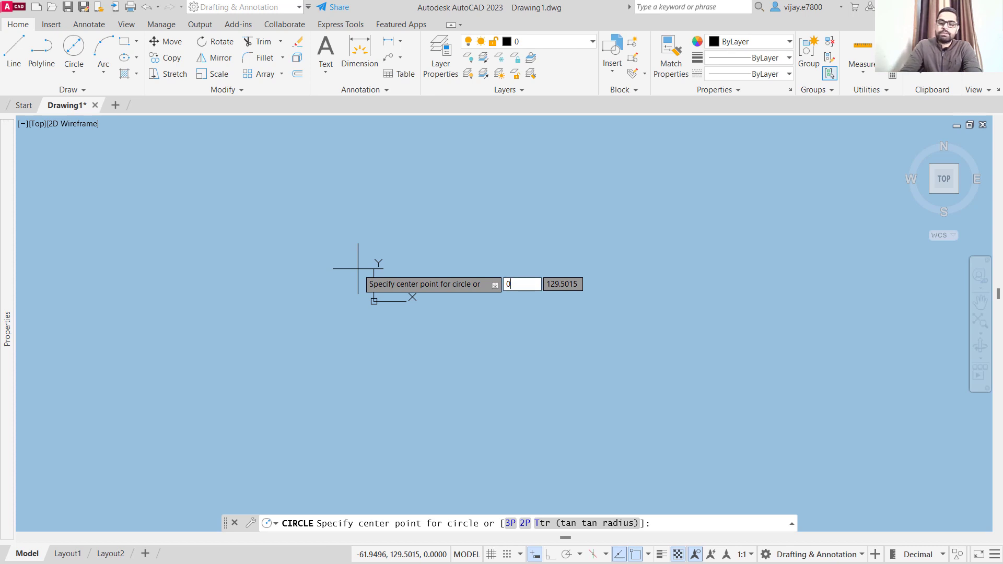
Draw a circle of diameter 30 centred at the origin (0,0).
key(Return)
text(d)
key(Return)
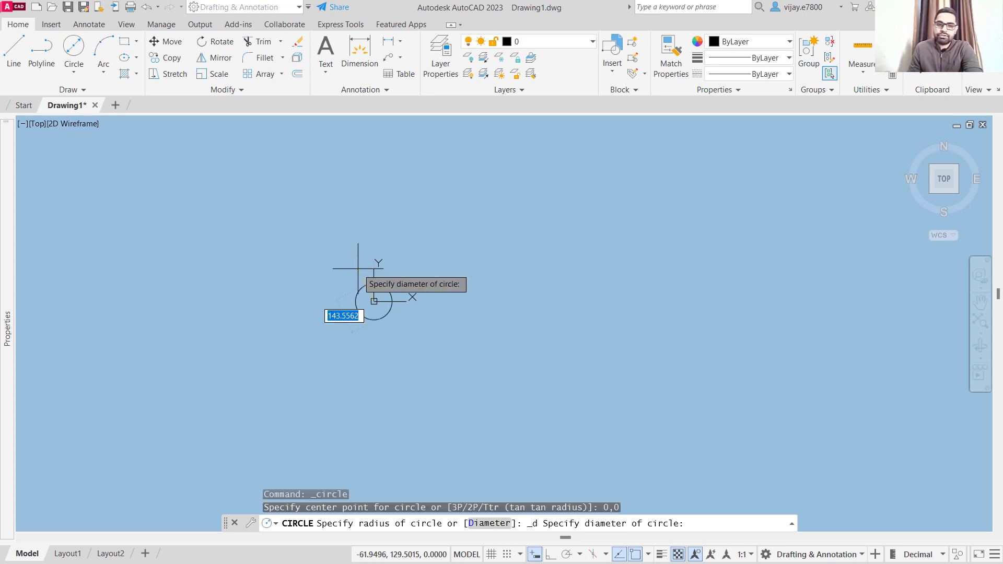
text(30)
key(Return)
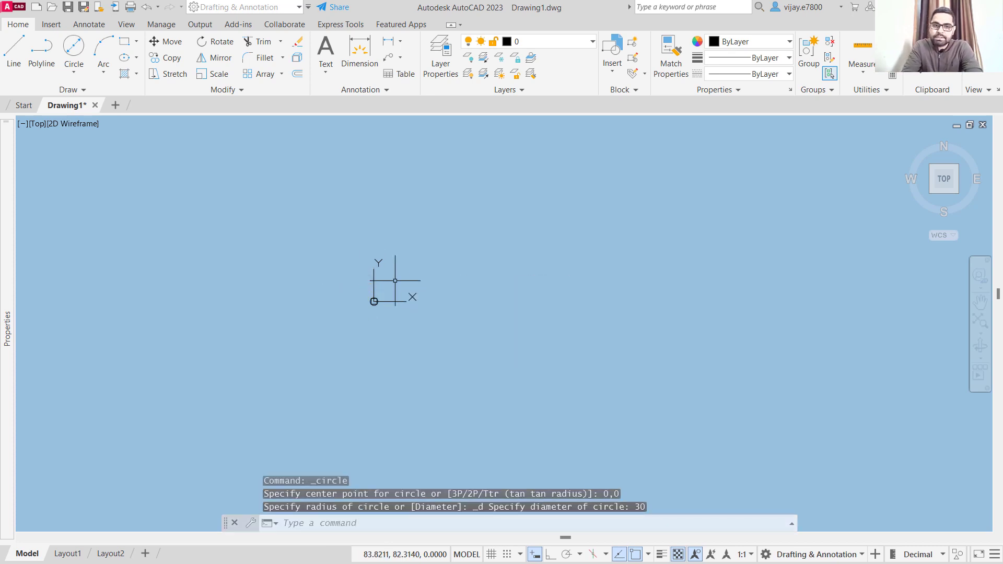
scroll(355, 321, up, 5)
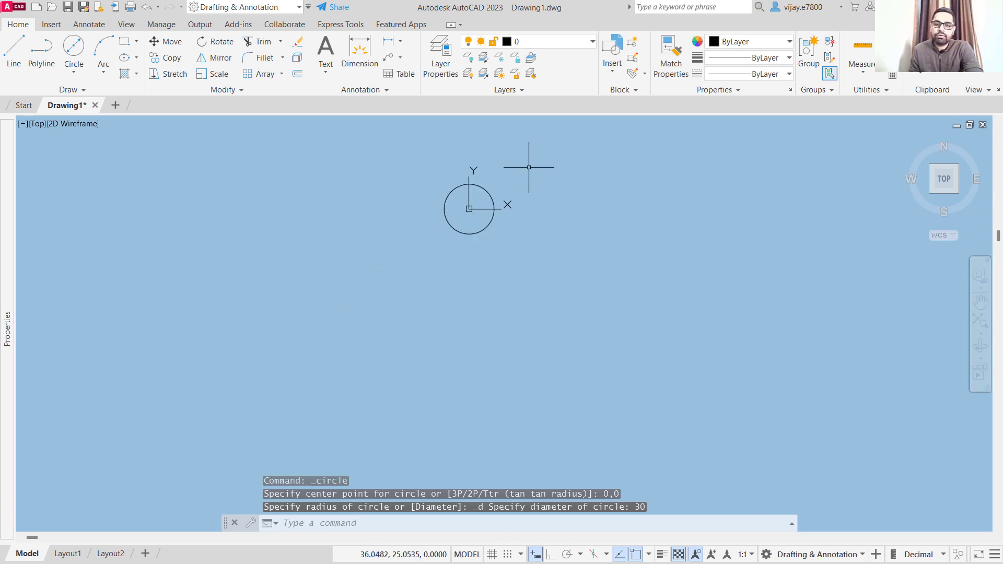
middle_drag(502, 171, 492, 279)
scroll(493, 279, up, 2)
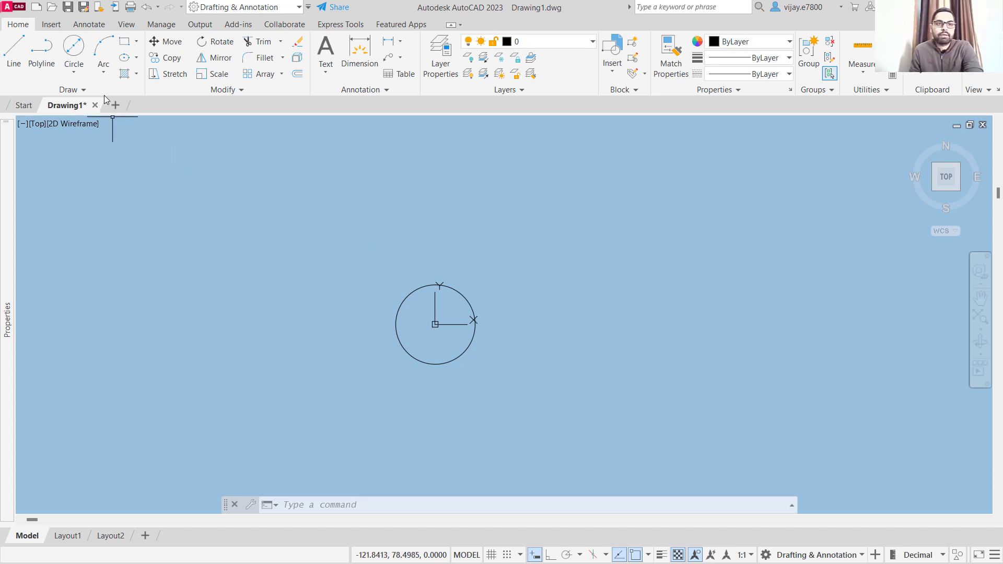
click(74, 47)
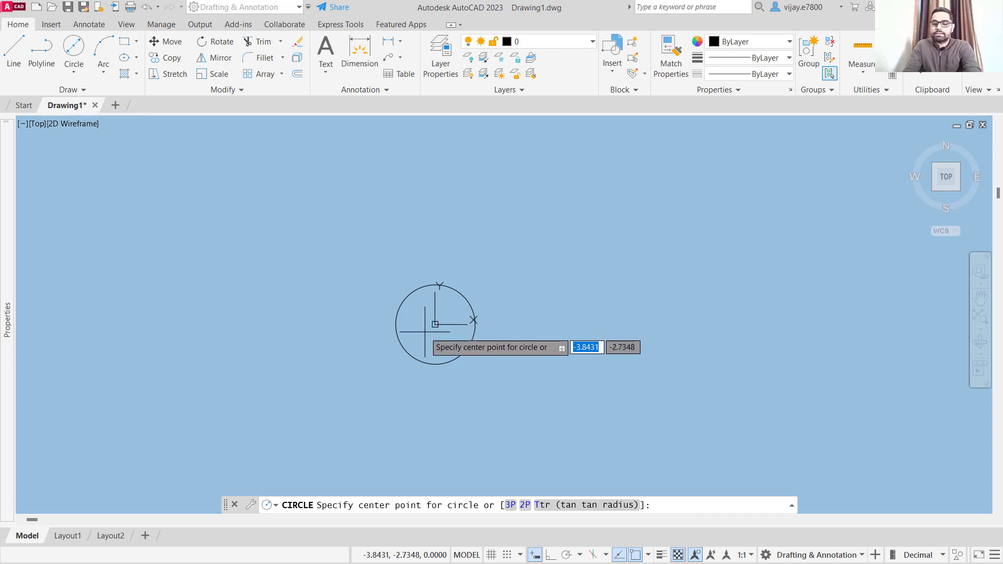
text(0,0)
key(Return)
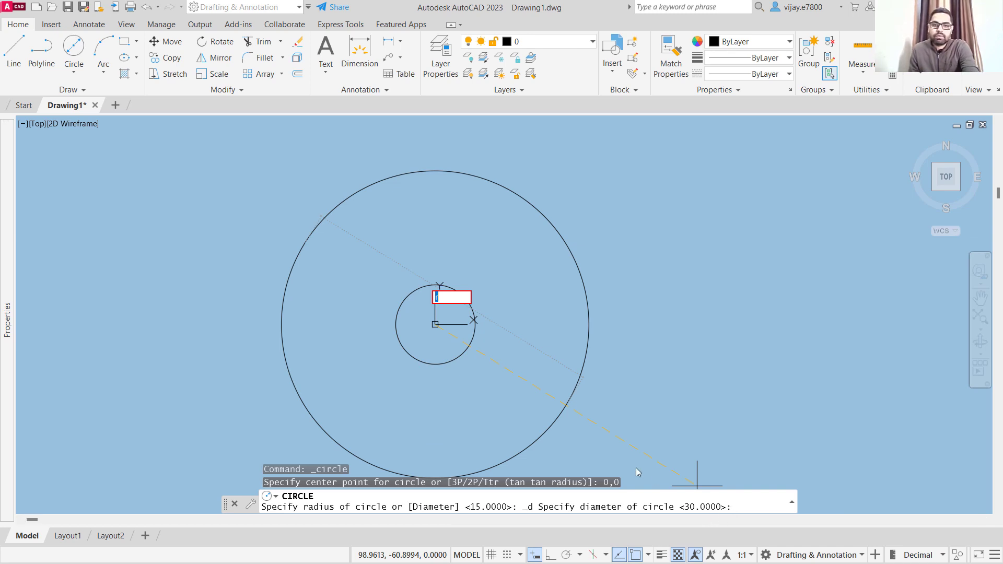
key(Escape)
Draw a concentric circle of radius 67.5 centred at 0,0 with the Center, Radius method.
click(73, 68)
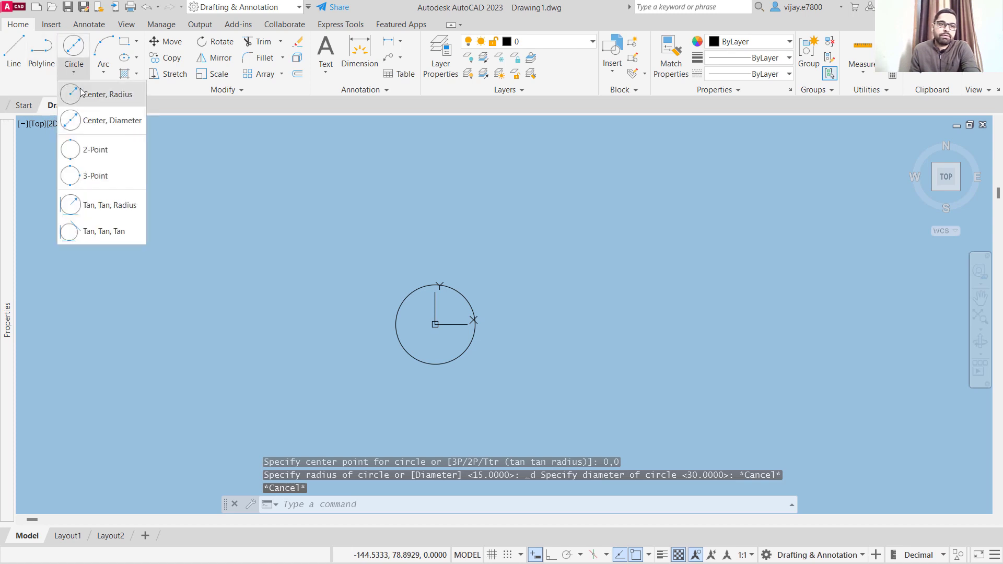
click(81, 93)
text(0)
key(Tab)
key(Return)
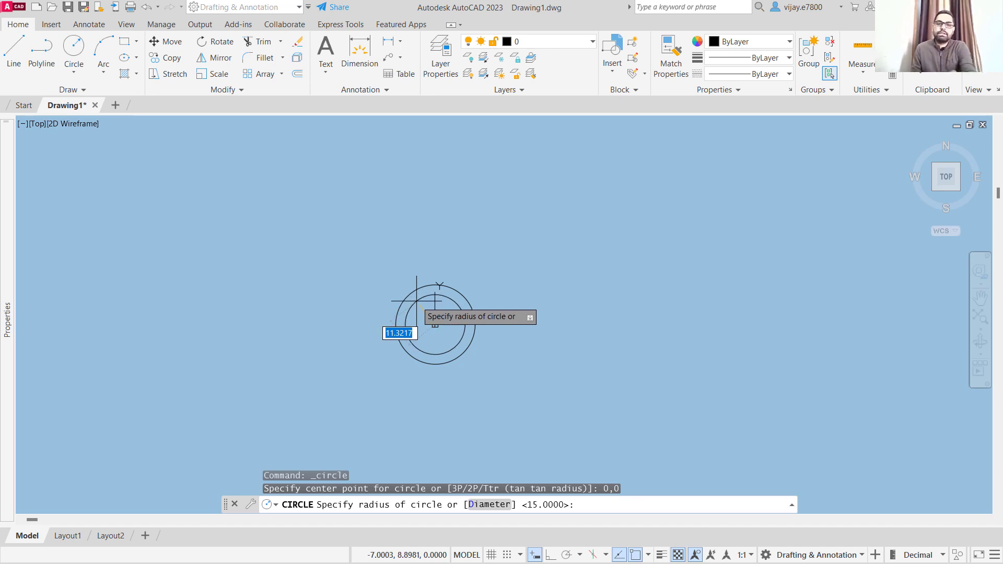
text(67.5)
key(Return)
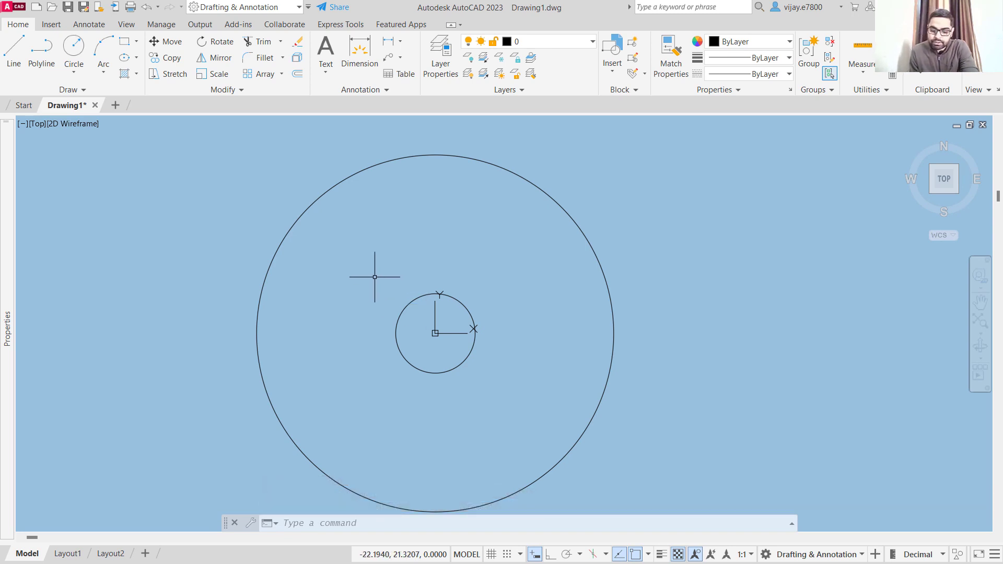
Draw a circle of radius 90 centred at 0,0 around the existing circles.
scroll(325, 257, down, 2)
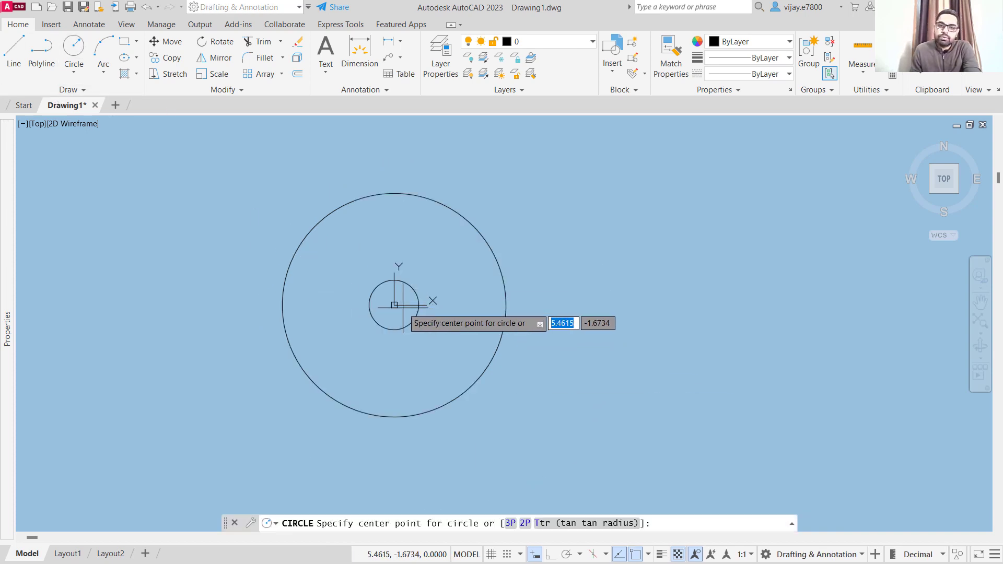
text(0,0)
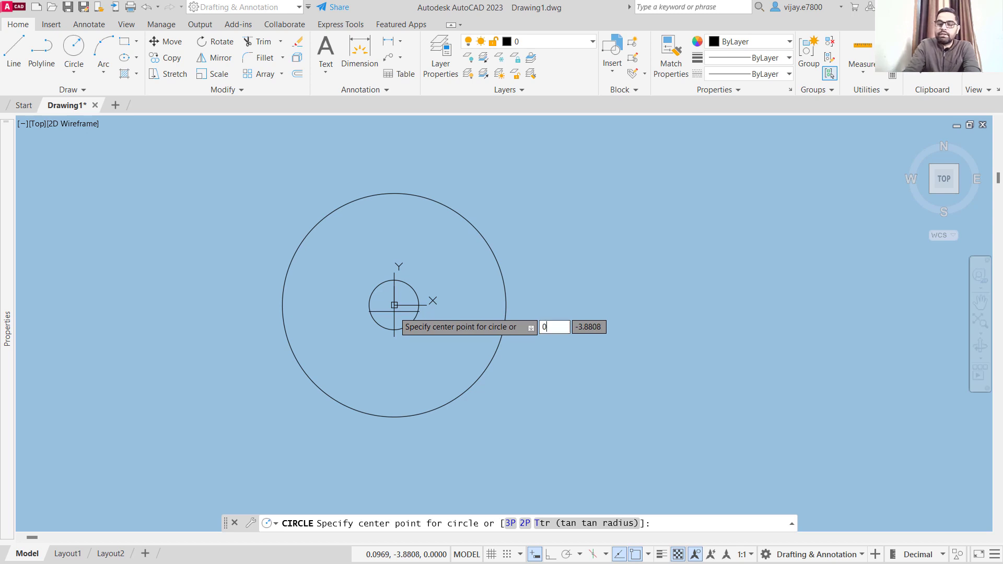
key(Return)
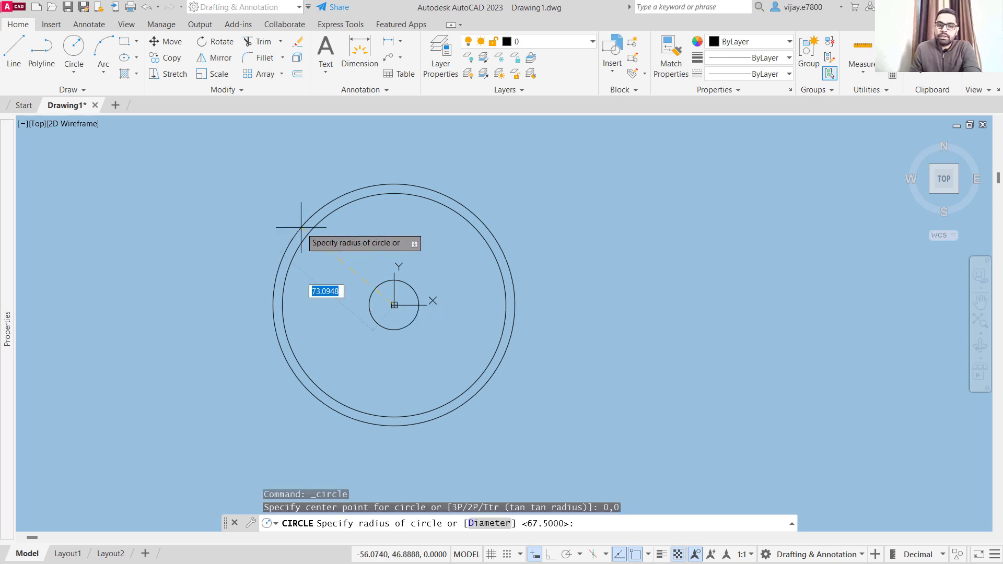
text(90)
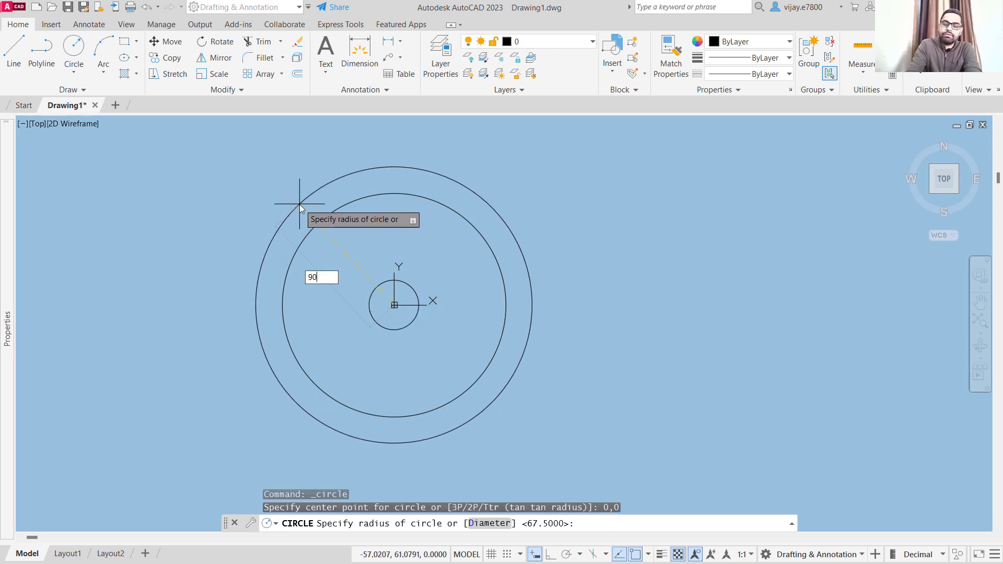
key(Return)
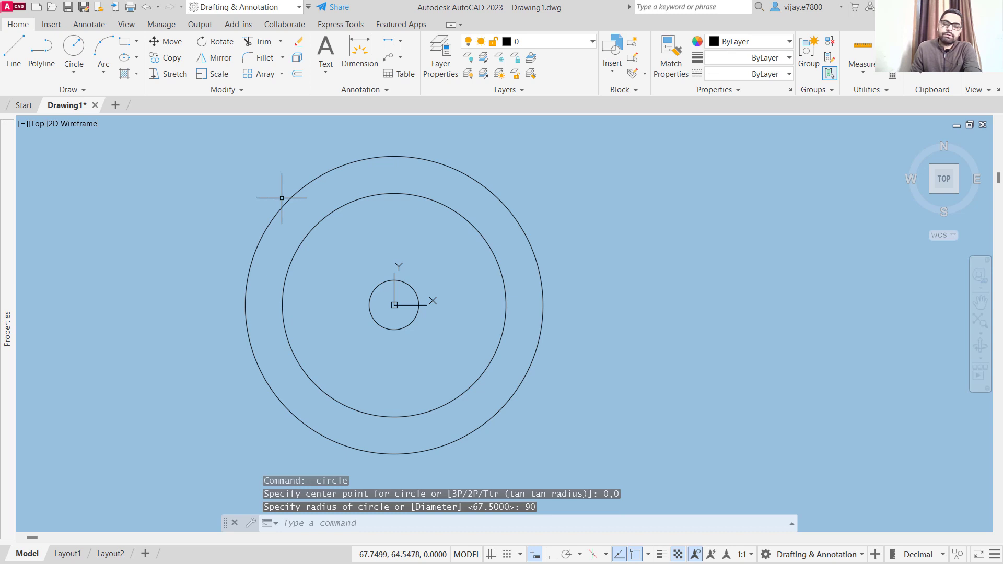
Draw an outermost concentric circle of radius 105 centred on the origin.
click(73, 46)
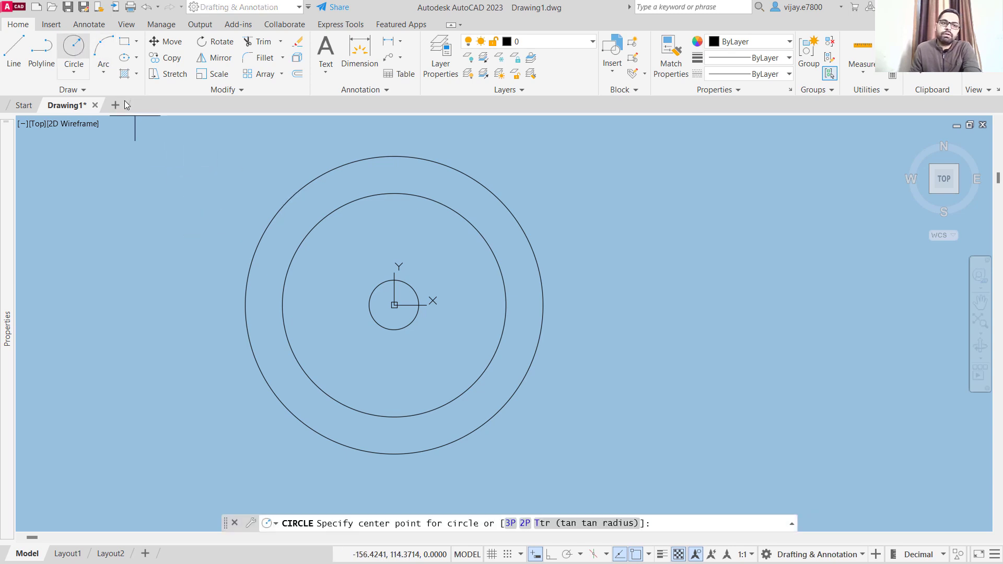
click(395, 304)
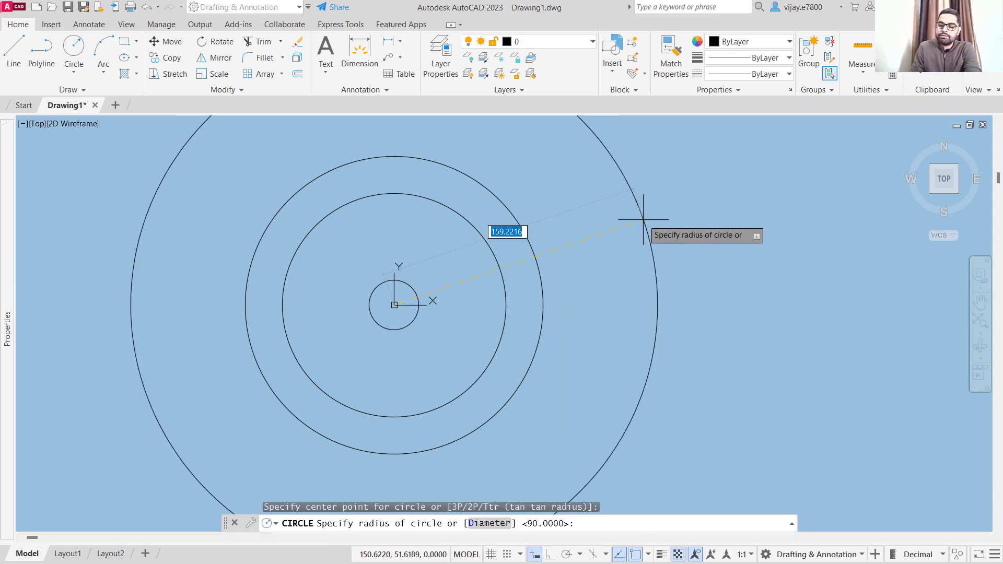
key(Return)
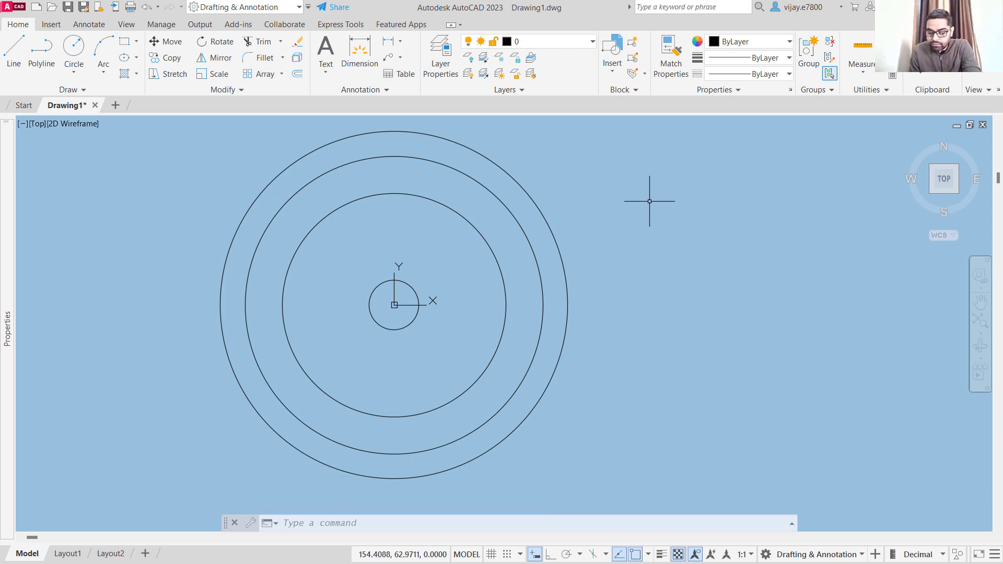
Draw a vertical line of length 105 at 90° from the circles' centre up to the outermost circle.
click(14, 50)
click(395, 305)
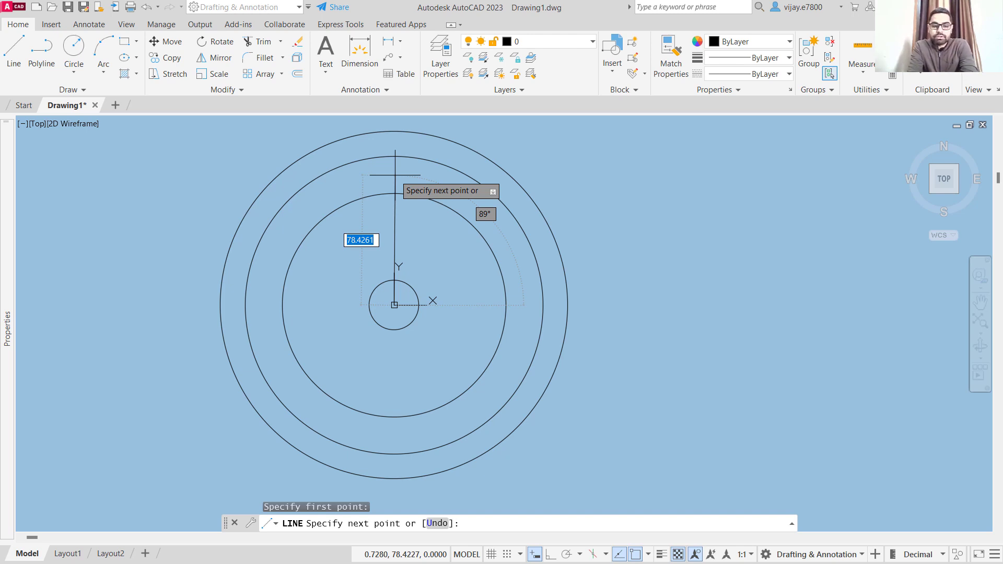
text(@105)
key(Tab)
key(Return)
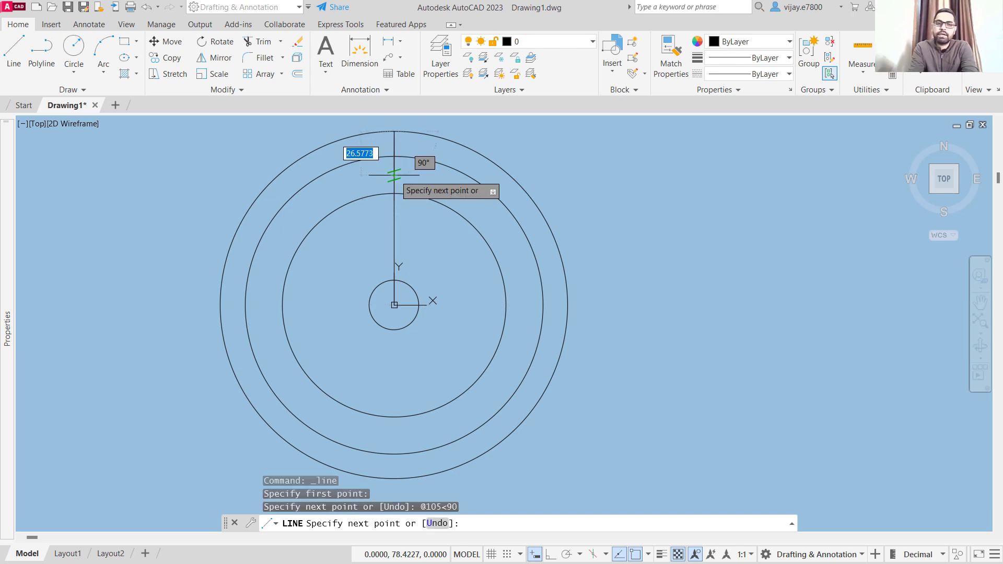
right_click(511, 181)
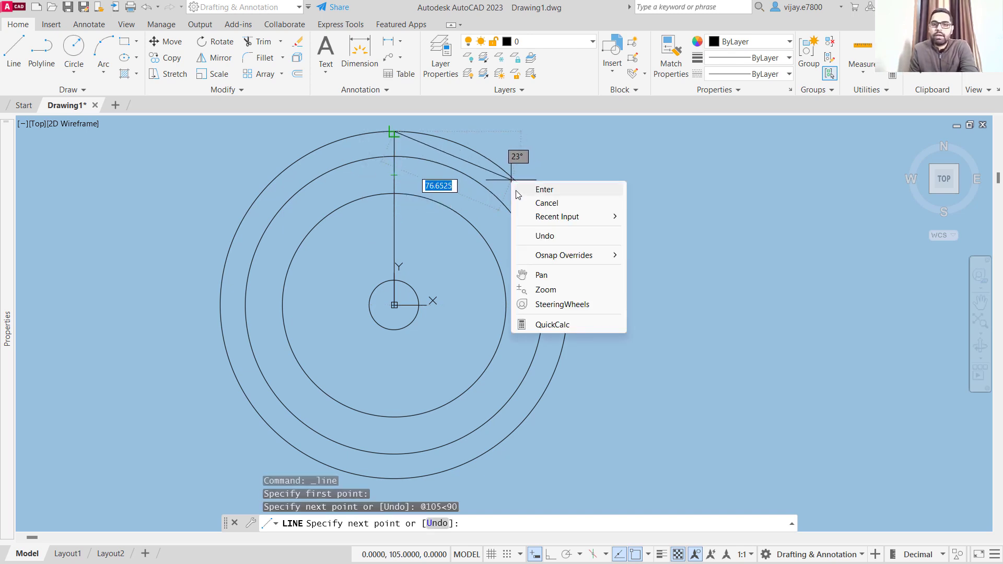
click(528, 187)
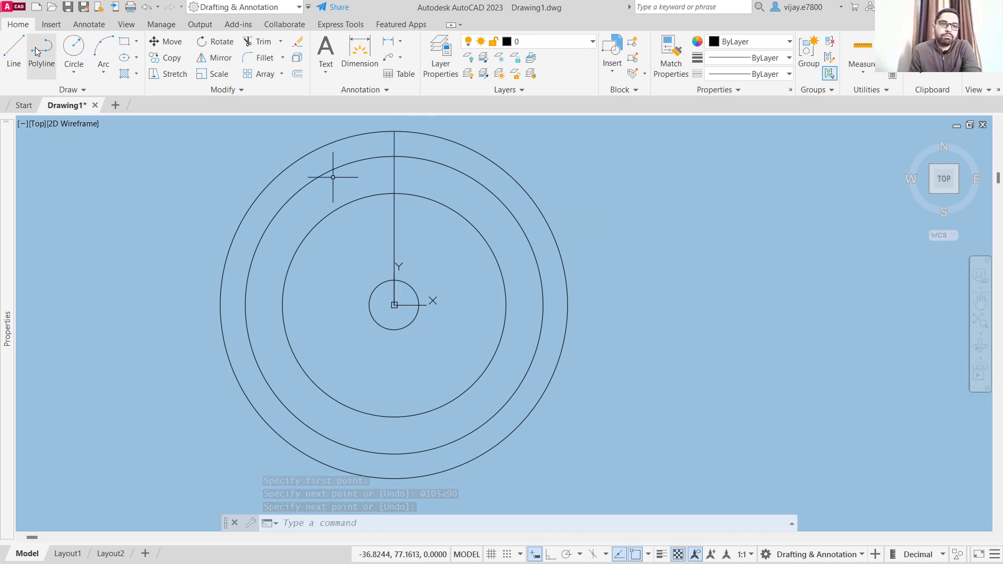
Trim the vertical line inside the radius 90 circle, keeping only the segment between the two outermost circles.
click(264, 41)
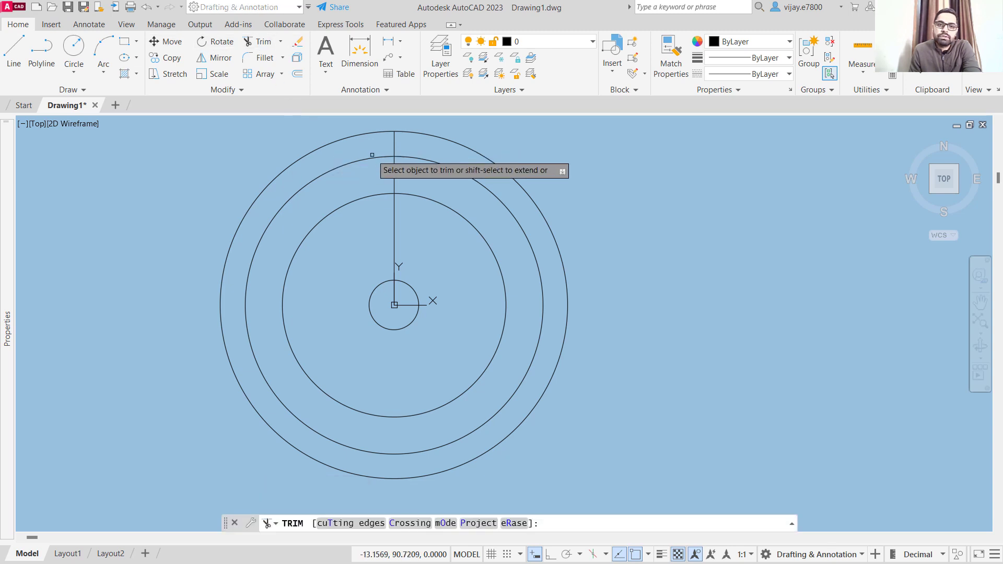
click(395, 168)
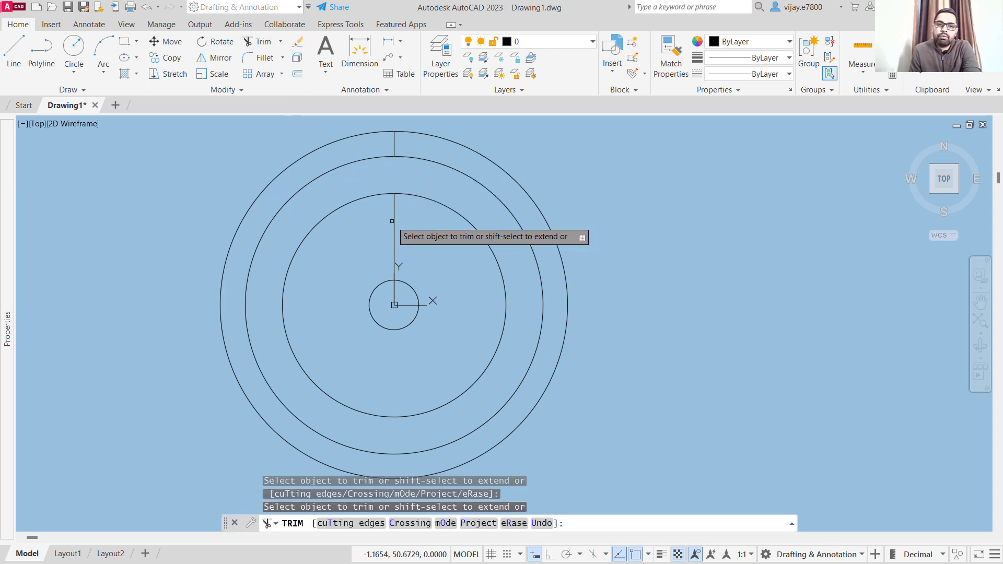
scroll(403, 225, up, 5)
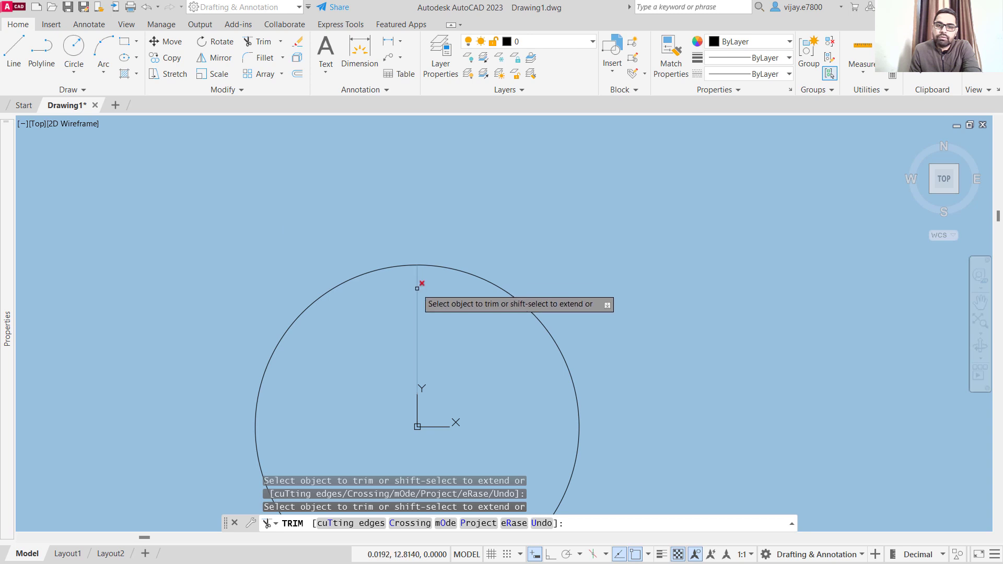
scroll(430, 177, down, 4)
mouse_move(430, 178)
middle_down()
mouse_move(430, 318)
mouse_move(401, 389)
middle_up()
scroll(413, 365, down, 3)
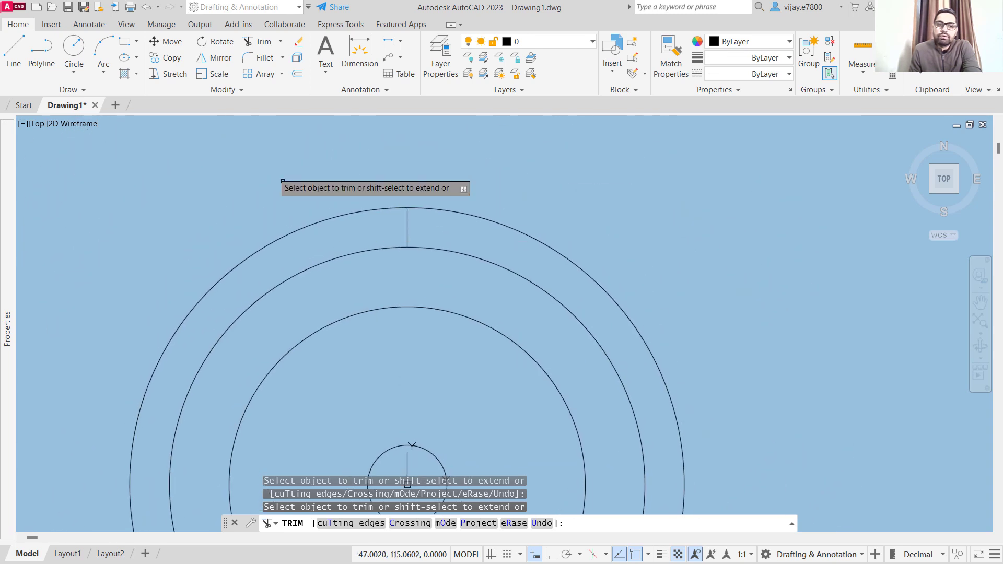
Offset the short vertical line by 9 to both its right and left sides.
click(297, 74)
text(9)
key(Return)
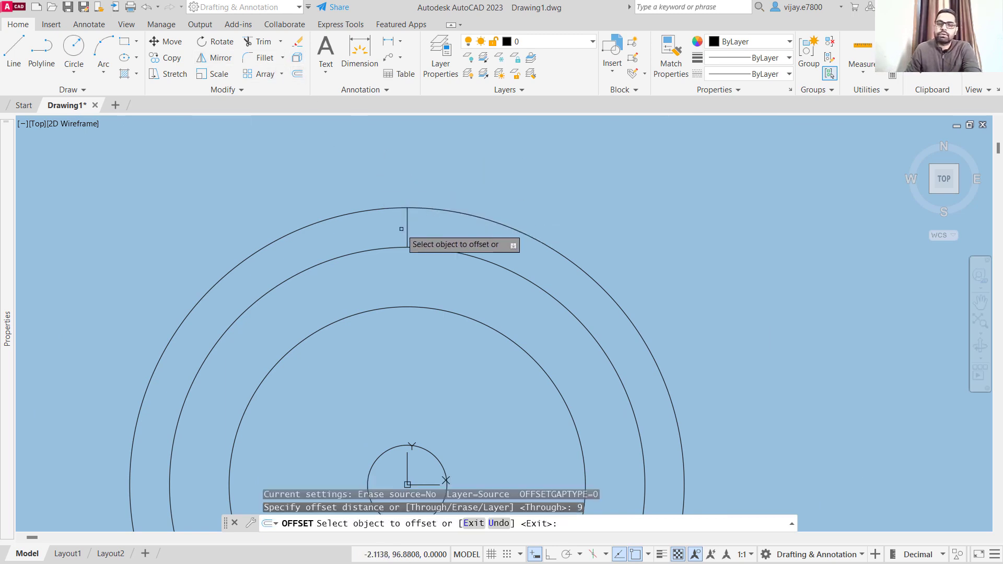
click(407, 230)
click(418, 231)
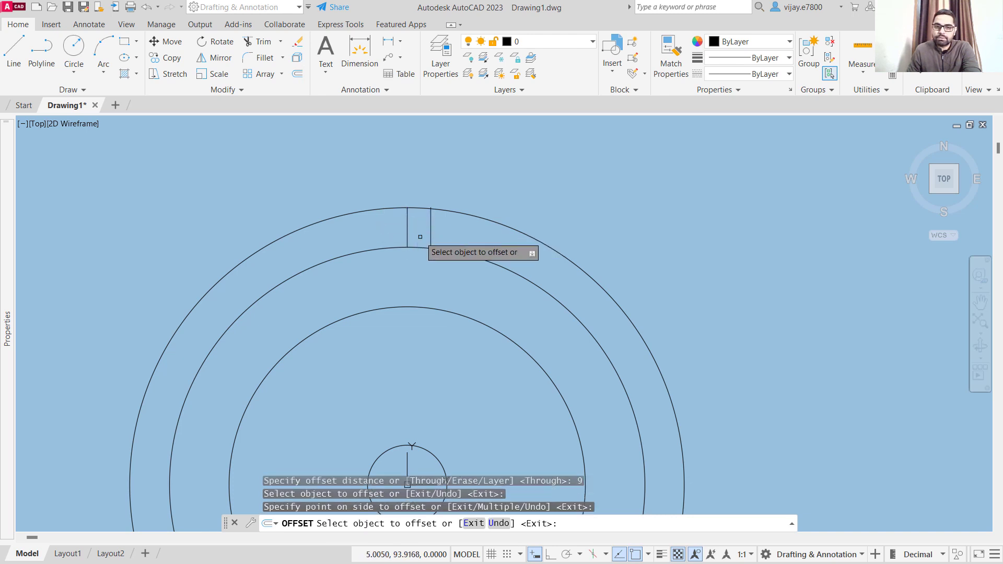
click(407, 230)
click(388, 232)
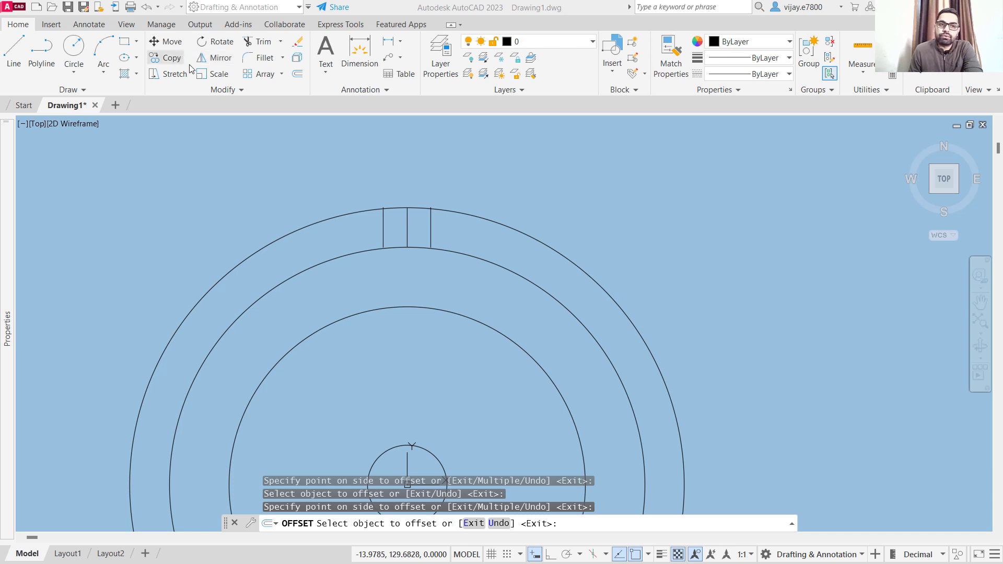
click(282, 74)
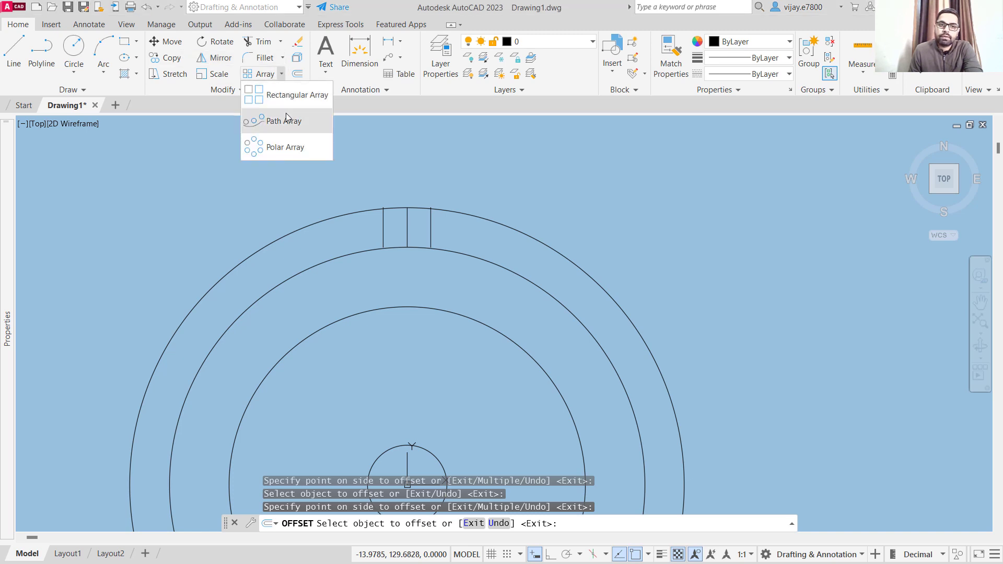
click(278, 147)
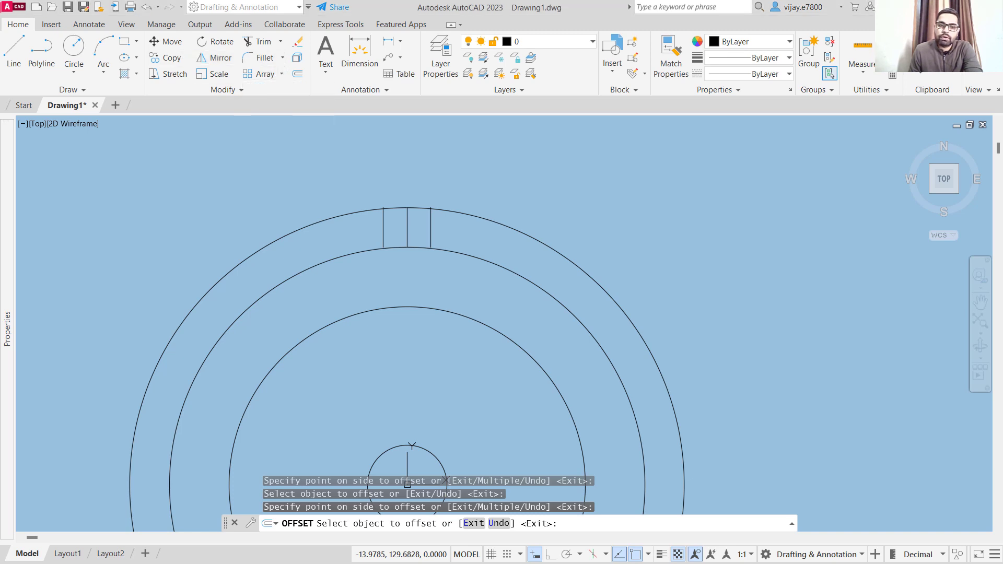
click(430, 222)
click(383, 228)
scroll(392, 218, up, 6)
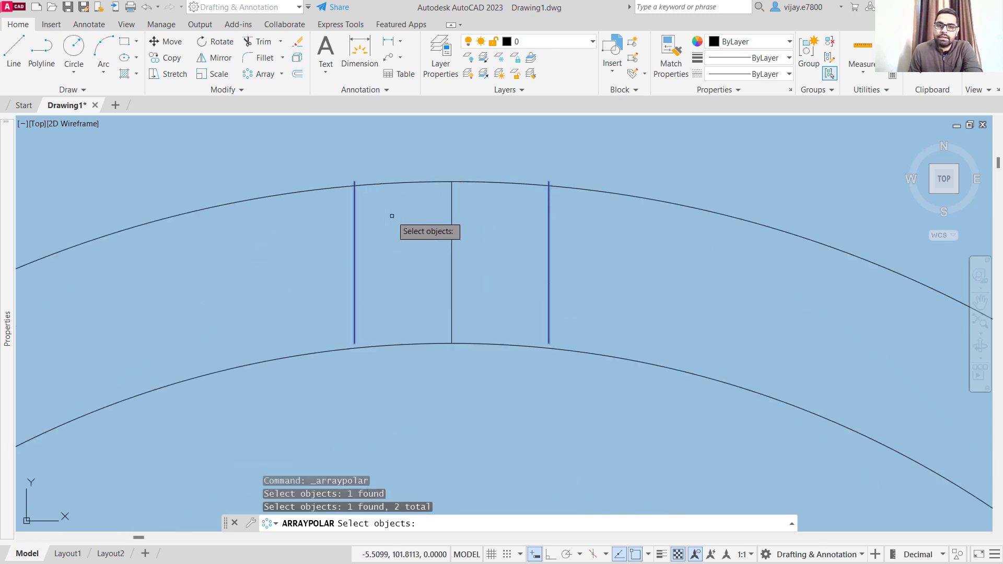
scroll(391, 215, up, 2)
scroll(345, 188, down, 4)
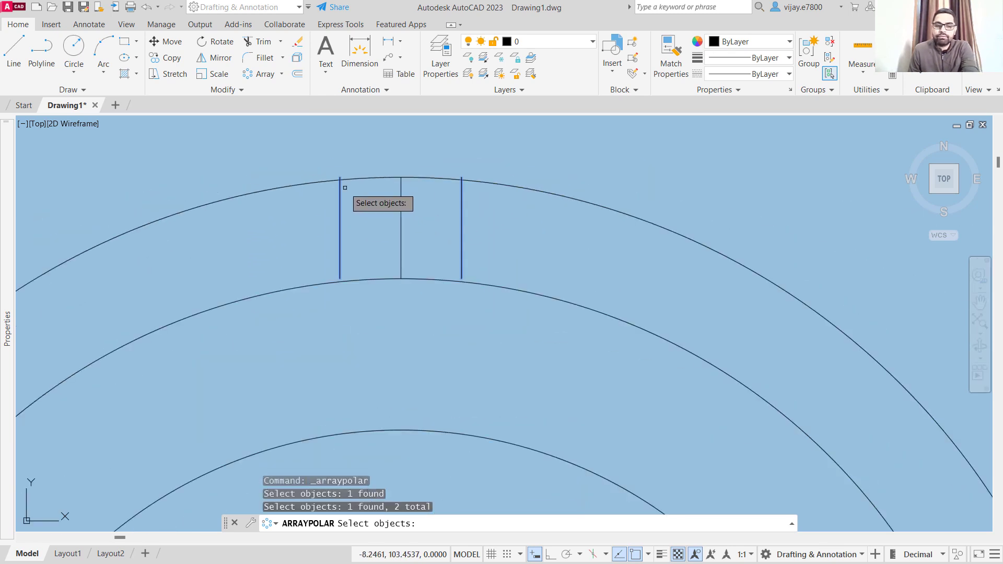
scroll(345, 187, down, 5)
key(Escape)
Trim the ends of both offset vertical lines that stick out beyond the outermost circle.
scroll(339, 178, up, 8)
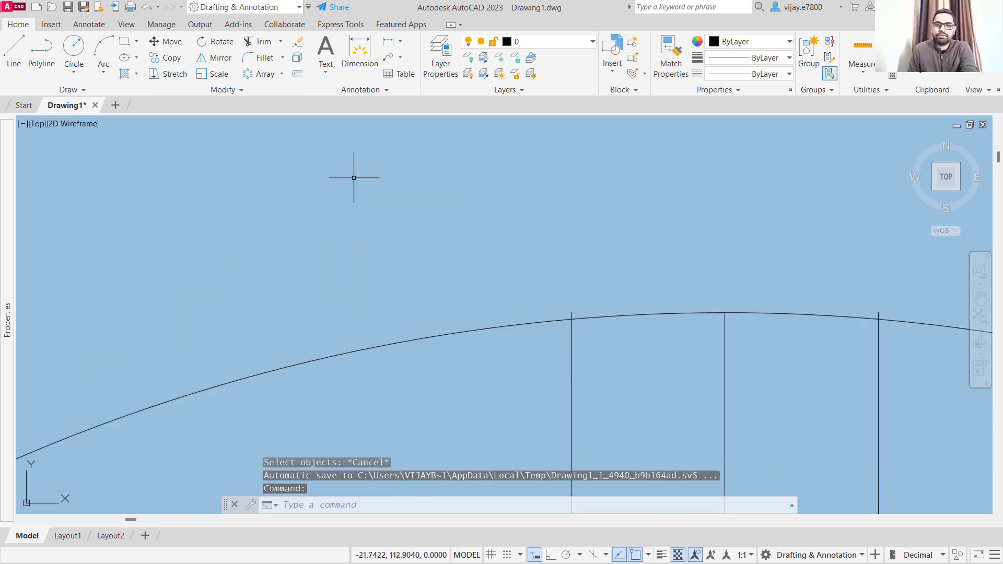
click(256, 41)
scroll(547, 296, up, 4)
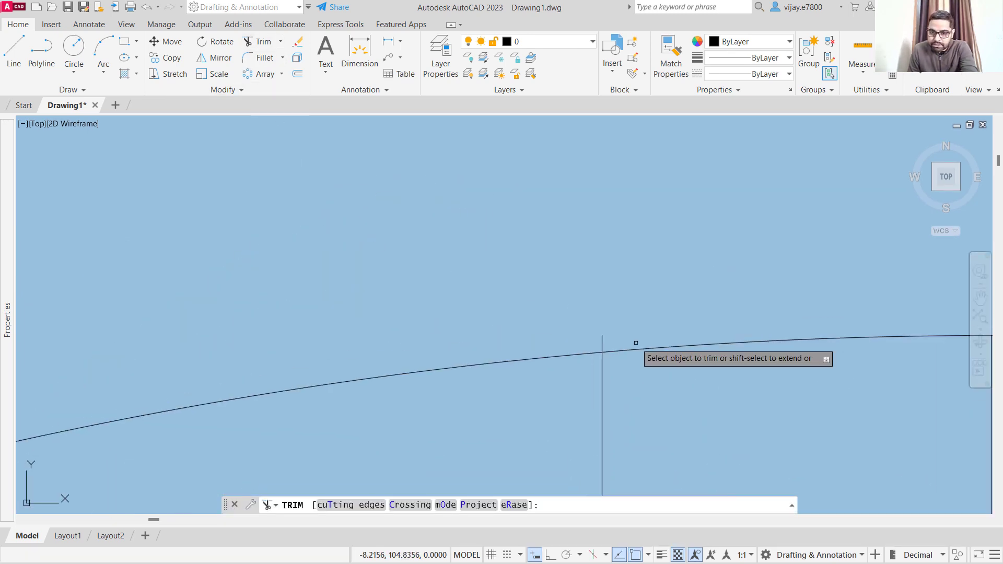
click(601, 341)
scroll(772, 236, down, 4)
mouse_move(819, 232)
middle_down()
mouse_move(638, 286)
mouse_move(425, 292)
middle_up()
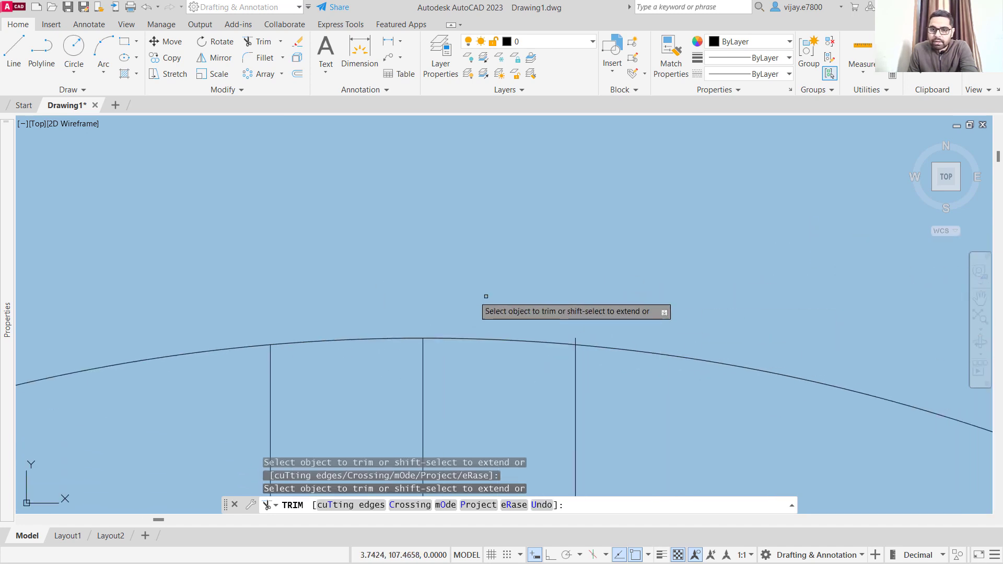
scroll(477, 254, down, 3)
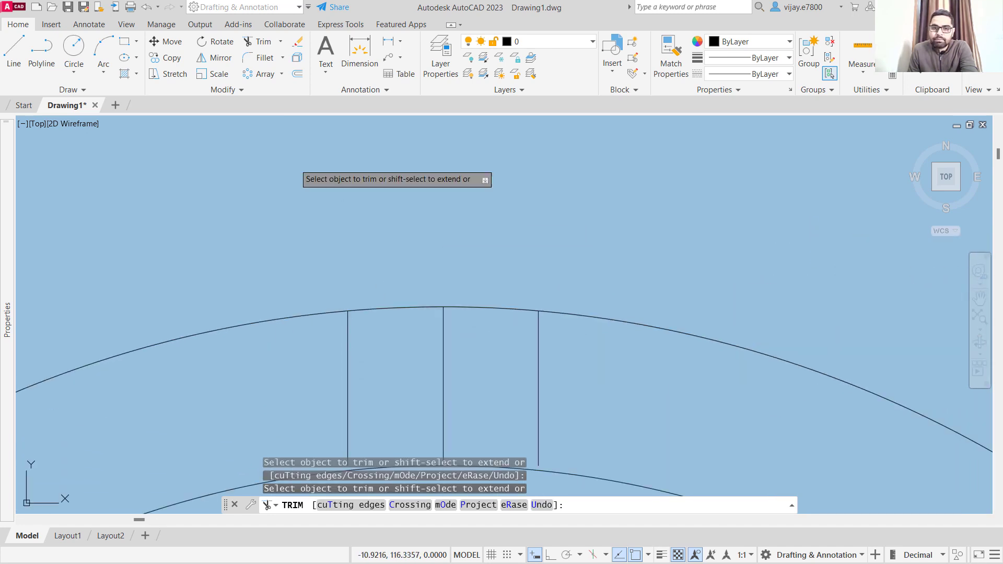
key(Escape)
click(261, 73)
scroll(453, 289, down, 2)
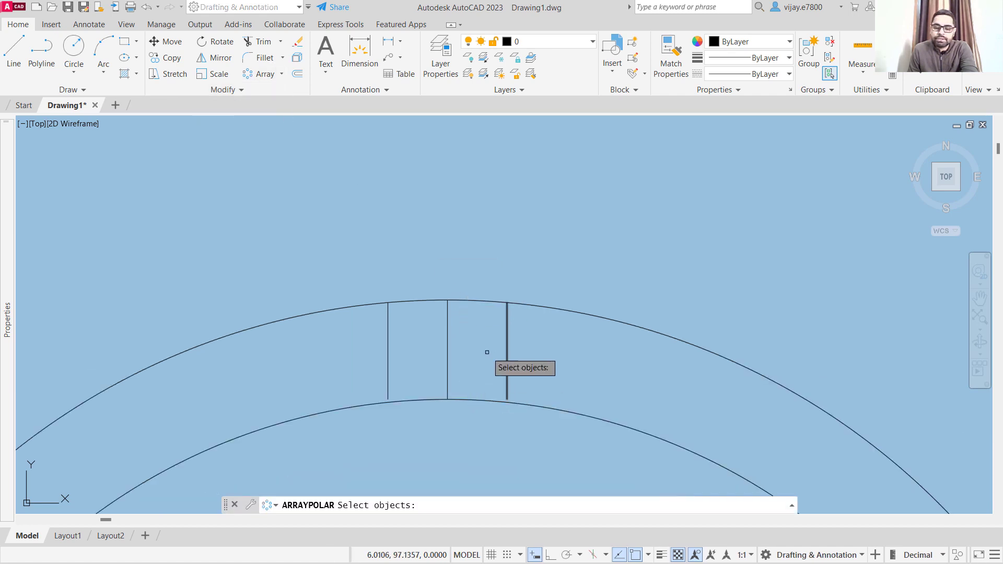
mouse_move(483, 258)
middle_down()
mouse_move(512, 169)
mouse_move(495, 183)
middle_up()
key(Escape)
Extend the lower ends of both offset vertical lines down to the radius 90 circle.
scroll(545, 271, up, 4)
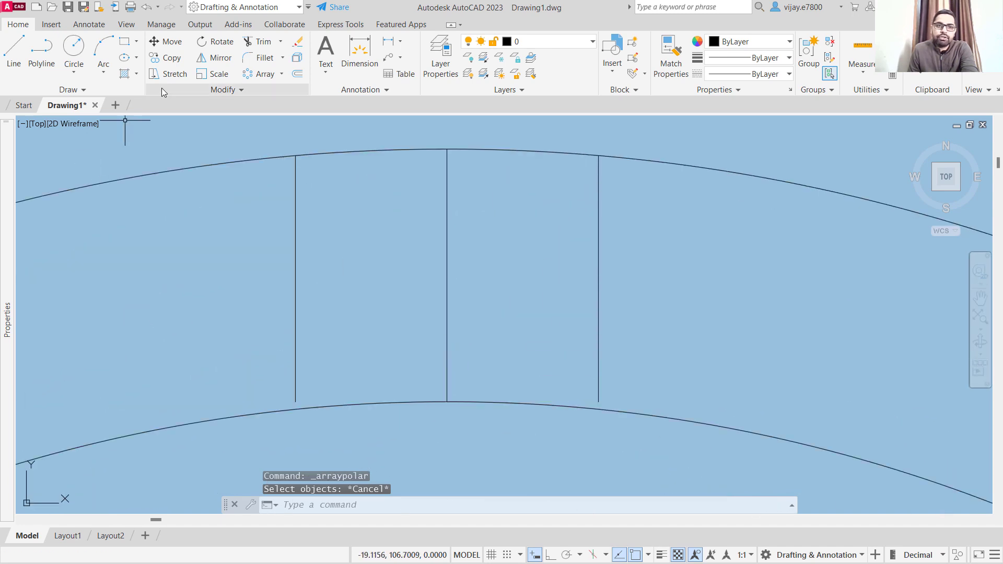
click(274, 88)
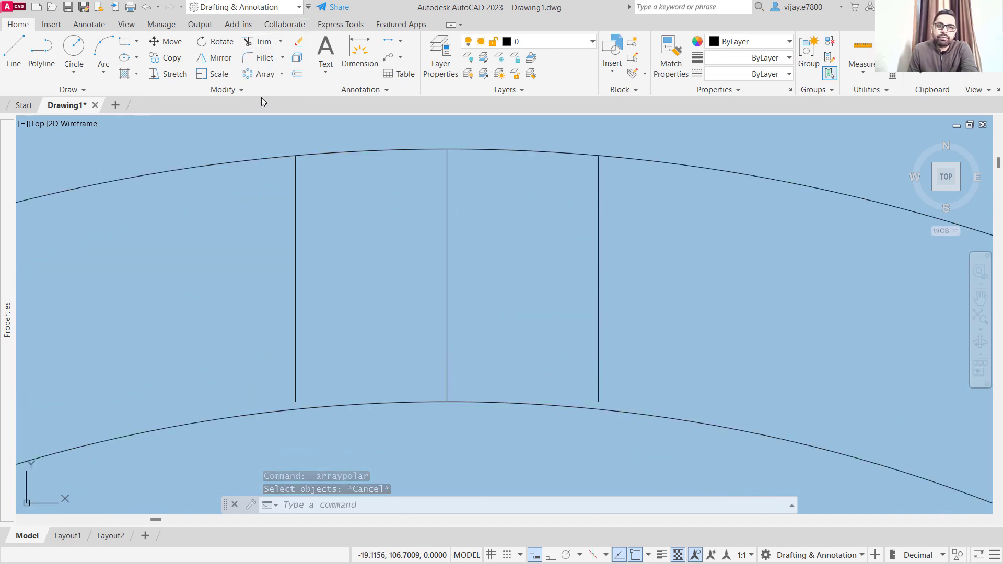
click(599, 390)
click(293, 374)
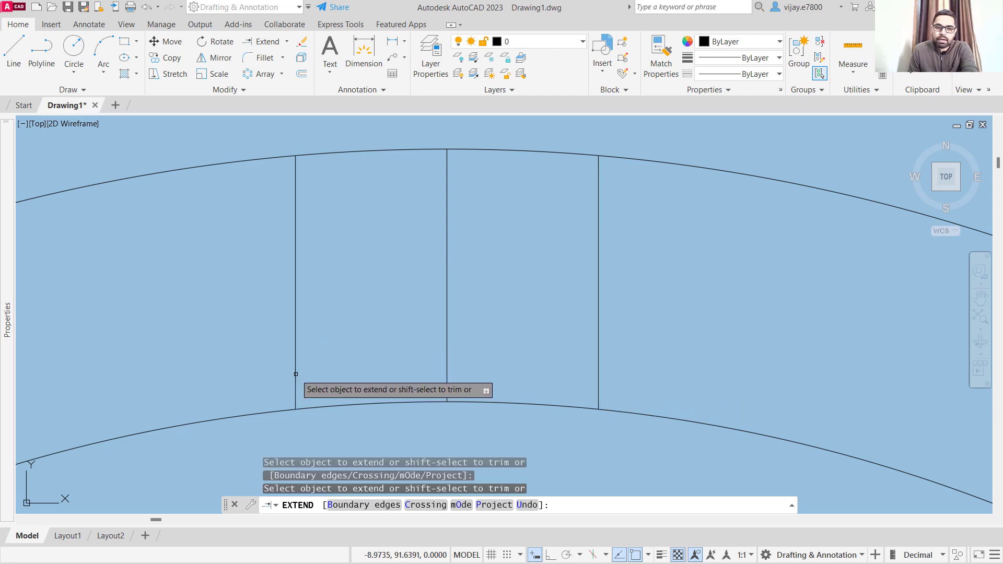
scroll(361, 235, down, 2)
middle_drag(434, 236, 465, 176)
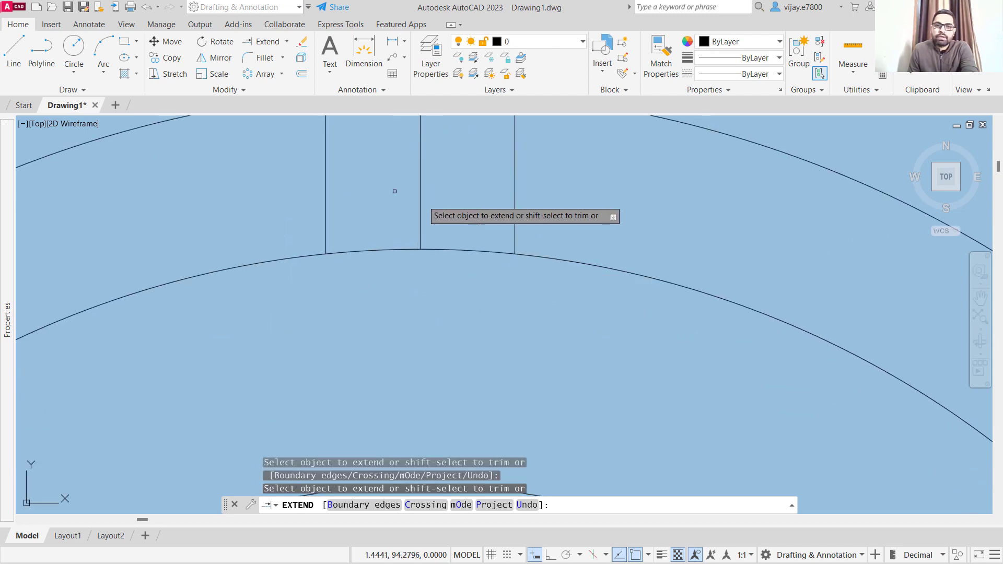
key(Escape)
Create a polar array of the two offset lines around the circles' centre with 24 items over 360°.
click(264, 74)
scroll(384, 178, down, 3)
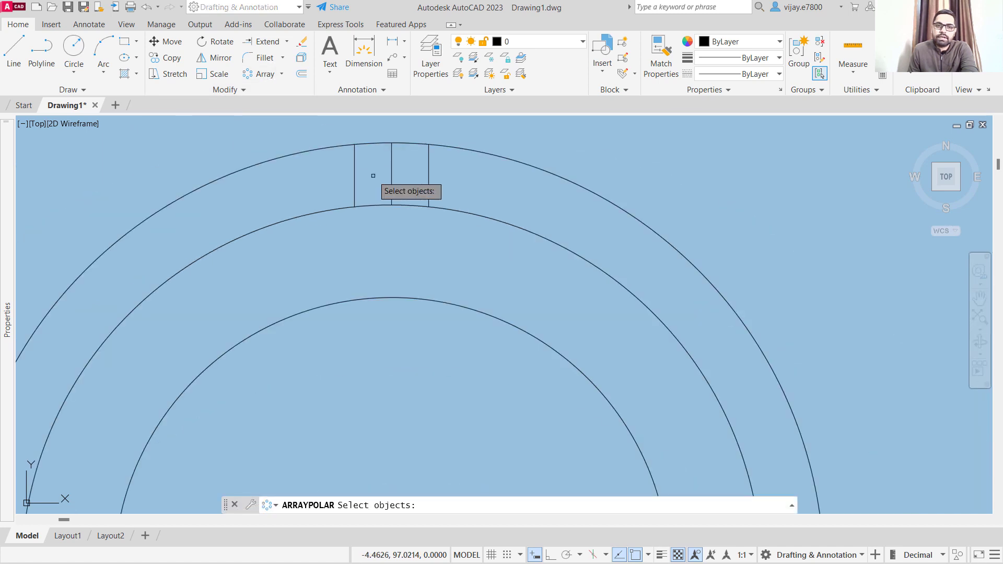
click(408, 175)
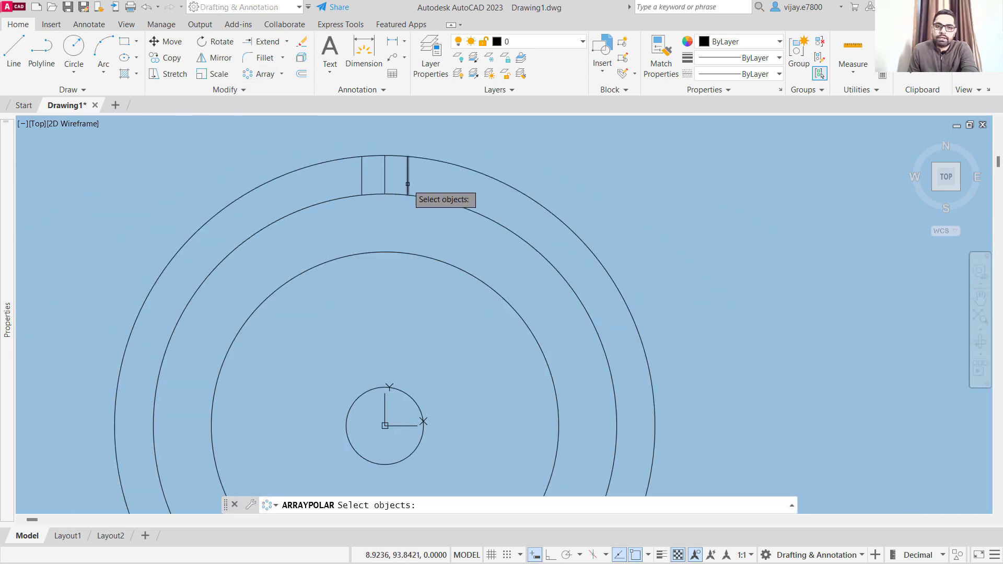
click(362, 178)
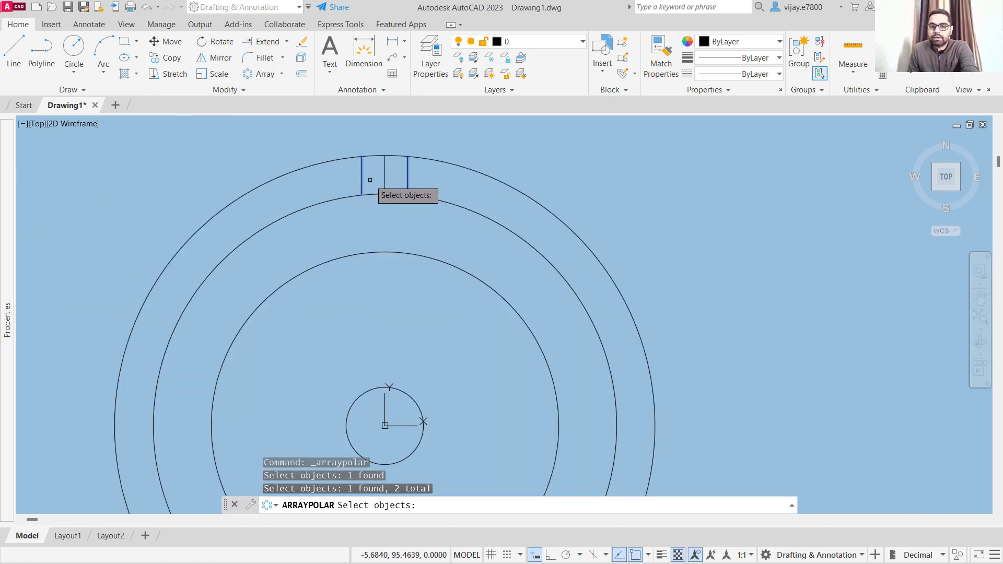
key(Return)
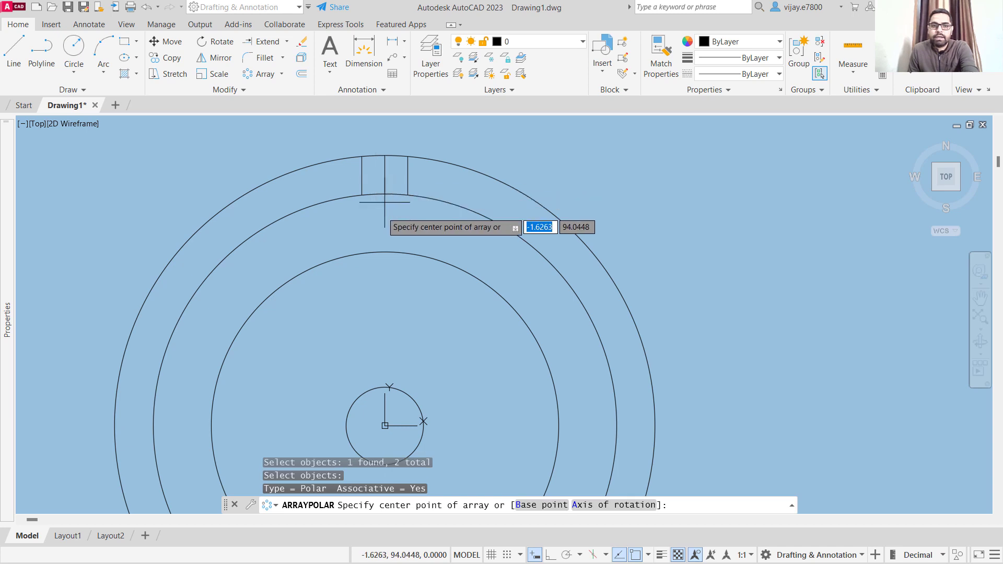
click(385, 426)
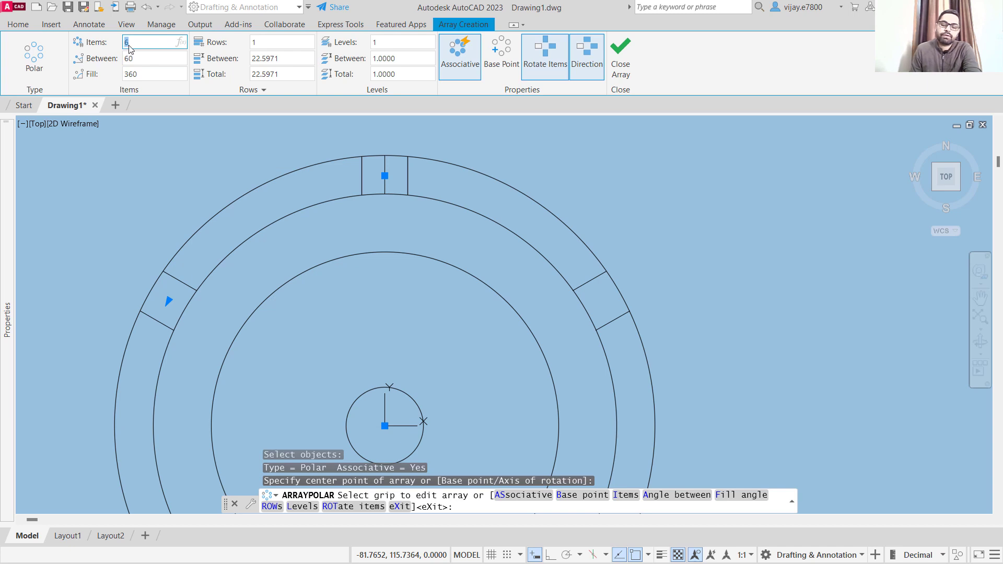
key(Return)
key(Return)
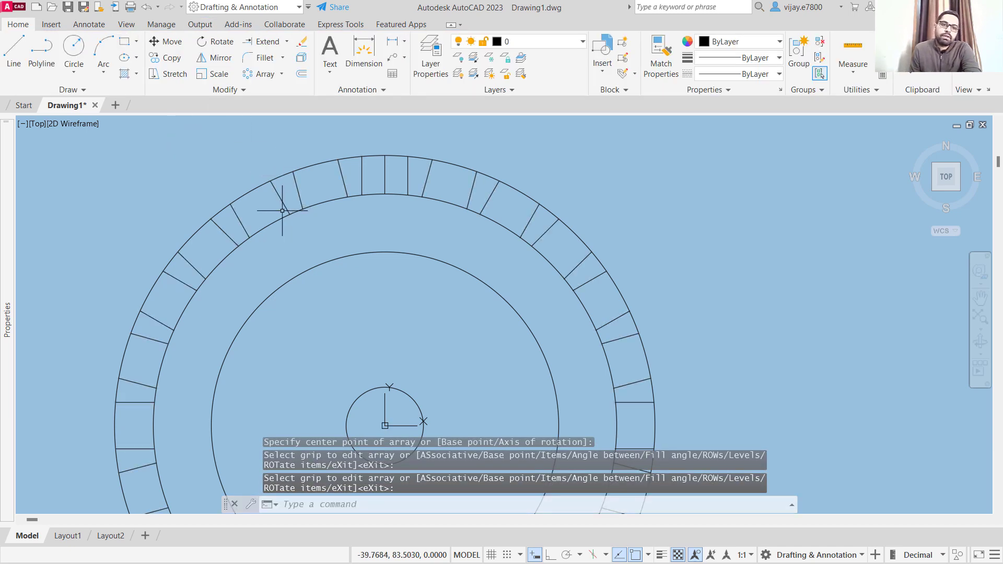
Remove the middle vertical line between the two outermost circles at the top with the Trim command.
scroll(259, 174, up, 2)
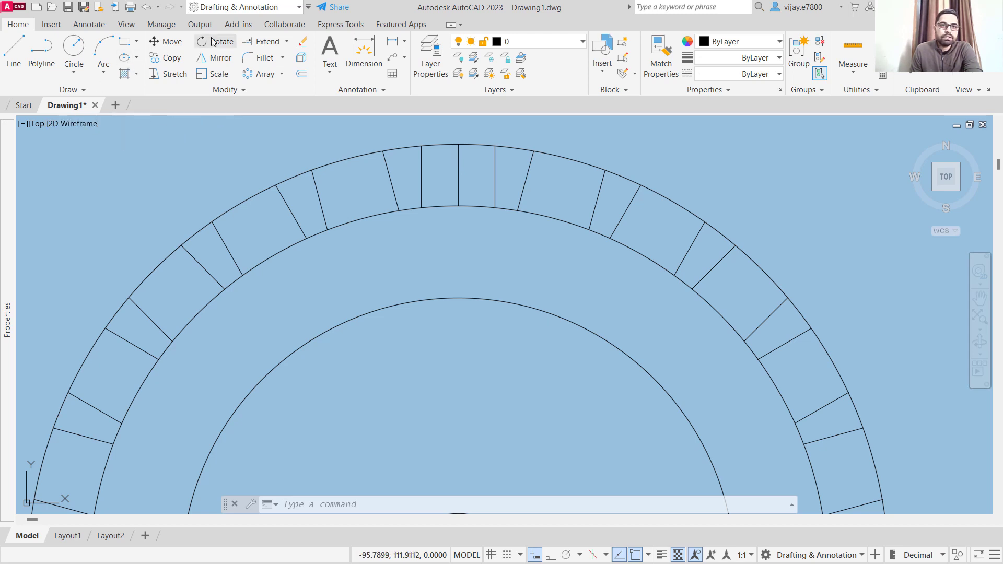
click(286, 41)
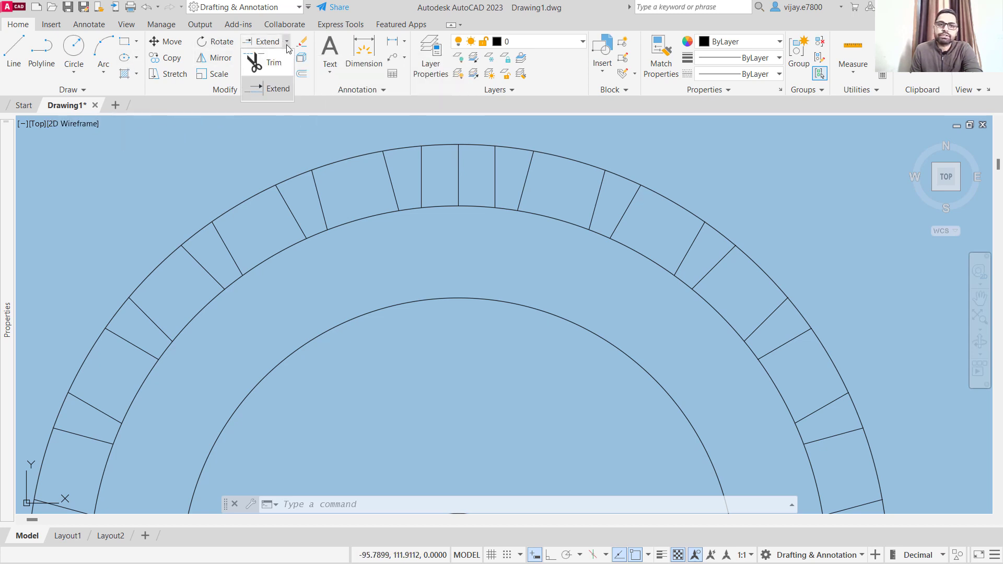
click(268, 66)
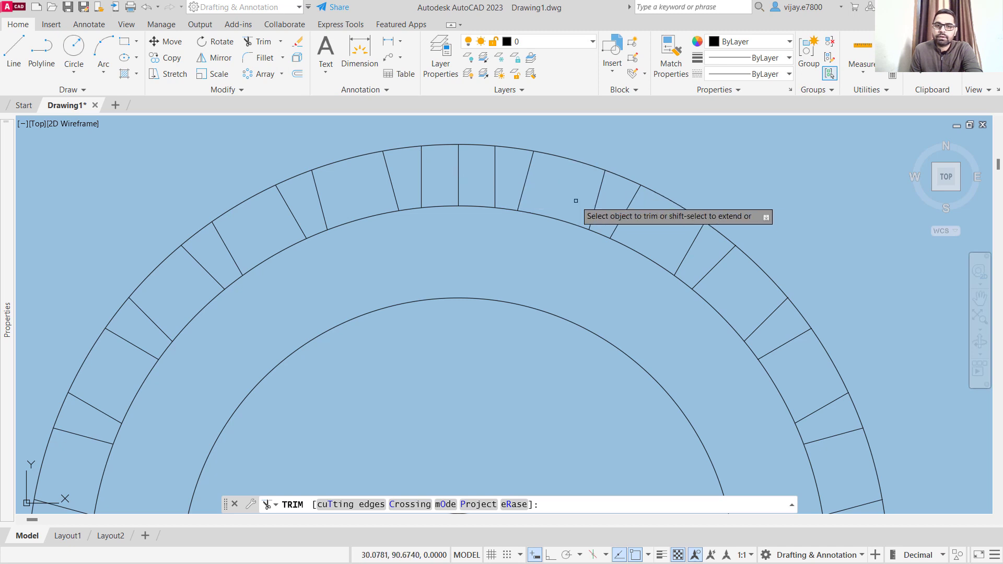
click(459, 176)
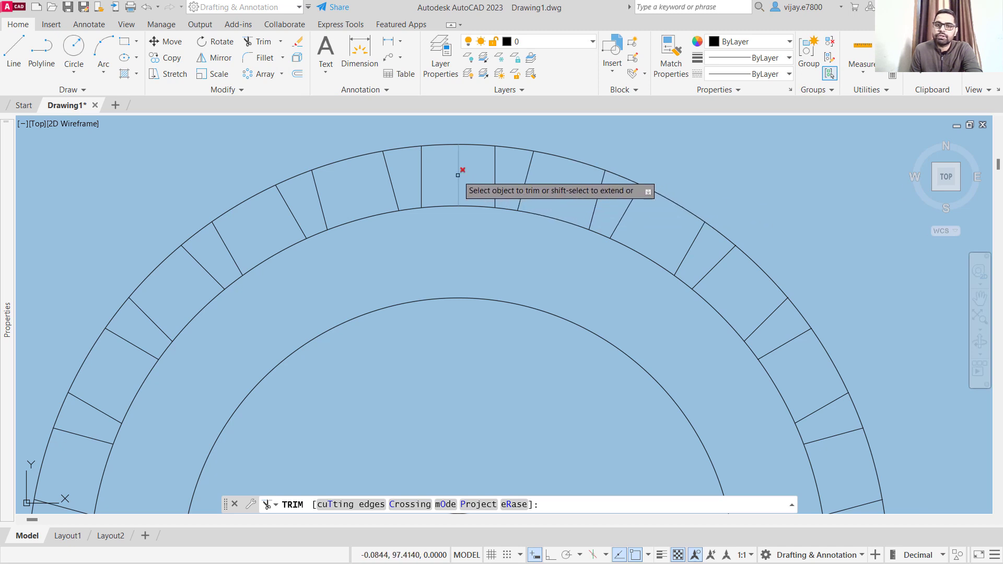
Trim the outermost circle's arcs in the gaps beside the top tooth and along the upper-right quarter down to the rightmost tooth.
click(404, 147)
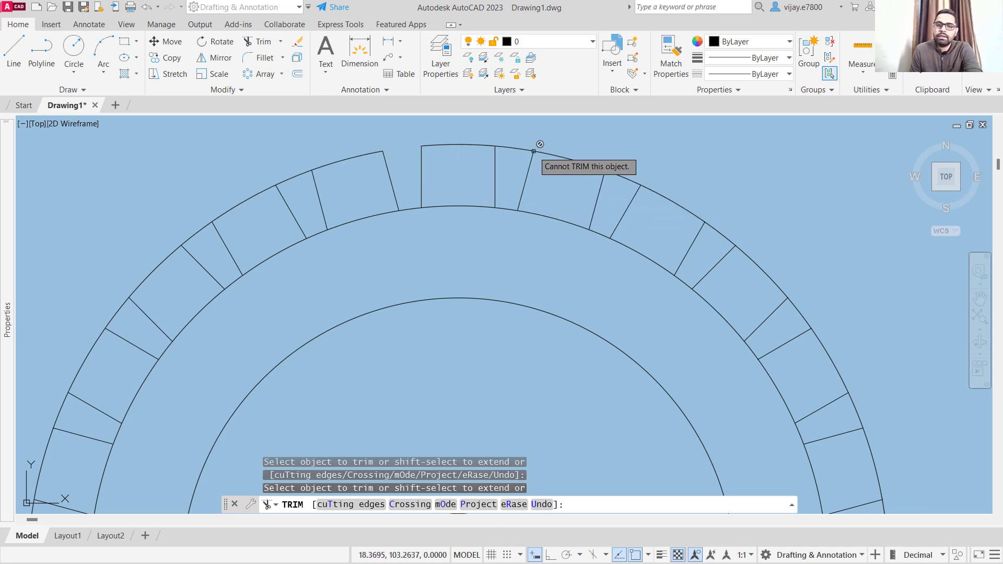
click(520, 148)
click(621, 176)
scroll(675, 218, down, 2)
click(705, 227)
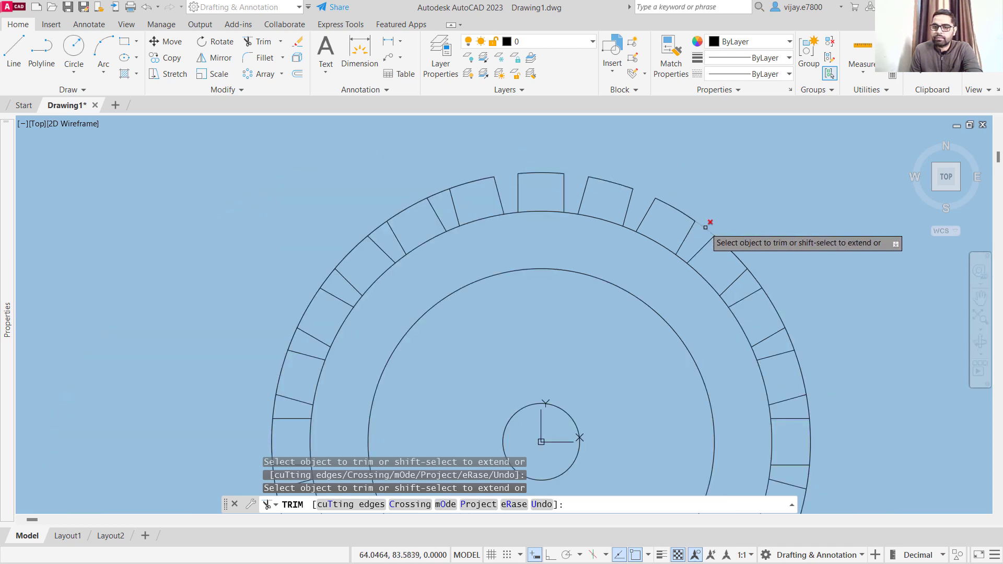
middle_drag(678, 303, 545, 193)
scroll(543, 193, up, 2)
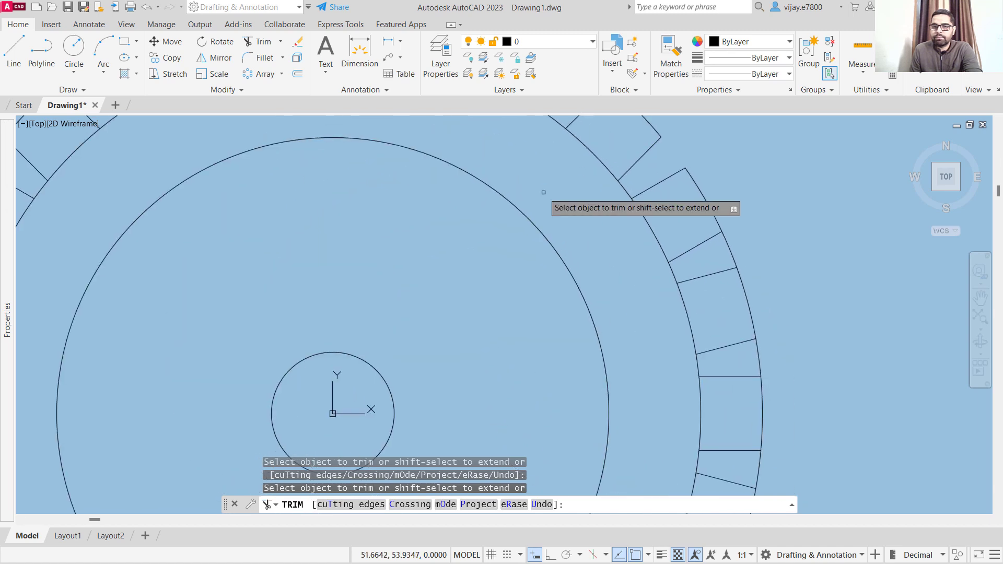
click(728, 251)
click(756, 347)
scroll(755, 345, down, 5)
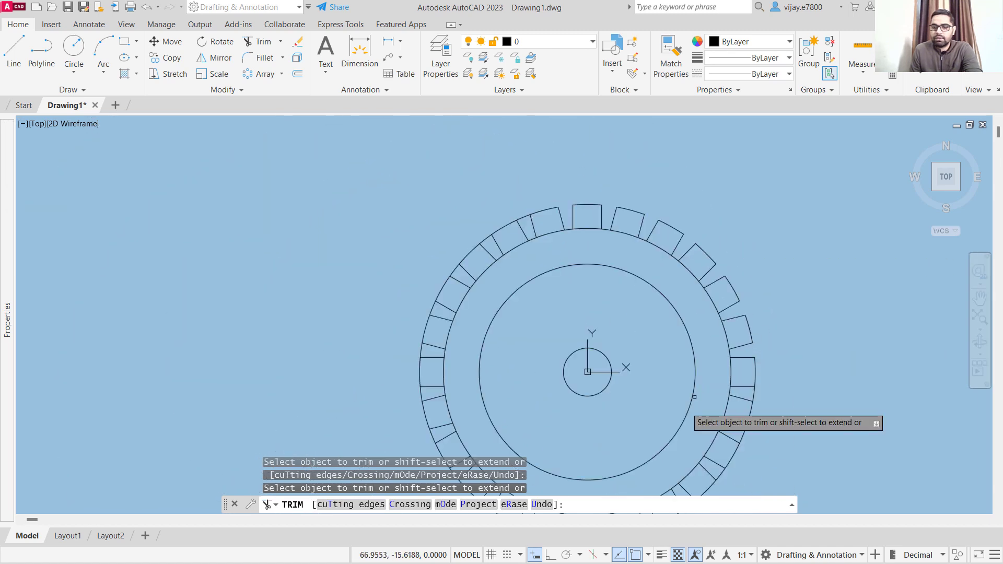
Trim the outermost circle's arcs in the gaps between teeth along the lower-right quarter, from the rightmost tooth to the bottom tooth.
scroll(689, 398, up, 3)
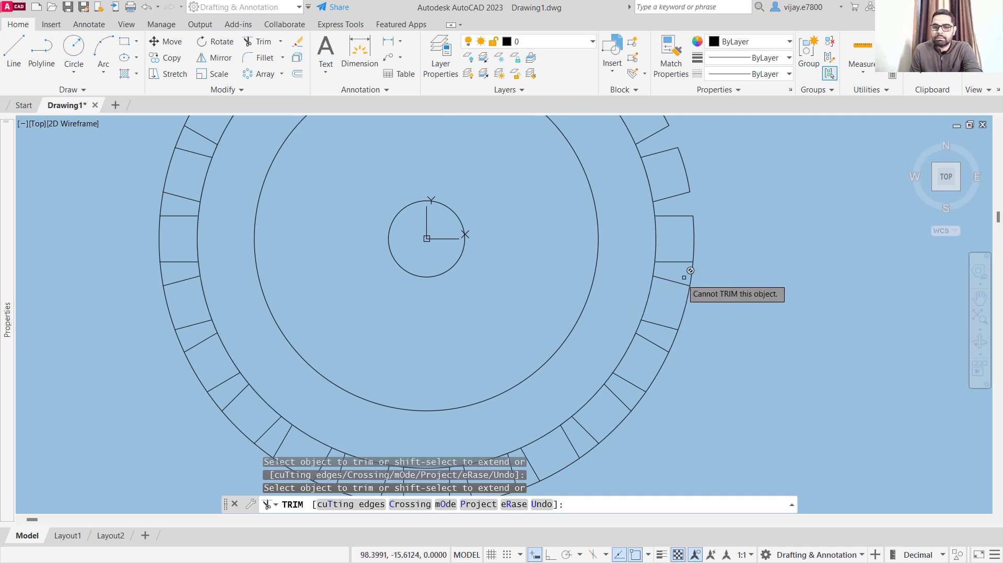
click(674, 335)
click(641, 401)
scroll(632, 407, down, 3)
scroll(625, 418, up, 1)
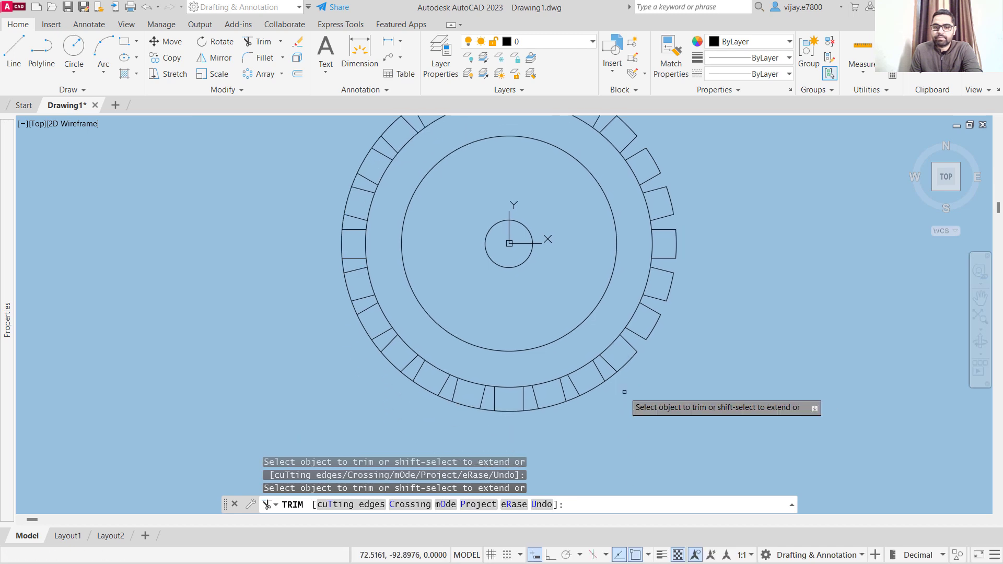
click(614, 372)
click(579, 389)
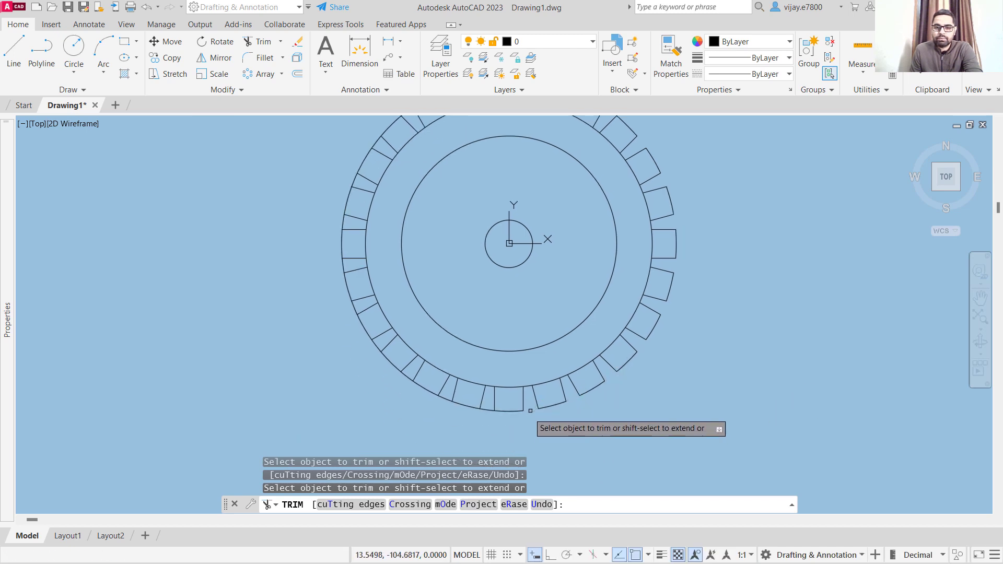
Trim the remaining gap arcs of the outermost circle along the whole left half, from the bottom tooth up to the top.
click(487, 410)
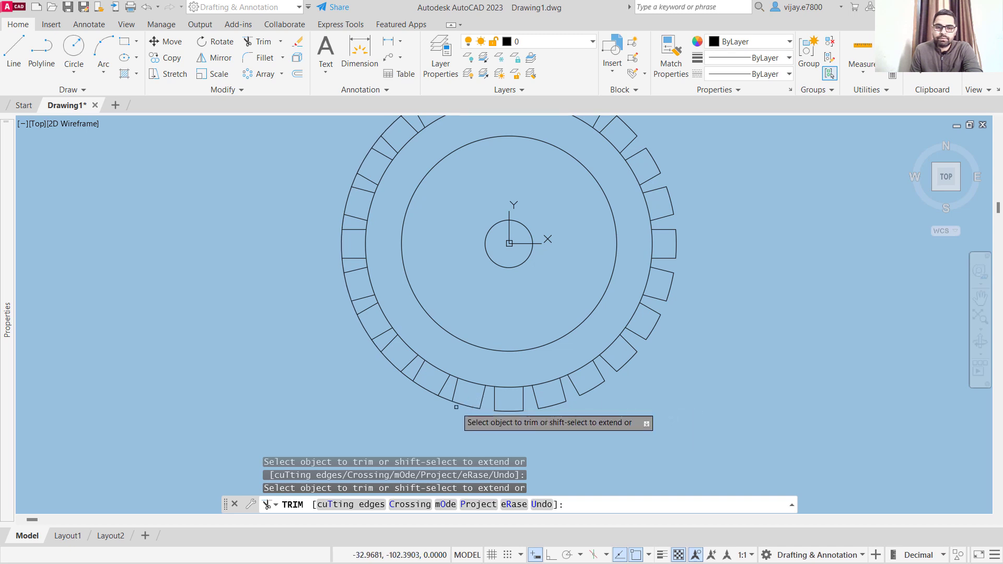
click(412, 380)
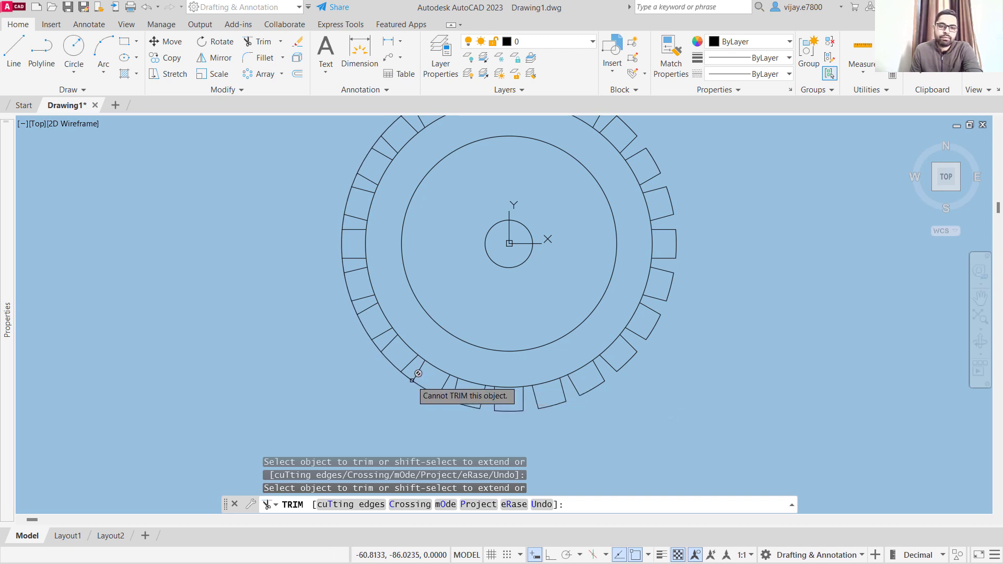
click(385, 351)
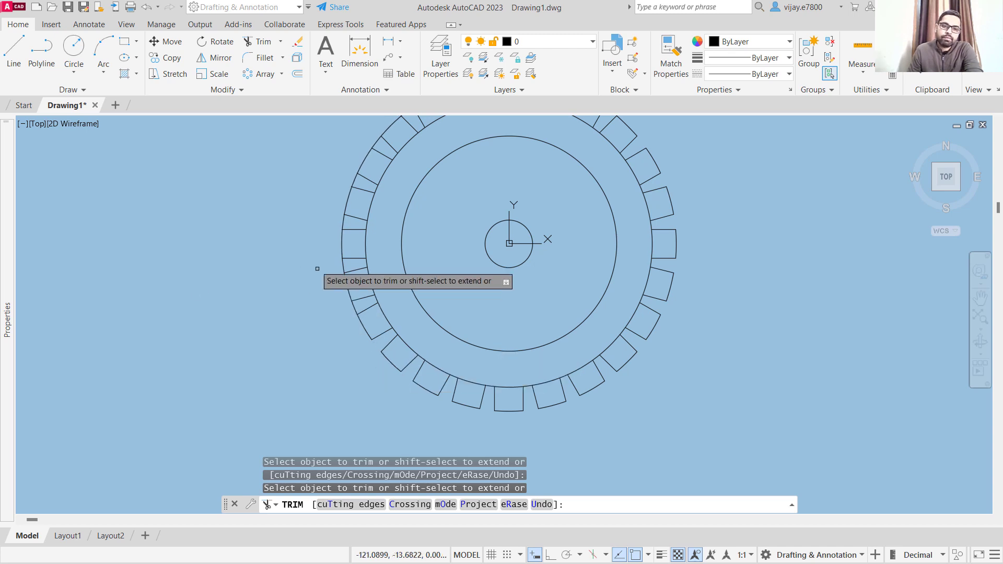
scroll(360, 308, up, 4)
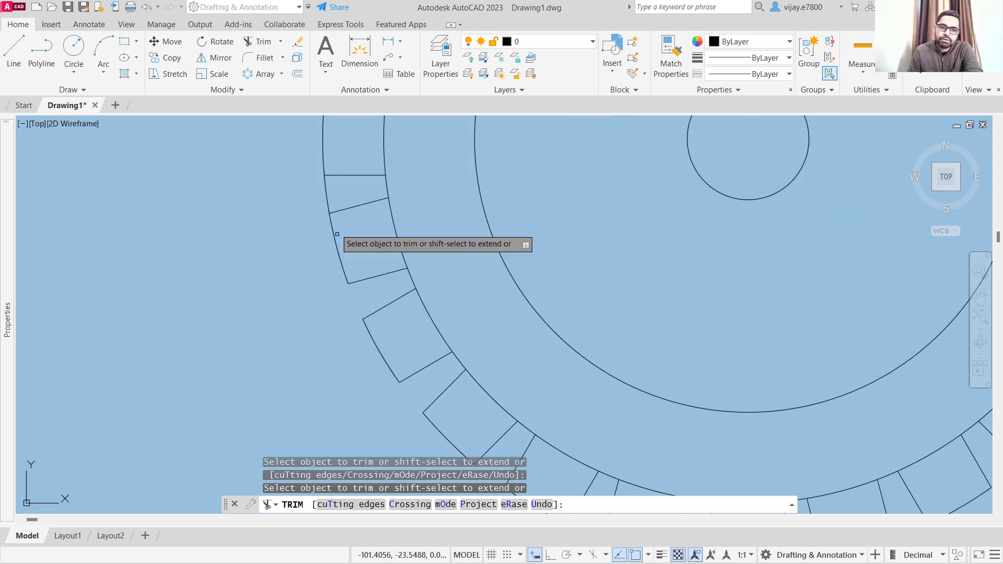
scroll(310, 193, down, 4)
middle_drag(310, 192, 264, 415)
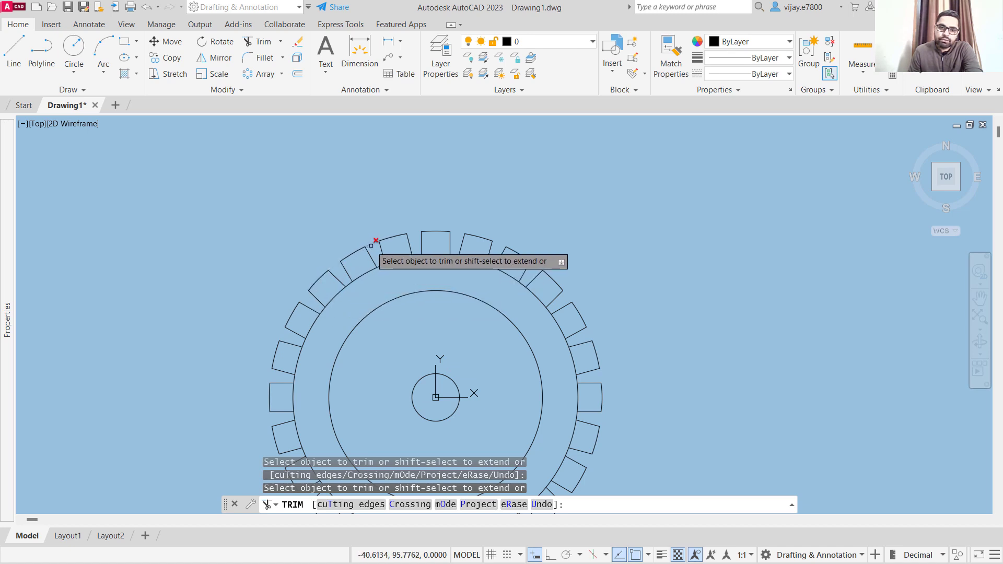
scroll(504, 273, down, 2)
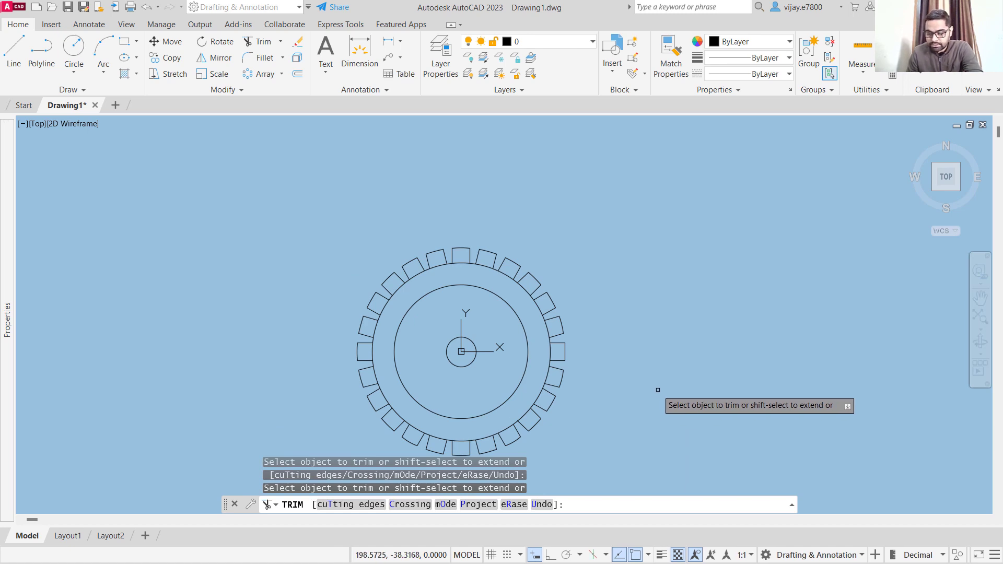
key(Escape)
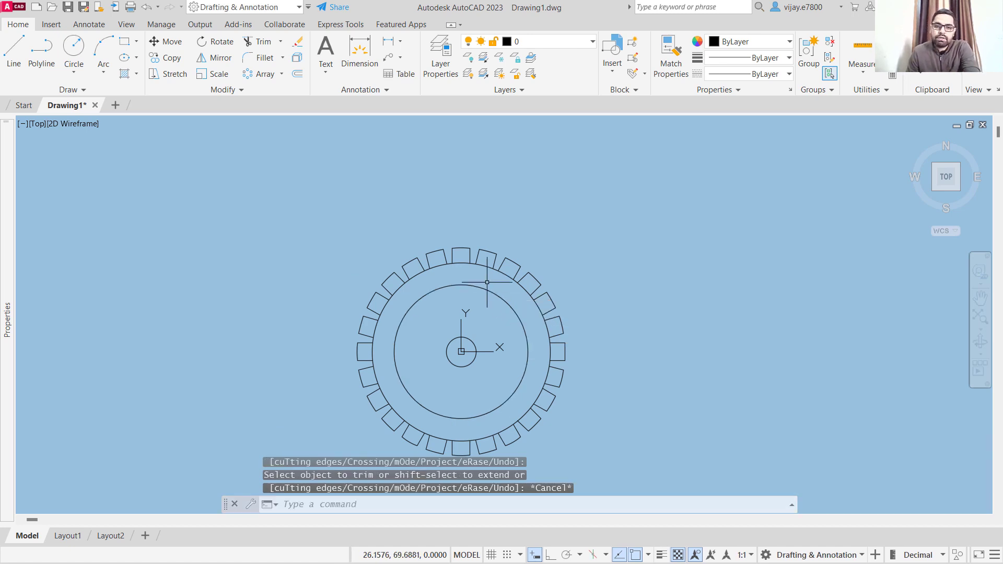
Delete the radius 90 circle at the base of the teeth.
scroll(484, 284, up, 3)
click(453, 246)
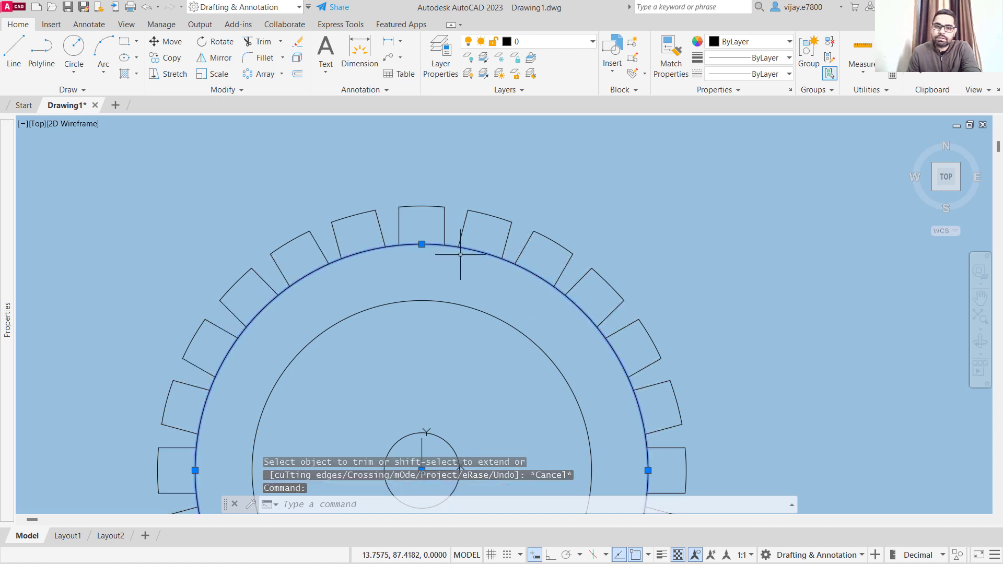
key(Delete)
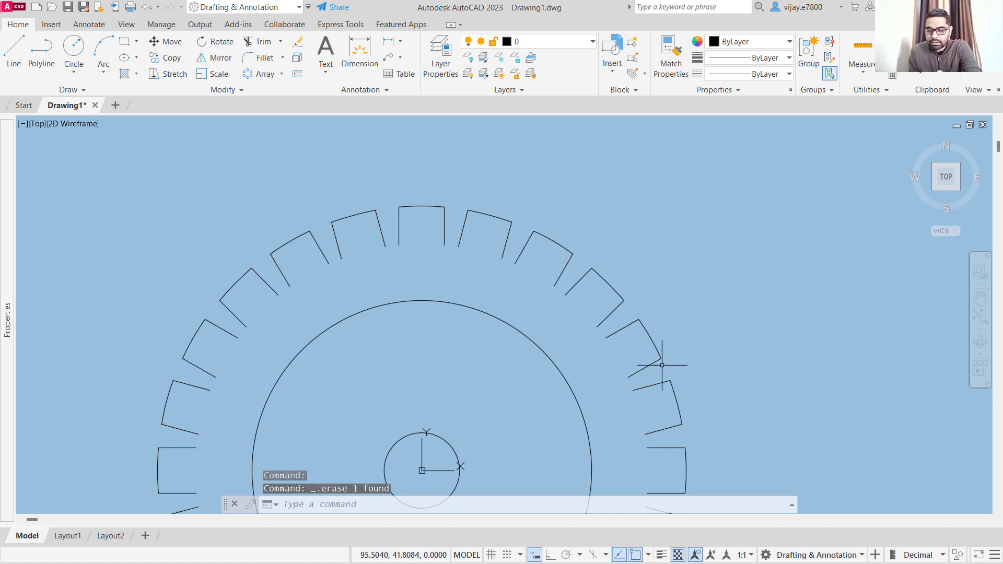
Undo the deletion of the circle at the teeth's base and trim its arcs under the top tooth and adjacent teeth toward the upper right.
key(ctrl+z)
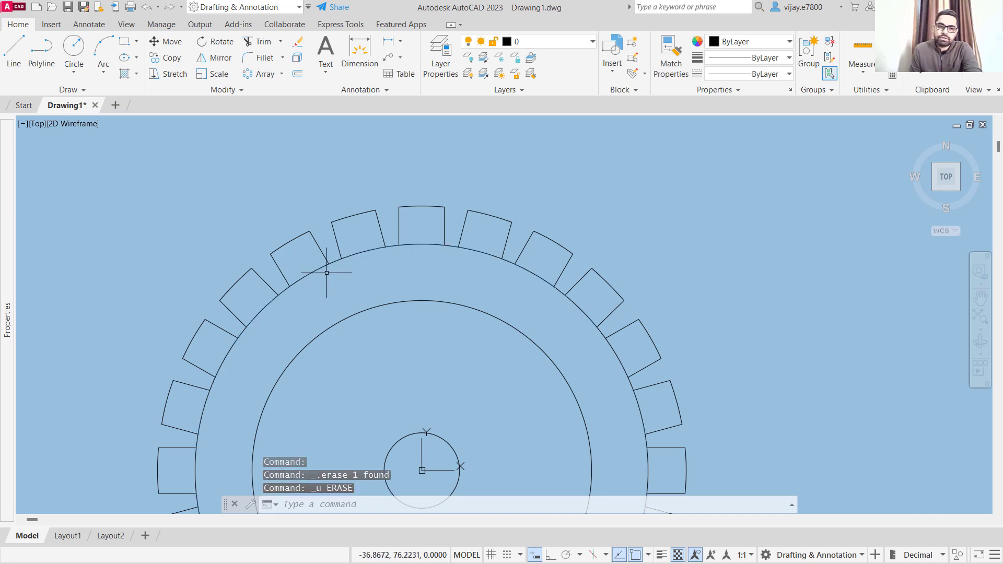
scroll(332, 285, up, 2)
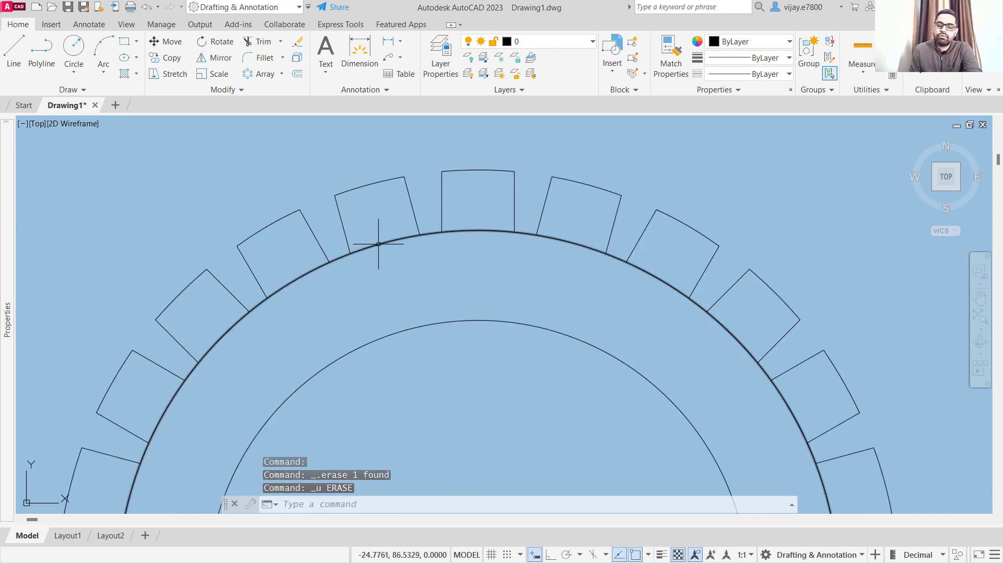
text(tr)
key(Return)
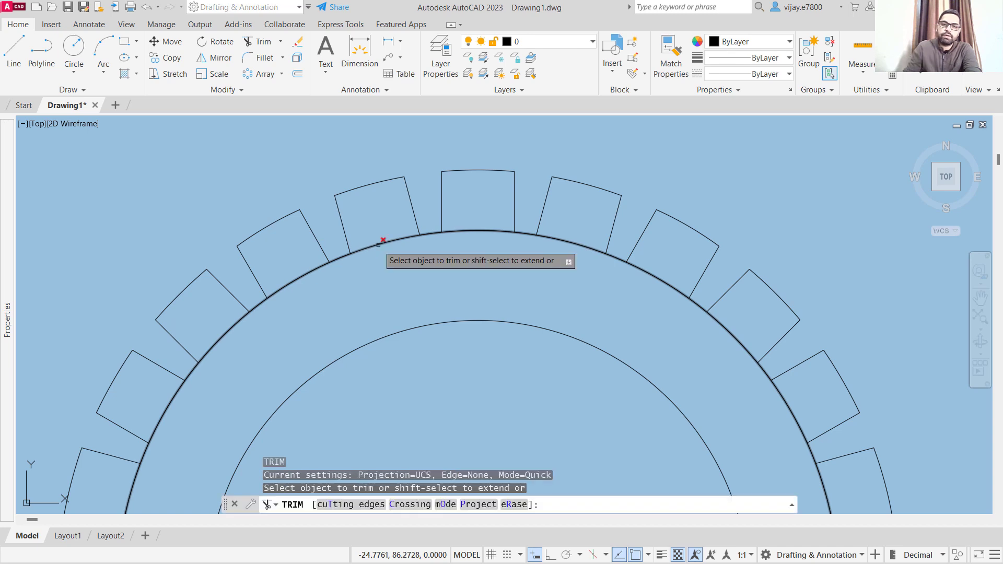
click(378, 244)
click(484, 227)
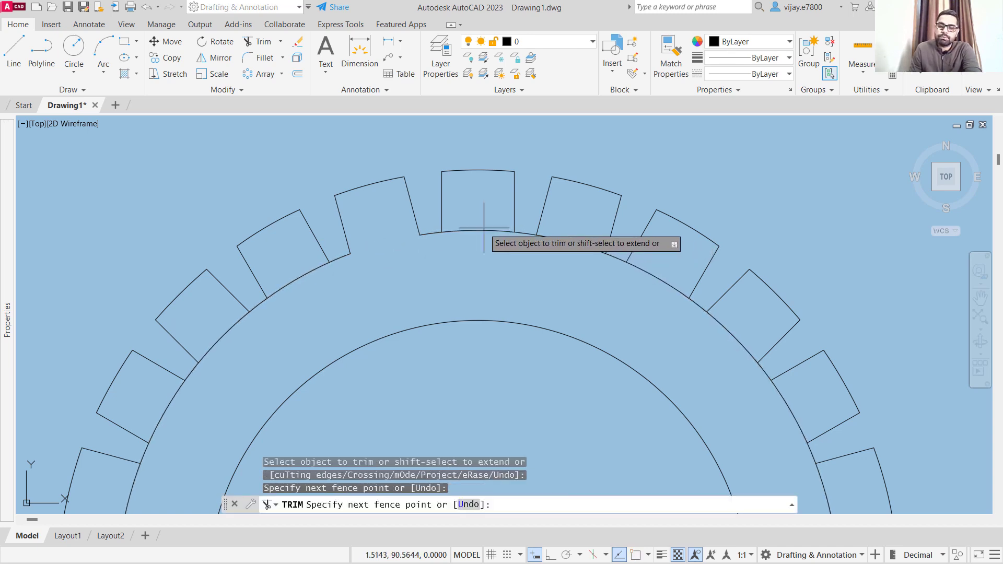
click(484, 233)
click(575, 244)
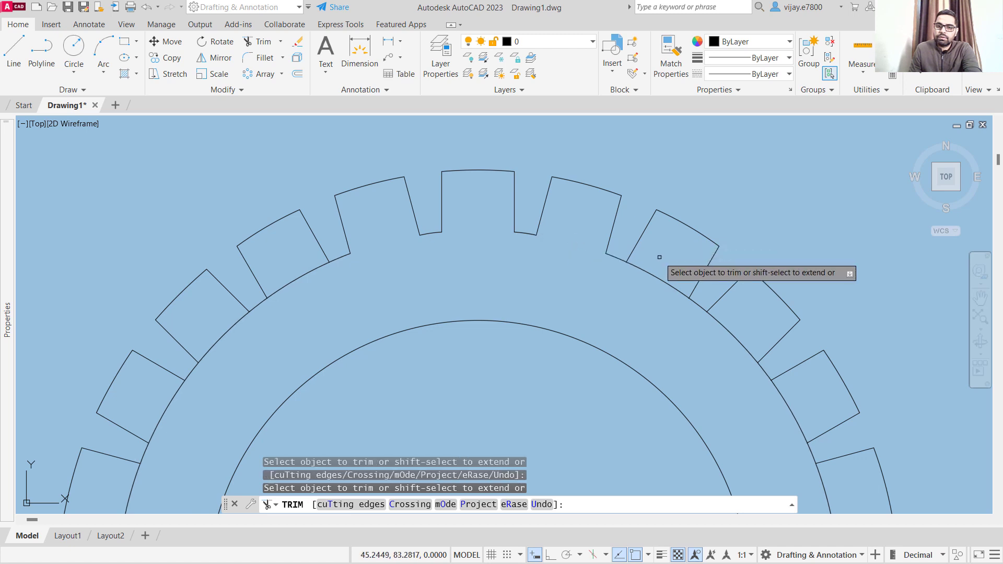
click(662, 283)
Trim the base circle's arcs under the remaining teeth along the right half, down to and including the bottom tooth.
scroll(735, 336, down, 2)
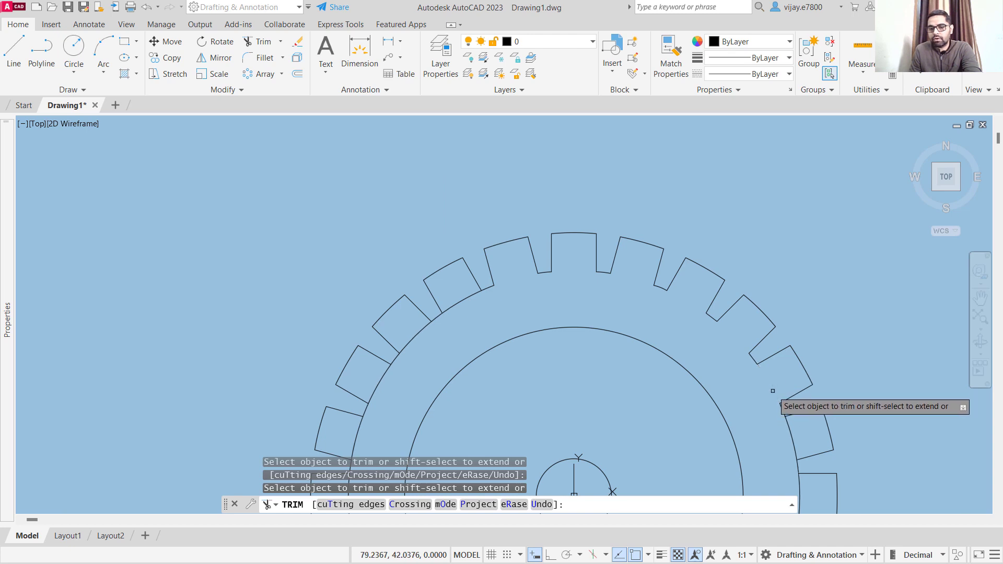
scroll(772, 391, down, 5)
scroll(669, 320, up, 4)
middle_drag(655, 433, 652, 299)
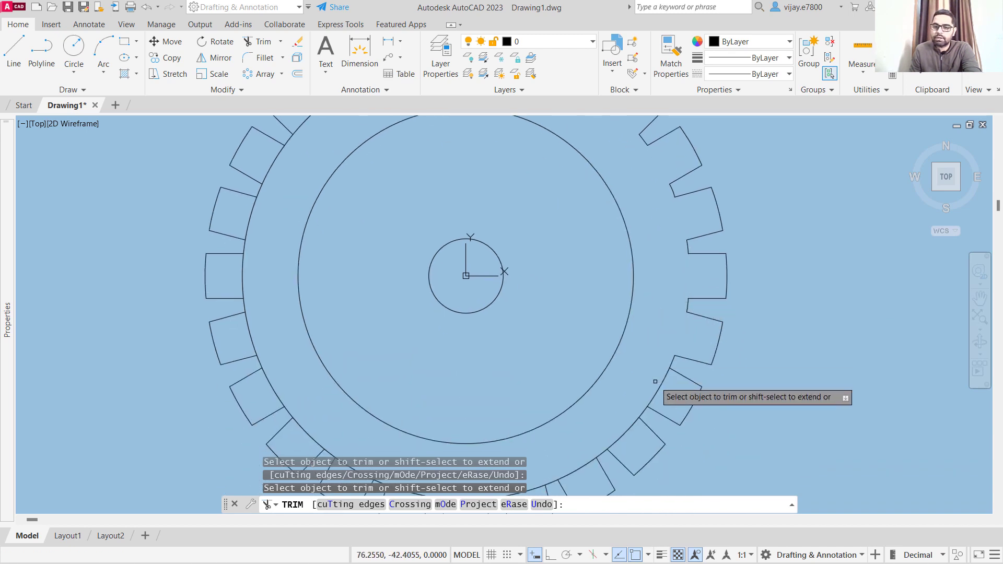
scroll(640, 392, down, 2)
middle_drag(607, 411, 653, 314)
scroll(653, 313, up, 2)
click(680, 334)
click(645, 360)
click(521, 388)
Trim the base circle's remaining arcs under the teeth along the left half, from beside the bottom tooth up to the top, and finish trimming.
click(467, 383)
click(425, 362)
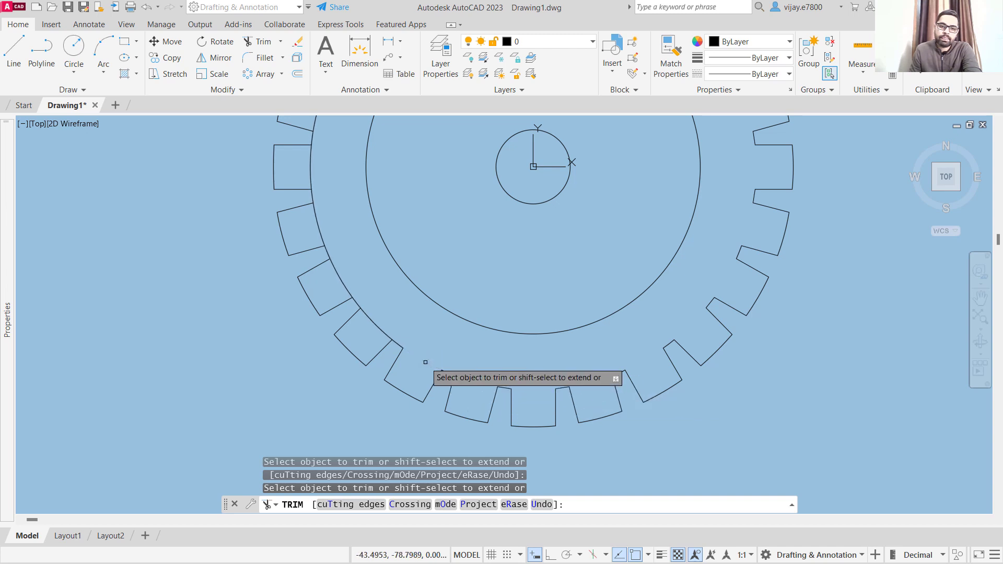
click(371, 318)
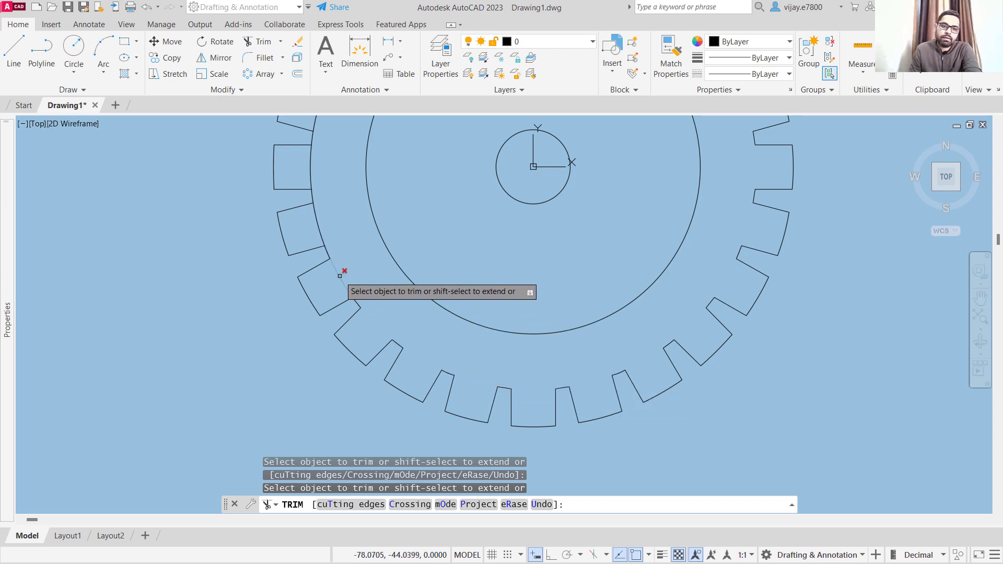
scroll(325, 233, down, 2)
middle_drag(324, 204, 330, 349)
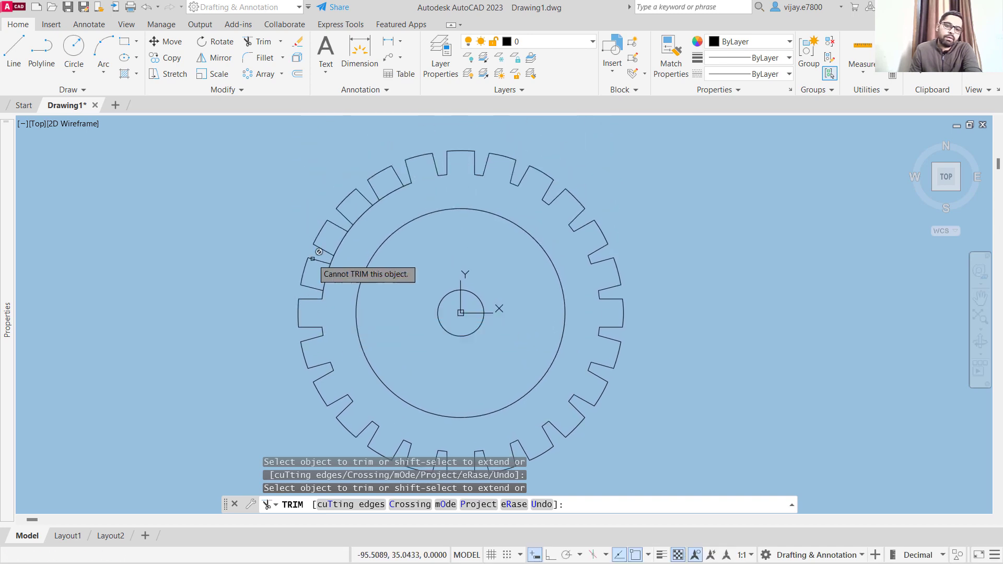
click(326, 277)
click(336, 248)
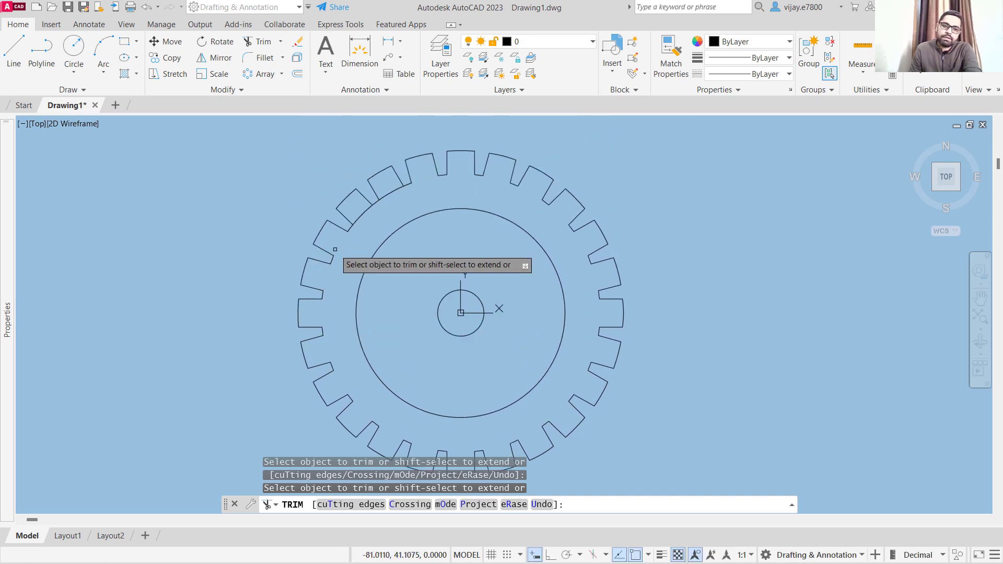
click(385, 195)
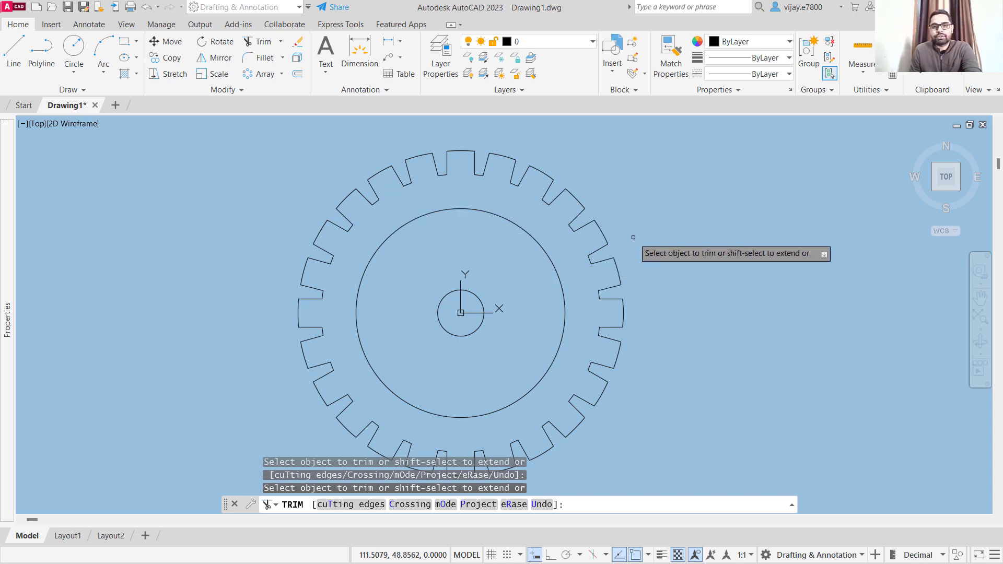
key(Escape)
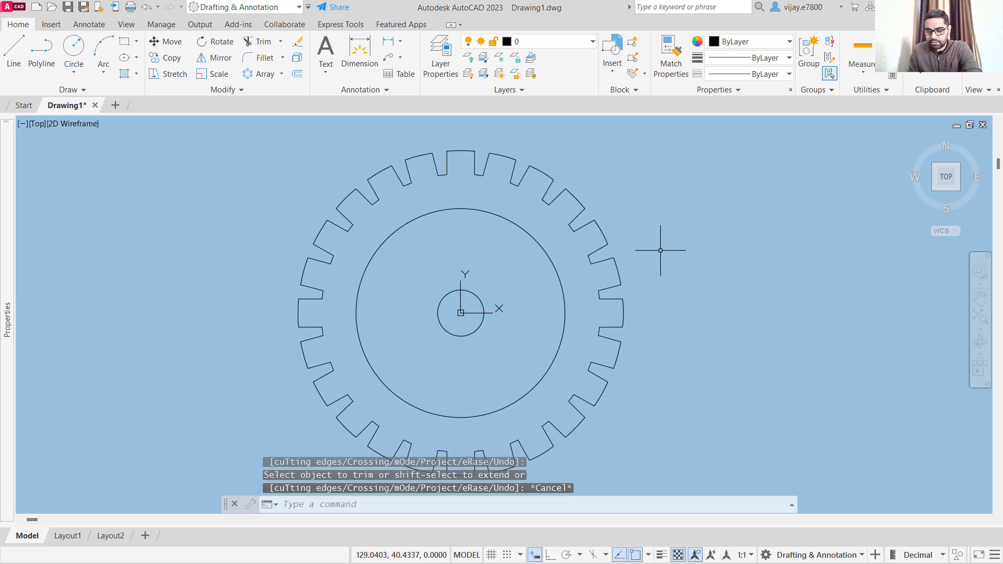
Draw a line from the gear's centre 35 long at -90°, continued by a horizontal segment 285 long at 180°.
scroll(465, 223, down, 2)
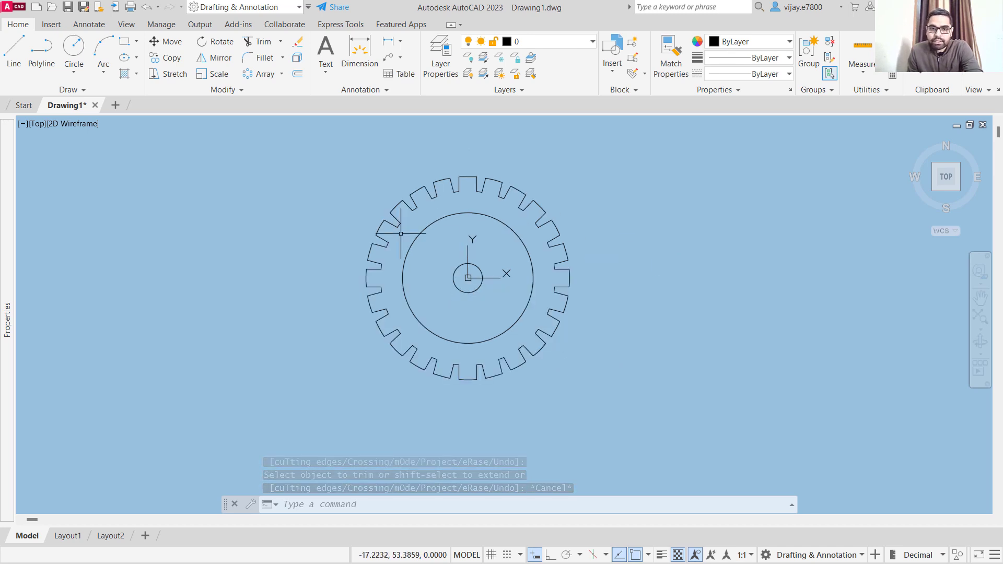
middle_drag(336, 220, 421, 213)
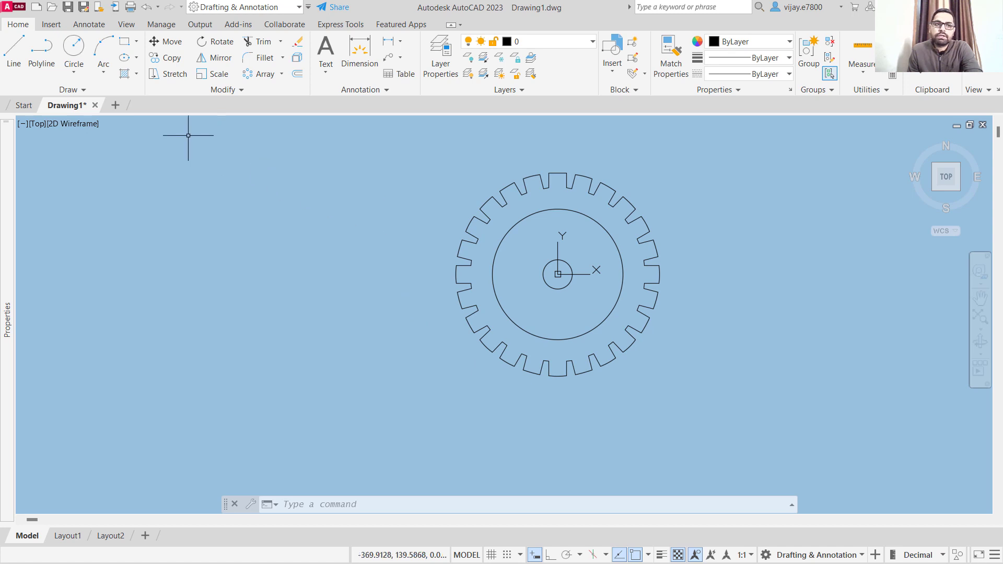
click(14, 50)
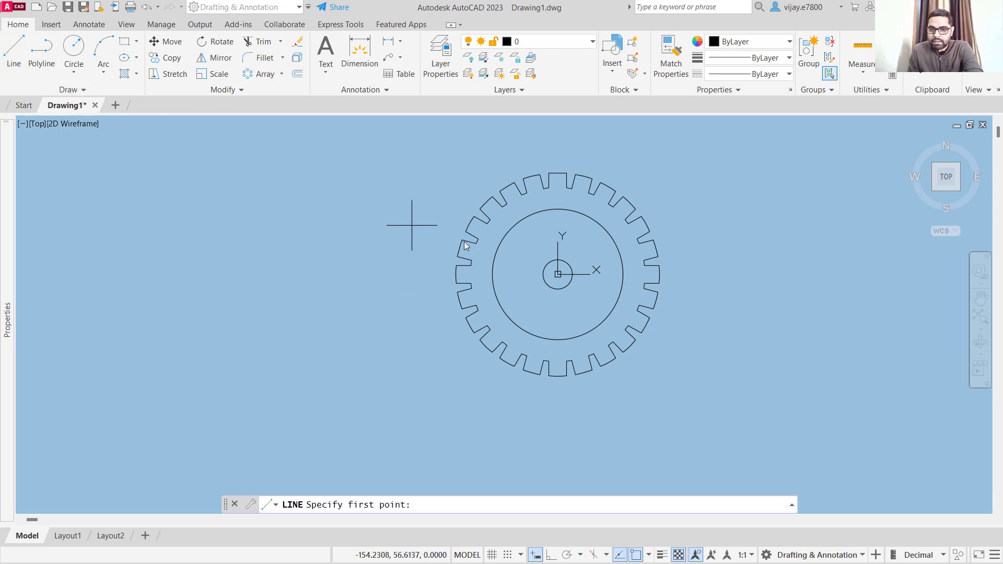
scroll(486, 240, up, 4)
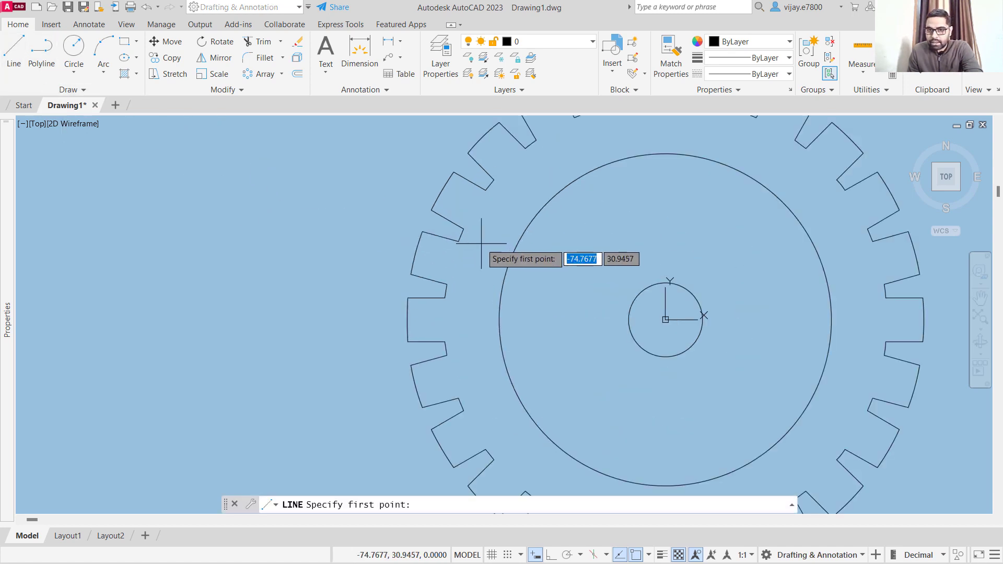
click(667, 320)
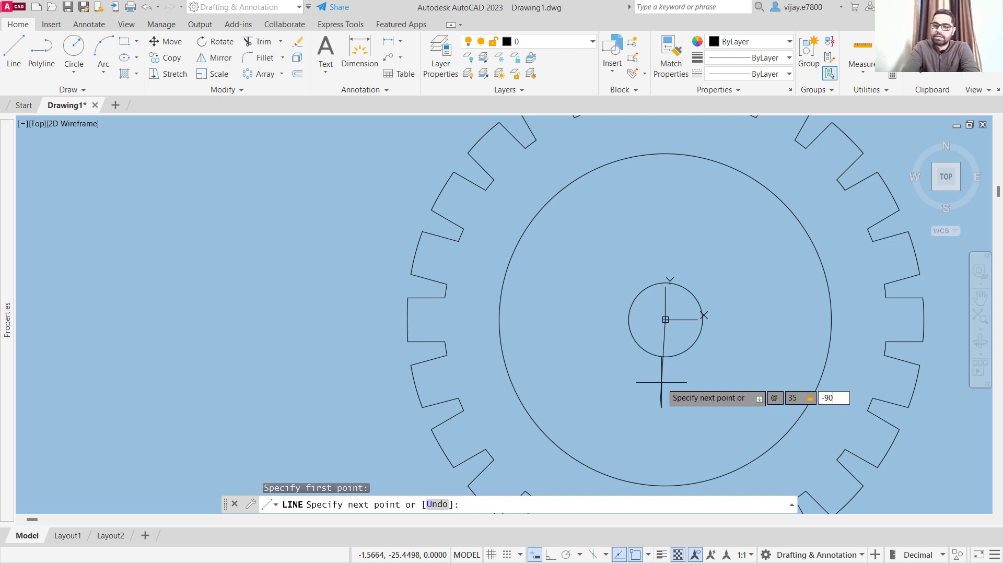
key(Return)
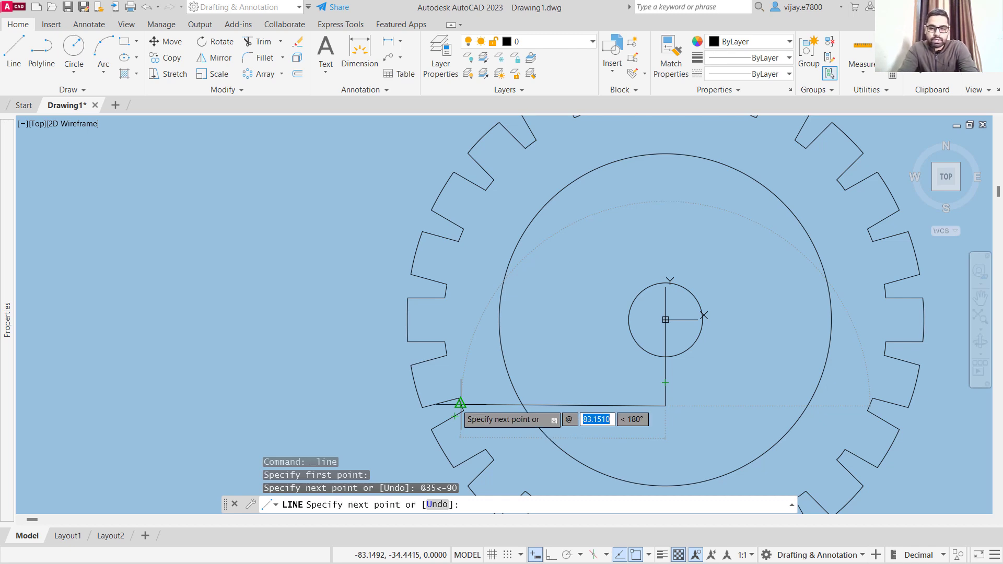
key(Tab)
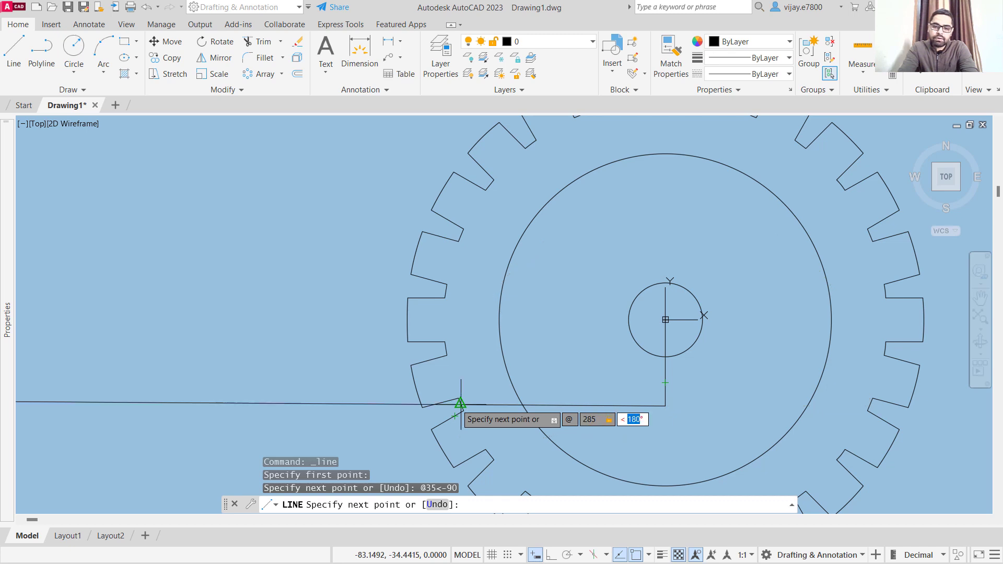
key(Return)
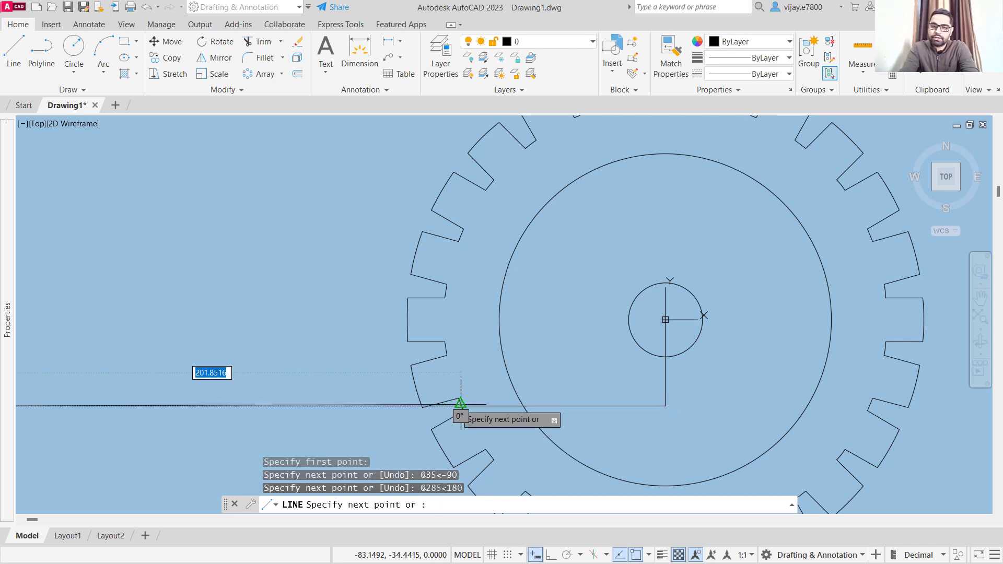
scroll(324, 408, down, 4)
scroll(239, 397, down, 4)
scroll(230, 393, up, 6)
middle_drag(233, 393, 437, 299)
scroll(438, 299, down, 2)
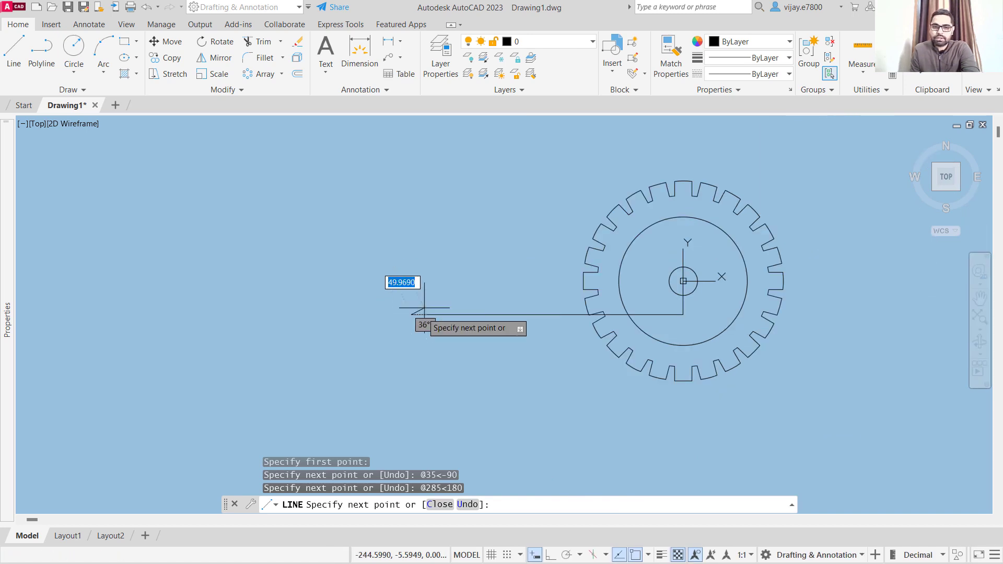
key(Escape)
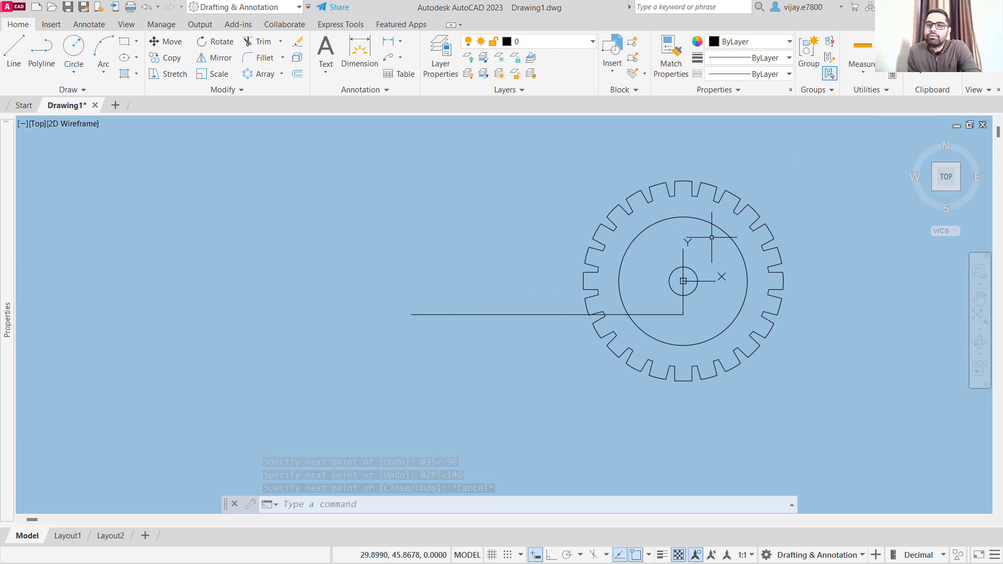
click(792, 407)
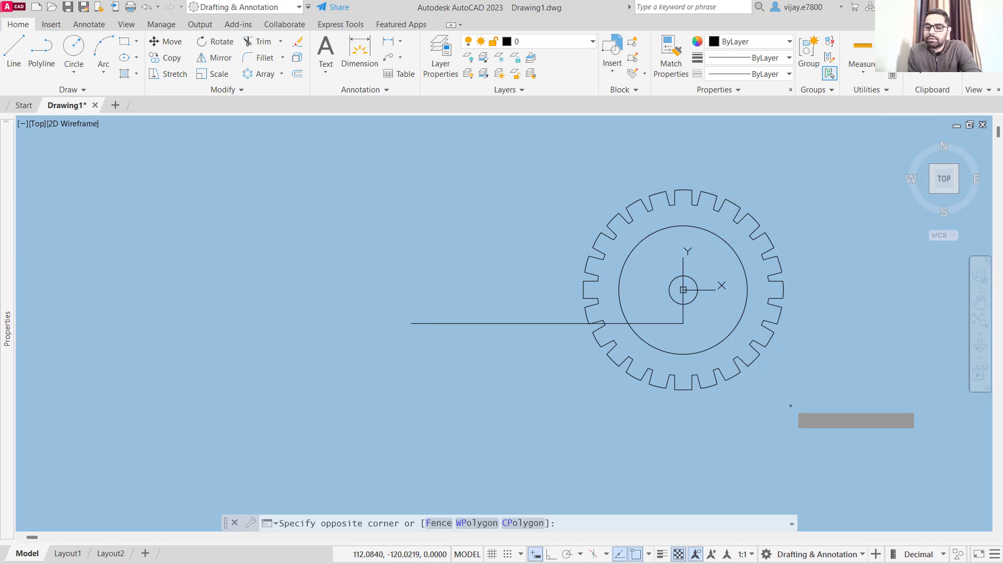
click(599, 172)
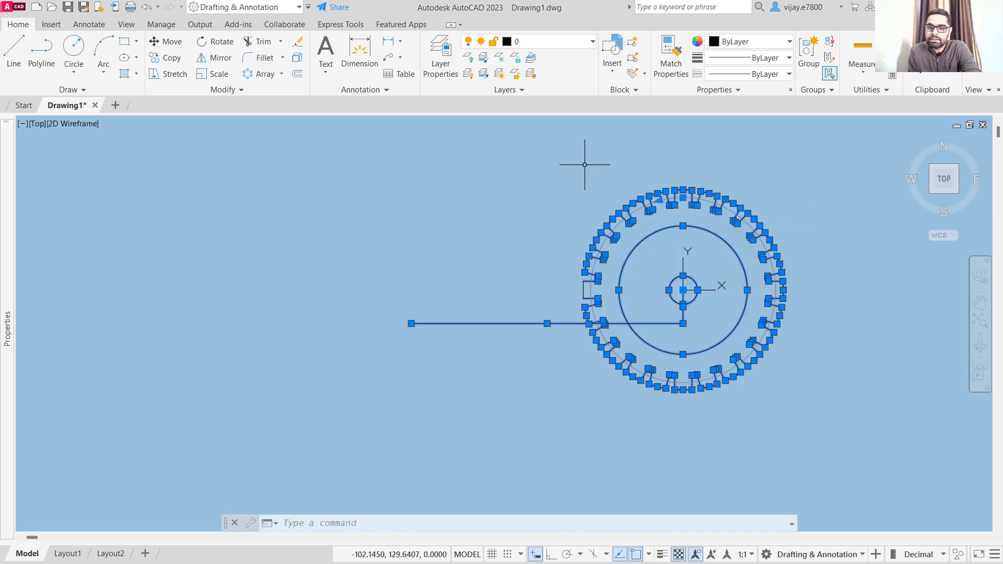
scroll(636, 258, up, 4)
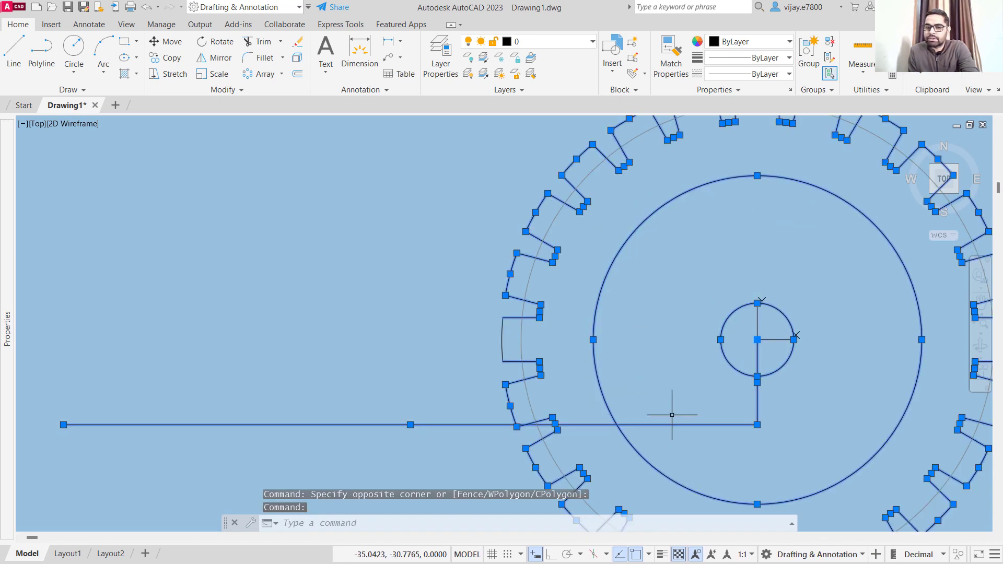
click(664, 432)
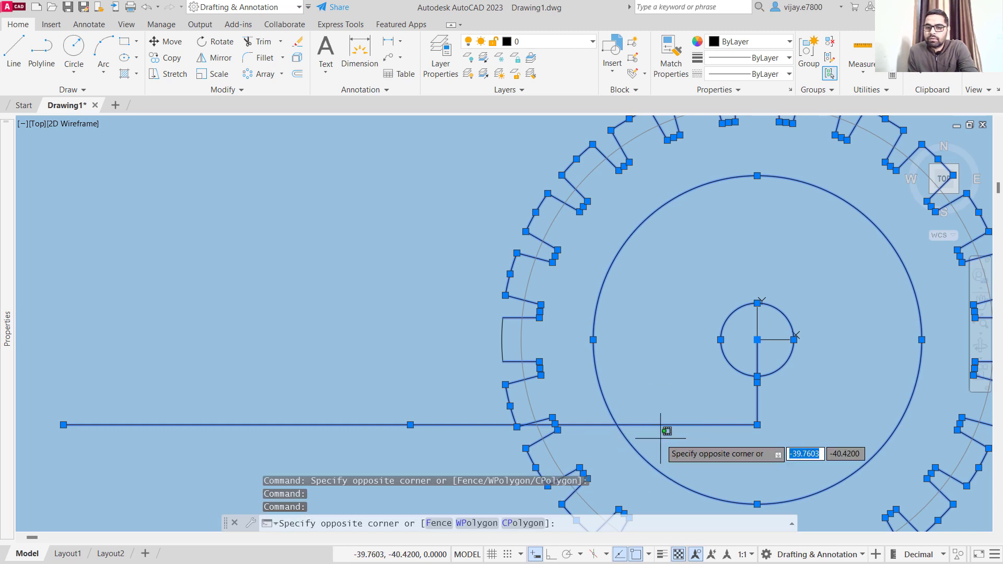
key(Escape)
key(Escape)
scroll(713, 391, down, 2)
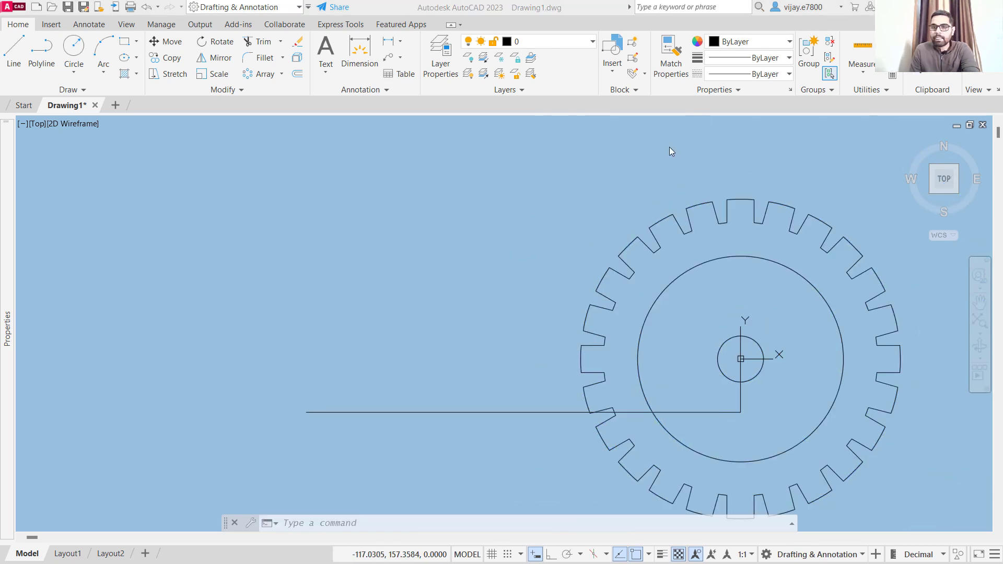
click(458, 202)
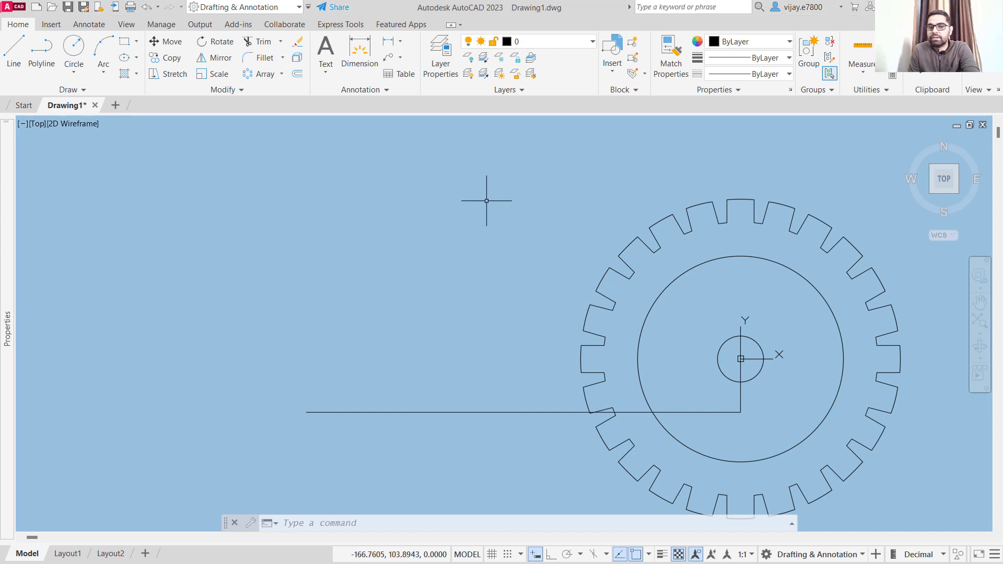
Copy the whole gear with its short vertical line, from the gear's centre to the left end of the 285 long line.
scroll(568, 217, down, 2)
click(551, 182)
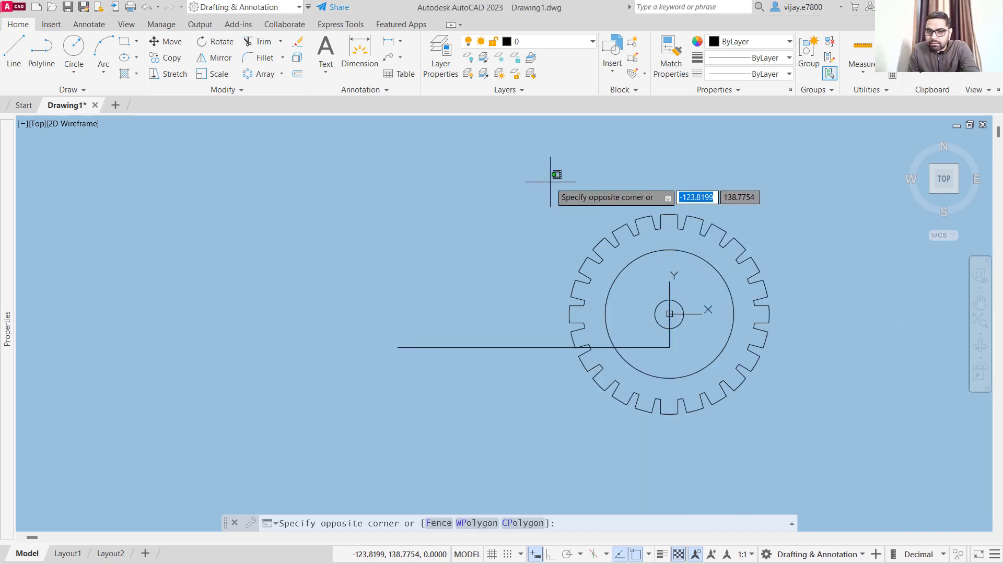
click(781, 430)
scroll(749, 372, up, 4)
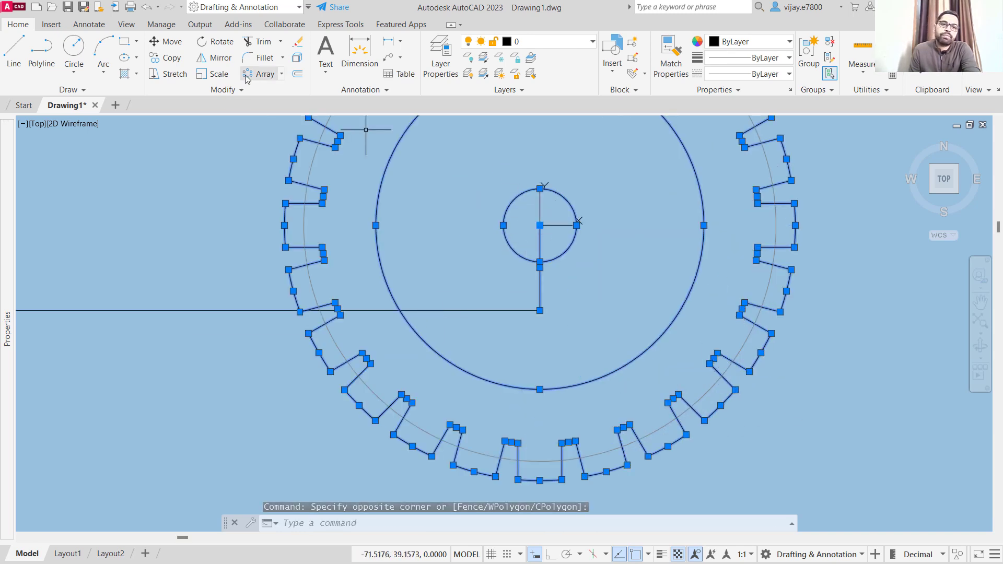
click(177, 61)
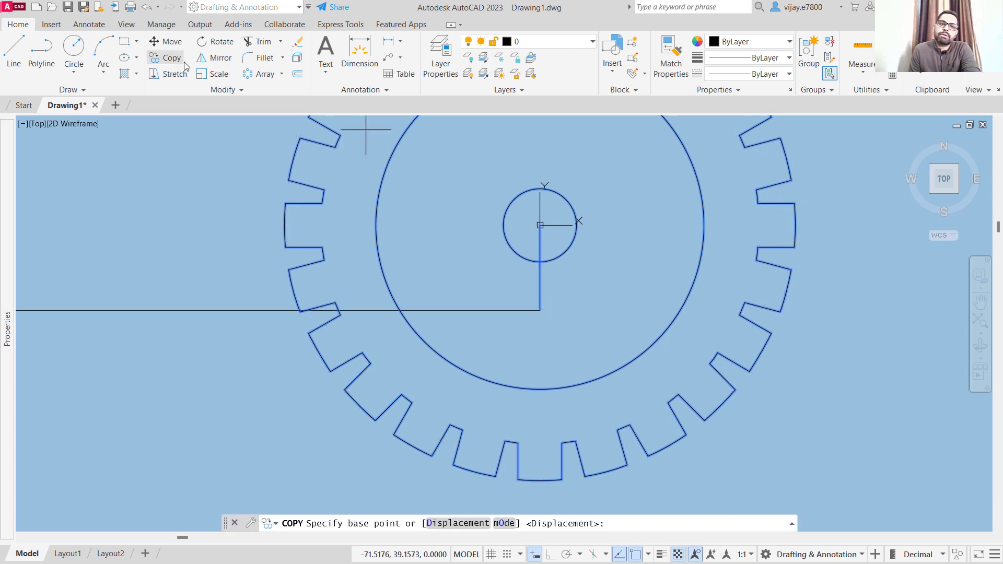
click(540, 225)
scroll(334, 251, down, 5)
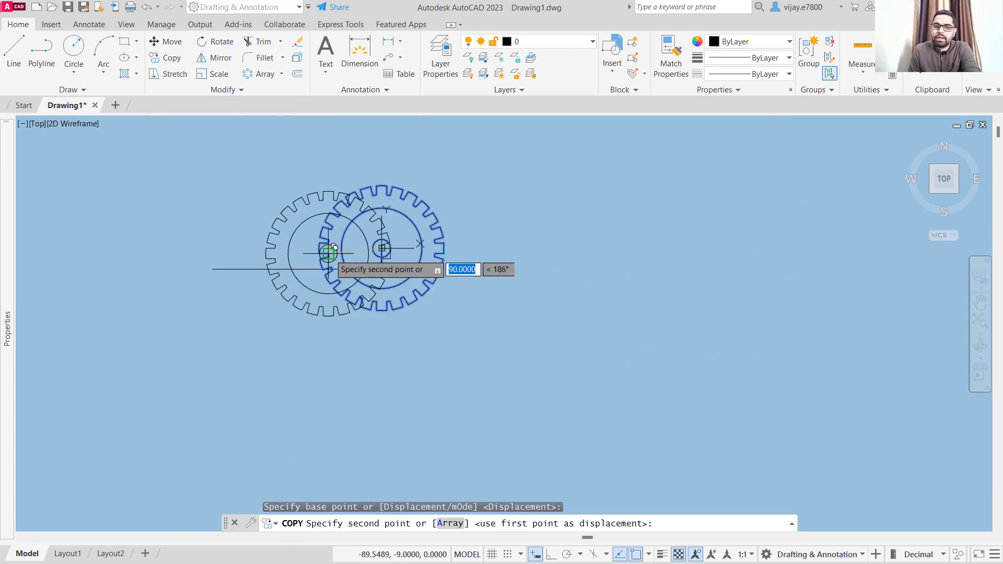
scroll(230, 273, up, 8)
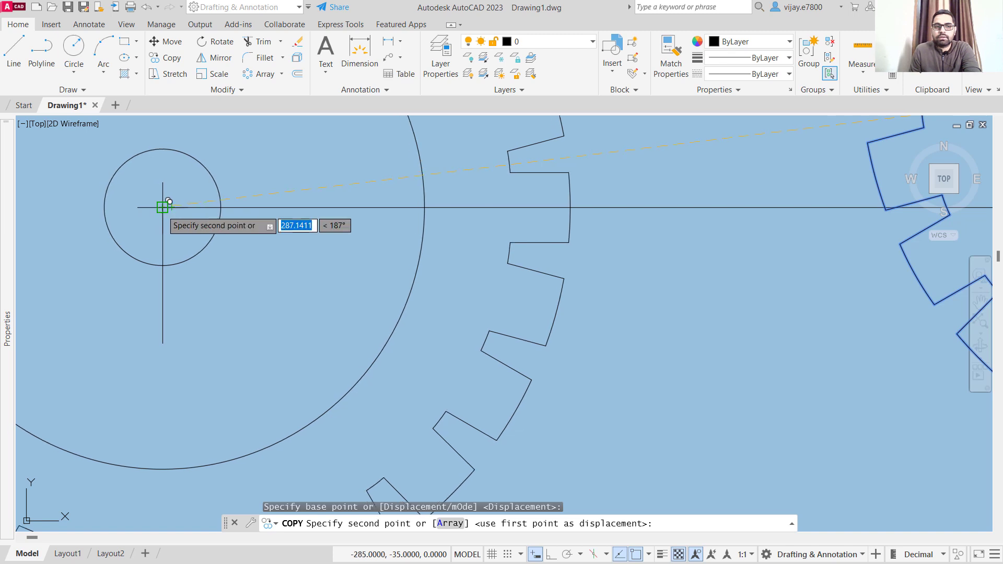
click(162, 207)
scroll(576, 310, down, 6)
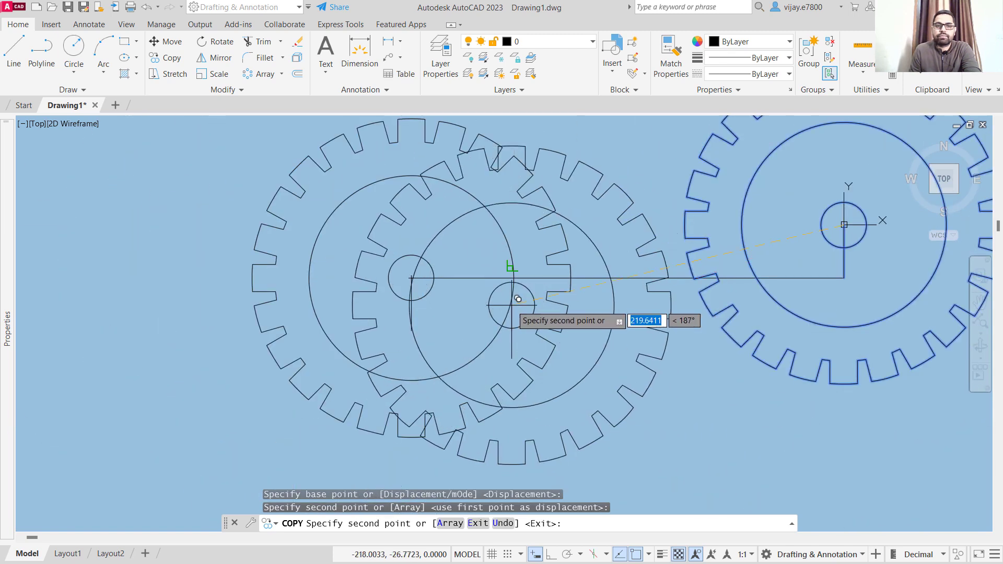
Finish copying the gear and examine the position and teeth of the two gears.
key(Escape)
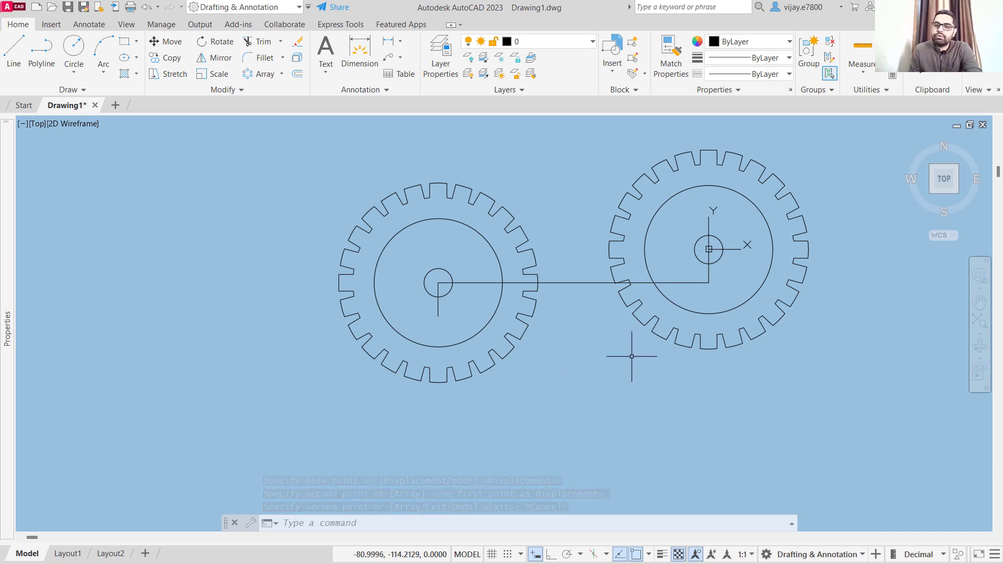
scroll(638, 340, up, 4)
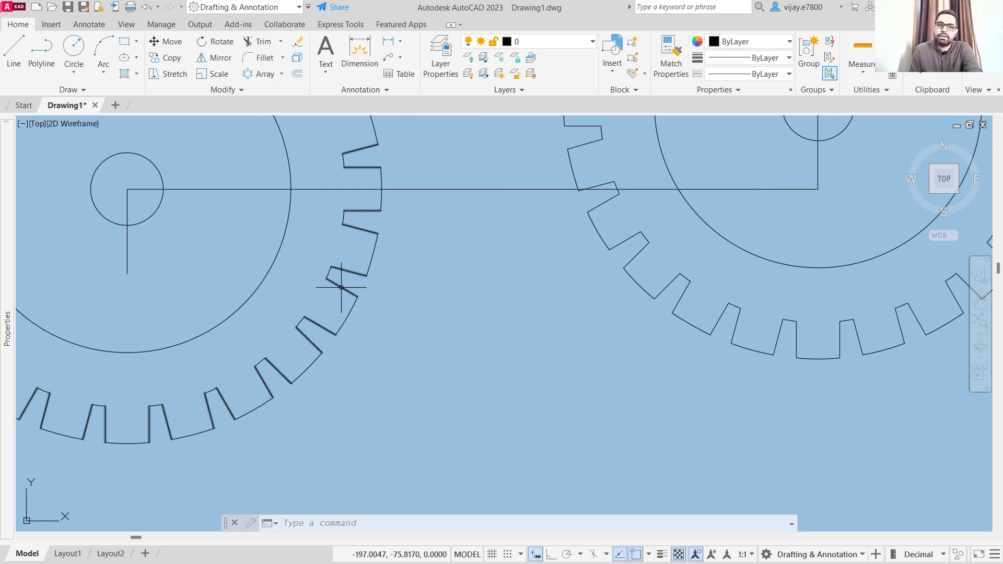
scroll(340, 288, down, 2)
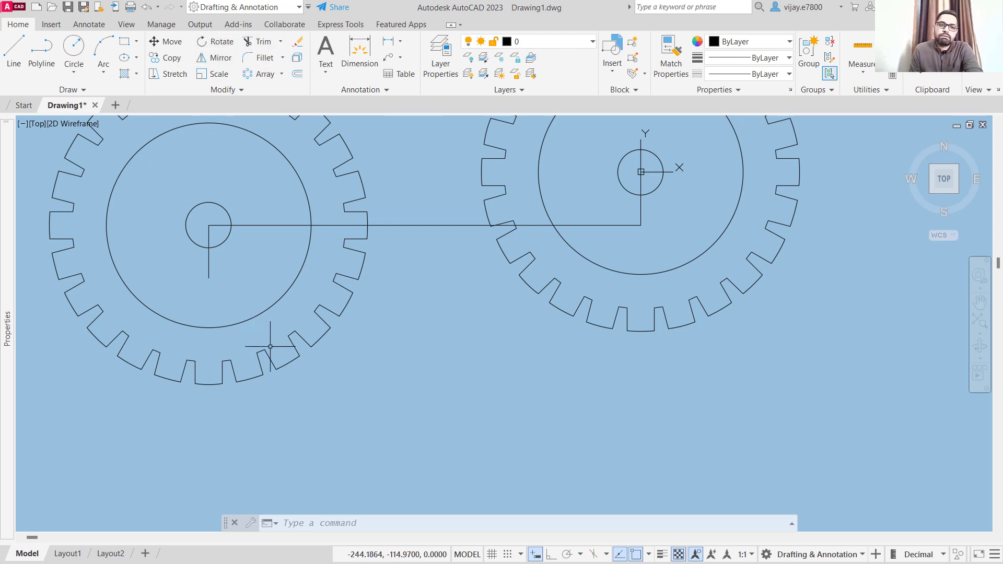
scroll(270, 347, down, 2)
scroll(351, 273, up, 2)
middle_drag(346, 325, 421, 321)
scroll(410, 321, down, 2)
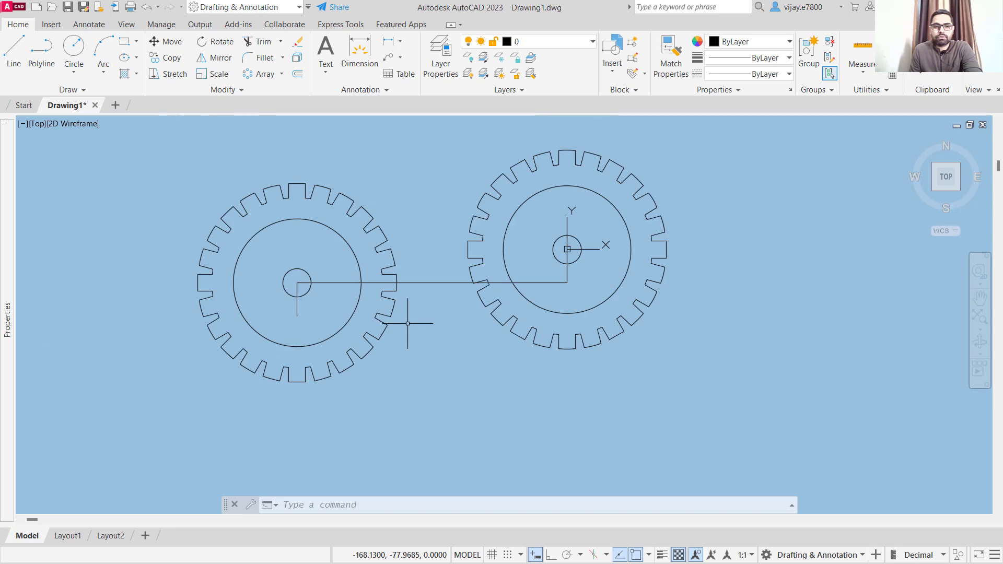
click(423, 378)
click(410, 375)
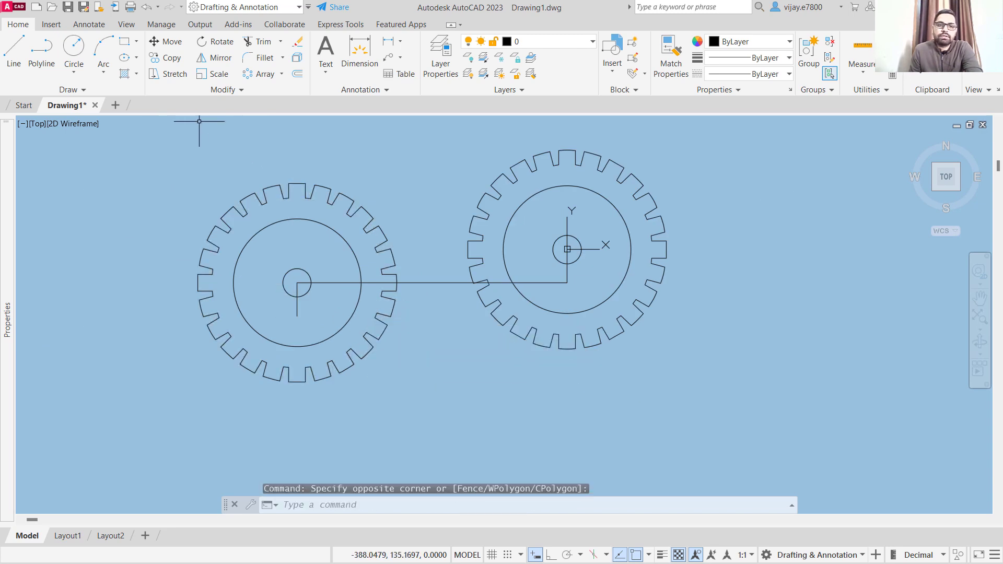
Scale the copied gear with its short vertical line by a factor of 0.6666667 about its own centre.
click(169, 147)
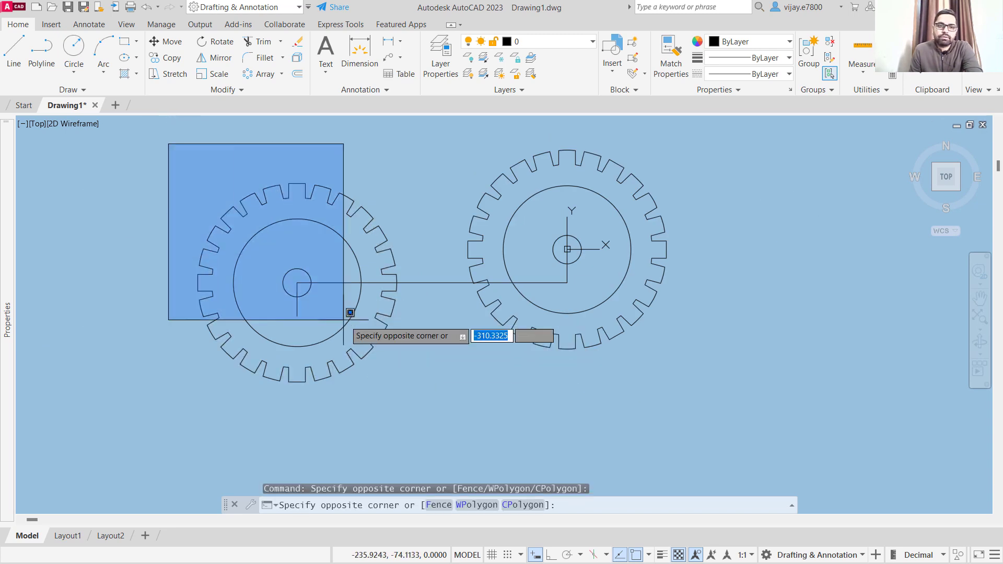
click(445, 429)
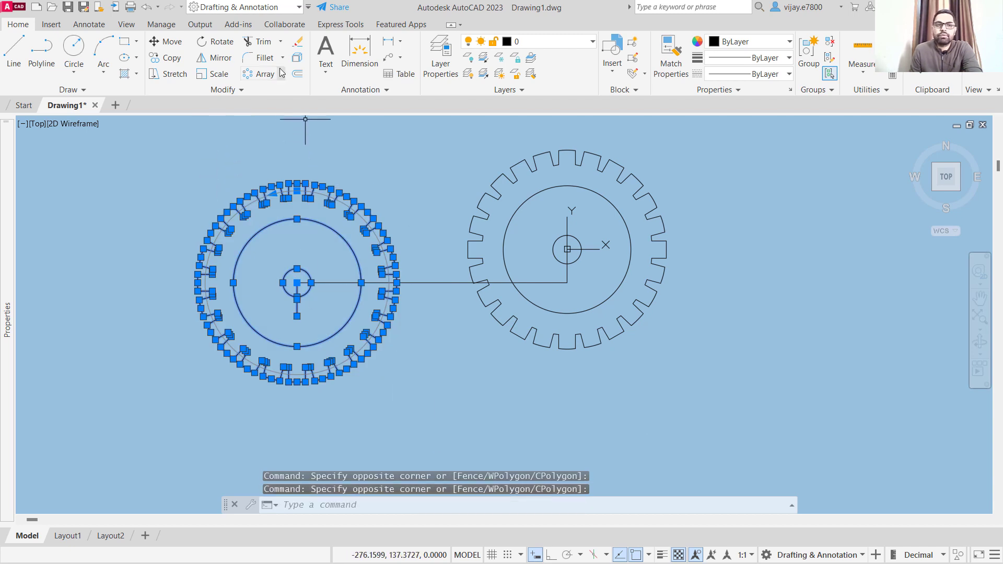
click(212, 74)
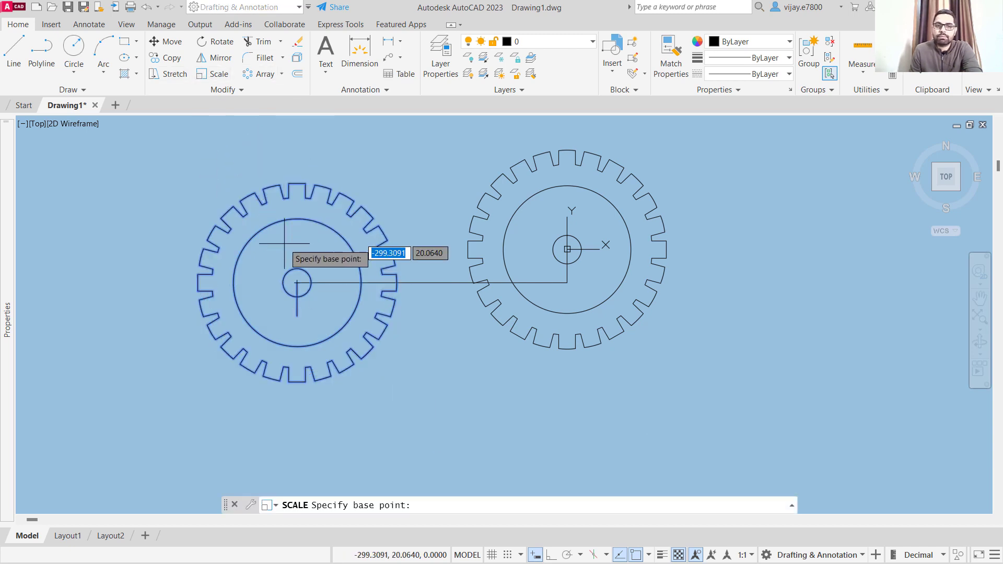
click(297, 283)
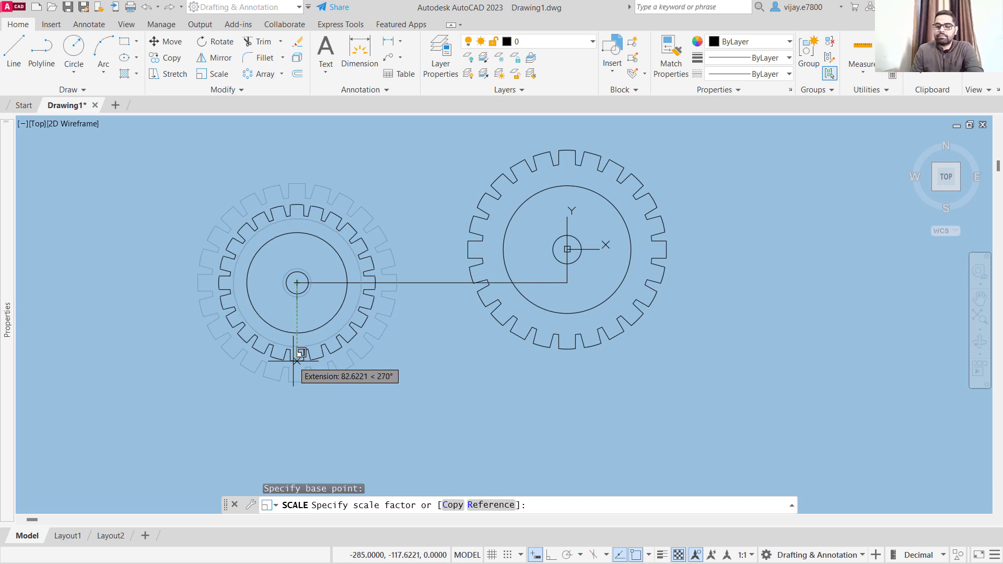
text(0.)
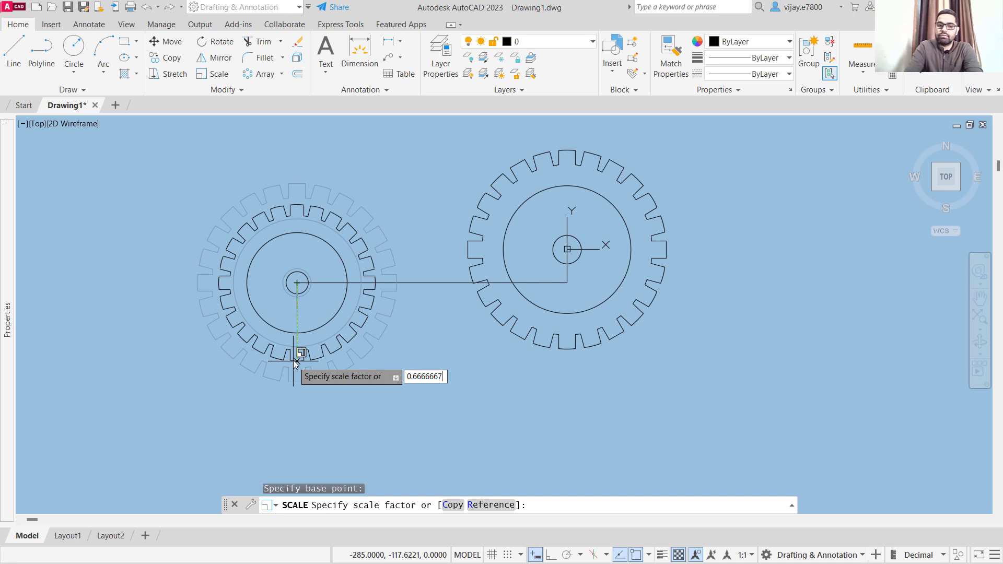
text(6666667)
key(Return)
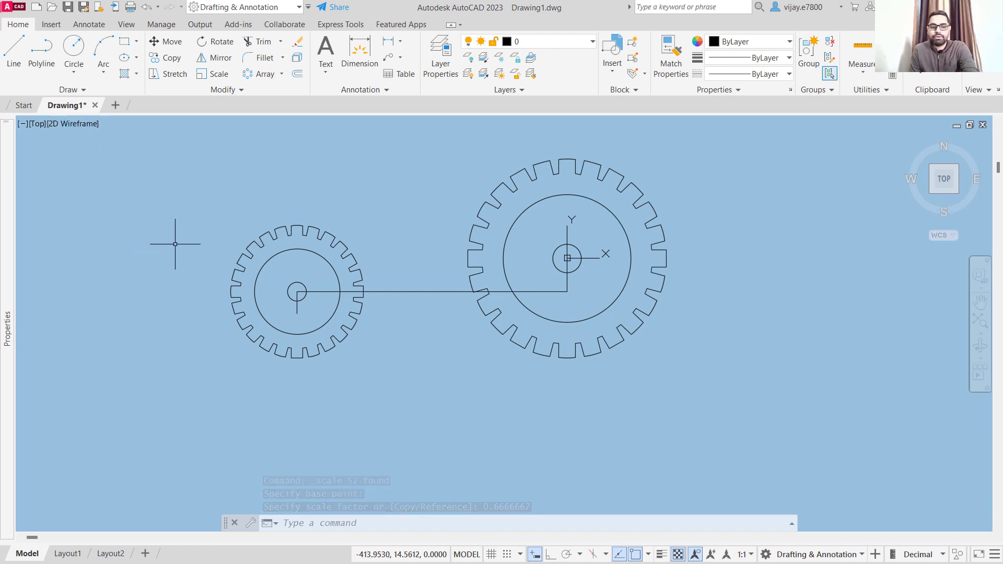
Undo the scaling of the copied gear and the copy itself, leaving only the original gear and its guide lines.
key(ctrl+z)
scroll(177, 238, up, 2)
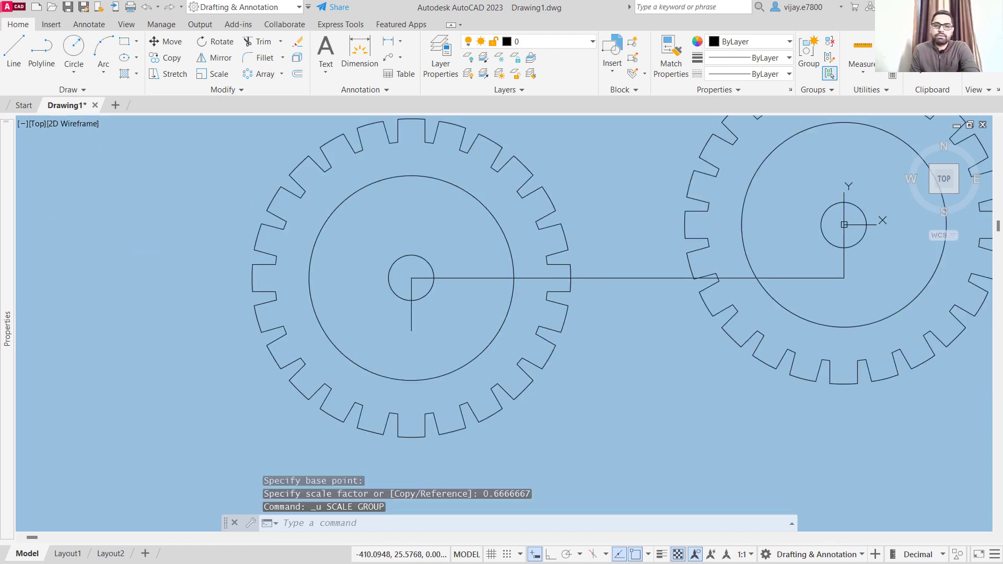
key(ctrl+z)
scroll(415, 288, down, 4)
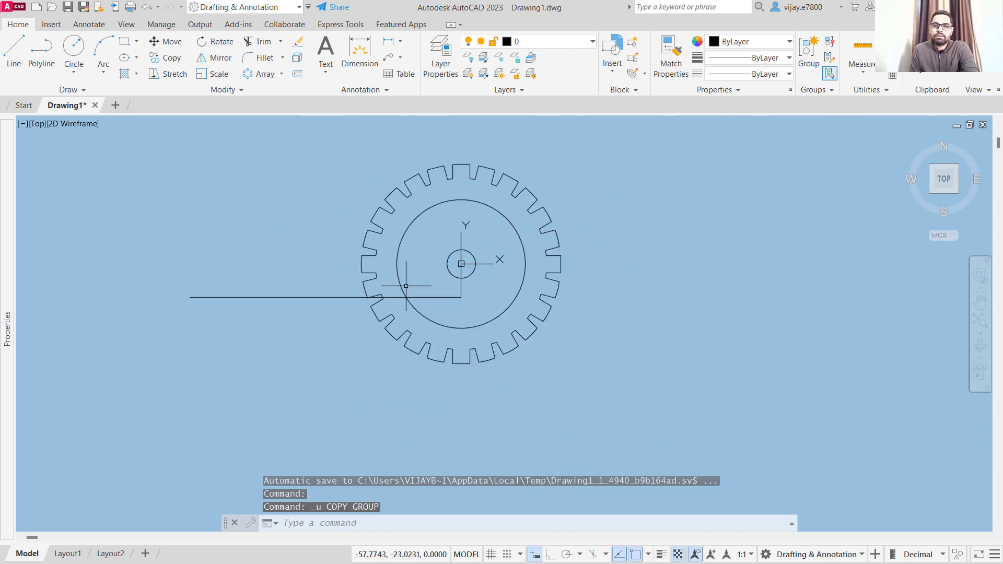
key(ctrl+y)
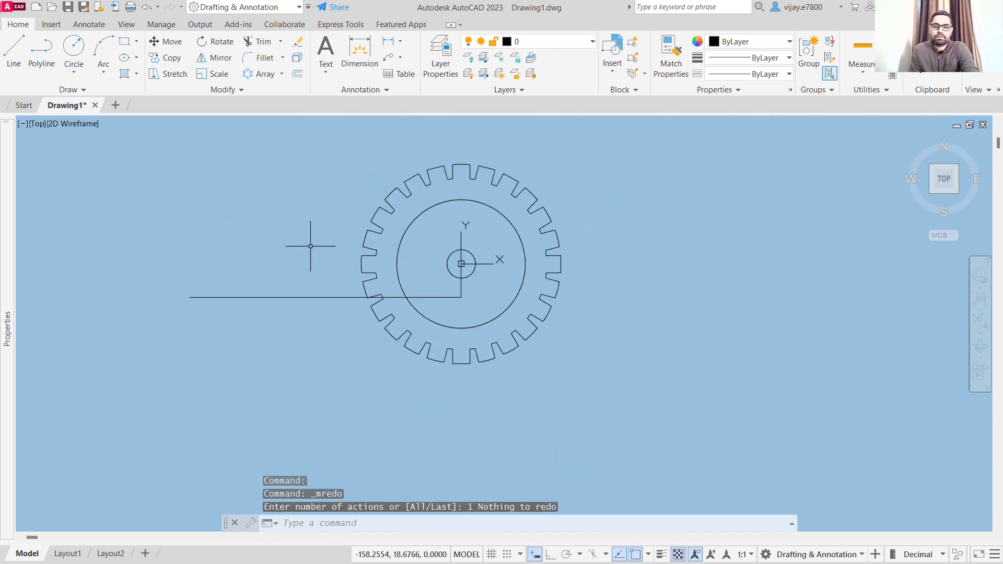
key(Escape)
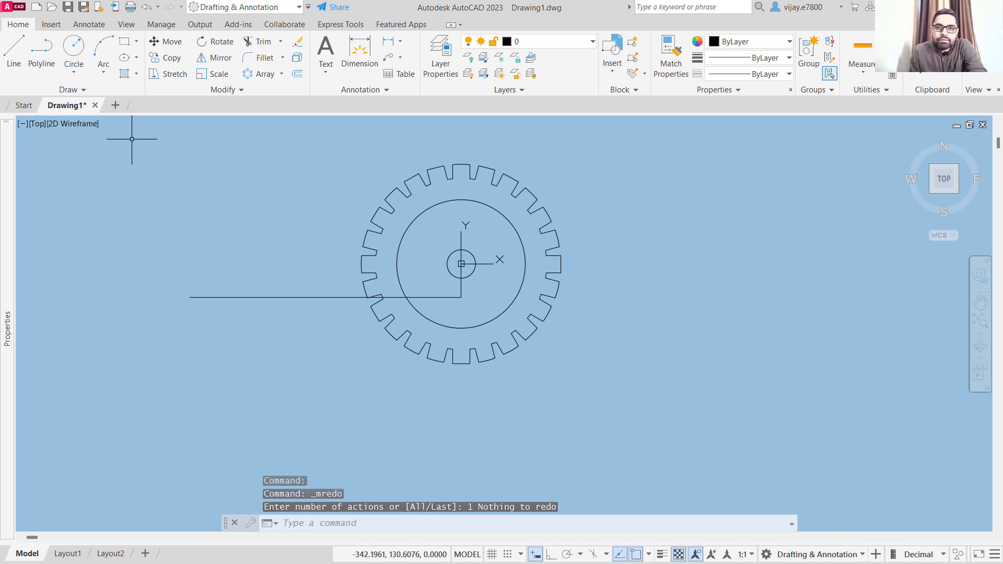
Draw a line from the gear's centre 105 straight down to its bottom tooth, continued horizontally leftward past the end of the existing guide line.
click(13, 50)
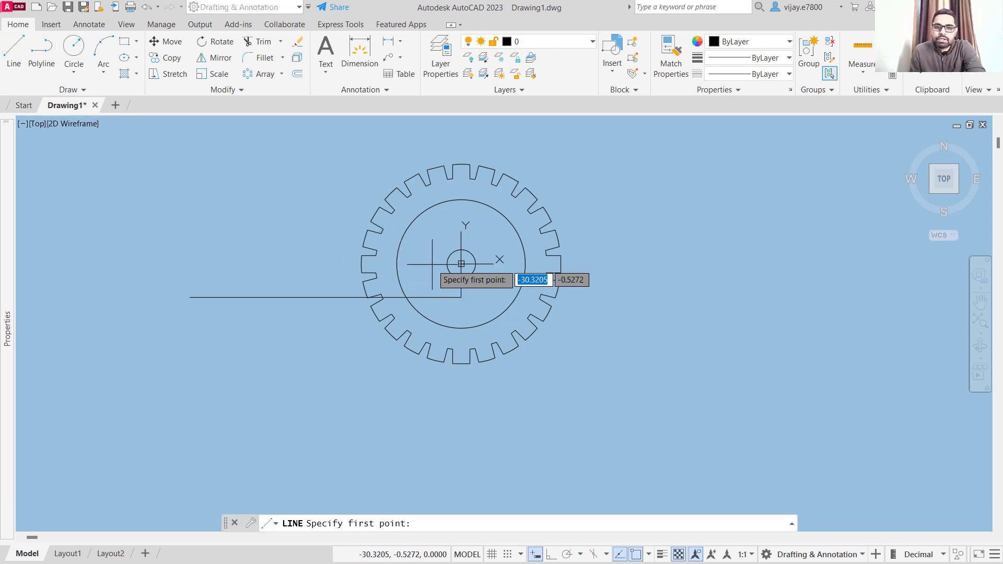
click(461, 264)
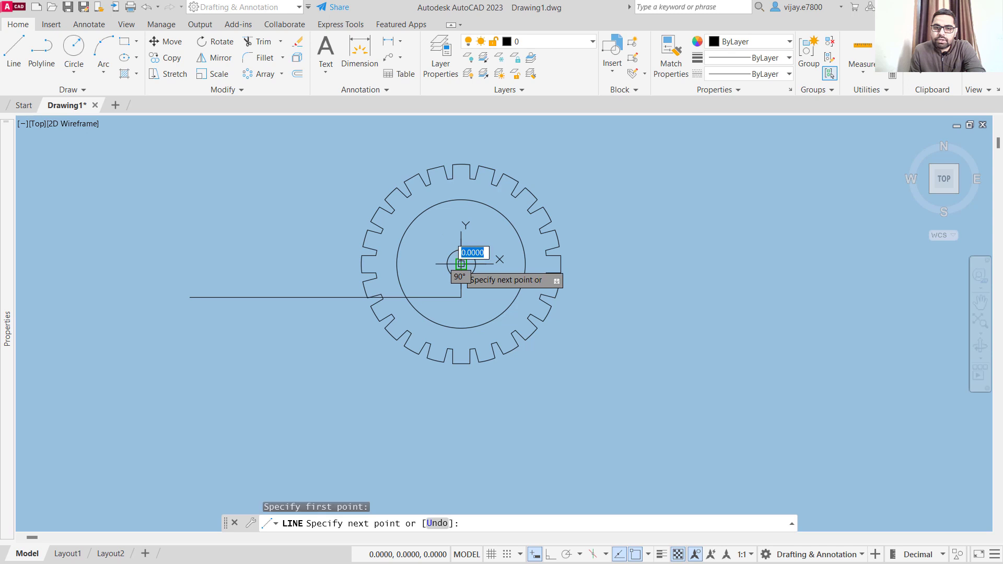
click(461, 363)
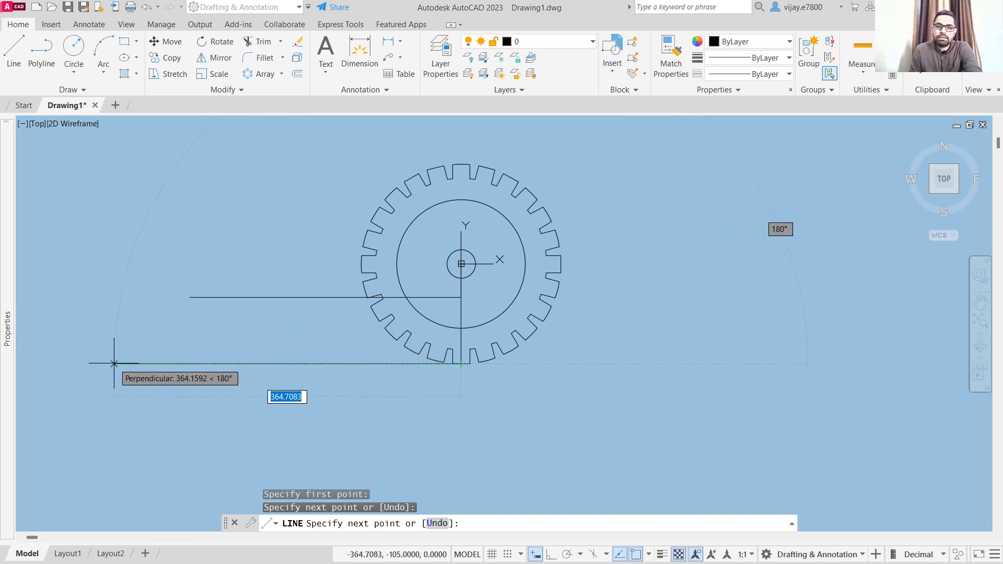
click(81, 364)
right_click(94, 271)
click(107, 280)
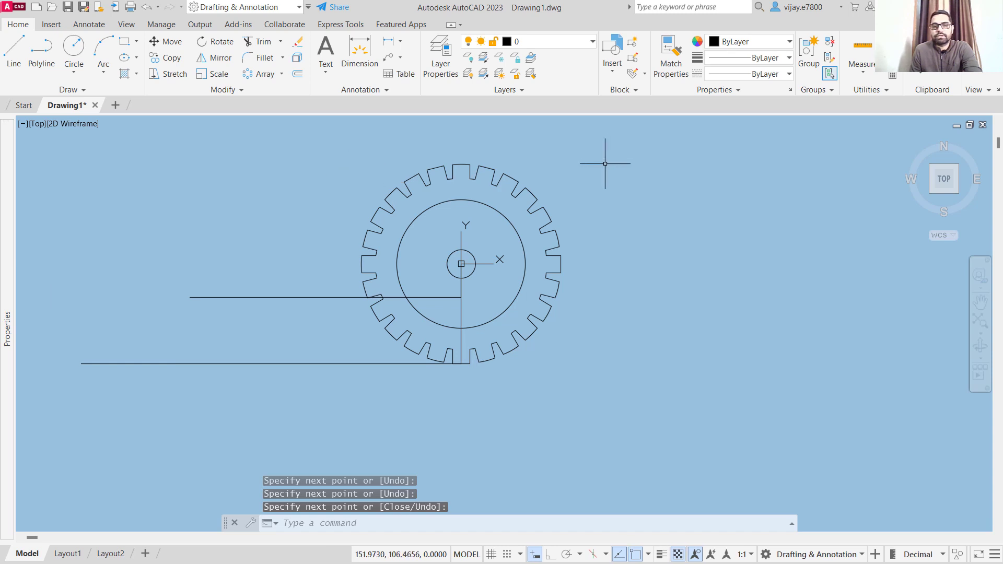
Copy the whole gear with its vertical lines, from the gear's centre to the left end of the upper horizontal line.
click(335, 155)
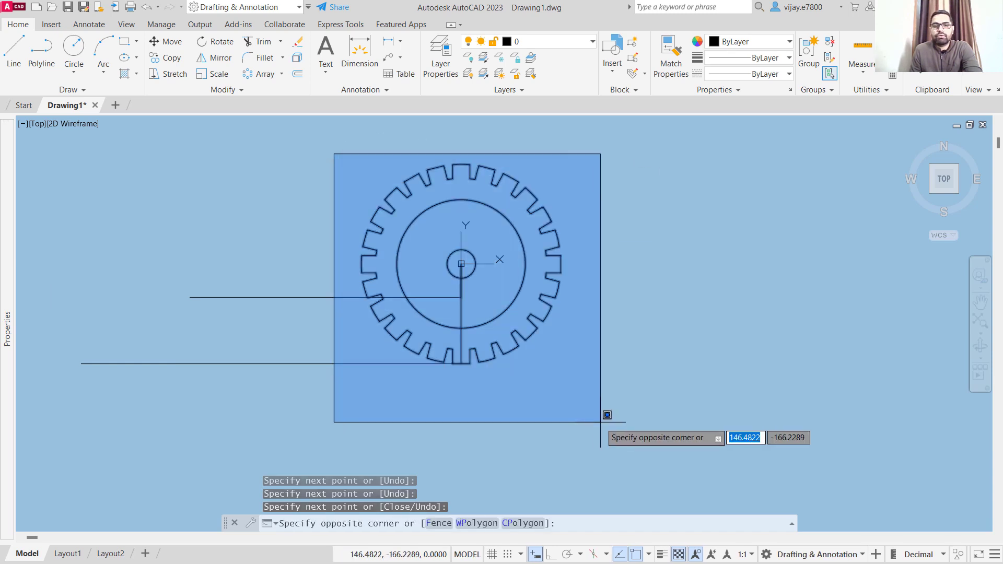
click(602, 417)
click(170, 58)
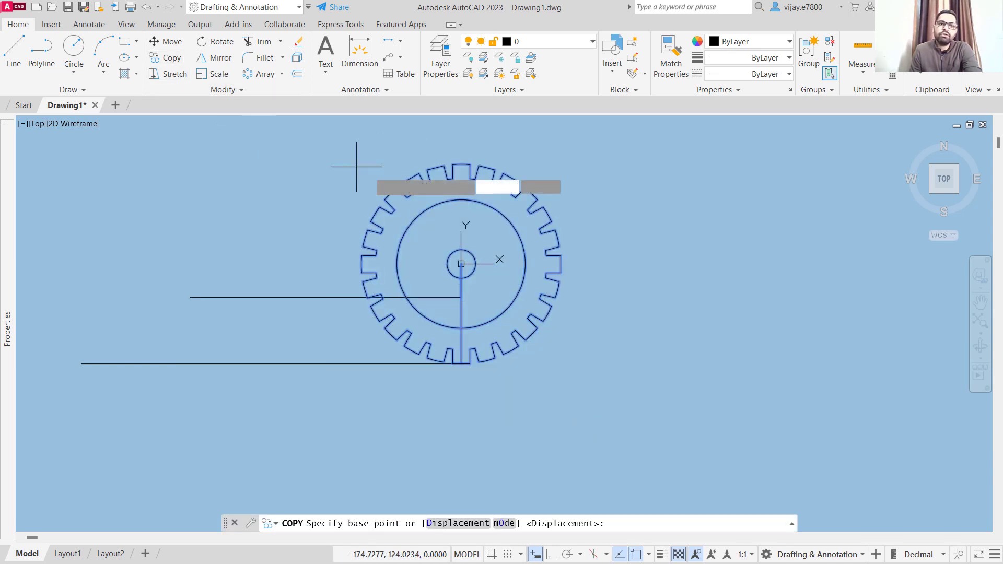
click(461, 263)
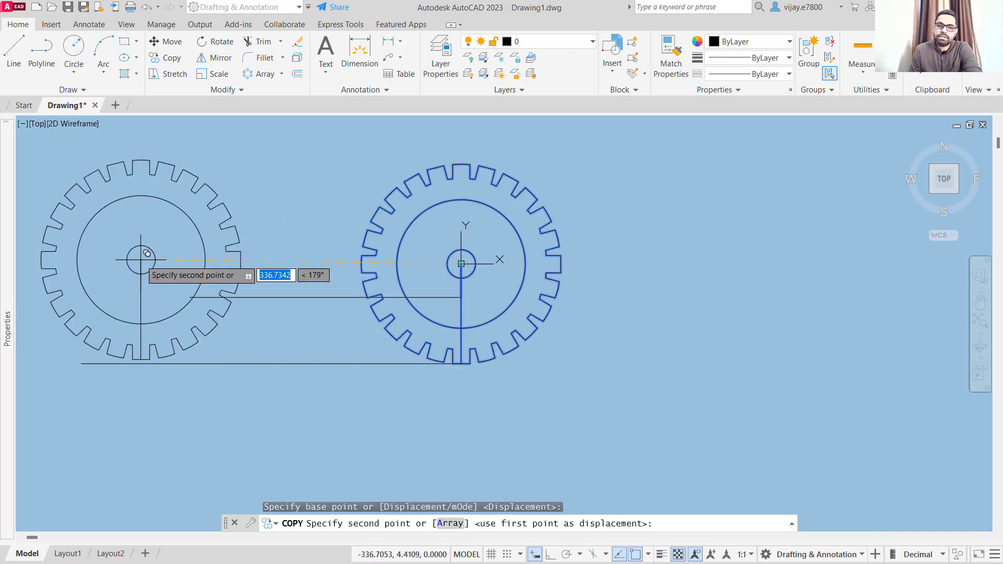
click(189, 298)
key(Escape)
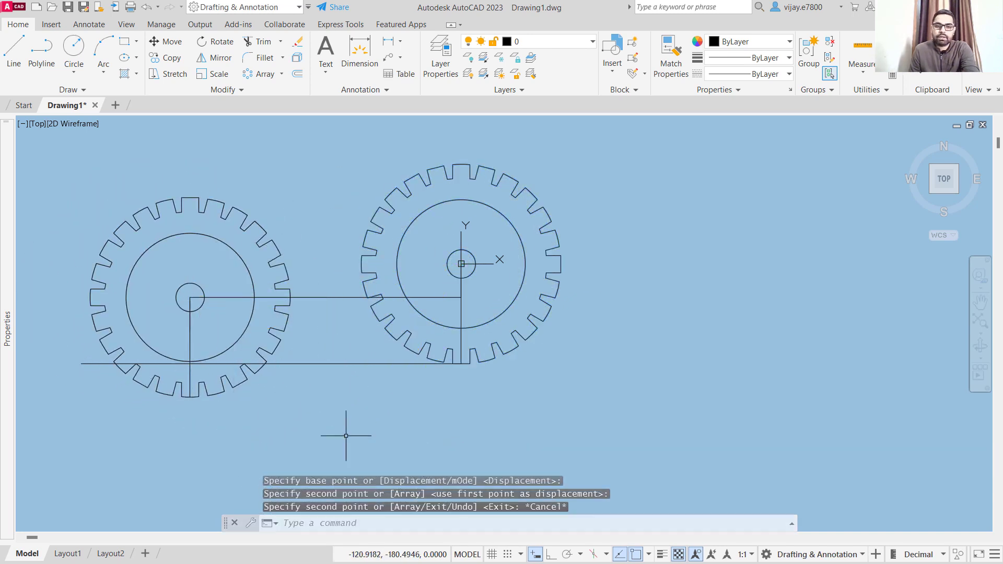
Scale the copied gear down about its centre, picking the point straight below it on the lower horizontal line to set the factor.
scroll(259, 289, down, 2)
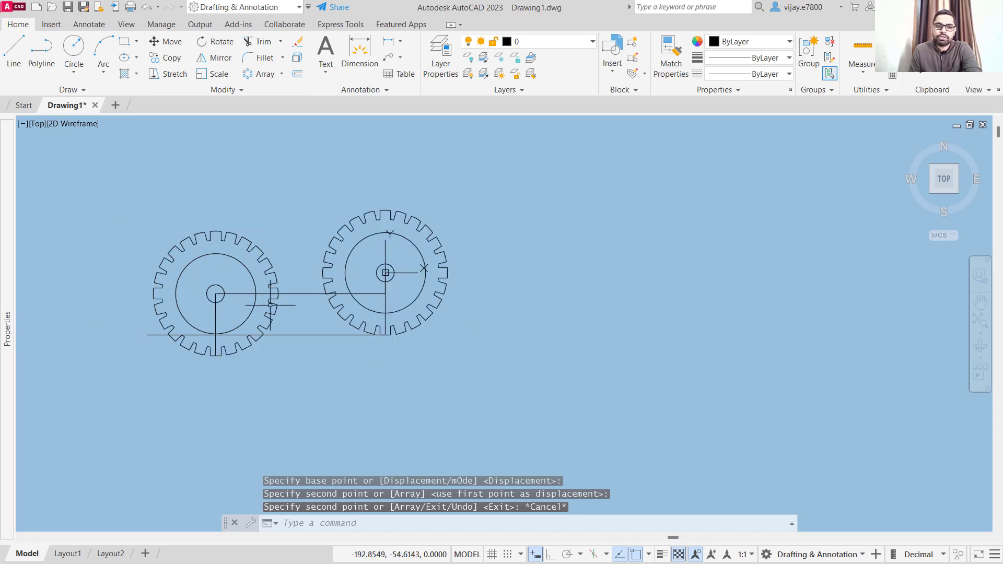
click(144, 208)
click(286, 365)
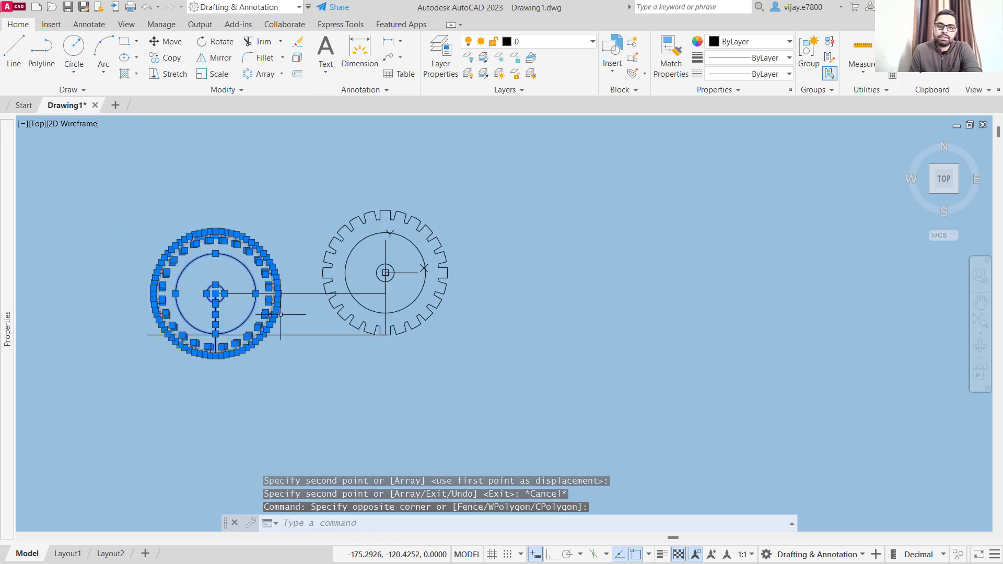
click(213, 74)
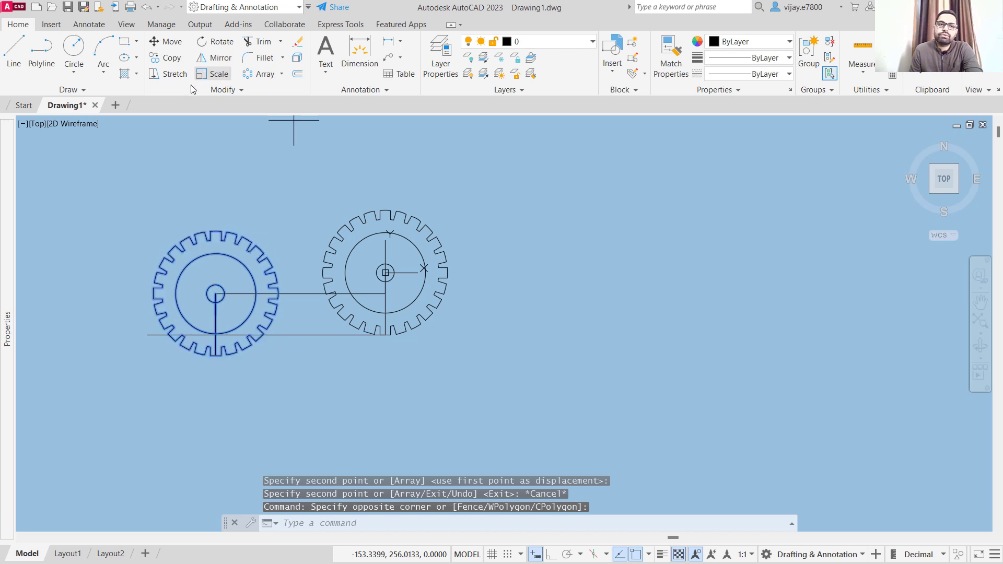
scroll(199, 126, up, 5)
scroll(224, 213, down, 4)
scroll(233, 327, down, 1)
scroll(234, 327, up, 2)
middle_drag(235, 326, 322, 236)
click(315, 282)
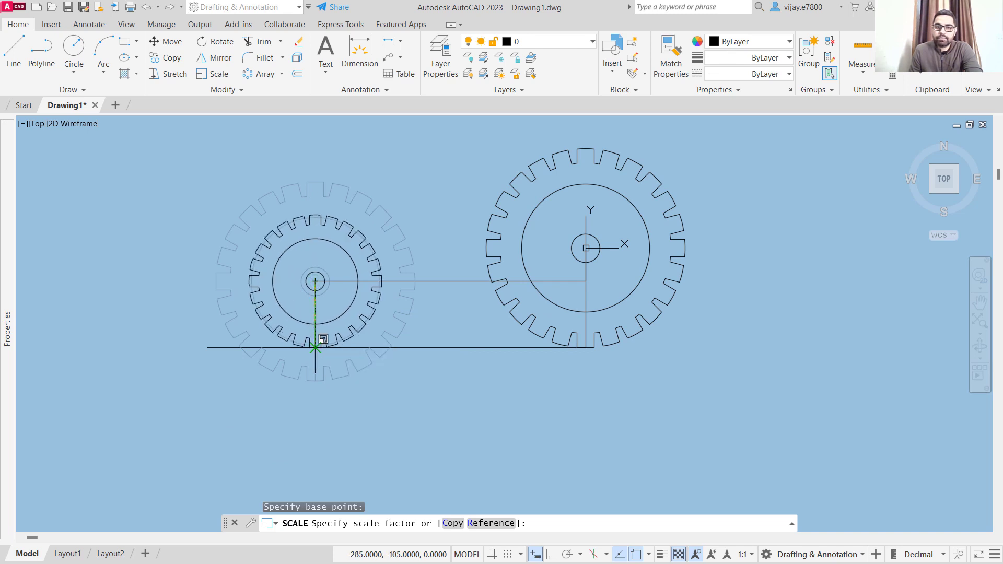
click(315, 347)
scroll(454, 340, up, 4)
scroll(404, 293, down, 4)
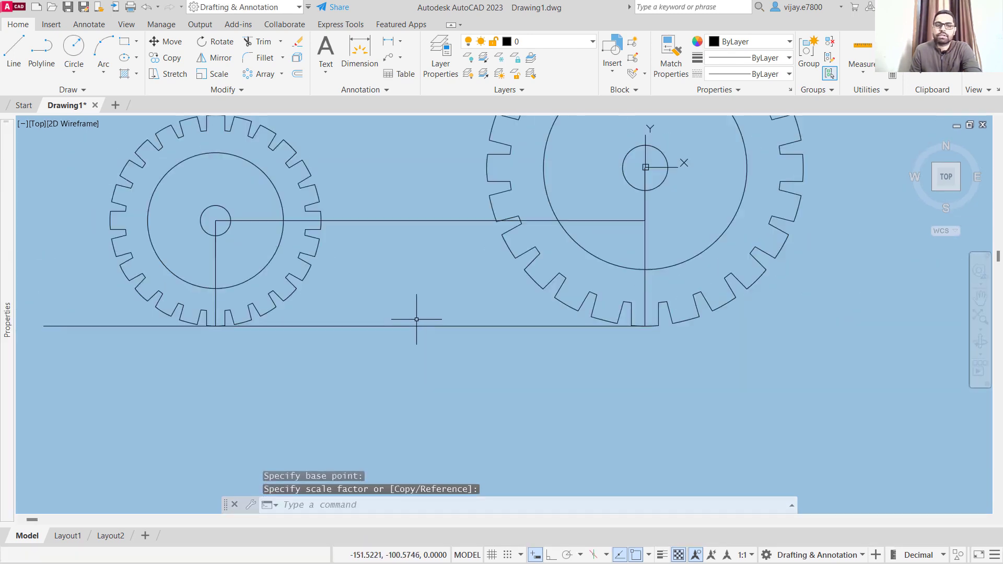
Erase the lower horizontal line running beneath both gears.
click(440, 417)
click(420, 362)
key(Delete)
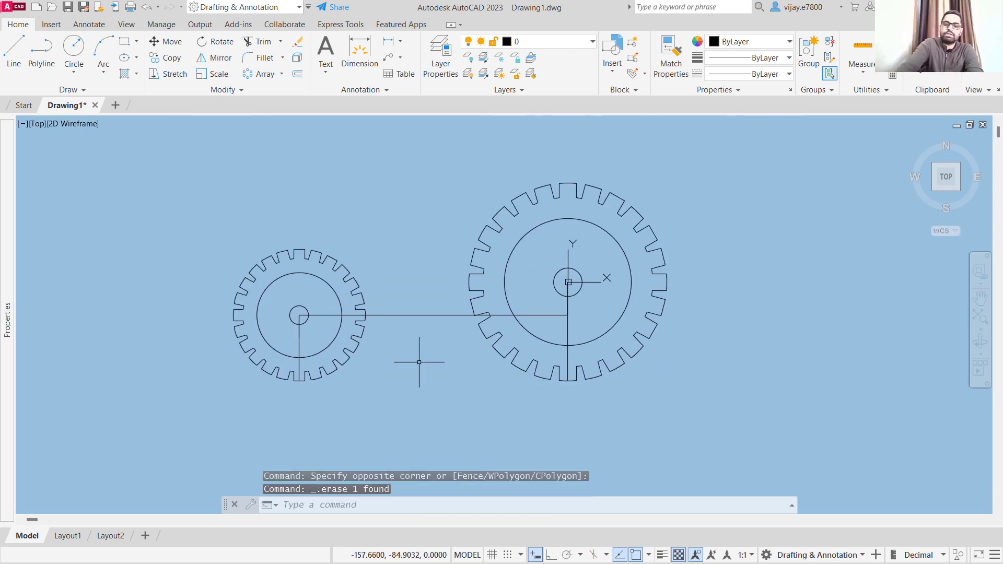
Try erasing the horizontal line between the two gears, and undo the erasure.
click(440, 341)
click(430, 307)
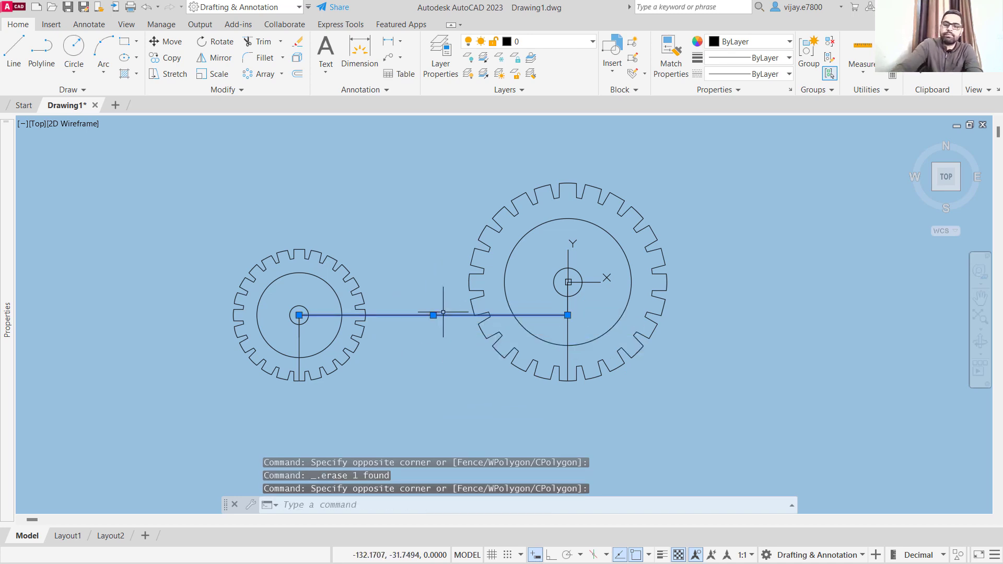
key(Delete)
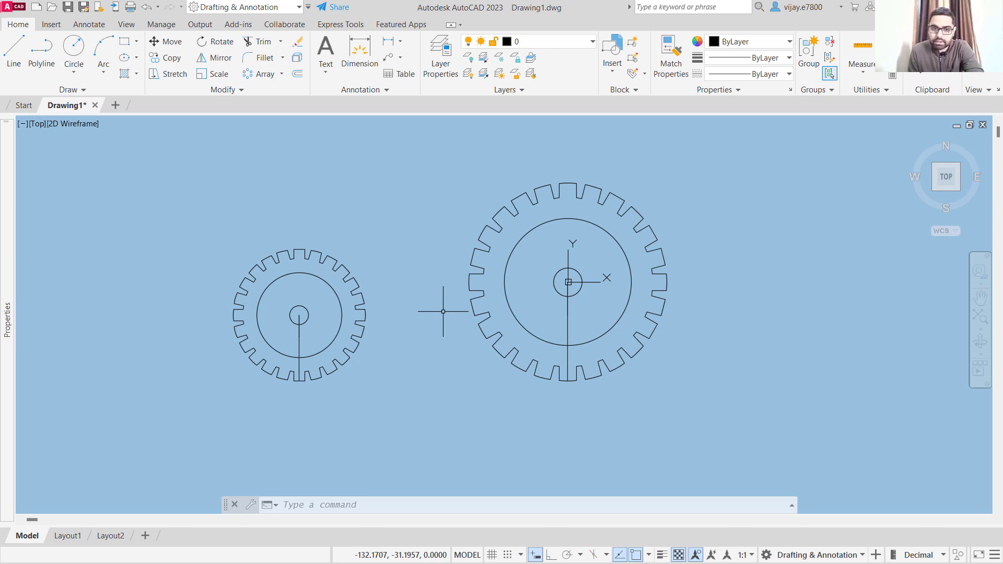
key(ctrl+z)
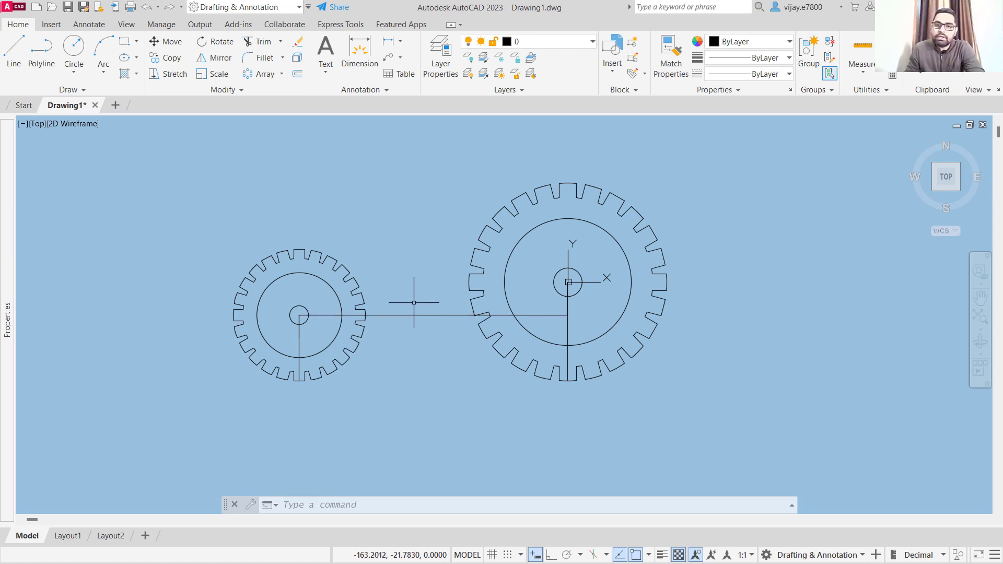
Draw a line from the larger gear's centre, 111.6 units long at 90°.
click(7, 47)
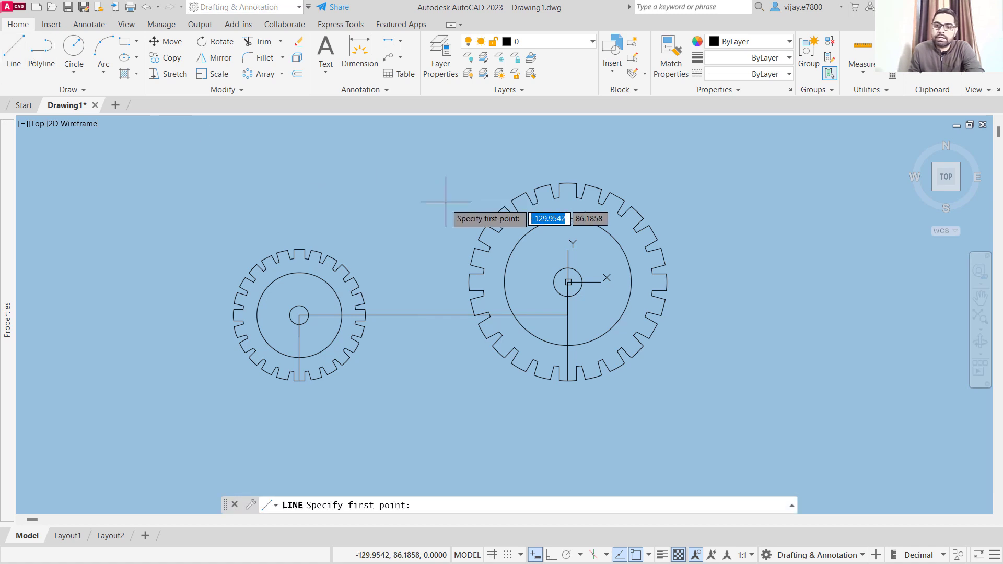
click(568, 282)
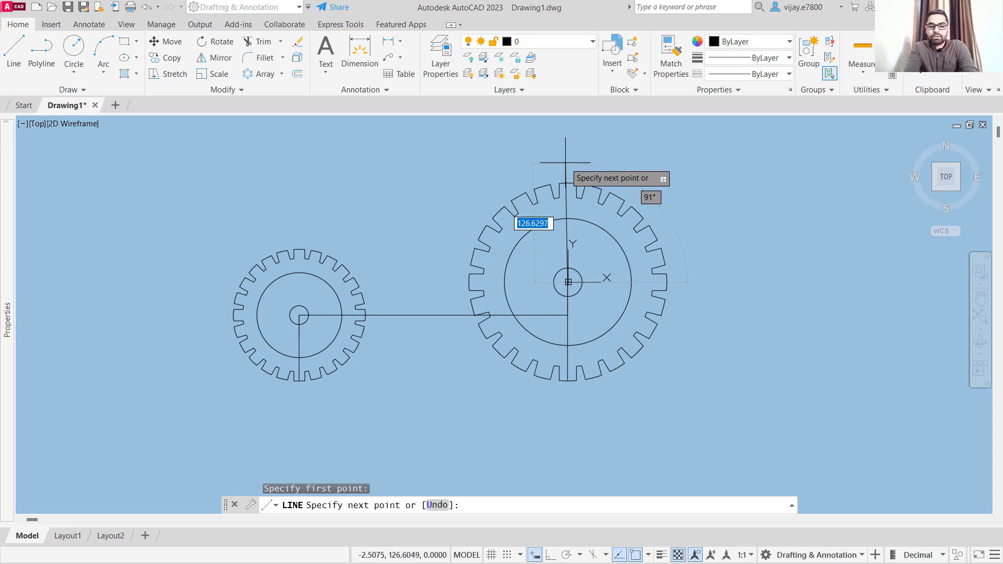
text(111.6)
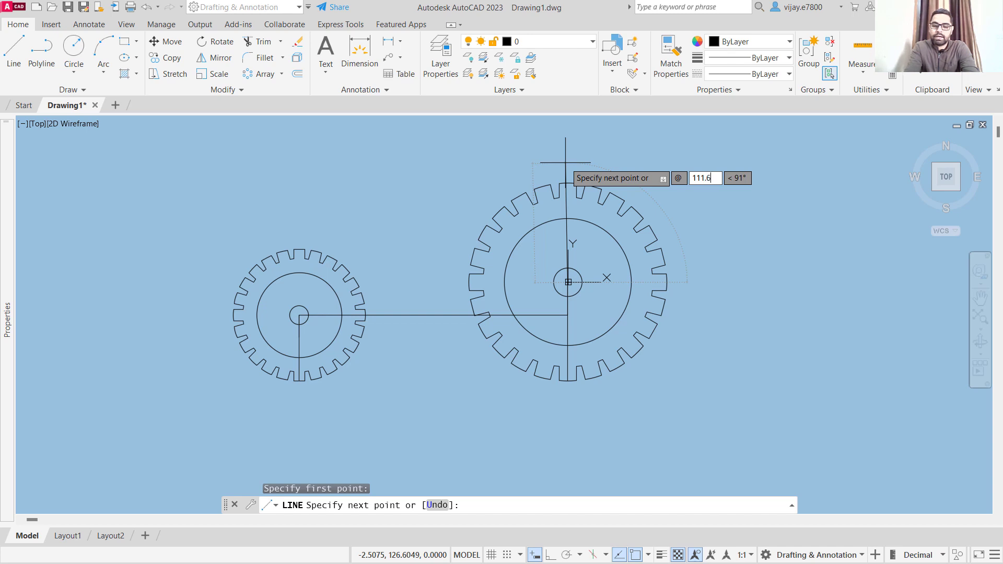
key(Tab)
text(90)
key(Return)
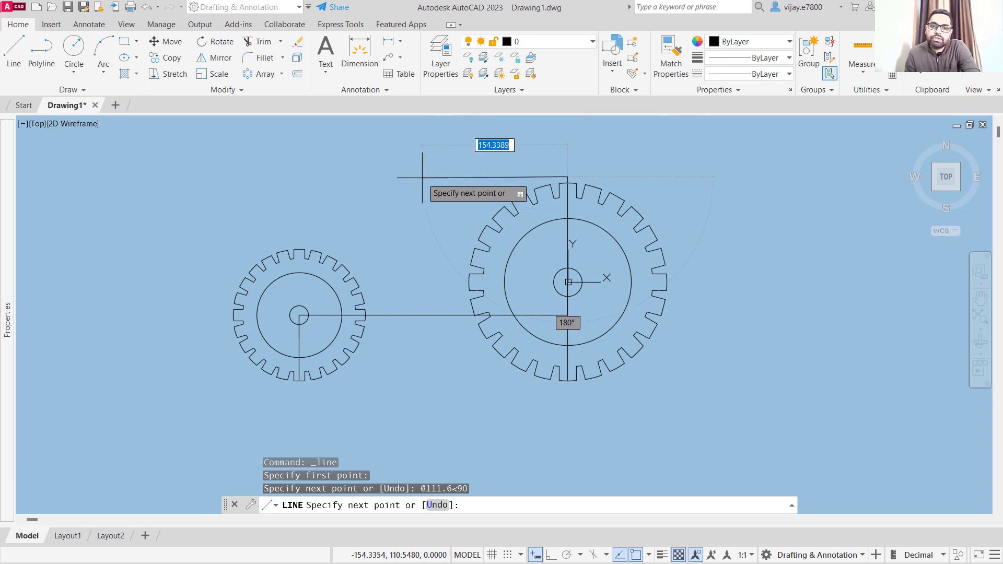
Continue the line with a 60-unit segment at 180° and a 20-unit segment at 90°.
text(@)
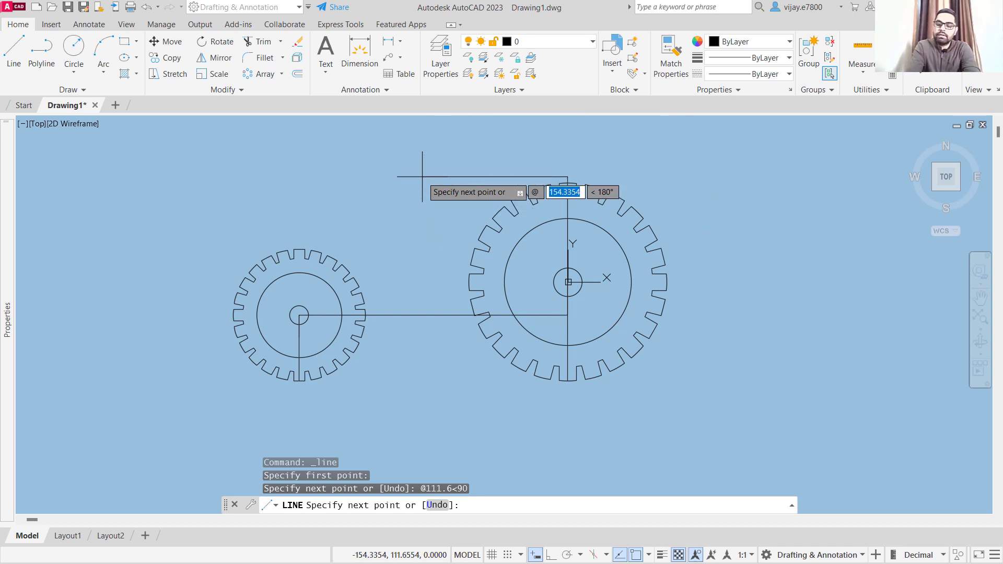
text(60)
key(Tab)
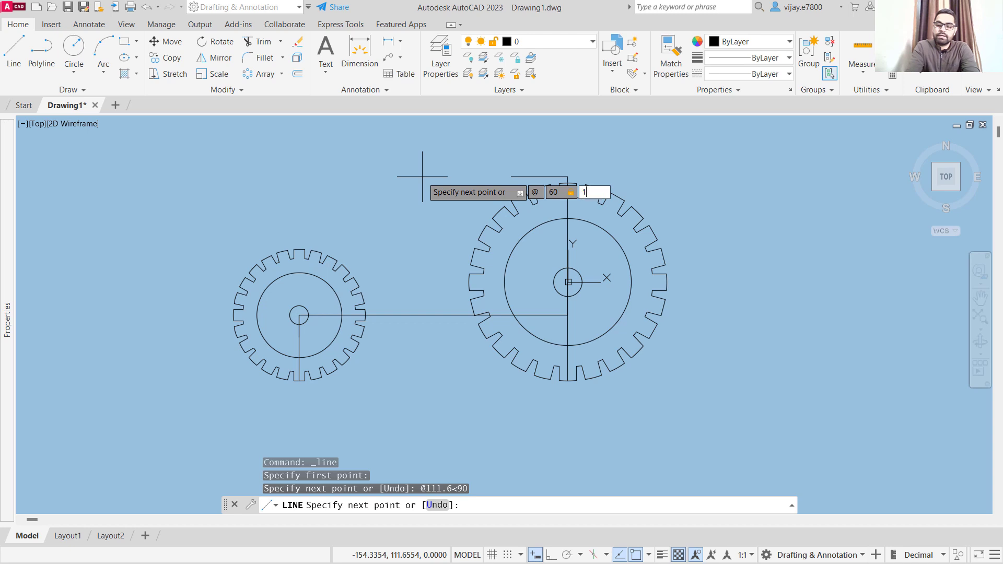
key(Return)
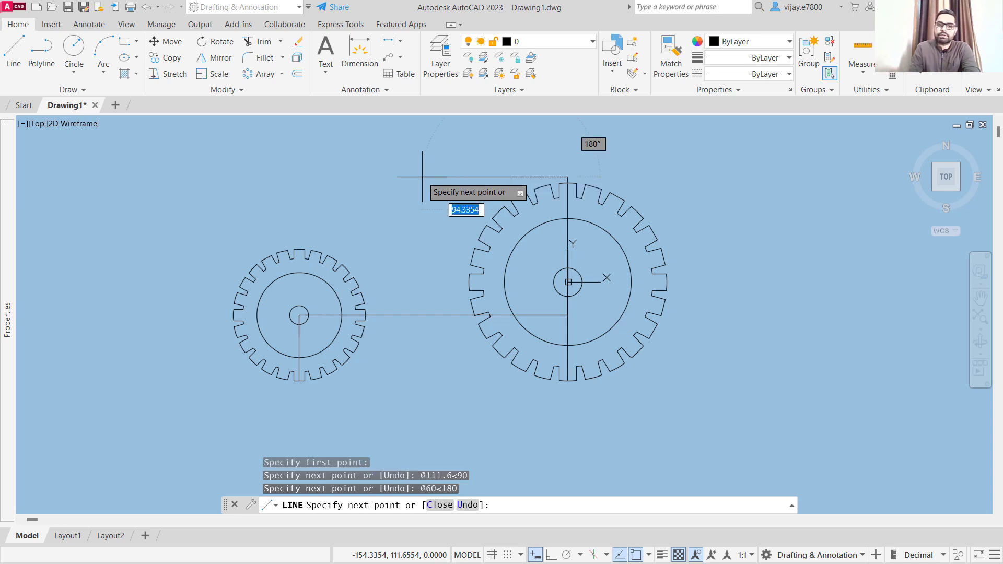
scroll(502, 180, down, 2)
middle_drag(503, 180, 453, 259)
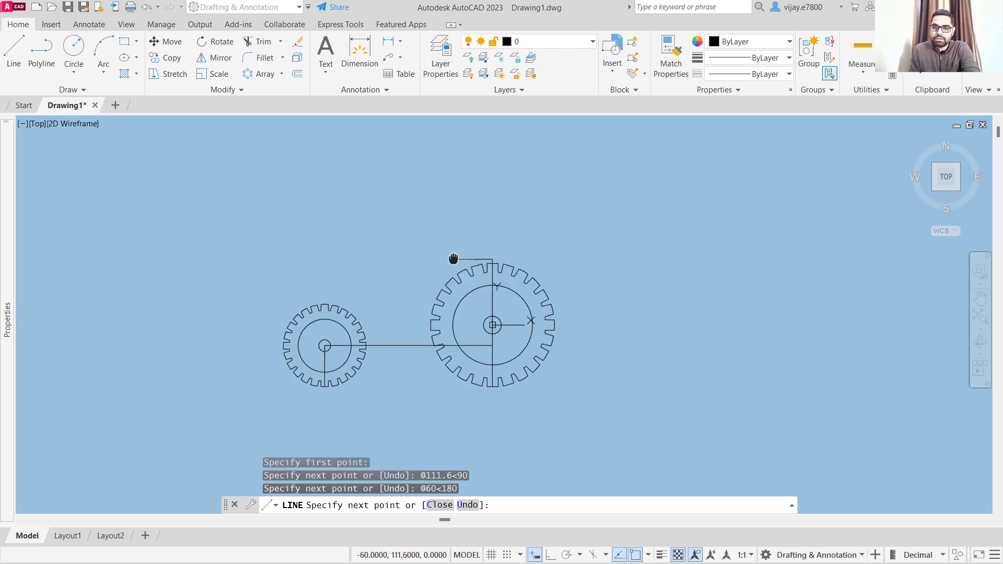
scroll(453, 260, up, 2)
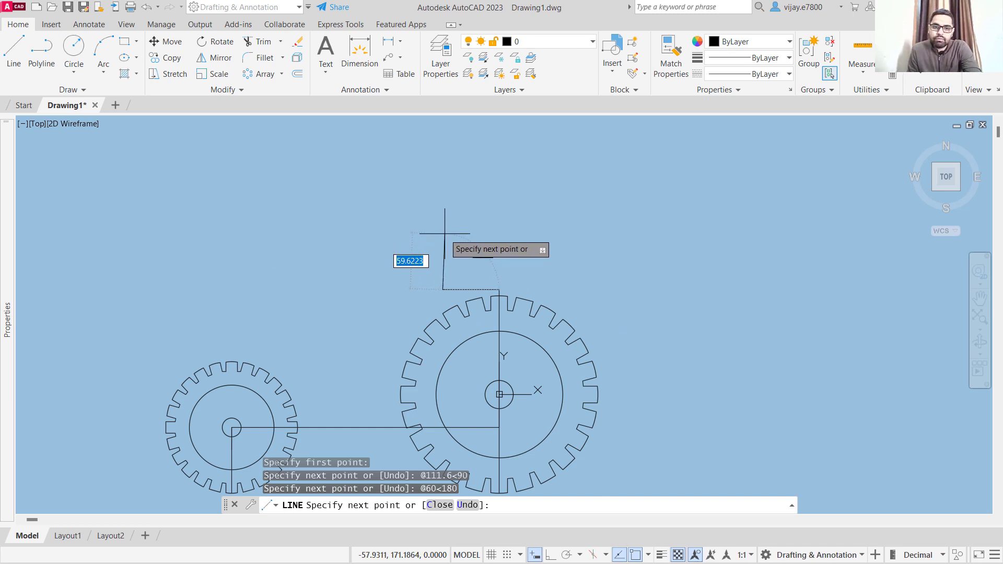
text(@)
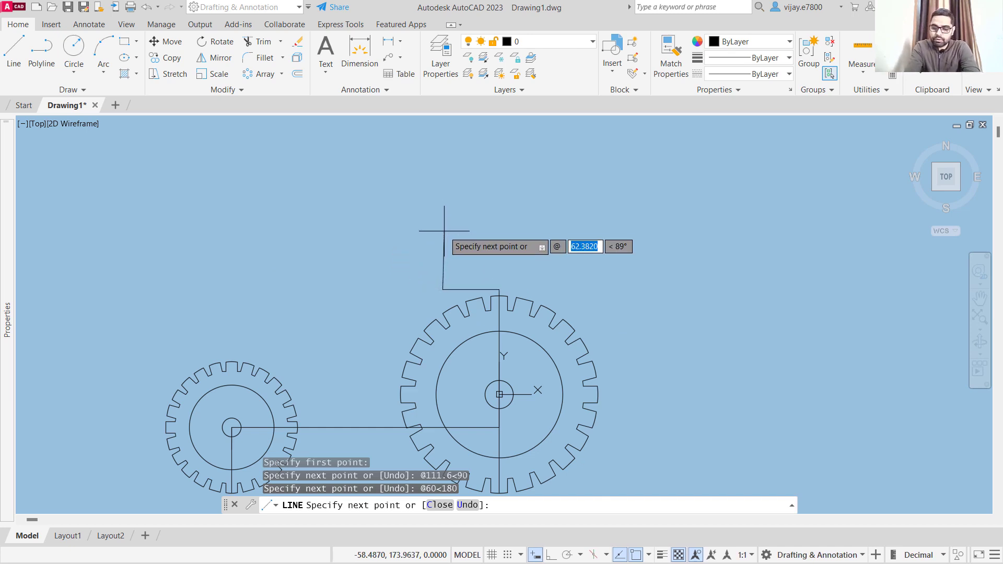
text(20)
key(Tab)
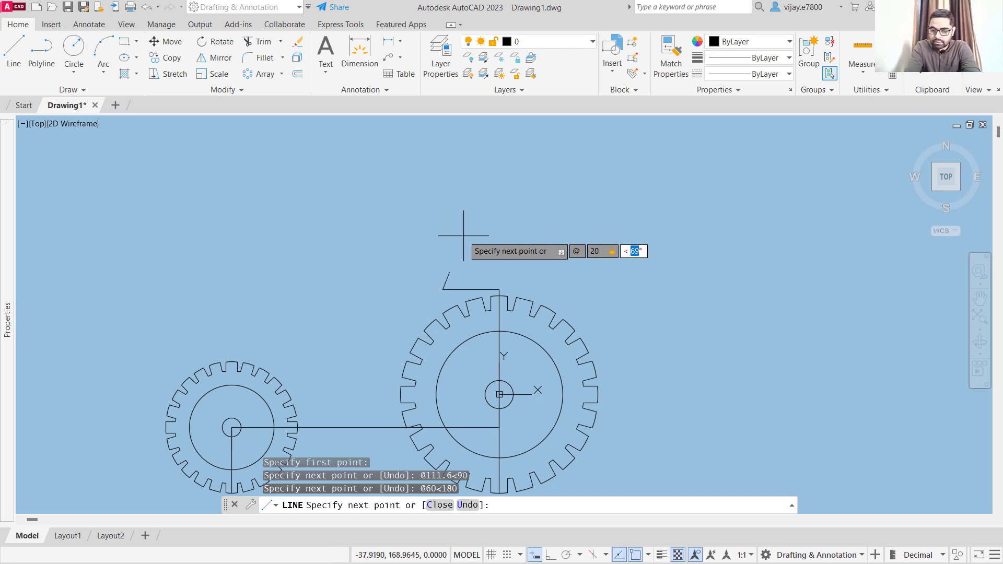
key(Return)
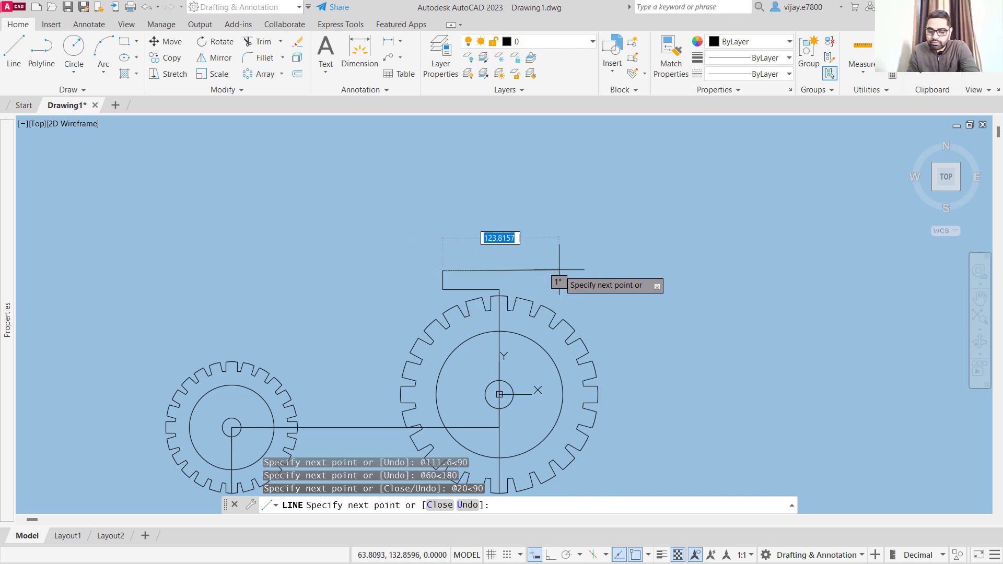
Extend the outline with a 120-unit segment at 0° and an 80-unit segment at 90°.
text(@120)
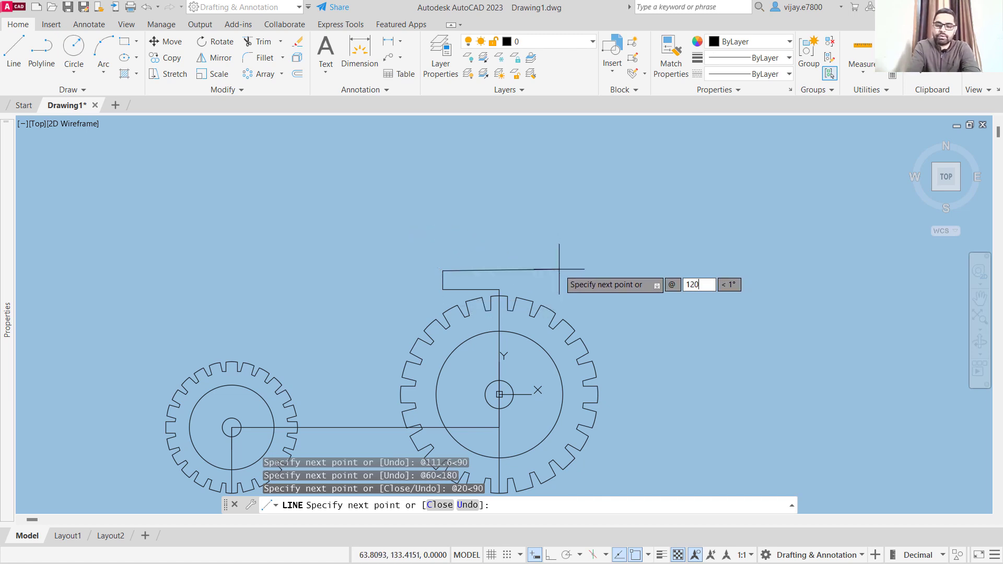
key(Tab)
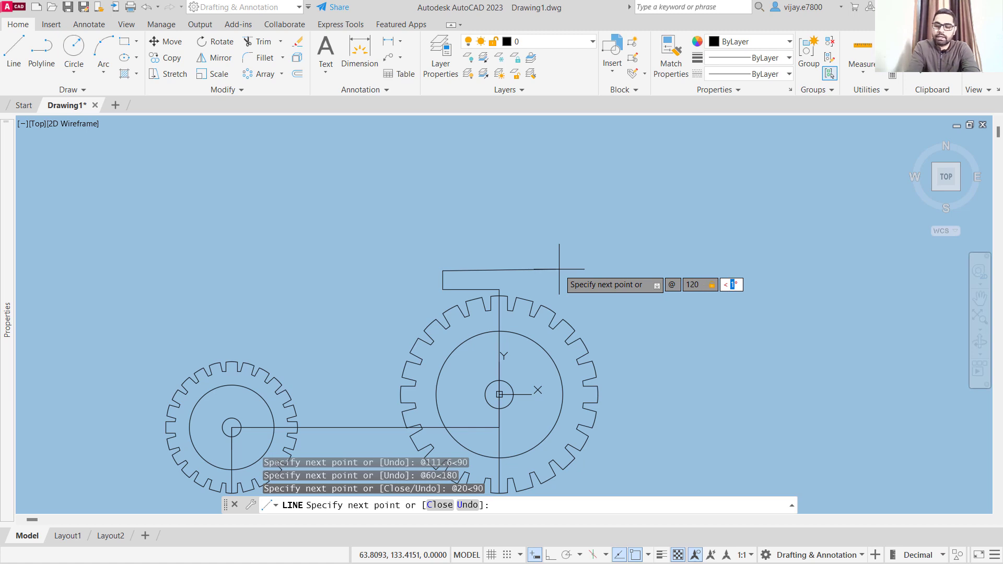
text(0)
key(Return)
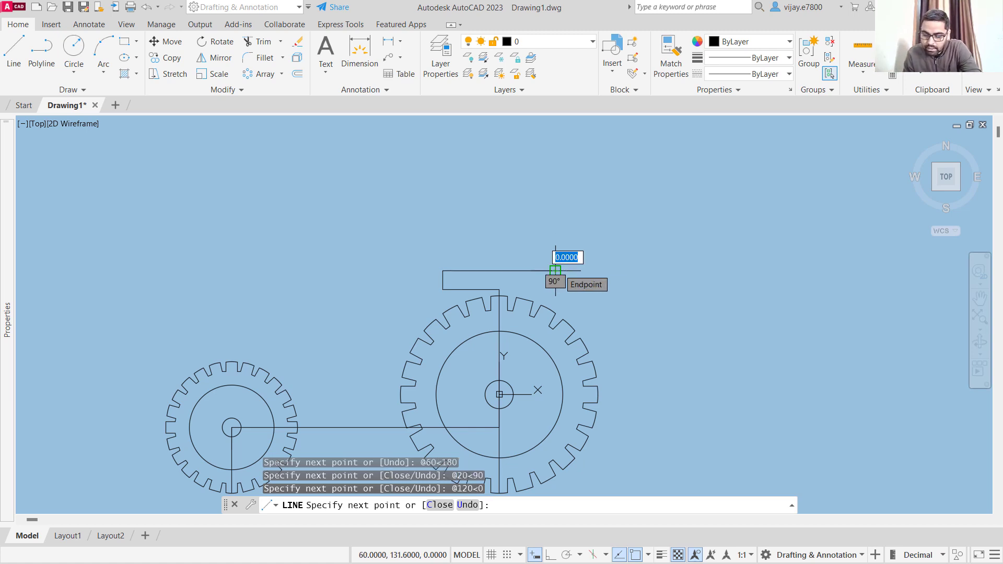
text(@80)
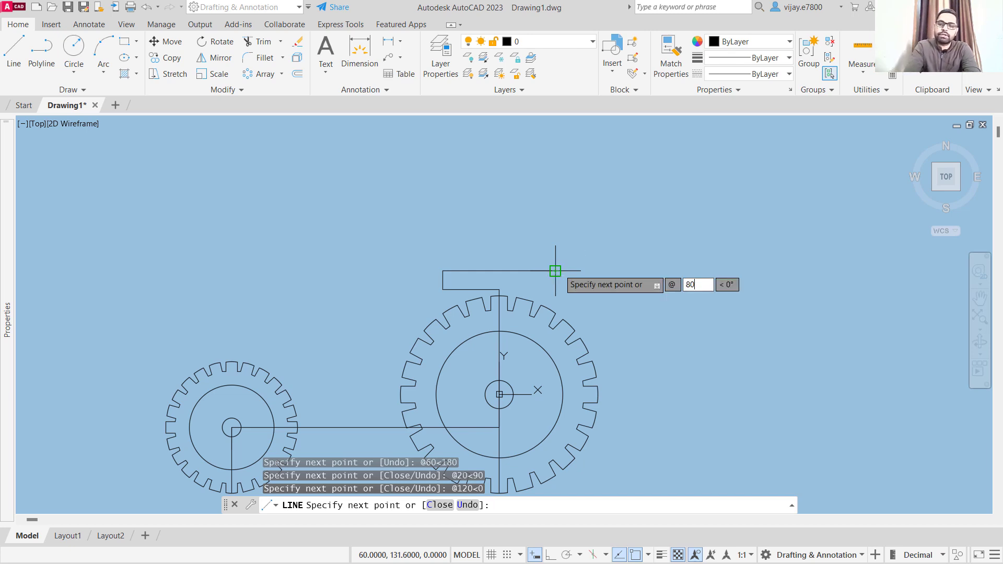
key(Tab)
text(90)
key(Return)
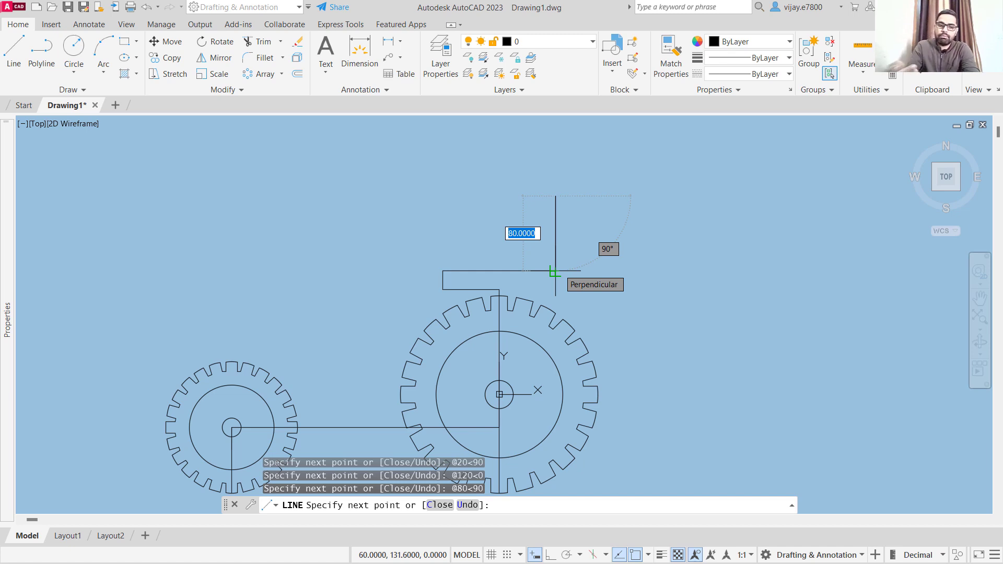
Continue the outline with a 10-unit segment at 0° and a 100-unit segment at -90°.
text(@10)
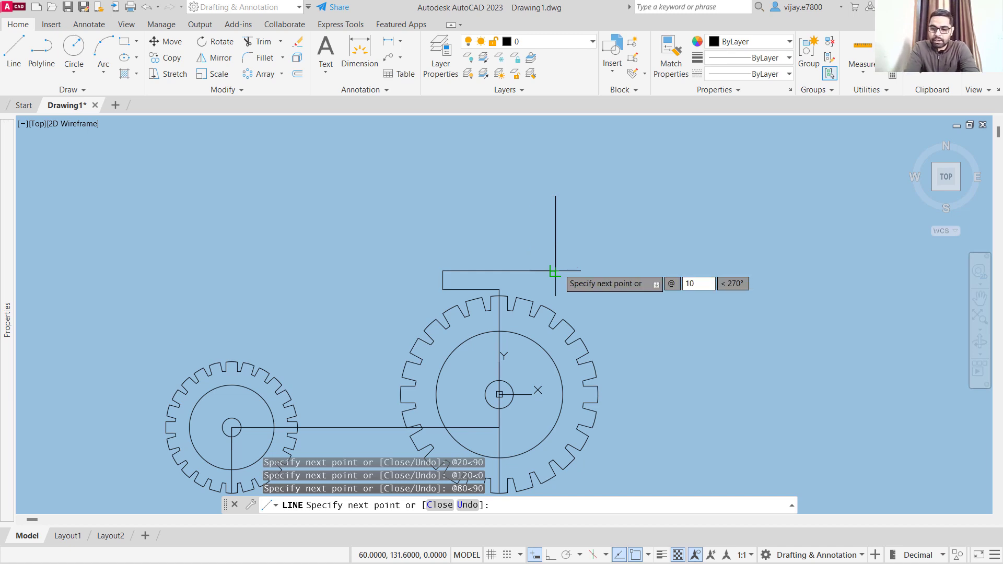
key(Tab)
text(0)
key(Return)
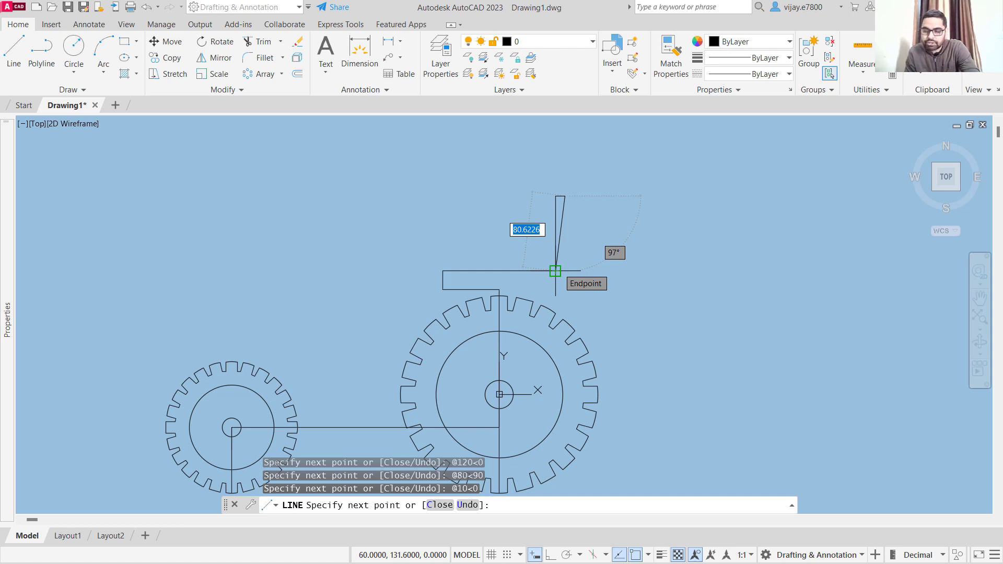
text(100)
key(Tab)
text(-90)
key(Return)
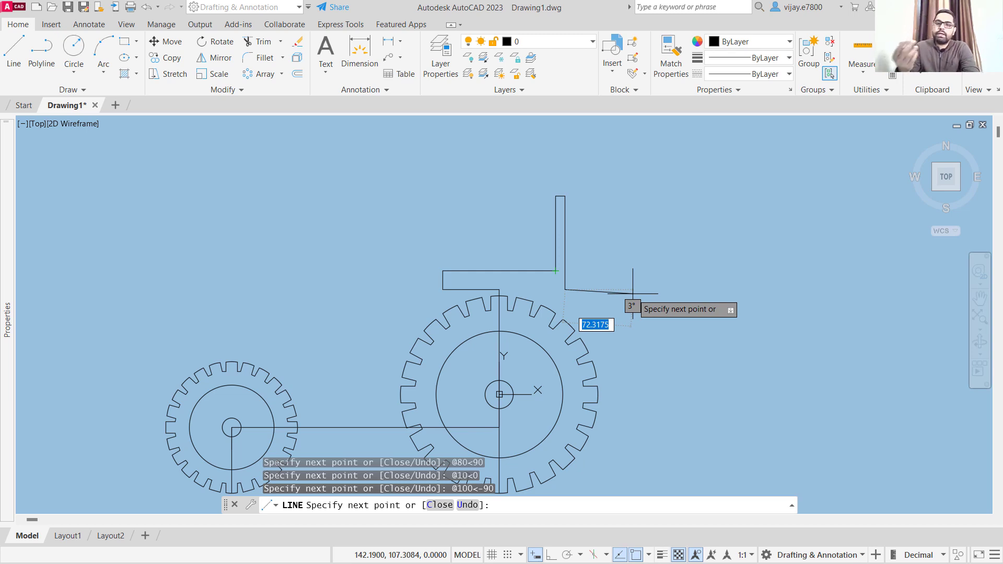
Add three consecutive segments of 20, 10 and 10 units to the outline, all at 0°.
text(@20)
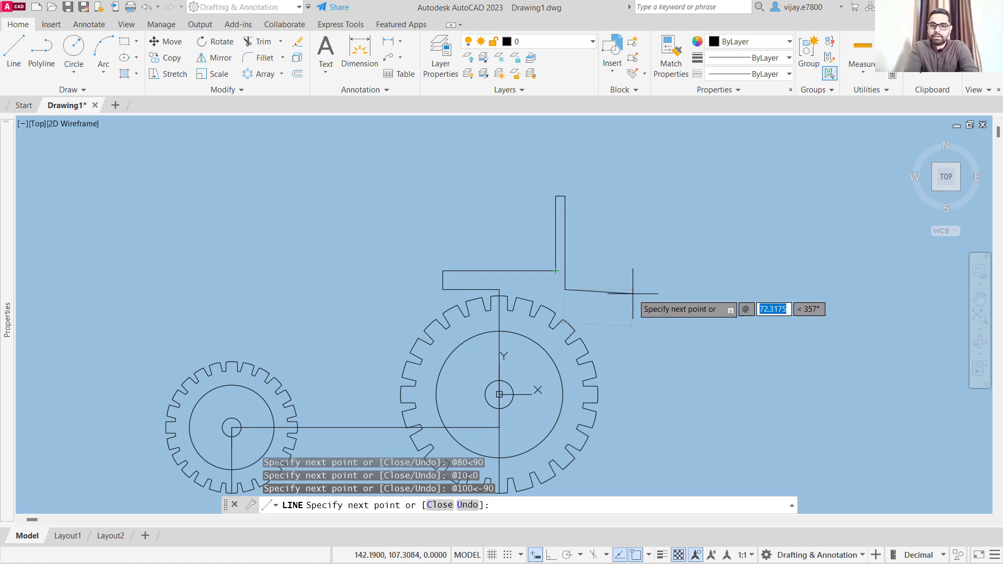
key(Tab)
text(0)
key(Return)
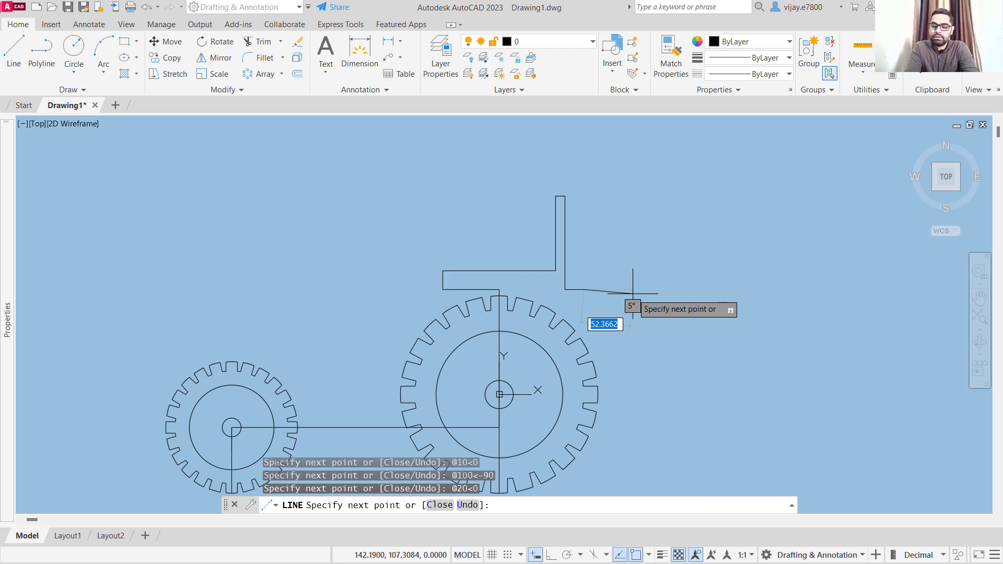
text(@10)
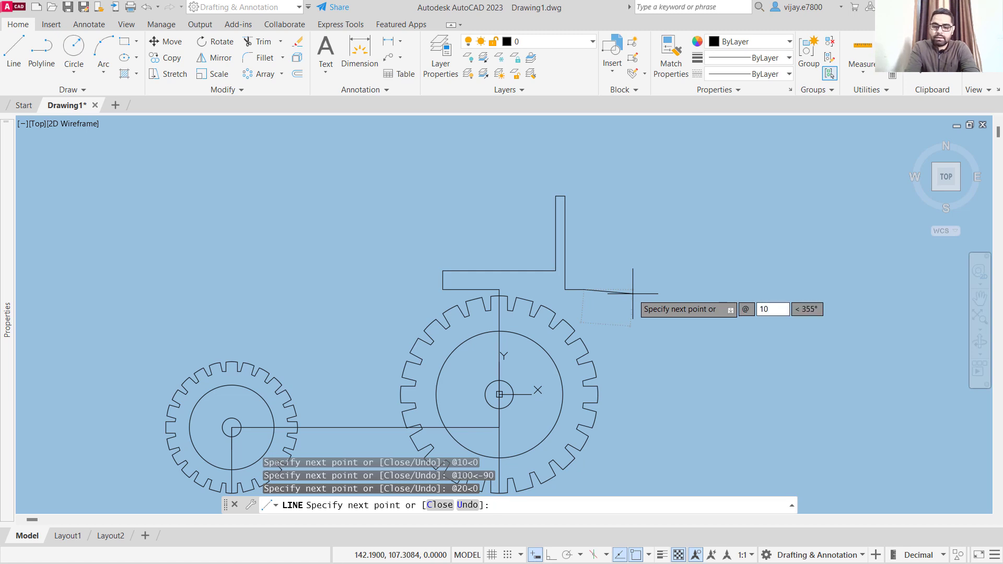
key(Tab)
text(0)
key(Return)
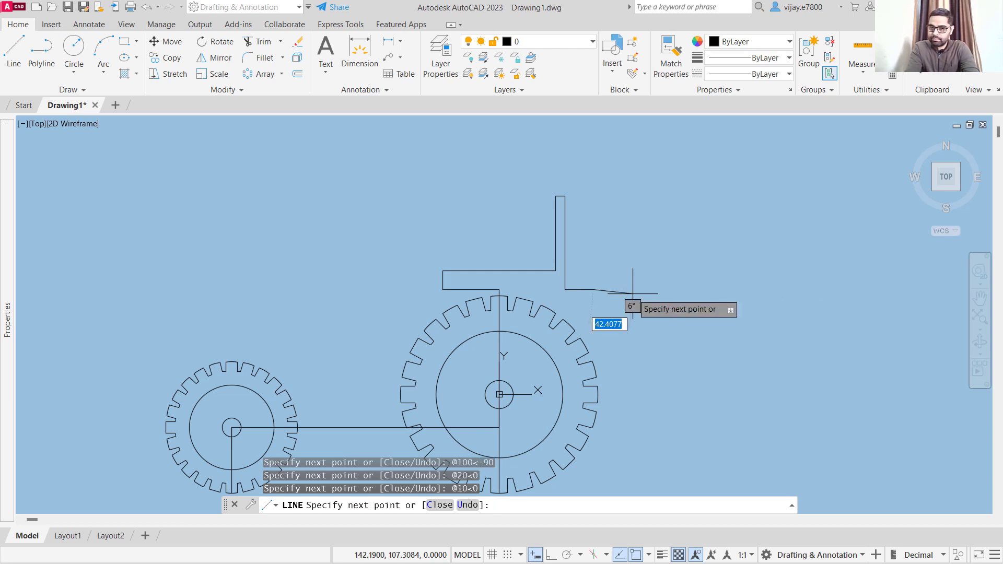
text(@10)
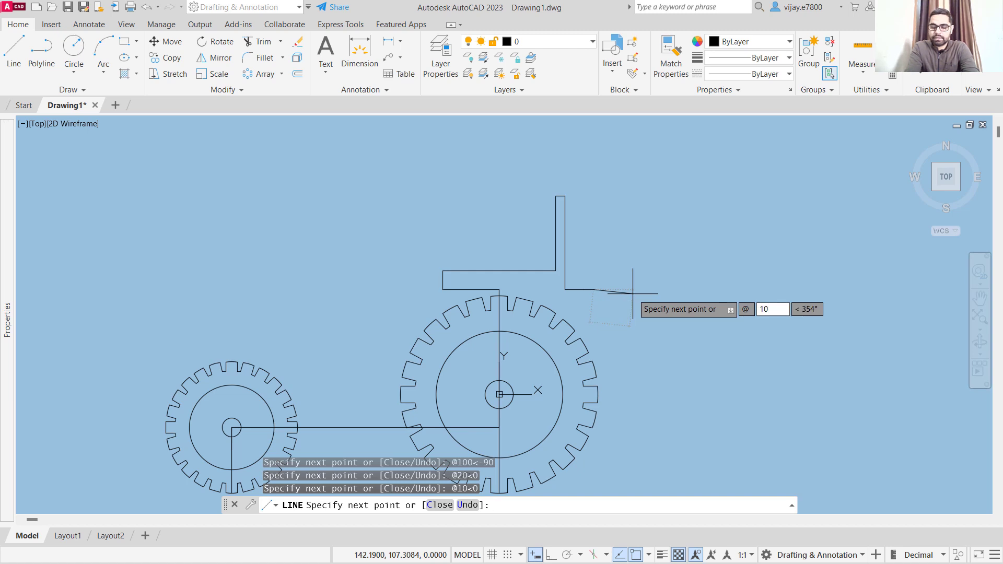
key(Tab)
text(0)
key(Return)
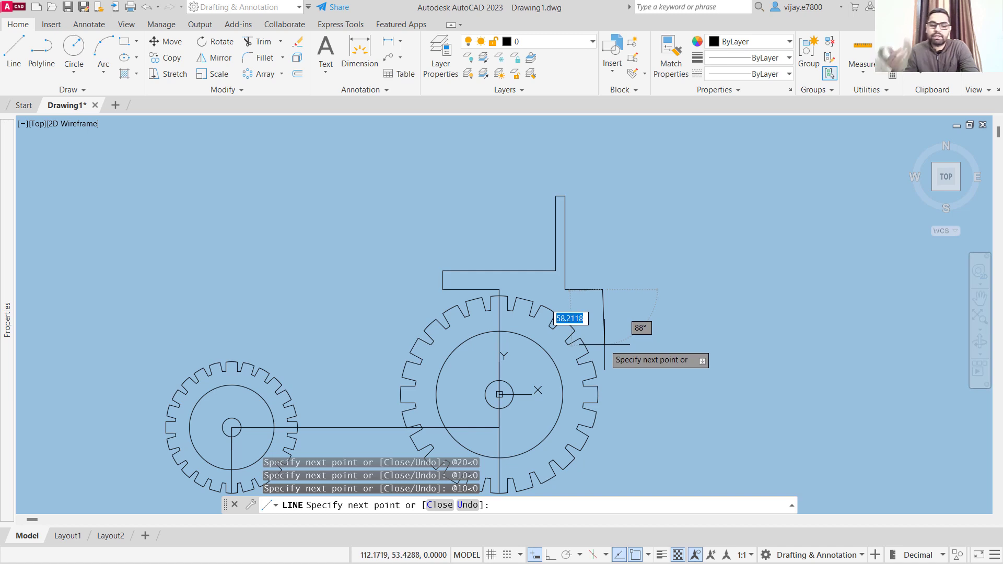
Finish the outline with a 63.64-unit segment at -90° and end the line.
text(@)
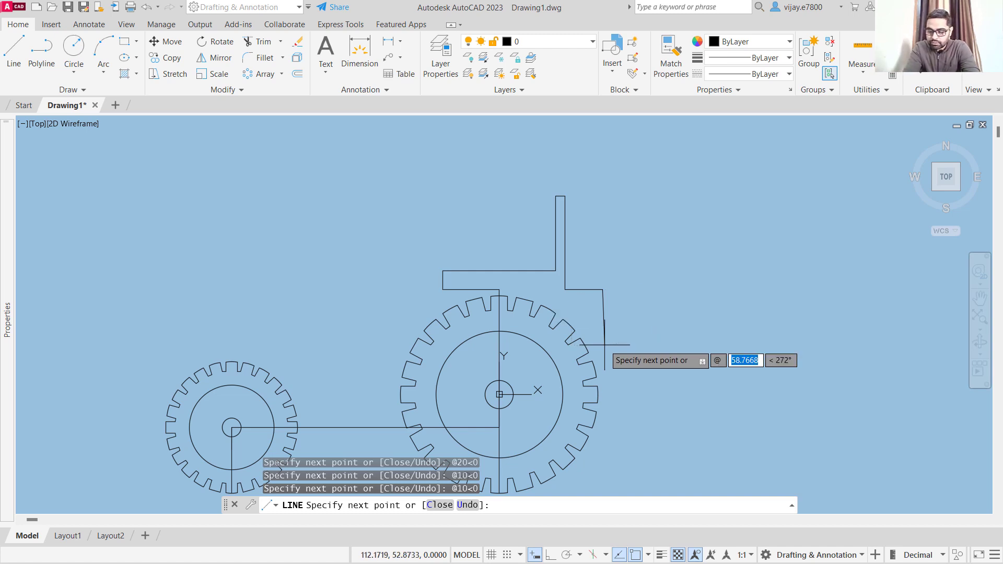
text(63.64)
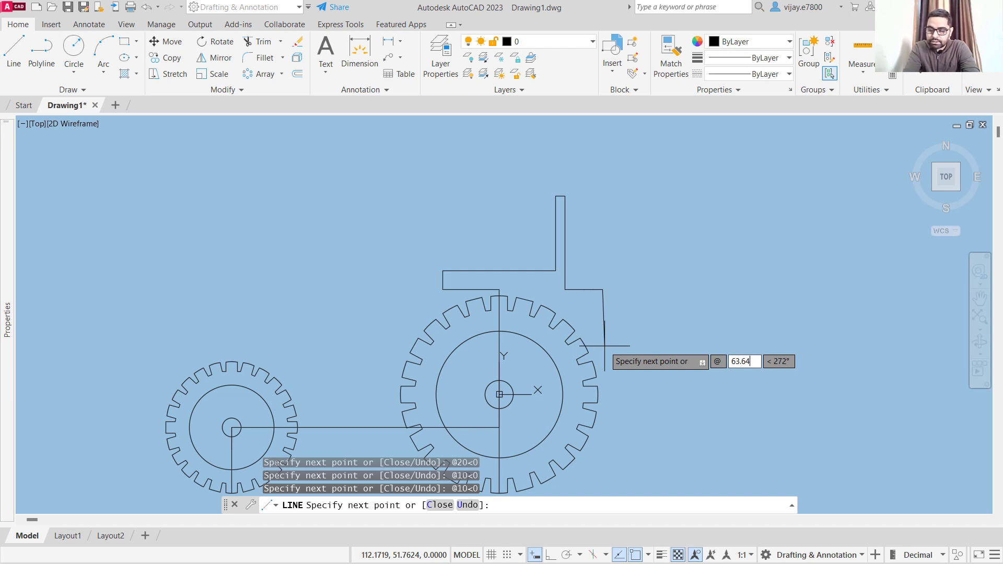
key(Tab)
text(-90)
key(Return)
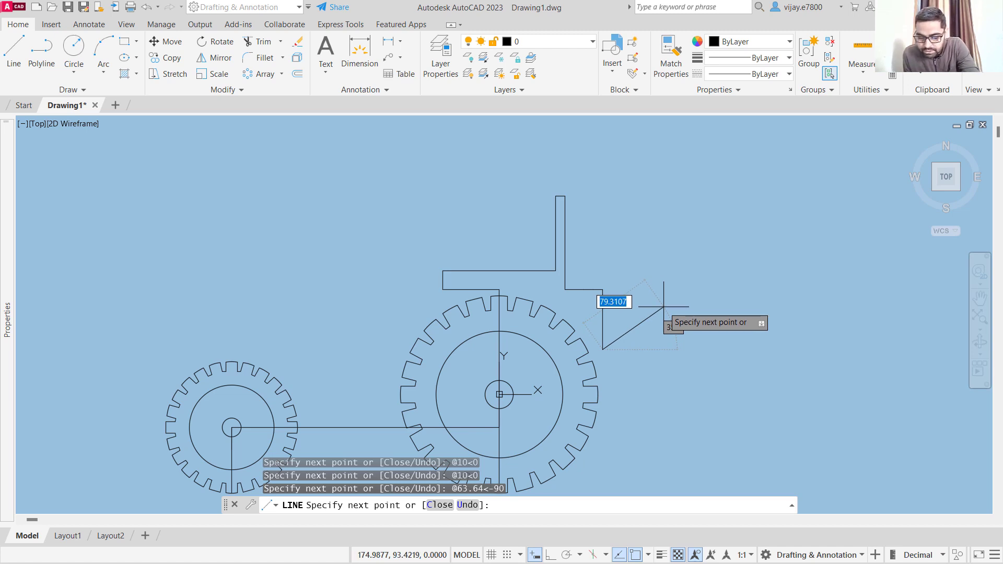
key(Escape)
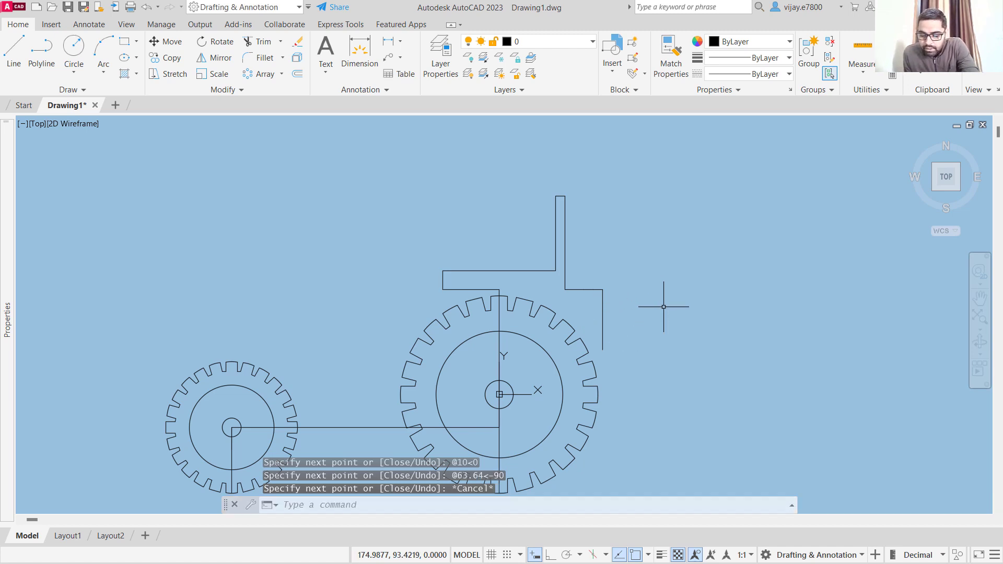
Start a new line at the midpoint of the short ledge behind the seat back and draw a 155-unit segment at 90°.
scroll(581, 258, up, 2)
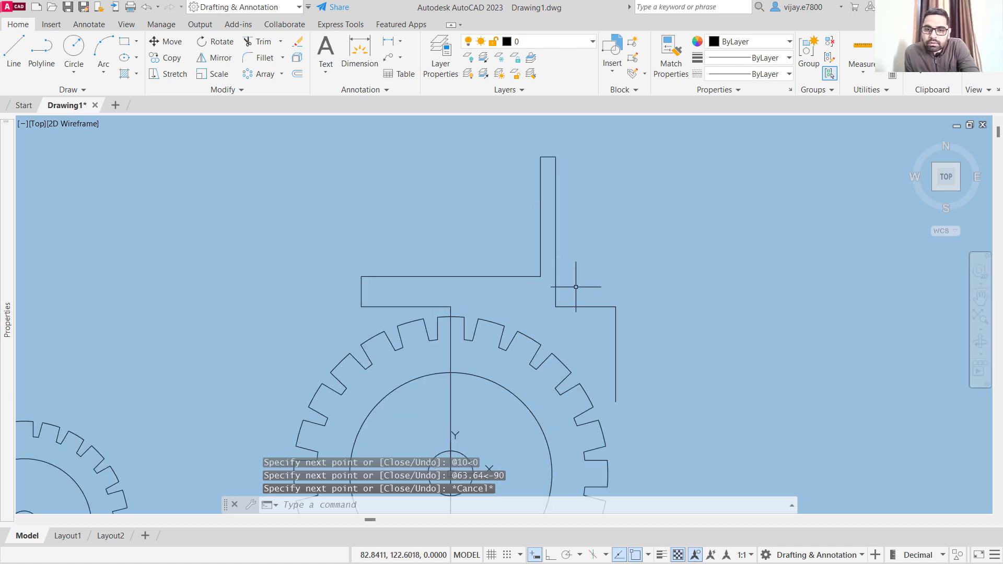
scroll(574, 308, down, 2)
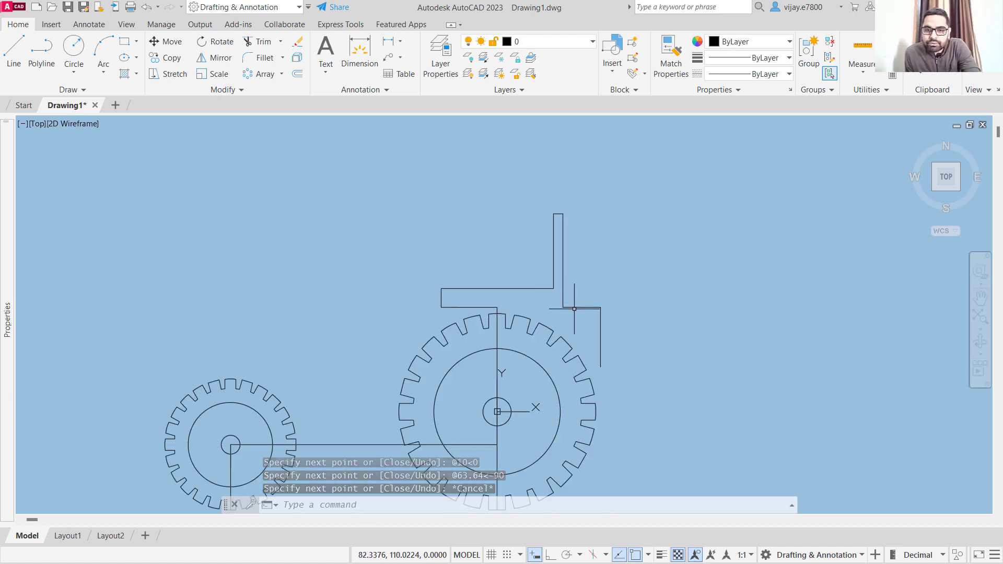
scroll(574, 308, up, 4)
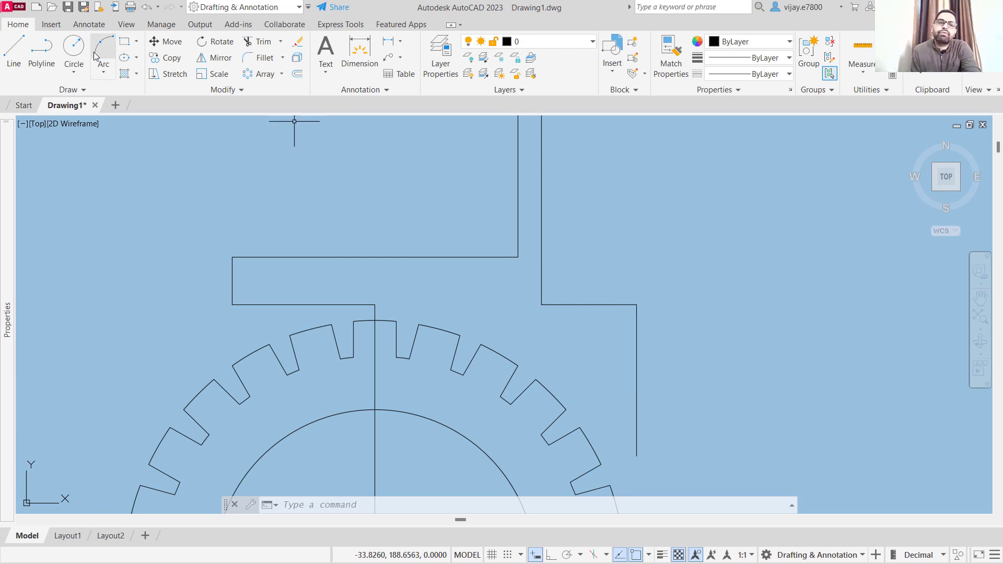
click(25, 51)
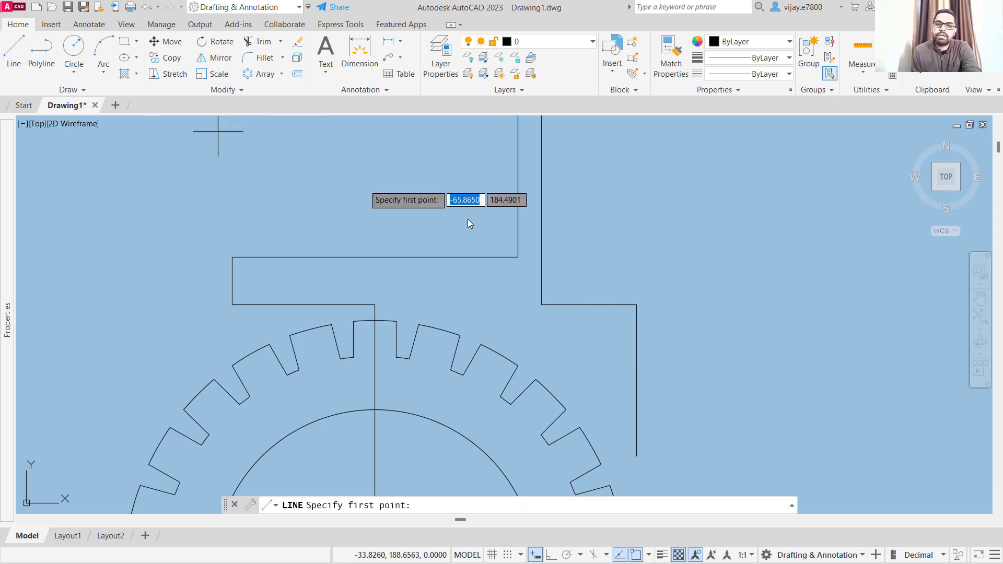
click(589, 304)
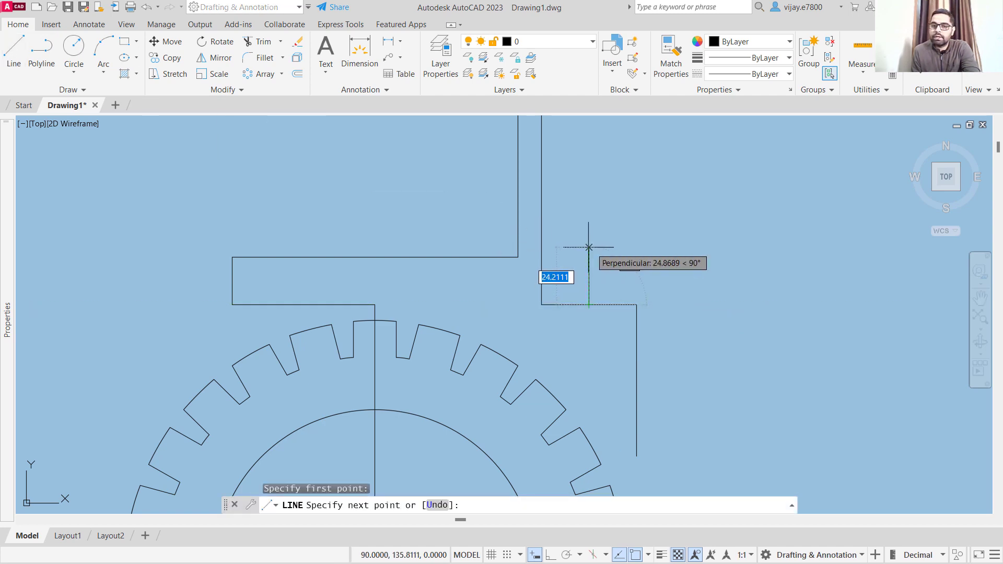
text(155)
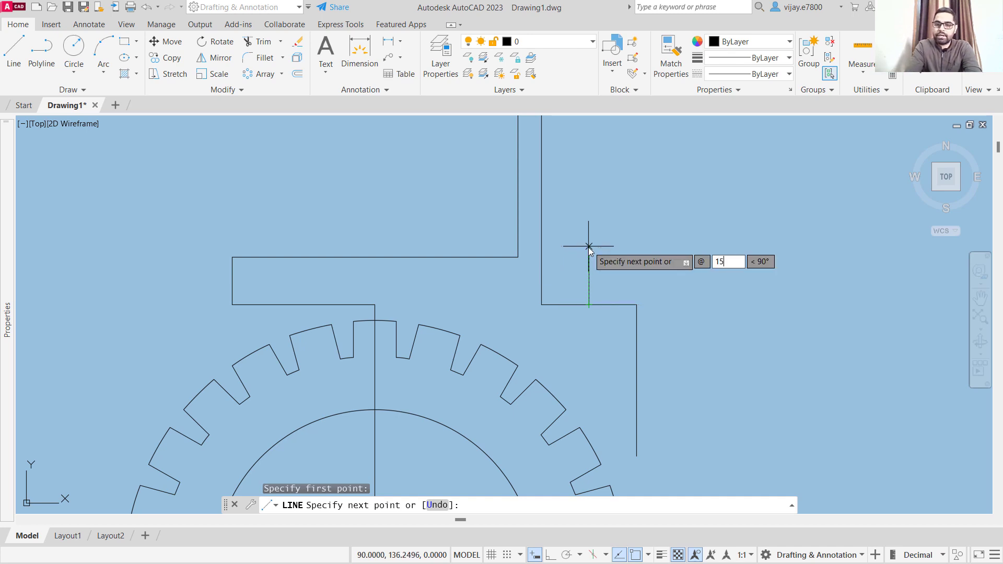
key(Return)
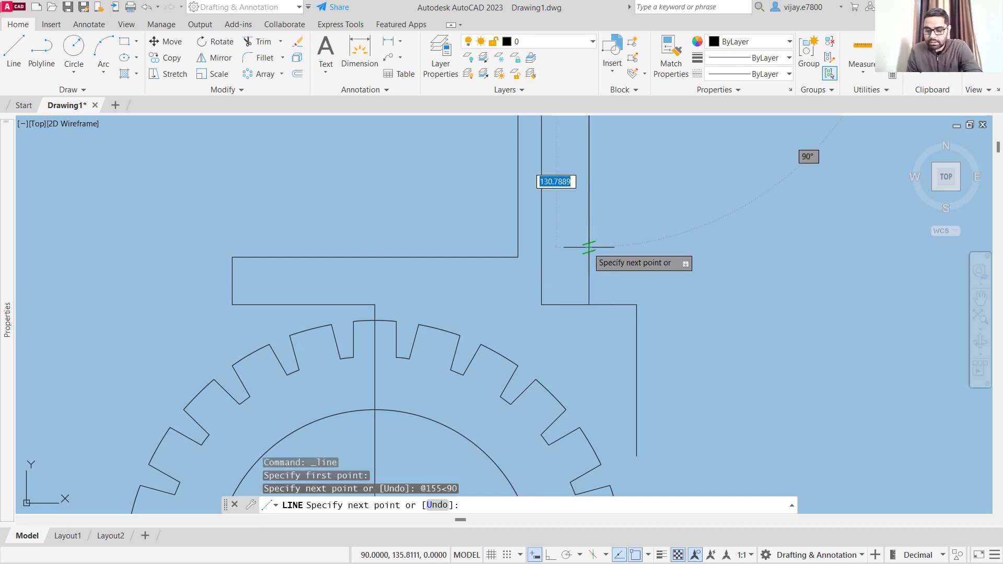
Continue the cab outline from the upright's upper end with a 200-unit roof segment at 180°.
scroll(520, 236, down, 2)
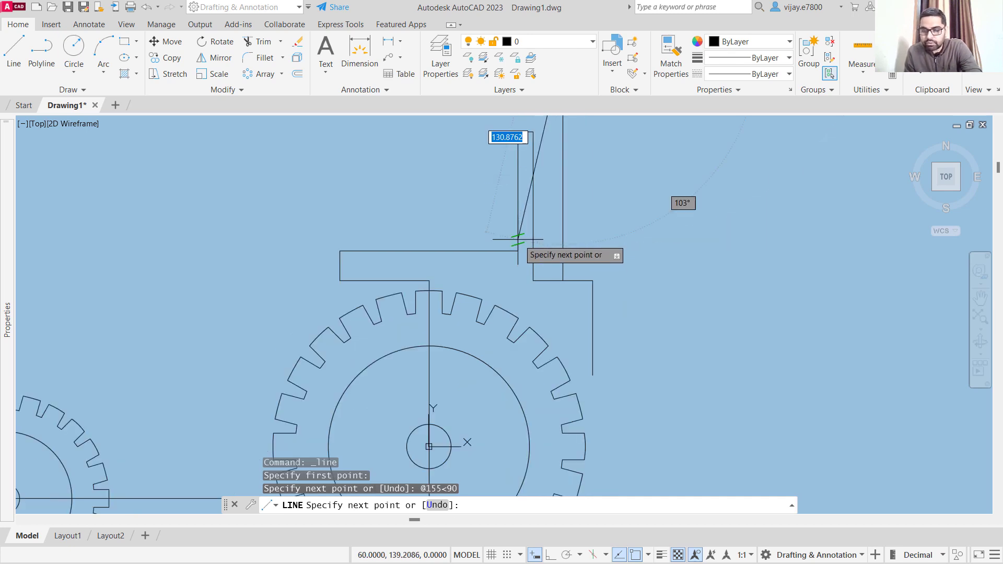
middle_drag(424, 215, 498, 377)
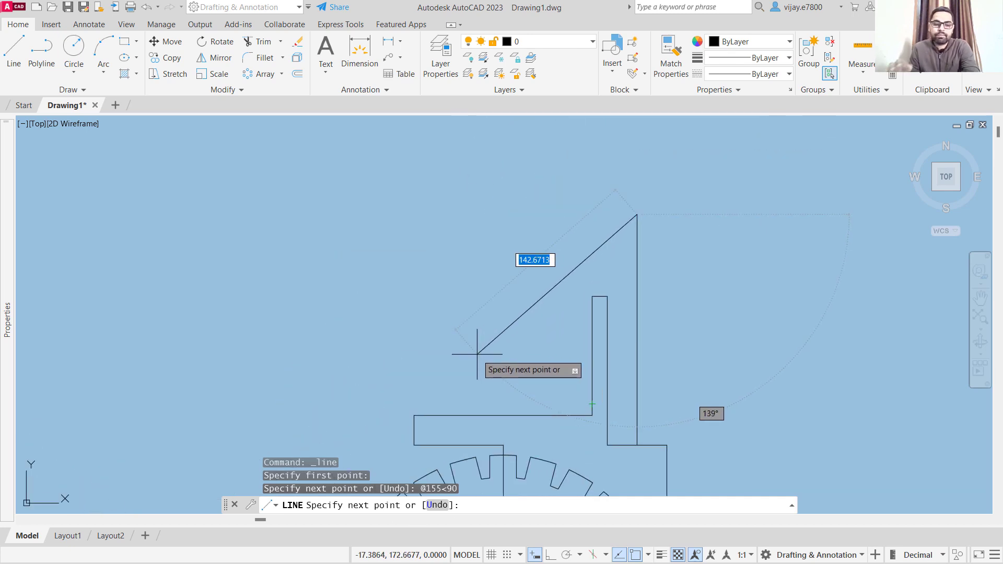
text(@200)
text(<180)
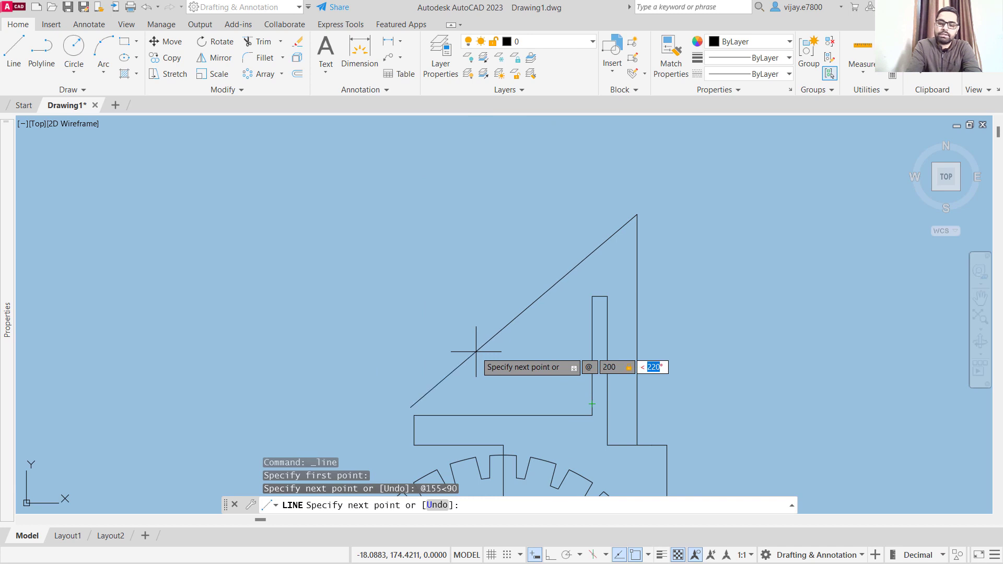
key(Return)
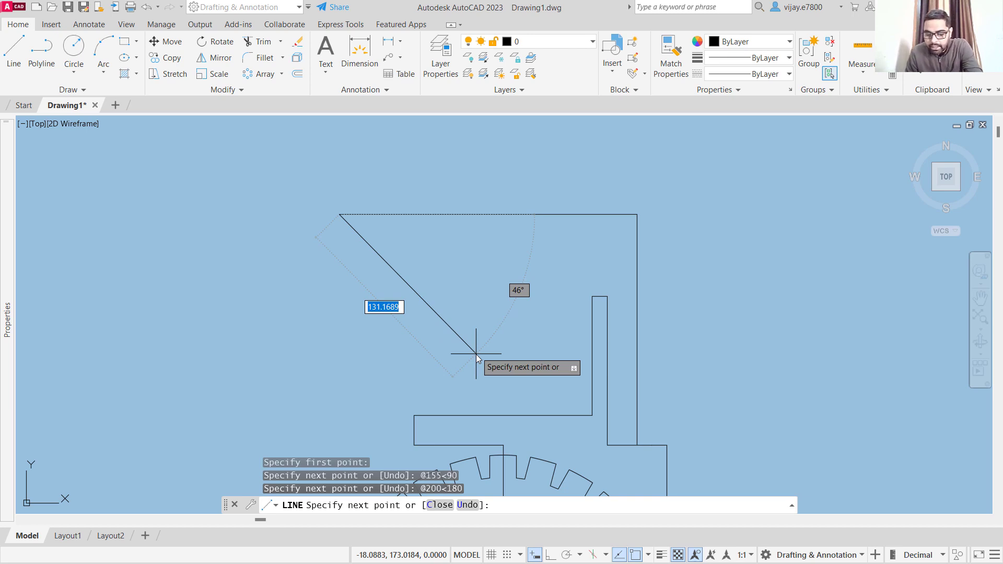
Try a 100-unit segment at 210° from the roof's front end, and undo it.
text(@100)
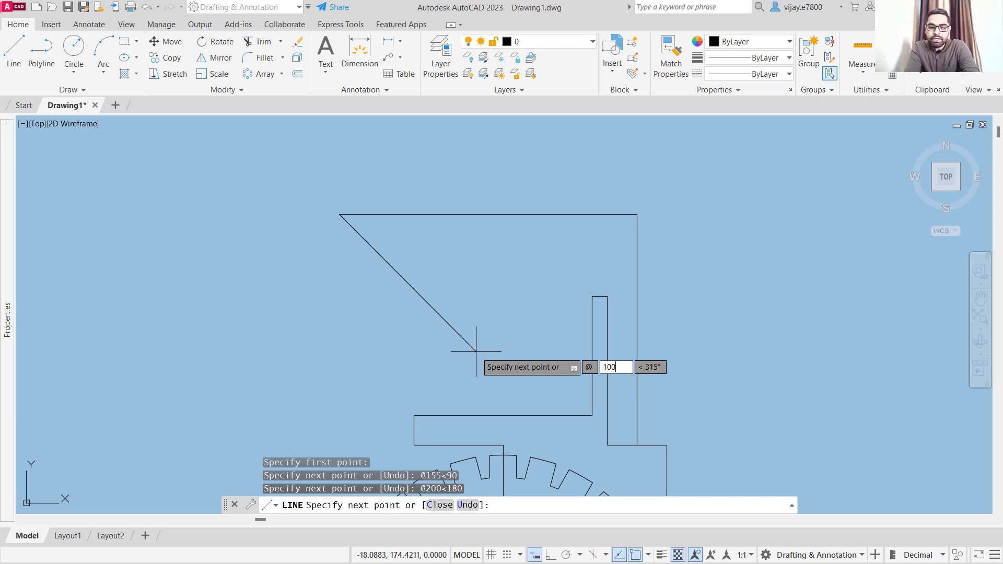
key(Tab)
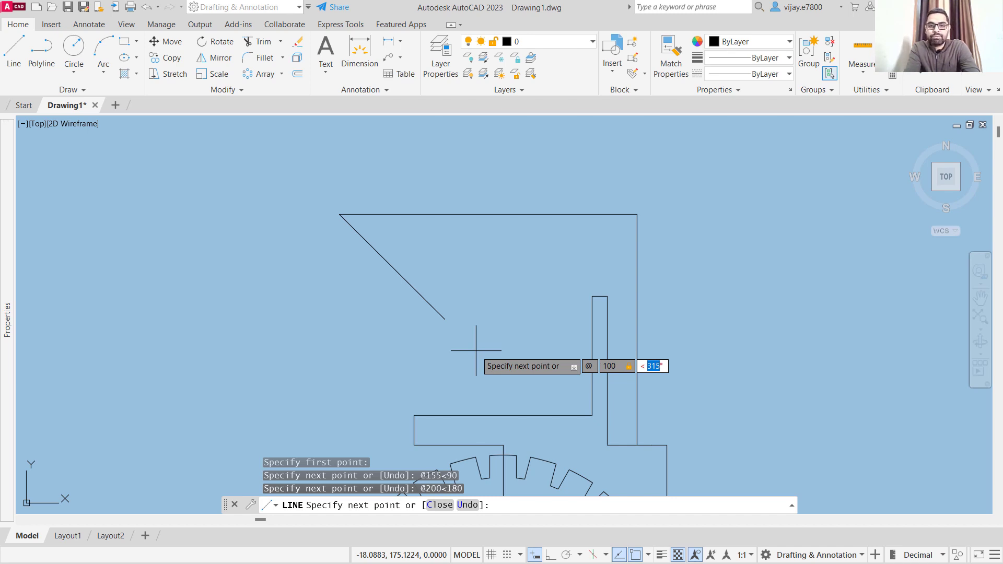
text(210)
key(Return)
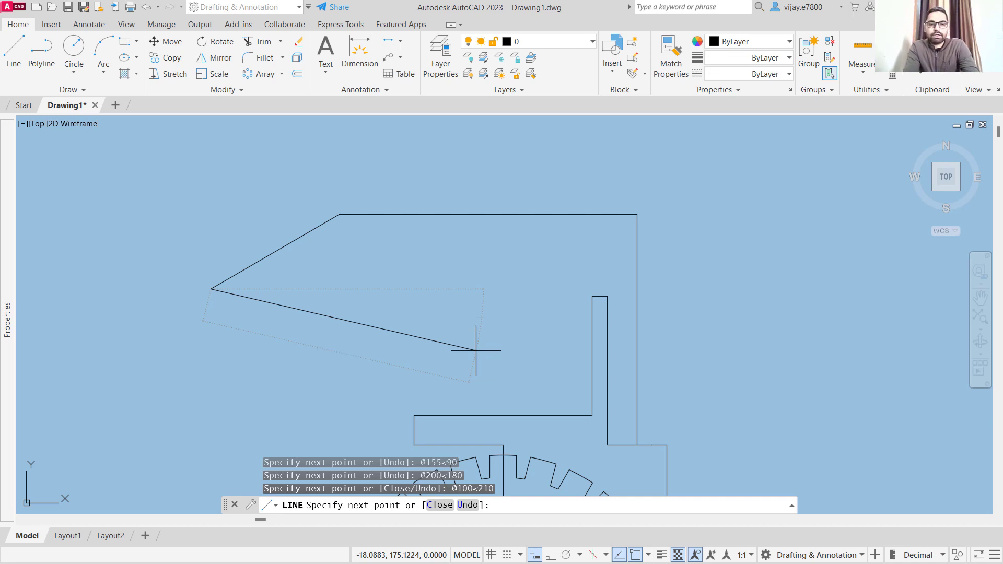
key(ctrl+z)
Extend the cab outline from the roof's front end with a 100-unit segment at 240° and a 60-unit segment at -90°.
text(@)
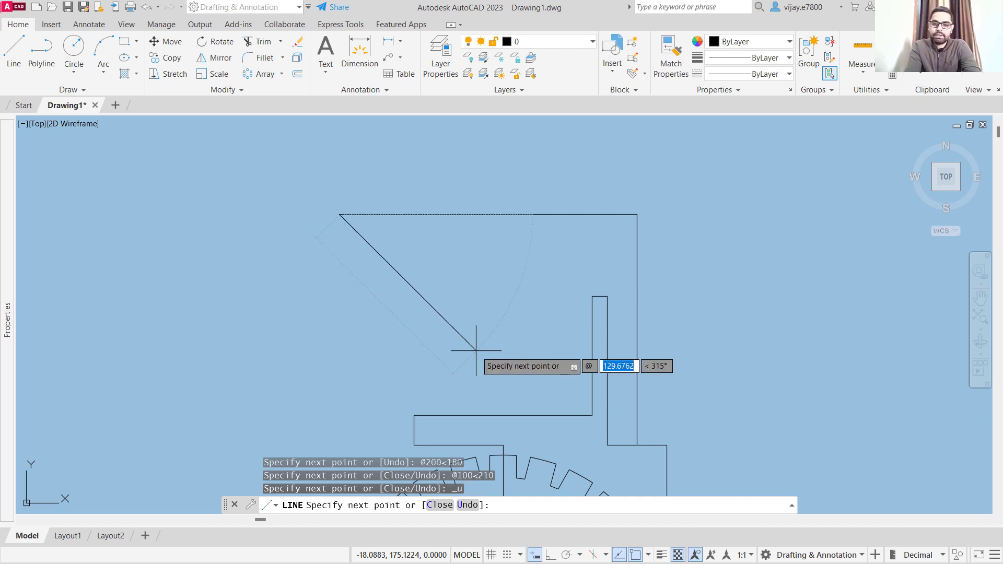
text(100)
key(Tab)
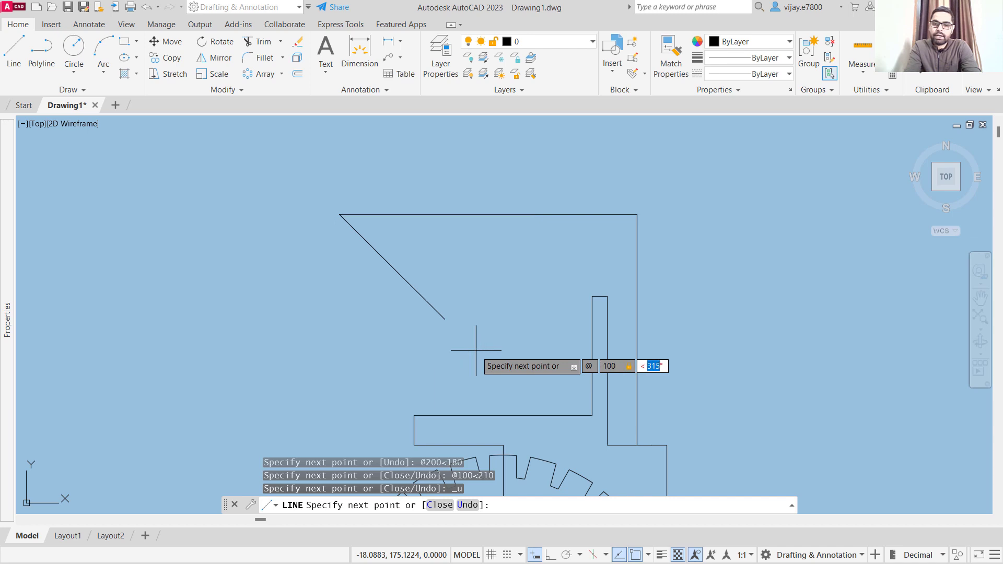
text(240)
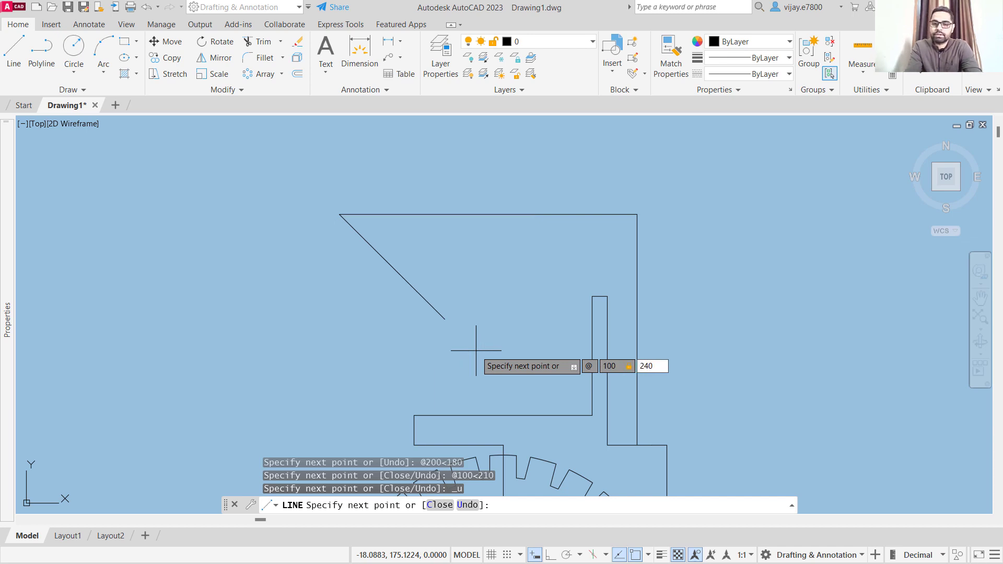
key(Return)
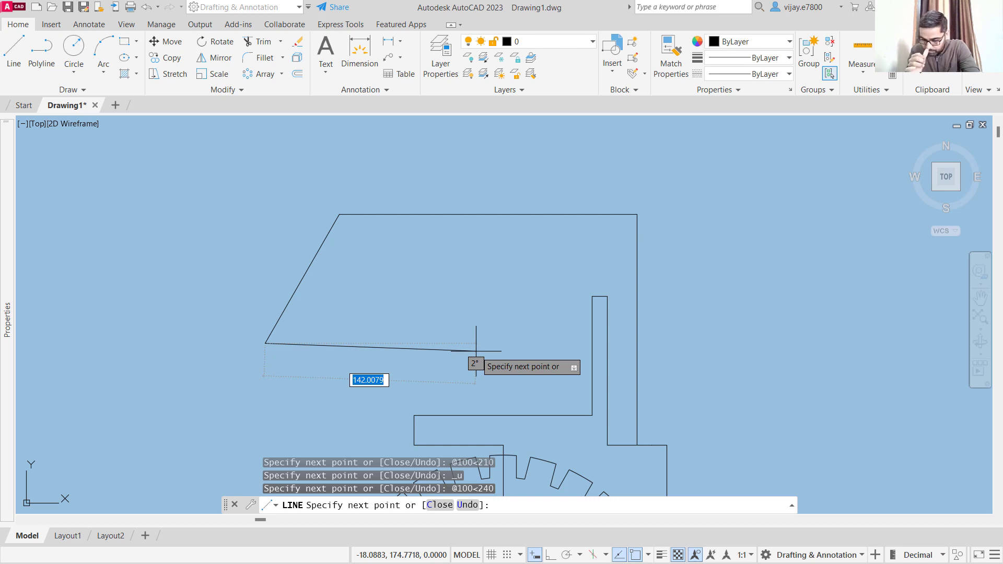
text(@)
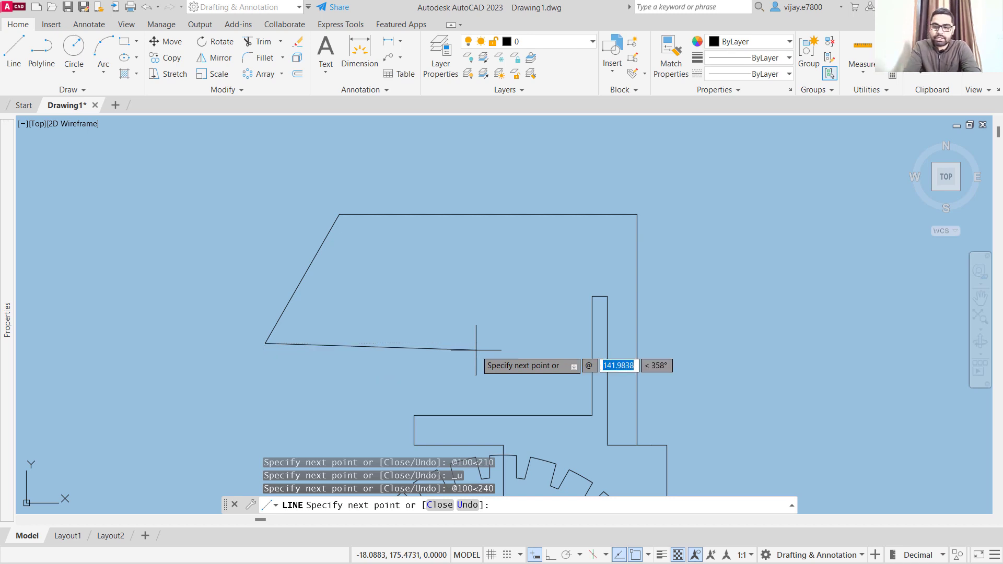
text(60)
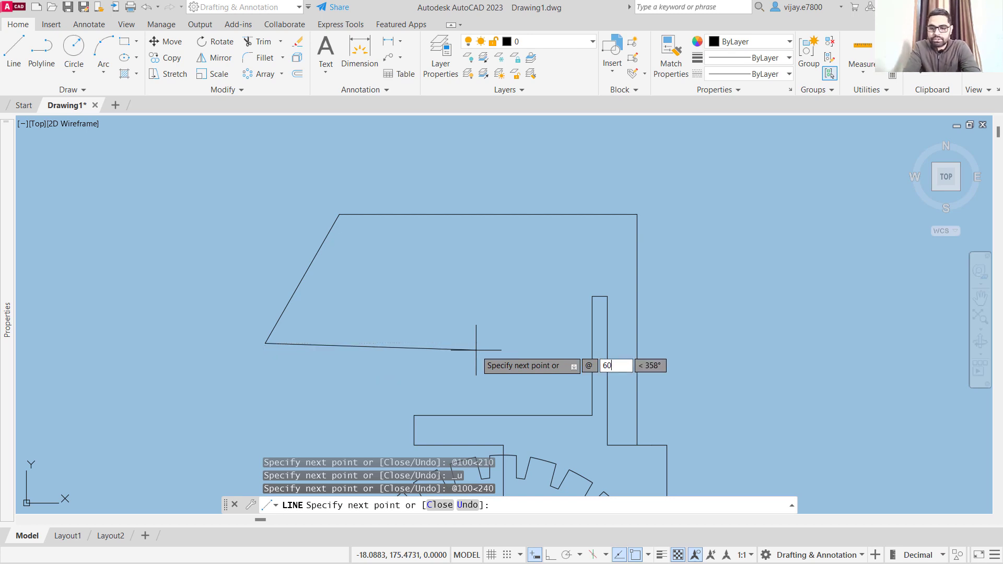
text(<-90)
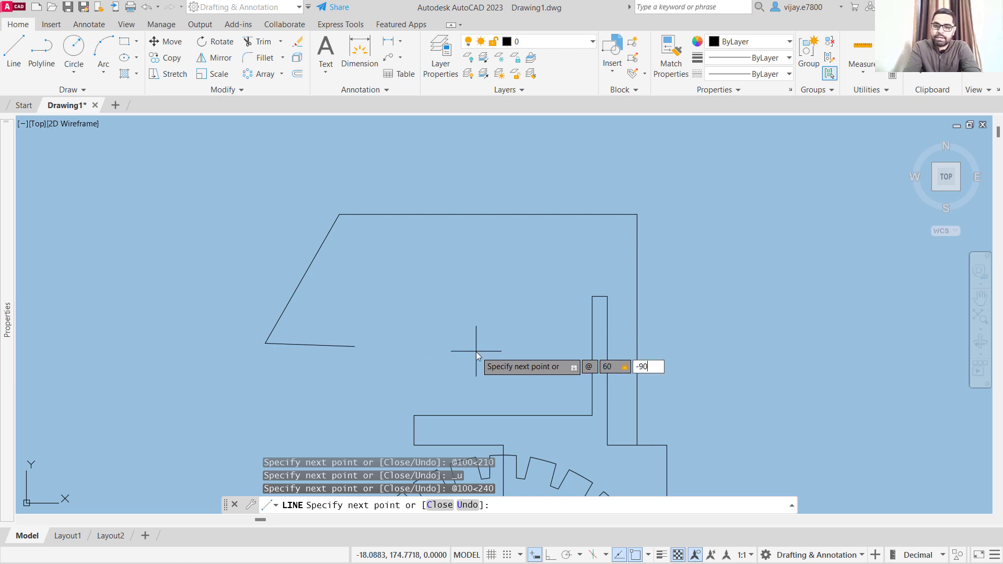
key(Return)
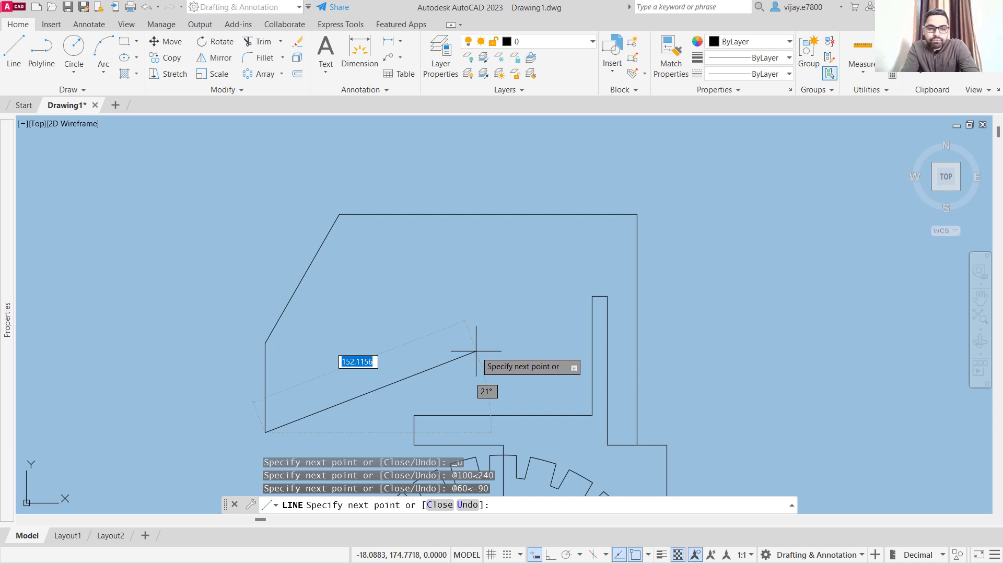
Continue the body outline with a 65-unit segment at 180° and a 25-unit segment at -90°.
text(@)
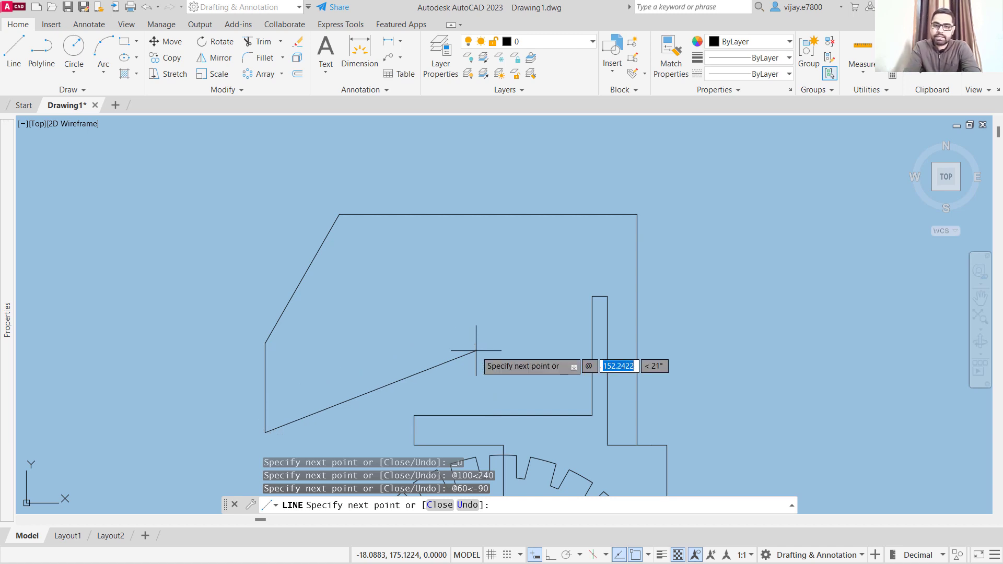
text(65)
key(Tab)
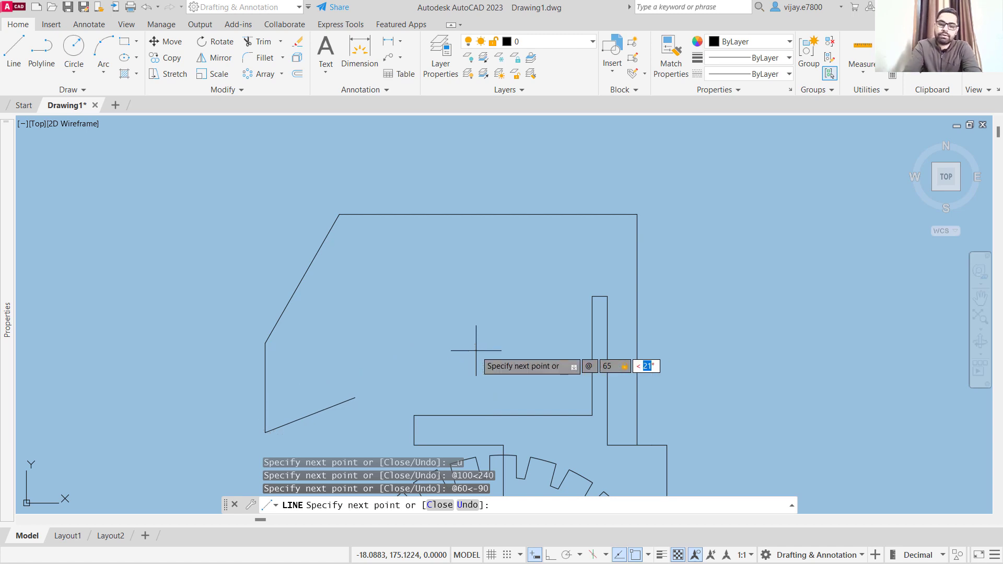
text(180)
key(Return)
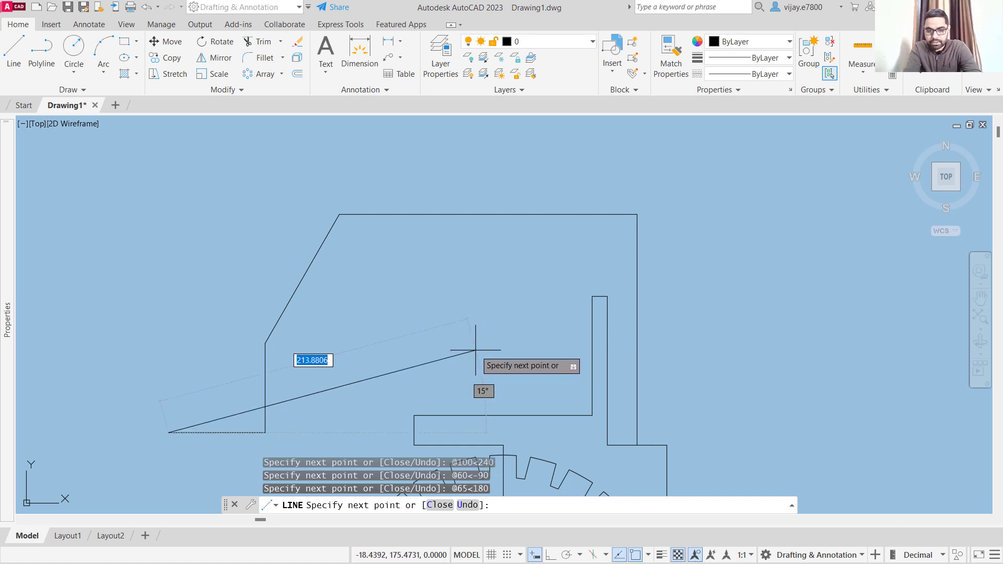
text(@)
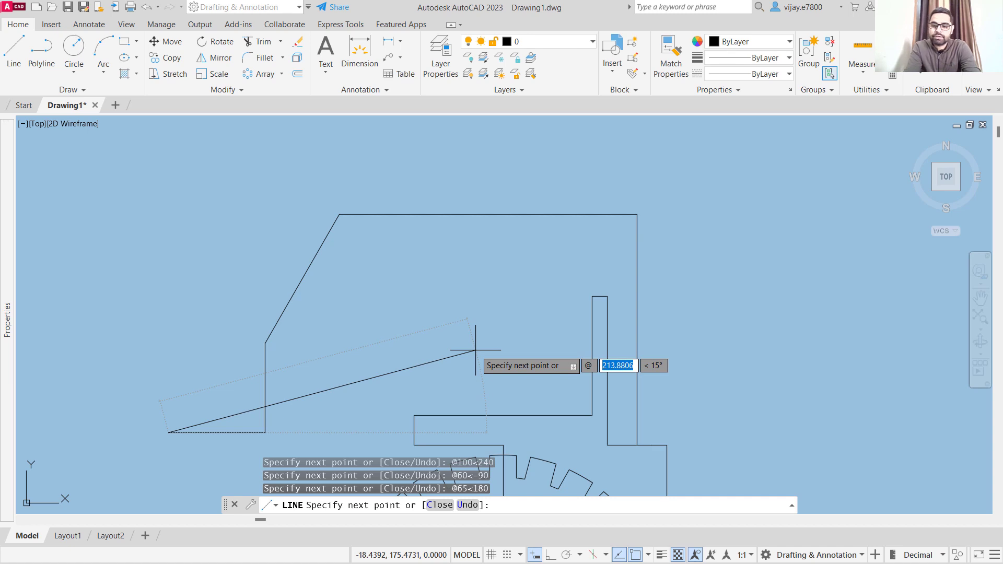
text(25<-)
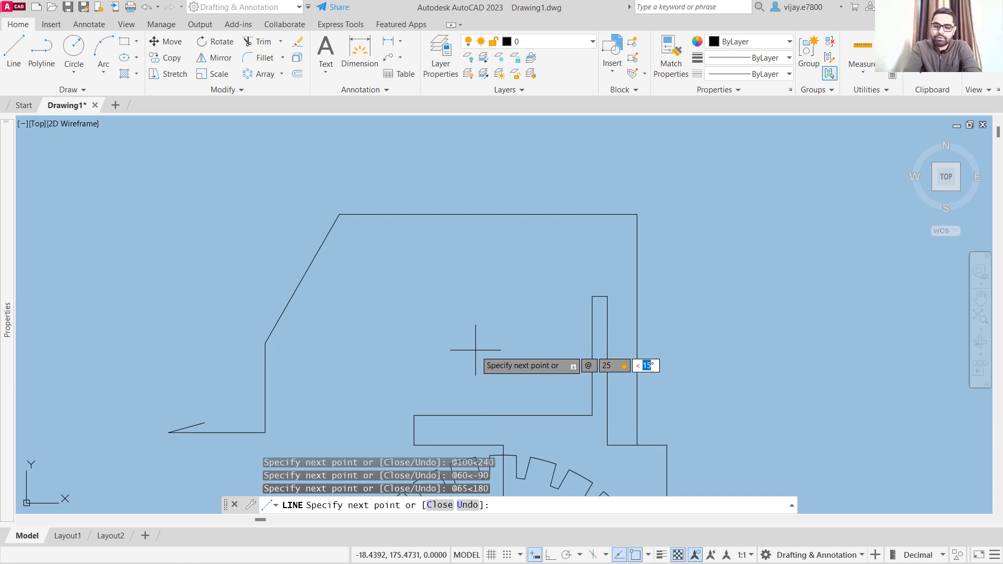
text(90)
key(Return)
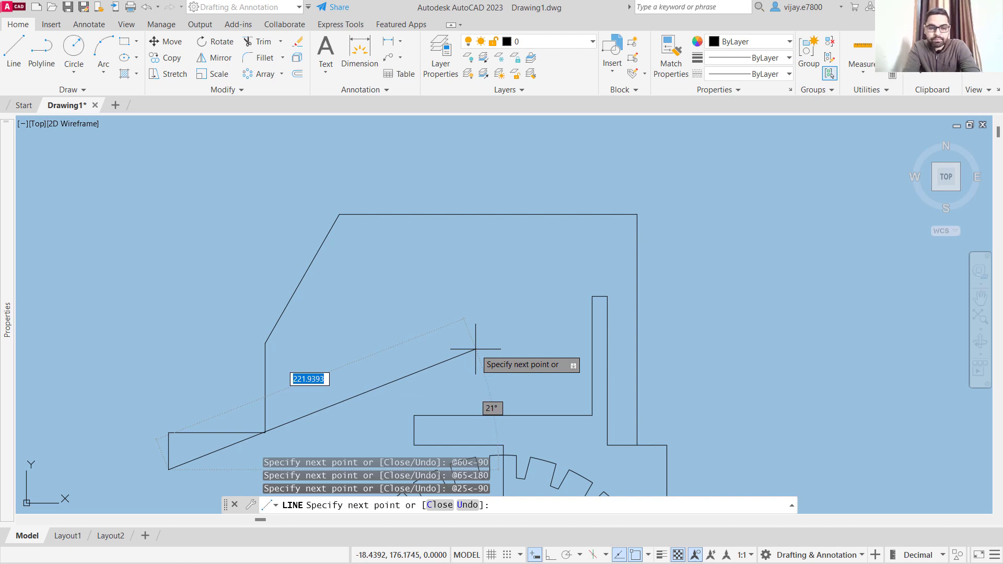
Add a 75-unit segment at 180° to the front of the body outline.
text(@75)
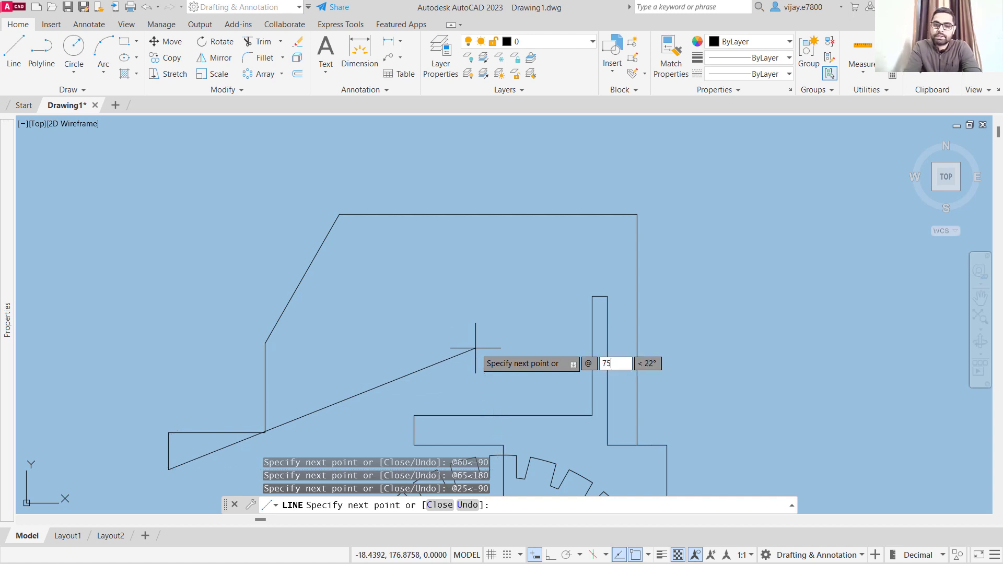
text(<180)
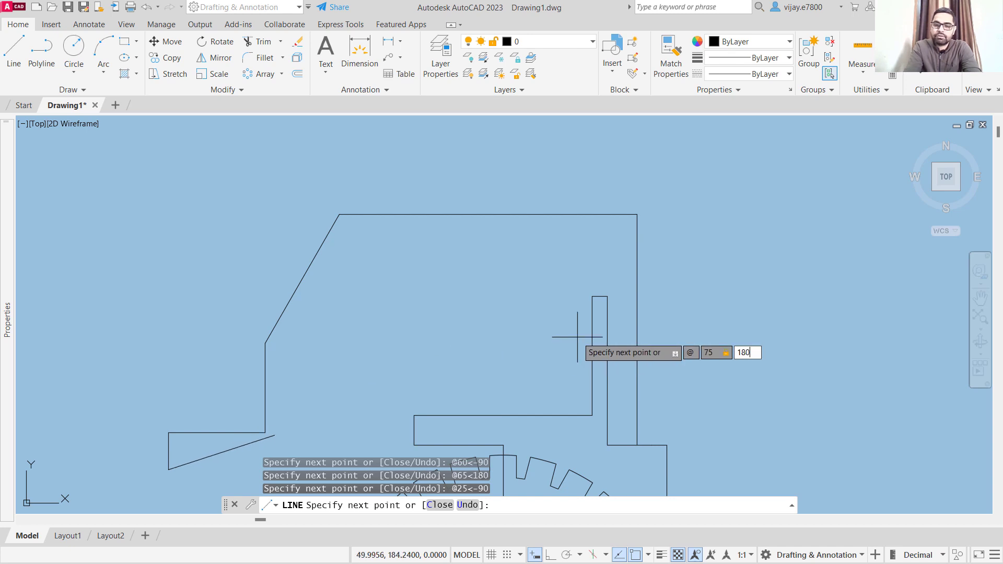
key(Return)
Extend the front of the body outline with a 45-unit segment at 180°.
scroll(402, 280, down, 2)
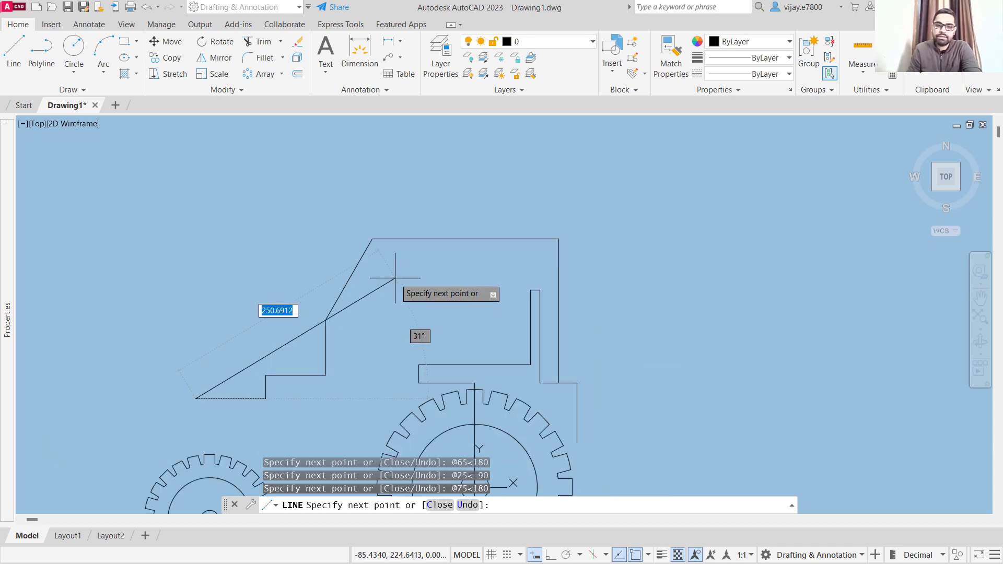
middle_drag(300, 300, 430, 251)
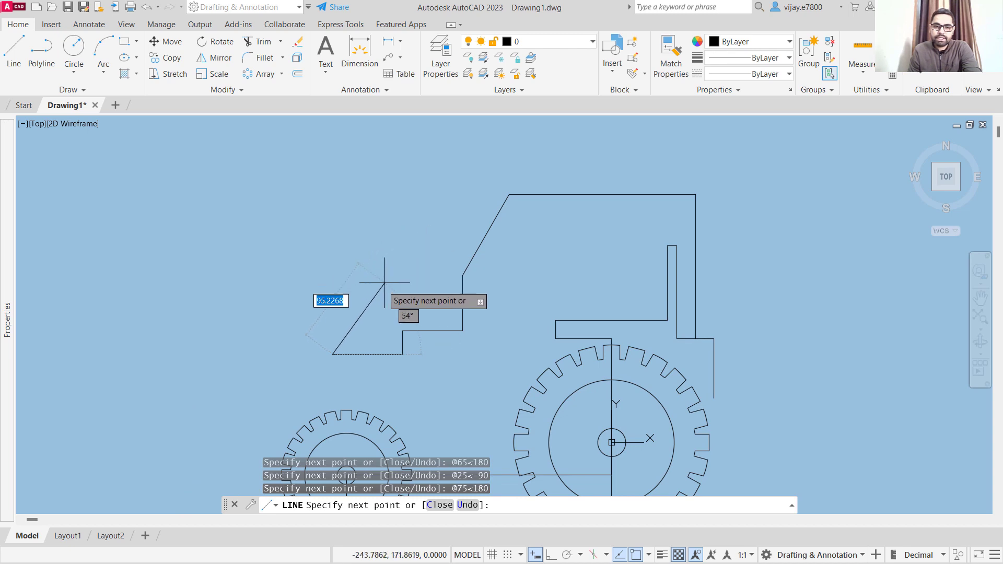
scroll(384, 287, up, 4)
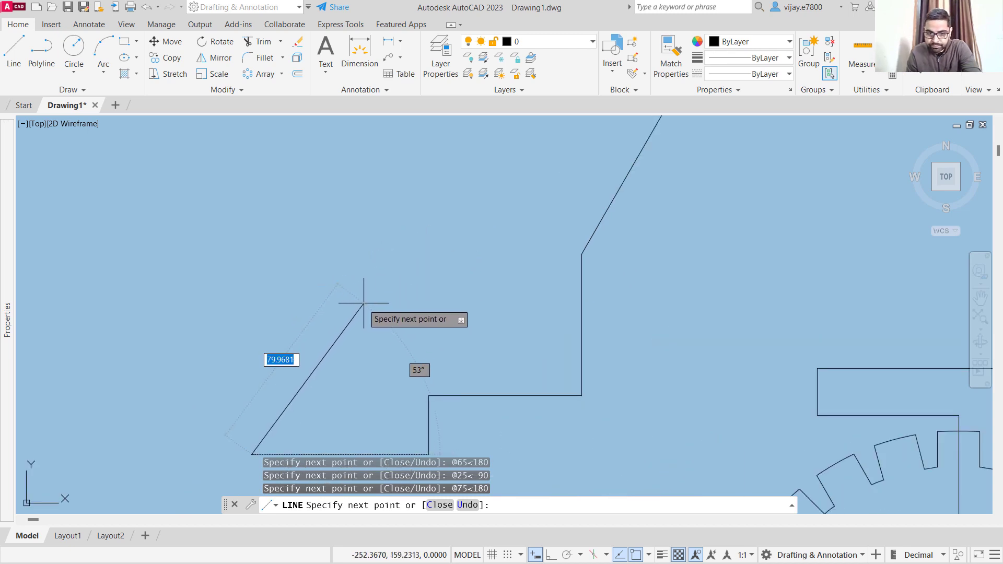
scroll(308, 326, down, 2)
middle_drag(284, 356, 366, 203)
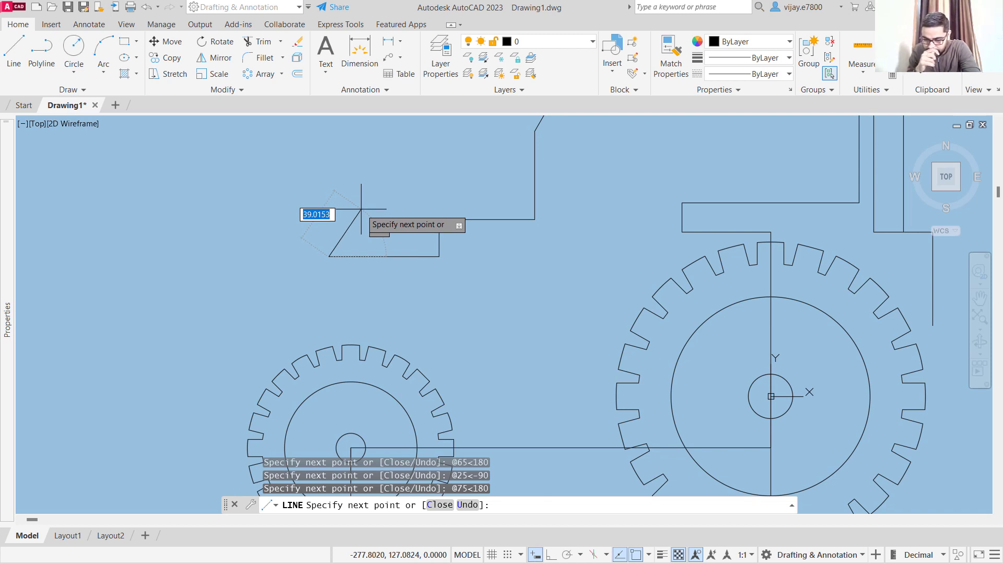
text(@)
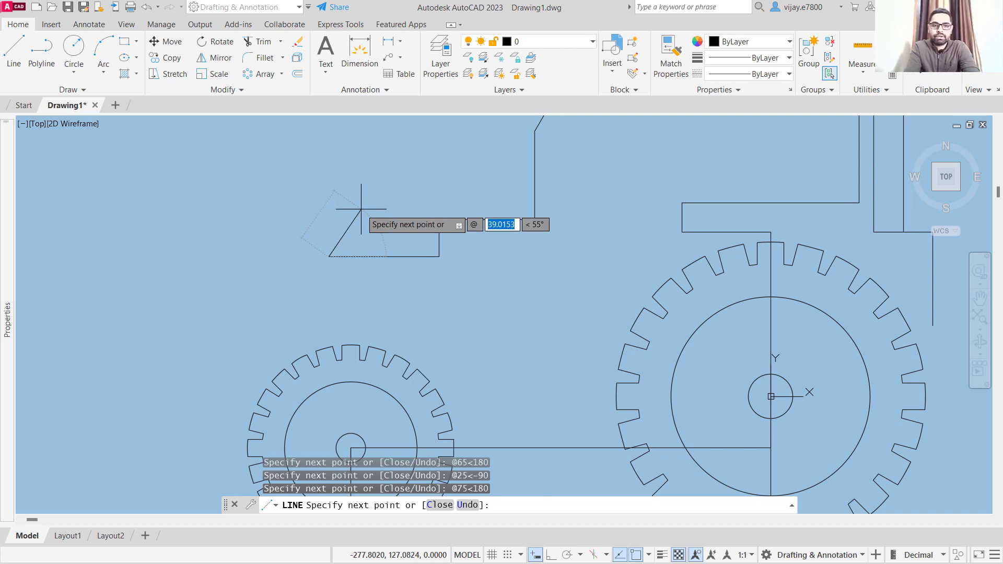
text(45)
key(Tab)
text(180)
key(Return)
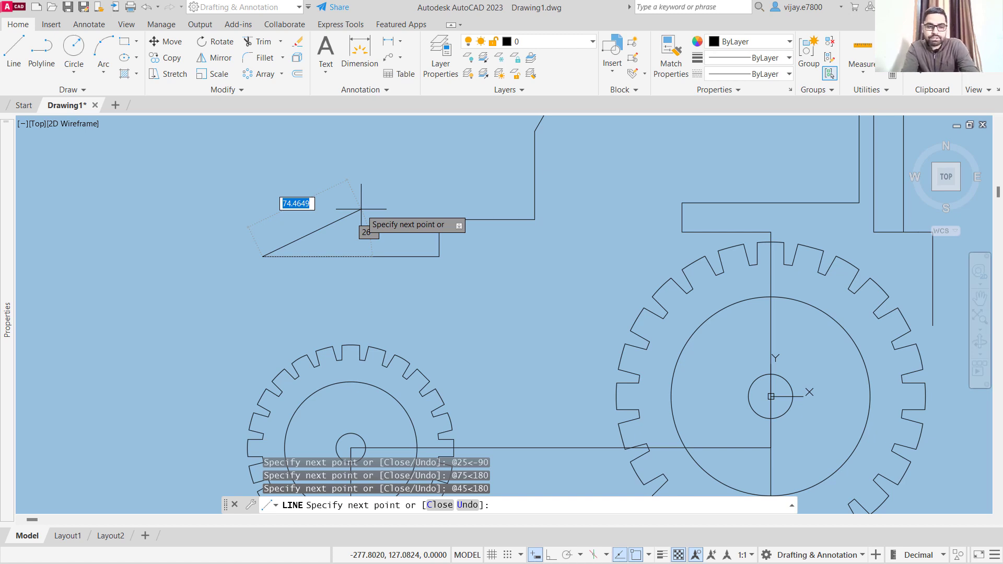
Drop a 63.86-unit segment at -90° from the body outline's front end and finish the line.
text(@)
text(63)
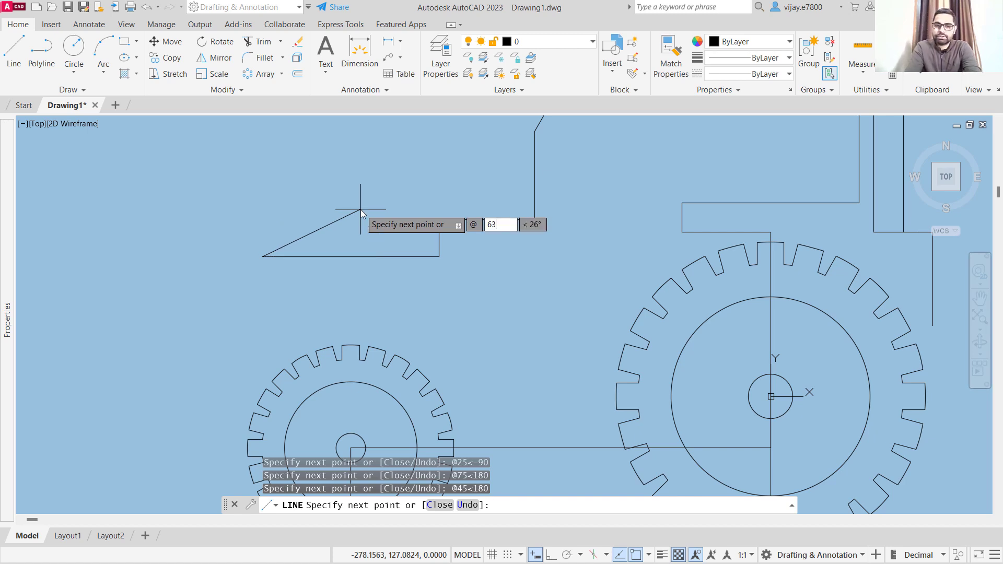
text(.86<-90)
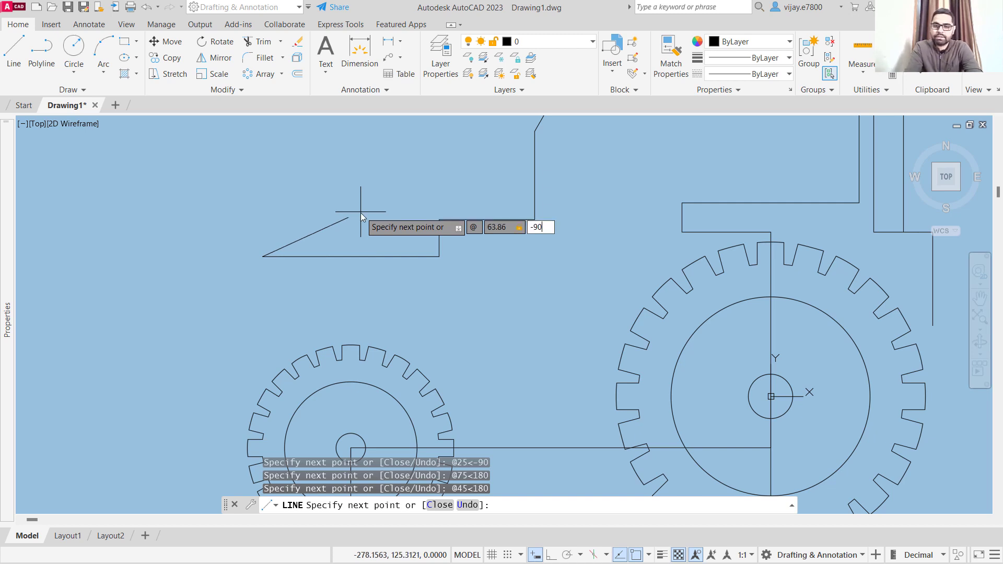
key(Return)
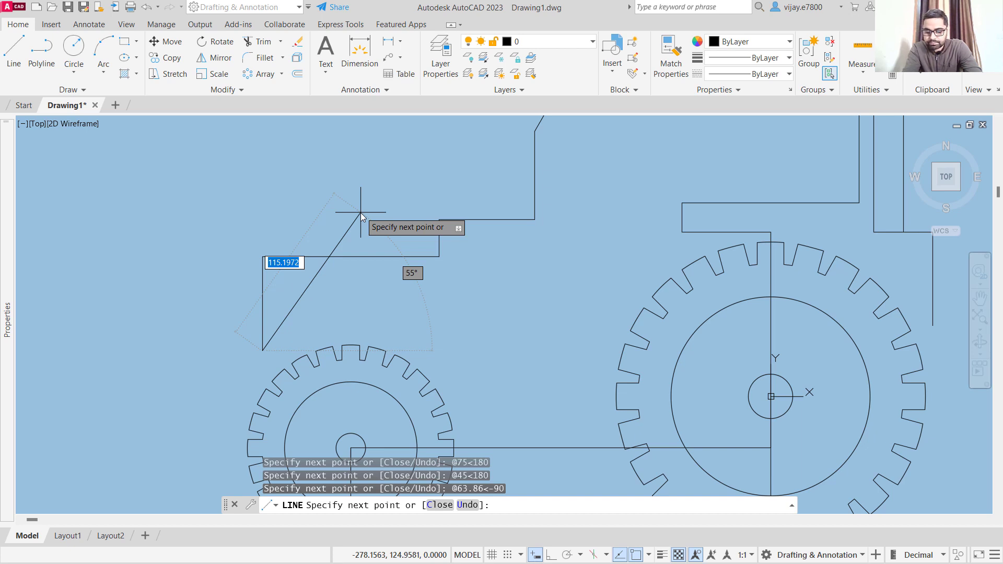
key(Escape)
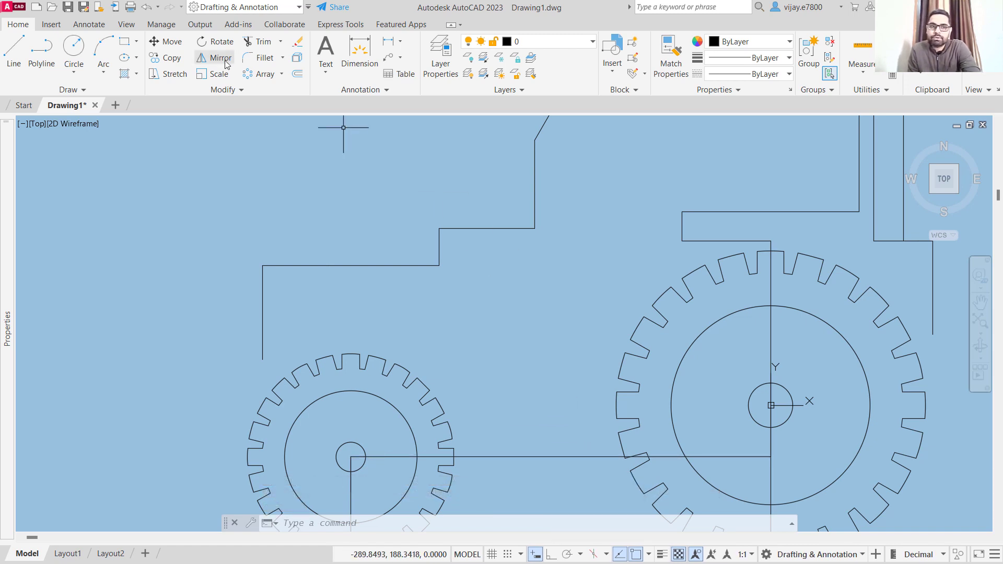
Offset the horizontal line joining the two gears upward by 20 units.
click(297, 74)
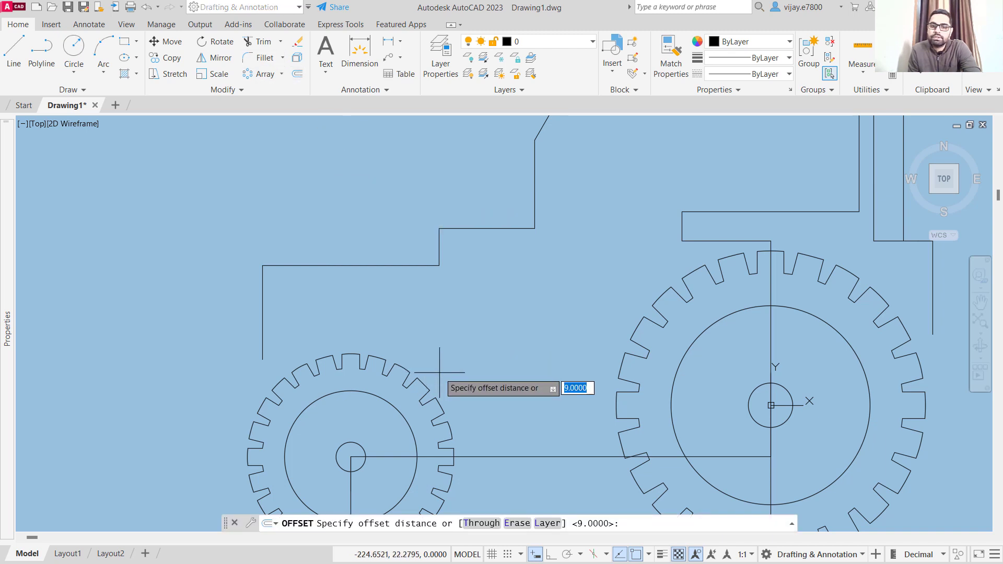
text(20)
key(Return)
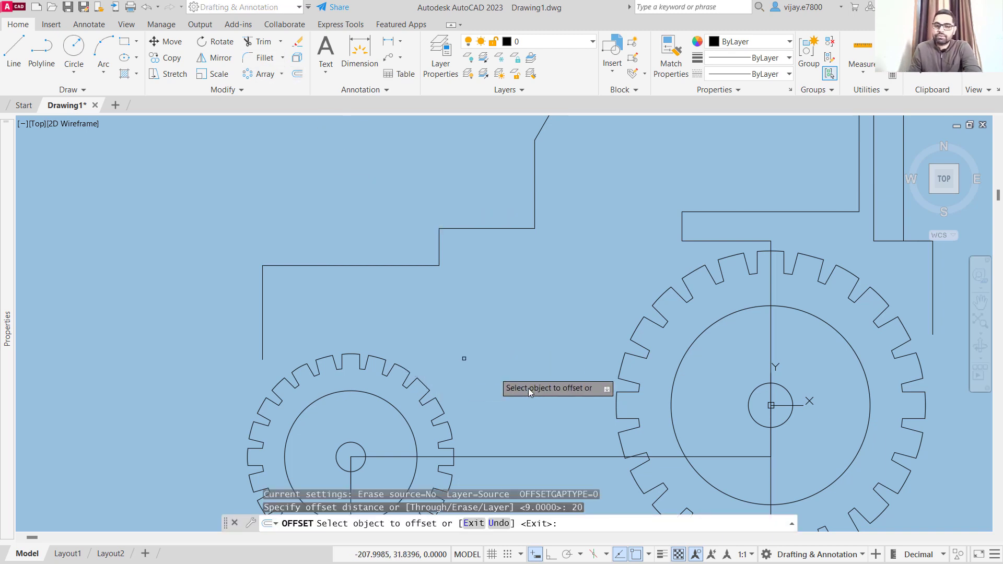
click(561, 459)
click(561, 441)
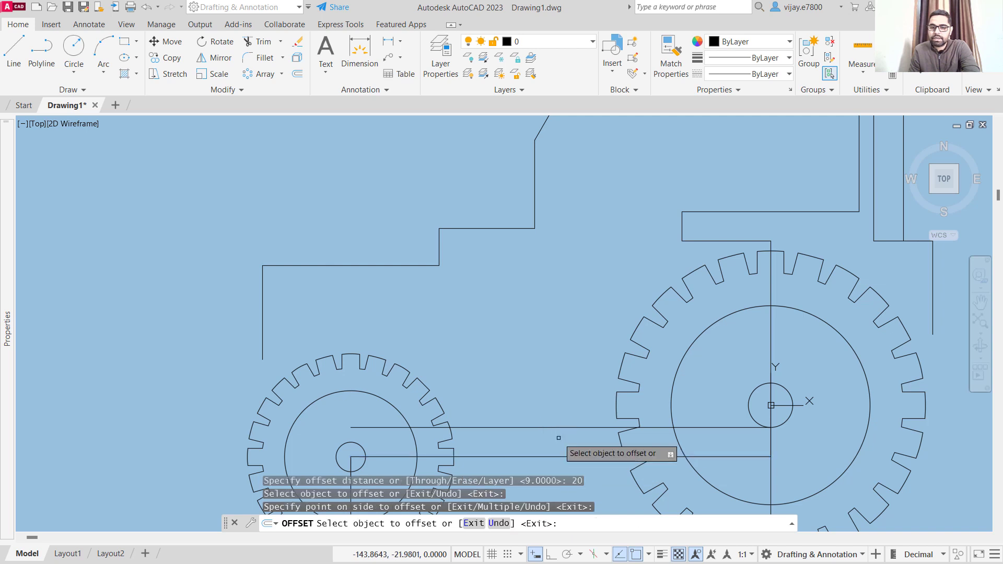
key(Escape)
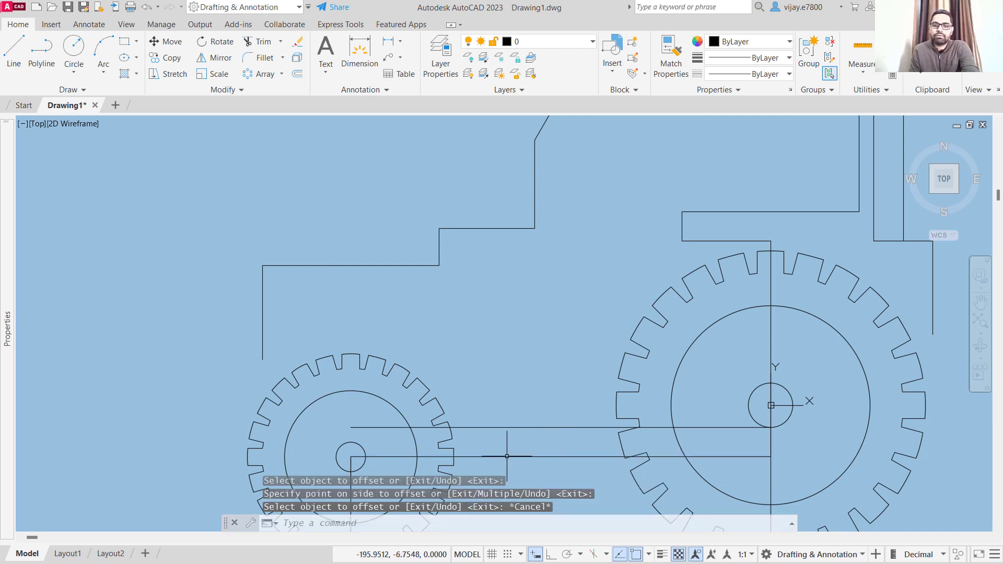
Trim away the parts of the offset line that lie inside the large and small gears.
click(259, 42)
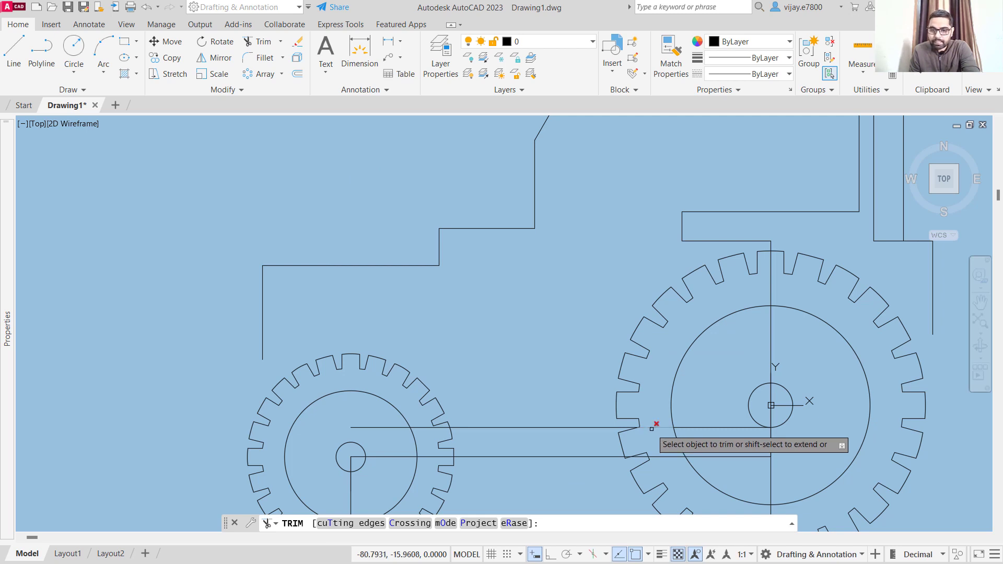
click(689, 426)
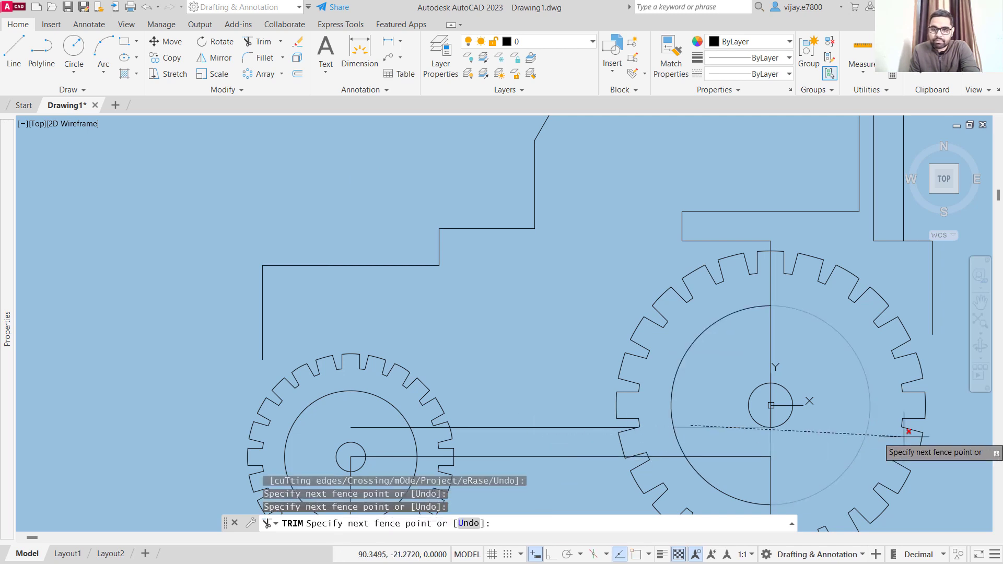
key(Return)
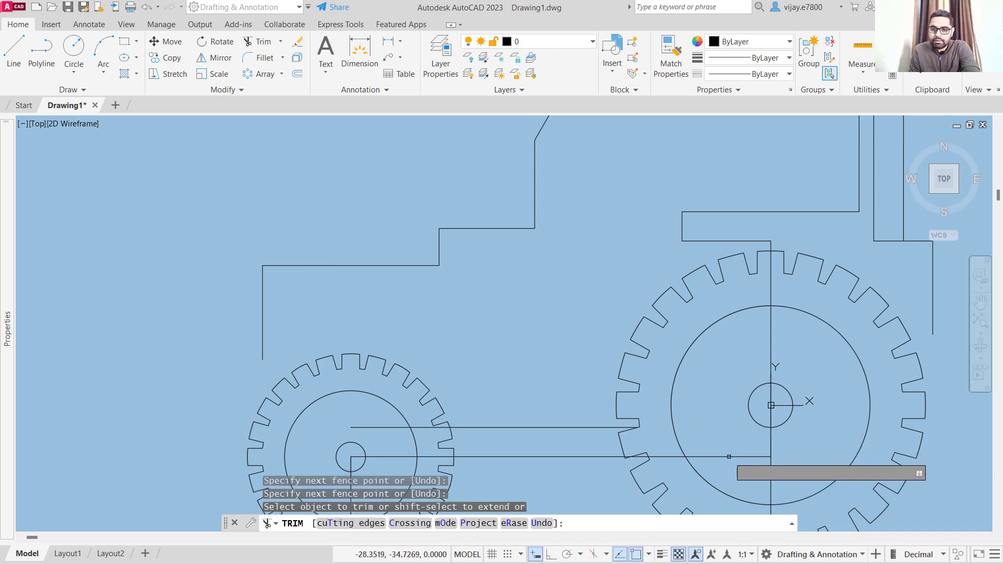
click(396, 428)
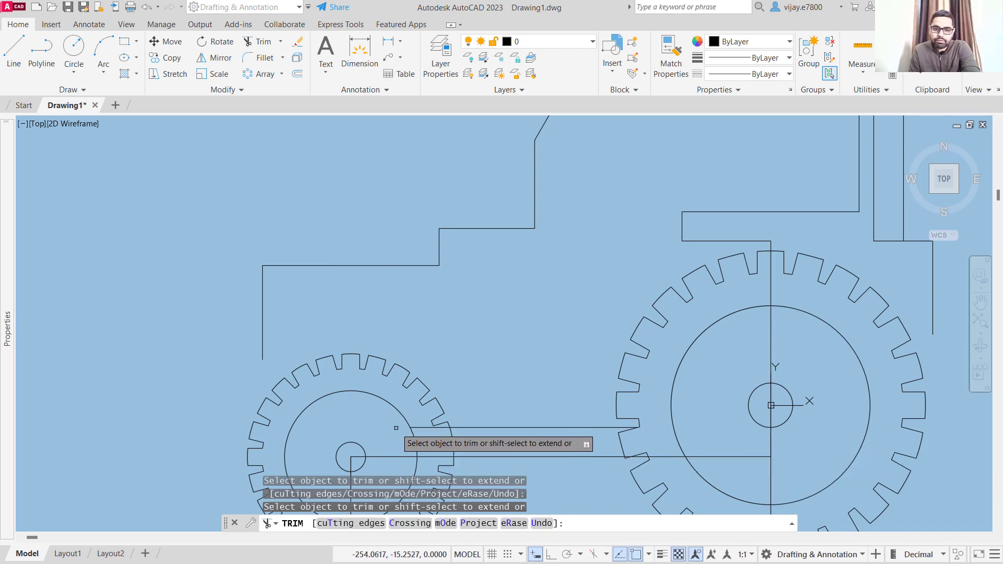
click(427, 427)
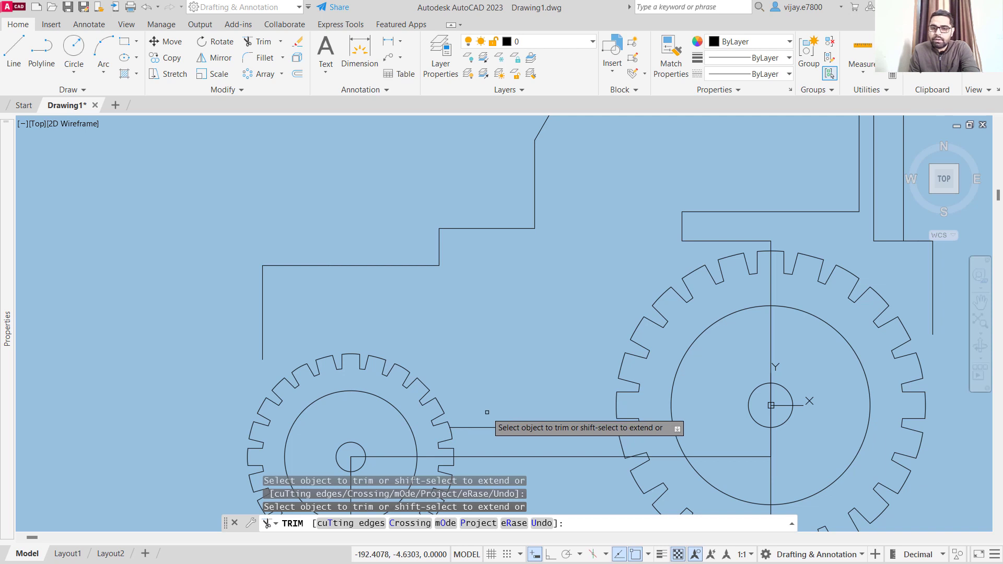
key(Escape)
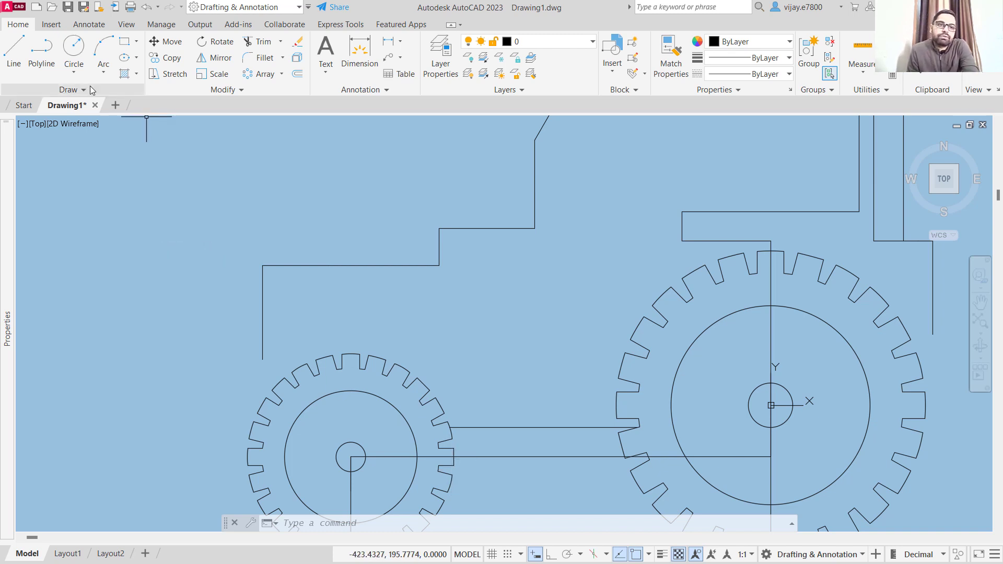
Draw a Start, Center, End arc over the small gear from the body's front lower end to the offset line, centred on the gear.
click(105, 73)
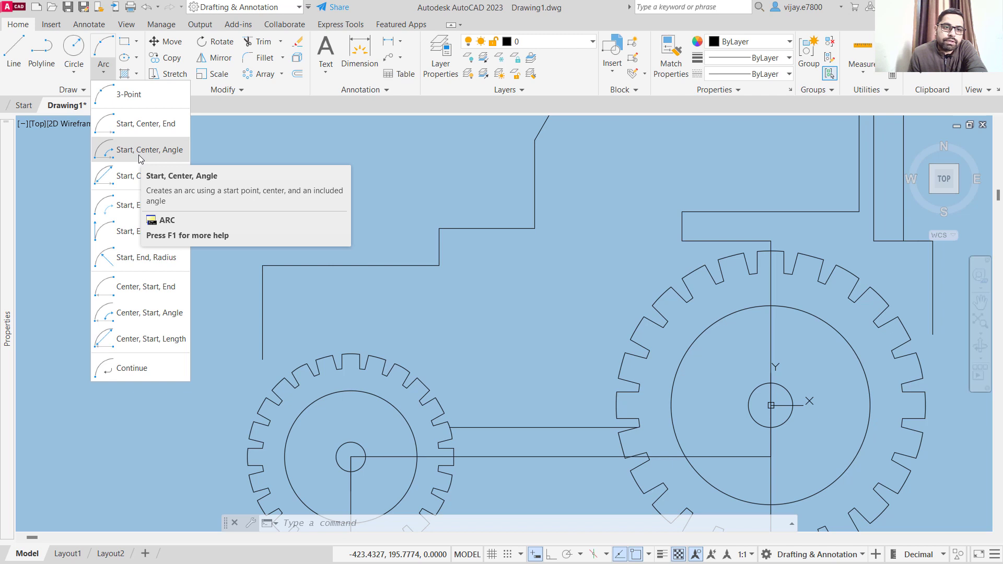
click(134, 128)
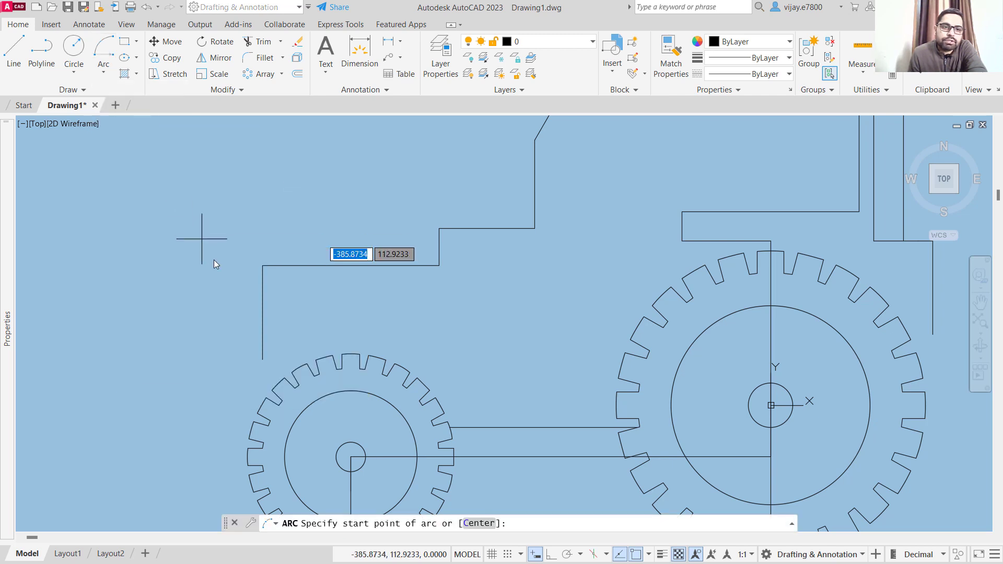
click(261, 359)
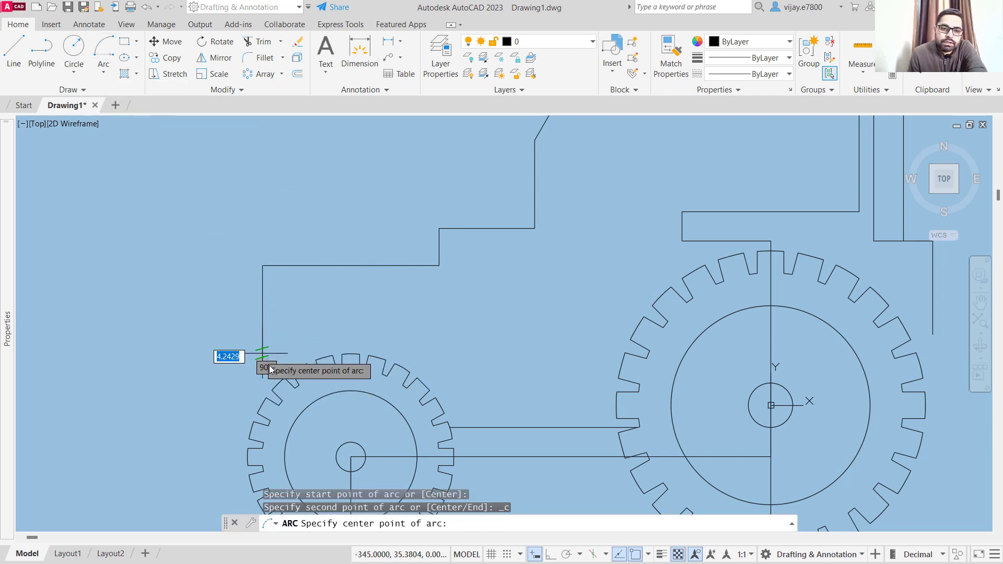
click(350, 457)
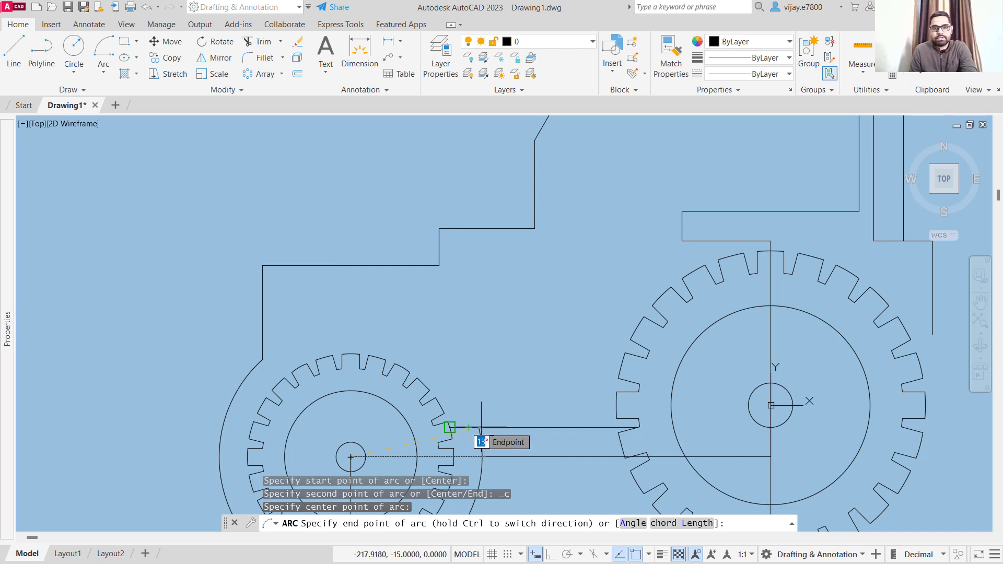
key(ctrl)
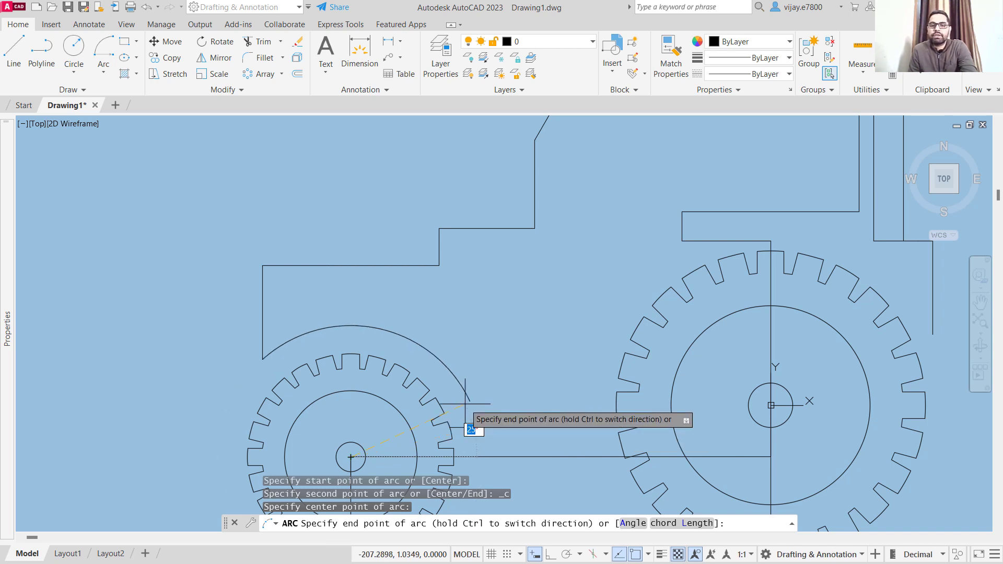
scroll(478, 423, up, 4)
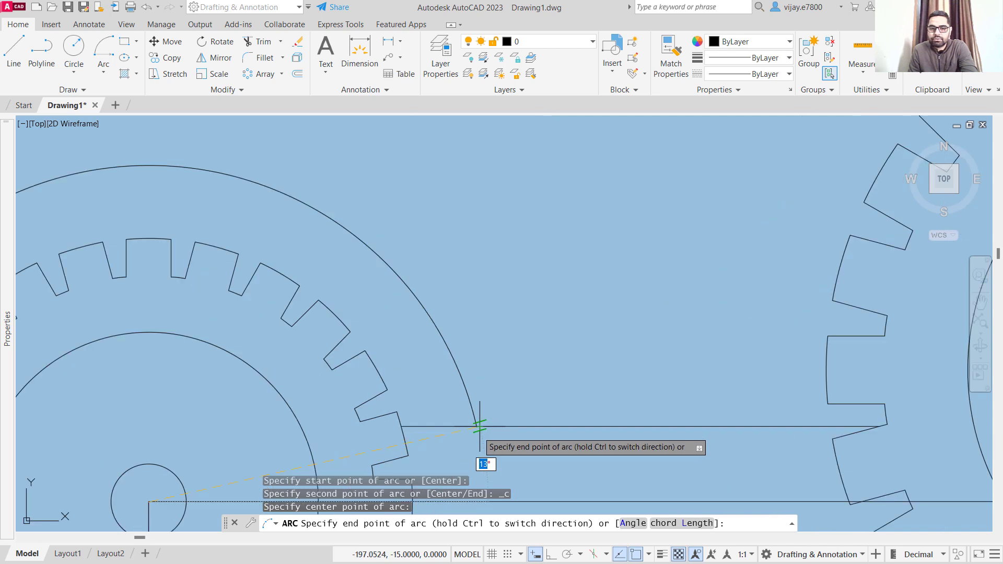
click(477, 426)
scroll(507, 409, down, 3)
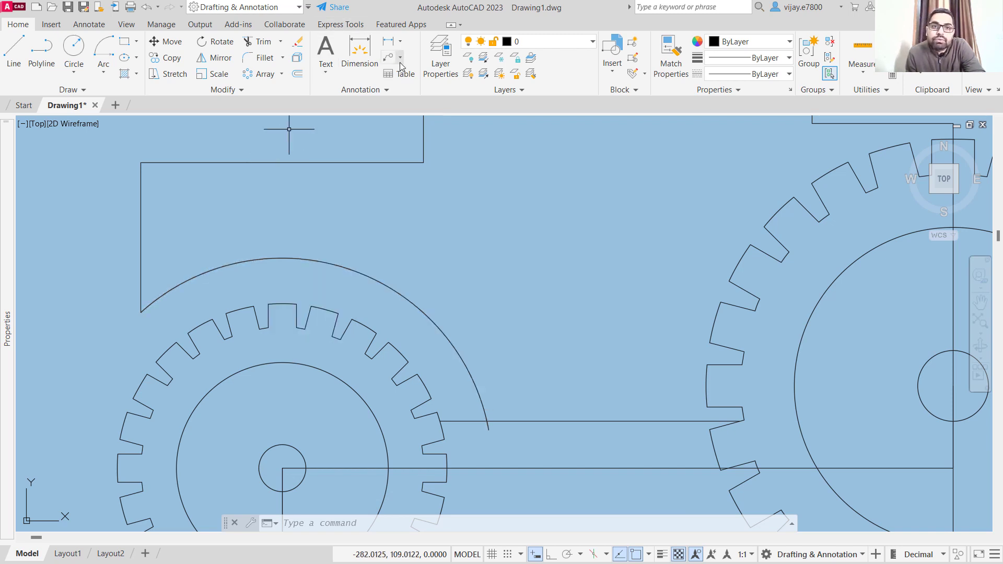
Check the radius of the arc over the small gear with a radius dimension, without placing it.
click(400, 41)
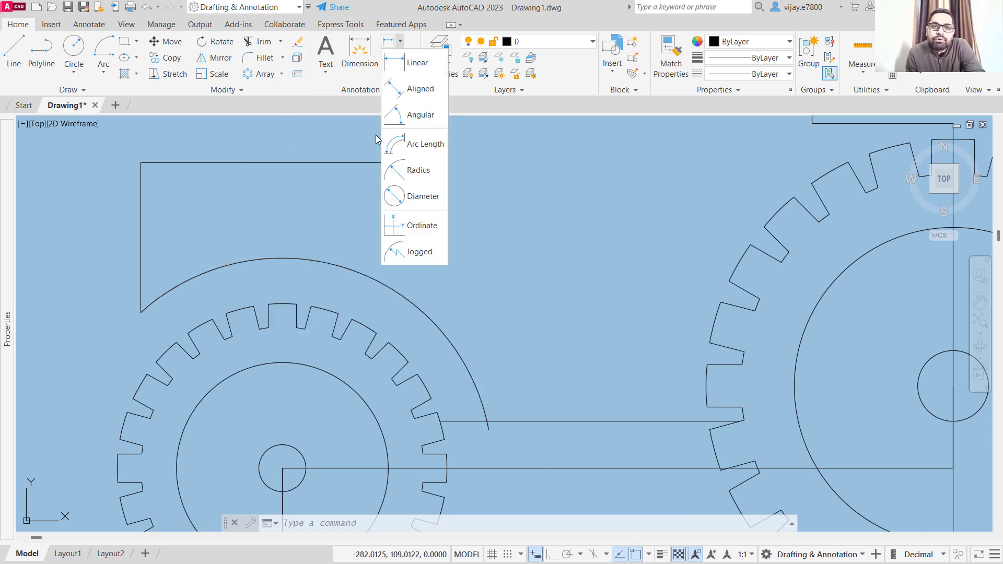
click(418, 170)
click(388, 290)
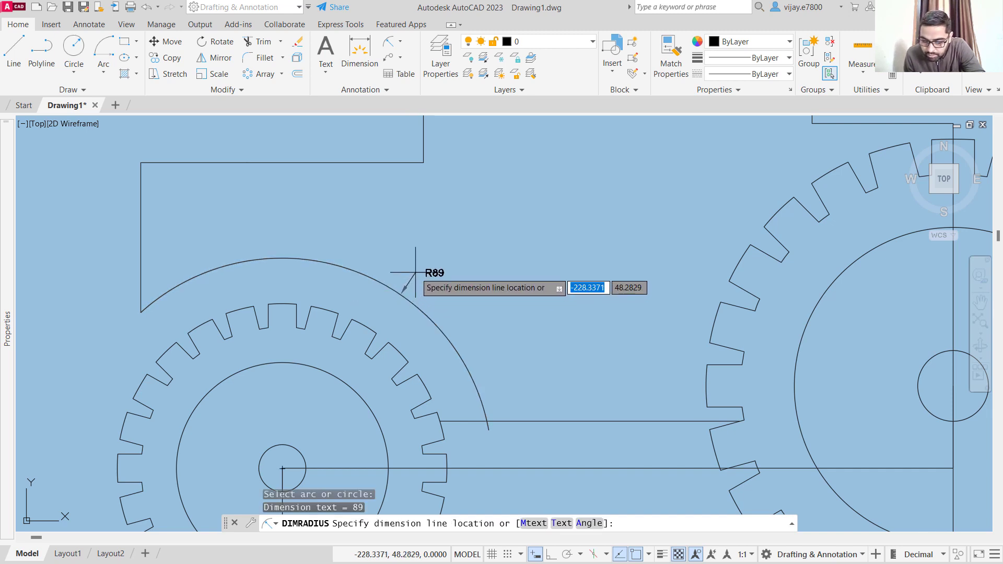
key(Escape)
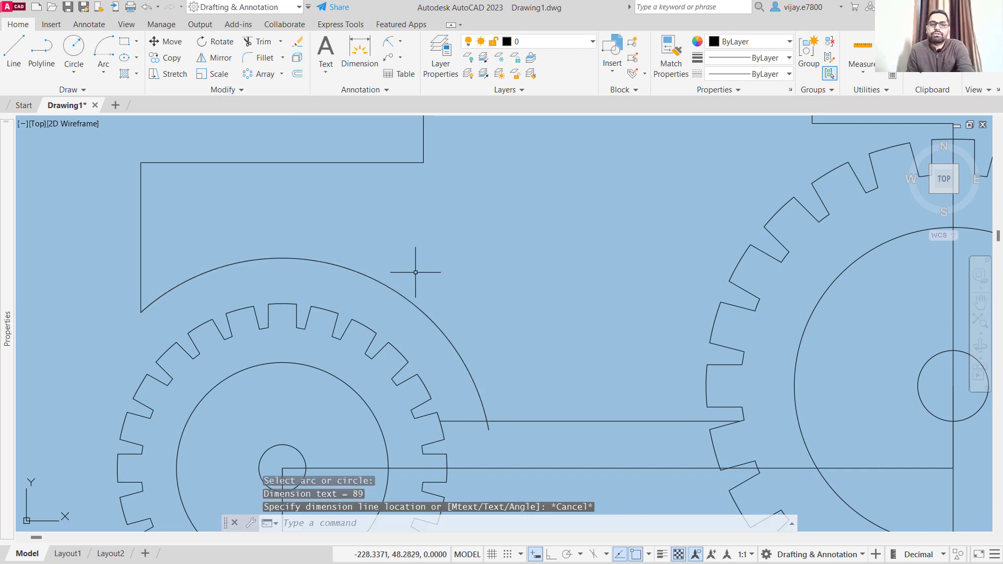
Delete the arc over the small gear.
click(403, 289)
click(401, 292)
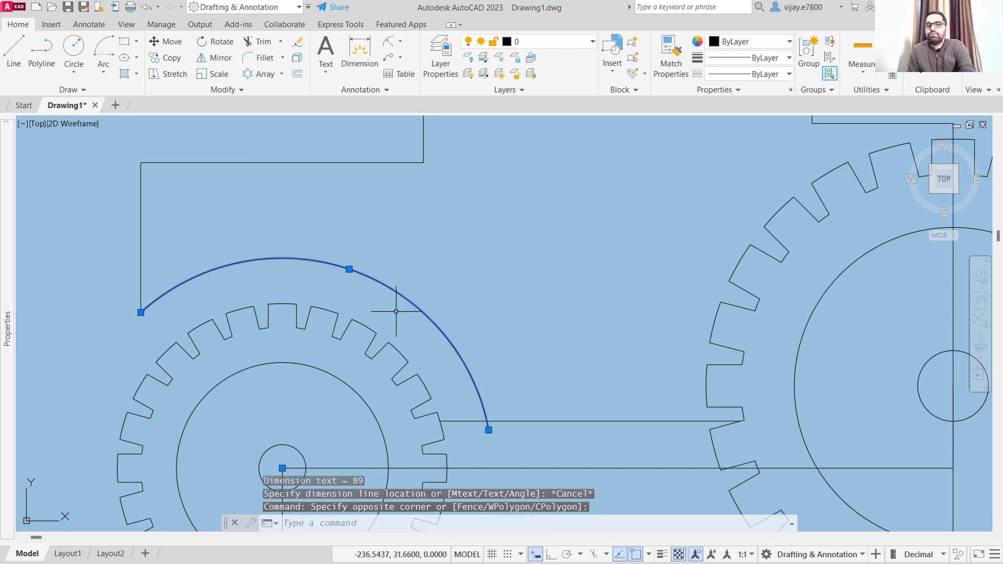
key(Delete)
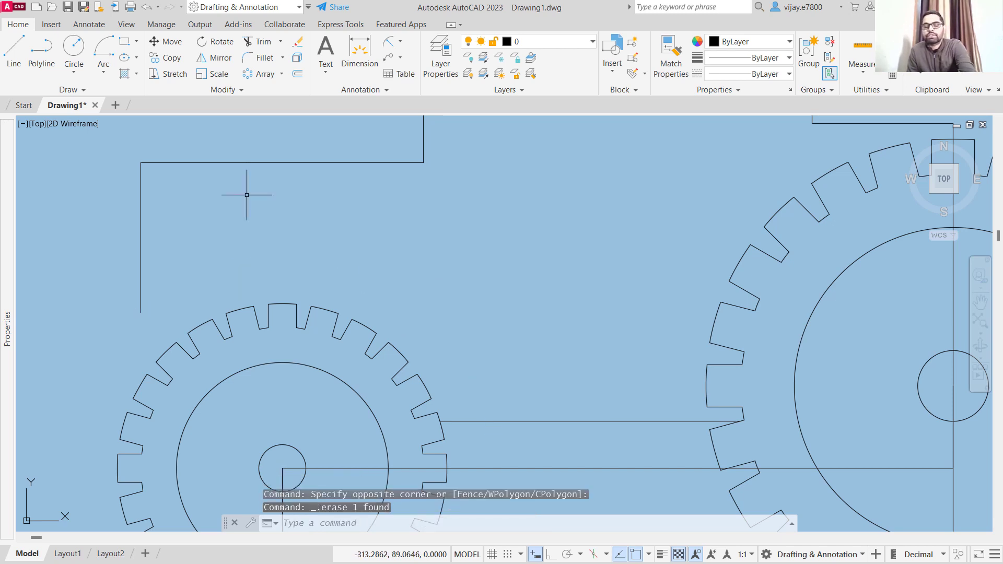
Draw a circle of radius 80 centred on the small gear.
click(74, 50)
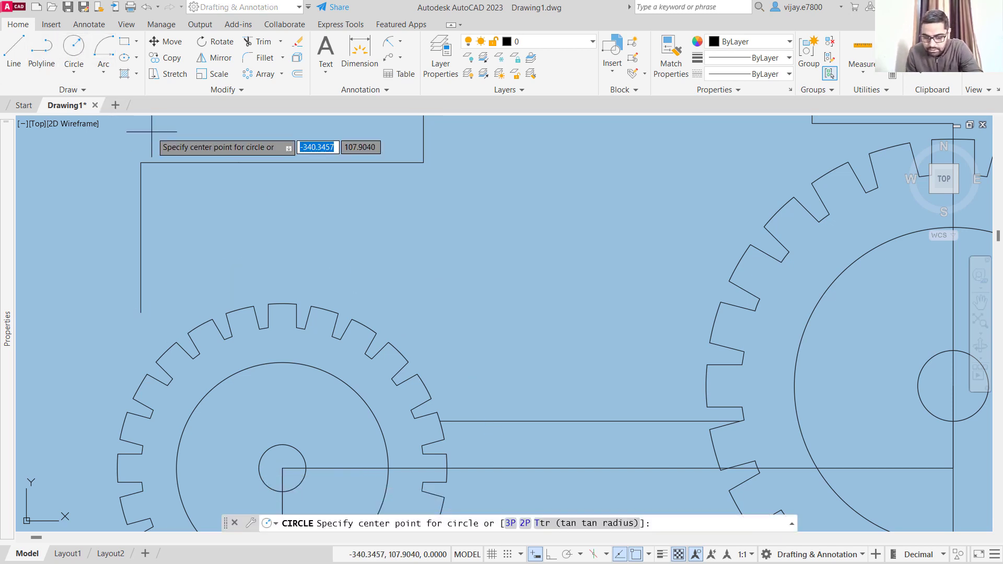
scroll(152, 132, down, 2)
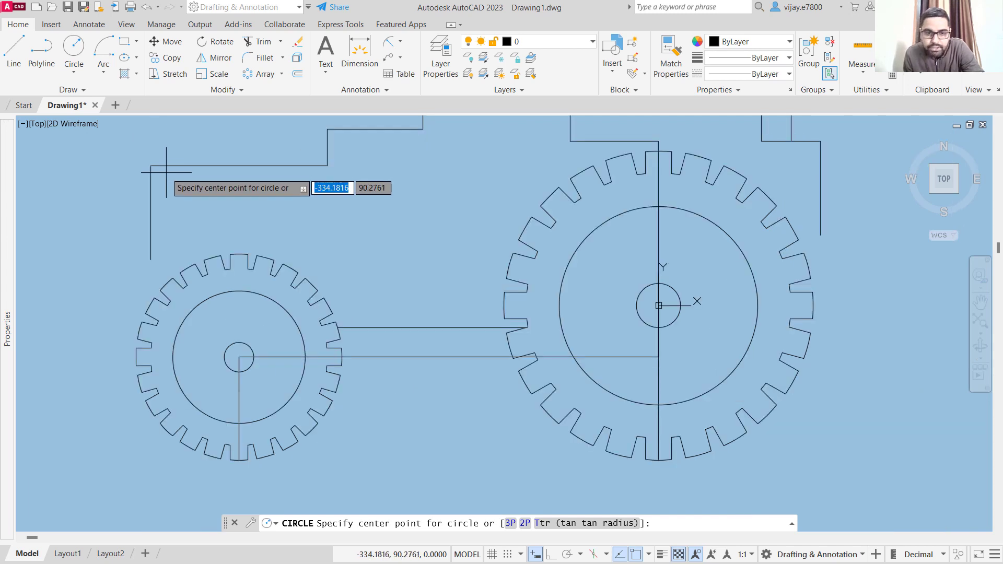
click(239, 357)
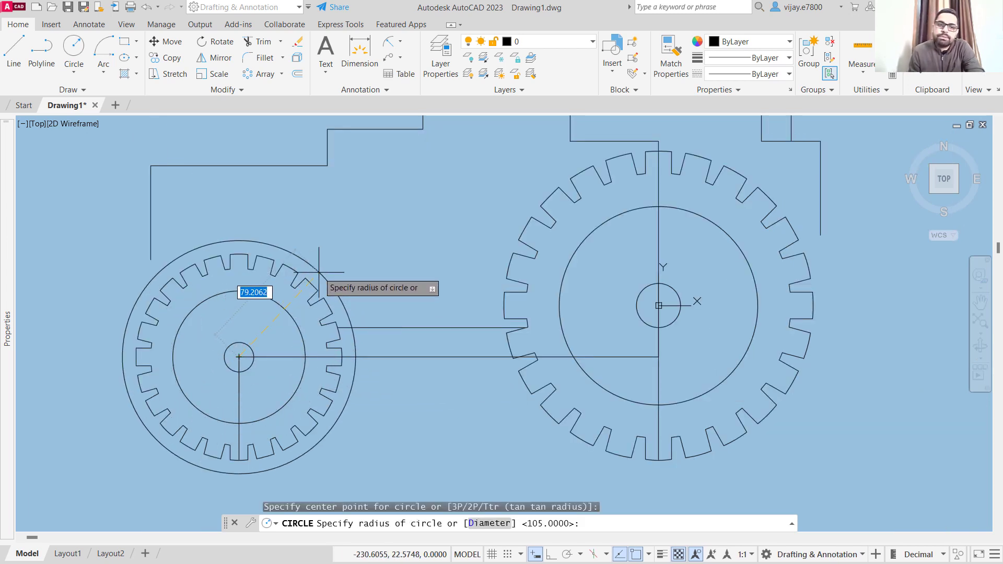
text(80)
key(Return)
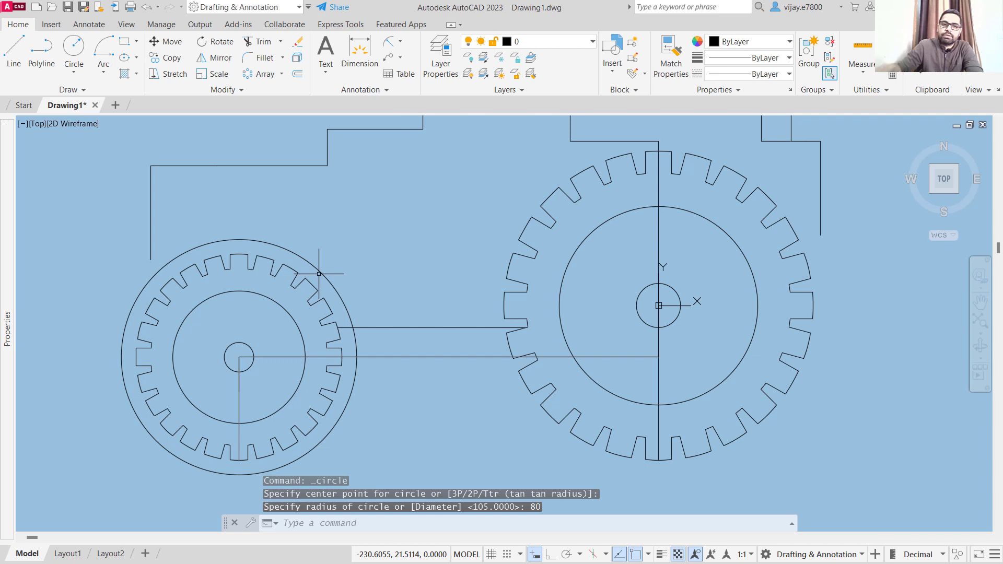
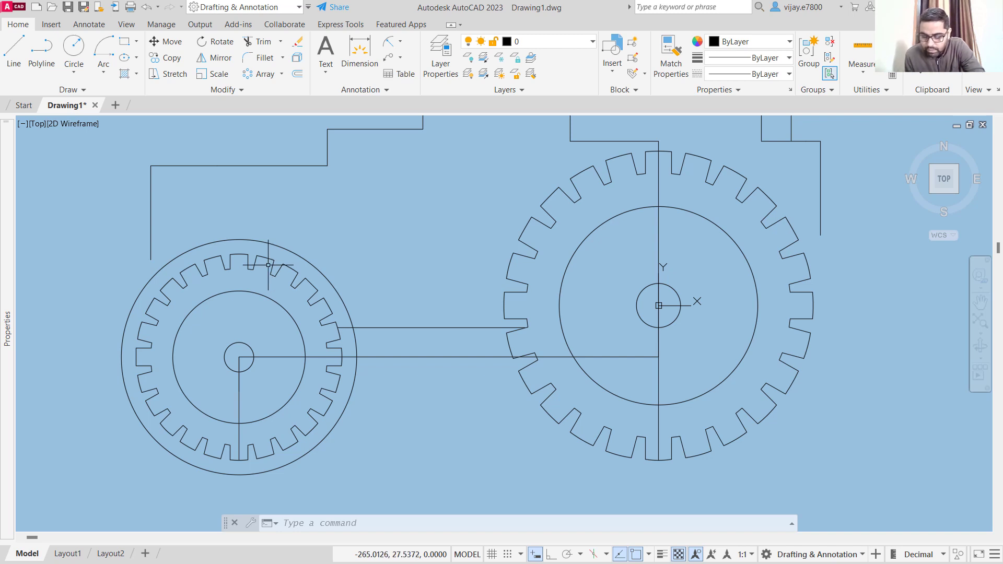
Start a line where the new circle crosses the offset line, running 37.54 along that line and then 60 at 90°.
click(14, 49)
click(353, 327)
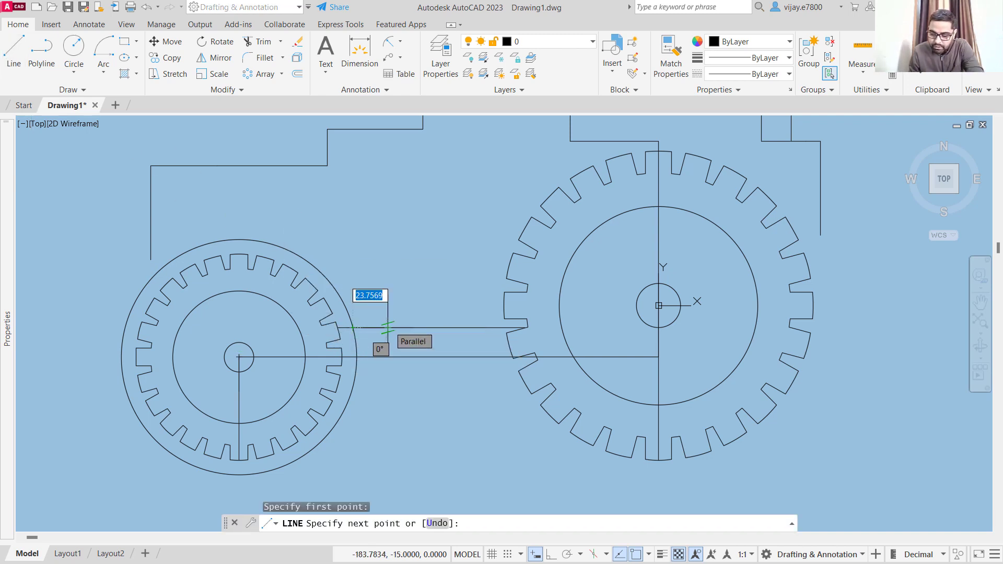
text(37)
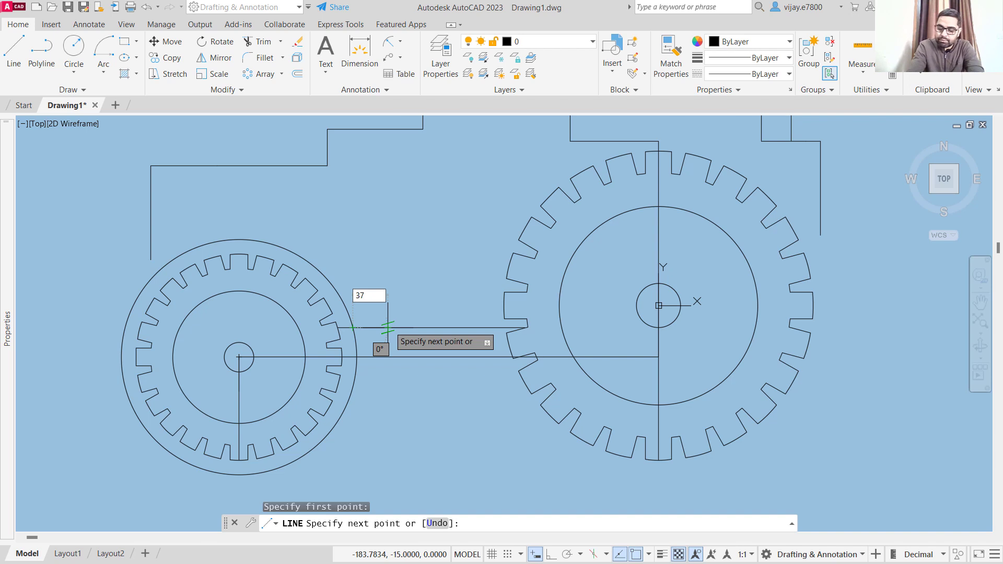
text(.54)
key(Return)
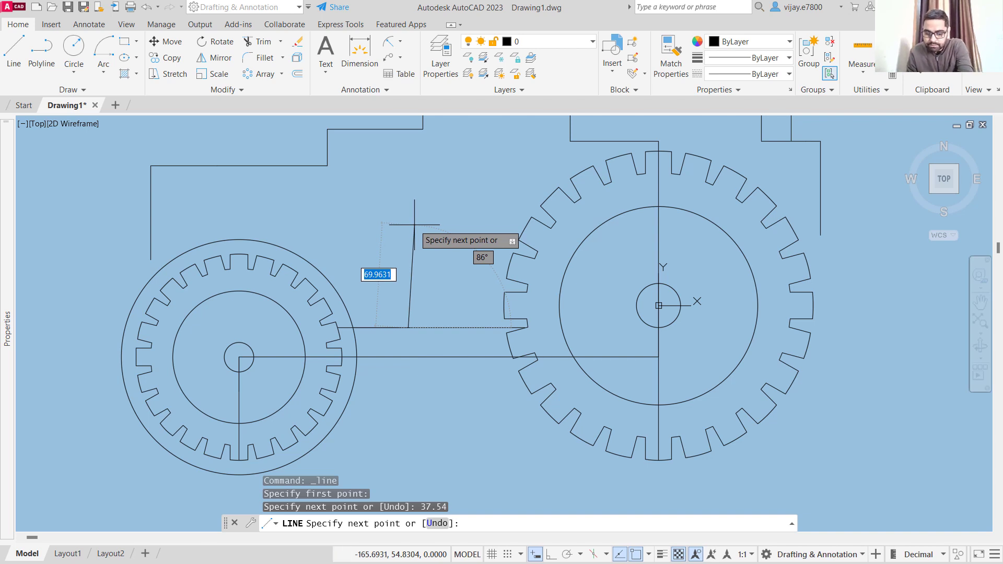
text(60)
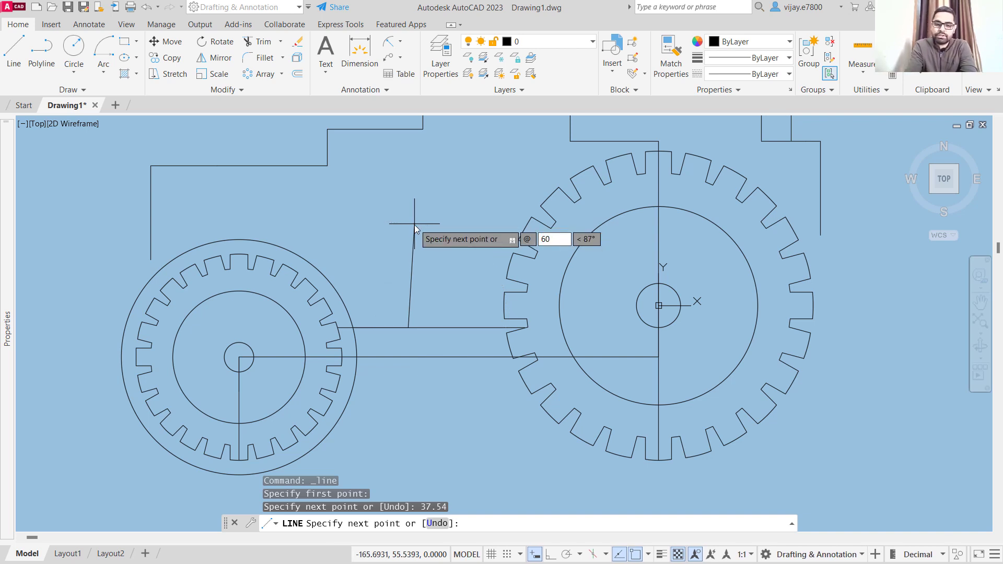
key(Tab)
text(90)
key(Return)
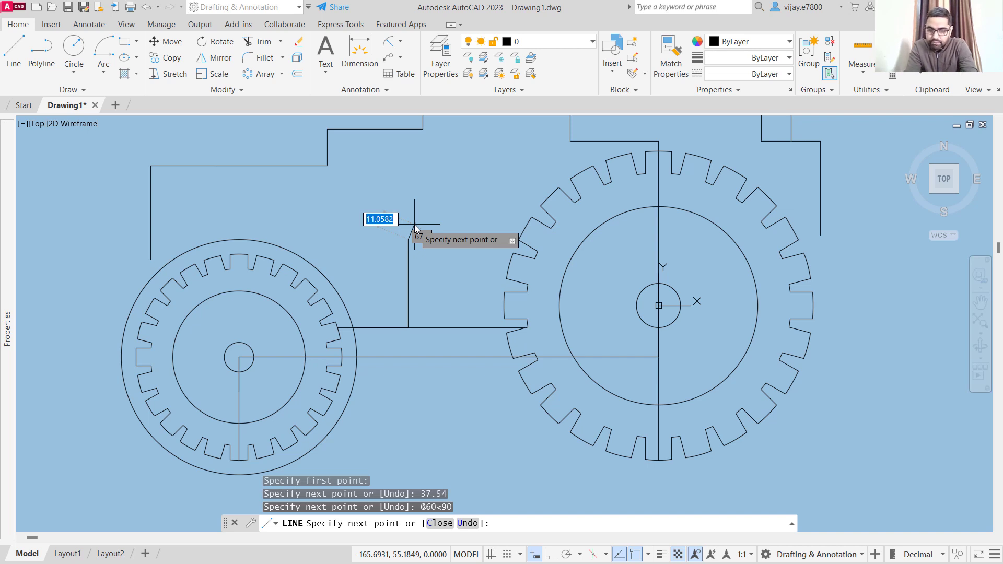
Continue the body outline with a segment of 25 at 0° and another of 75 at 90°.
text(@25)
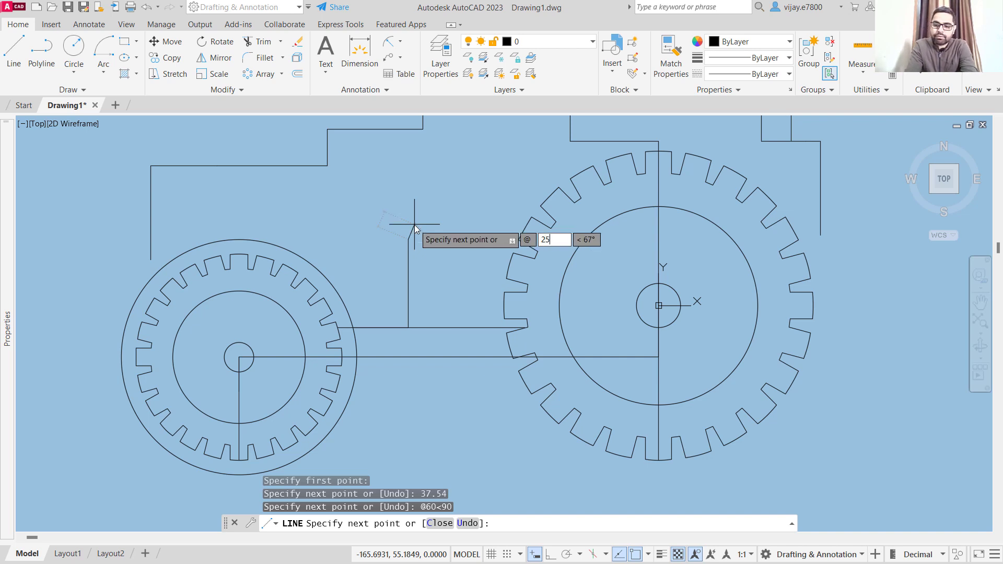
key(Tab)
text(0)
key(Return)
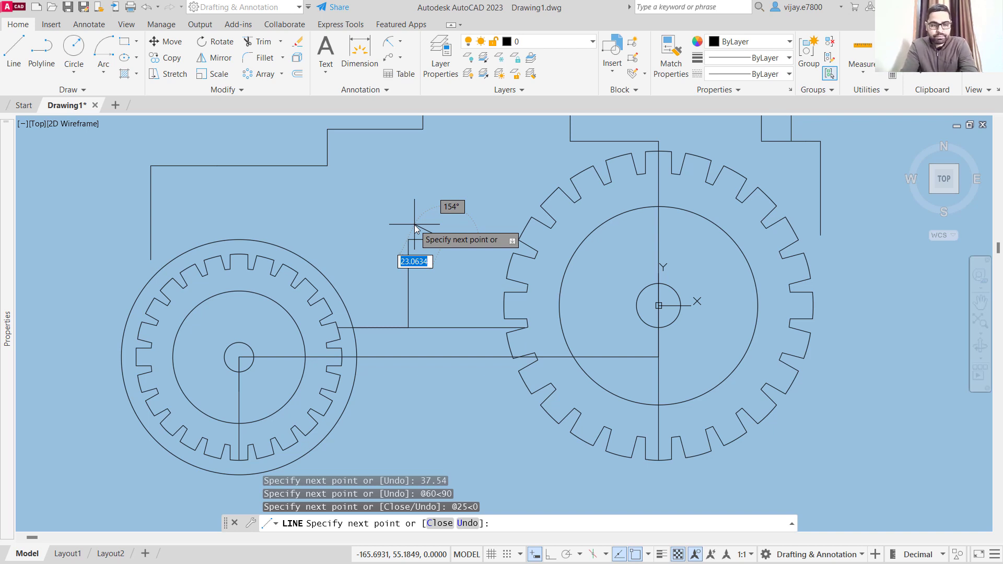
text(@75)
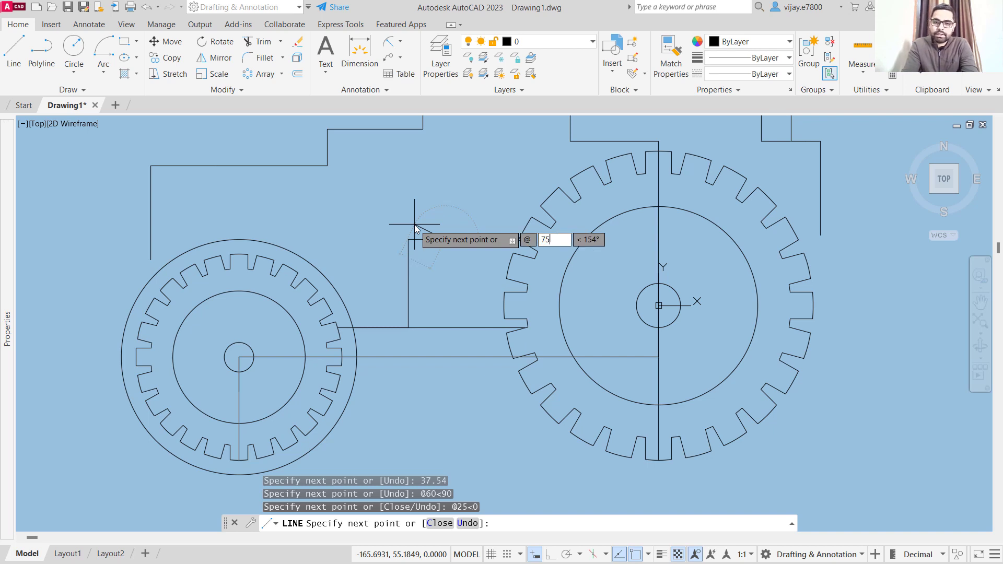
key(Tab)
text(90)
key(Return)
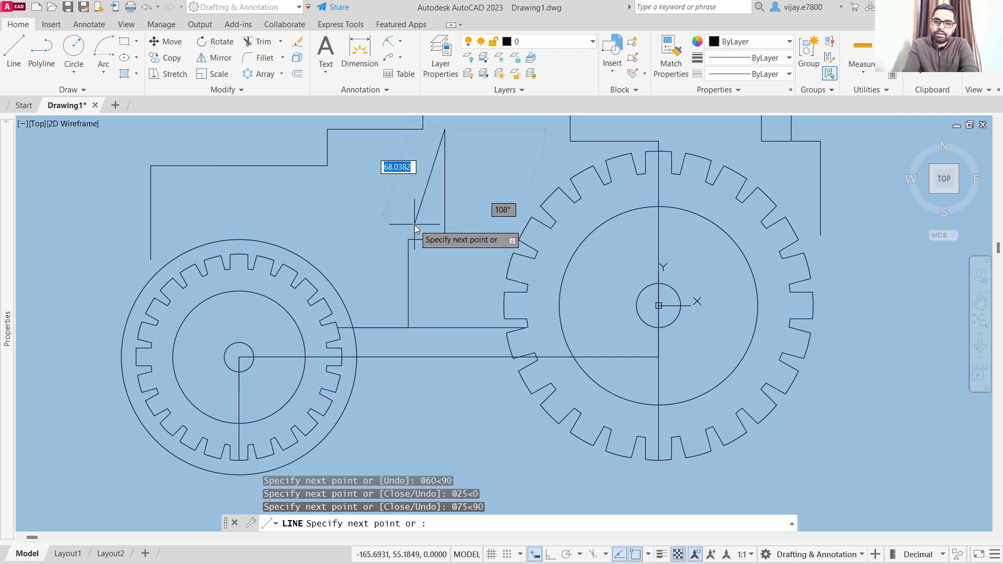
Close the upper end of the body outline with a segment of 15 at 180° and end the line.
text(@)
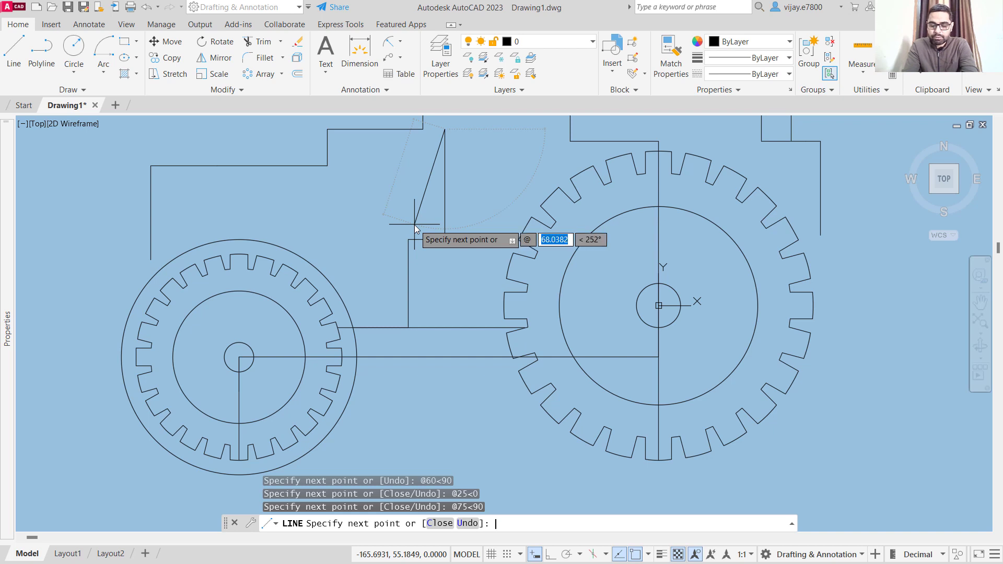
text(15)
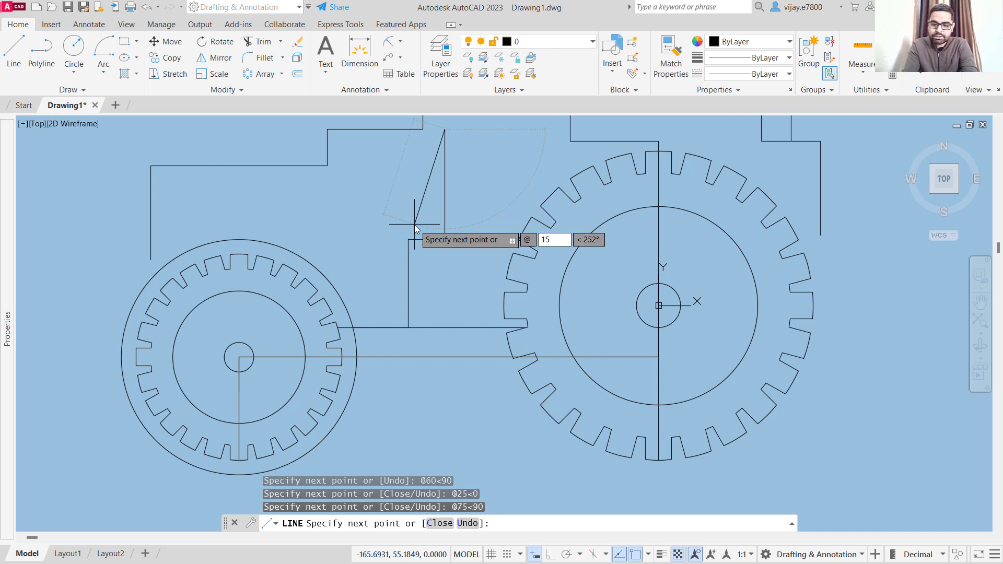
key(Tab)
text(1)
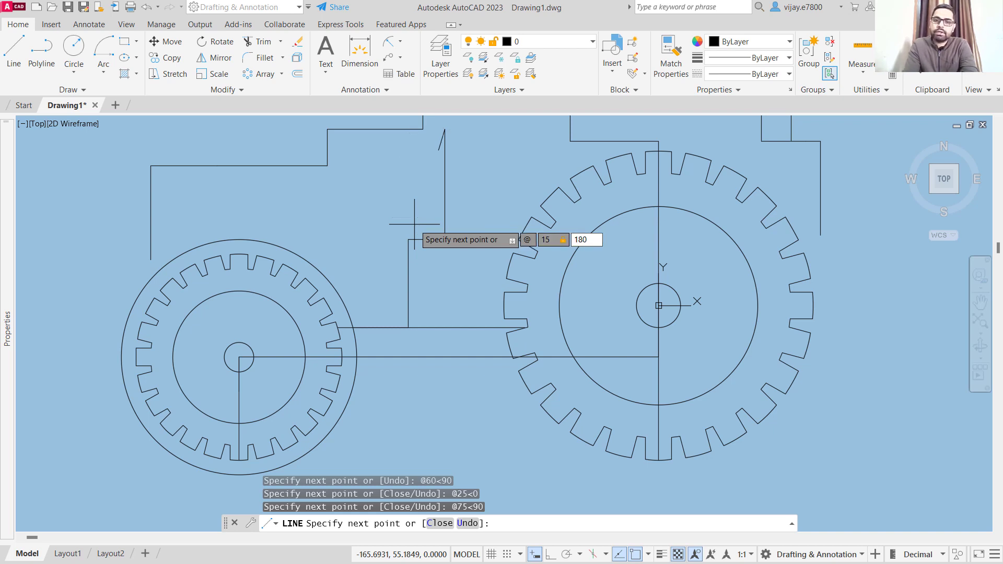
text(80)
key(Return)
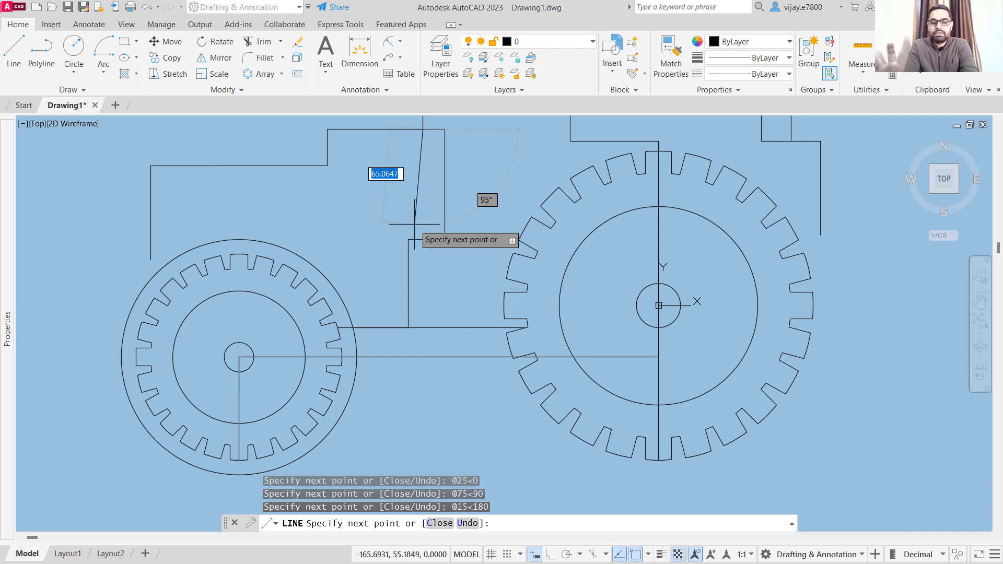
key(Escape)
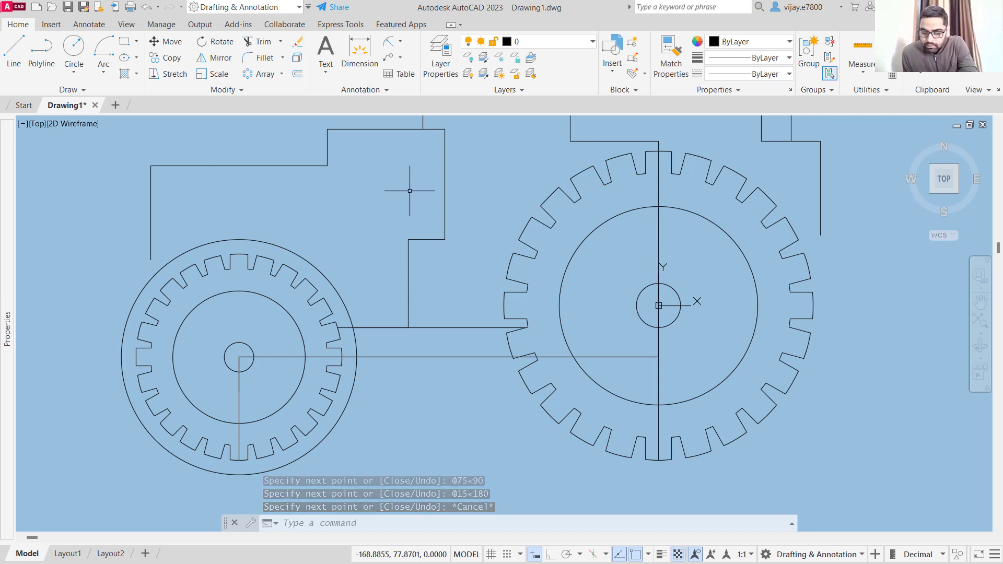
Draw a line of 37.5 at 90° from the lower corner of the body's 75-unit vertical edge.
click(13, 52)
click(444, 240)
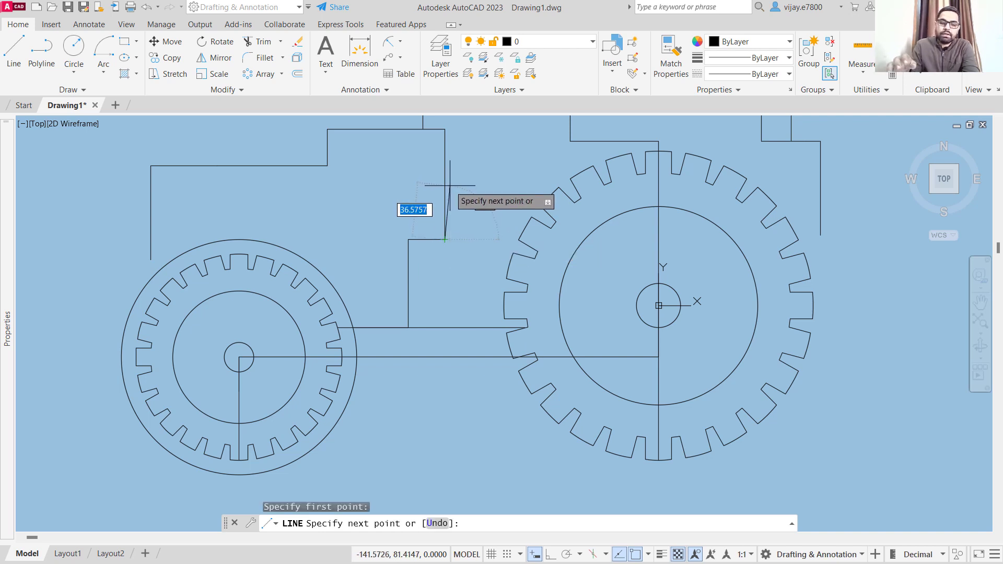
text(@)
text(37.5)
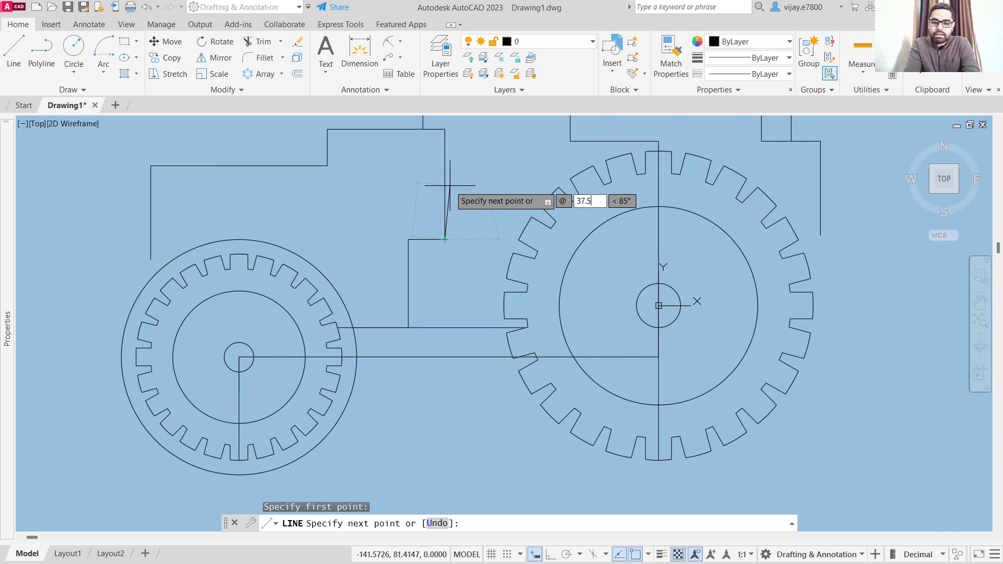
key(Tab)
text(90)
key(Return)
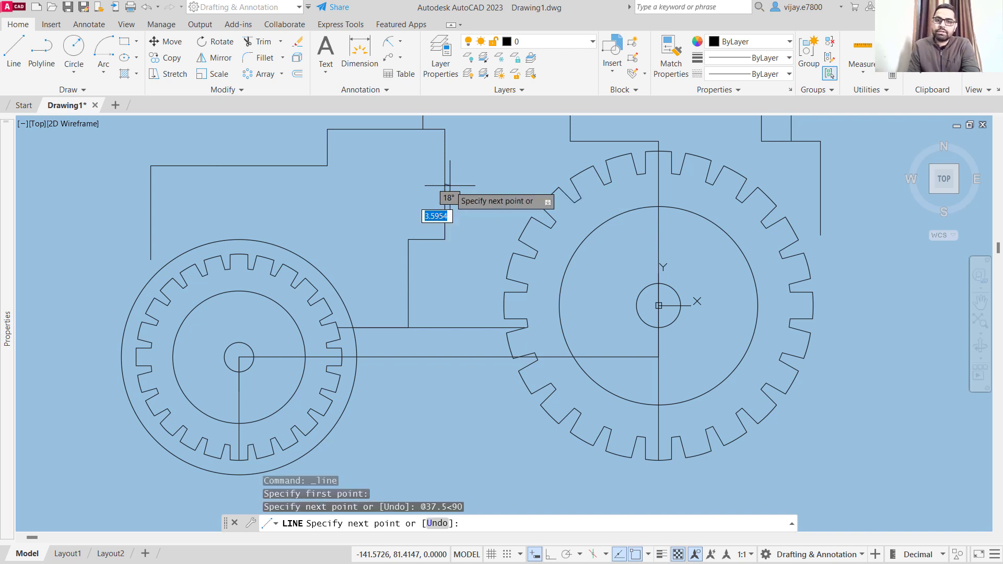
Continue from the midpoint of that edge with a steering column line of 120 at 60° and end the line.
middle_drag(500, 159, 375, 345)
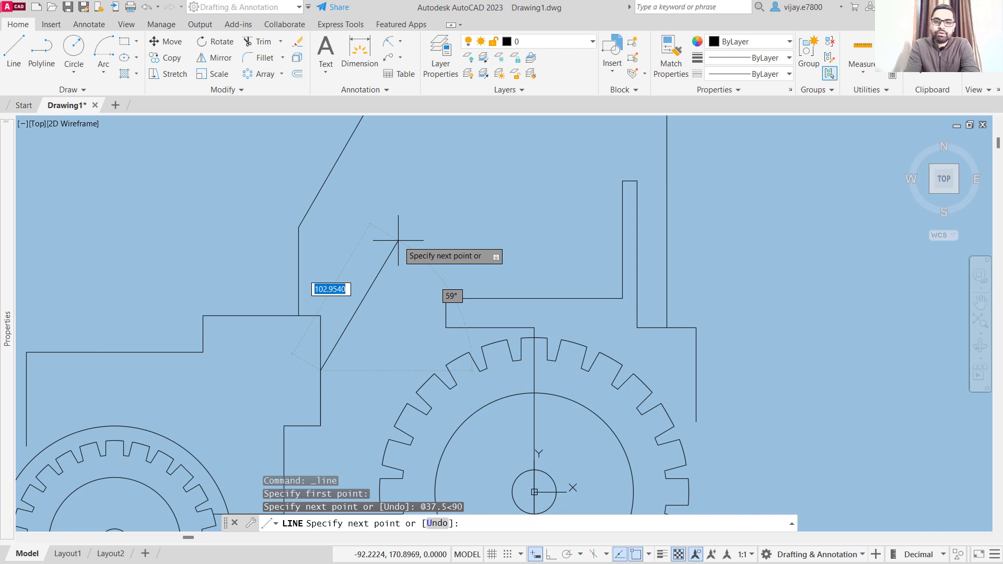
key(Tab)
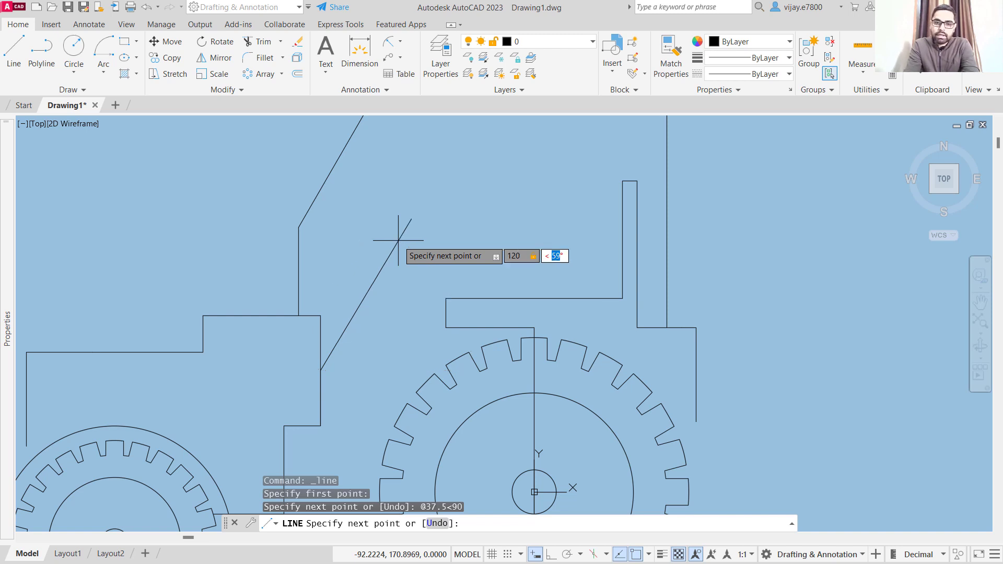
text(60)
key(Return)
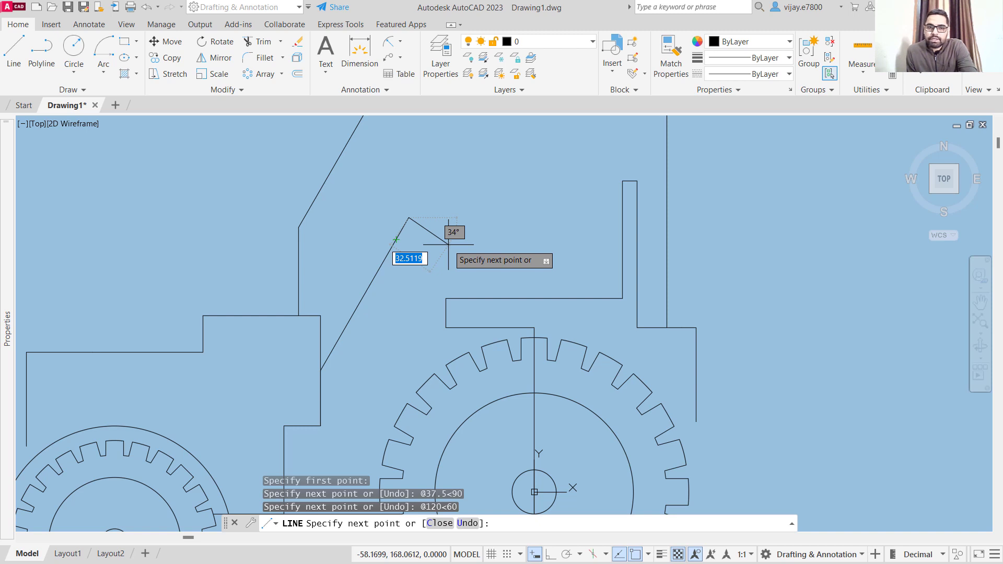
text(#)
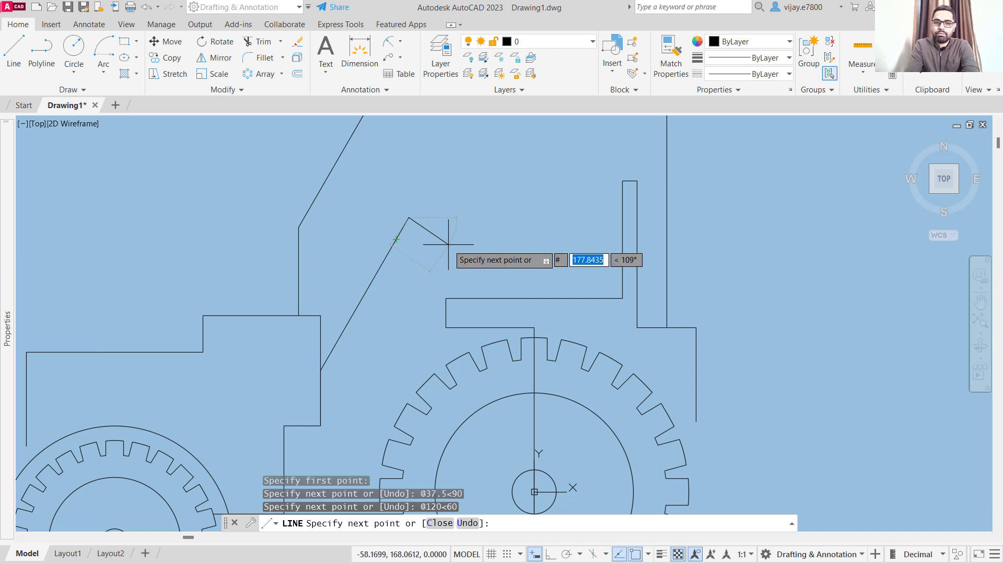
key(Escape)
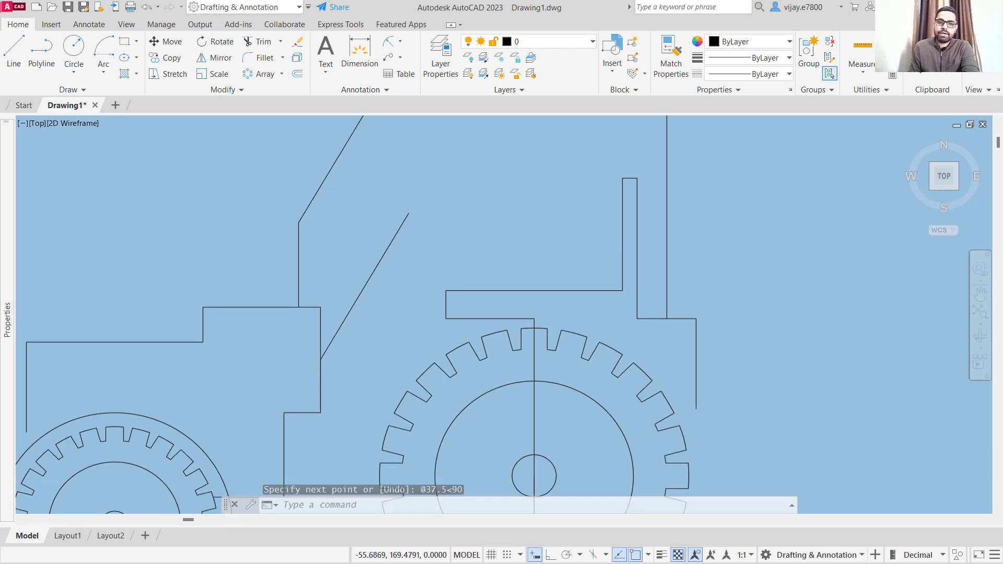
Draw one half of the steering wheel as a line of 30 at -30° from the column's upper end.
click(11, 62)
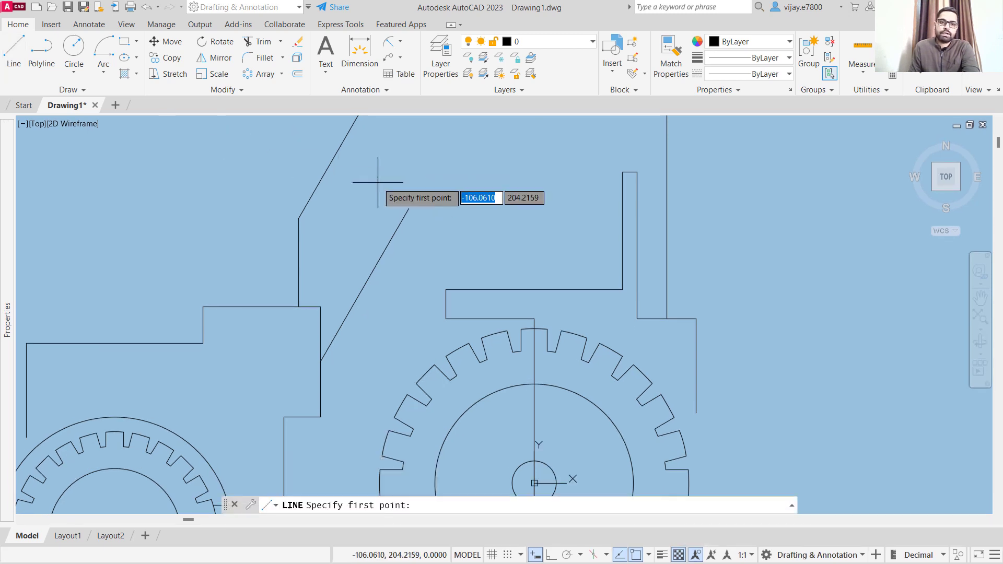
click(409, 209)
text(@30<-30)
key(Return)
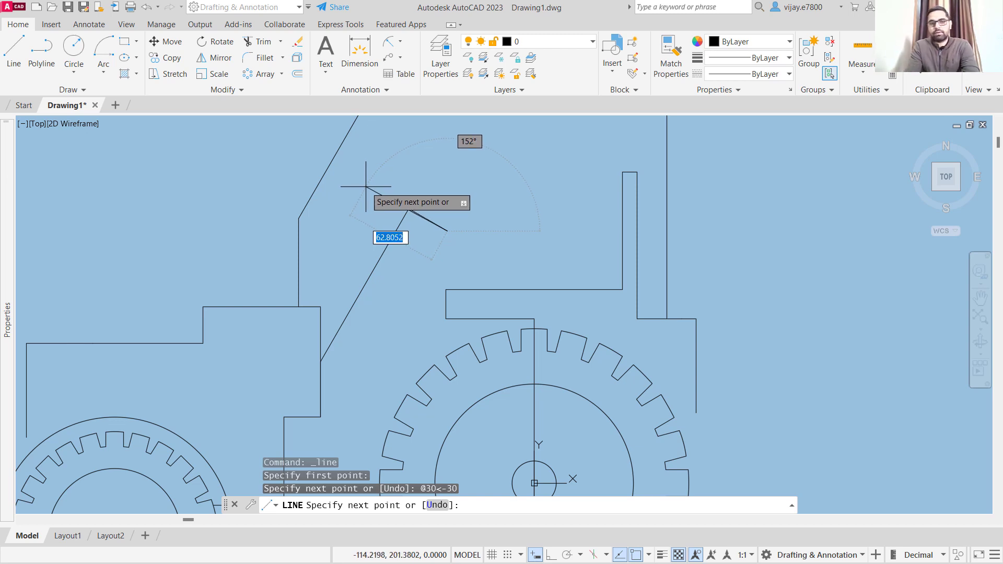
key(Escape)
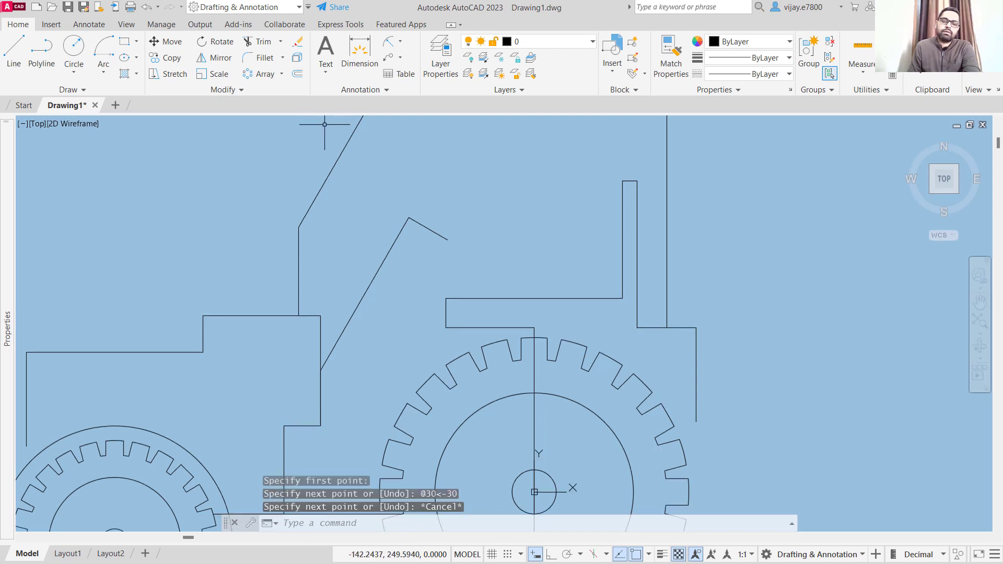
Draw the other half of the steering wheel as a line of 30 at 150° from the column's upper end.
click(14, 50)
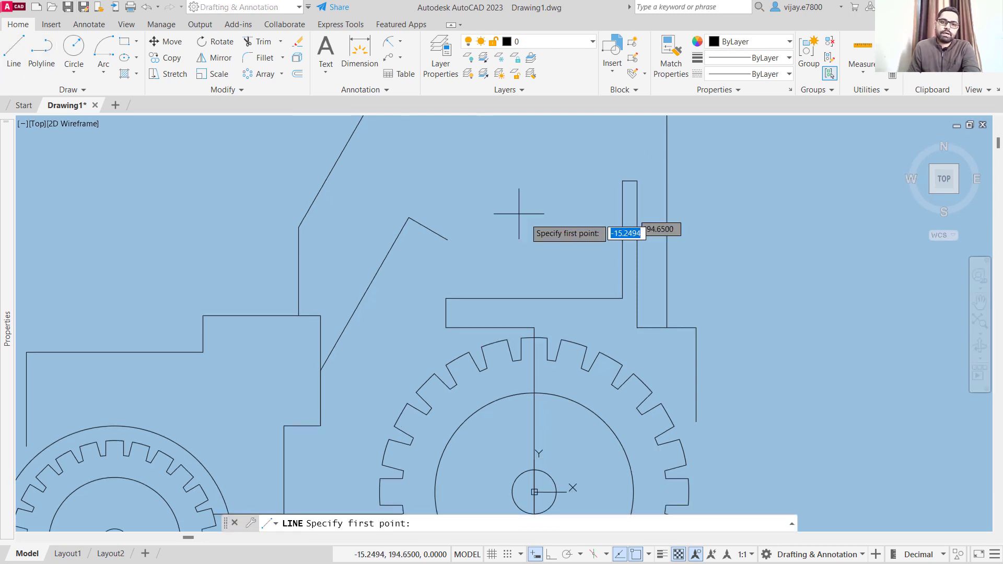
click(408, 219)
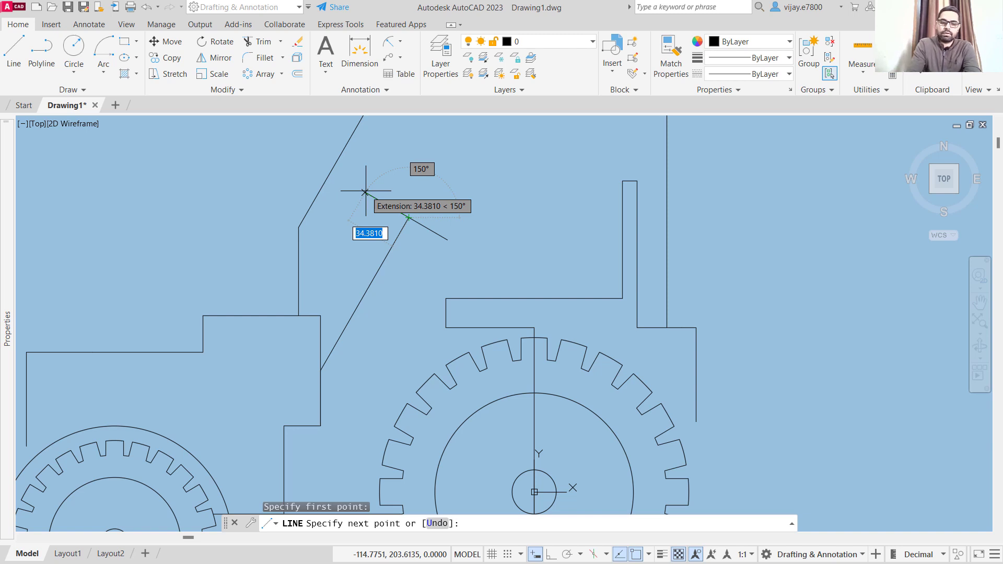
text(30)
key(Tab)
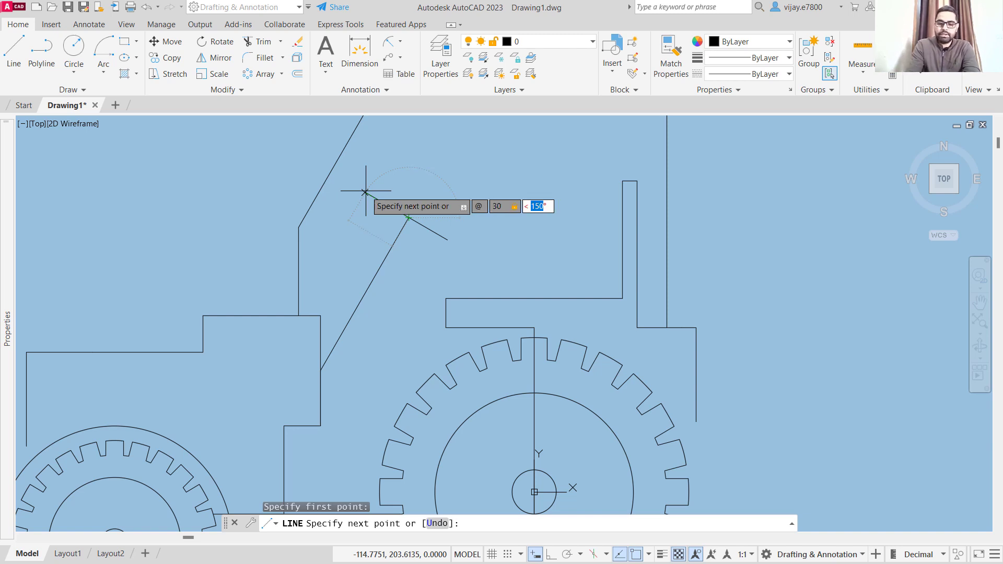
text(150)
key(Return)
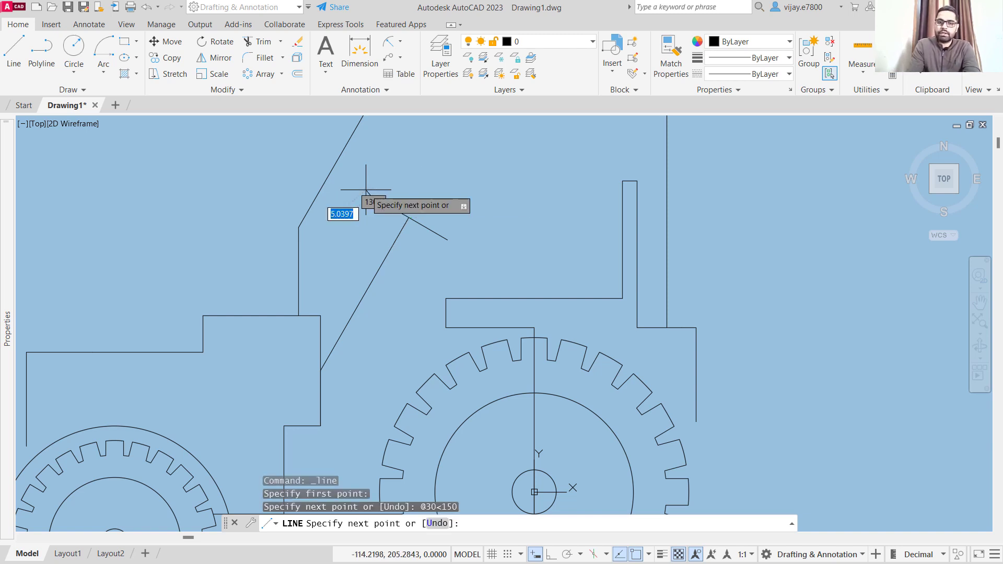
key(Escape)
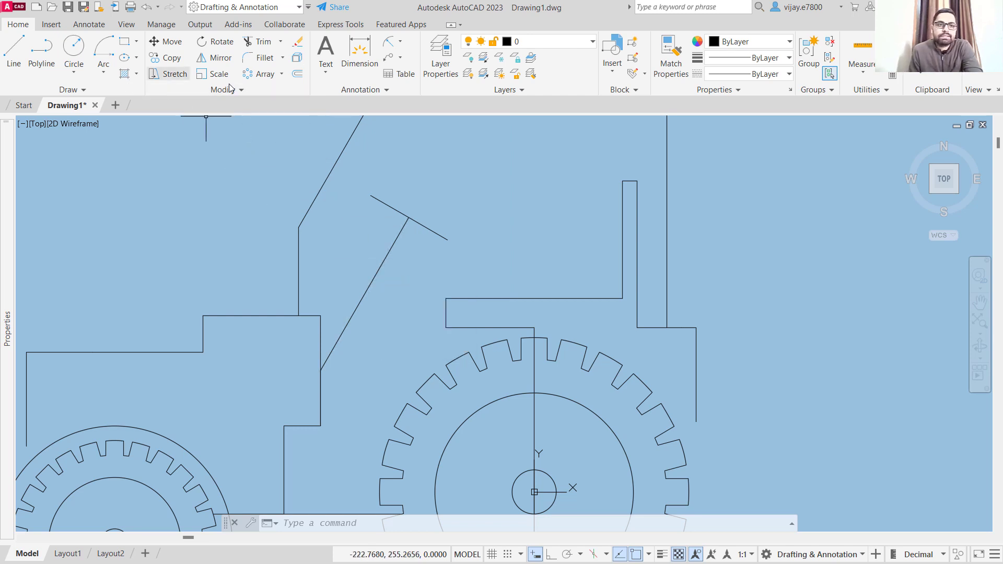
Offset the steering column line by 5 to both sides.
click(297, 75)
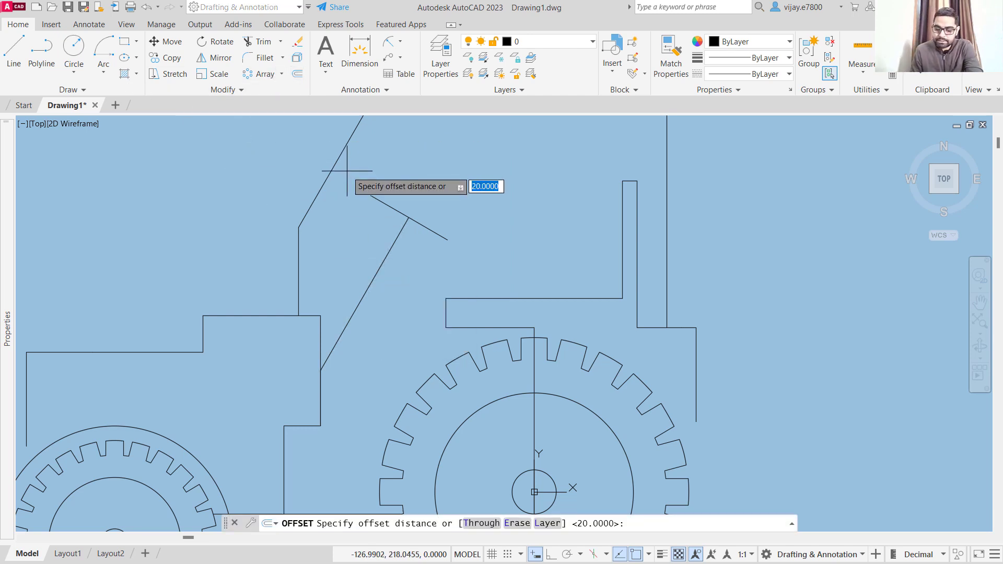
text(5)
key(Return)
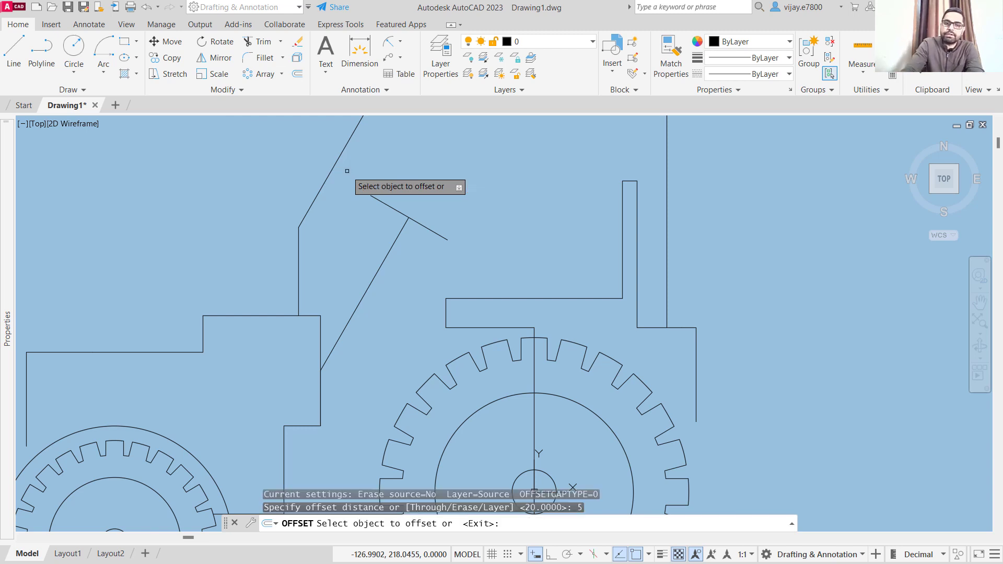
click(382, 264)
click(387, 272)
click(378, 269)
click(368, 262)
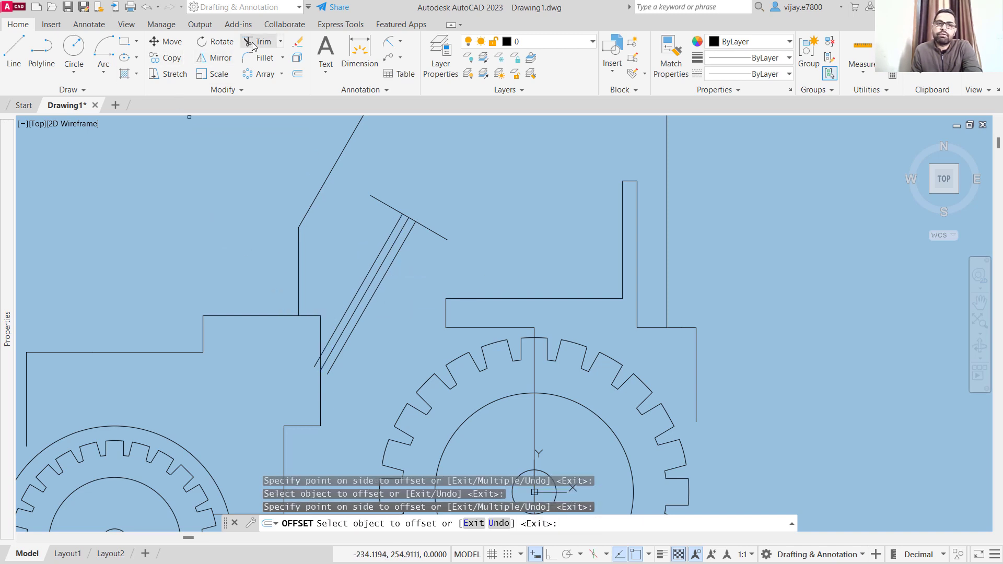
Extend the column's lower offset line to the body's vertical edge.
click(281, 42)
click(271, 87)
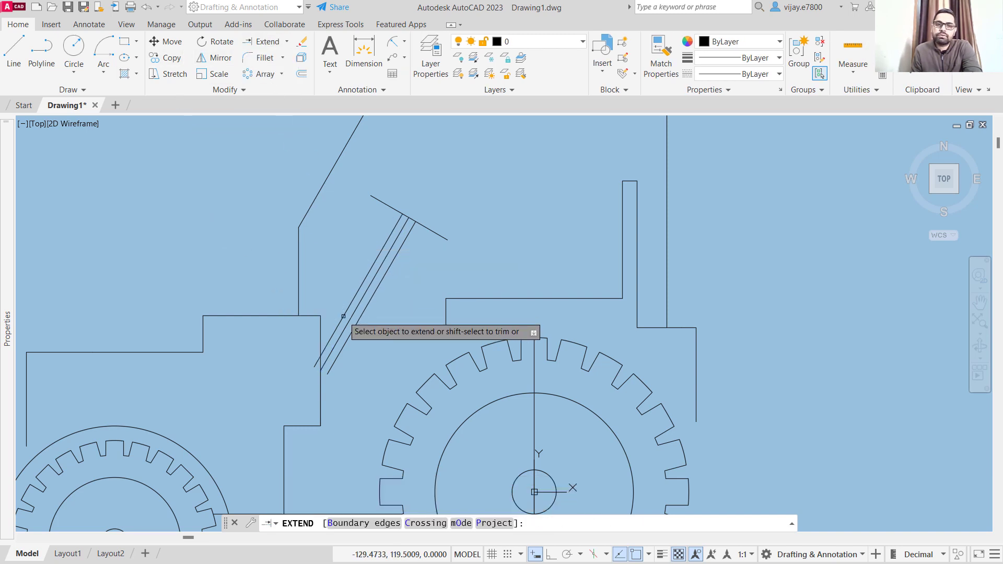
click(349, 337)
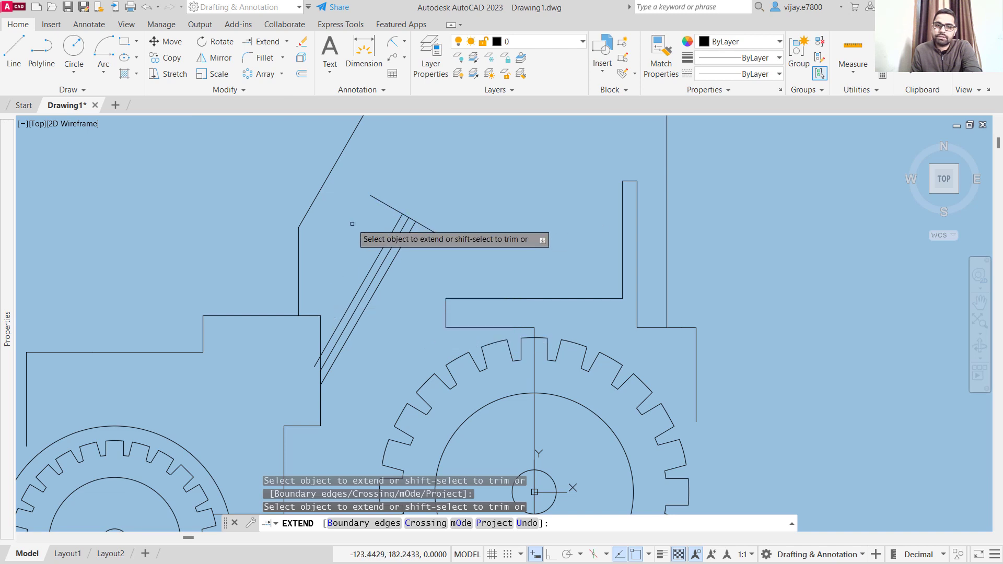
Trim away the column's centre line and the part of the upper offset line that crosses into the body.
click(286, 46)
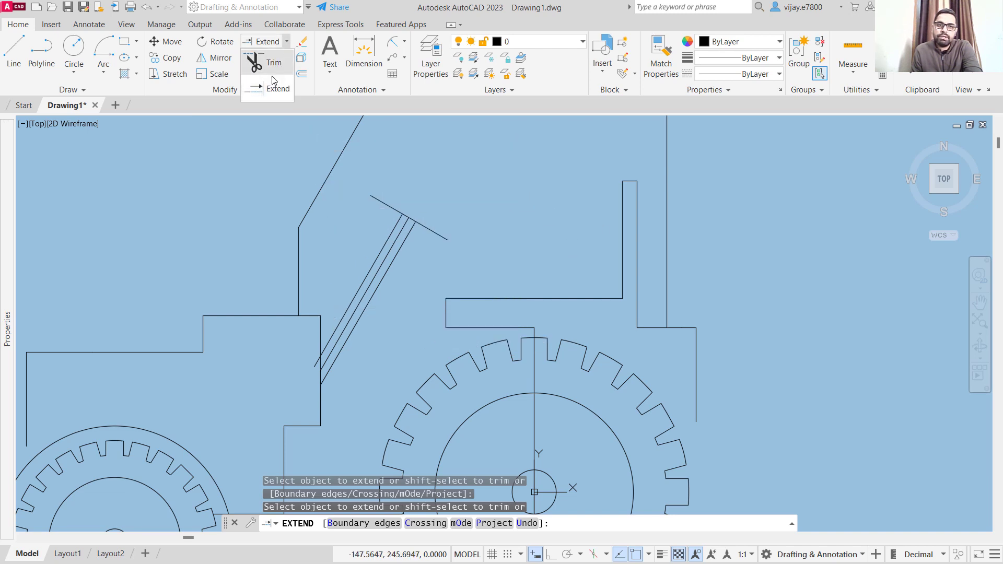
click(273, 62)
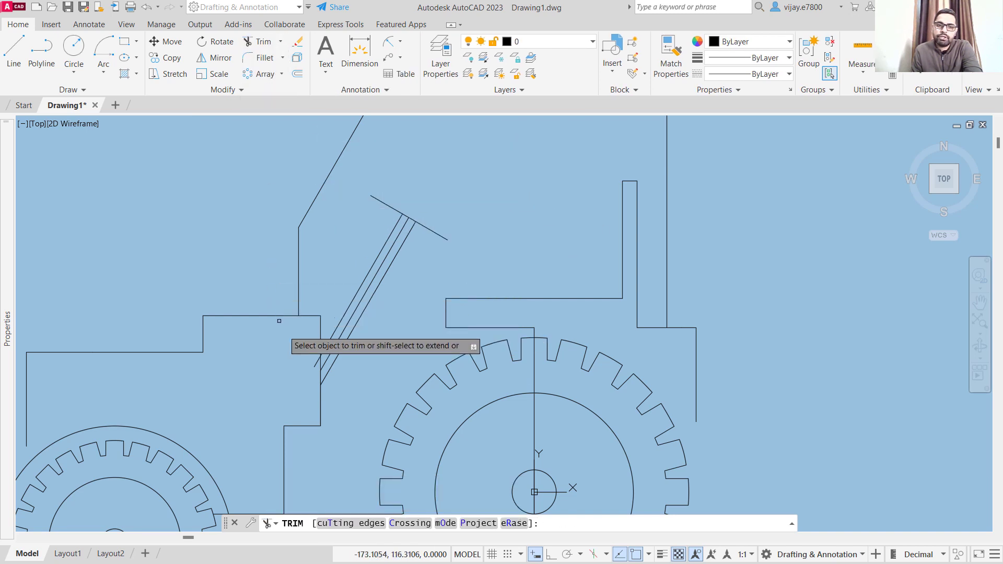
click(327, 359)
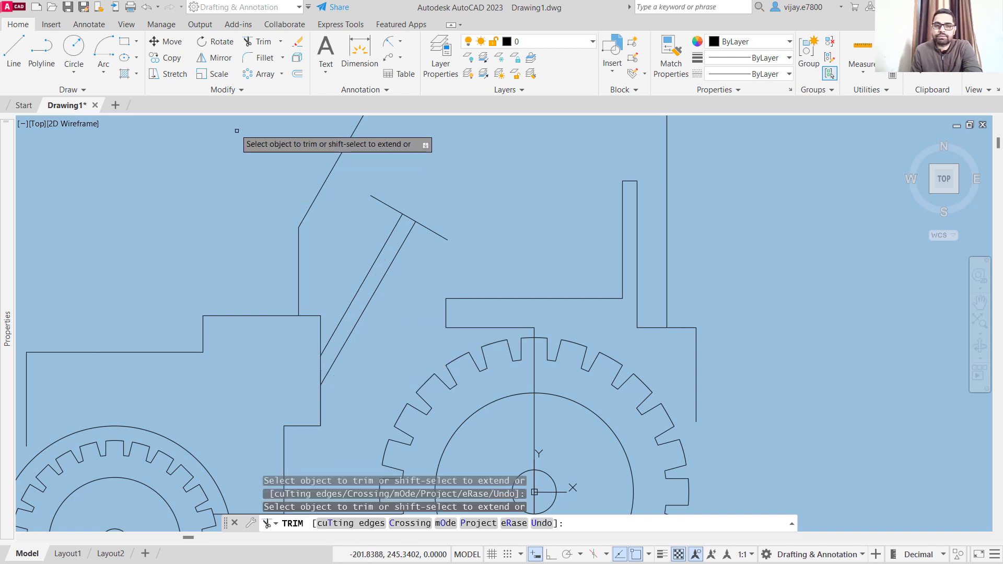
Offset both halves of the steering wheel line by 10 to the side away from the column.
click(297, 73)
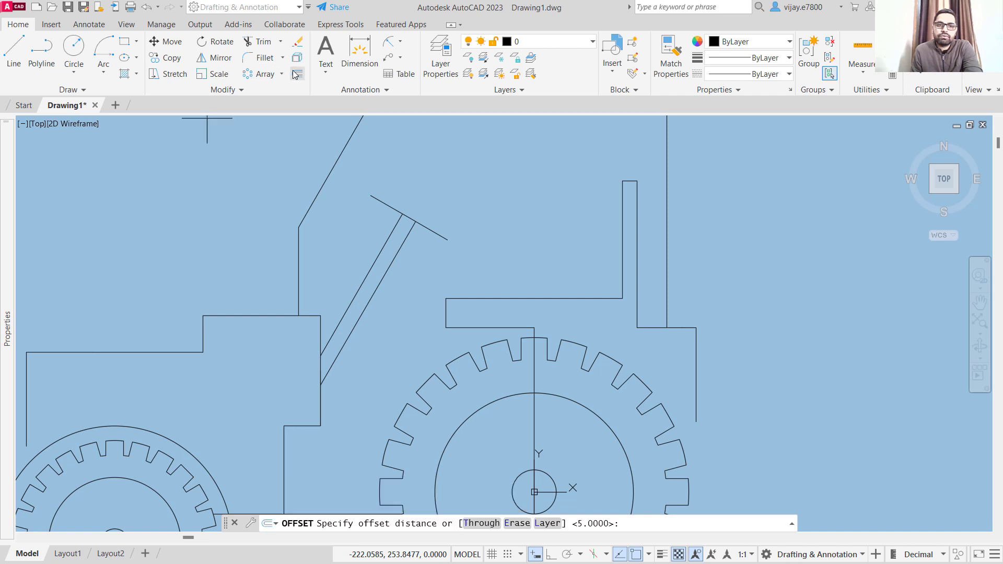
text(10)
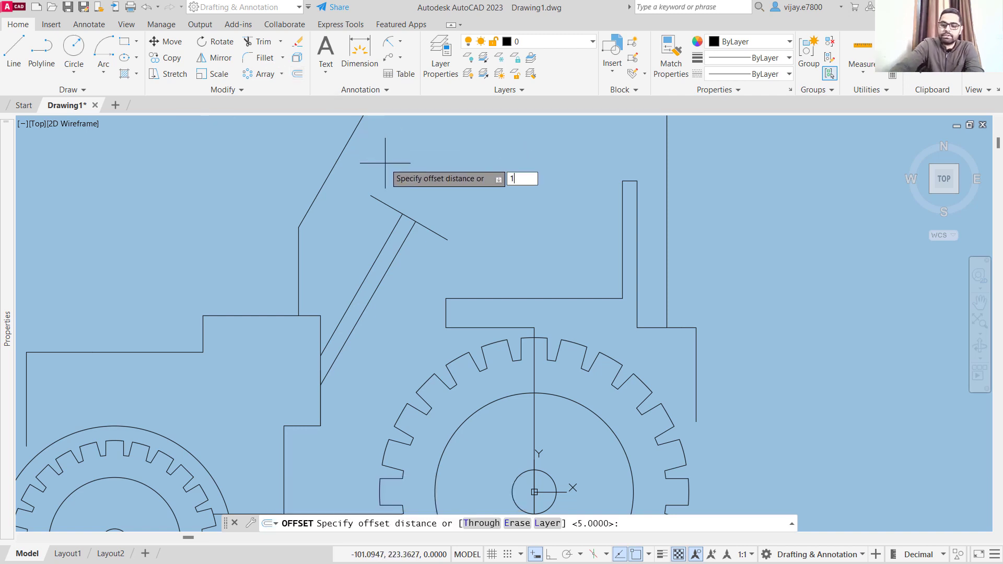
key(Return)
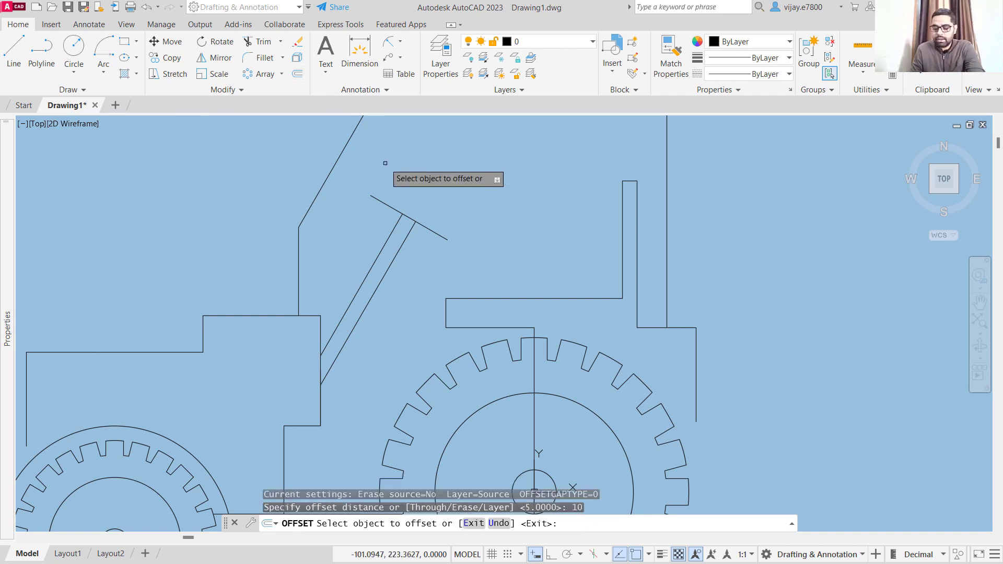
click(384, 203)
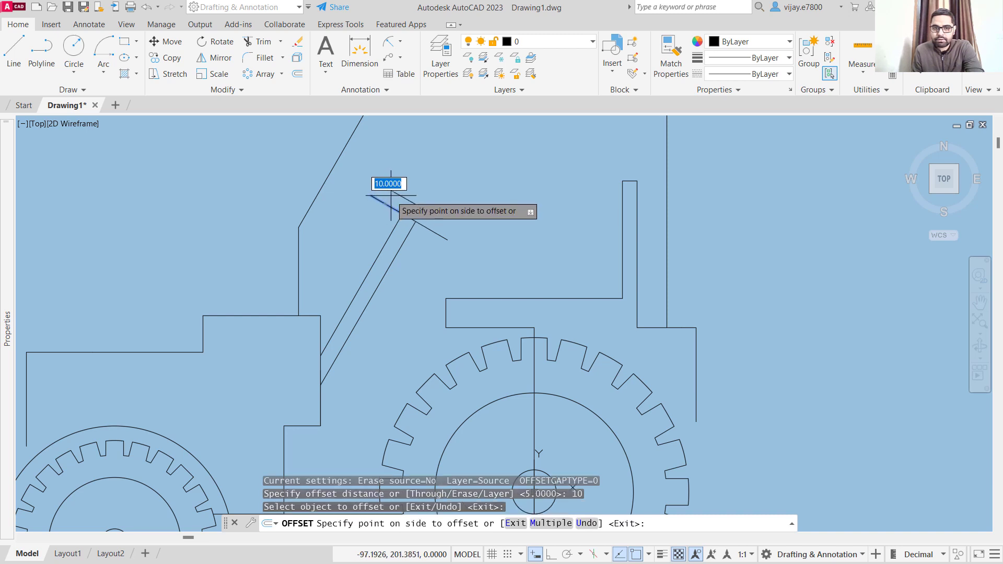
click(384, 183)
click(428, 229)
click(436, 217)
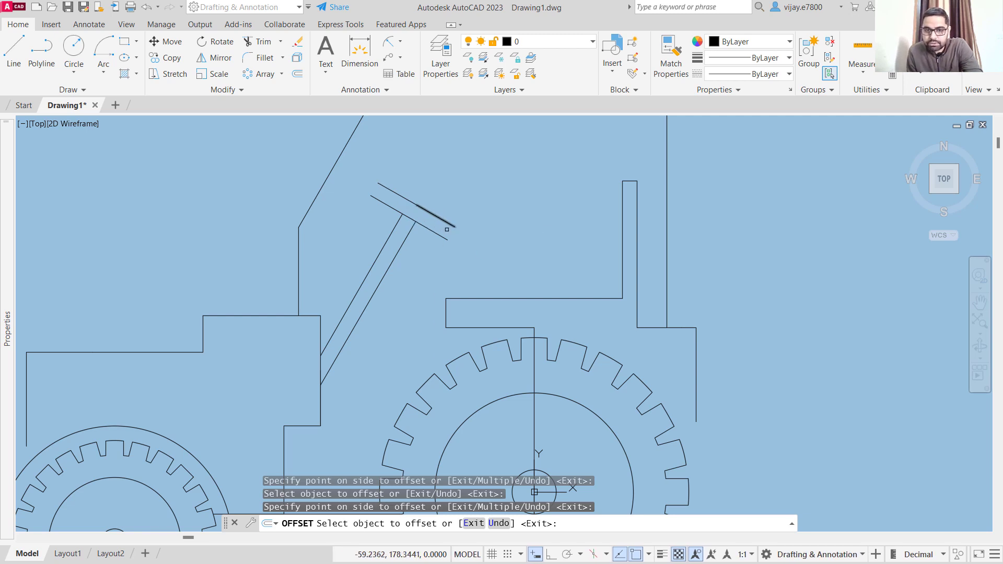
Offset the cab's rear, roof, slanted and front vertical lines outward by the same distance of 10.
click(665, 271)
click(683, 276)
scroll(596, 177, down, 3)
scroll(545, 236, up, 3)
middle_drag(545, 236, 524, 291)
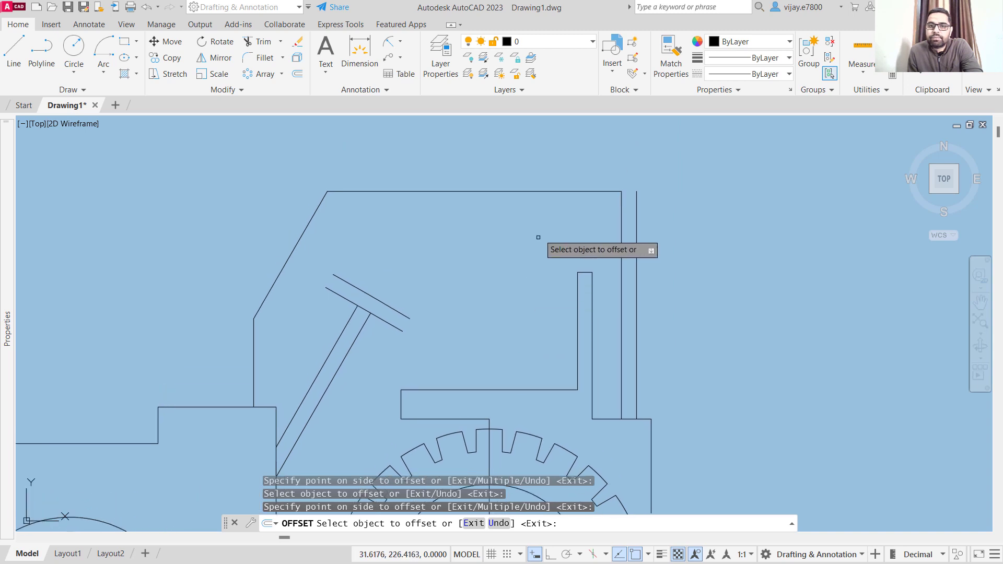
click(552, 192)
click(550, 180)
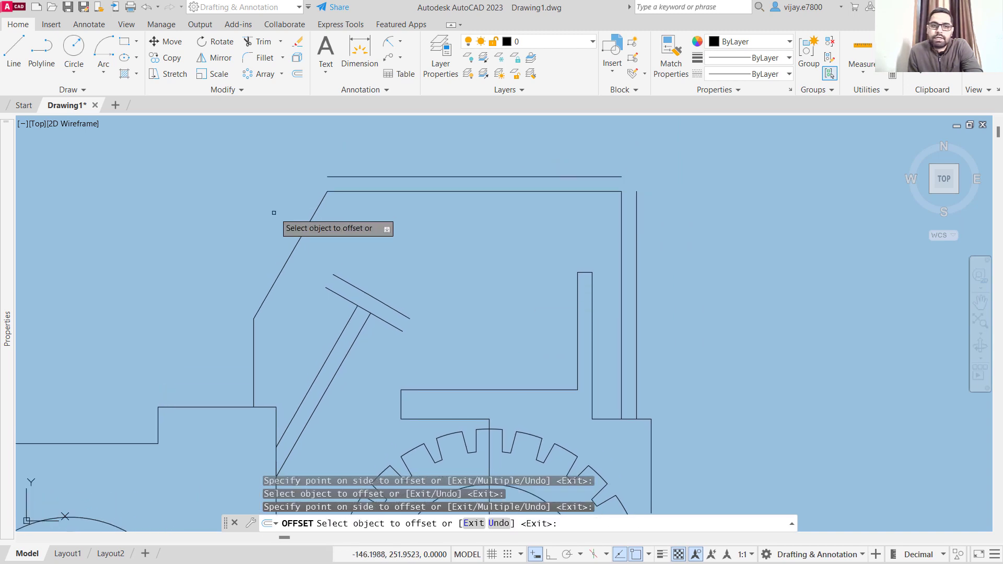
click(307, 227)
click(290, 225)
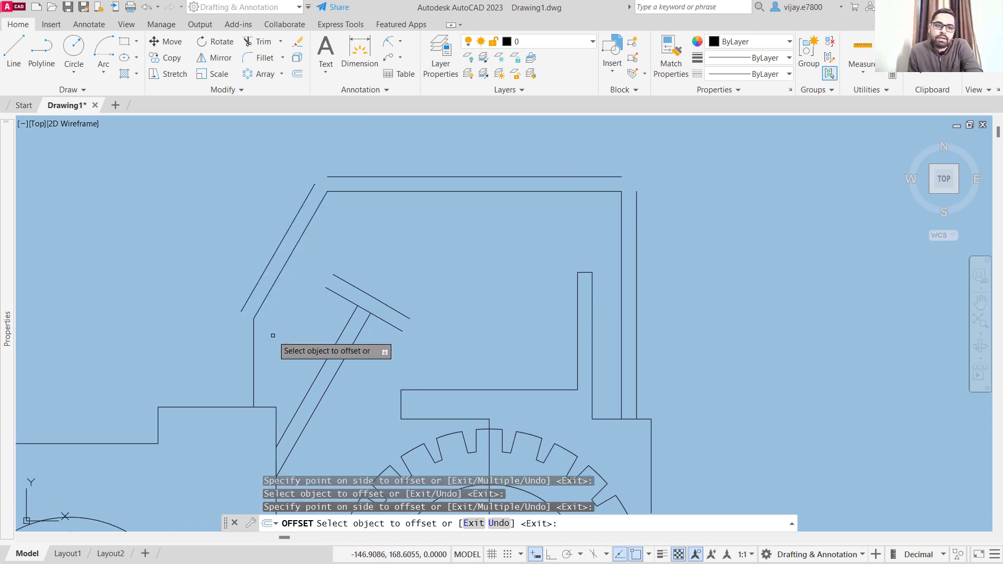
click(253, 336)
click(241, 338)
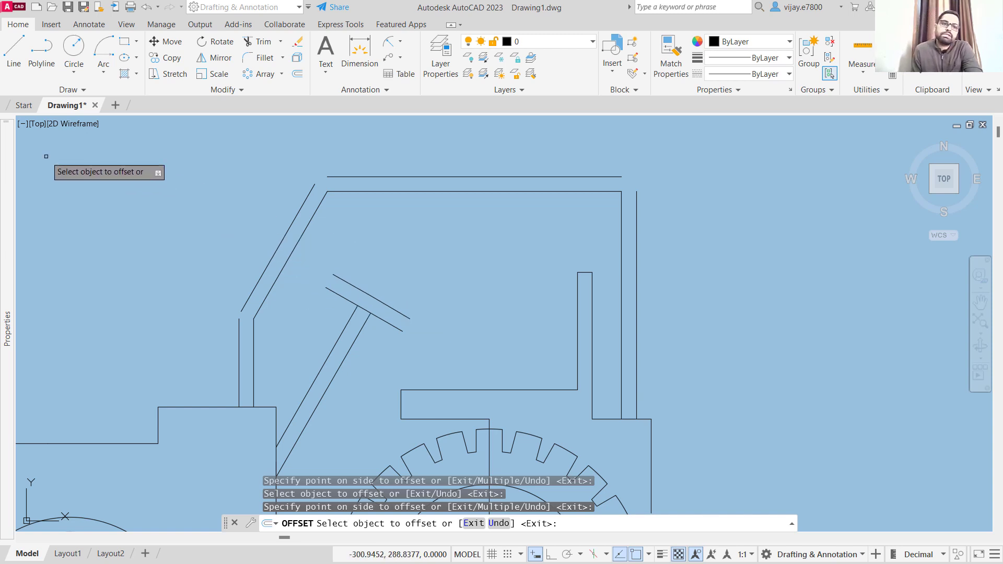
Extend the outer slanted and front vertical cab lines until they meet, and trim the slanted line below their corner.
click(281, 41)
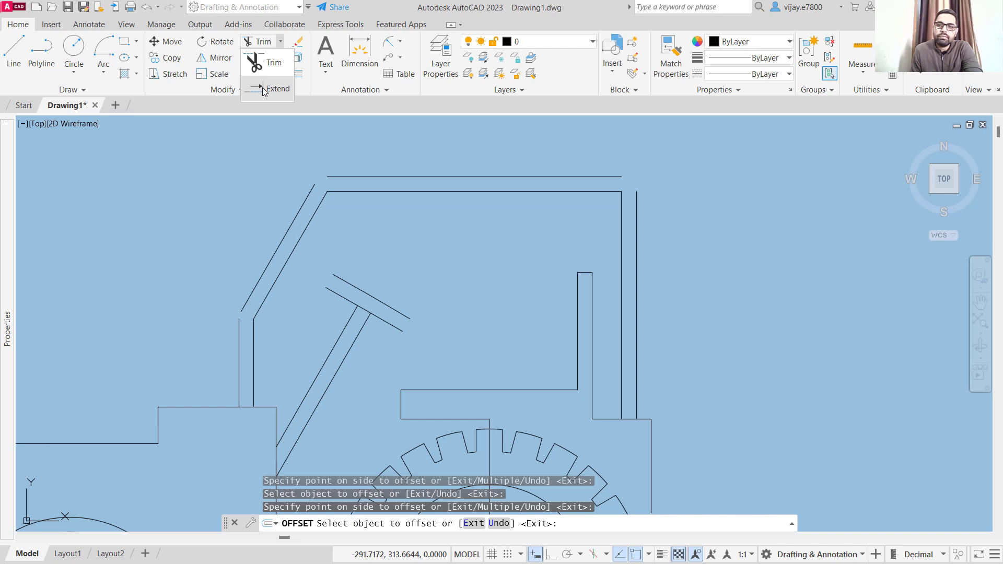
click(271, 89)
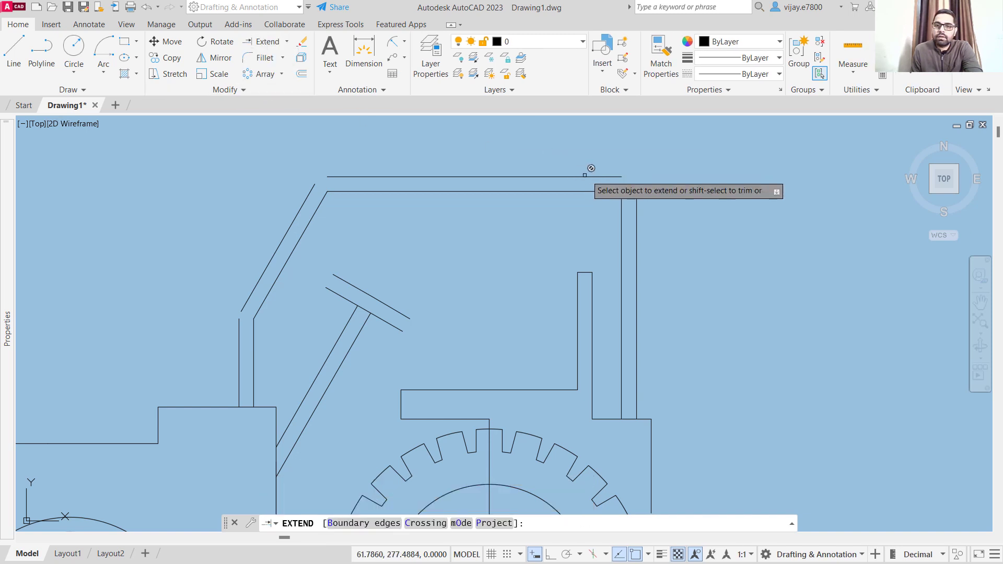
click(250, 297)
click(240, 329)
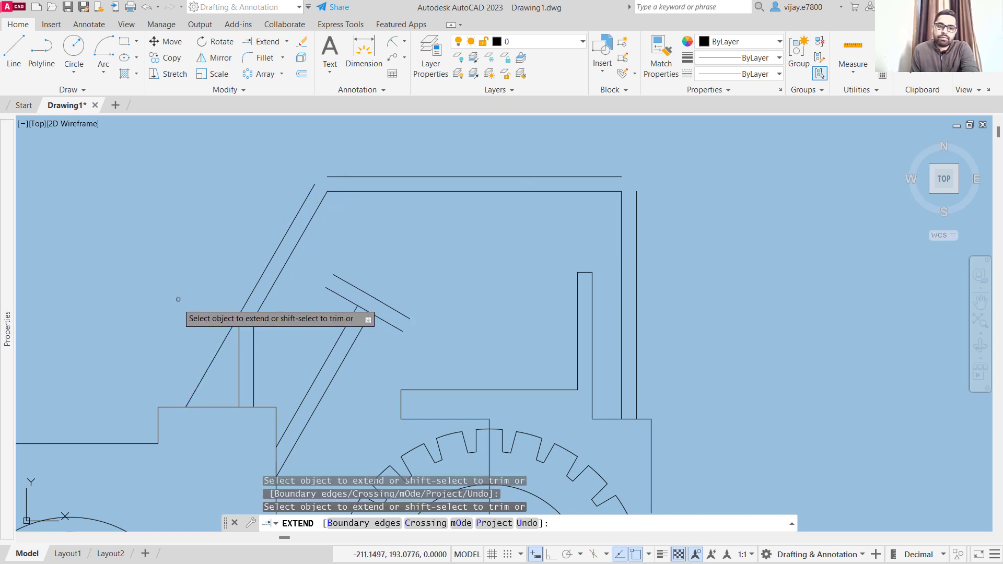
click(287, 41)
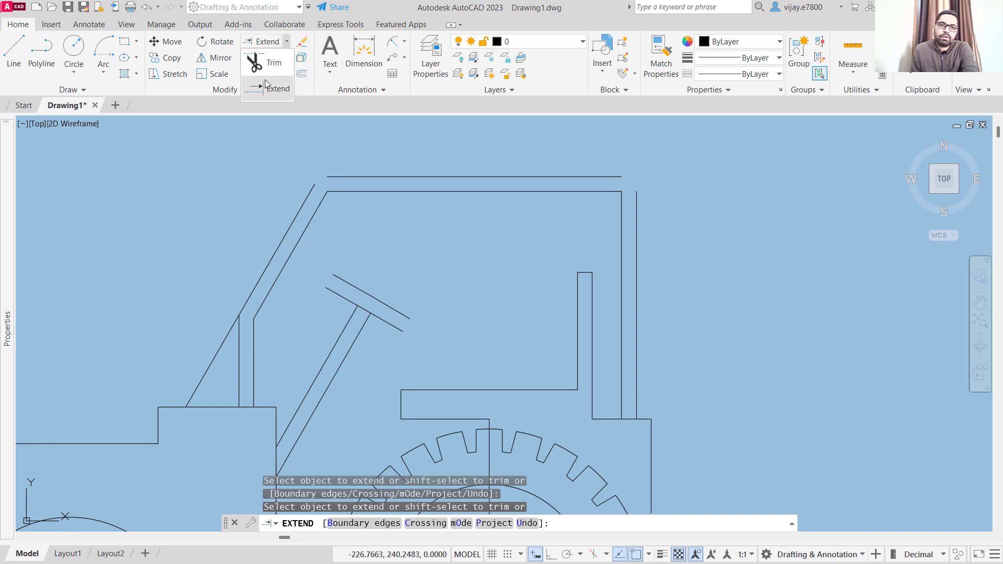
click(264, 63)
click(219, 357)
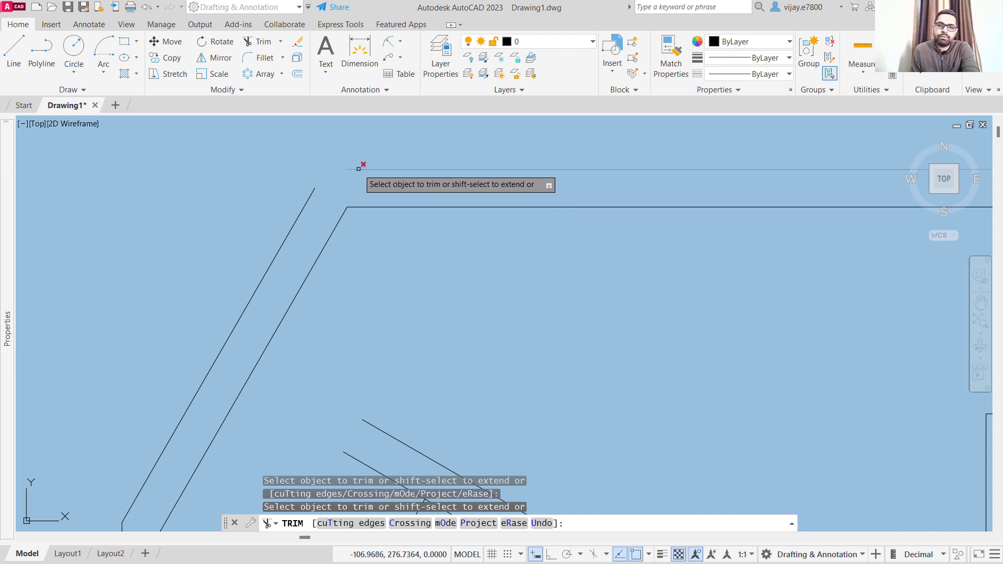
key(Escape)
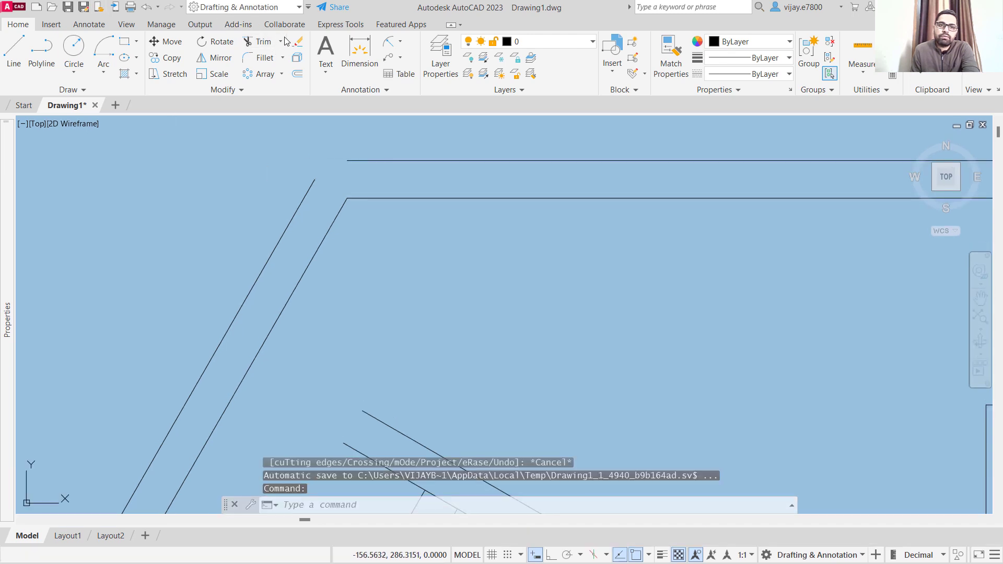
Draw a horizontal line about 36 long from the front end of the outer roof line, past the slanted line.
click(15, 61)
click(346, 160)
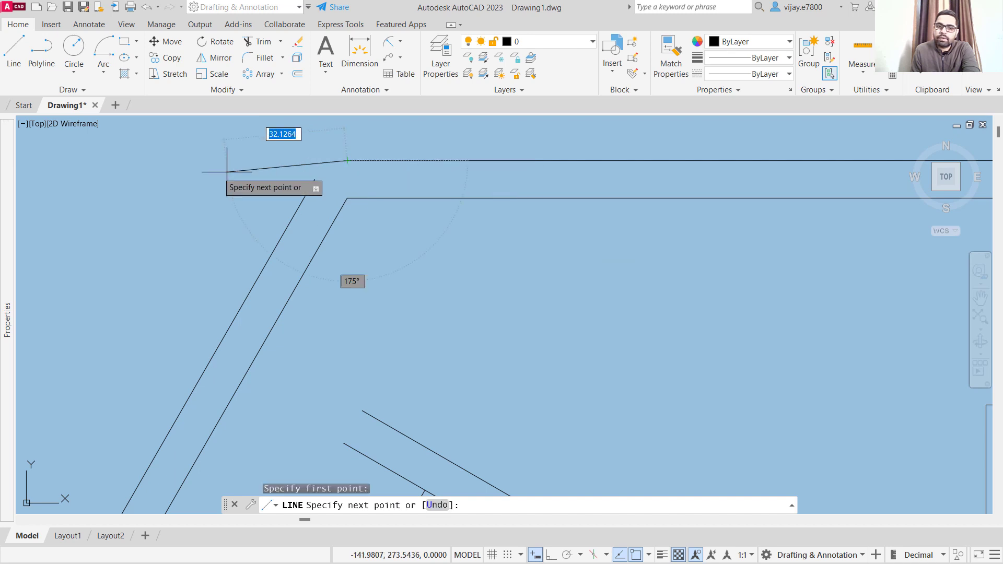
click(211, 161)
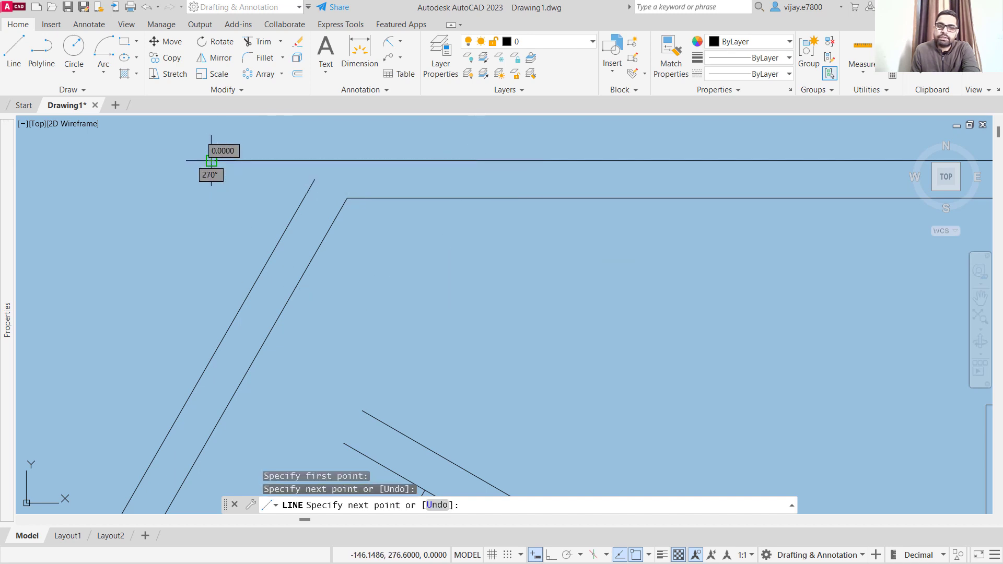
key(Escape)
Extend the outer slanted cab line up to the outer roof line and trim the roof overshoot beyond that corner.
click(280, 46)
click(278, 94)
click(305, 201)
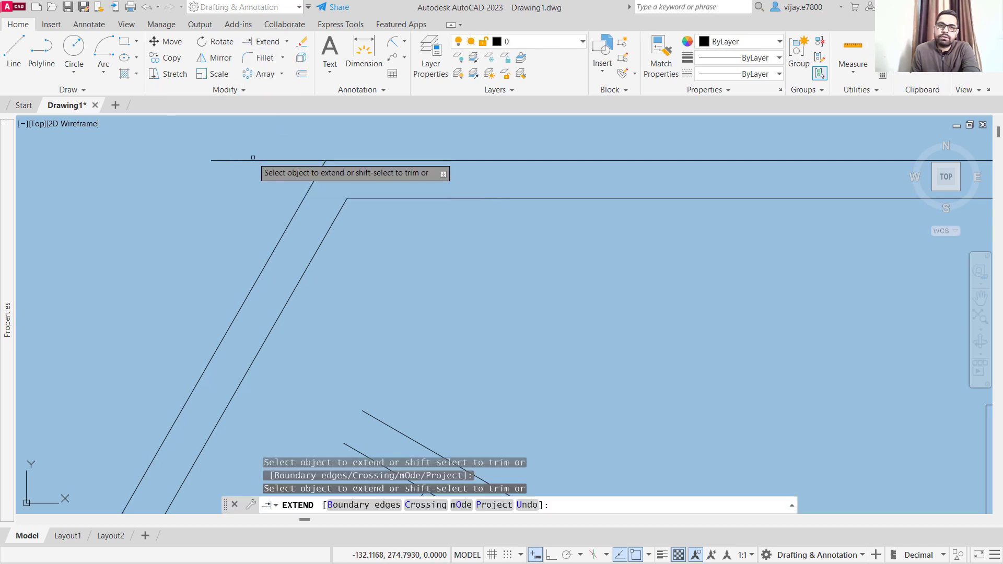
key(Escape)
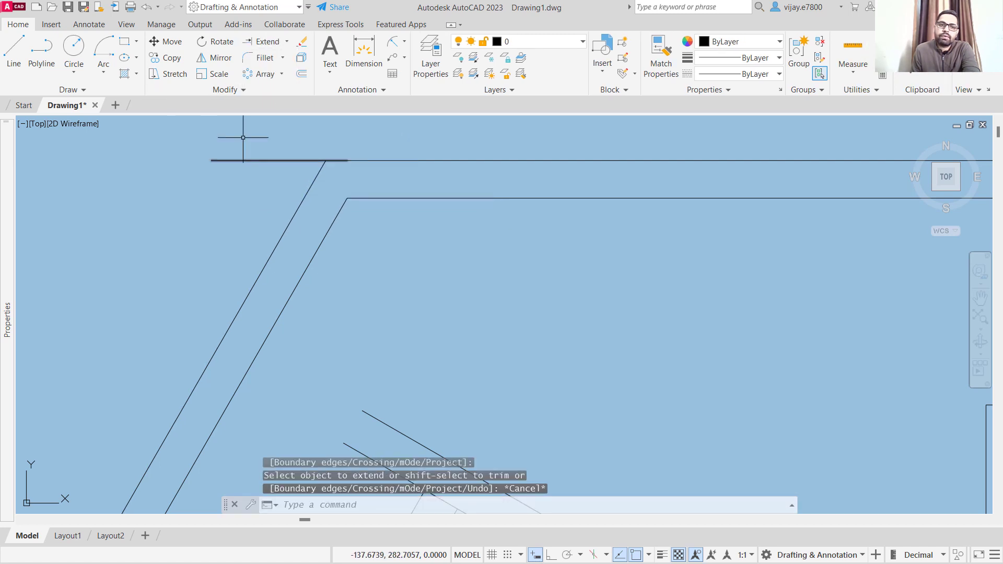
click(287, 46)
click(277, 68)
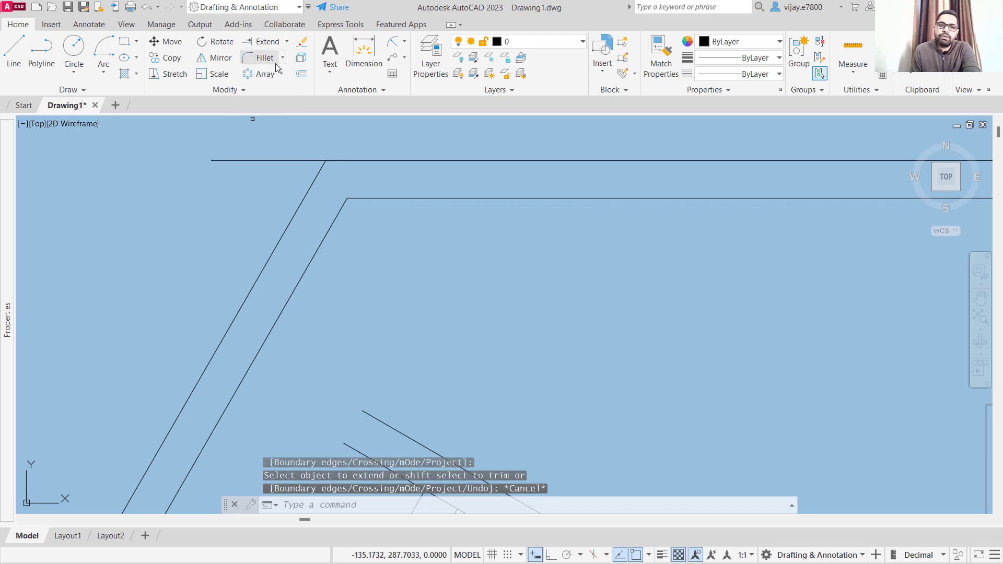
click(277, 160)
key(Escape)
scroll(530, 246, down, 4)
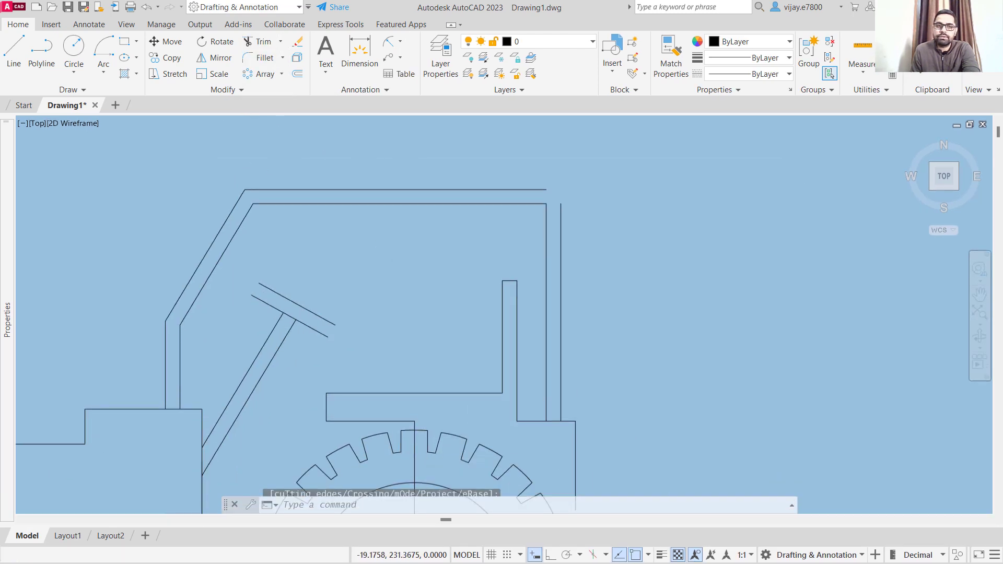
Close both open ends of the steering wheel with short lines joining its parallel edges.
click(17, 51)
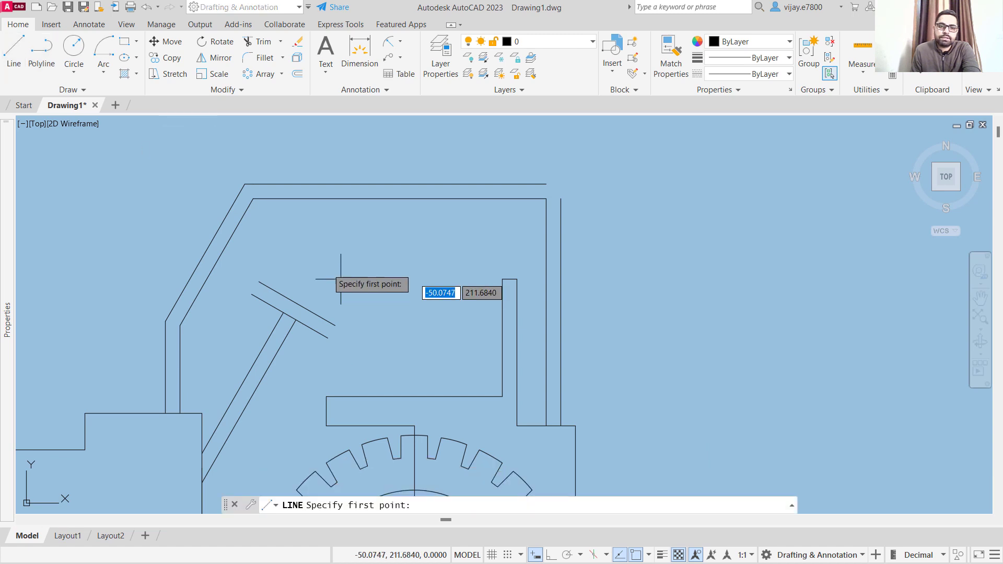
click(259, 282)
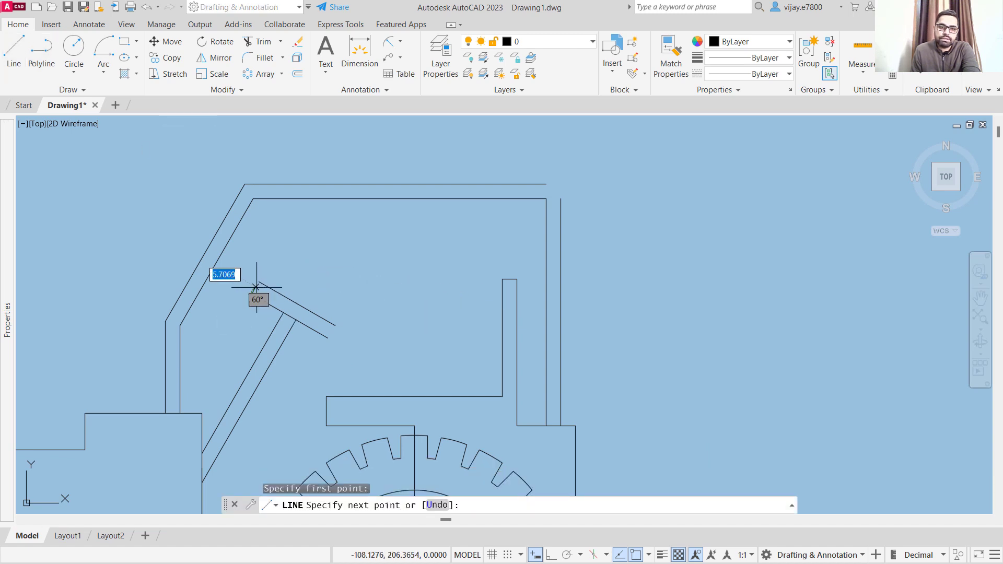
key(Escape)
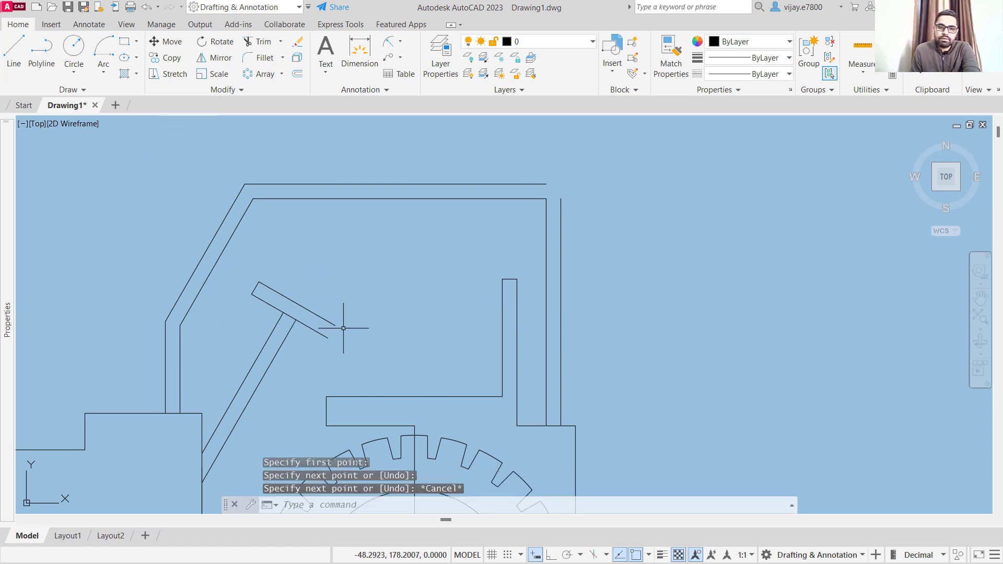
right_click(348, 328)
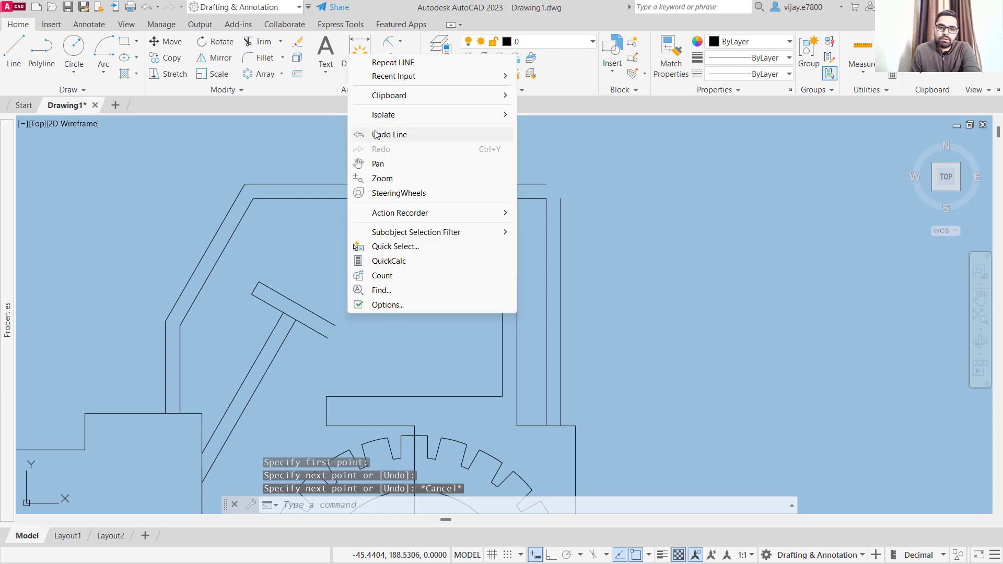
click(384, 63)
click(334, 325)
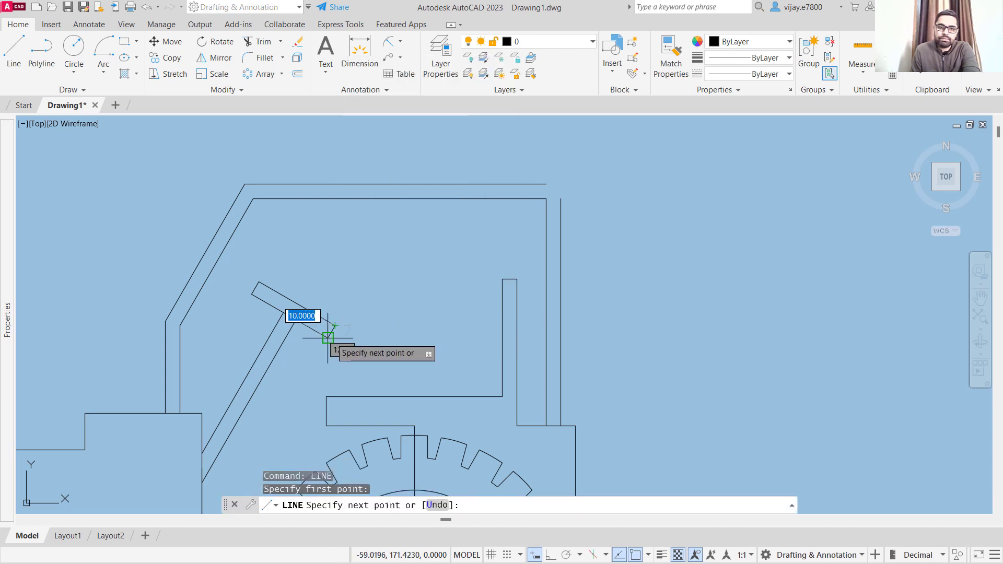
click(328, 338)
key(Escape)
scroll(564, 265, down, 3)
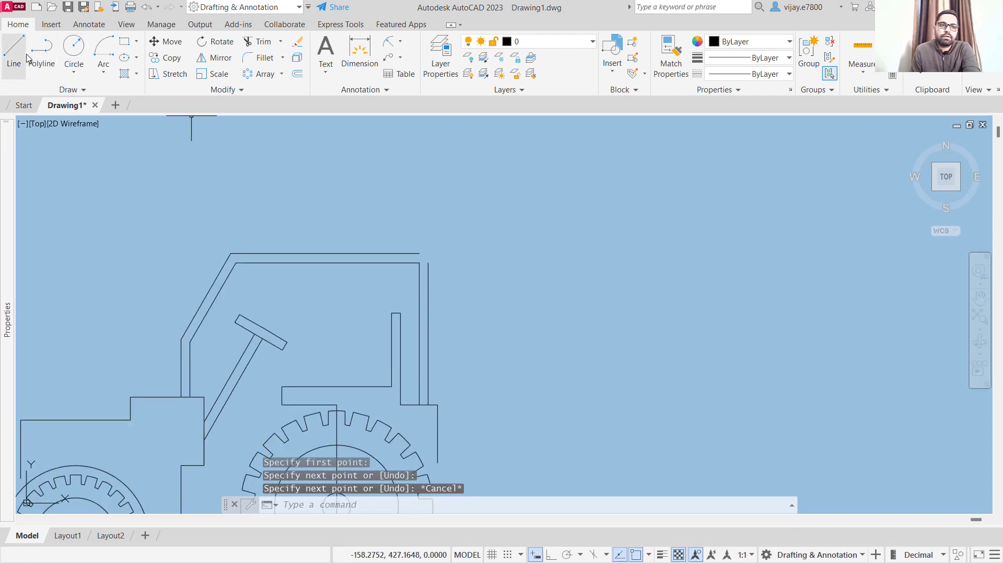
Draw a horizontal line from the rear end of the outer roof line, extending past the outer rear vertical cab line.
click(27, 58)
scroll(388, 206, up, 3)
scroll(464, 313, up, 2)
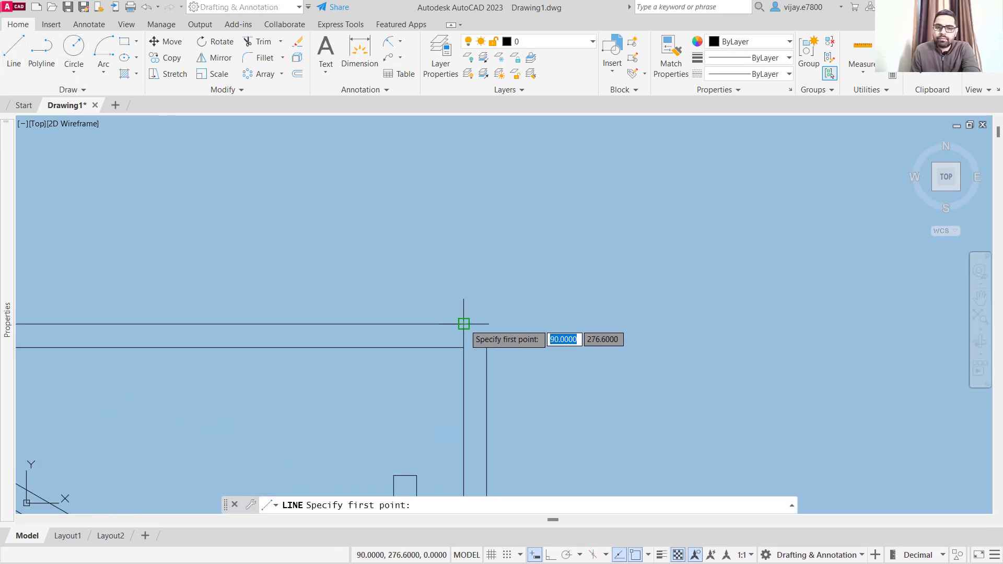
click(463, 324)
click(511, 320)
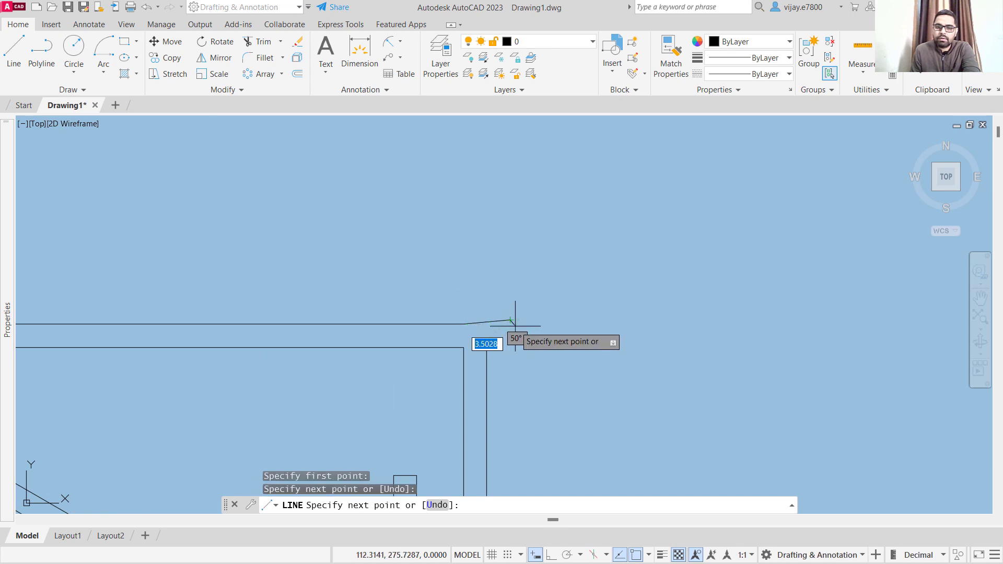
key(ctrl+z)
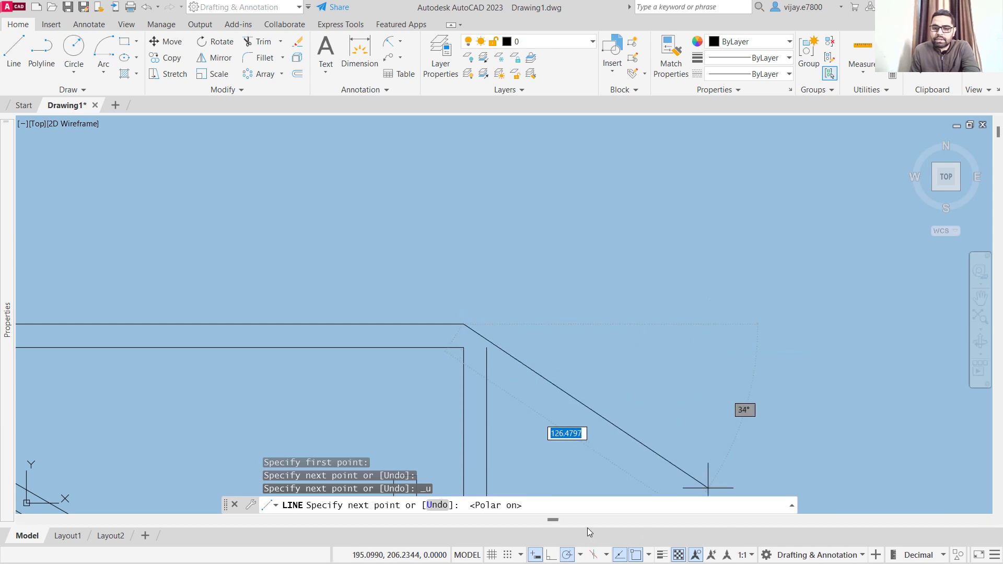
click(654, 324)
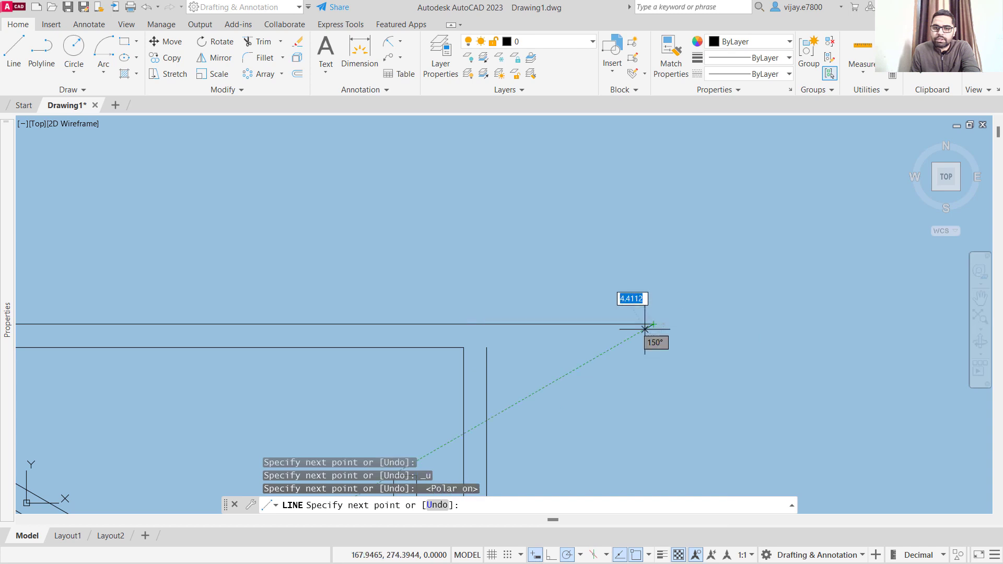
right_click(518, 299)
click(543, 309)
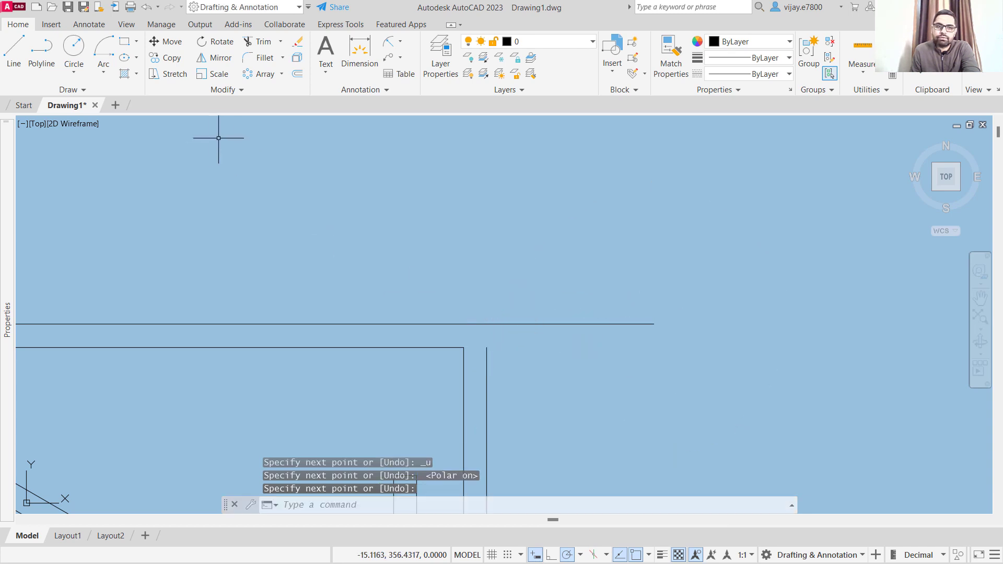
Extend the outer rear vertical cab line up to the roof line and trim the roof overshoot beyond that corner.
click(281, 42)
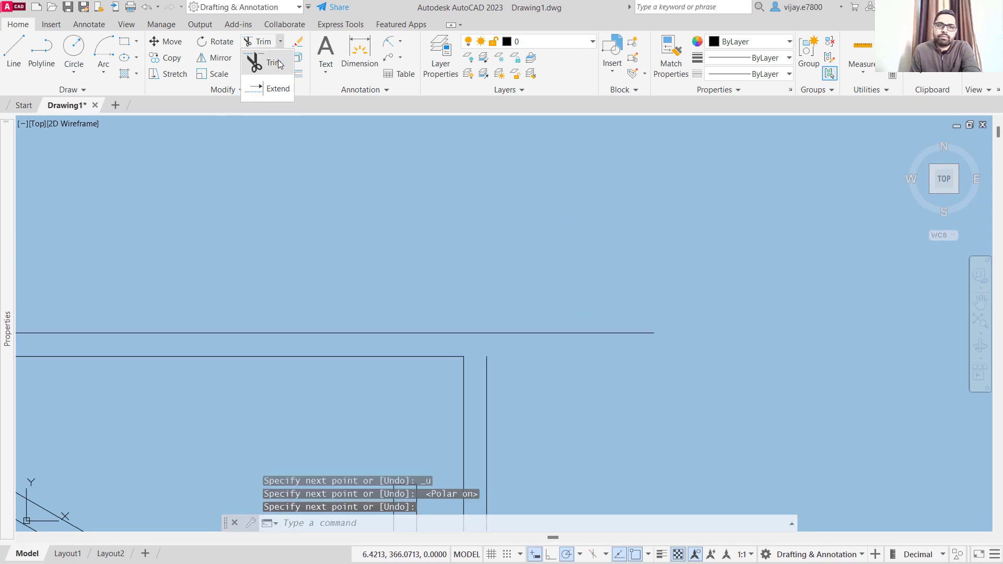
click(270, 86)
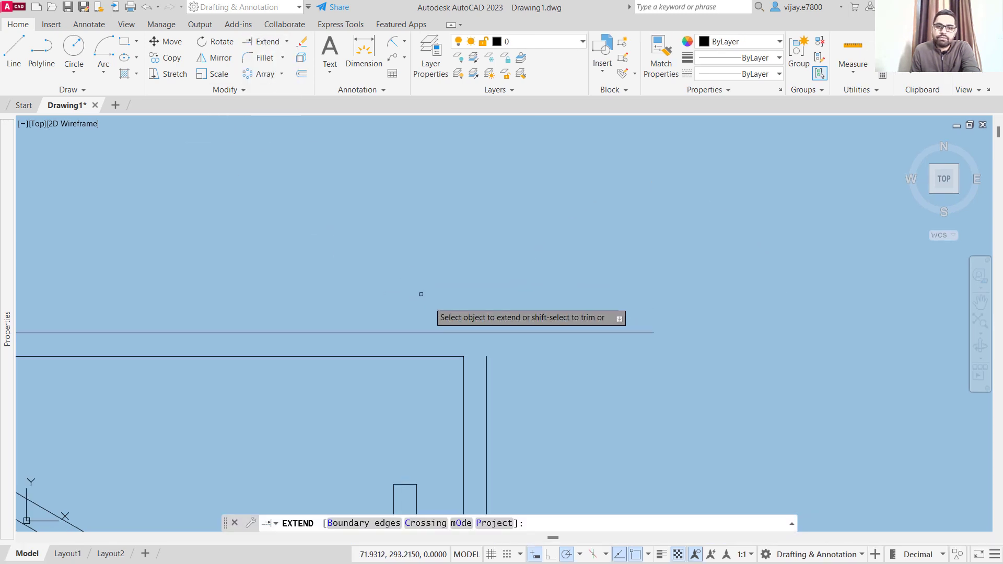
click(486, 366)
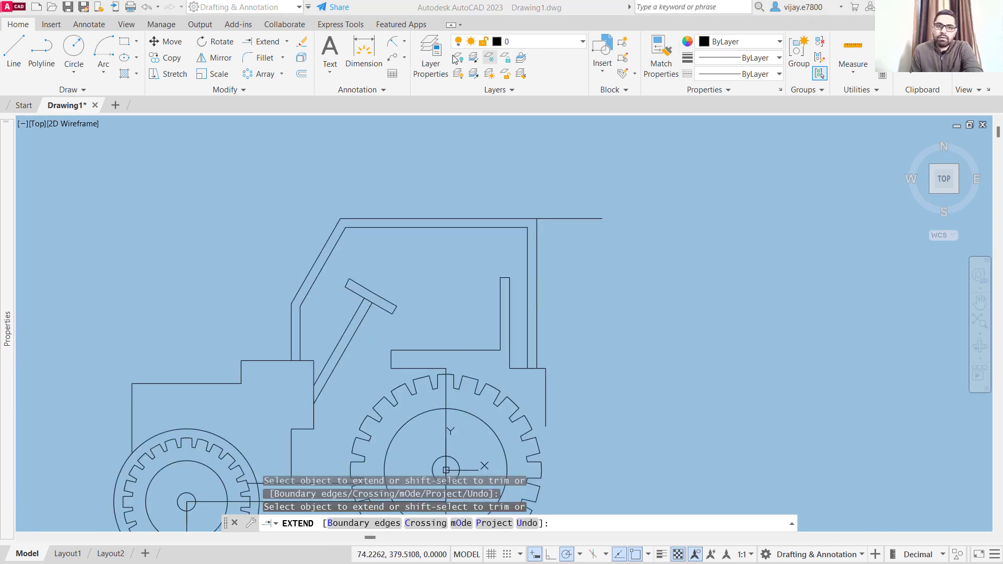
click(287, 43)
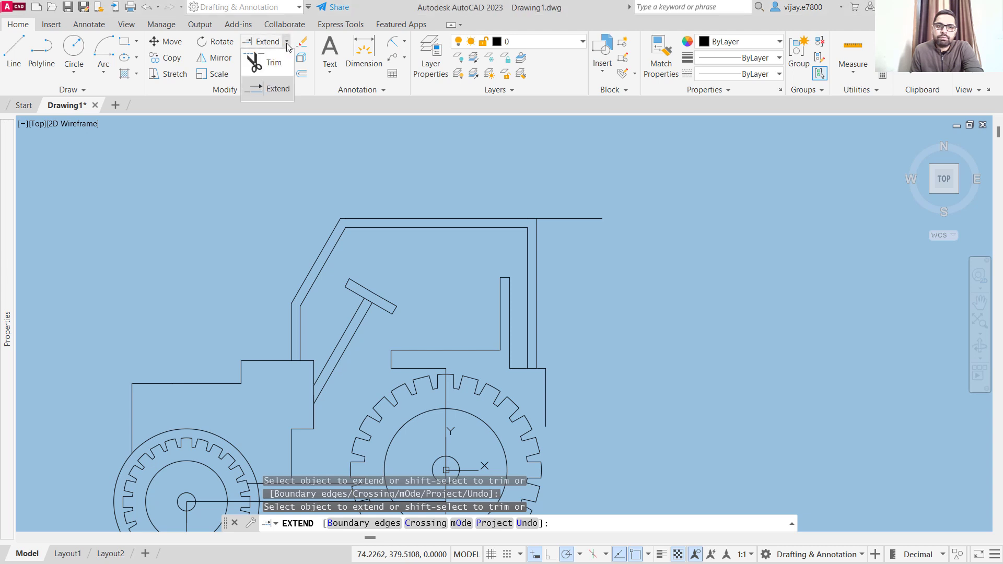
click(256, 62)
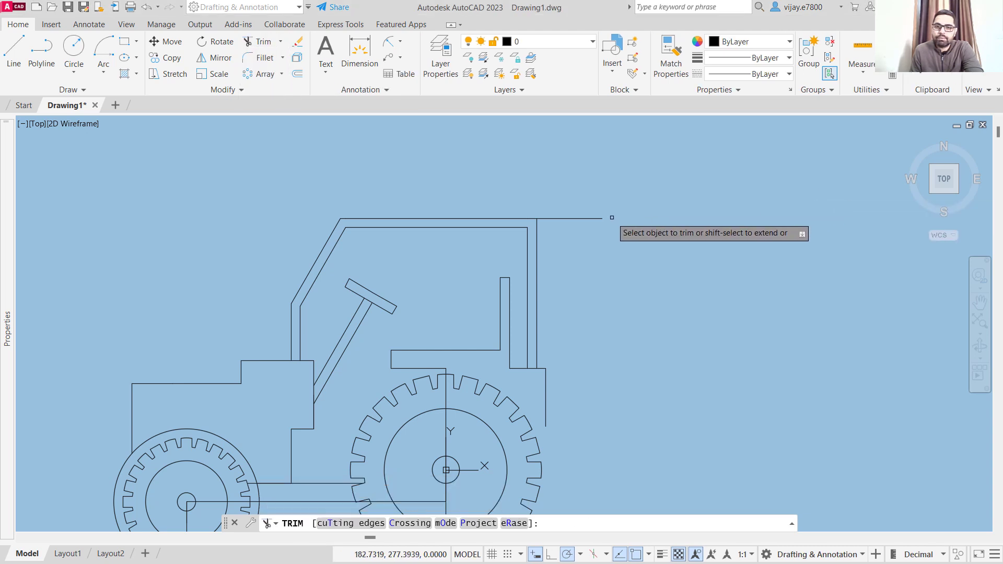
click(596, 218)
scroll(597, 218, up, 2)
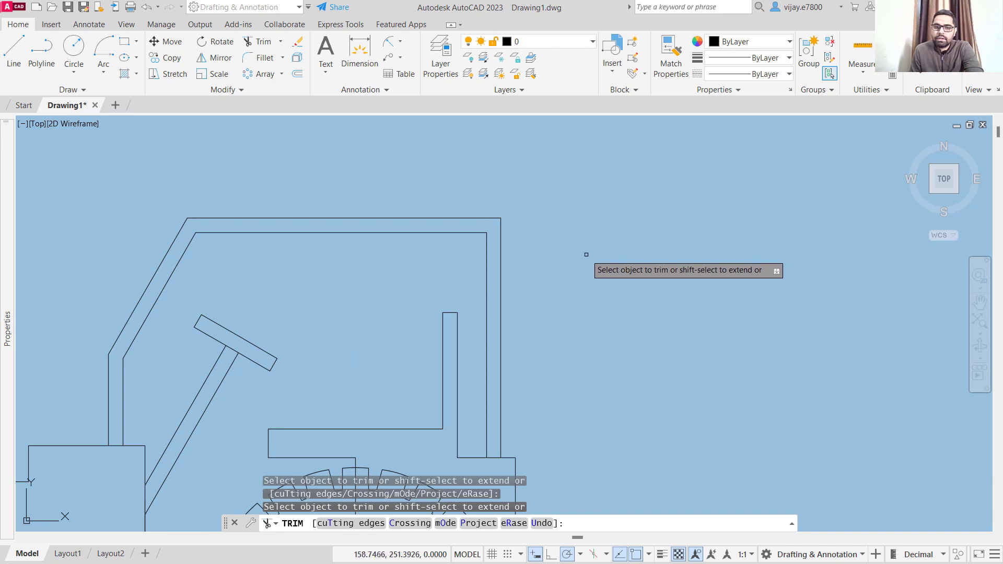
scroll(586, 255, down, 2)
key(Escape)
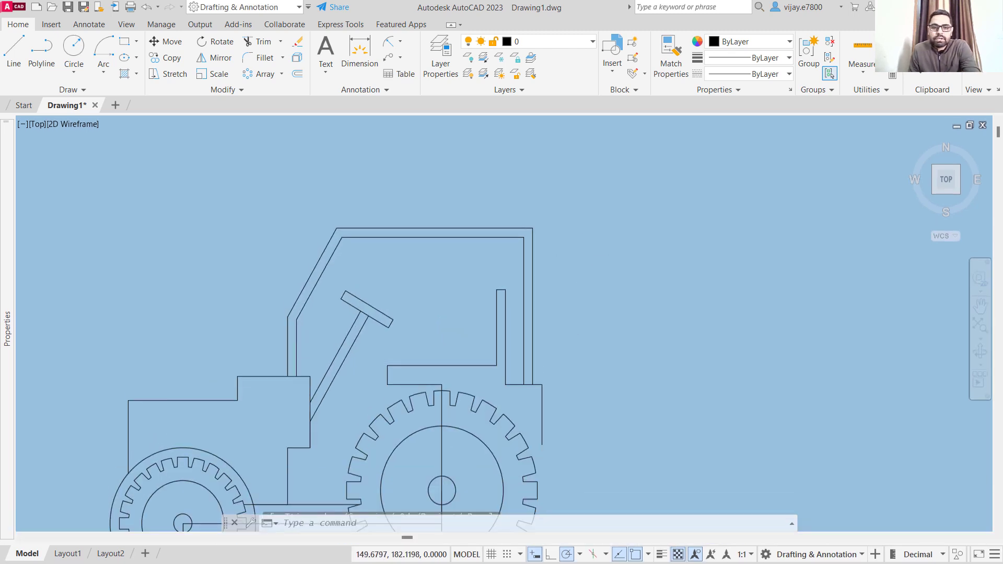
Draw a circle of radius 120 centred on the rear wheel for its wheel arch.
scroll(638, 302, up, 3)
scroll(654, 267, down, 3)
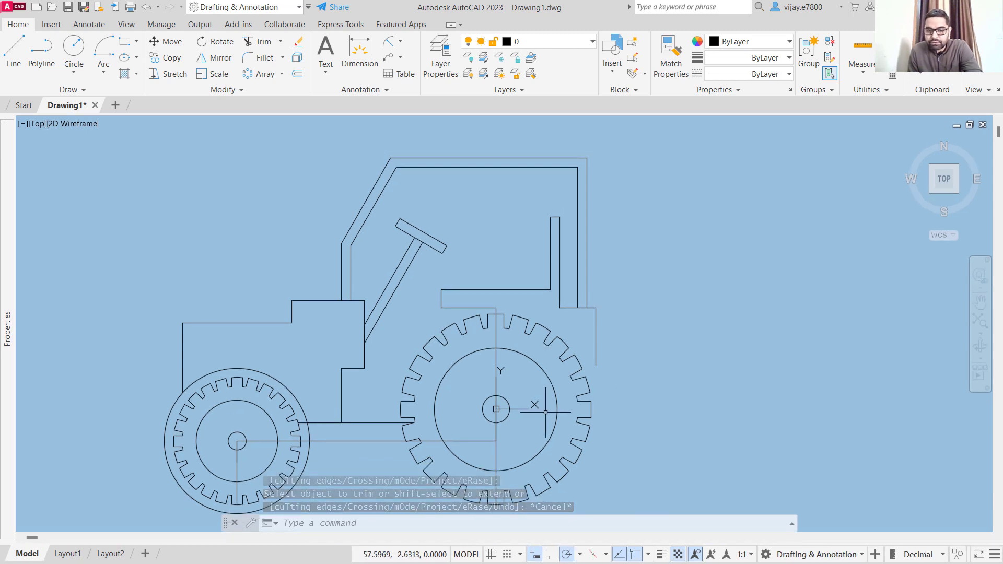
click(79, 70)
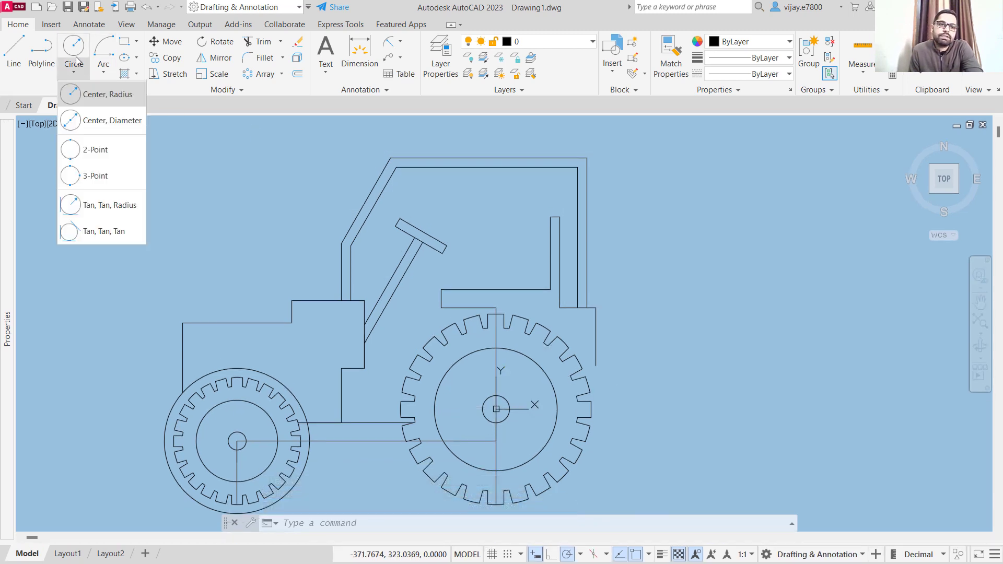
click(114, 93)
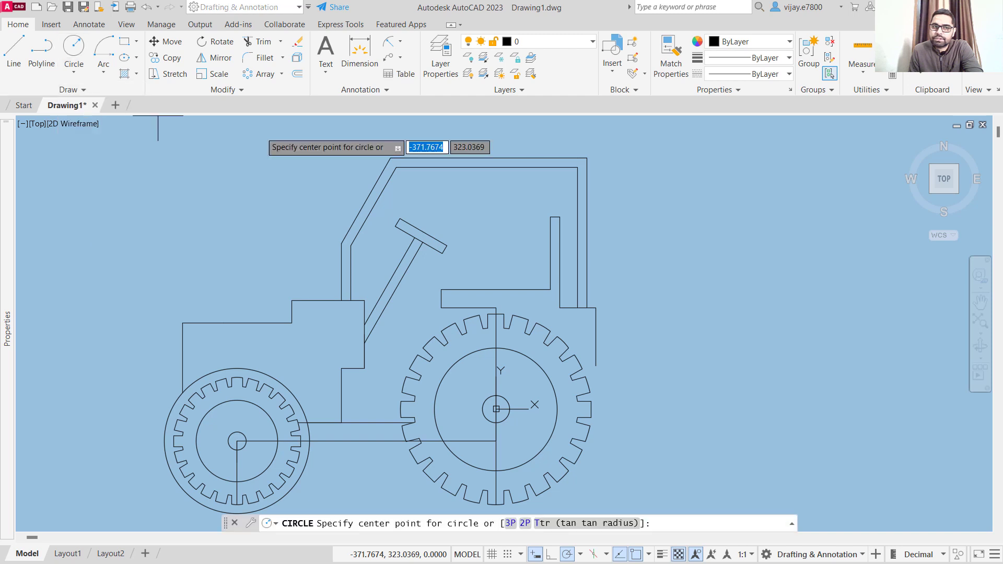
click(496, 409)
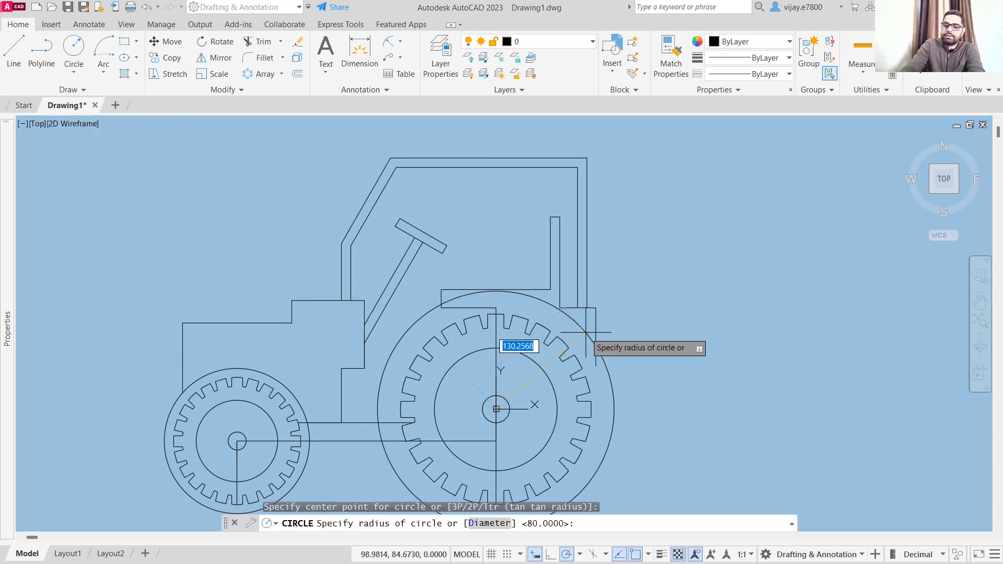
key(Return)
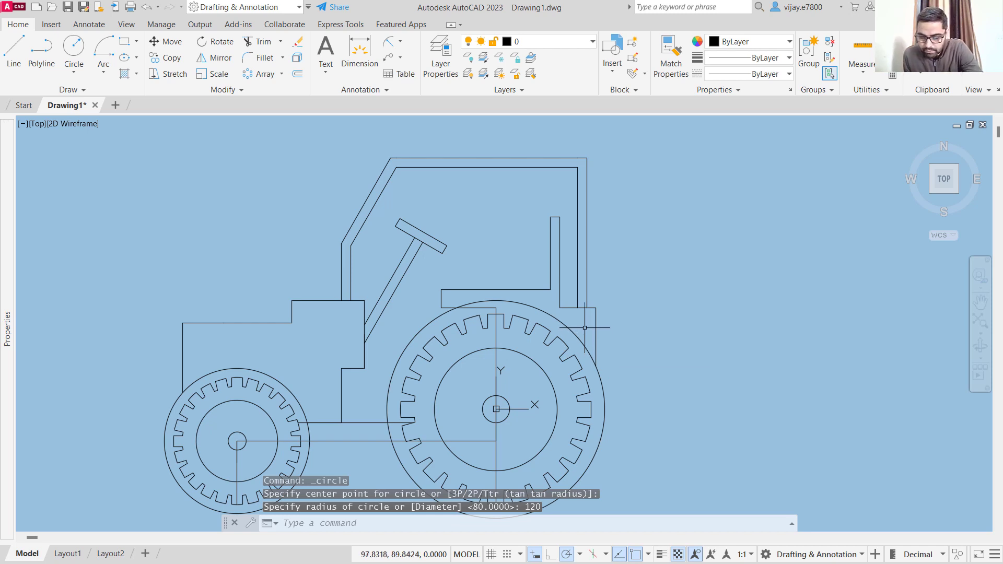
Extend the seat's bottom line rearward to the rear edge of the backrest.
scroll(521, 317, up, 2)
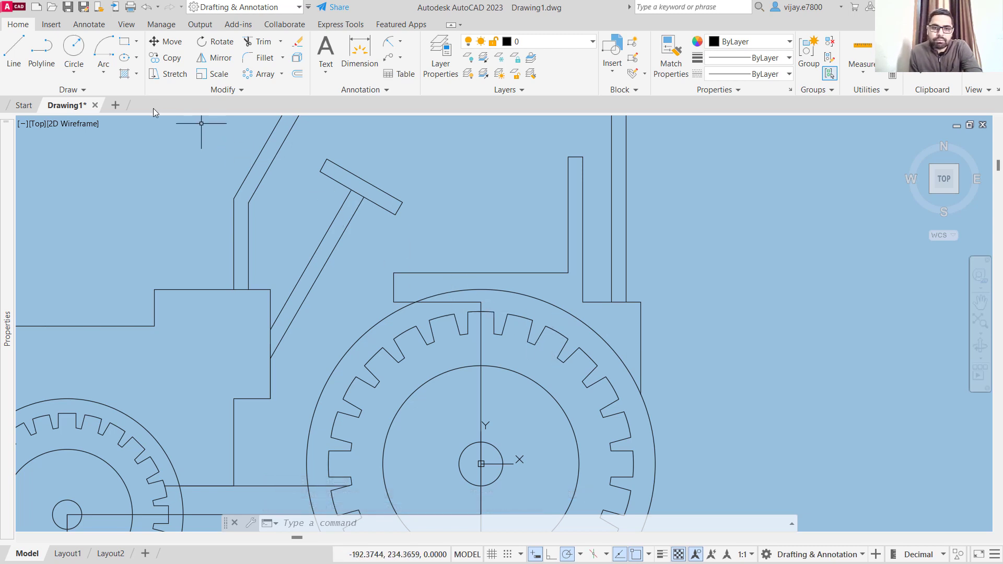
click(281, 42)
click(261, 73)
click(459, 304)
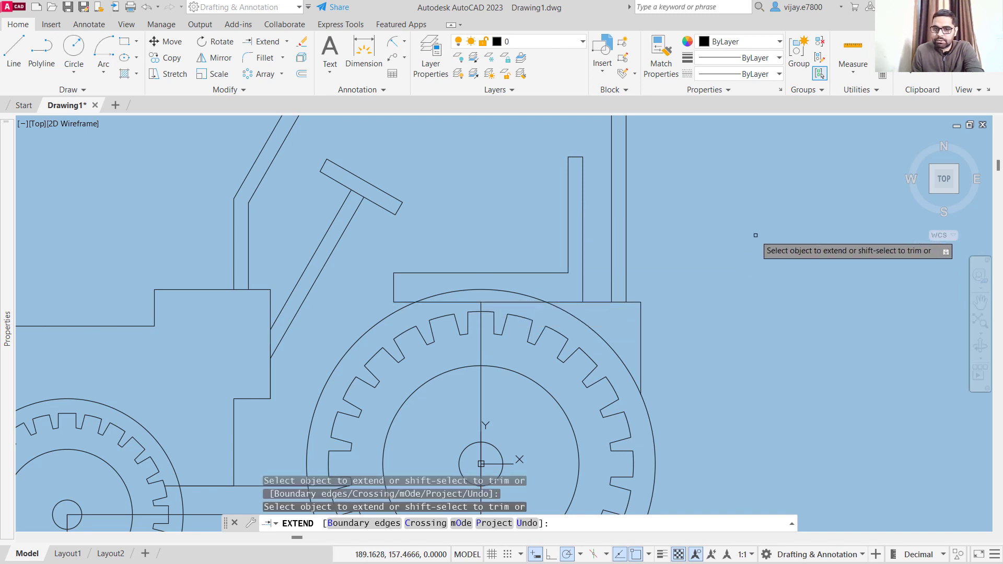
right_click(702, 194)
click(708, 200)
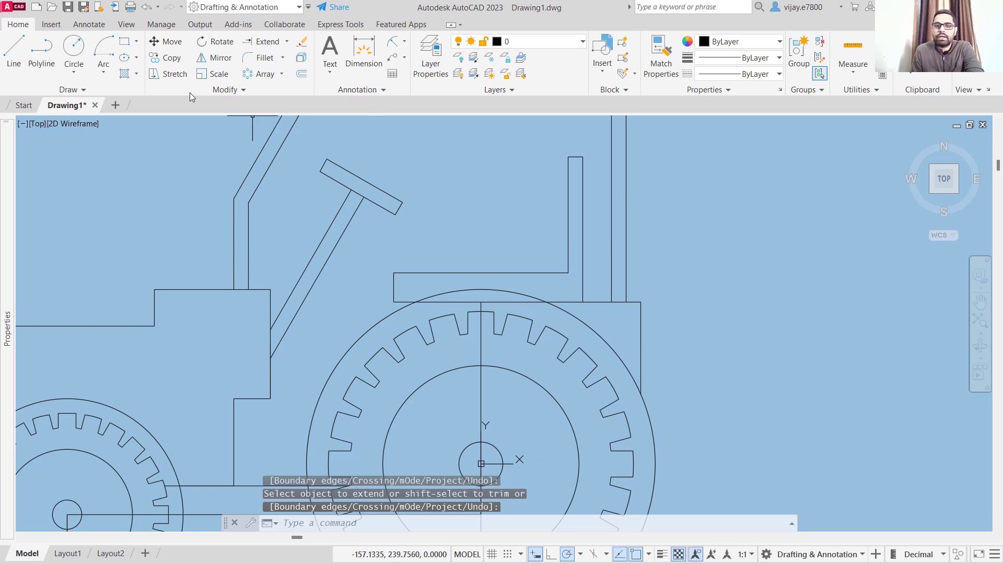
Trim the top of the rear wheel-arch circle above the seat's bottom line.
click(287, 43)
click(266, 67)
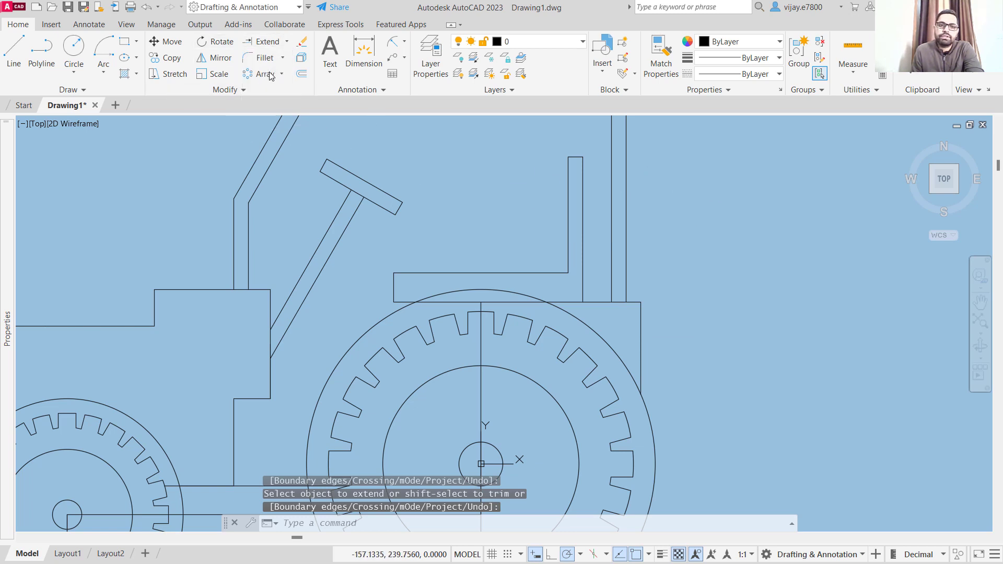
click(466, 291)
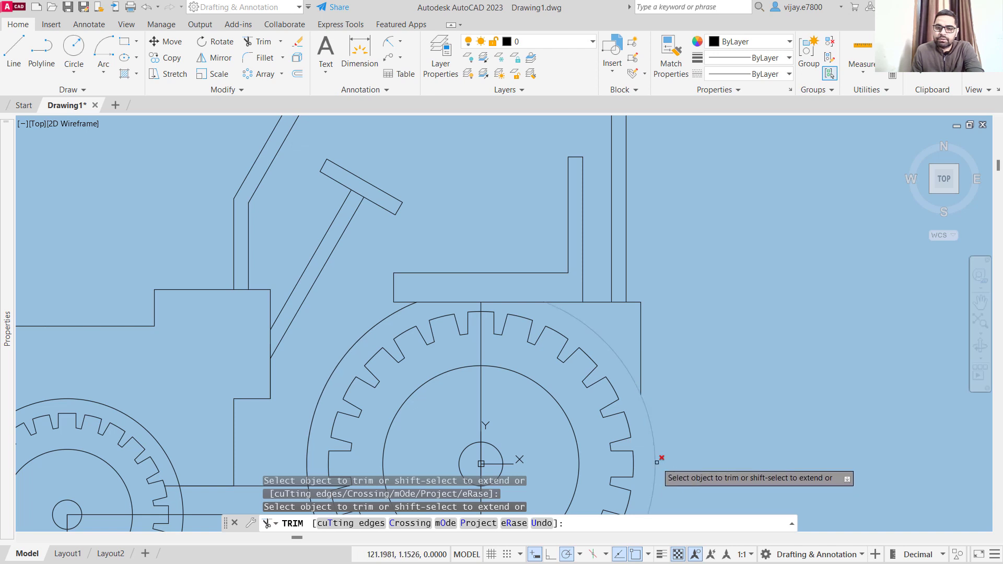
Undo the trim that removed the rear part of the wheel-arch circle.
scroll(642, 405, up, 4)
scroll(641, 400, down, 4)
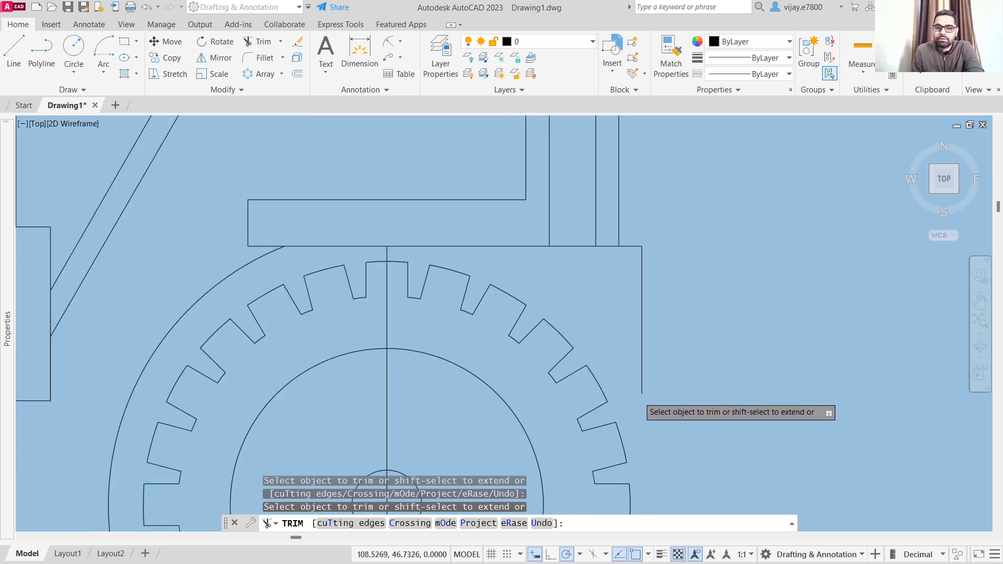
key(ctrl+z)
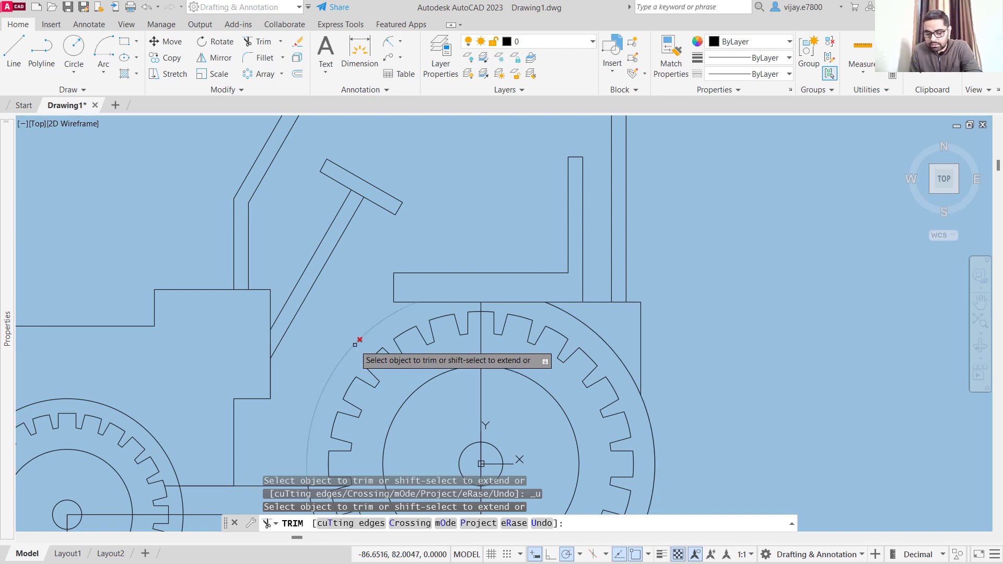
Examine where the rear wheel-arch circle meets the chassis lines and the lower end of the body's rear vertical line.
scroll(355, 343, down, 2)
middle_drag(382, 450, 442, 285)
scroll(376, 314, up, 5)
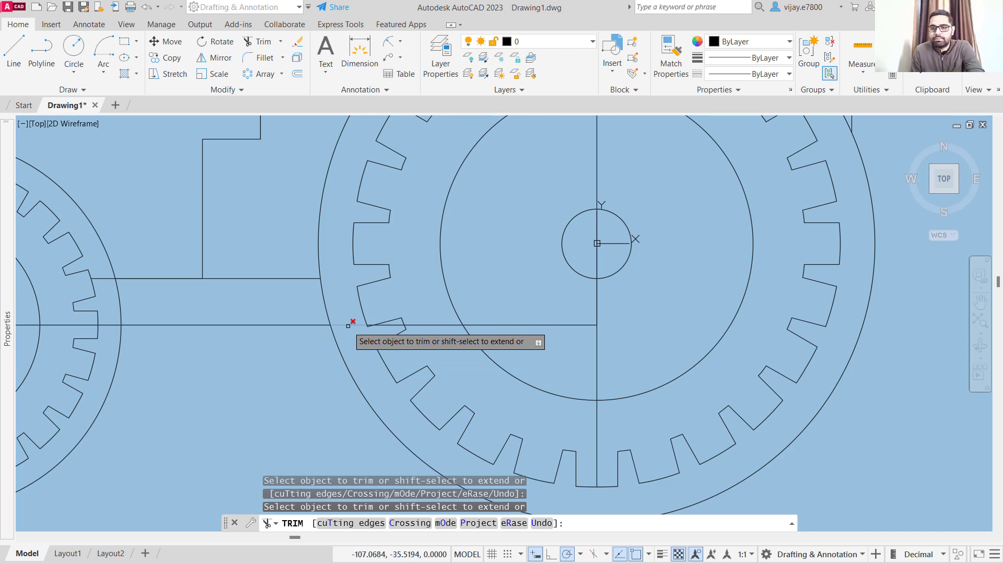
scroll(811, 157, up, 8)
middle_drag(762, 192, 688, 472)
scroll(691, 458, up, 2)
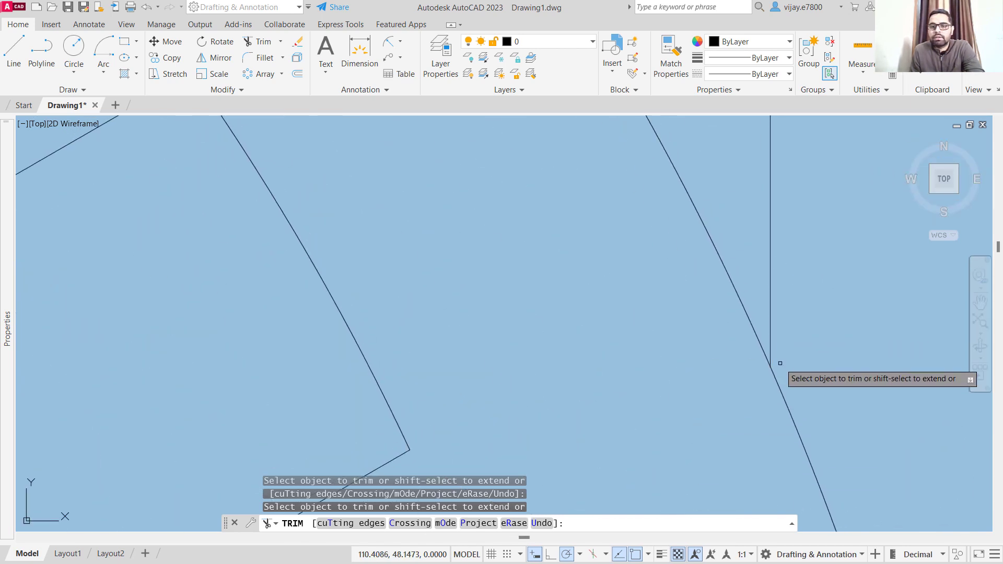
scroll(719, 336, down, 4)
middle_drag(595, 261, 632, 510)
scroll(632, 510, up, 2)
scroll(465, 256, up, 2)
scroll(484, 269, down, 7)
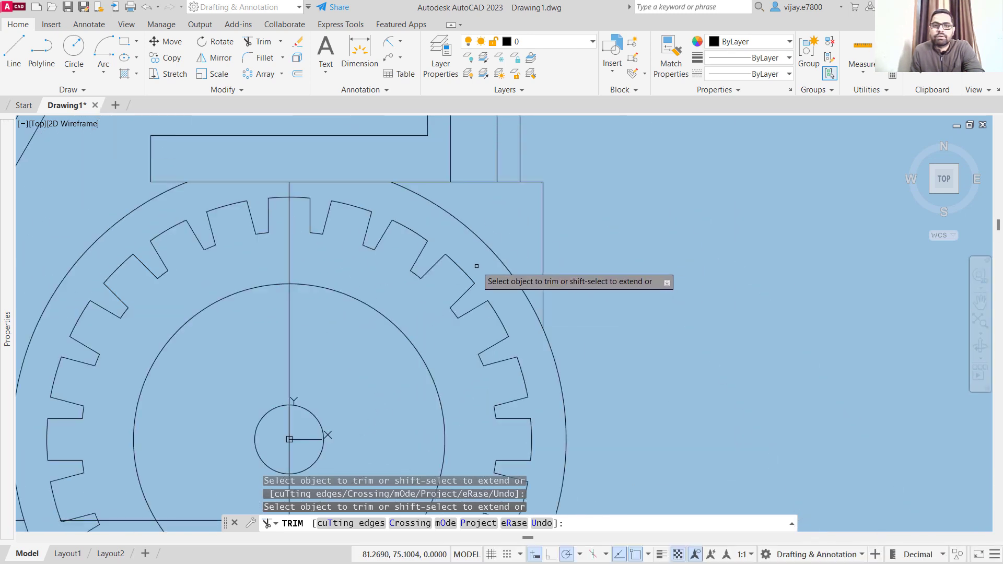
middle_drag(381, 345, 506, 182)
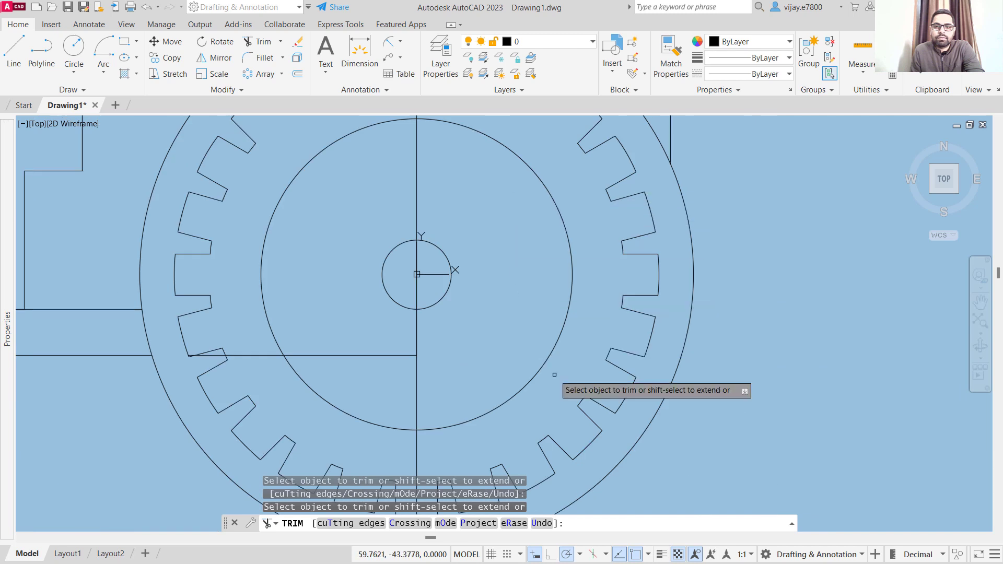
Extend the body's rear vertical line to the wheel-arch circle and trim the circle's lower part between that line and the axle line.
click(281, 43)
click(269, 84)
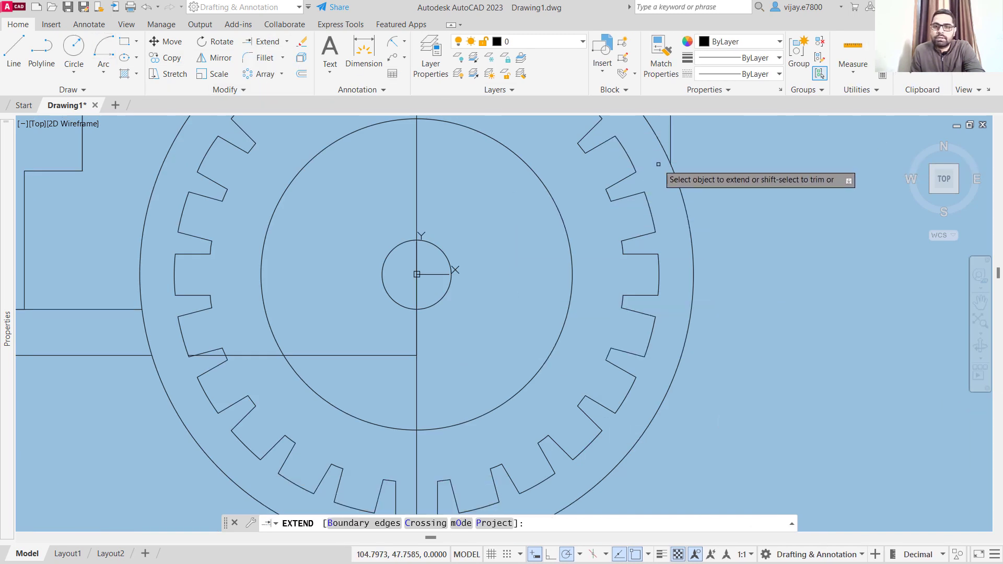
click(671, 152)
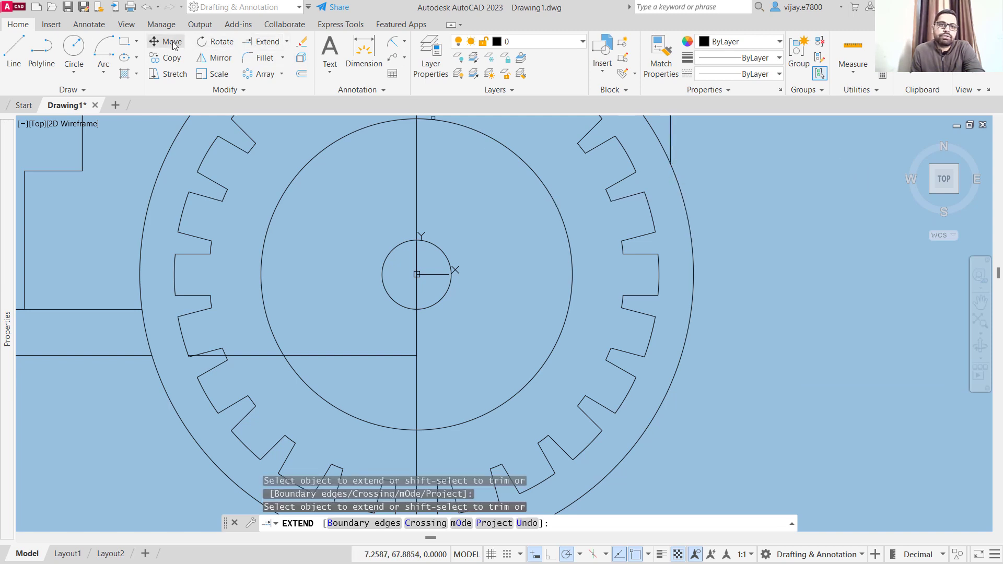
click(287, 46)
click(278, 69)
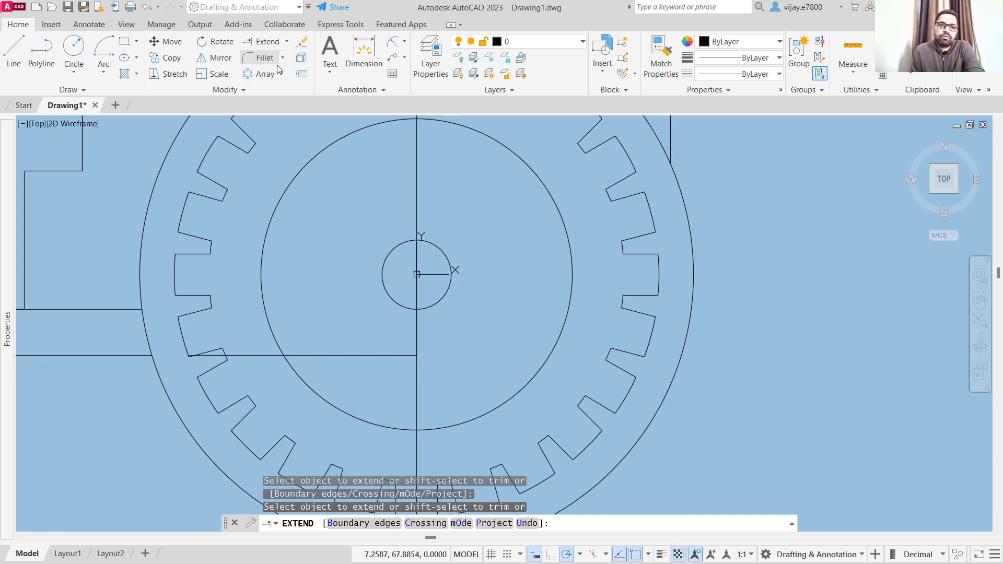
click(687, 217)
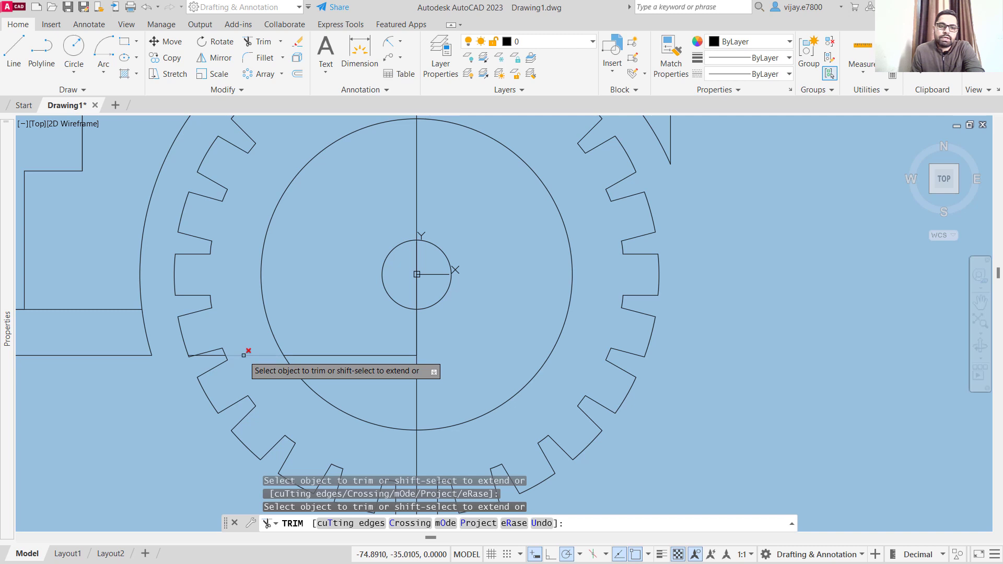
Erase the remaining pieces of the horizontal axle line, inside the rear wheel and between the two wheels.
key(Escape)
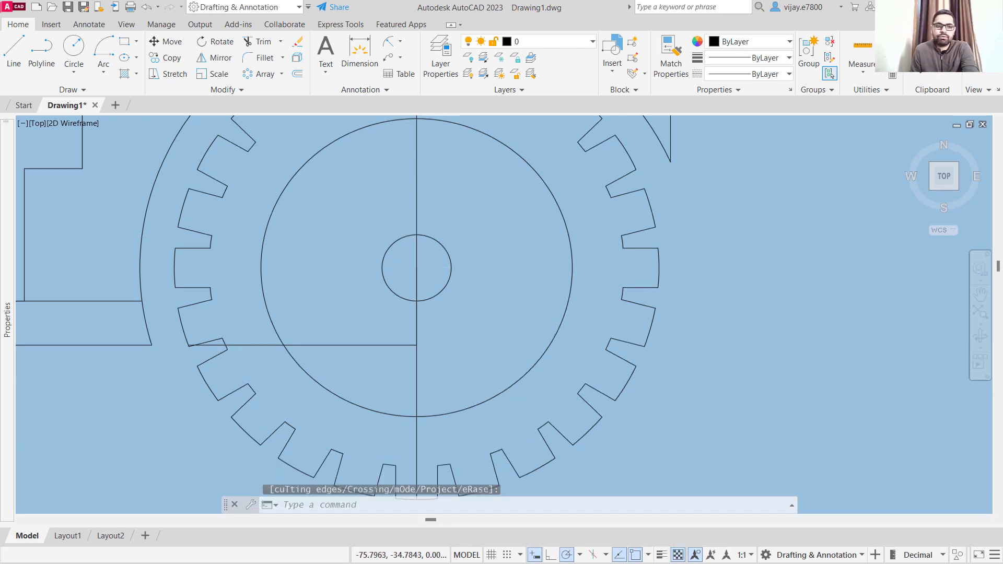
click(251, 361)
click(247, 350)
key(Delete)
scroll(138, 403, down, 2)
middle_drag(127, 405, 442, 267)
scroll(443, 266, up, 2)
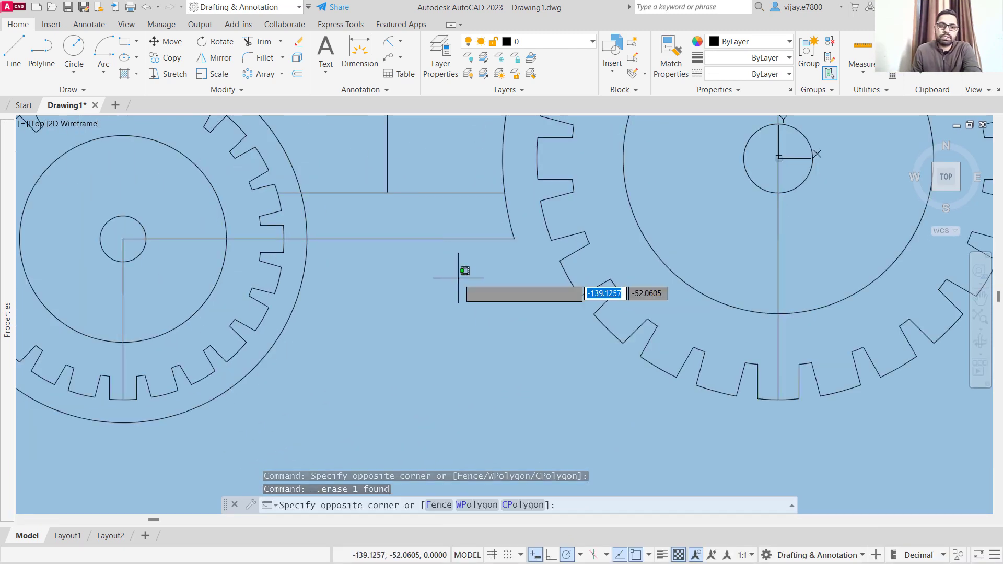
click(428, 236)
key(Delete)
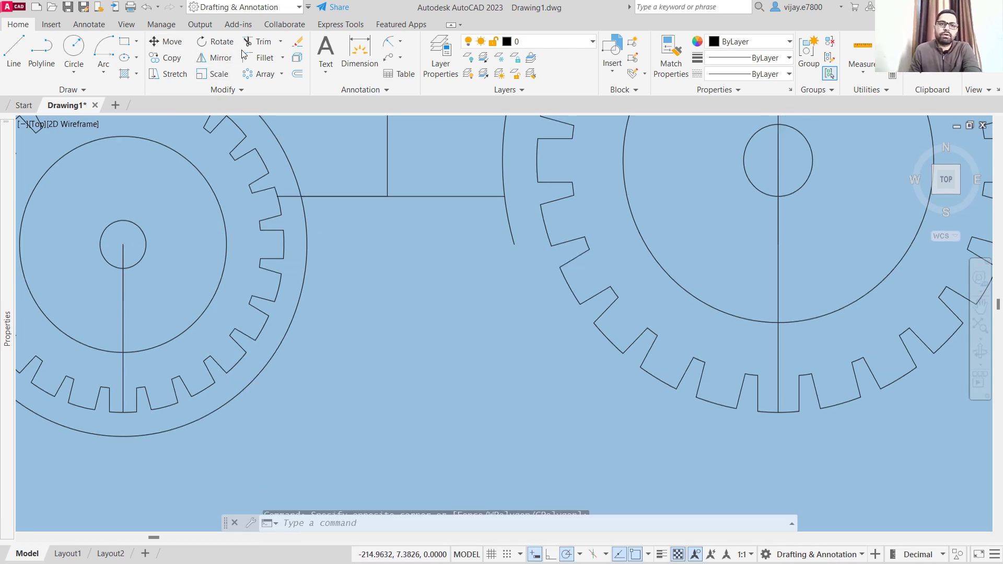
Trim the rear arch's stub below the chassis line and the chassis line's end inside the front wheel-arch circle.
click(257, 41)
click(501, 224)
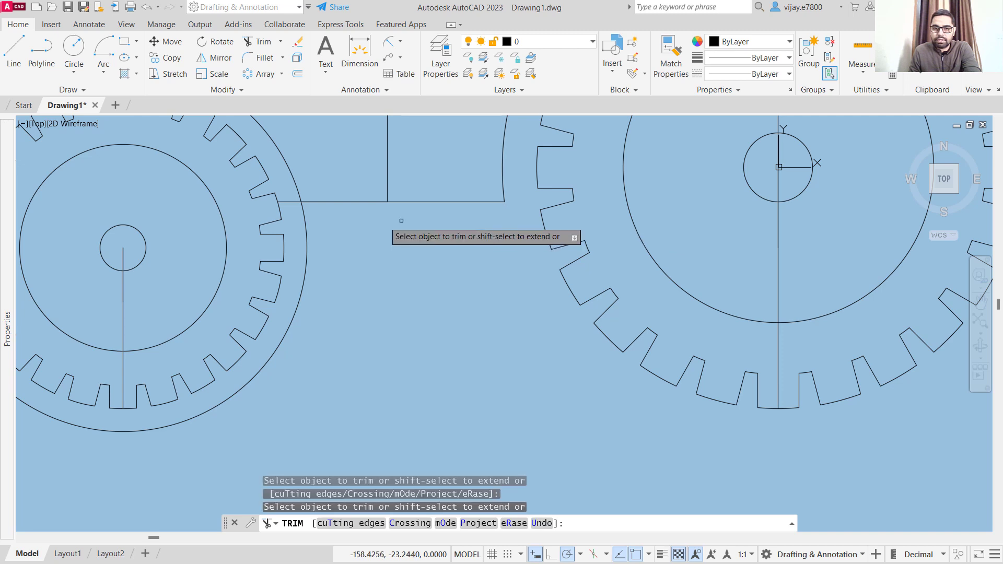
click(290, 202)
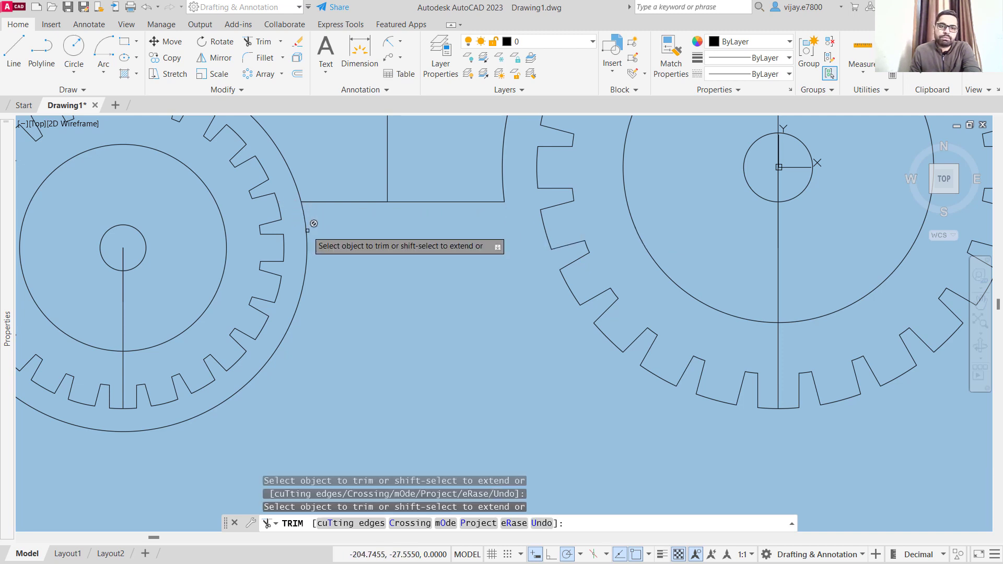
scroll(314, 224, down, 3)
key(Escape)
Extend the chassis line's front end past the front wheel-arch circle to the gear teeth.
scroll(281, 260, up, 3)
scroll(370, 251, up, 3)
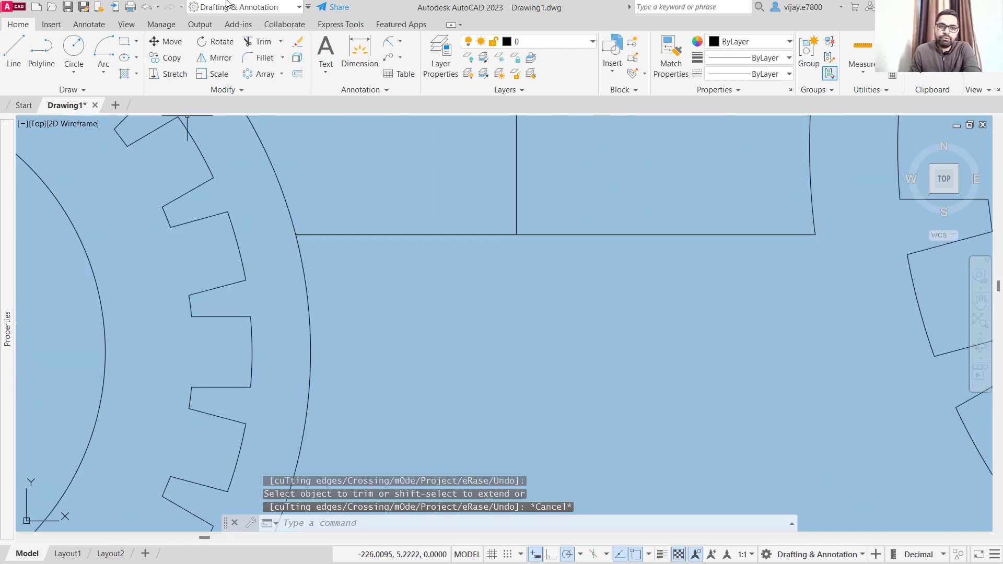
click(280, 42)
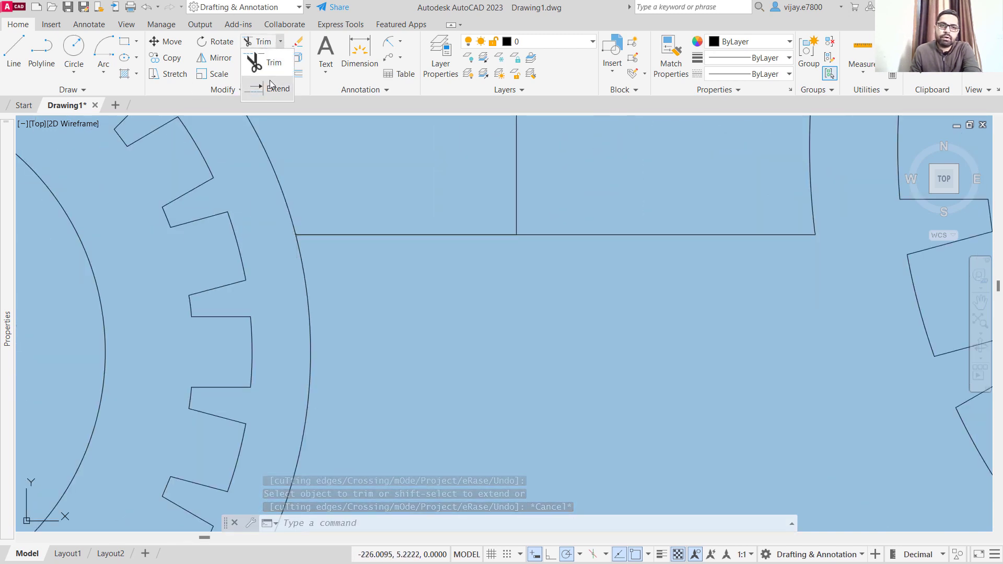
click(272, 86)
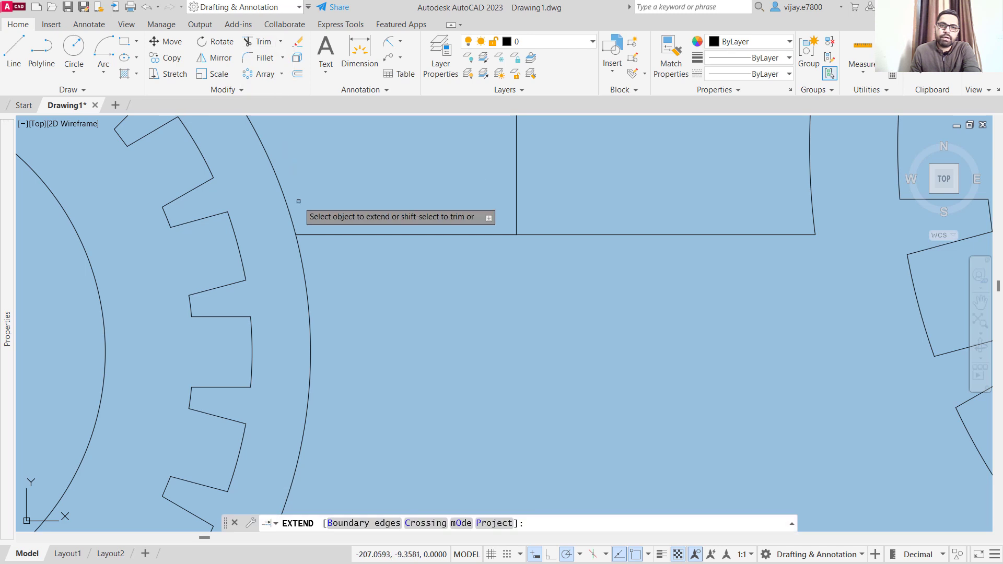
click(312, 232)
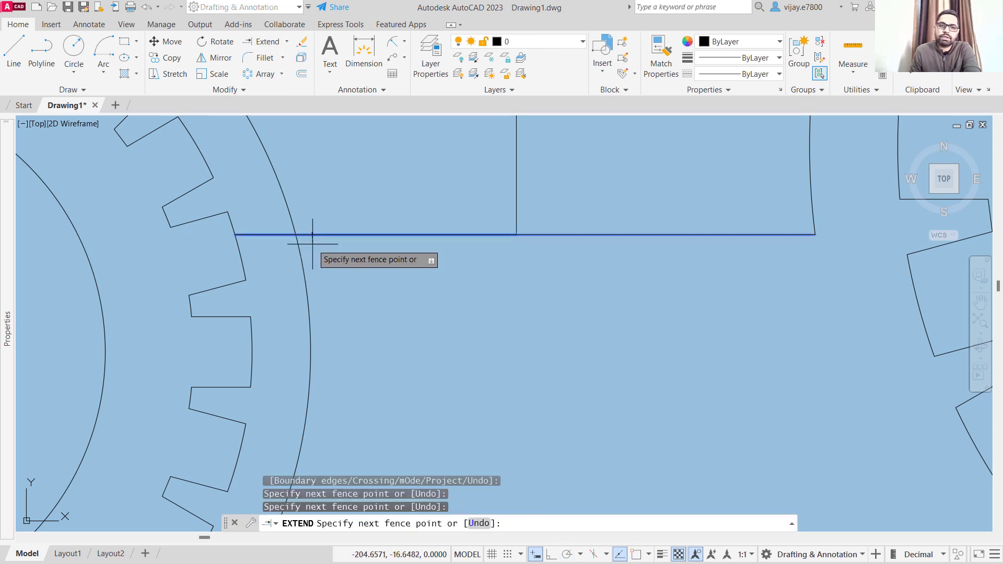
click(313, 244)
scroll(218, 226, down, 2)
middle_drag(145, 221, 482, 209)
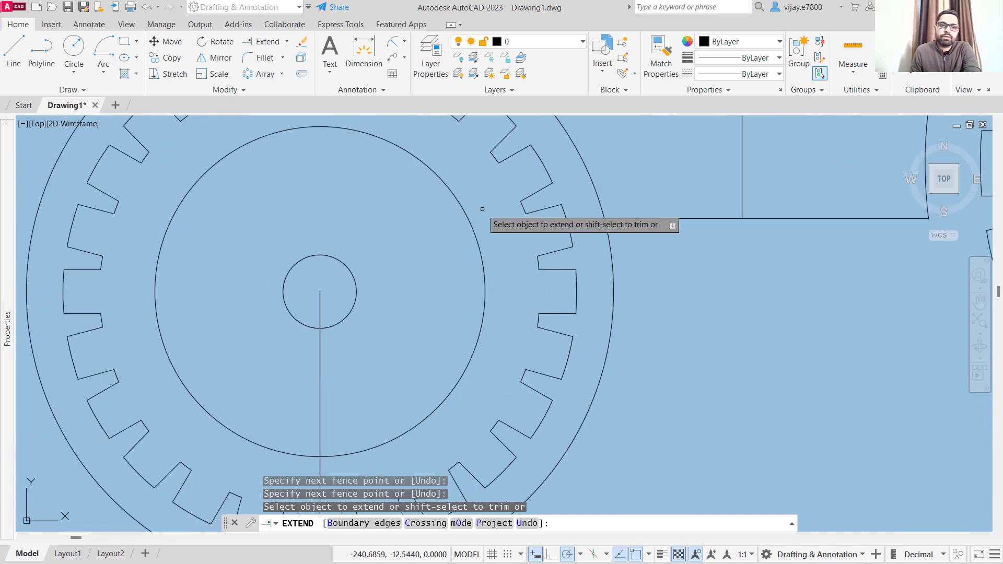
scroll(168, 163, up, 2)
middle_drag(168, 163, 265, 304)
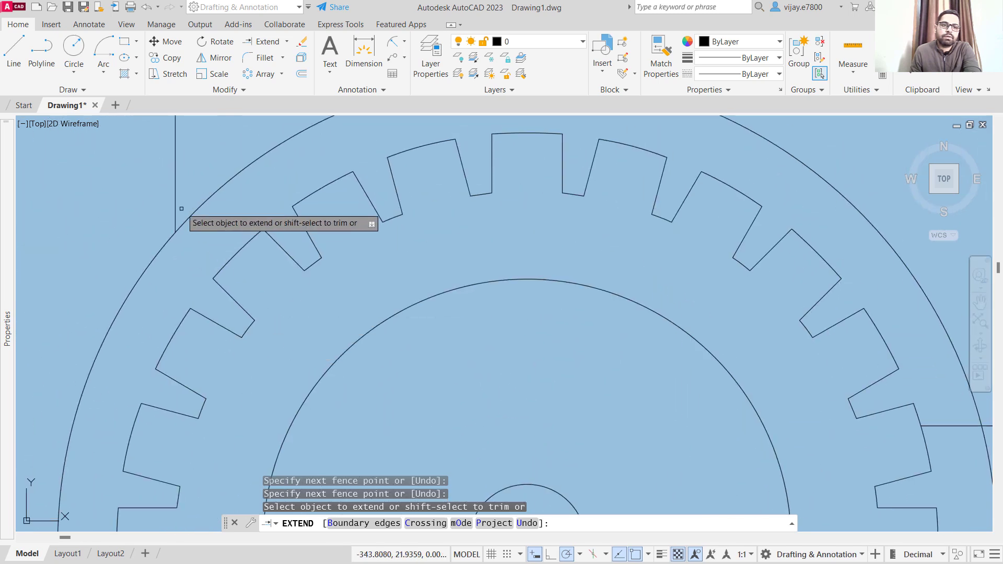
key(Escape)
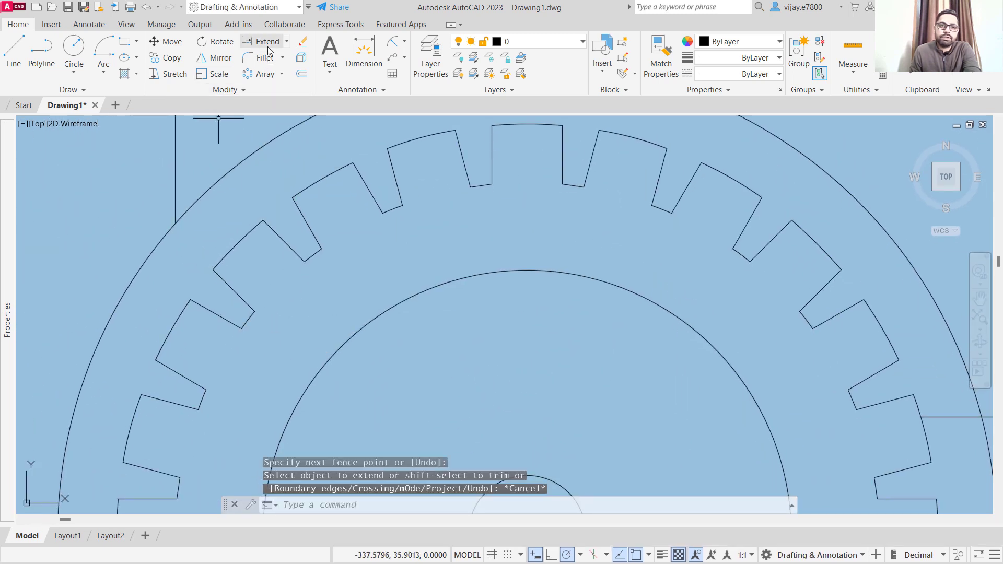
Trim the front wheel-arch circle's lower part below the body's front line and the chassis line, plus the chassis line's end inside the arch.
click(287, 42)
click(274, 62)
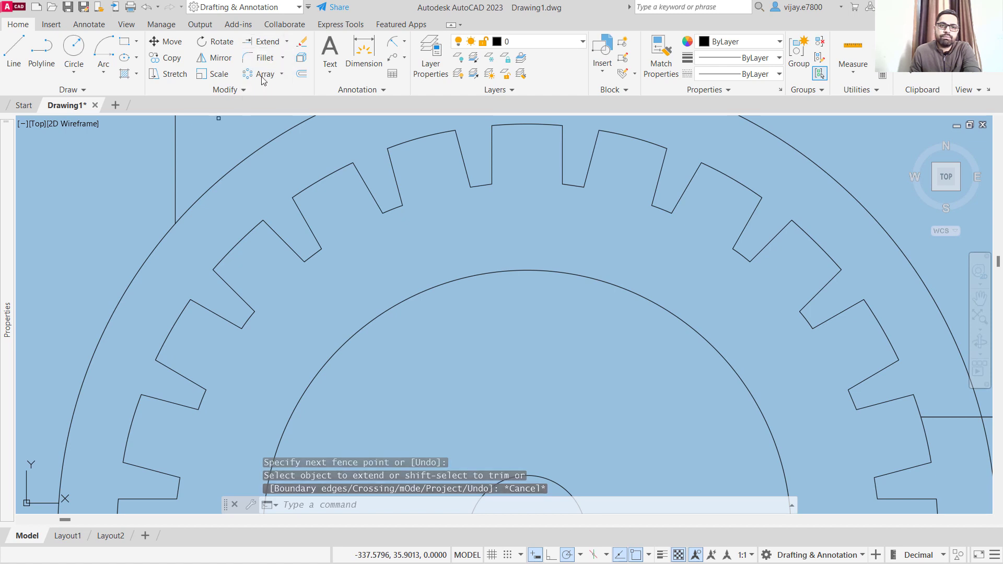
click(170, 230)
scroll(552, 264, down, 5)
click(706, 325)
drag(716, 342, 702, 319)
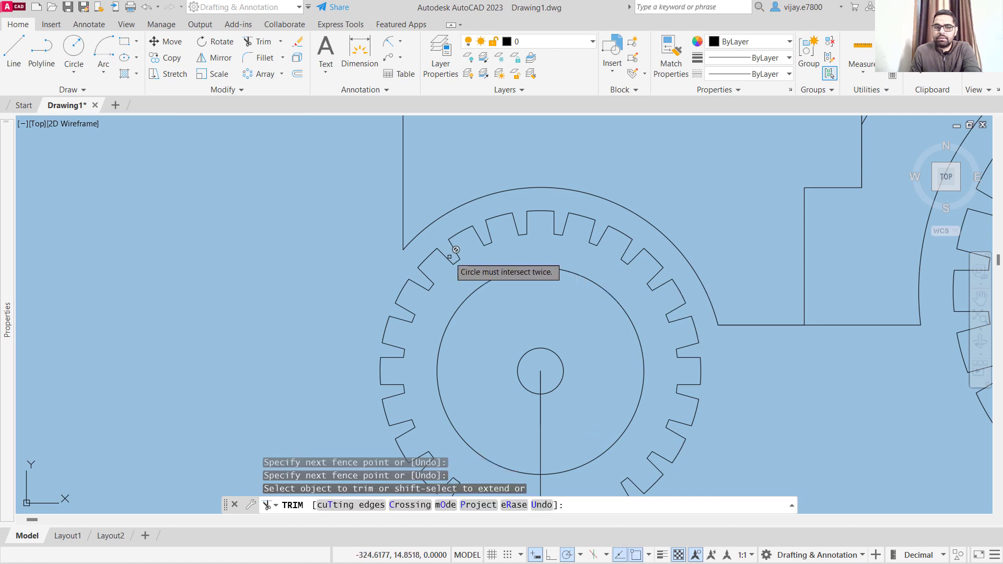
scroll(442, 251, down, 2)
scroll(604, 199, down, 4)
mouse_move(457, 164)
middle_down()
mouse_move(473, 251)
mouse_move(485, 229)
middle_up()
scroll(486, 229, up, 2)
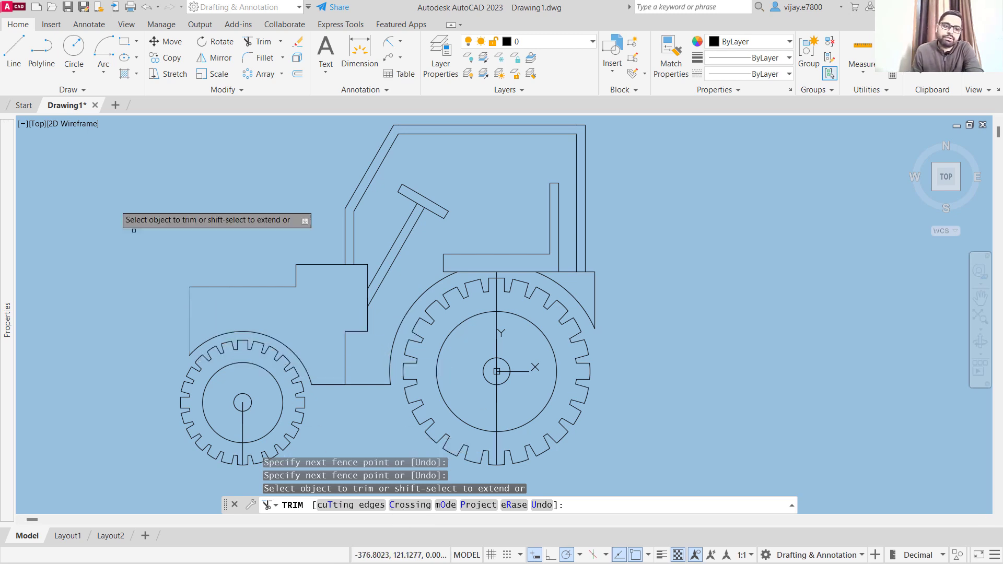
click(13, 51)
scroll(146, 300, up, 4)
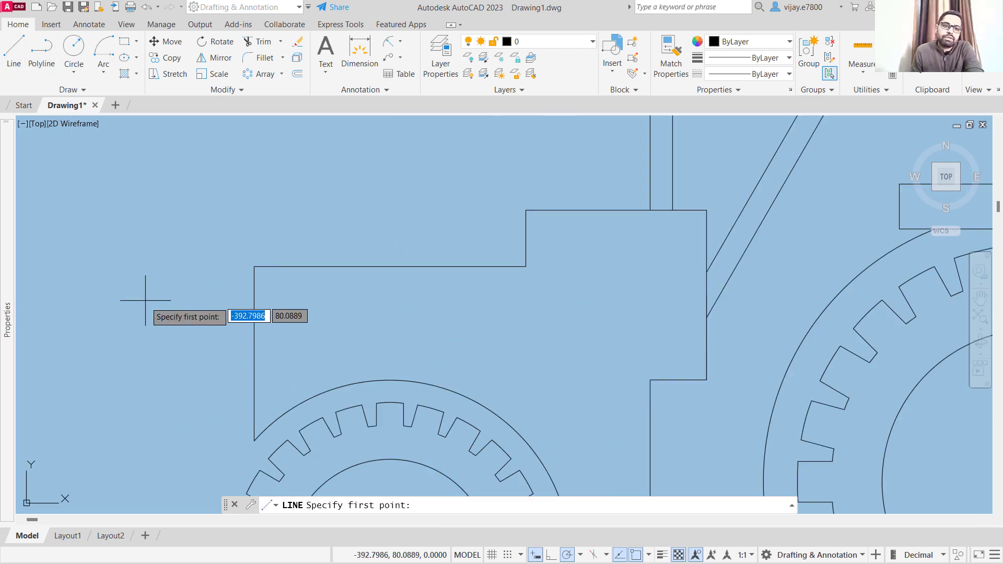
click(253, 442)
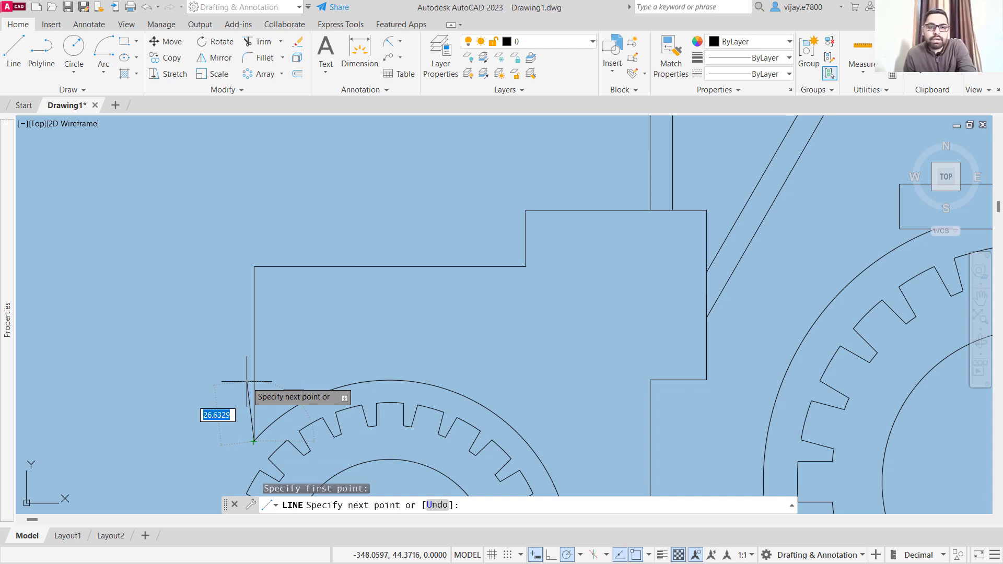
key(Escape)
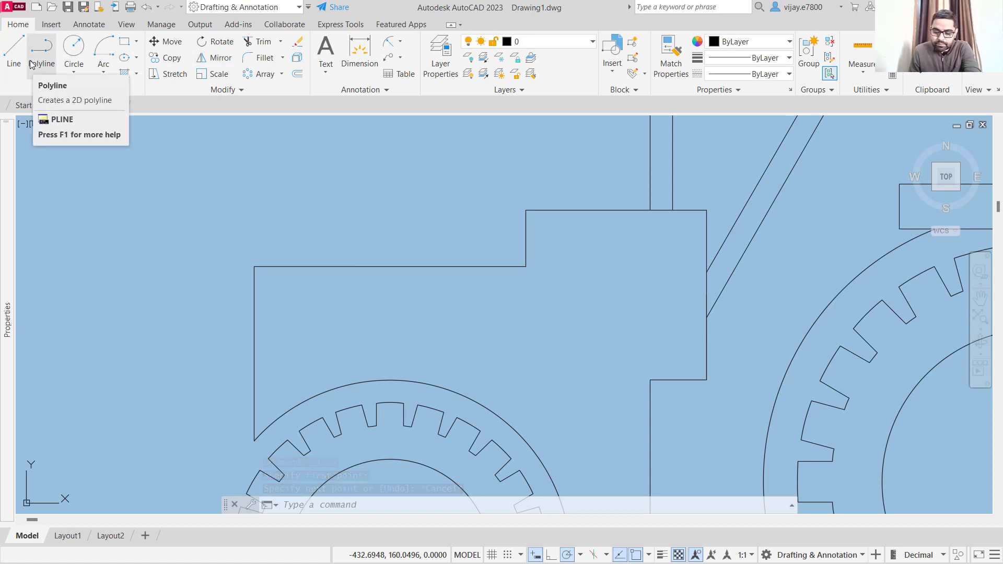
Draw a two-point circle with a diameter of 15, starting at the midpoint of the body's front vertical line and lying outside the body.
click(74, 72)
click(89, 148)
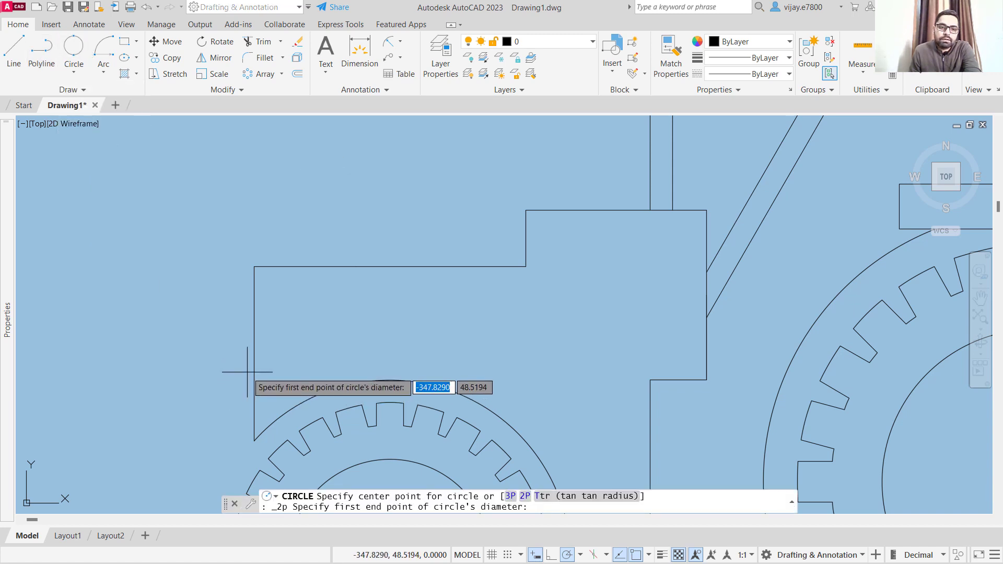
click(253, 354)
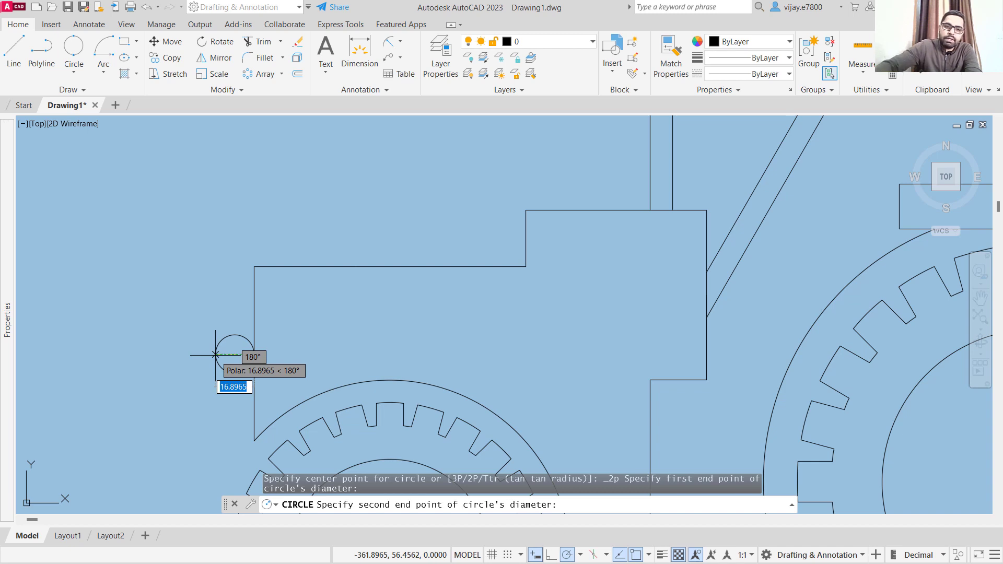
text(15)
key(Return)
Draw a vertical line from the center of the small front circle up to its top quadrant.
scroll(221, 349, up, 3)
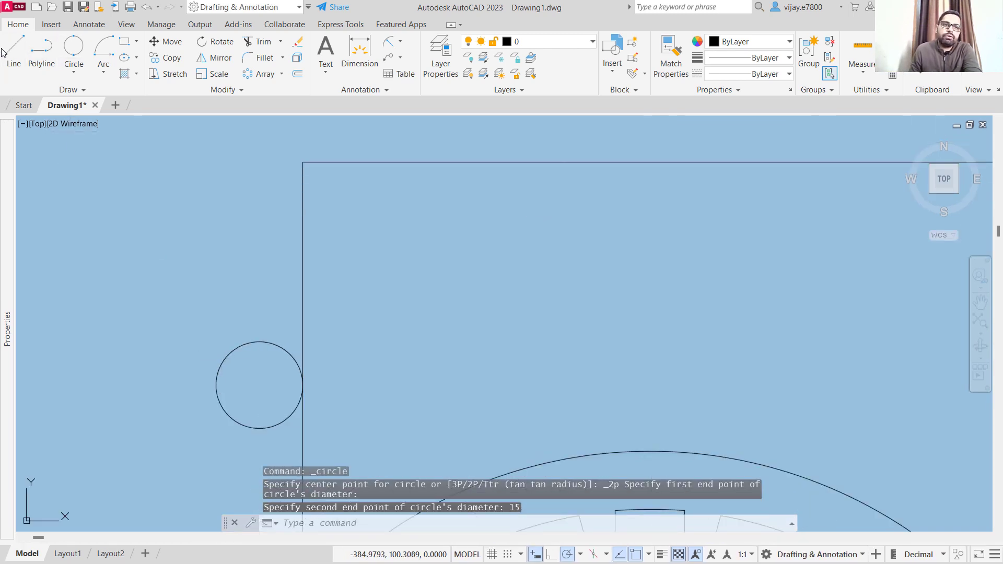
click(17, 67)
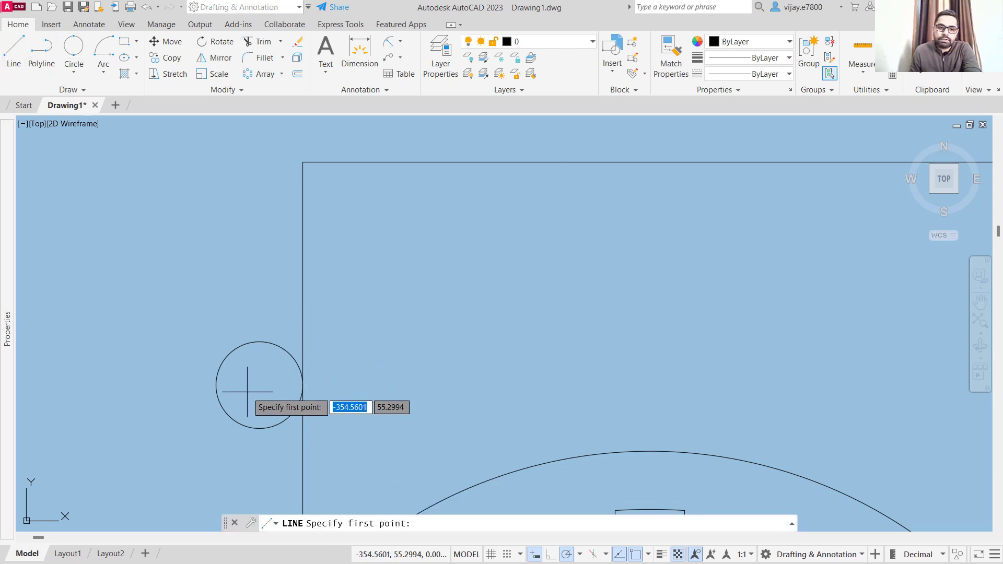
click(259, 342)
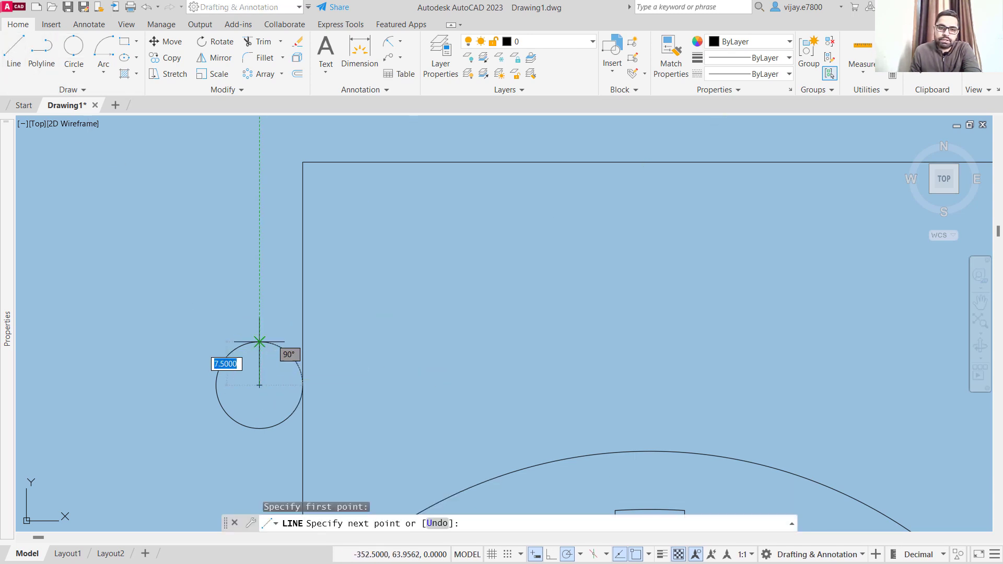
Draw a vertical line across the full diameter of the small headlight circle at the tractor's front.
click(258, 428)
right_click(203, 378)
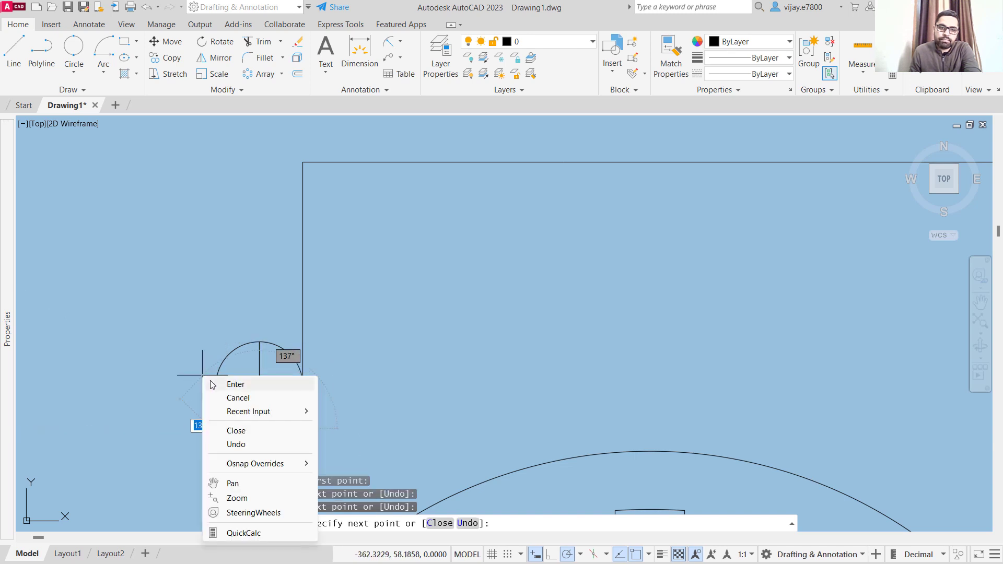
click(230, 383)
Trim away the outer half of the headlight circle, keeping the half that touches the tractor body.
click(254, 41)
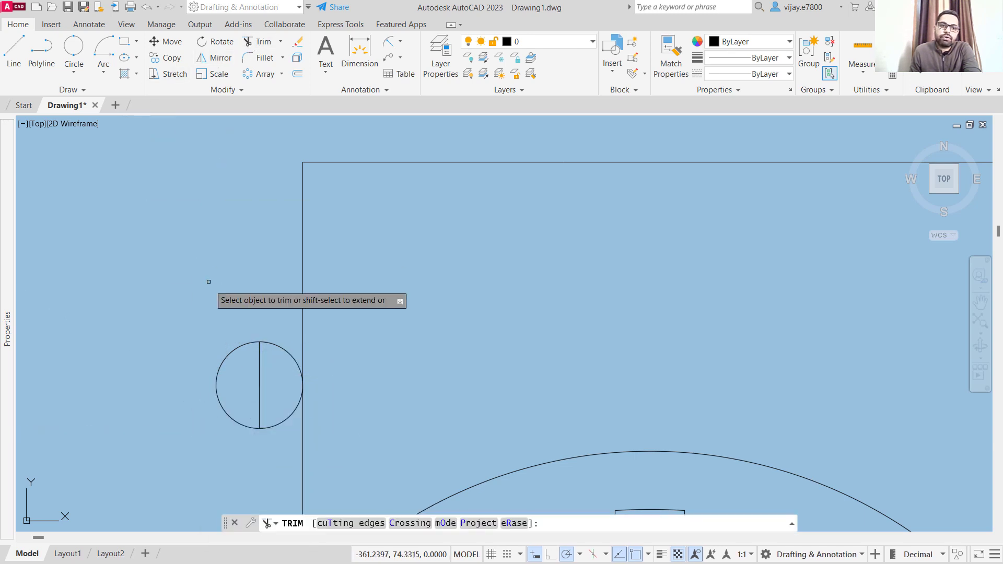
click(223, 365)
scroll(300, 355, down, 5)
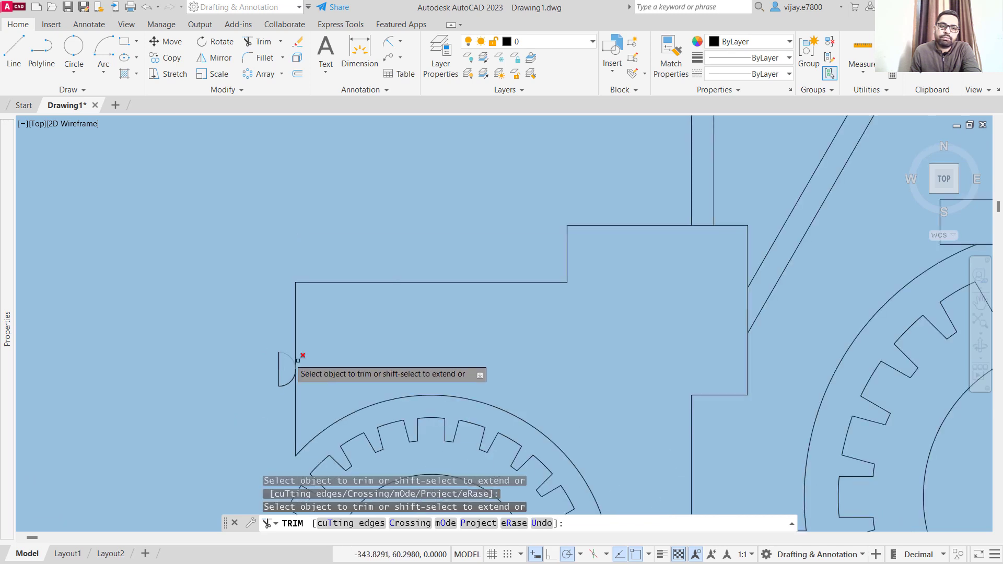
middle_drag(501, 364, 253, 260)
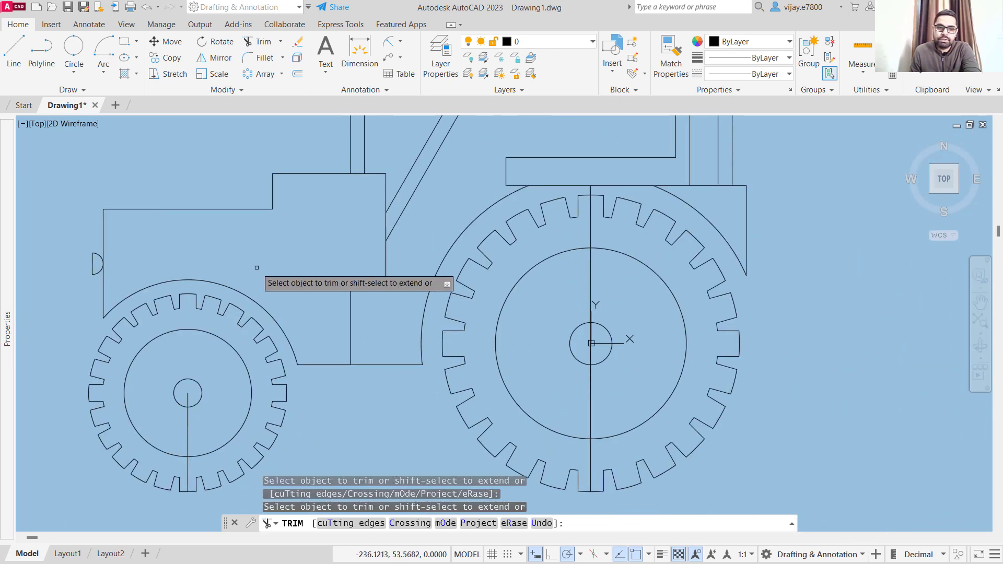
key(Escape)
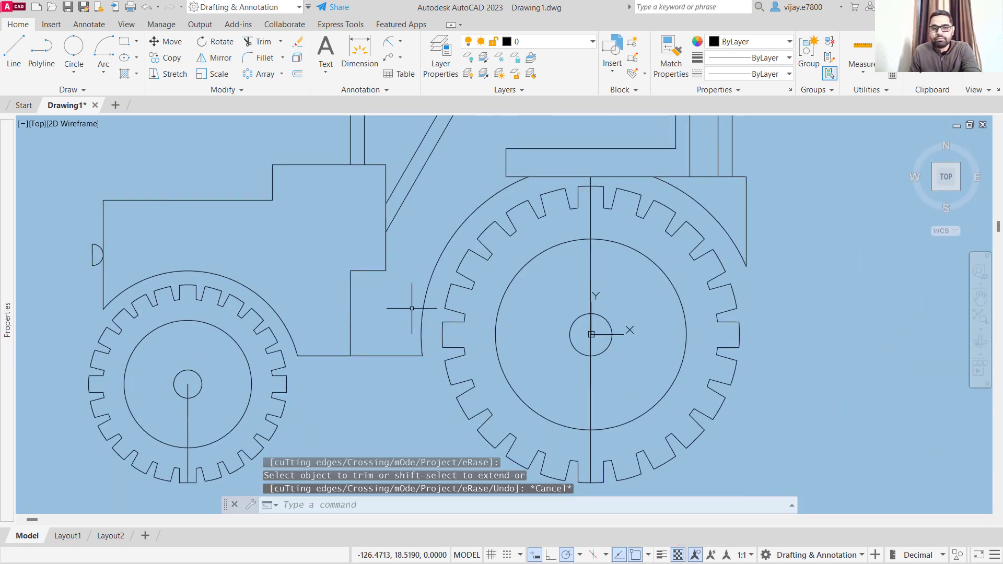
Erase the leftover vertical construction lines running through the centres of the rear and front wheels.
click(601, 398)
click(553, 369)
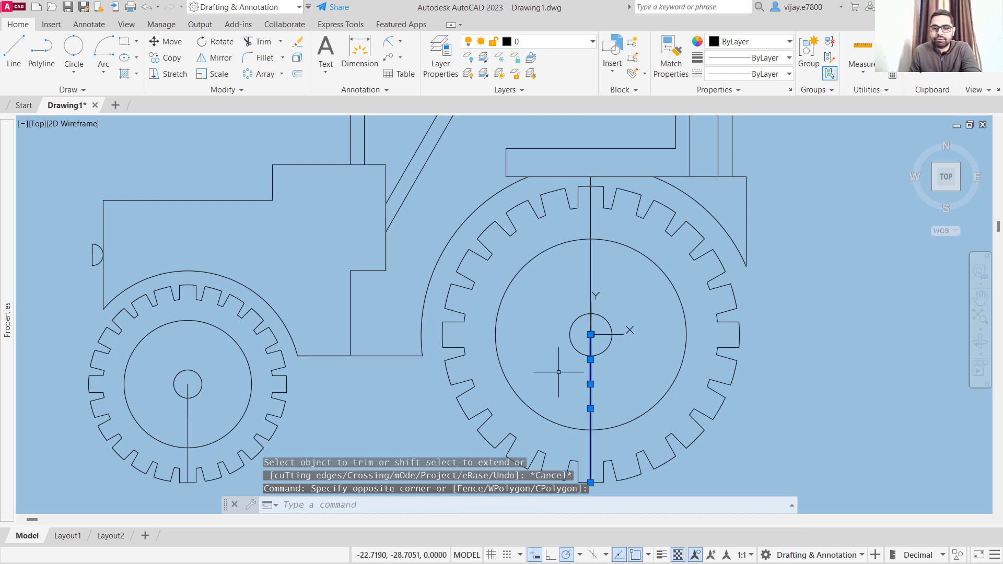
click(632, 263)
click(567, 256)
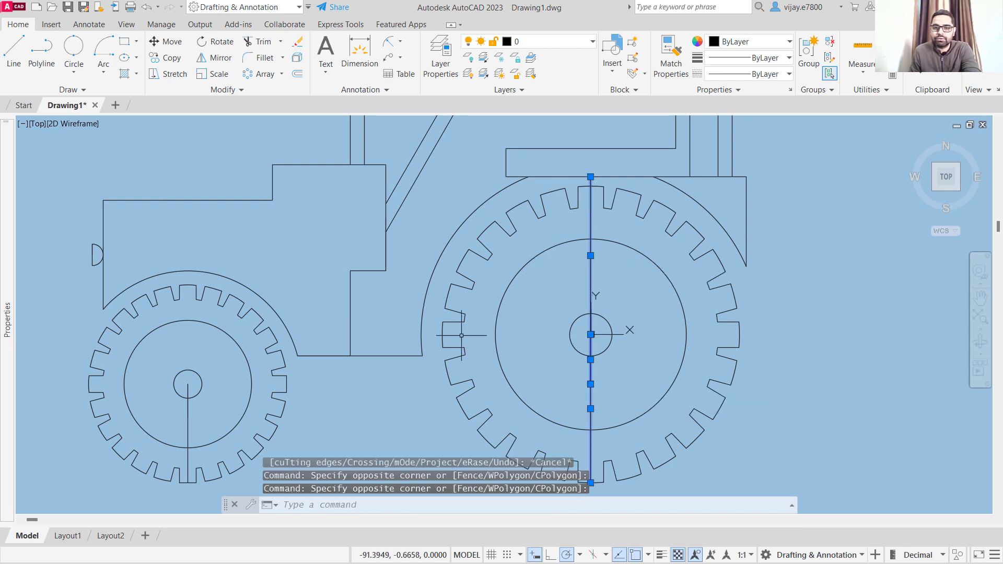
click(224, 411)
click(176, 413)
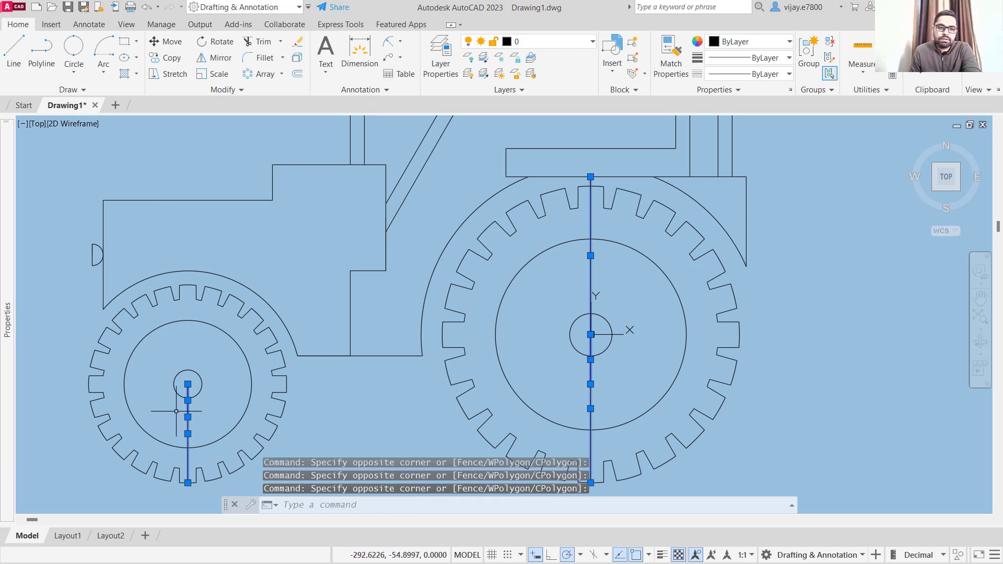
key(Delete)
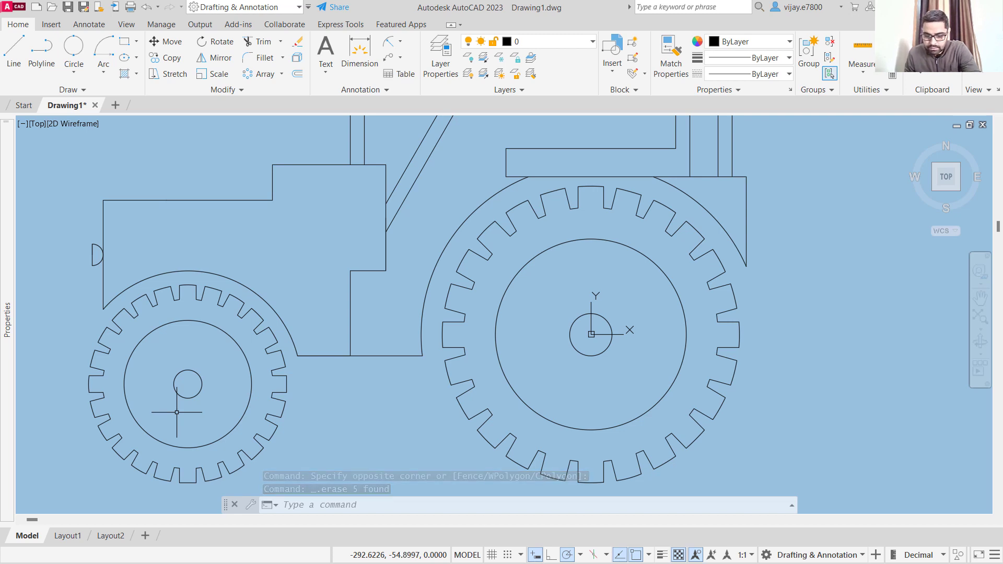
Set the radius of the headlight arc to 15 in its properties.
scroll(66, 269, up, 3)
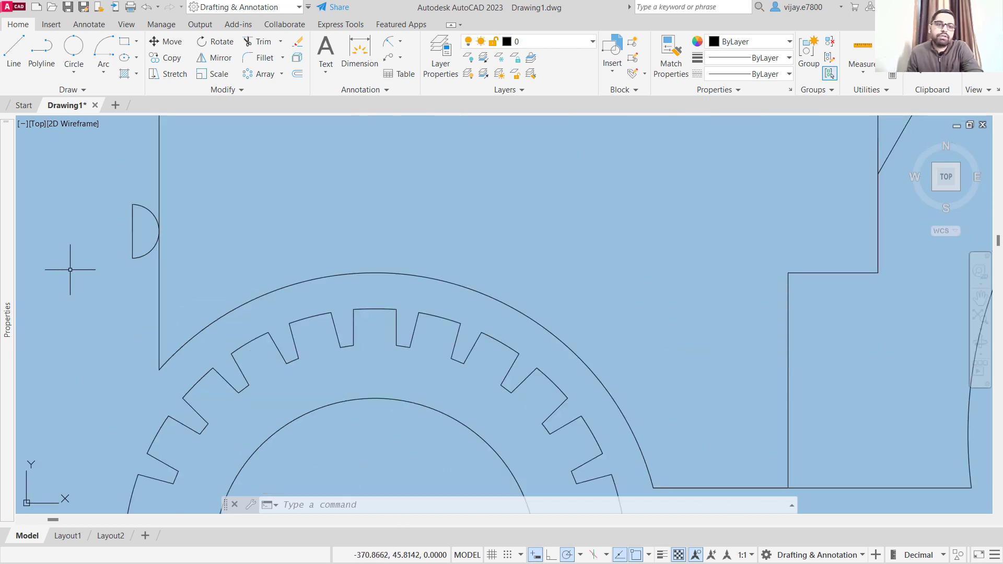
click(140, 204)
click(139, 209)
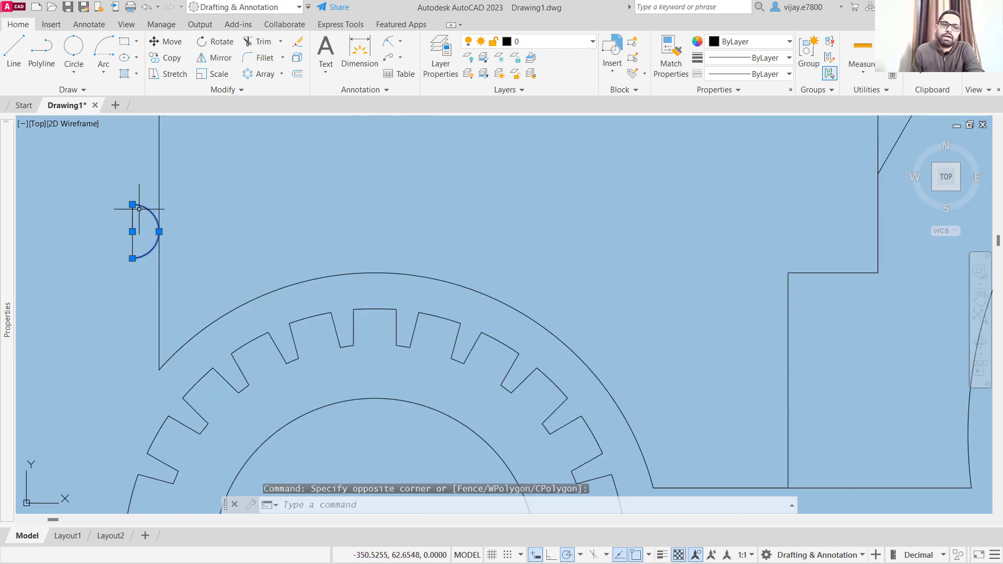
right_click(138, 209)
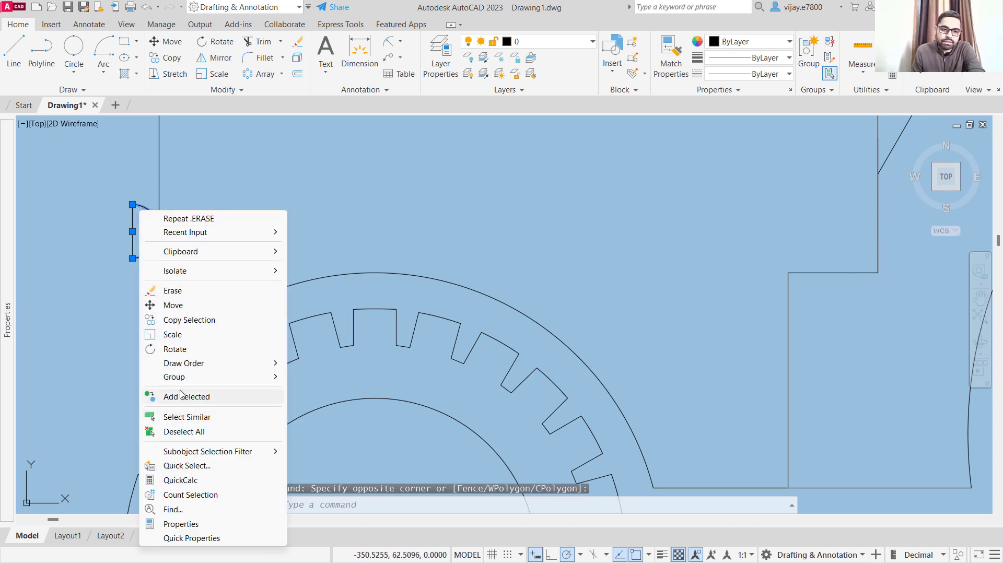
click(191, 523)
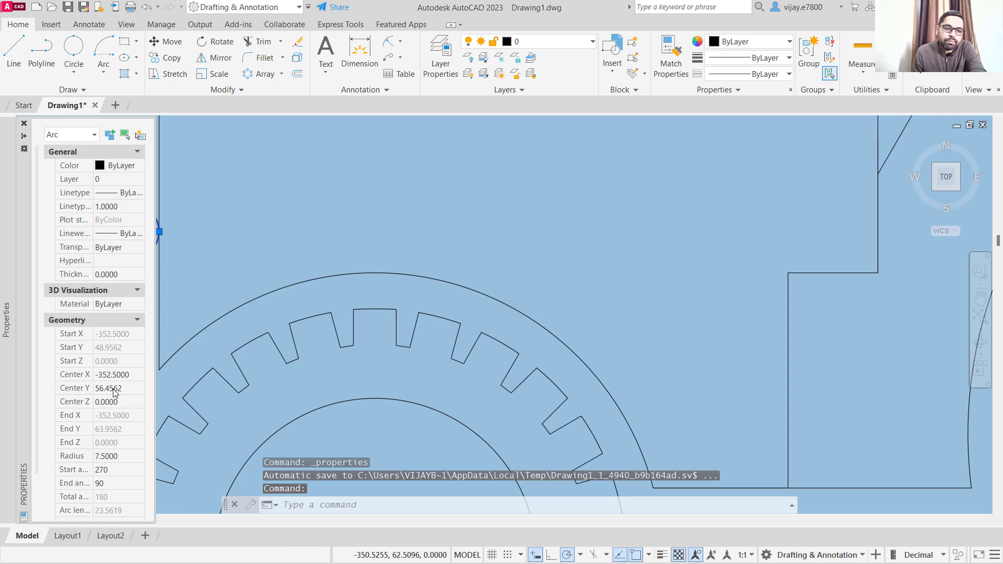
click(113, 452)
text(15)
key(Tab)
key(Escape)
scroll(197, 152, down, 3)
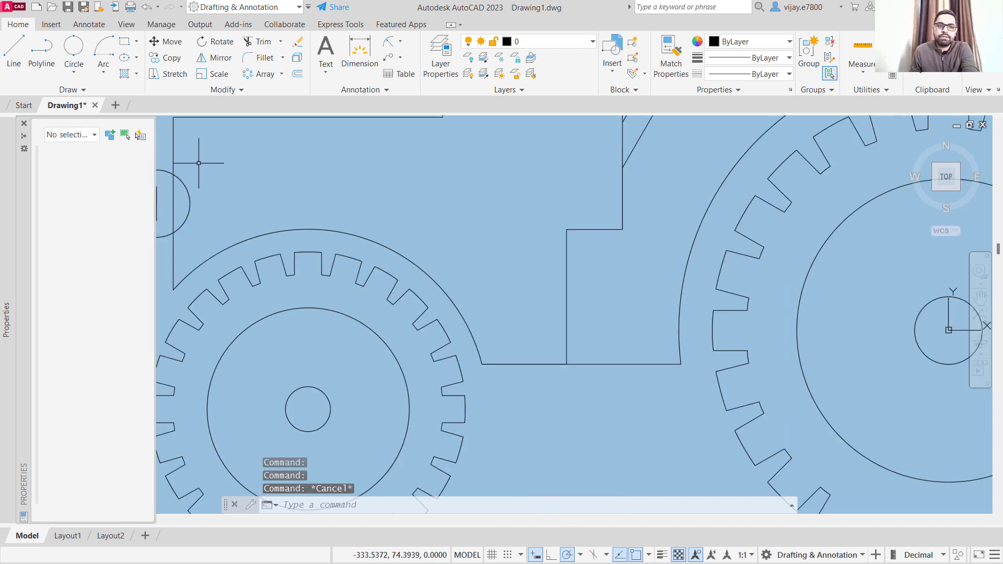
Move the headlight arc by its midpoint horizontally onto the vertical front edge of the tractor body.
scroll(230, 204, up, 3)
mouse_move(230, 204)
middle_down()
mouse_move(422, 239)
mouse_move(430, 231)
middle_up()
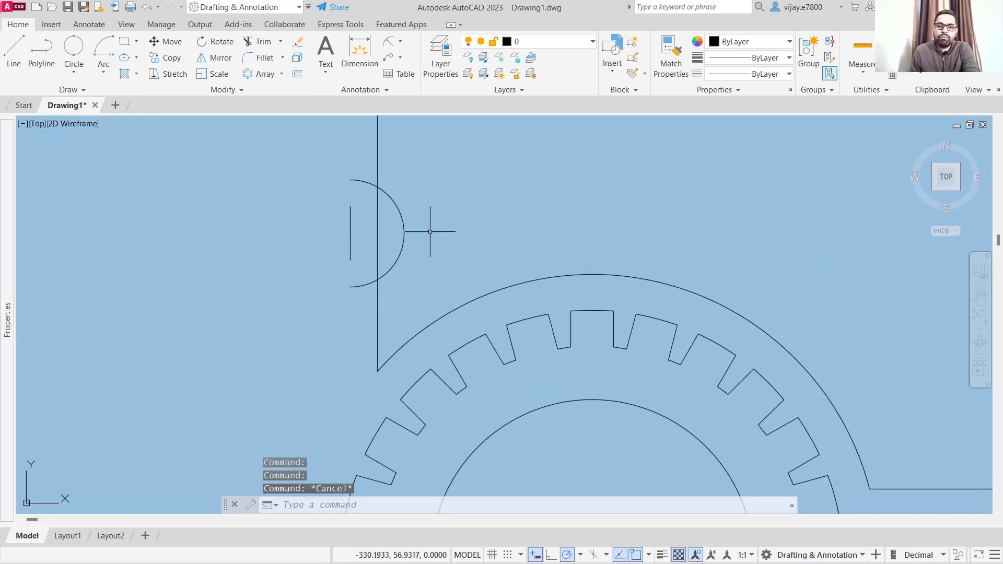
click(403, 227)
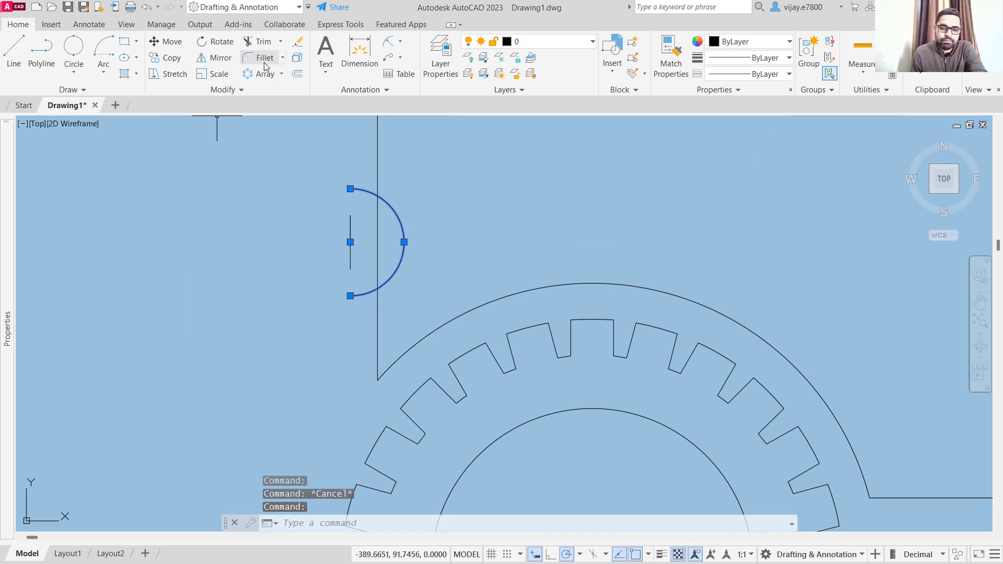
click(160, 45)
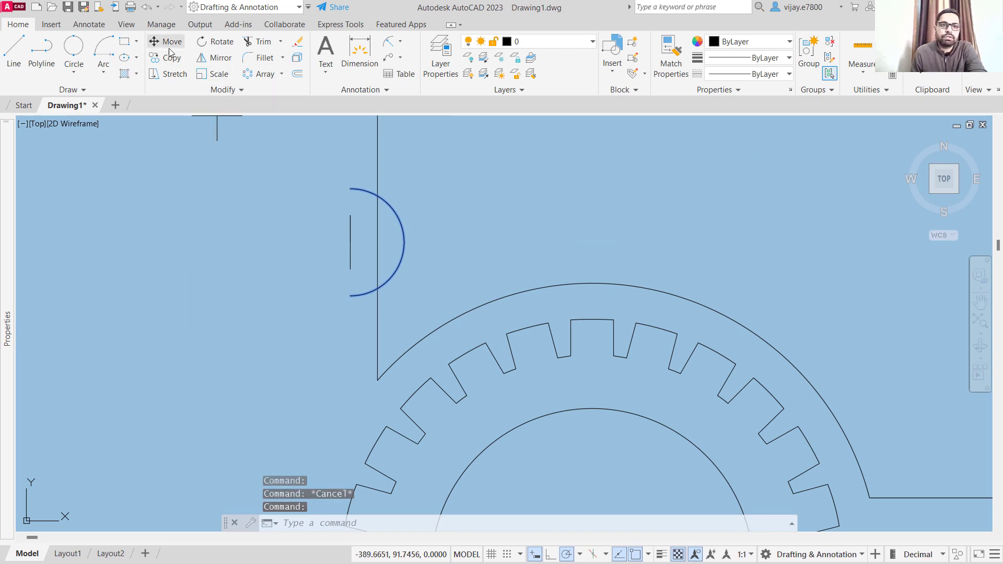
click(404, 242)
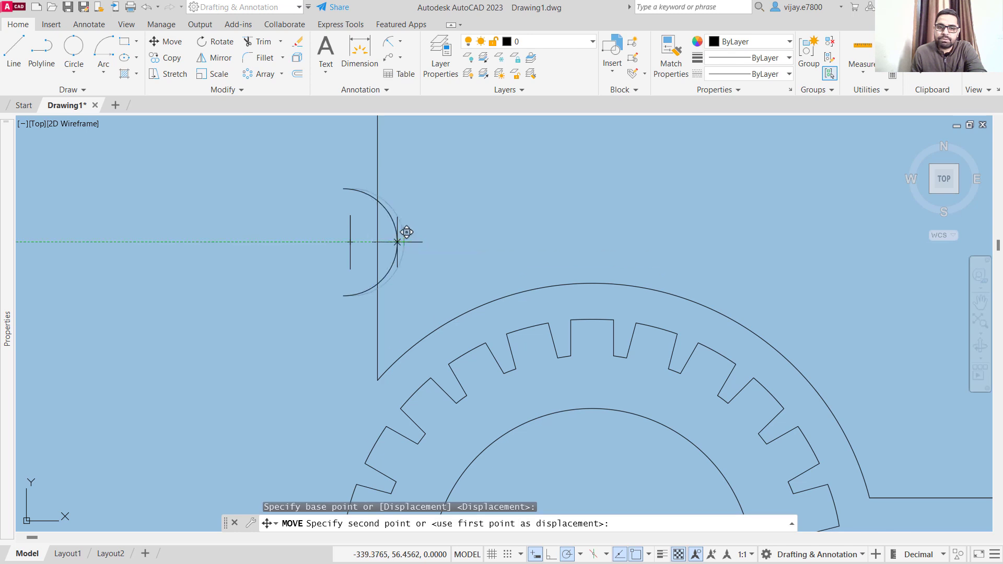
click(378, 241)
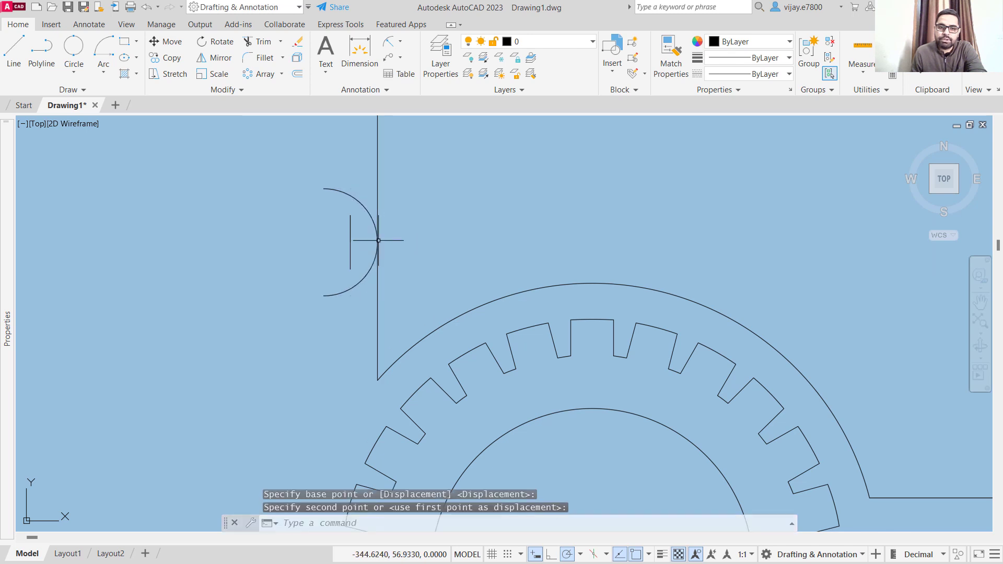
Move the vertical headlight line by its midpoint to the centre of the arc.
click(351, 233)
click(350, 242)
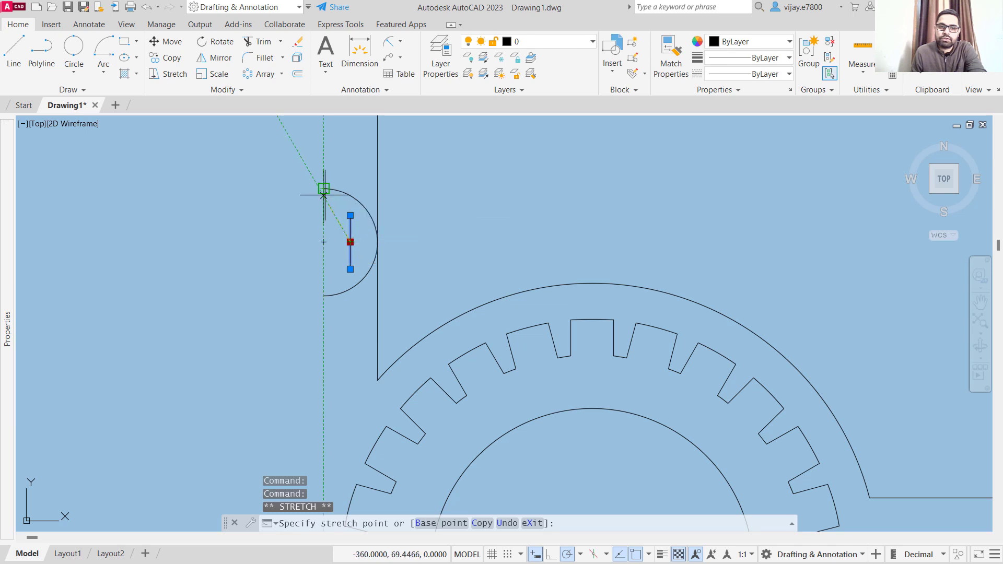
click(324, 241)
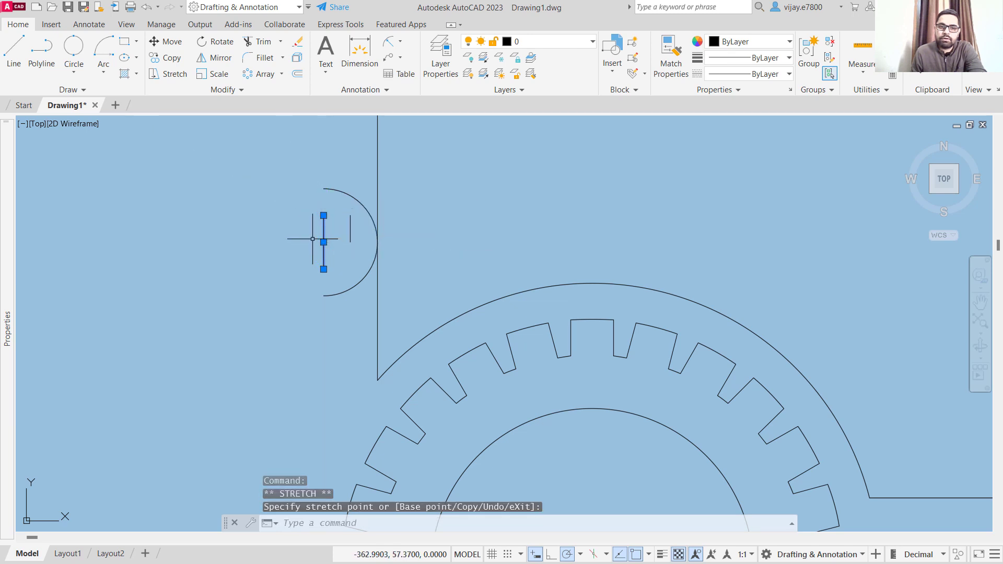
key(Escape)
Erase the stray short vertical line left inside the headlight arc.
click(337, 232)
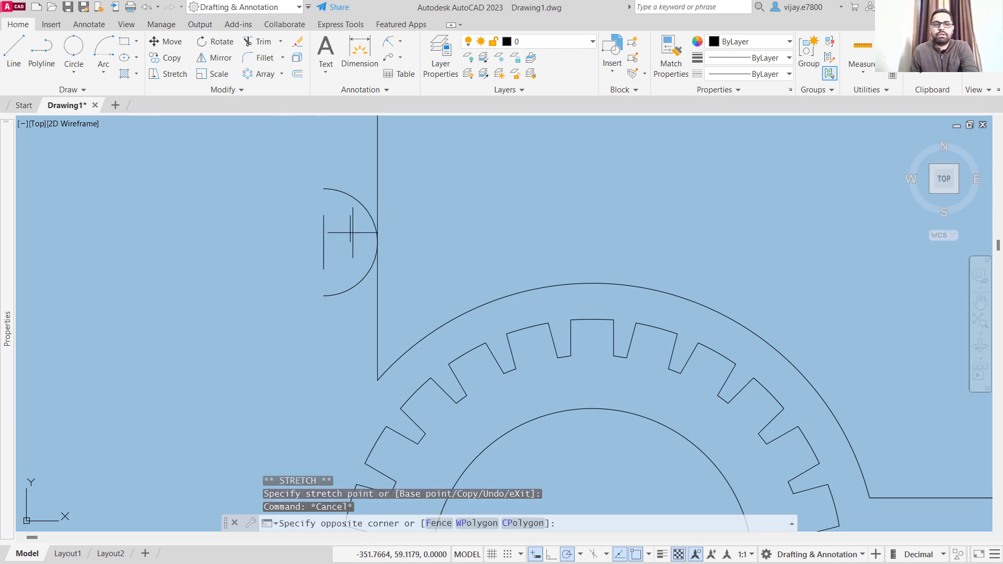
click(344, 231)
key(Delete)
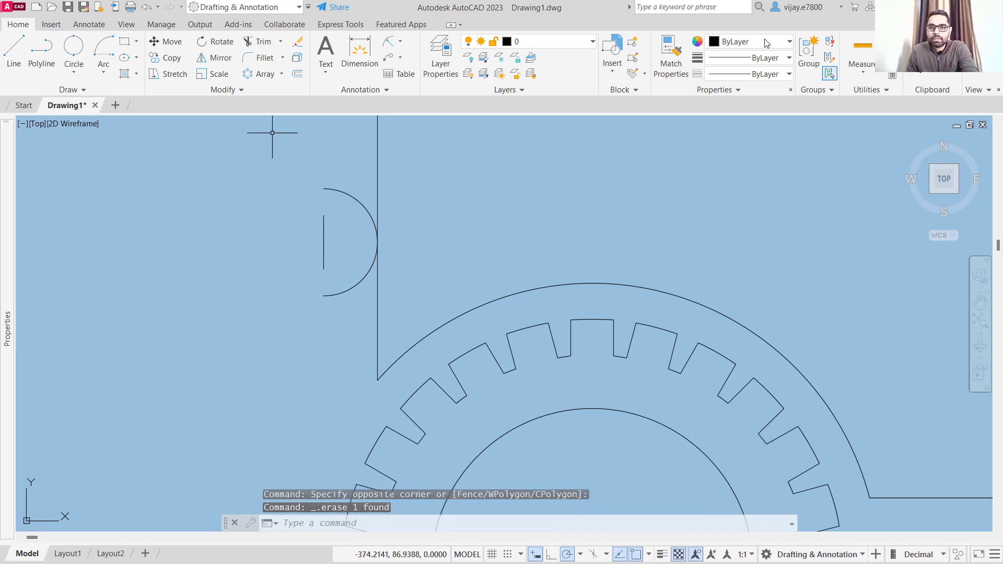
Extend the vertical headlight line at both ends to meet the arc's endpoints.
click(281, 46)
click(264, 92)
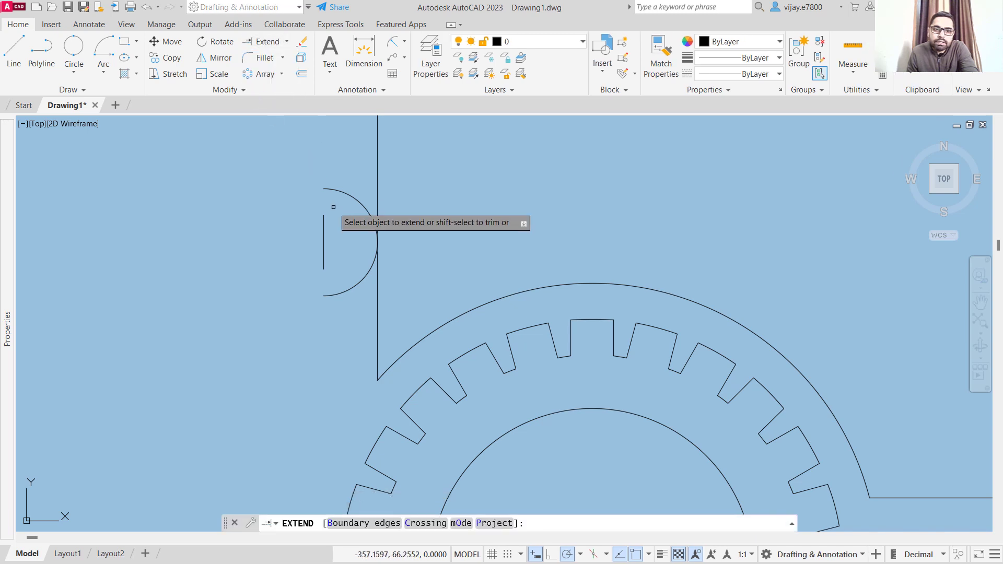
click(324, 231)
click(324, 259)
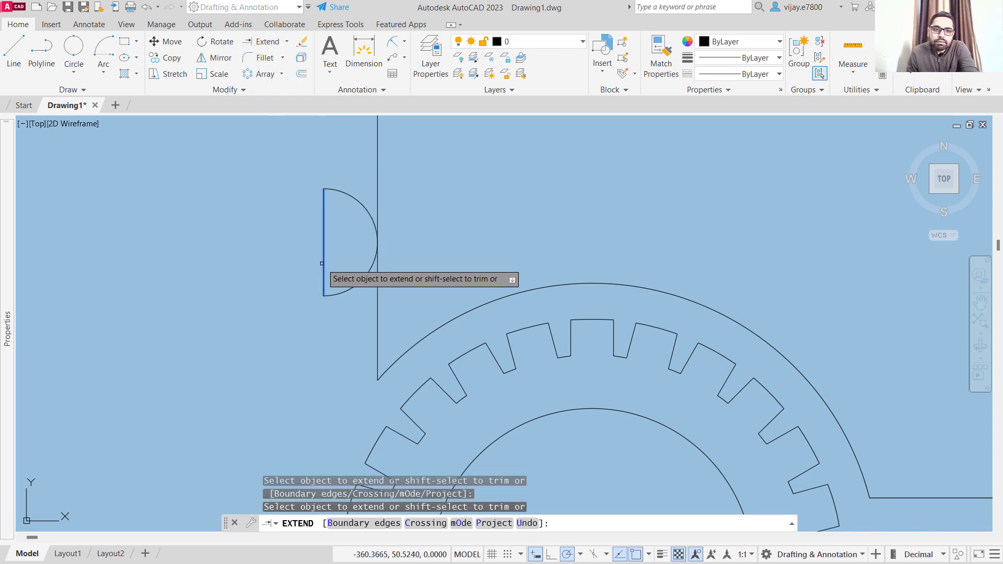
key(Escape)
Create a new layer named Dimensions in the Layer Properties Manager.
scroll(327, 244, down, 2)
scroll(537, 222, down, 2)
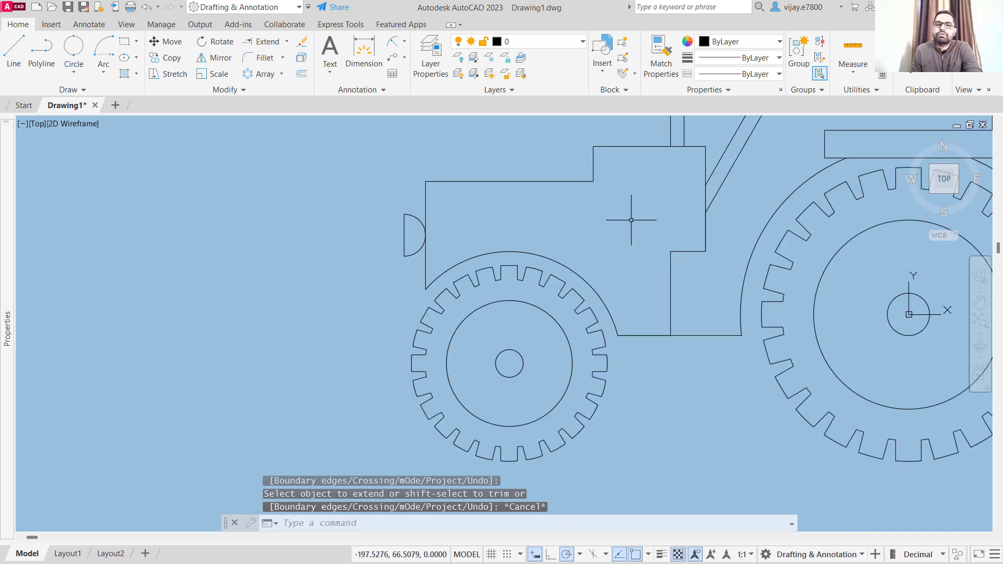
middle_drag(632, 222, 419, 256)
scroll(575, 218, down, 2)
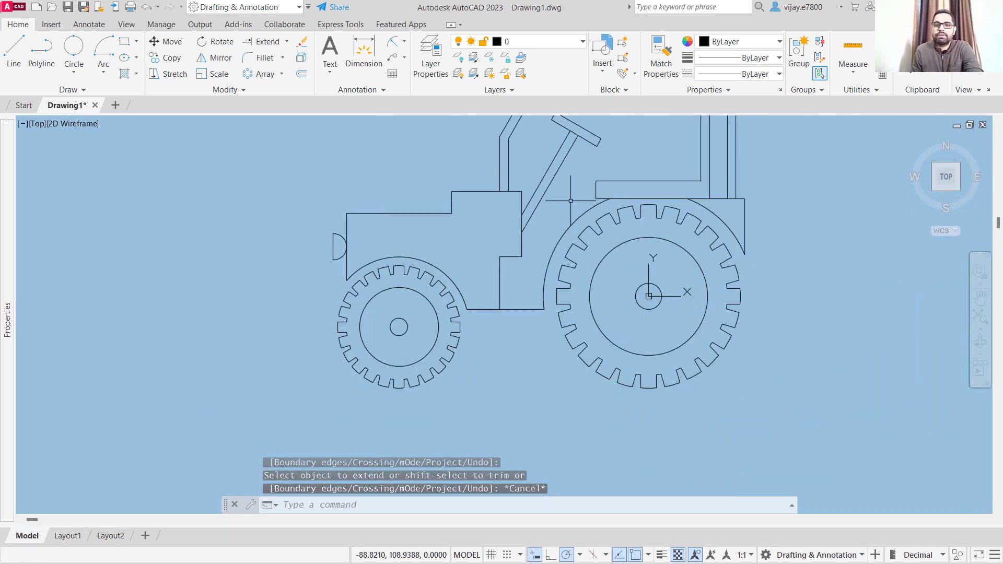
middle_drag(570, 200, 538, 249)
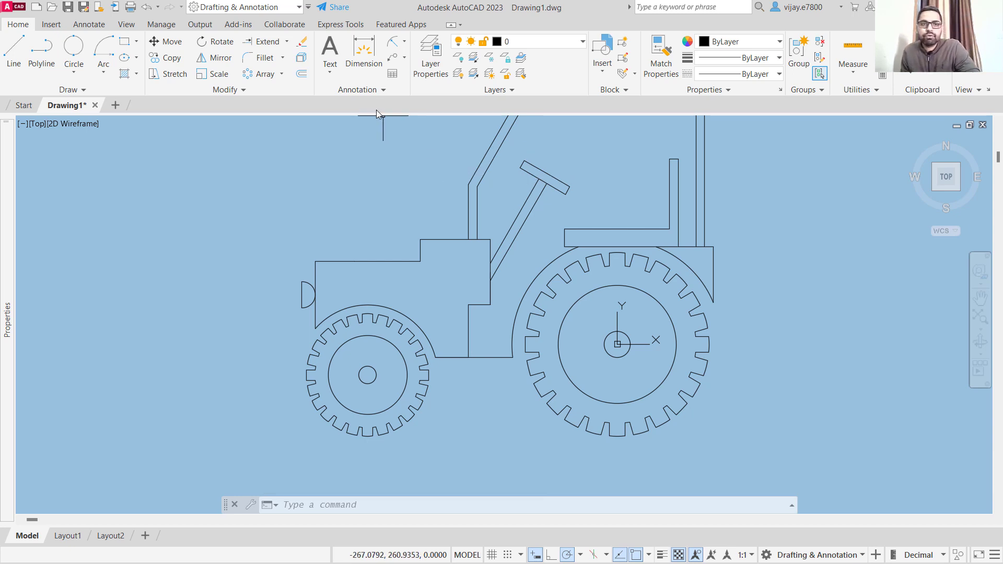
scroll(551, 212, down, 2)
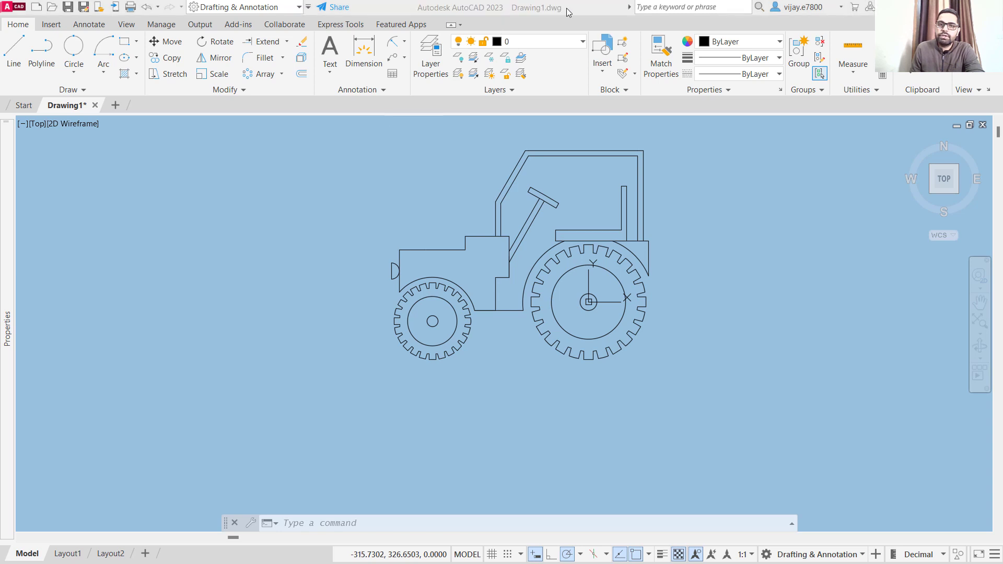
click(572, 43)
click(437, 75)
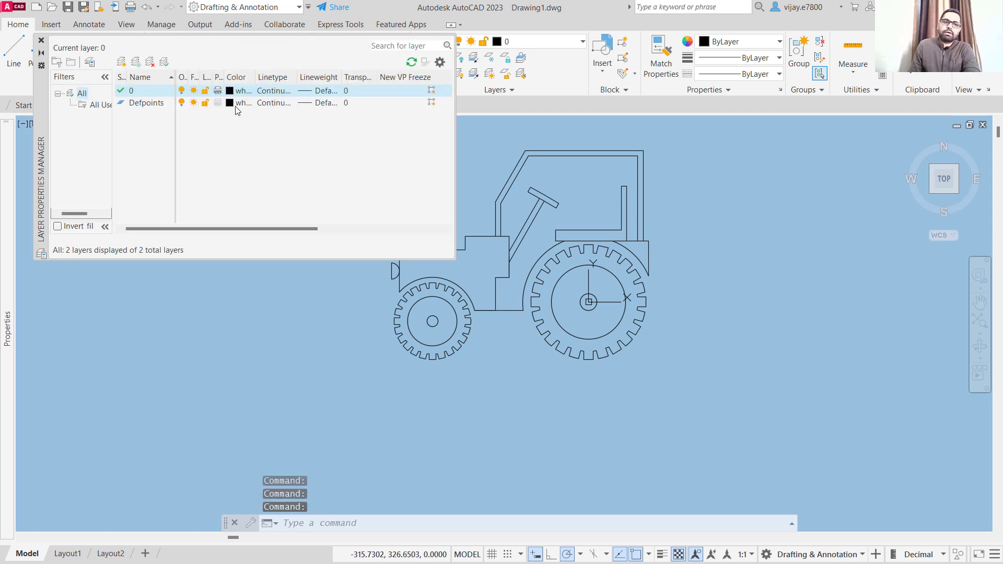
click(121, 63)
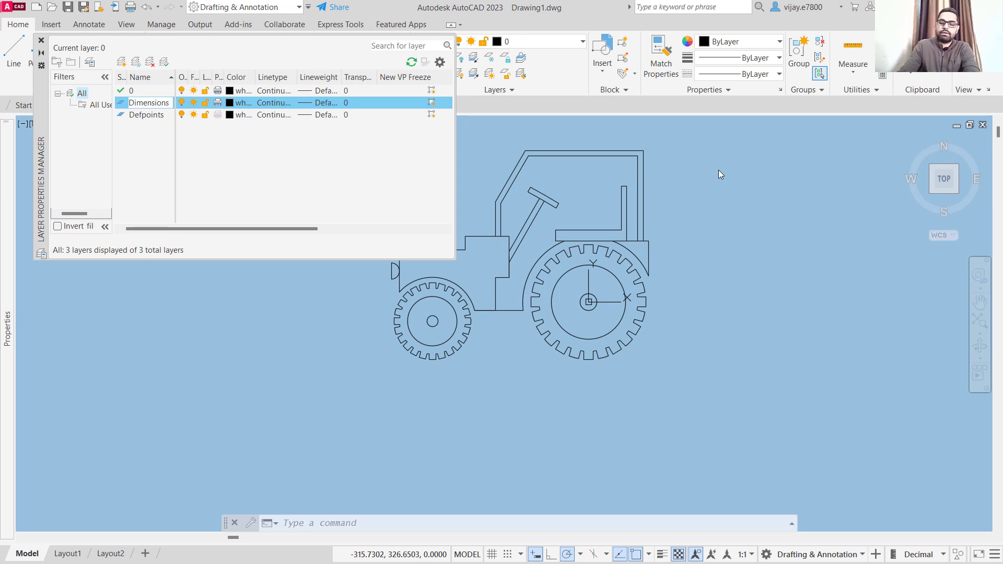
key(Return)
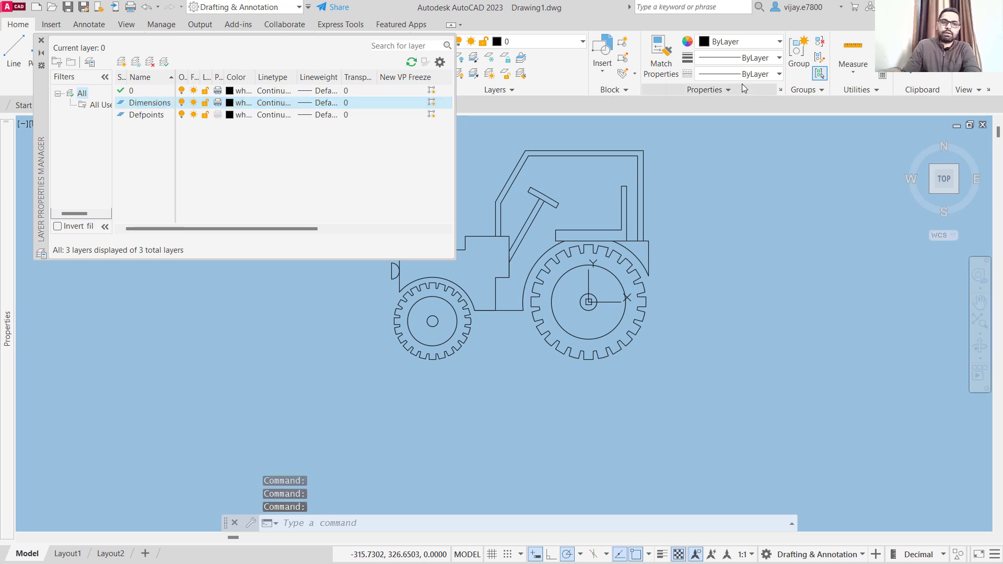
Set the Dimensions layer's colour to dark red, index colour 12.
click(231, 103)
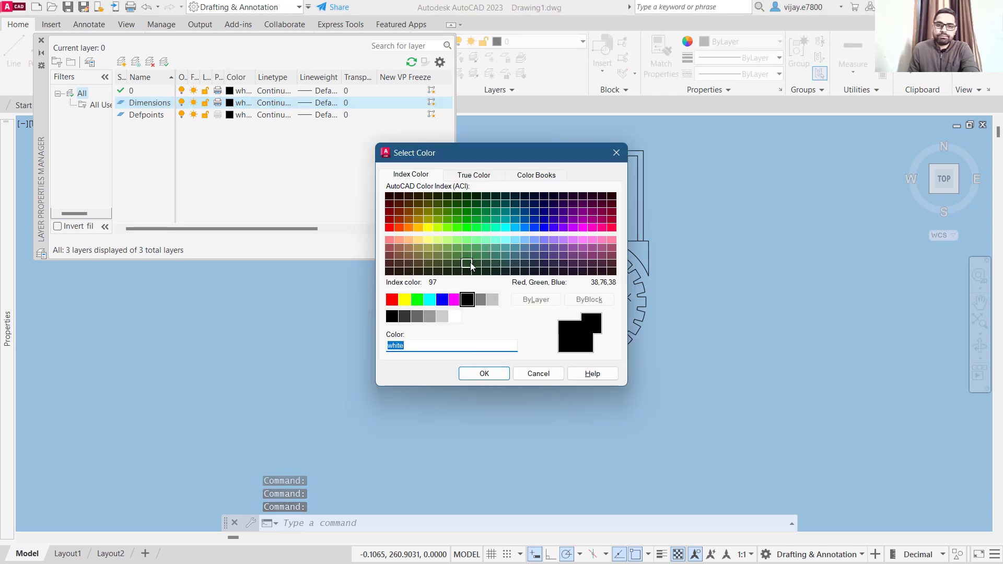
click(389, 219)
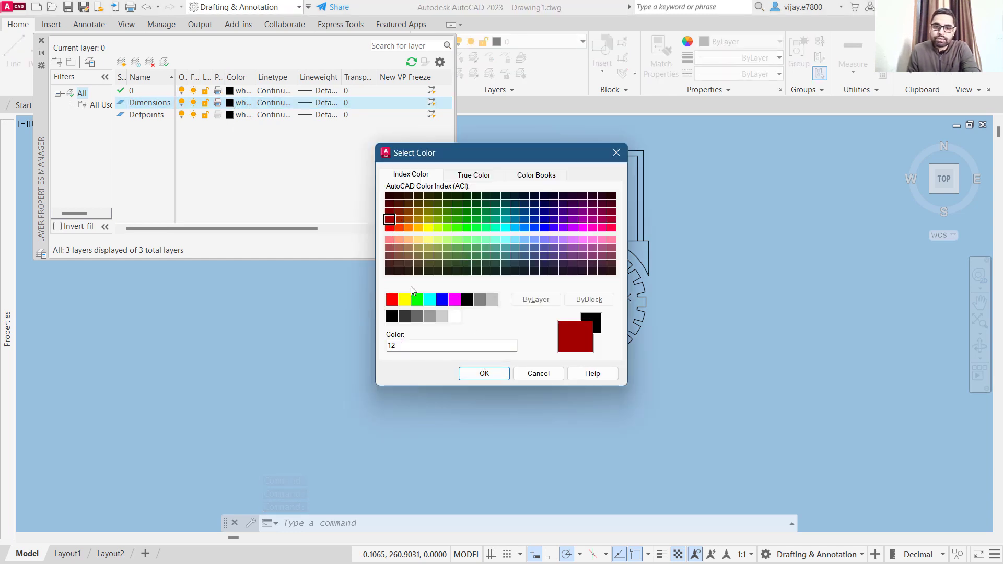
click(484, 373)
scroll(522, 248, down, 2)
scroll(522, 247, up, 3)
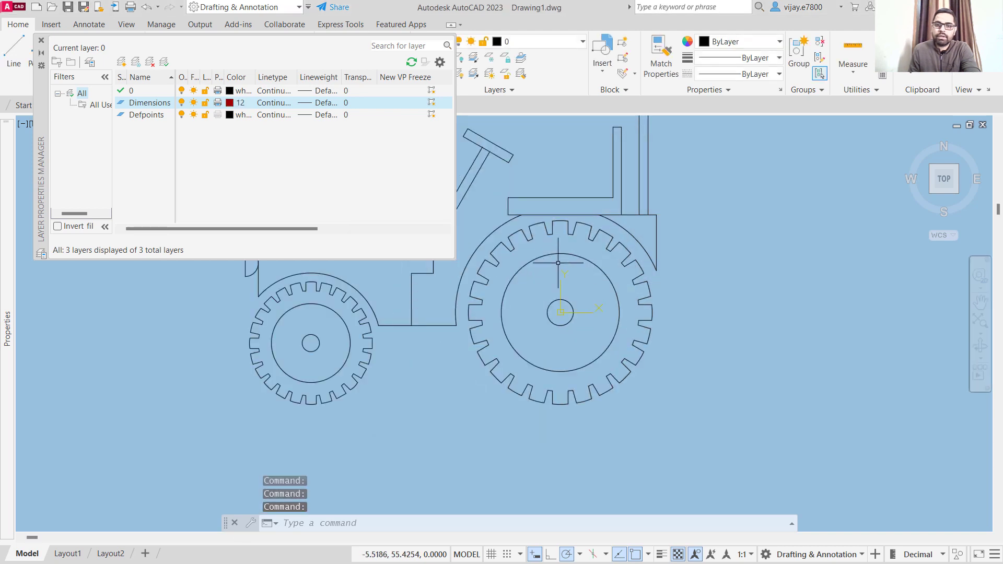
Close the Layer Properties Manager and add a radius dimension to the rear tyre's outer tread arc, placed below the wheel's right side.
click(42, 38)
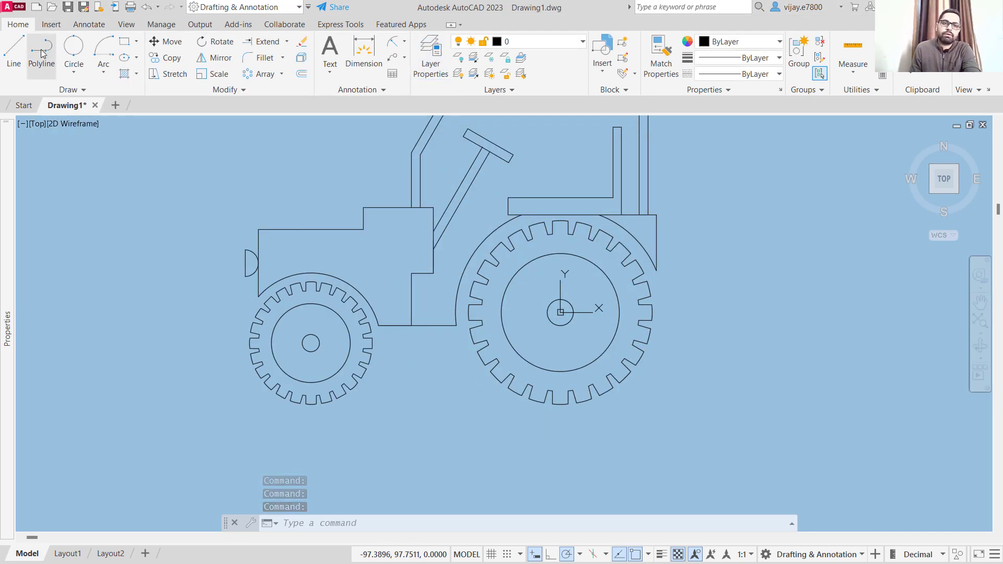
scroll(358, 215, up, 2)
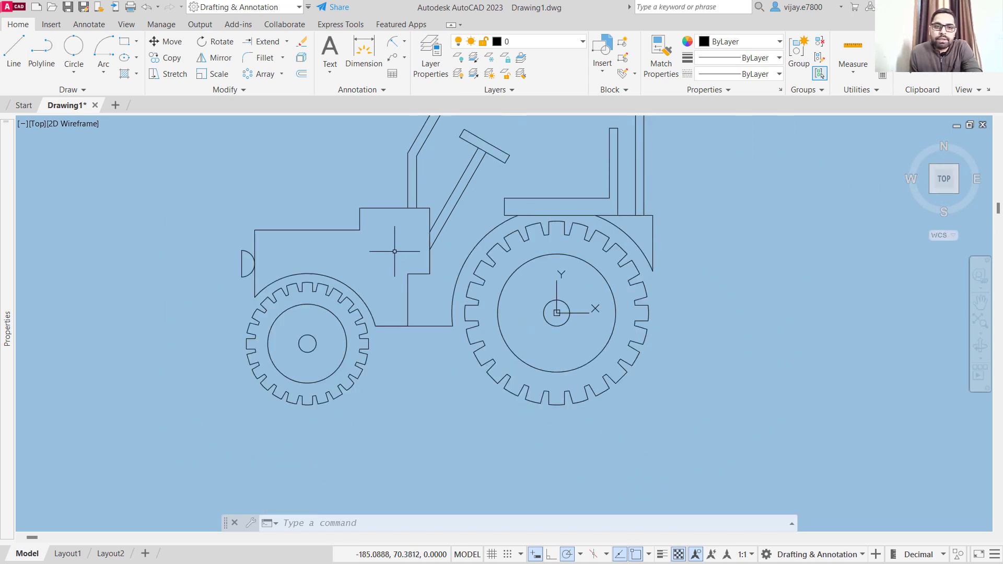
scroll(399, 240, down, 4)
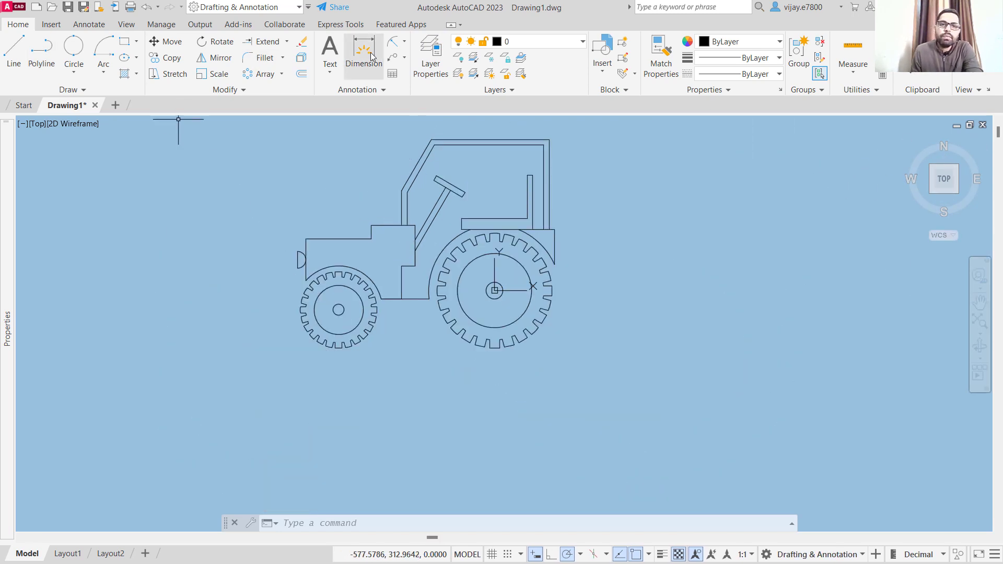
click(393, 41)
scroll(507, 345, up, 4)
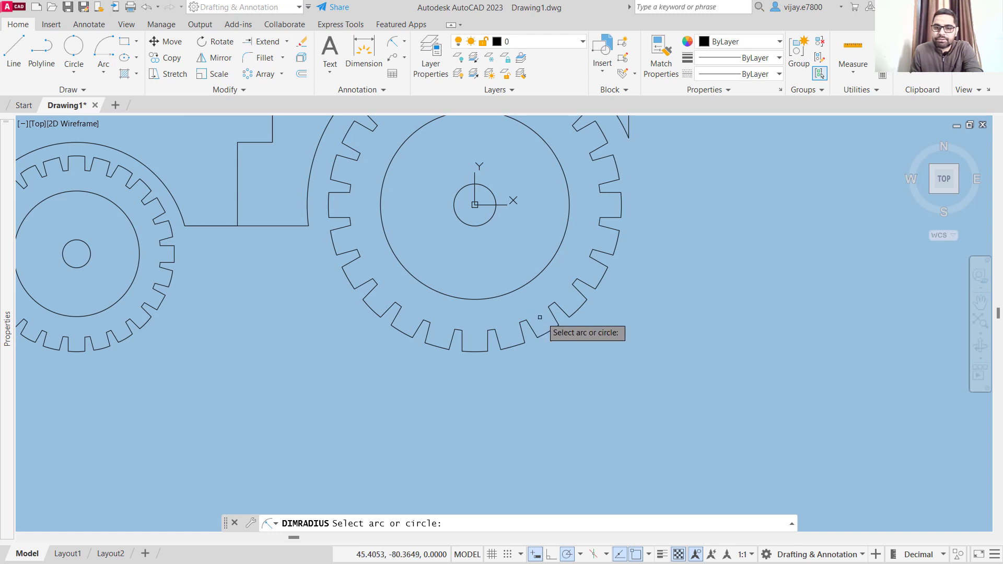
click(577, 311)
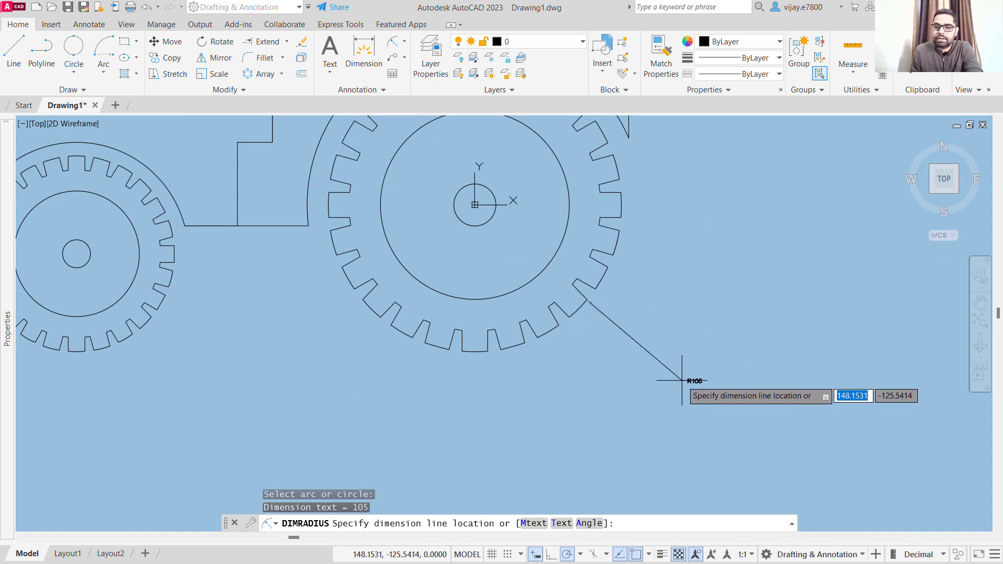
click(649, 380)
Add radius dimensions to the rear tyre's tread-gap arc and the rear rim circle, placing both outside the wheel's right side.
right_click(652, 270)
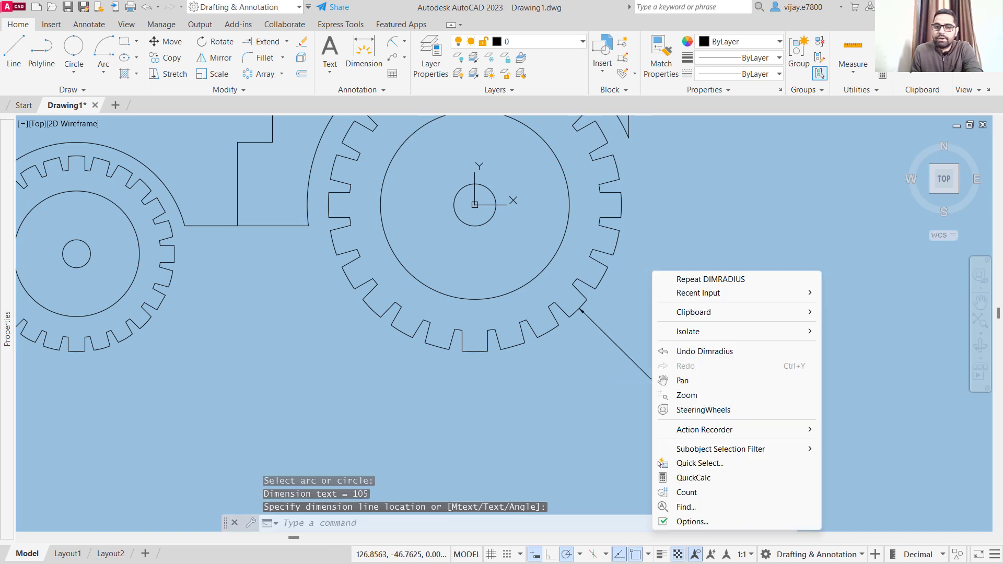
click(660, 283)
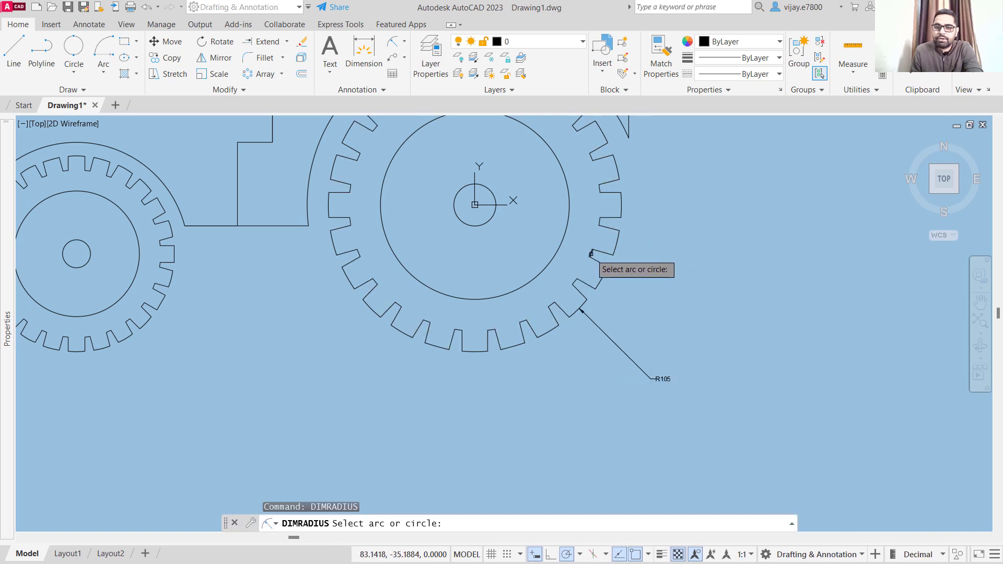
click(593, 261)
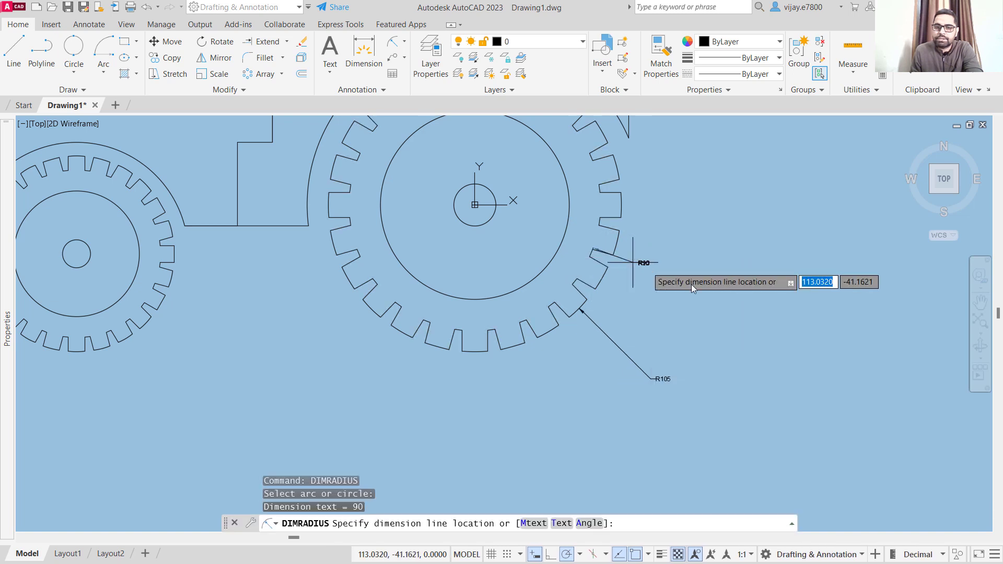
click(743, 318)
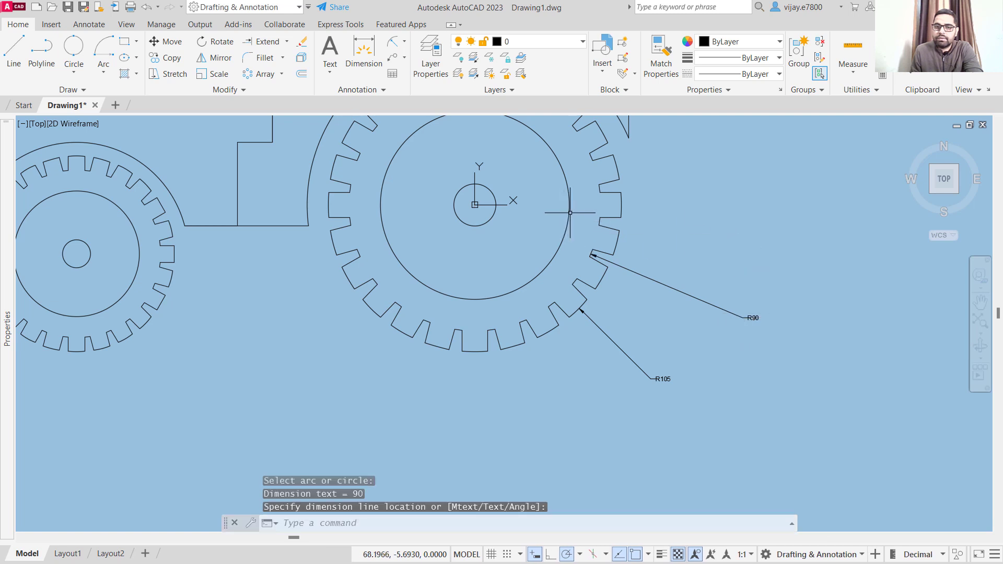
right_click(548, 207)
click(568, 211)
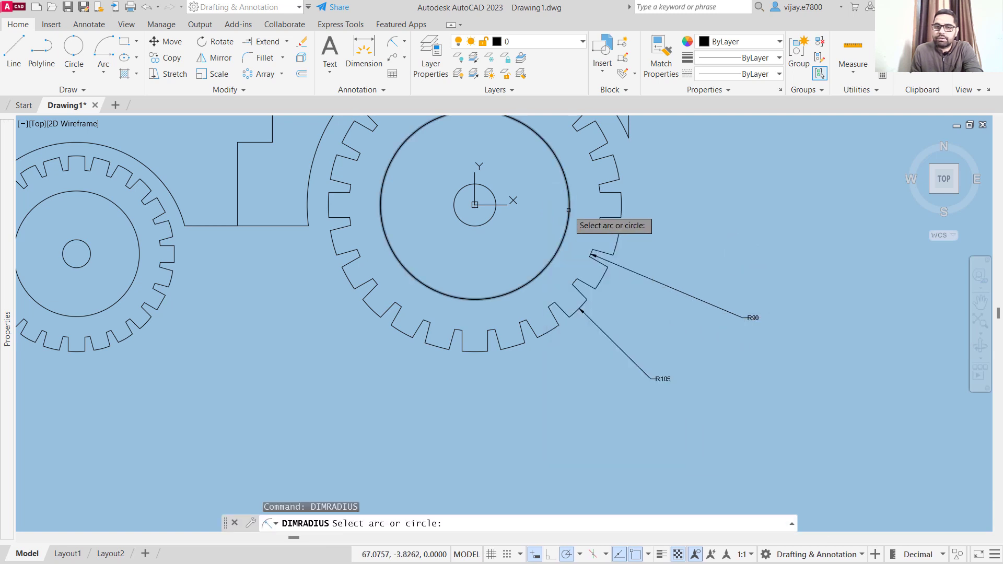
click(568, 211)
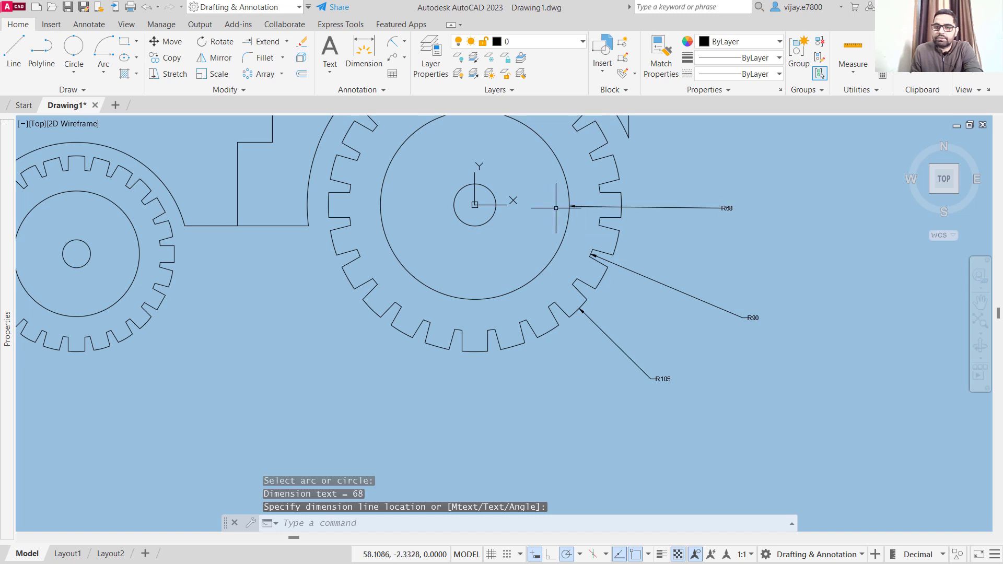
Add a radius dimension to the rear wheel's small hub circle, placed above the rim dimension.
middle_drag(547, 203, 578, 273)
scroll(578, 273, up, 2)
scroll(578, 274, down, 2)
right_click(554, 244)
click(585, 255)
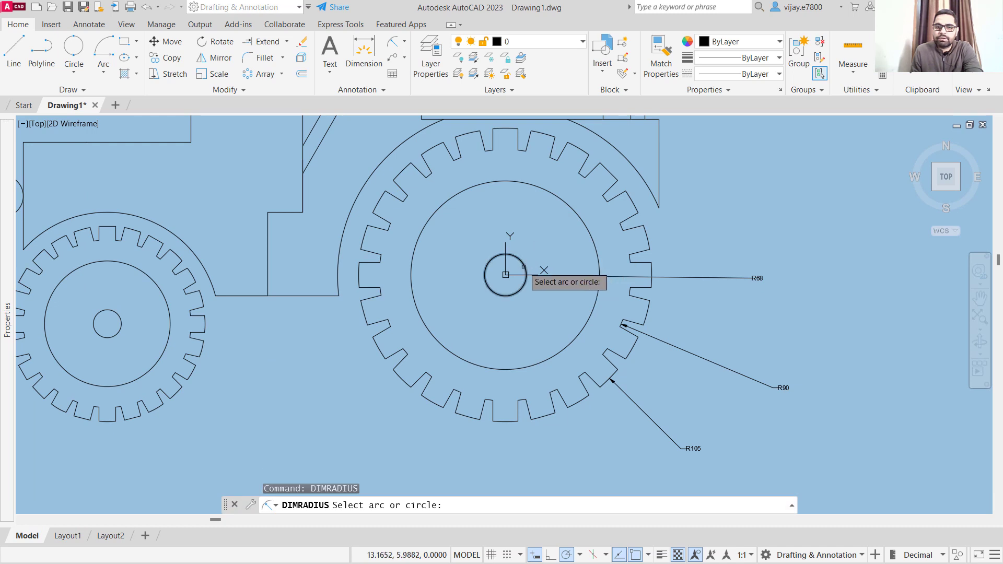
click(523, 268)
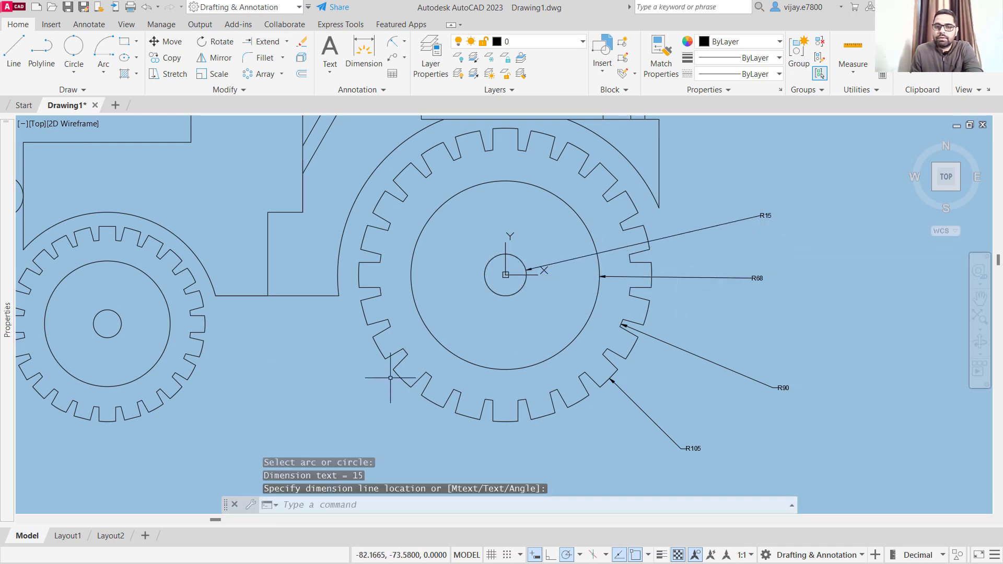
Add a radius dimension to the front tyre's outer tread arc, placed outside the wheel's right side.
middle_drag(333, 385, 476, 316)
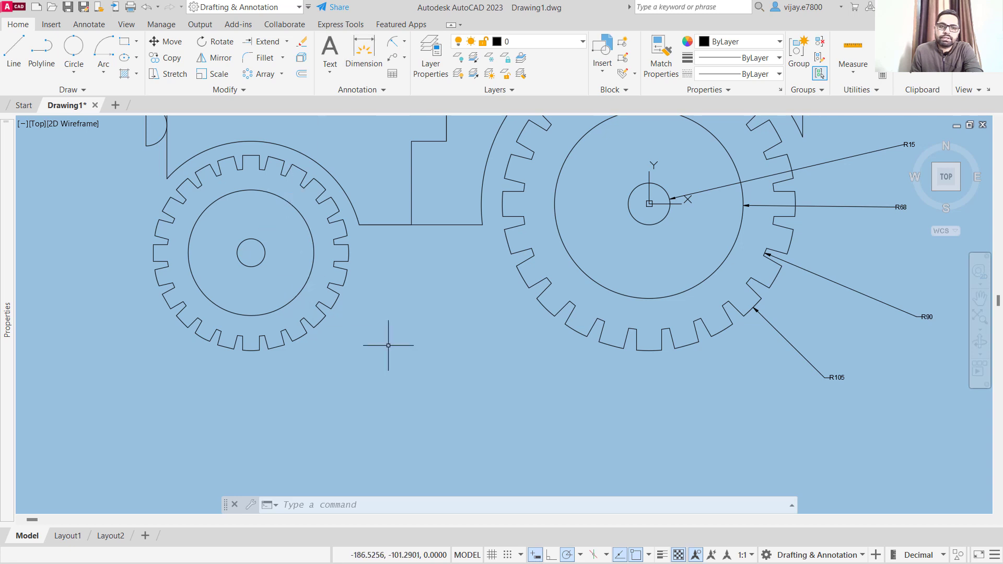
right_click(369, 337)
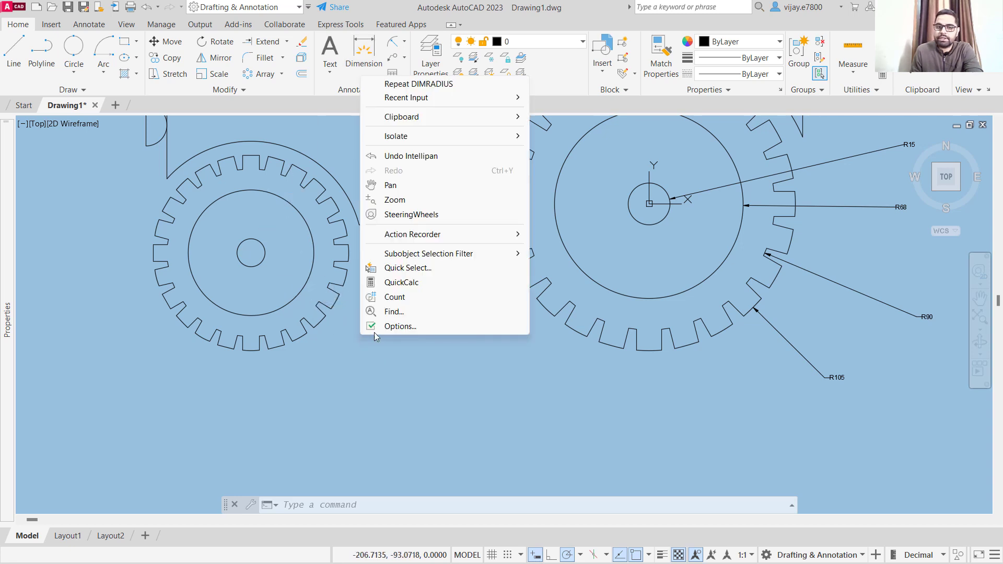
click(420, 85)
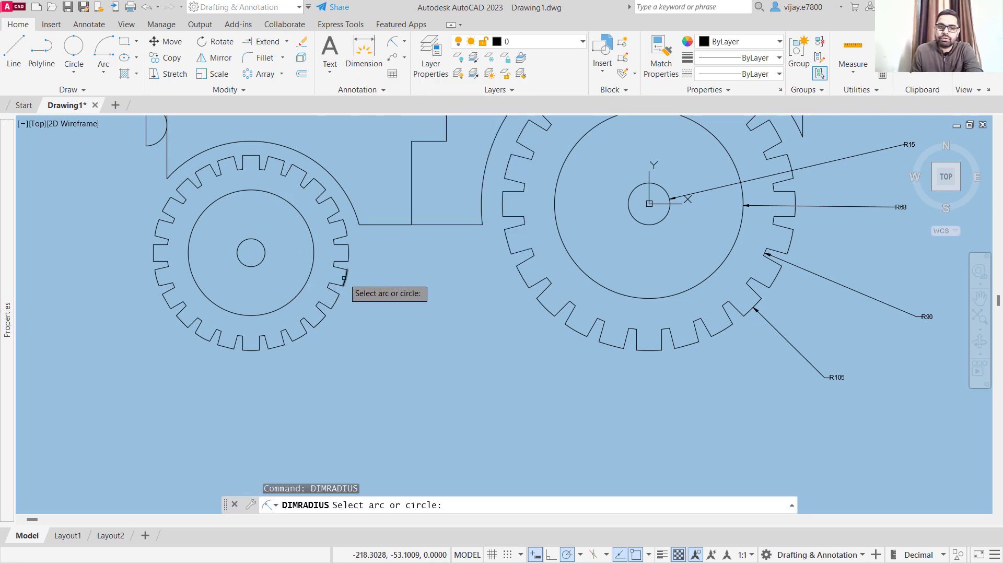
click(345, 277)
click(405, 298)
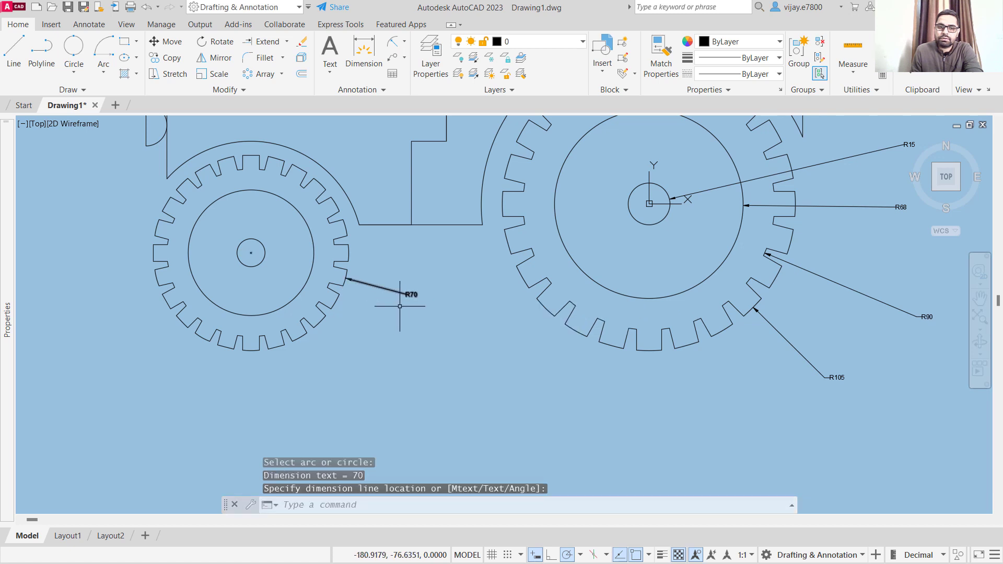
Add a radius dimension to the front tyre's tread-gap arc, placed below the outer tread dimension.
right_click(352, 342)
click(413, 91)
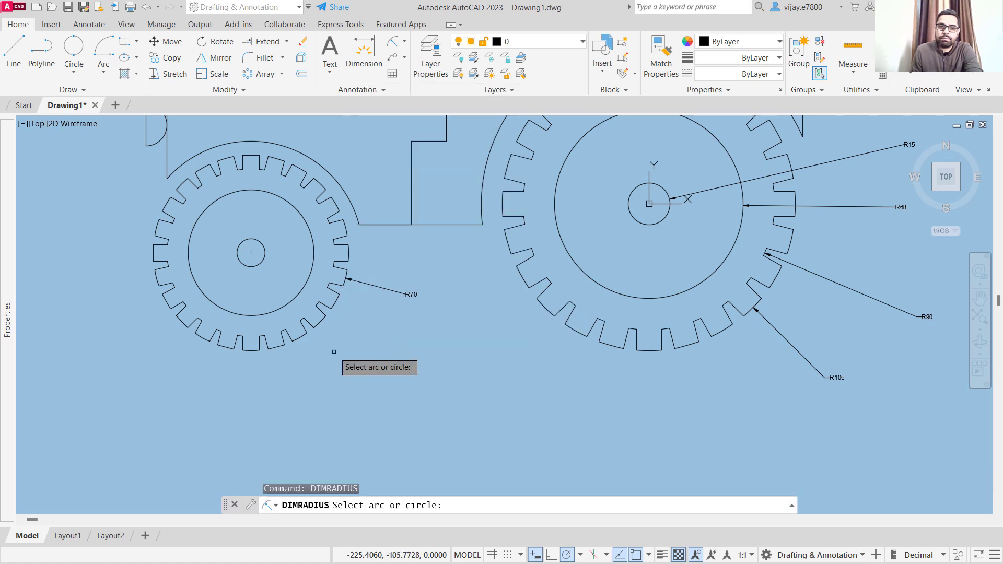
scroll(317, 304, up, 4)
click(318, 304)
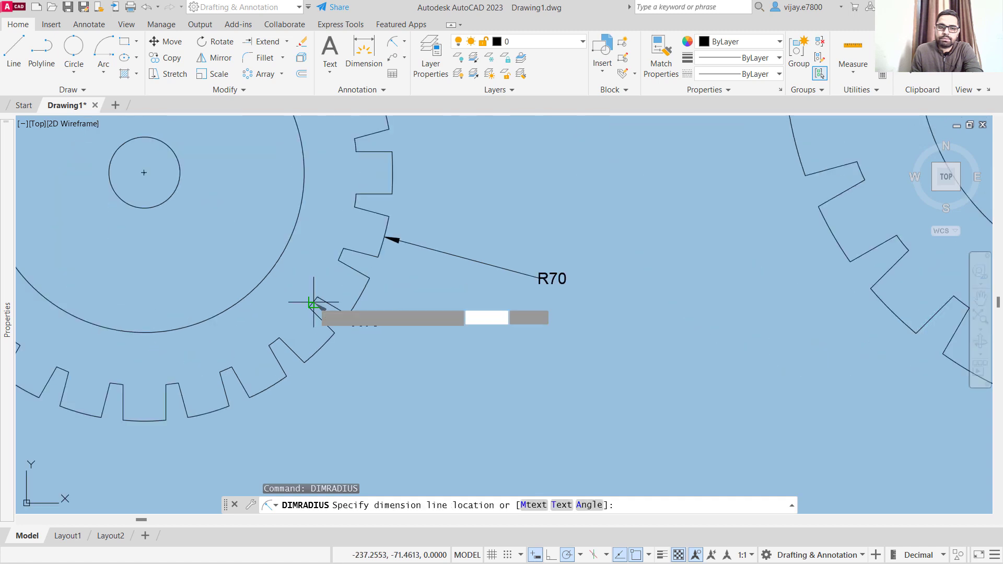
click(456, 407)
Add a radius dimension to the front wheel's rim circle, placed below the tyre.
right_click(481, 252)
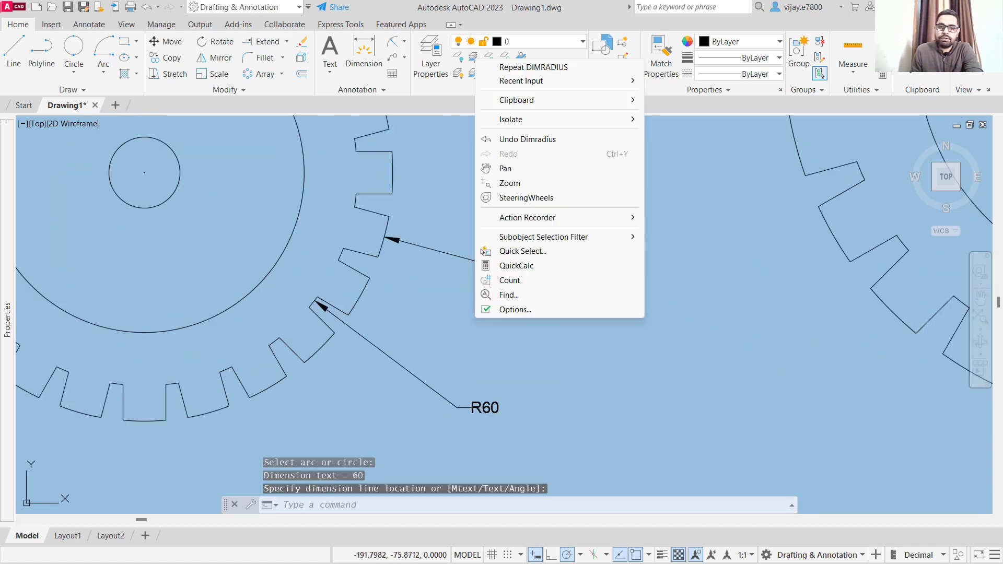
click(531, 68)
click(227, 309)
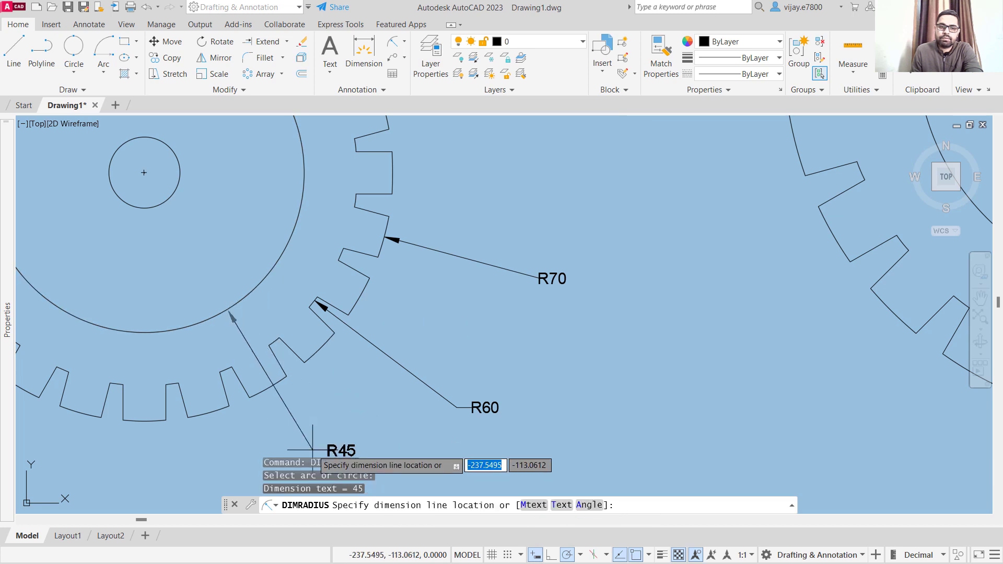
scroll(314, 439, down, 4)
middle_drag(314, 439, 312, 441)
scroll(312, 442, up, 2)
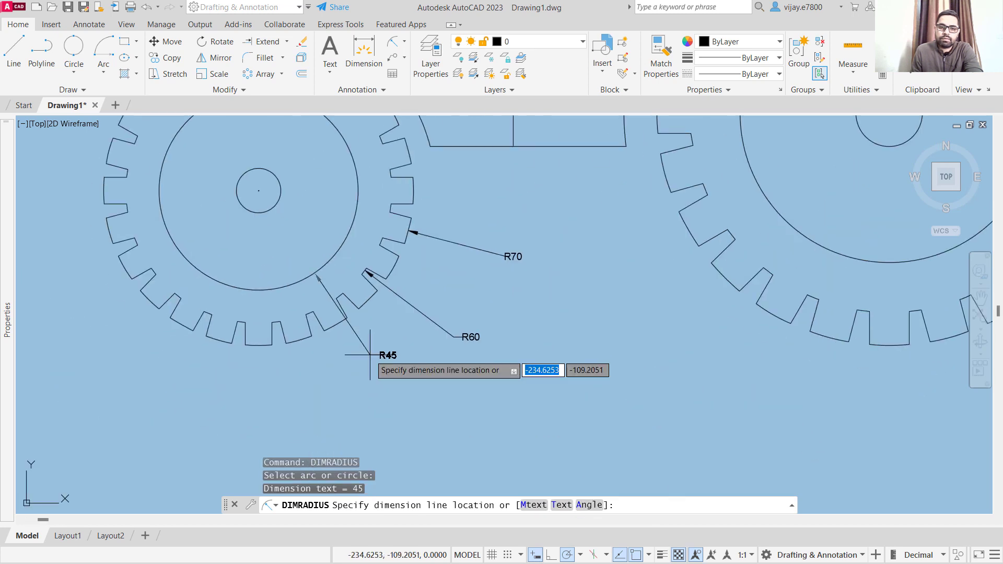
click(373, 390)
Add a radius dimension to the front wheel's small hub circle, placed straight below the tyre.
right_click(431, 399)
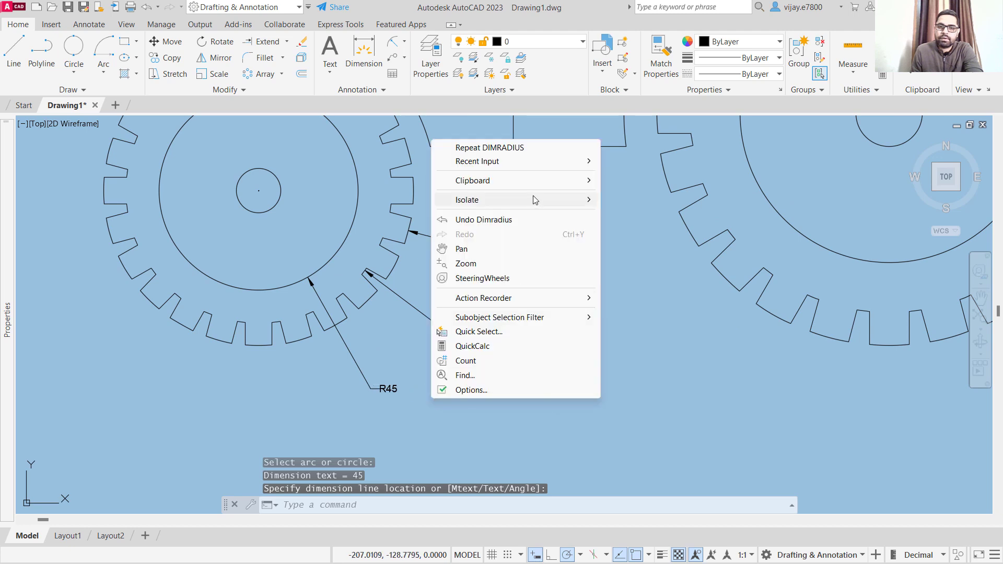
mouse_move(514, 162)
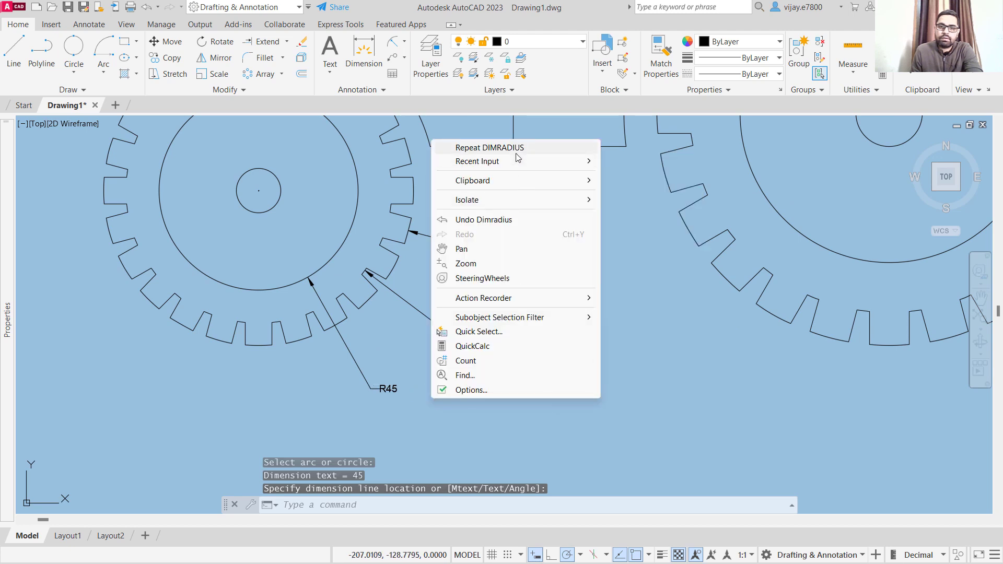
click(519, 149)
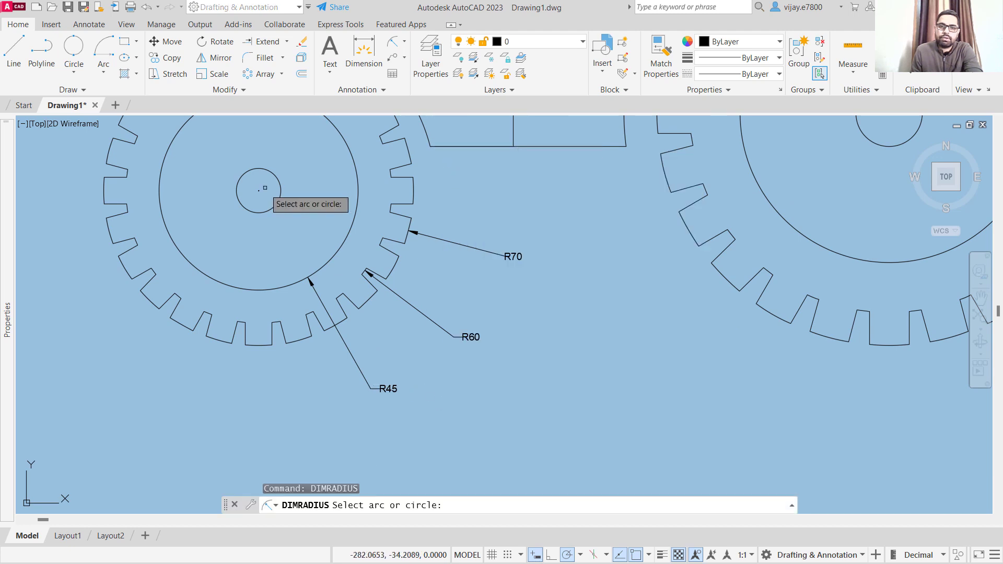
click(255, 213)
click(218, 426)
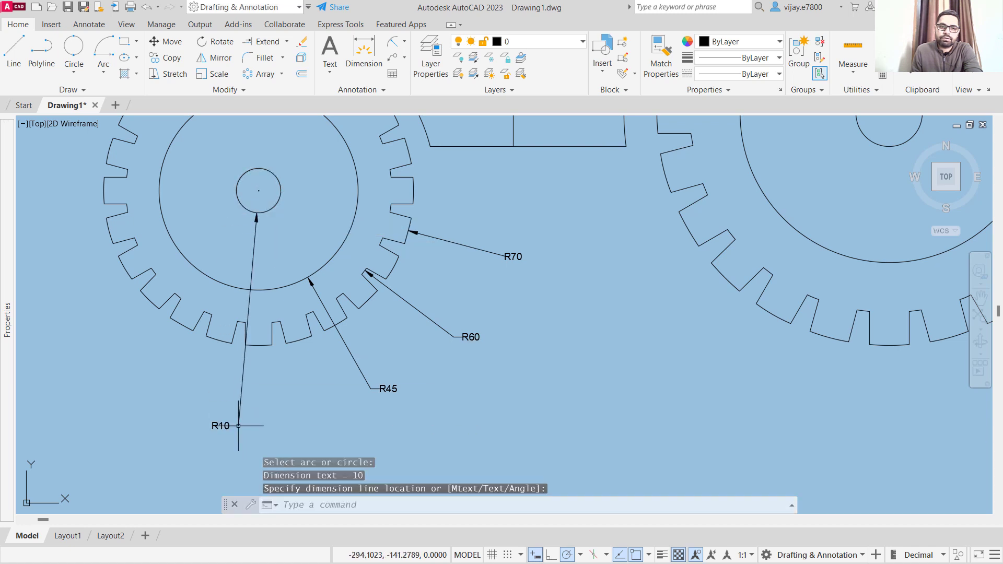
Add a radius dimension to the headlight arc, placed inside the bonnet outline.
scroll(172, 287, down, 2)
mouse_move(47, 251)
middle_down()
mouse_move(90, 258)
mouse_move(226, 354)
middle_up()
right_click(173, 193)
click(183, 203)
click(272, 184)
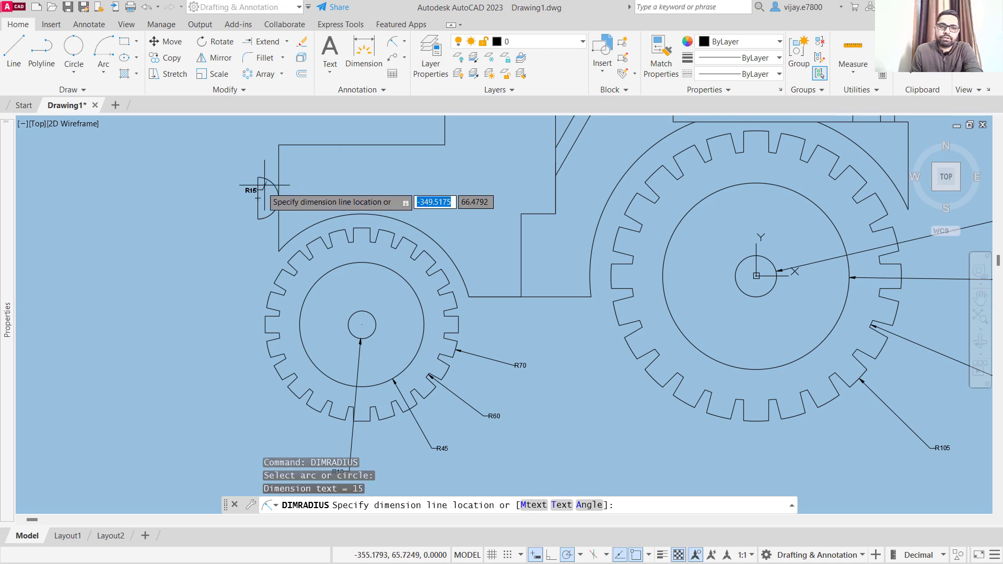
click(356, 189)
Add a radius dimension to the rear fender arc, placed up and to the right behind the cab.
scroll(246, 204, down, 3)
scroll(324, 204, up, 3)
scroll(446, 205, down, 3)
scroll(226, 321, down, 4)
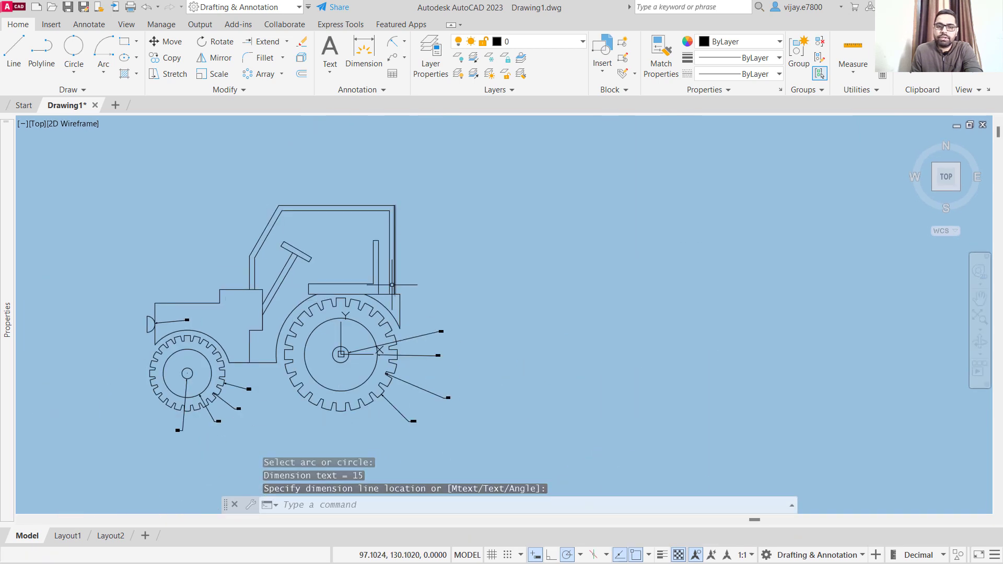
scroll(396, 283, up, 2)
right_click(491, 302)
click(498, 308)
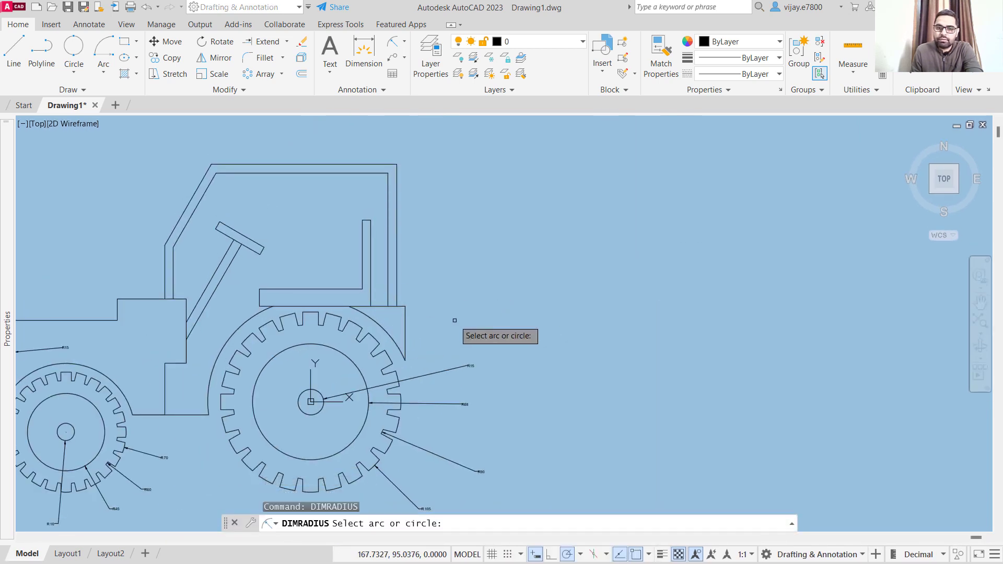
click(396, 339)
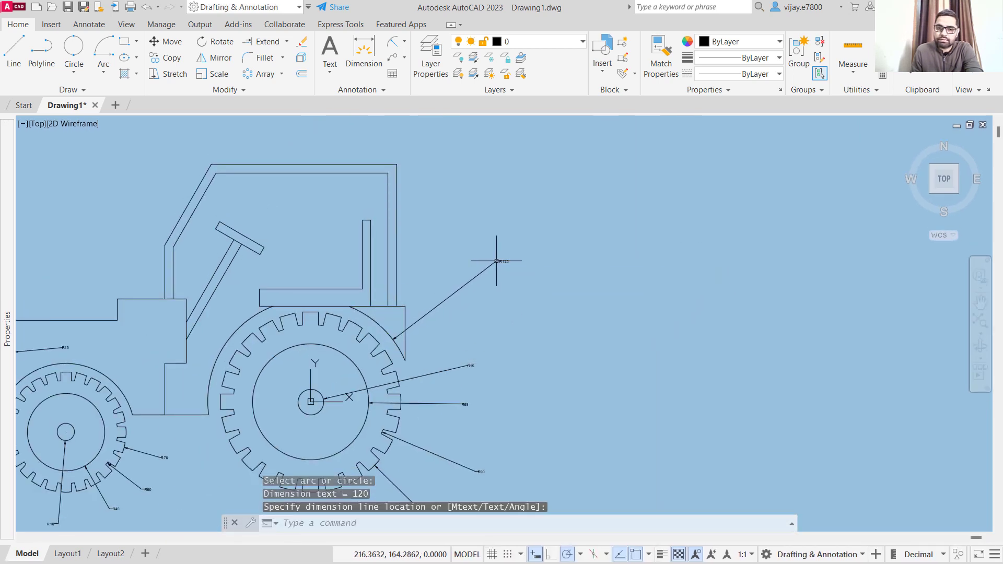
Add a radius dimension to the front fender arc, with its text placed inside the front wheel.
scroll(198, 391, down, 4)
scroll(293, 369, up, 4)
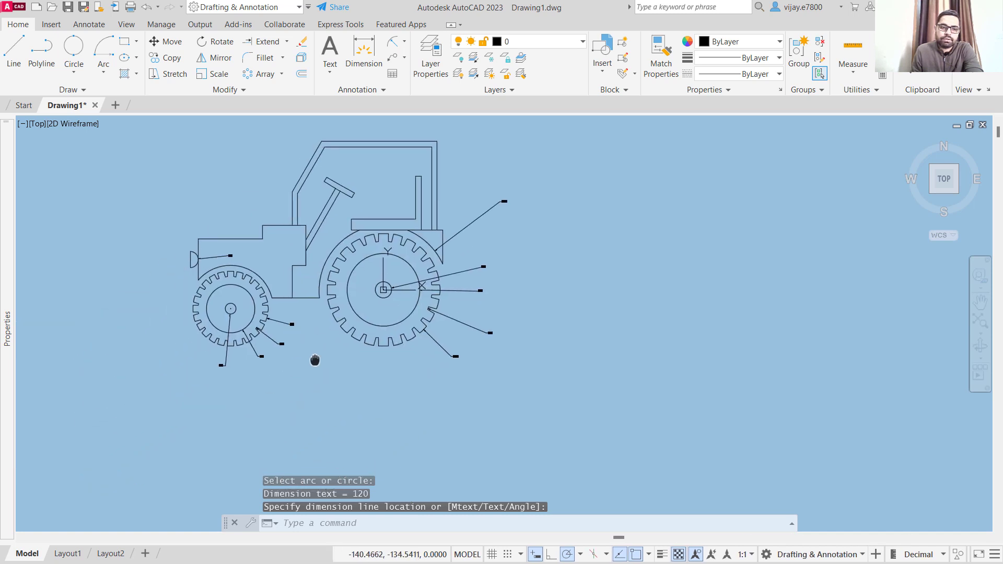
right_click(252, 200)
click(261, 203)
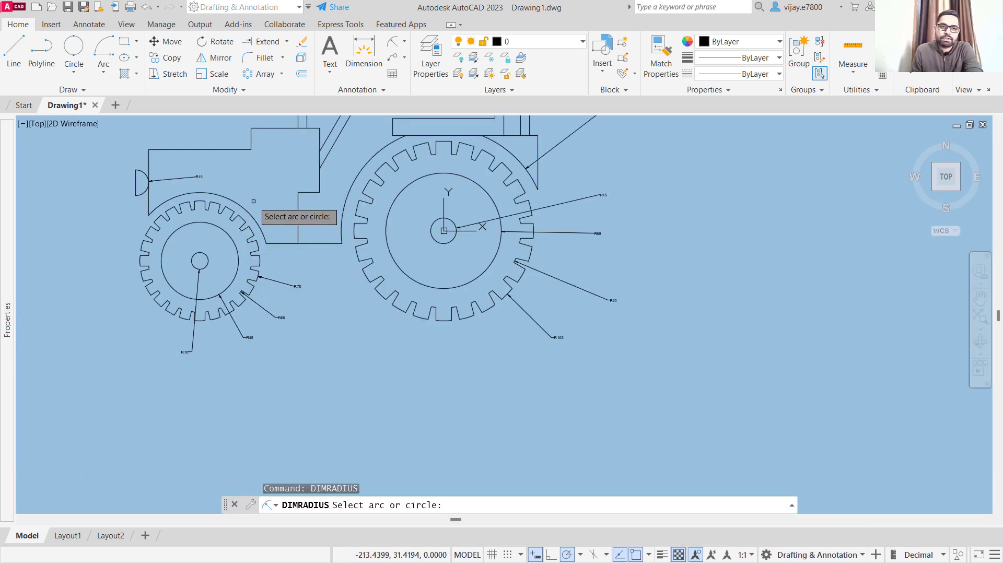
click(239, 204)
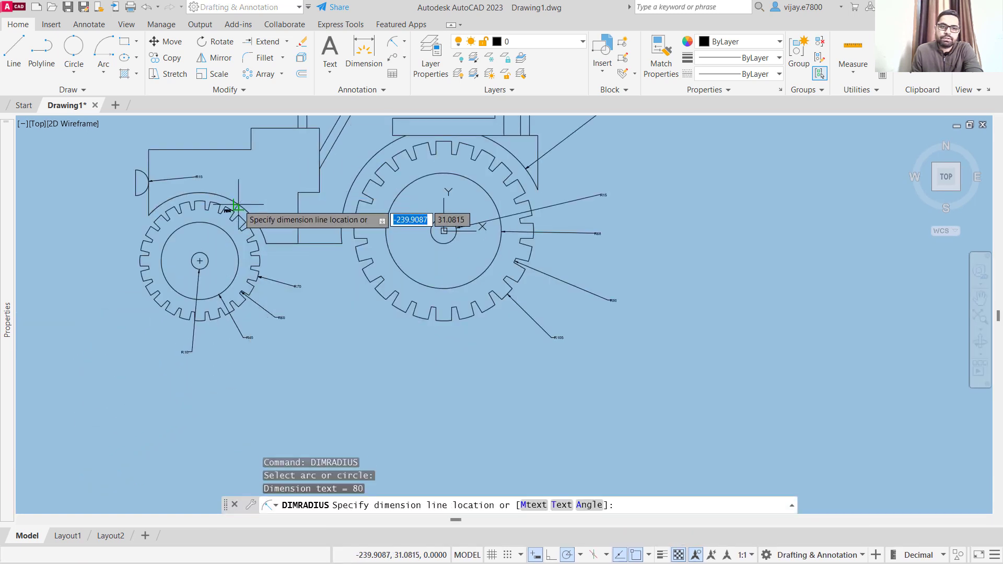
click(210, 239)
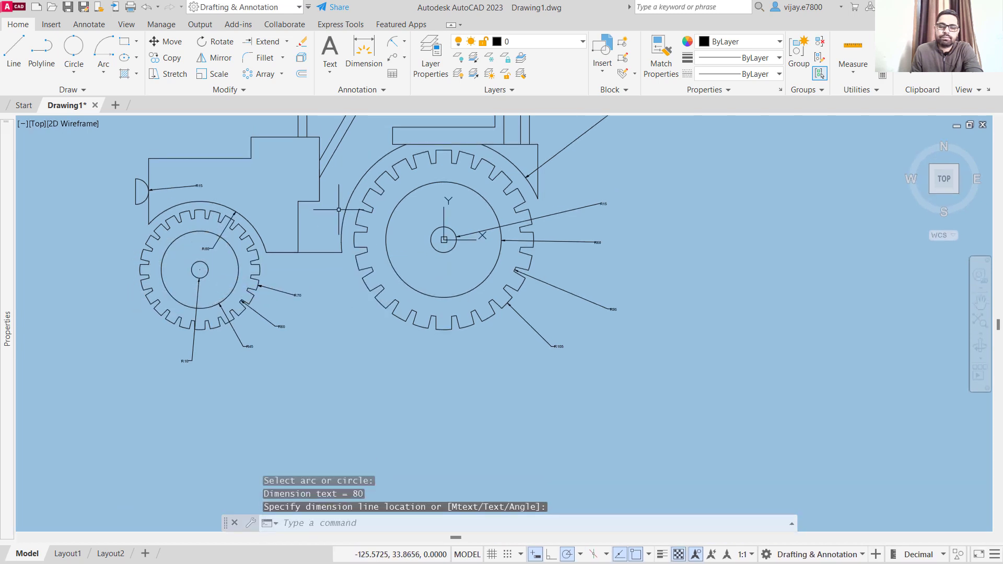
scroll(354, 181, up, 4)
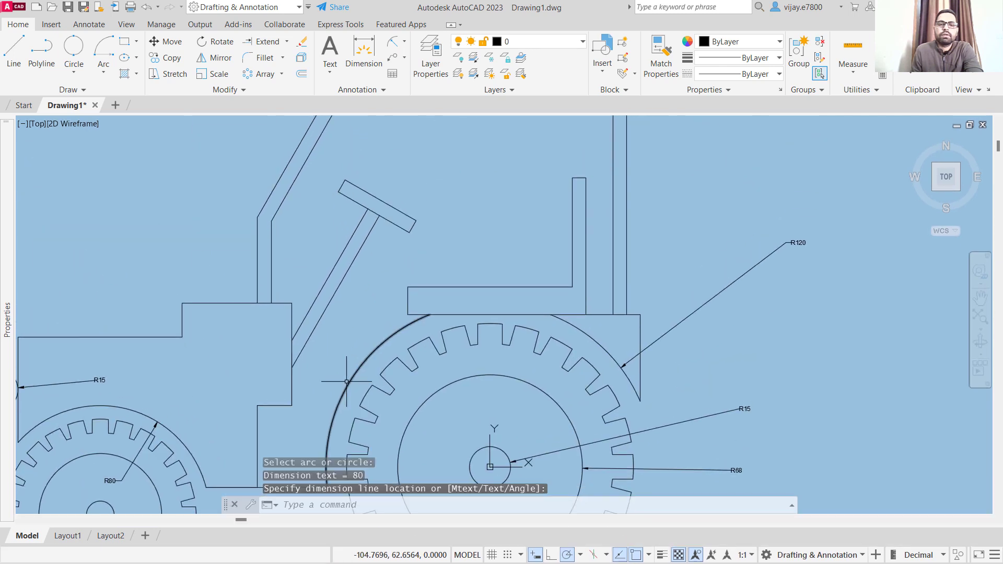
Add an aligned dimension to the rear fender's vertical back edge, placed just behind the fender.
scroll(405, 349, down, 4)
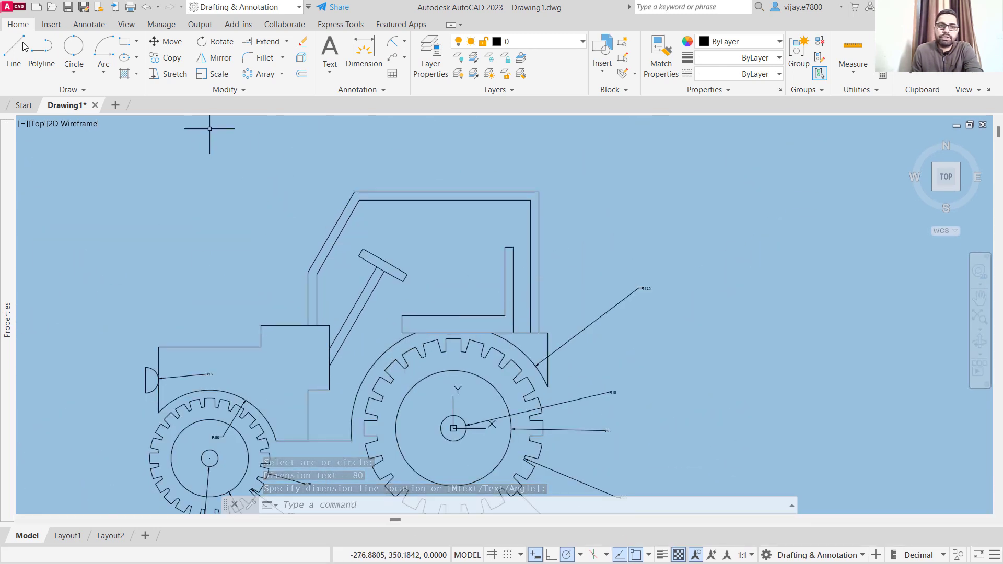
click(406, 43)
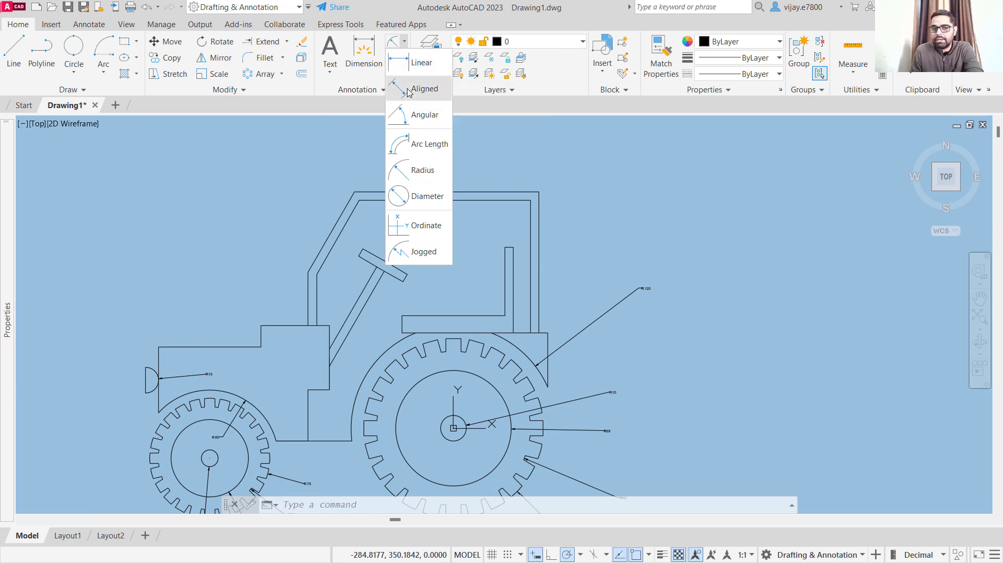
click(415, 89)
click(547, 387)
scroll(546, 337, up, 2)
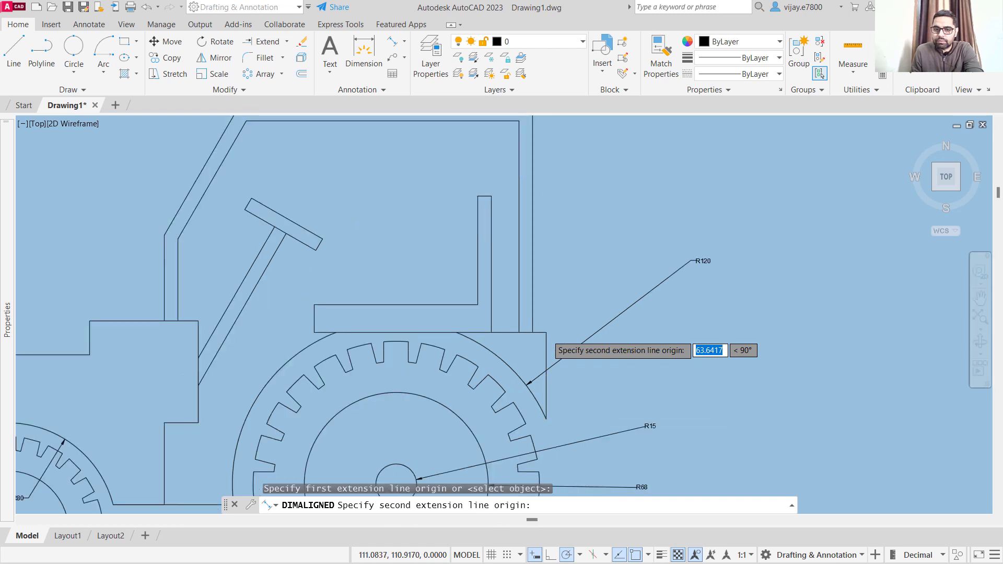
scroll(546, 333, up, 2)
click(539, 330)
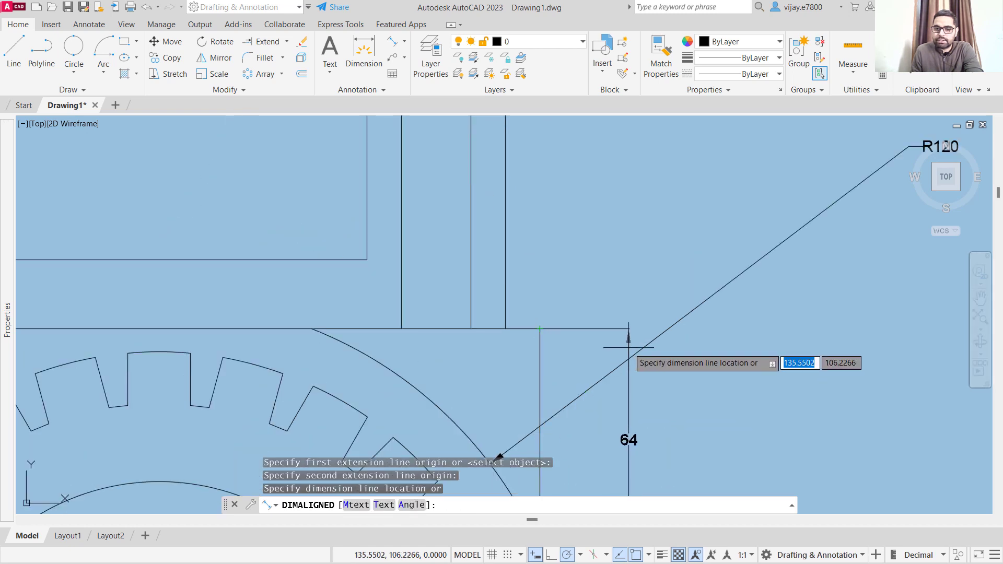
click(629, 345)
Add an aligned dimension between the cab's outer rear line and the fender's back corner, placed just above the fender top.
right_click(621, 307)
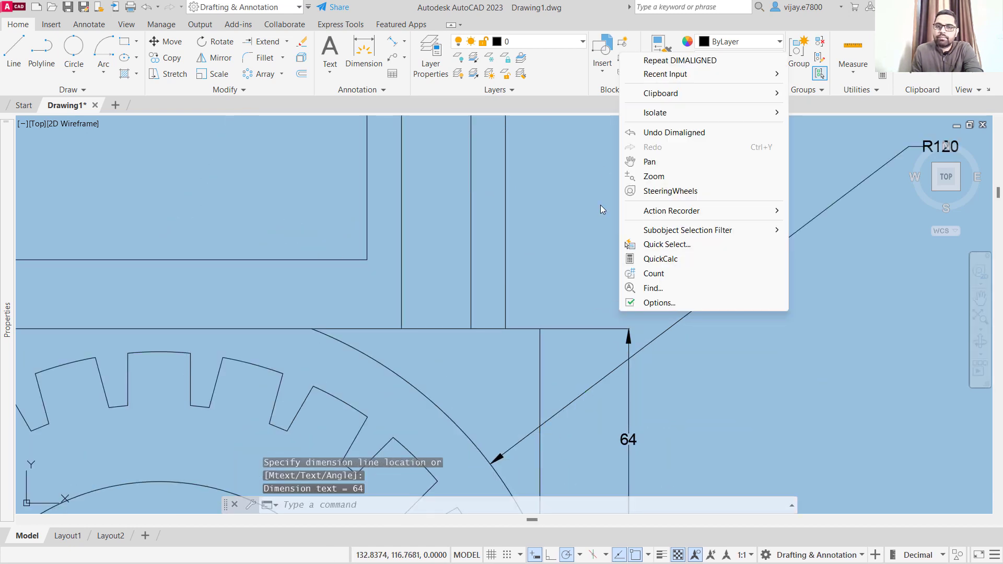
click(592, 218)
right_click(560, 248)
click(575, 255)
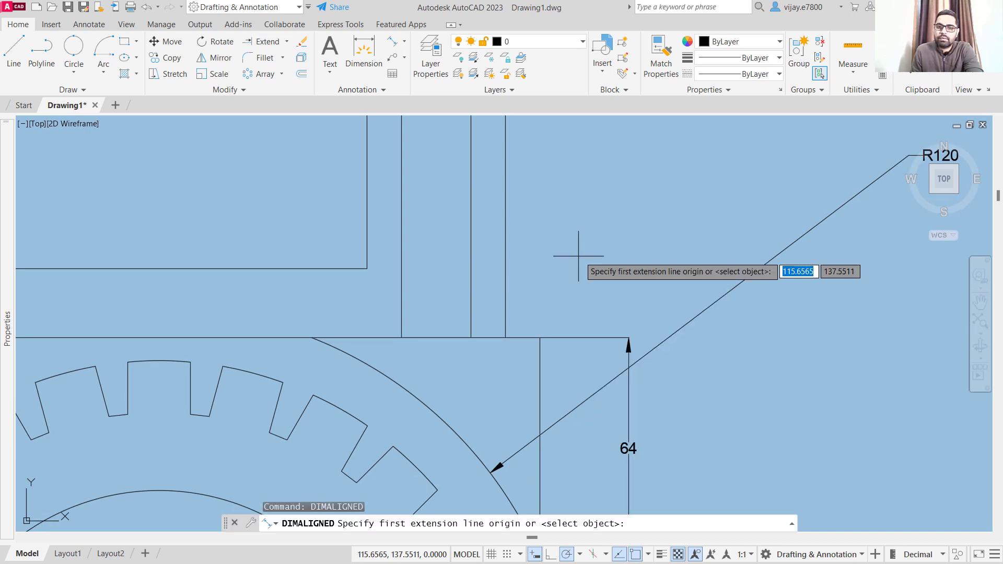
click(505, 337)
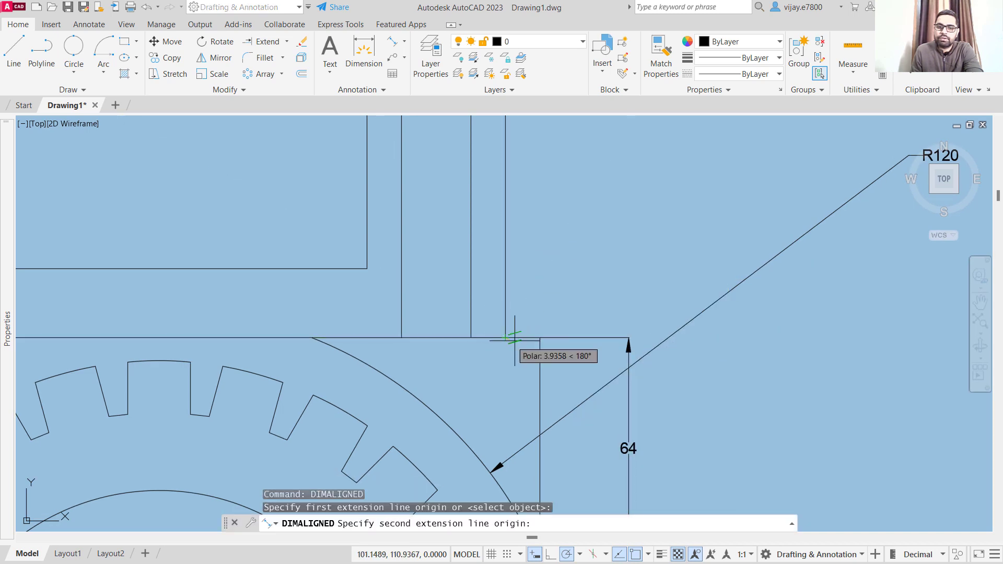
click(540, 337)
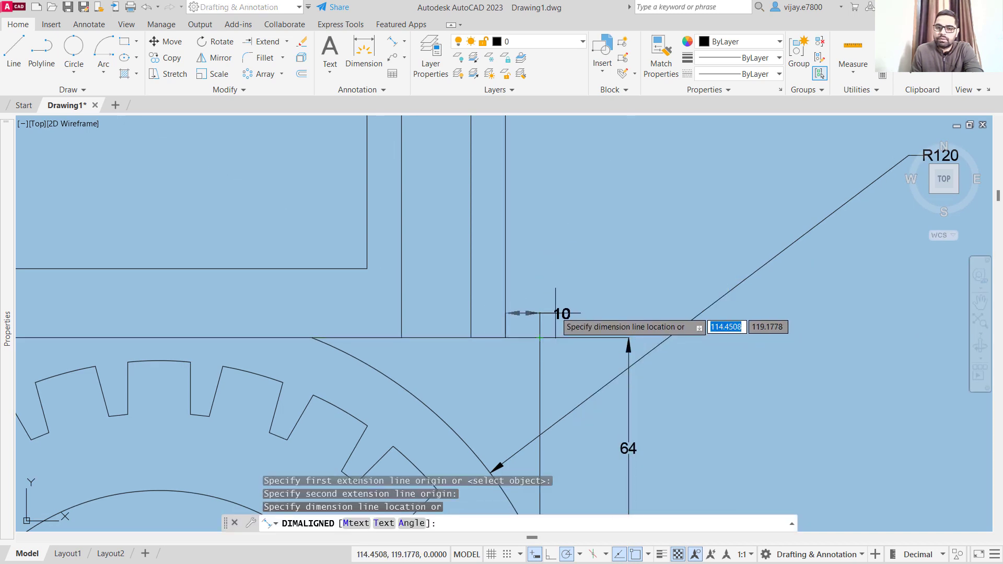
click(559, 298)
Add an aligned dimension to the cab's outer rear edge from fender top to roof corner, placed behind the cab.
right_click(592, 243)
click(622, 253)
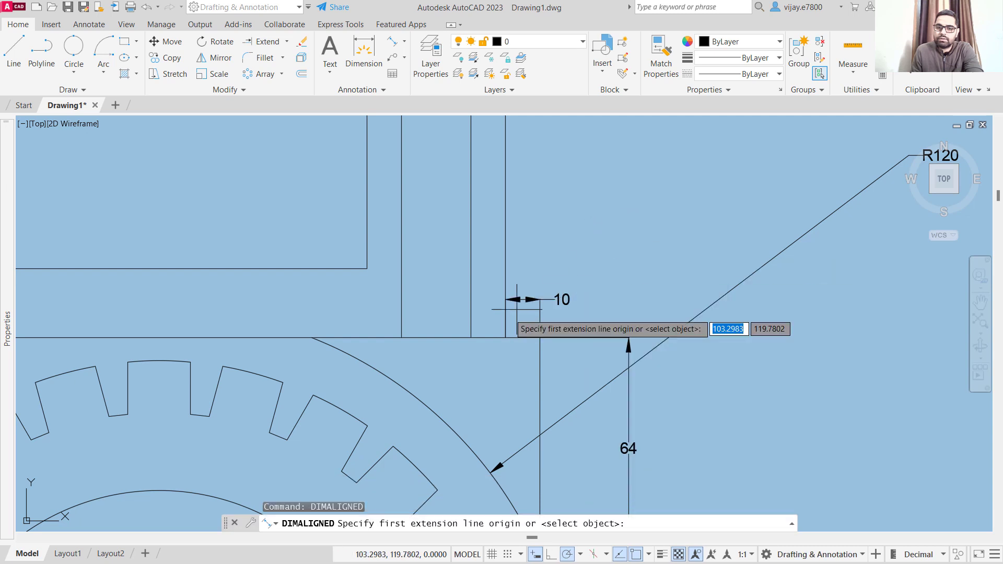
click(506, 337)
scroll(555, 246, down, 5)
scroll(555, 262, up, 5)
click(510, 270)
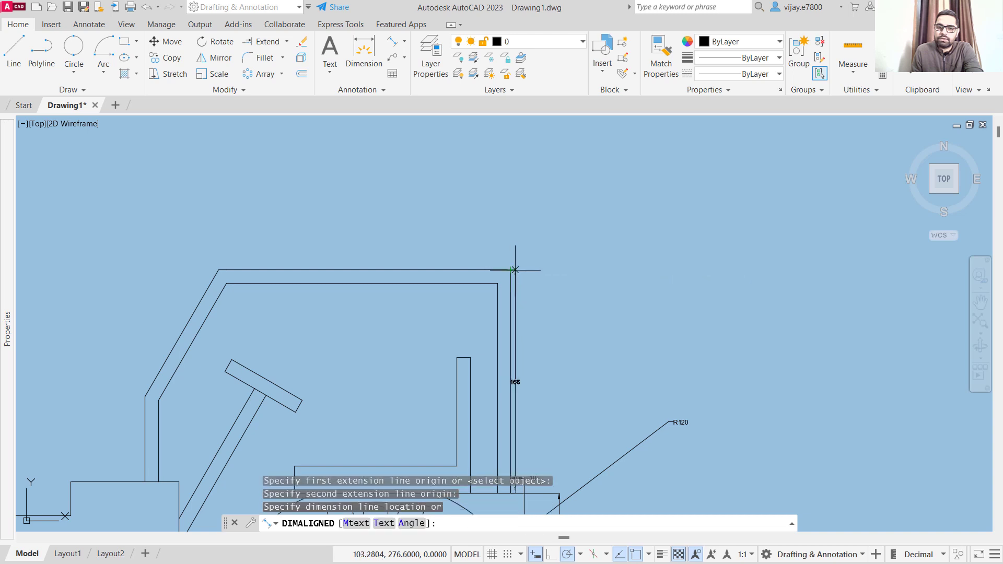
click(559, 279)
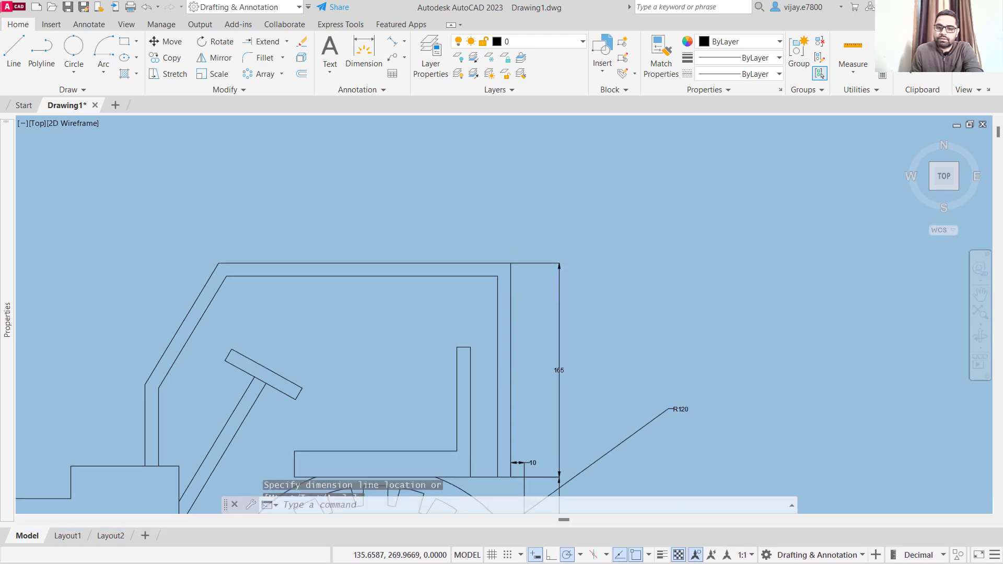
Add an aligned dimension to the cab roof's outer top edge, placed above the roof.
right_click(384, 159)
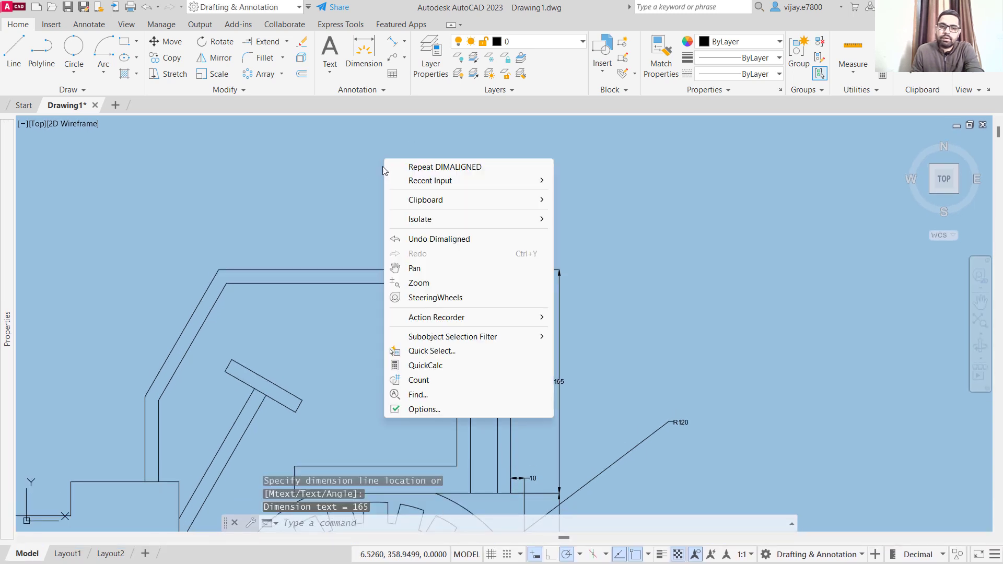
click(409, 168)
click(511, 270)
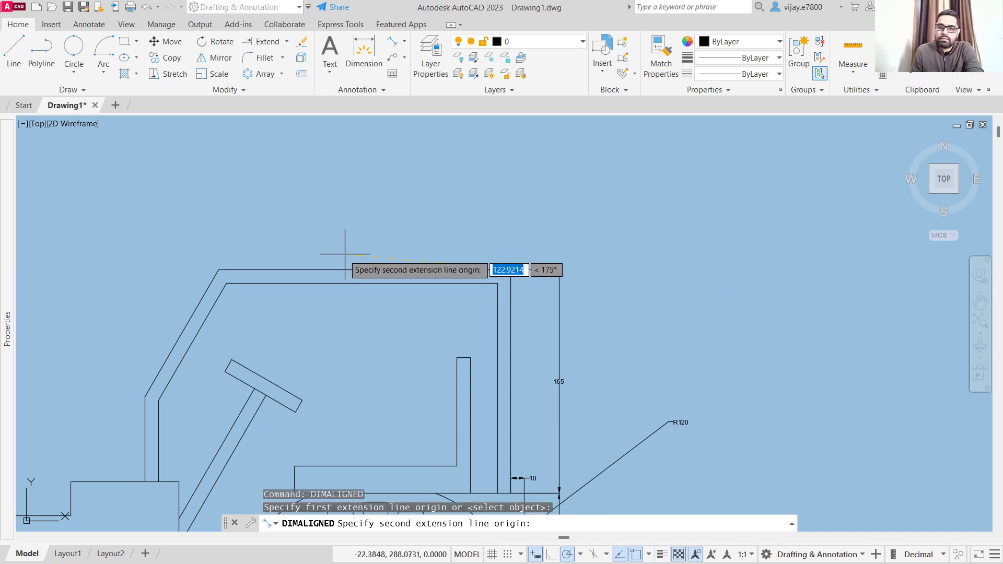
click(218, 270)
click(184, 225)
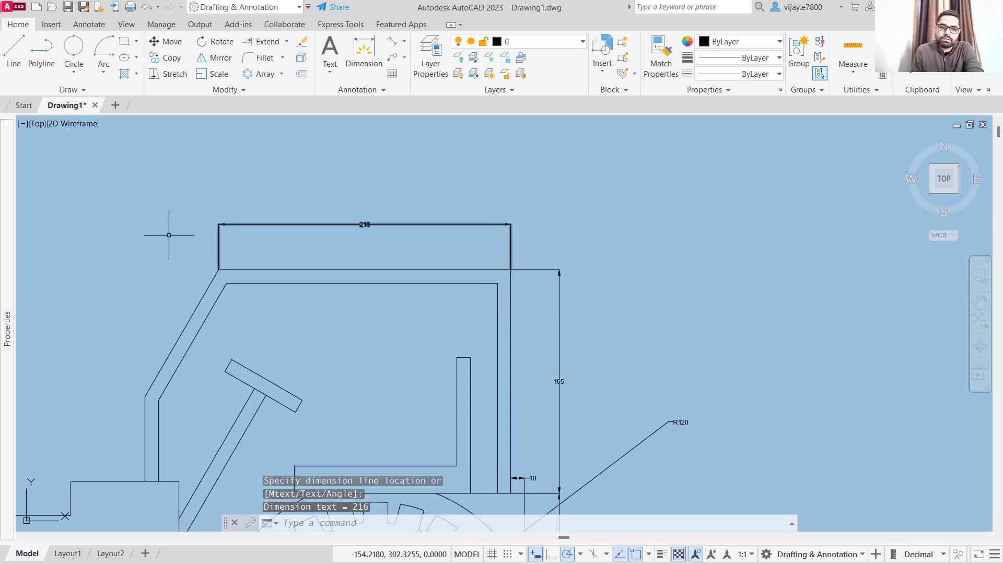
Add an aligned dimension to the cab's outer slanted windshield edge, placed parallel in front of it.
right_click(162, 240)
click(179, 241)
scroll(157, 235, down, 4)
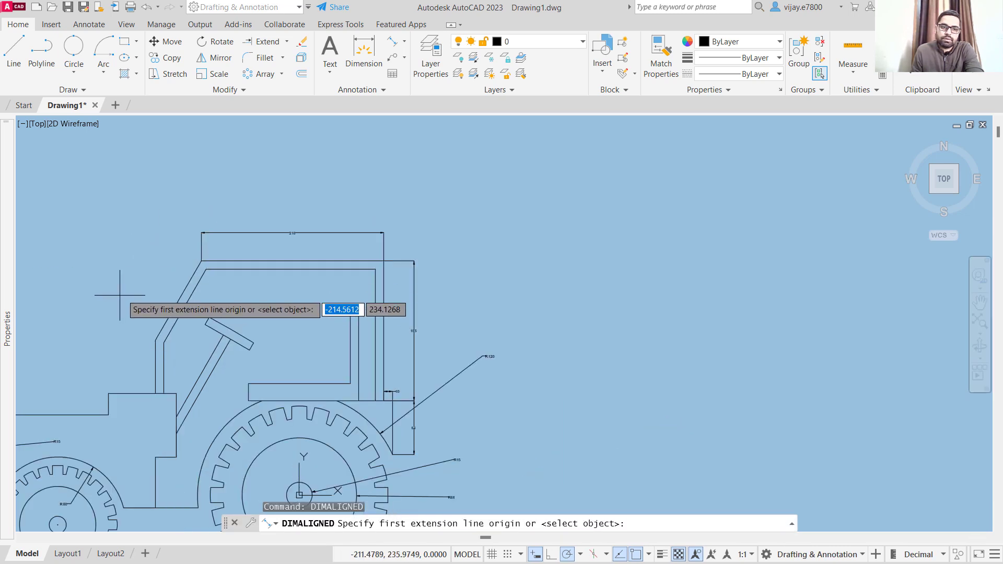
click(364, 199)
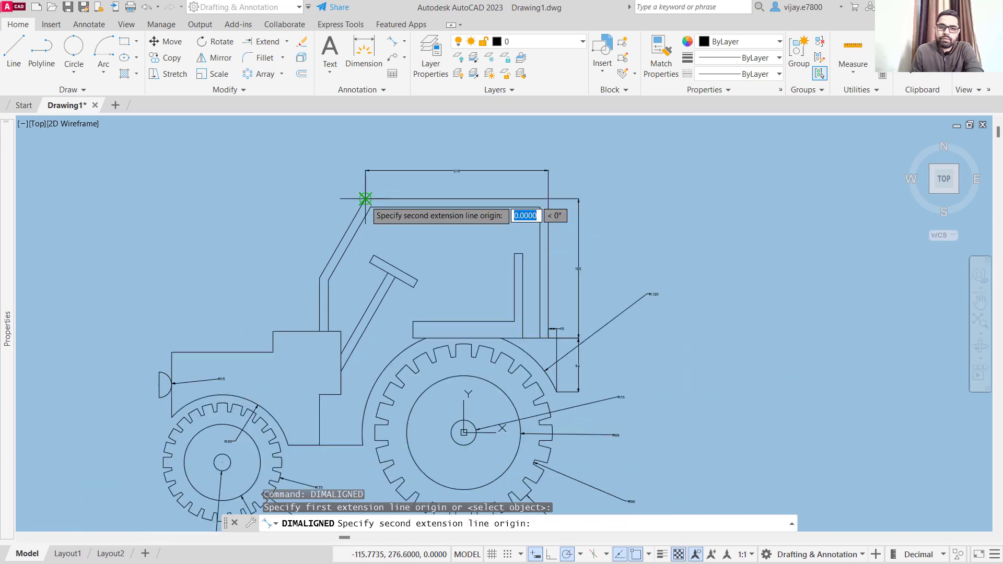
click(320, 278)
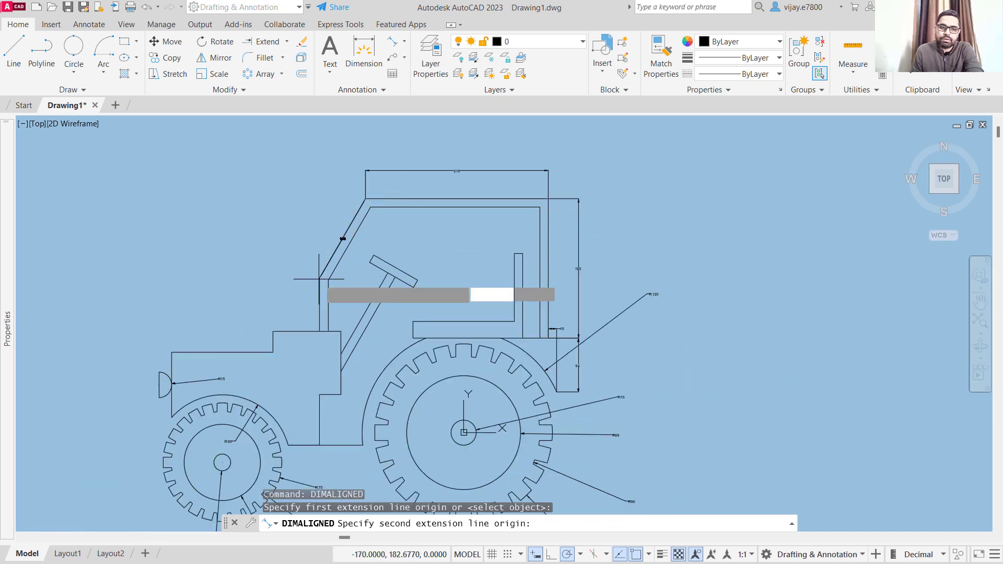
click(295, 234)
Add an aligned dimension to the front pillar's outer vertical edge, from the slanted edge down to the bonnet, placed in front.
right_click(143, 174)
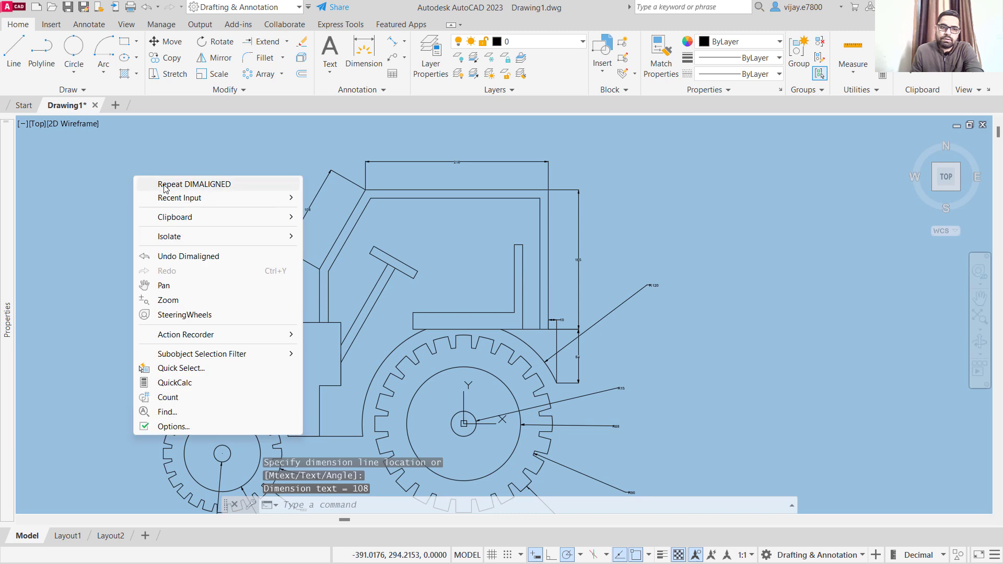
click(178, 181)
click(319, 269)
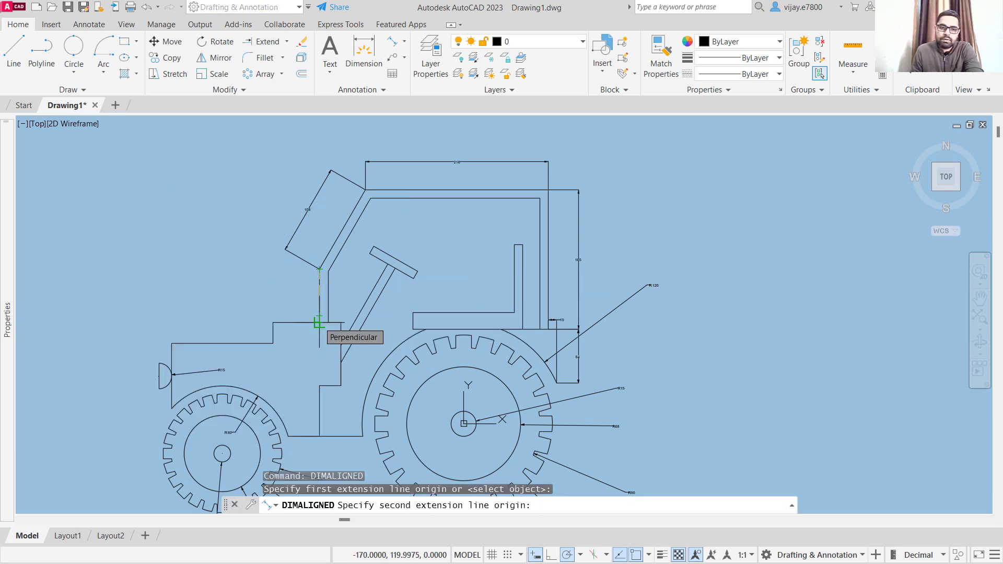
click(319, 322)
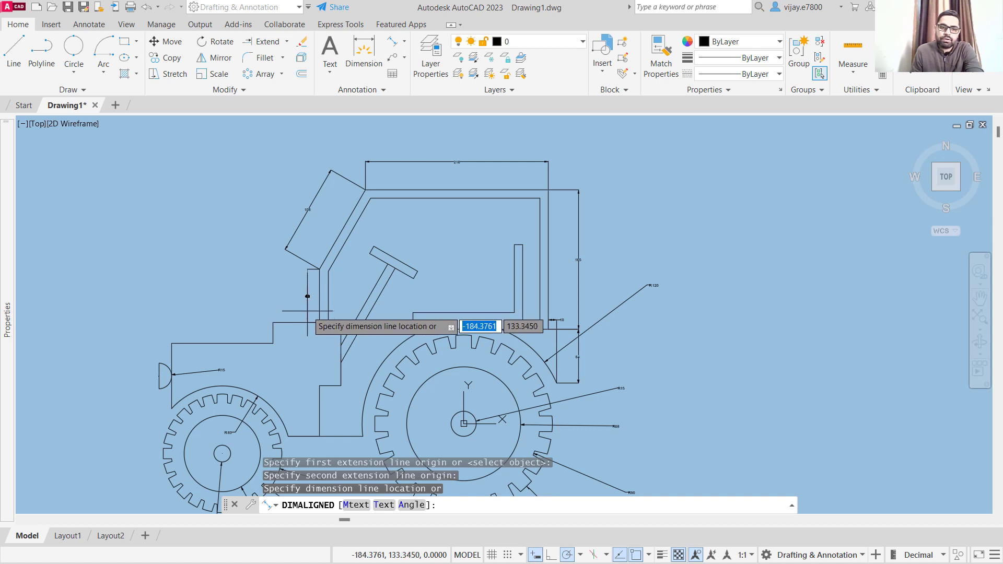
click(309, 311)
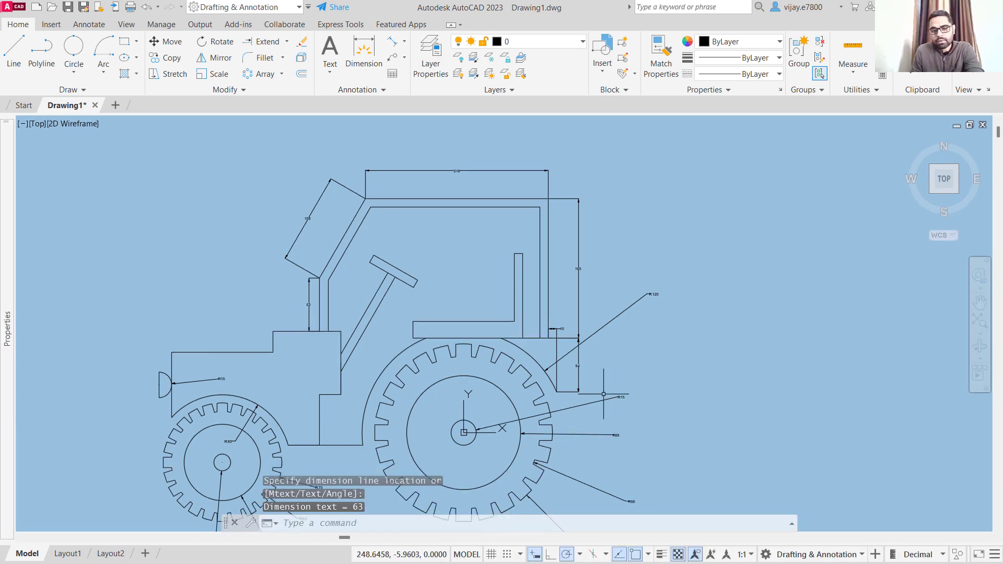
Add an aligned dimension to the front pillar's inner vertical edge above the bonnet, placed inside the cab.
scroll(474, 360, up, 2)
right_click(264, 291)
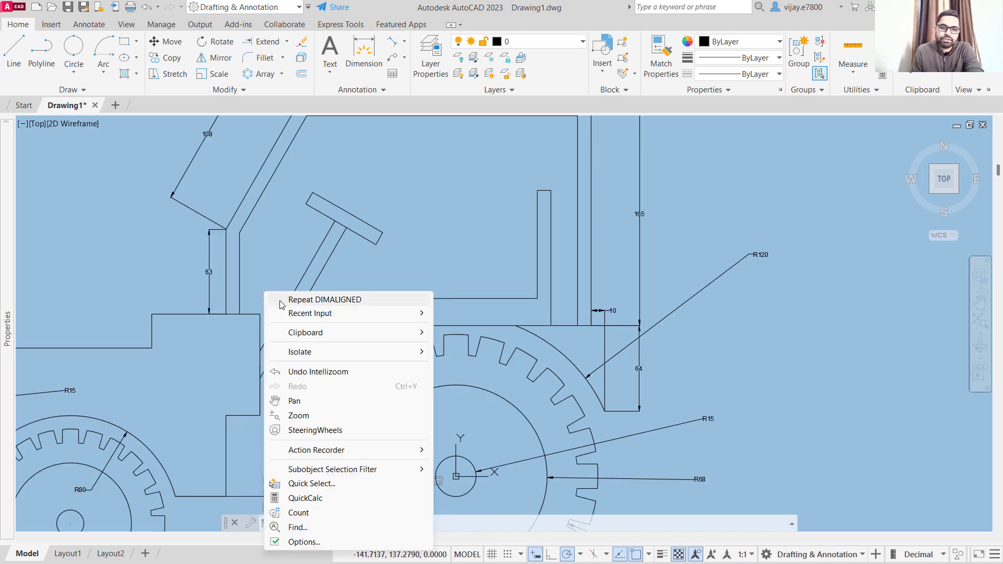
click(282, 297)
click(240, 313)
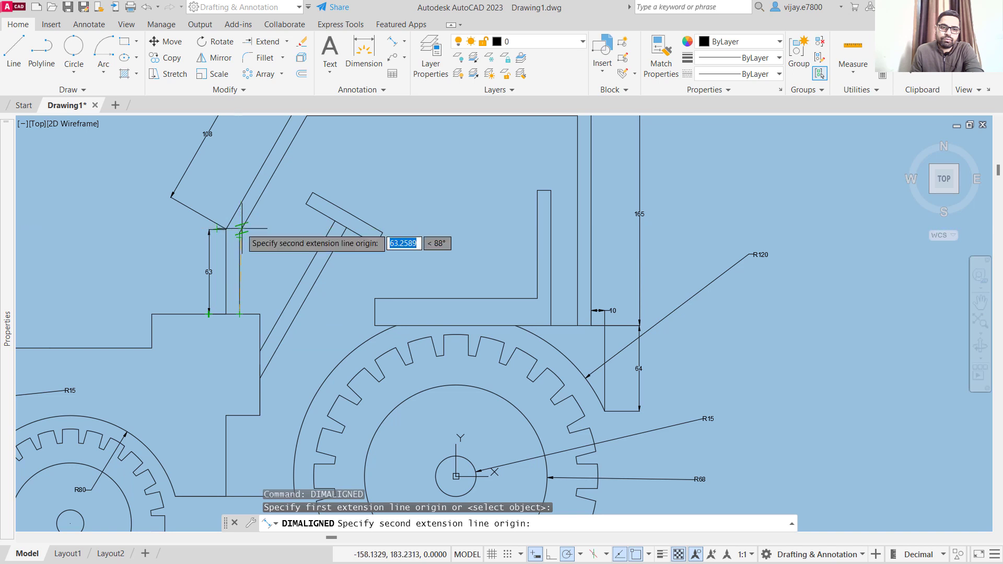
click(240, 233)
click(258, 240)
Add an aligned dimension to the cab's inner slanted windshield edge, placed parallel inside the cab.
right_click(305, 216)
click(305, 213)
click(240, 231)
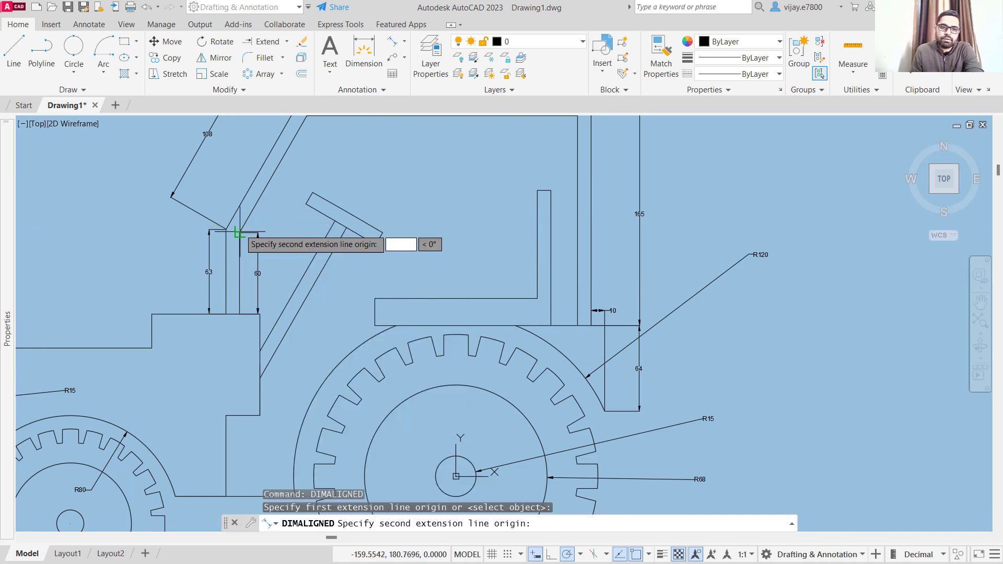
scroll(308, 179, down, 2)
middle_drag(310, 183, 300, 258)
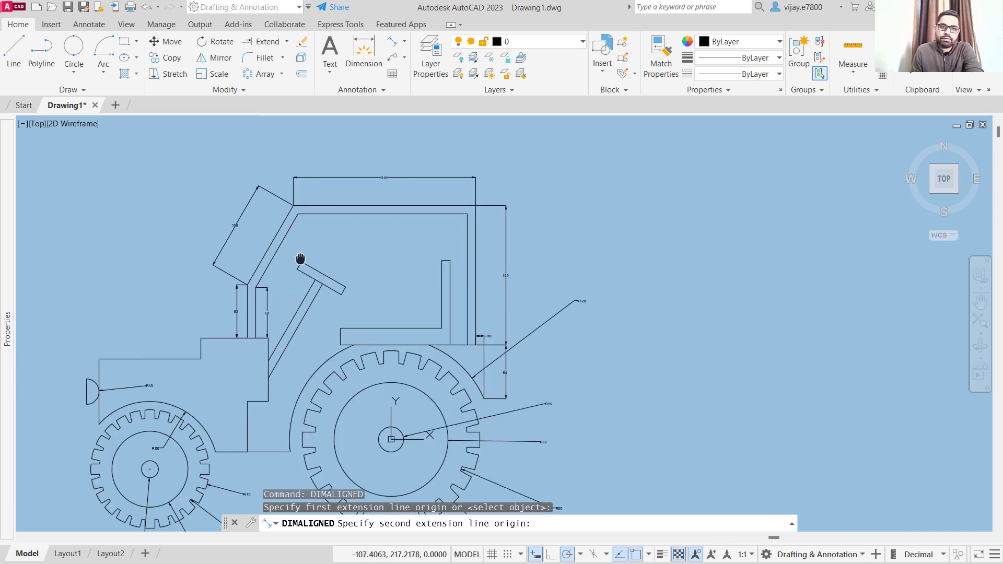
click(298, 214)
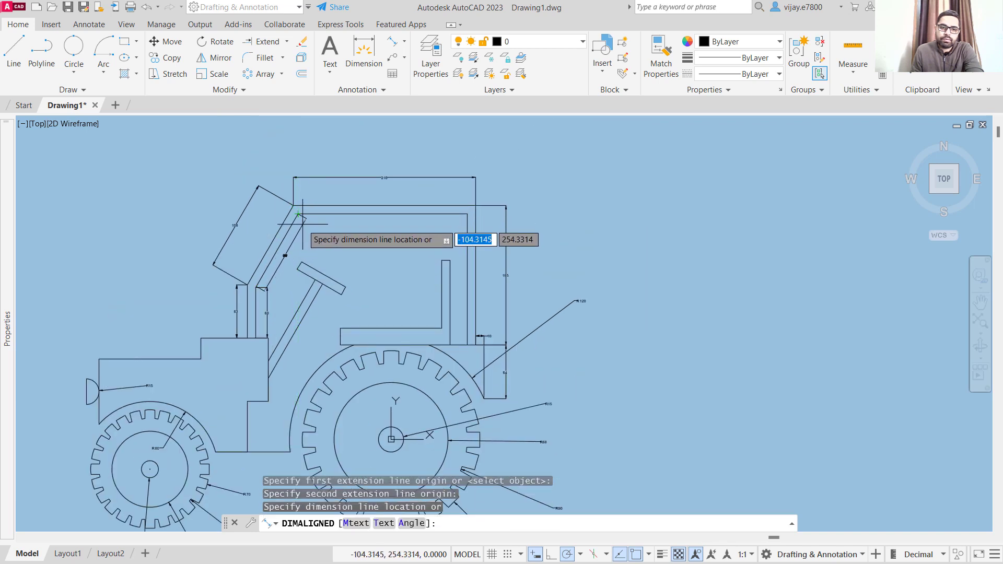
click(308, 226)
Add an aligned dimension to the cab roof's inner edge, placed just below it inside the cab.
right_click(334, 232)
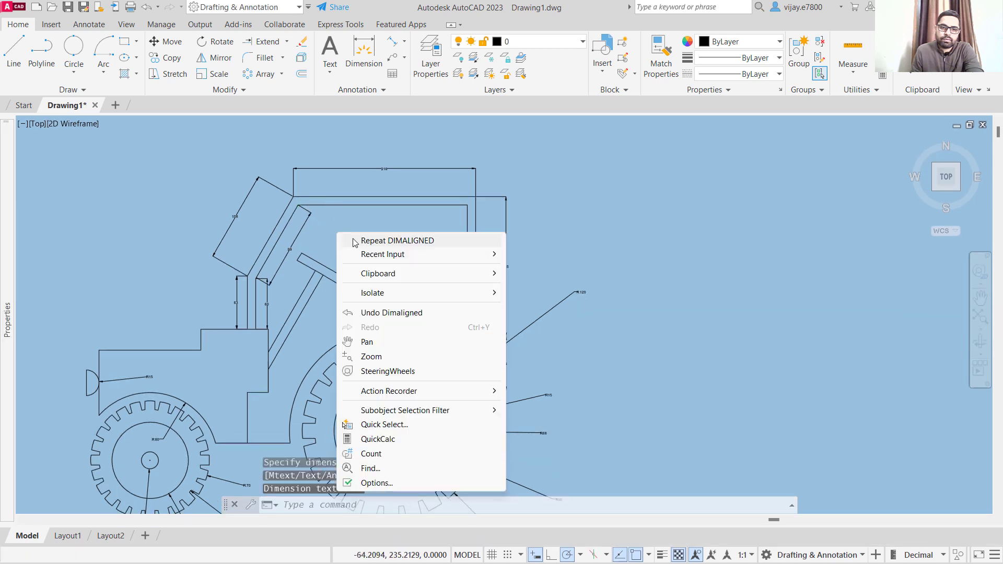
click(354, 236)
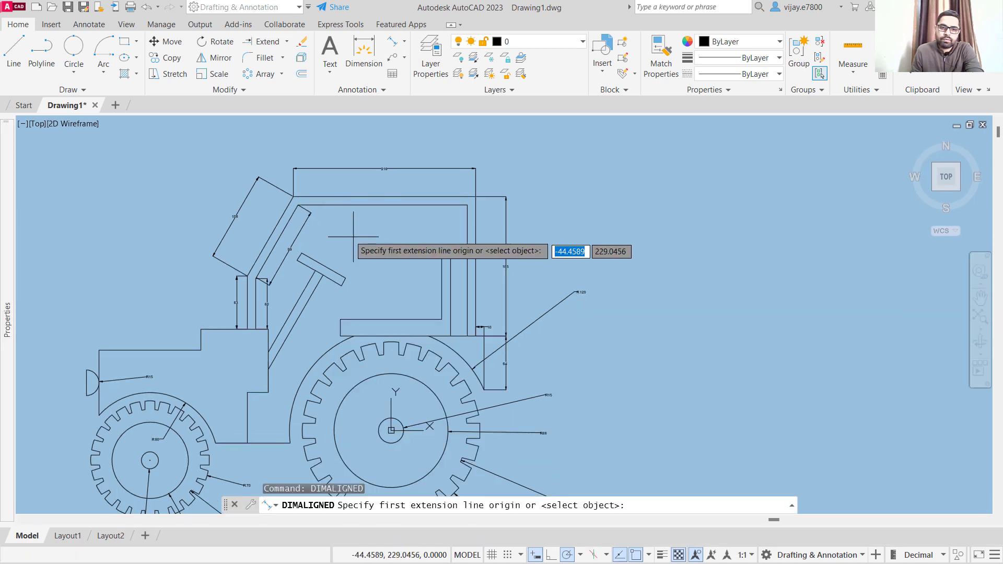
click(299, 205)
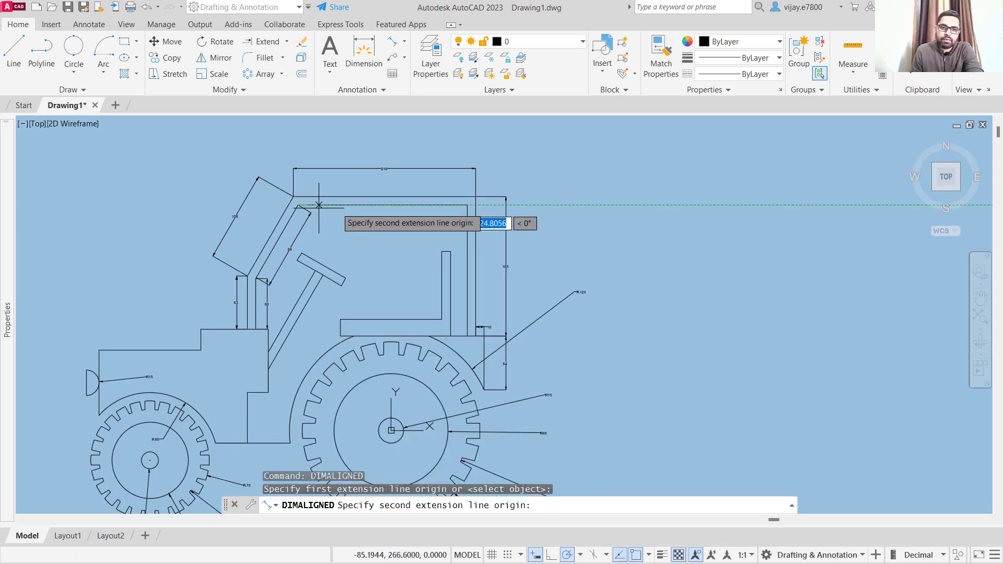
scroll(462, 204, up, 4)
click(463, 203)
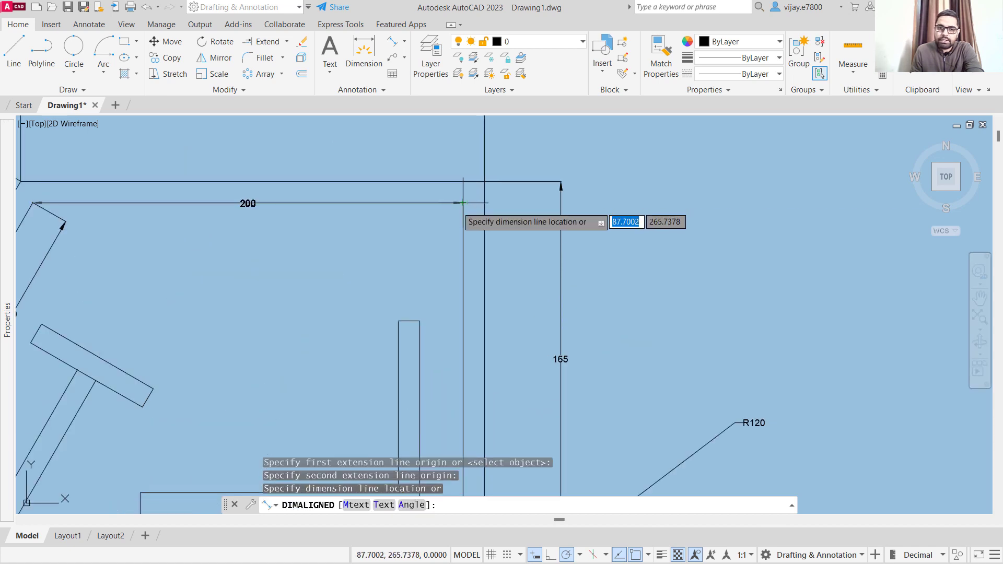
click(450, 224)
Add an aligned dimension across the gap between the seat back and the cab's inner rear line, placed just above the fender.
scroll(438, 224, down, 5)
scroll(340, 272, up, 3)
middle_drag(356, 255, 361, 247)
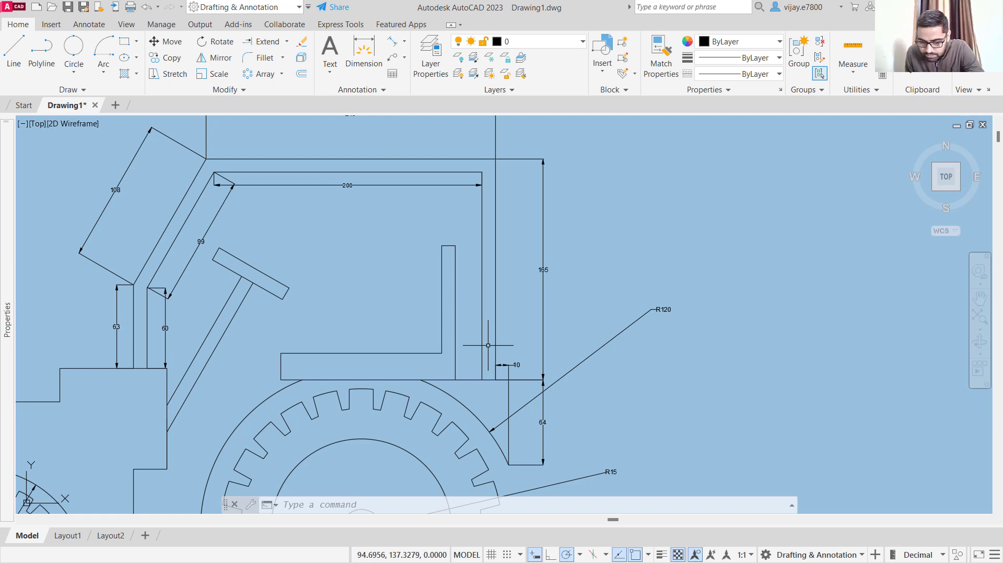
scroll(428, 354, up, 2)
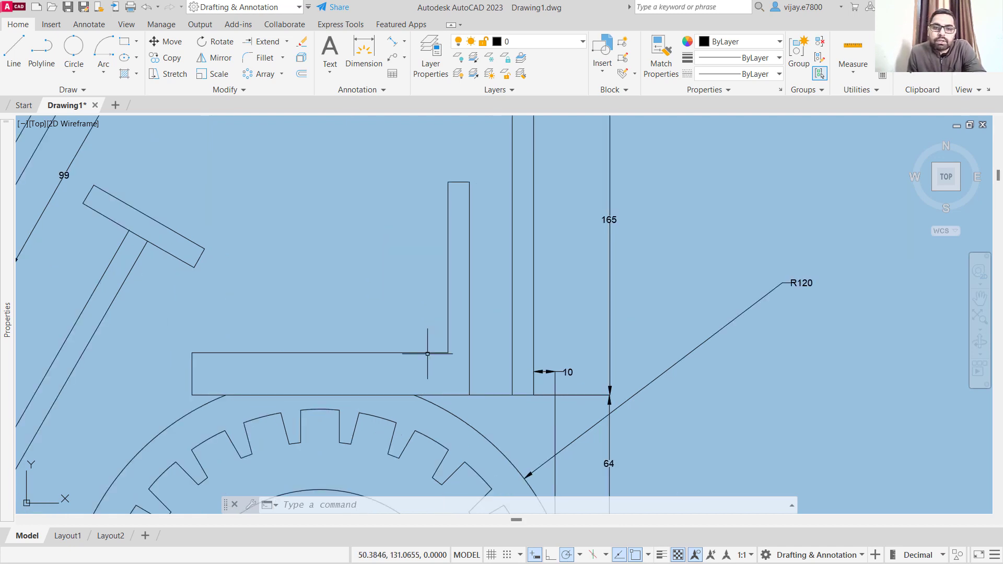
right_click(363, 291)
click(397, 306)
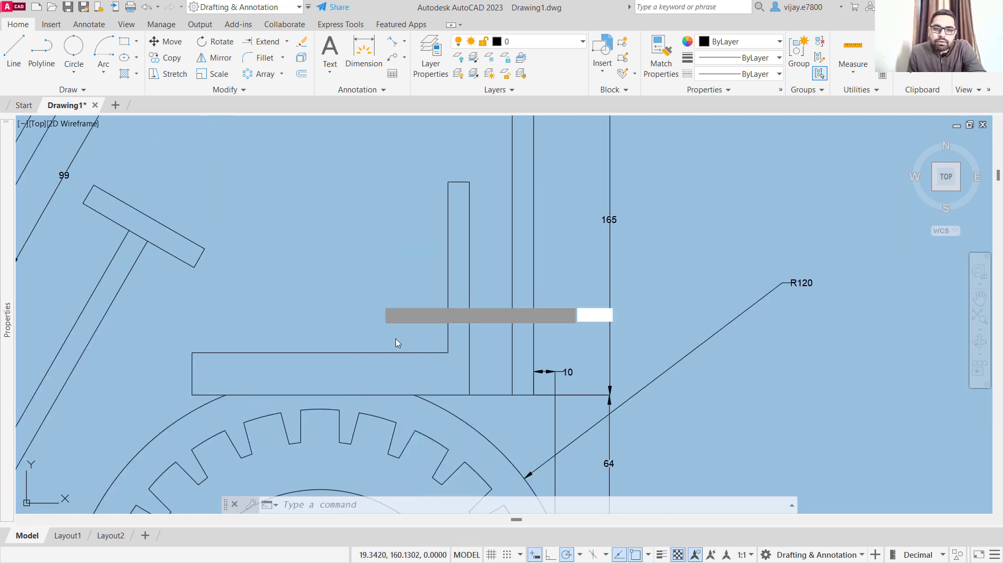
click(469, 396)
click(512, 396)
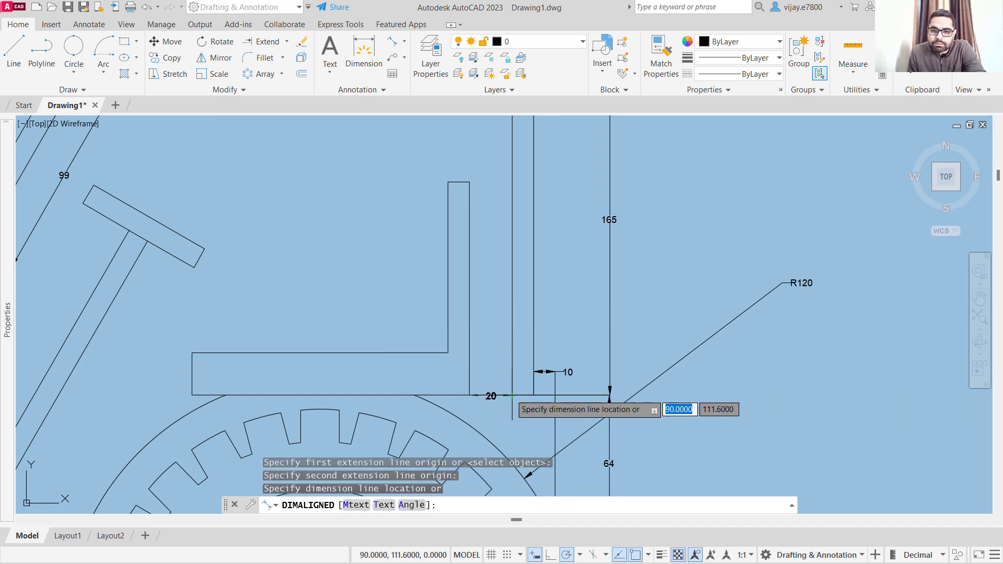
click(512, 372)
Add an aligned dimension to the seat cushion's top edge, placed just above the cushion.
right_click(381, 285)
click(423, 287)
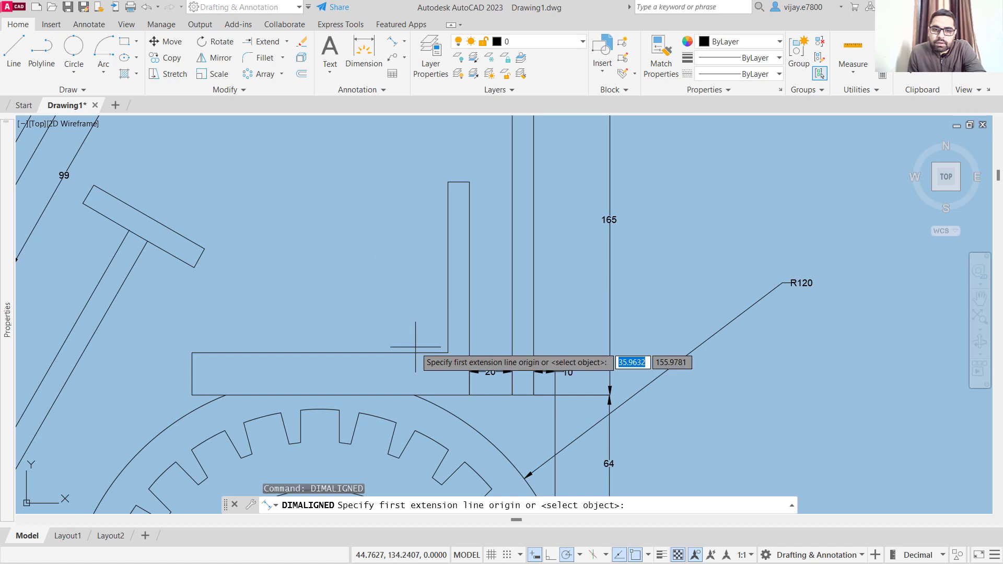
click(448, 352)
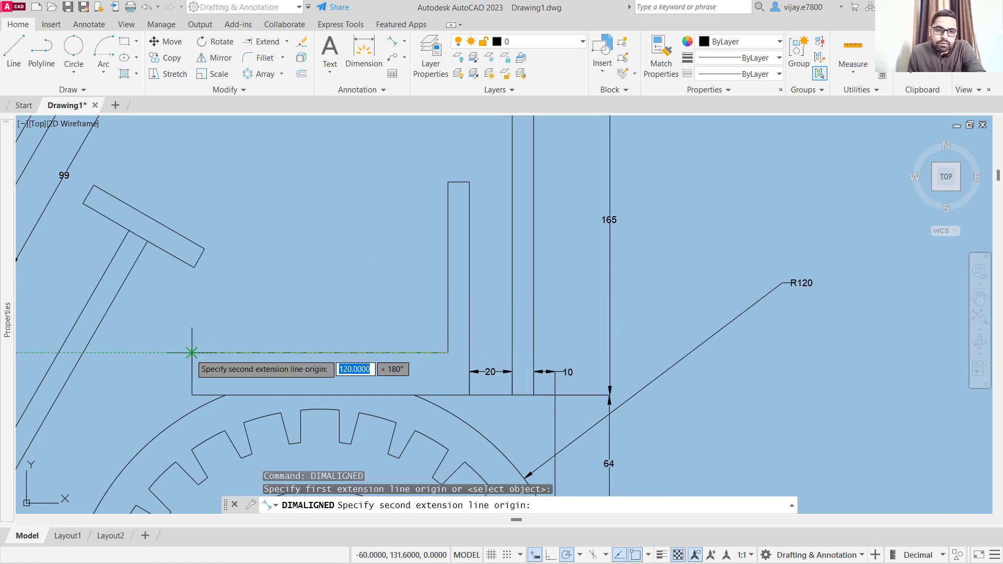
click(191, 353)
click(195, 330)
Add an aligned dimension to the seat cushion's front vertical edge, placed just ahead of the seat.
right_click(282, 305)
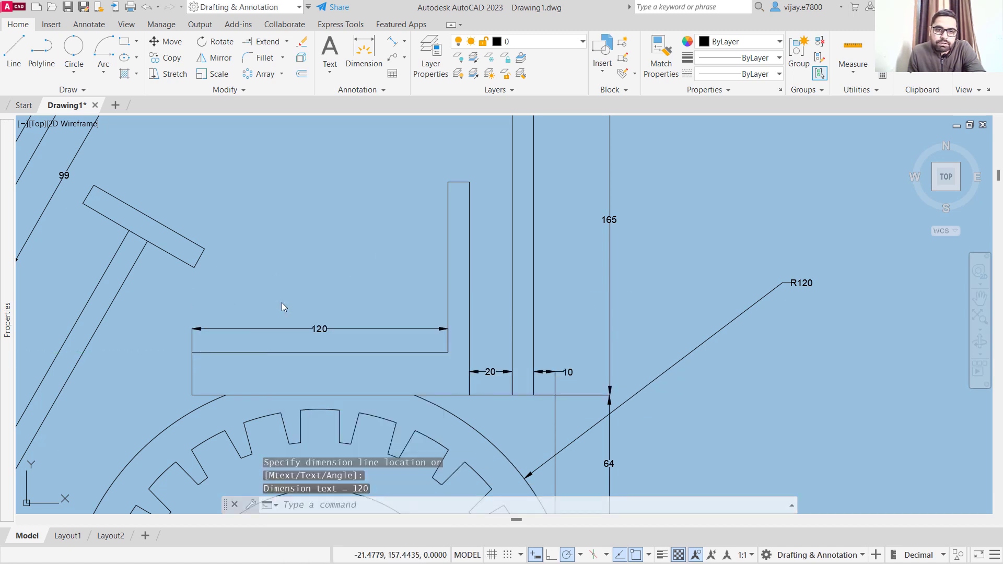
click(284, 308)
click(191, 353)
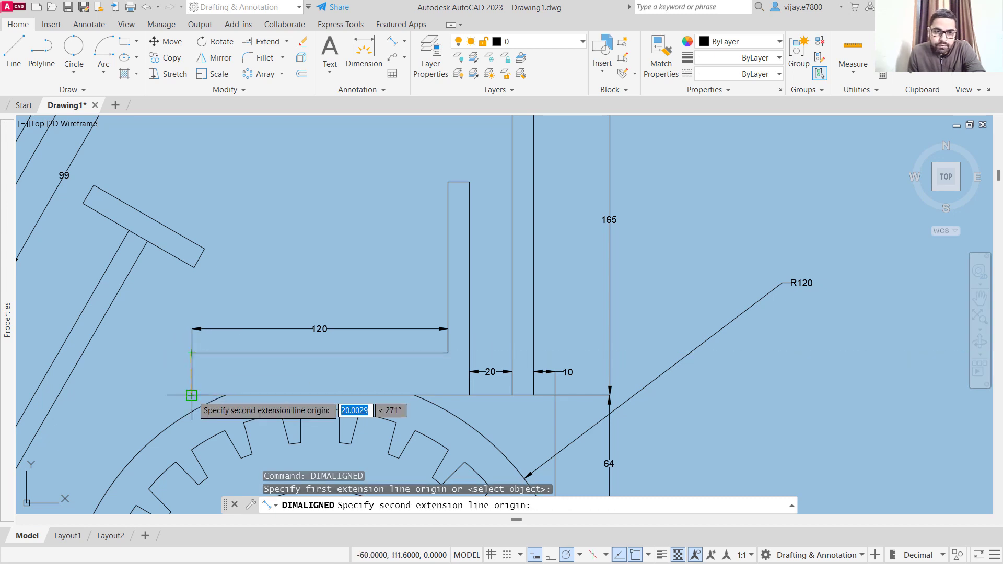
click(192, 395)
click(168, 395)
Add an aligned dimension across the top edge of the seat back, placed just above it.
right_click(266, 301)
click(284, 305)
click(448, 191)
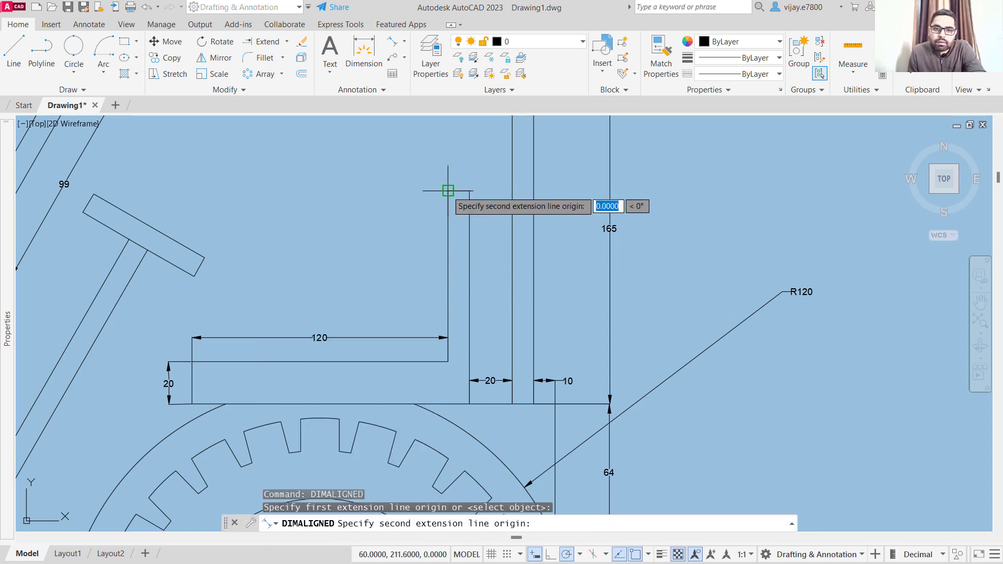
click(469, 192)
click(462, 179)
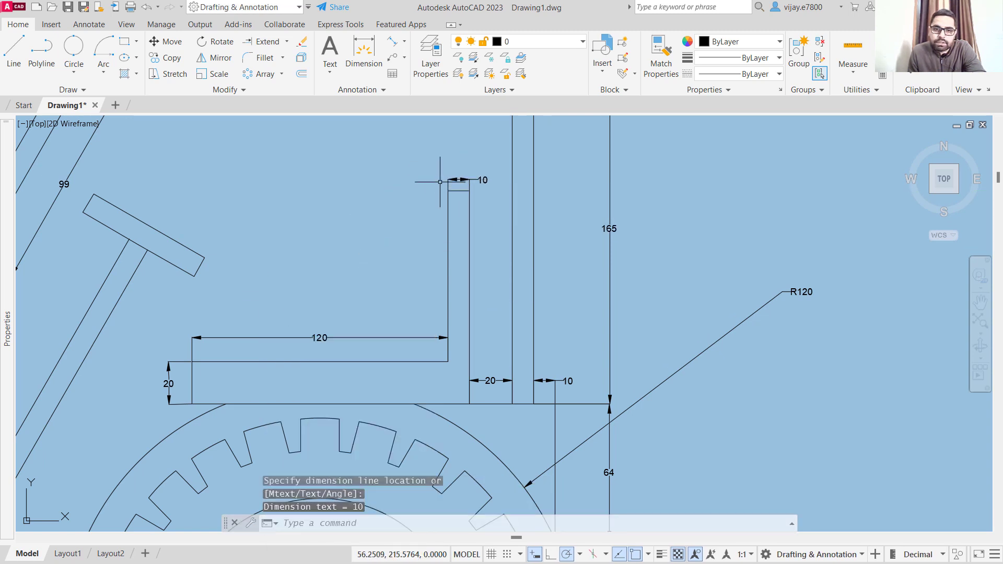
Add an aligned dimension to the seat back's front edge from the cushion to its top, placed in front of the backrest.
right_click(383, 197)
click(410, 205)
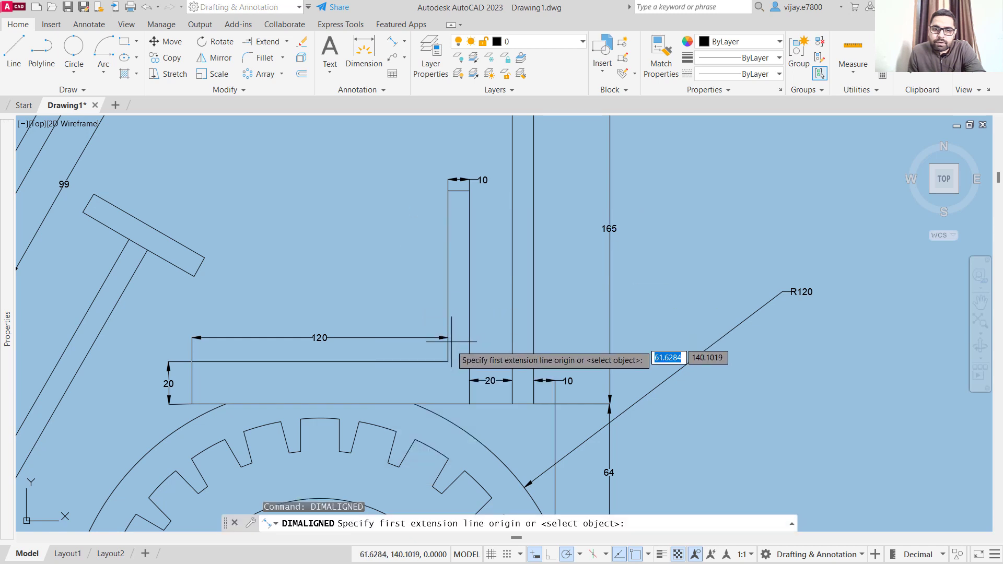
click(448, 361)
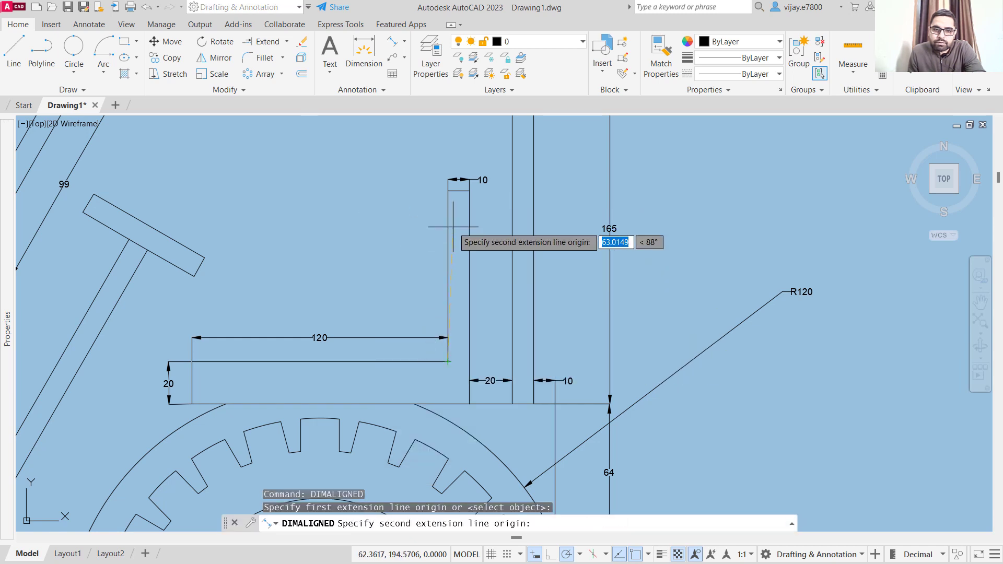
click(448, 192)
click(420, 277)
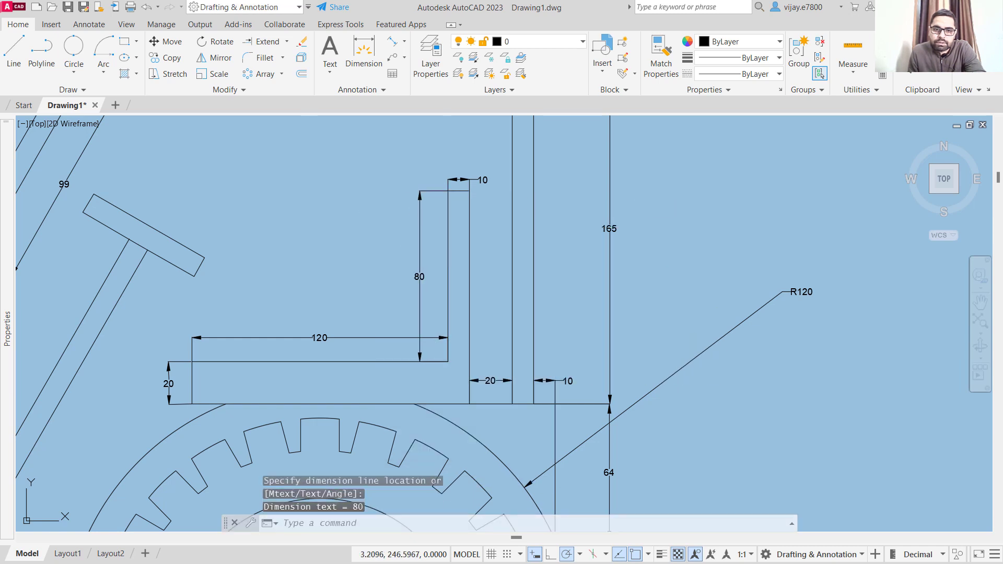
Add an aligned dimension along the steering column's centreline from the steering wheel to the bonnet's rear edge, placed on the column's seat side.
right_click(349, 200)
click(386, 209)
scroll(387, 213, down, 5)
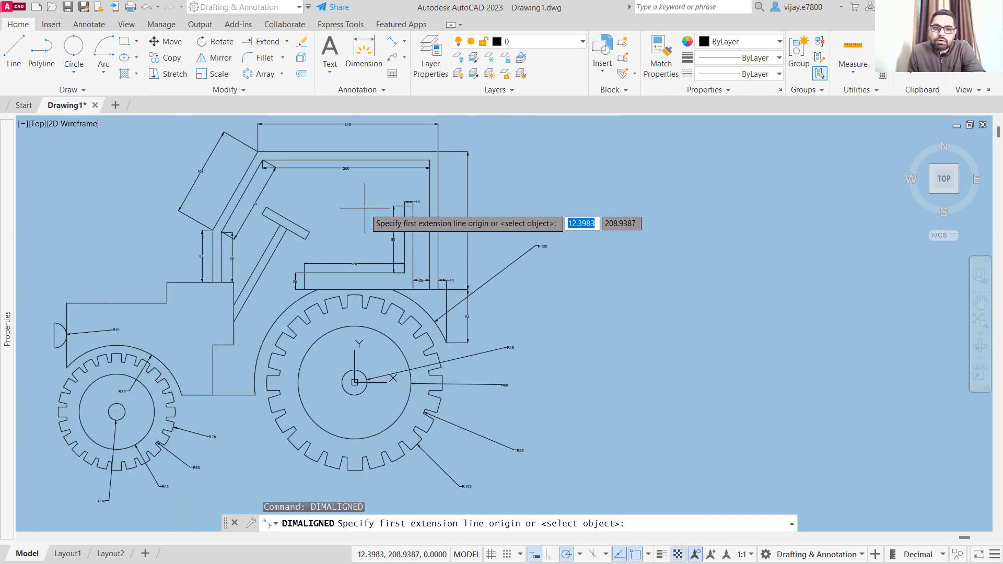
scroll(496, 224, down, 2)
scroll(473, 235, up, 4)
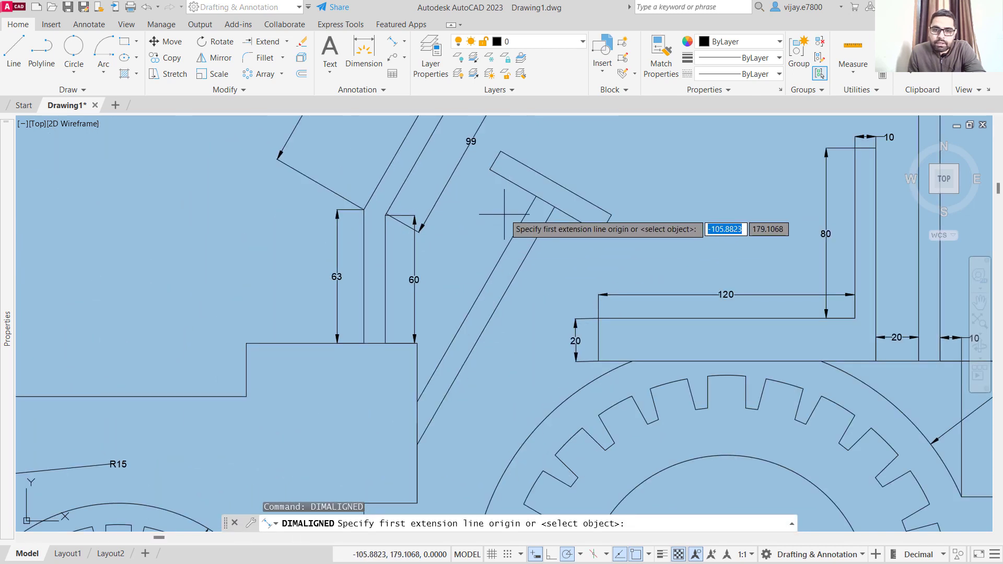
click(544, 201)
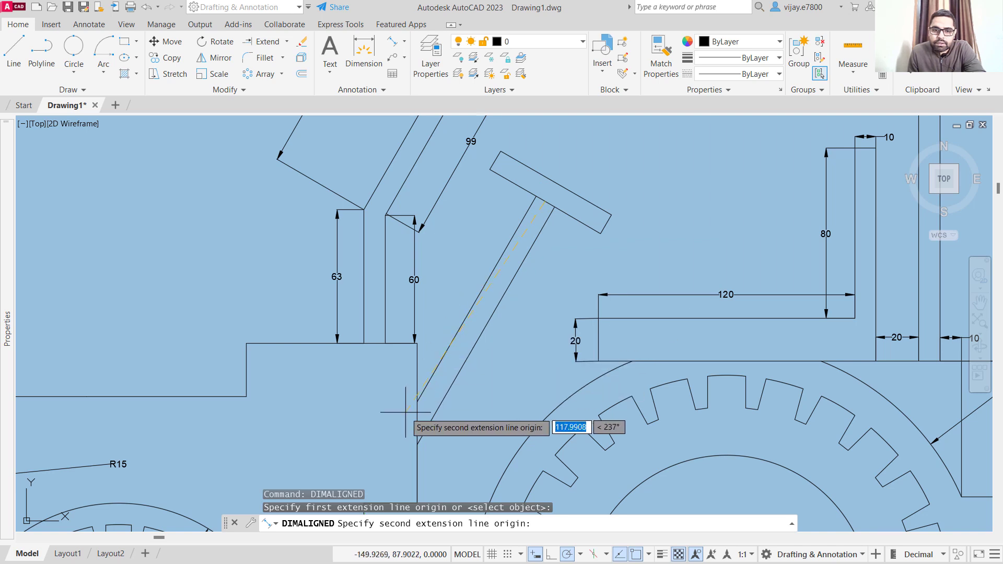
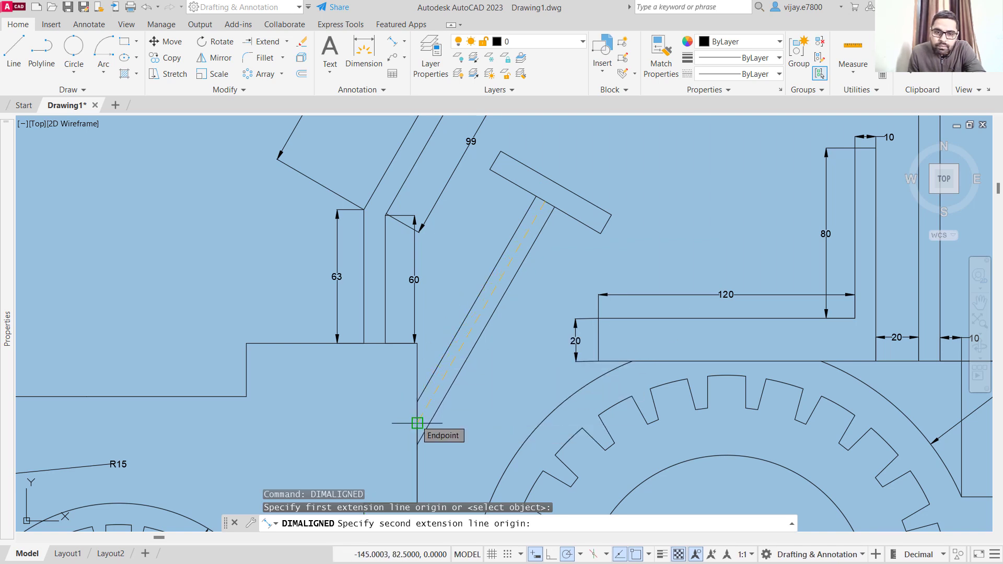
scroll(417, 423, up, 4)
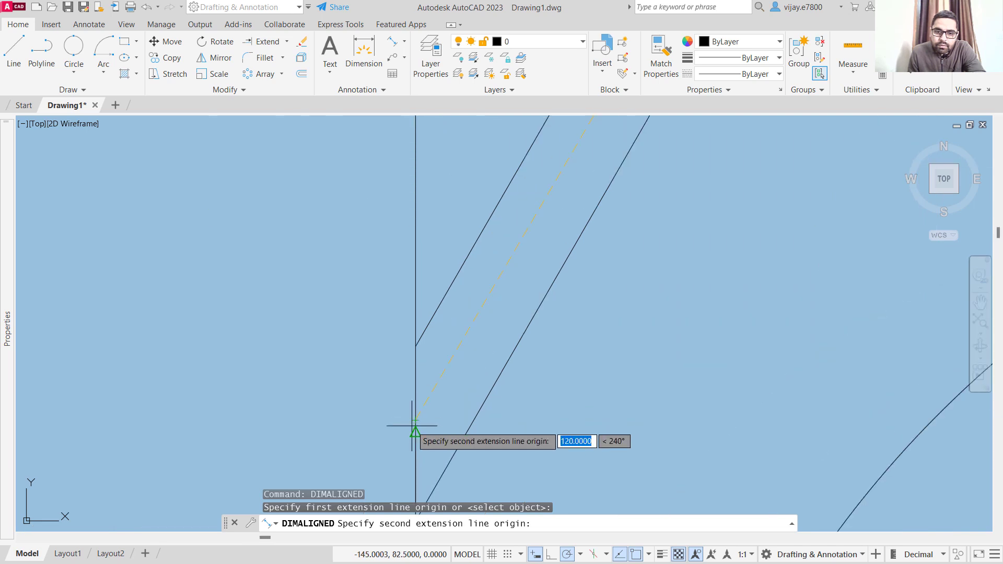
scroll(417, 419, down, 2)
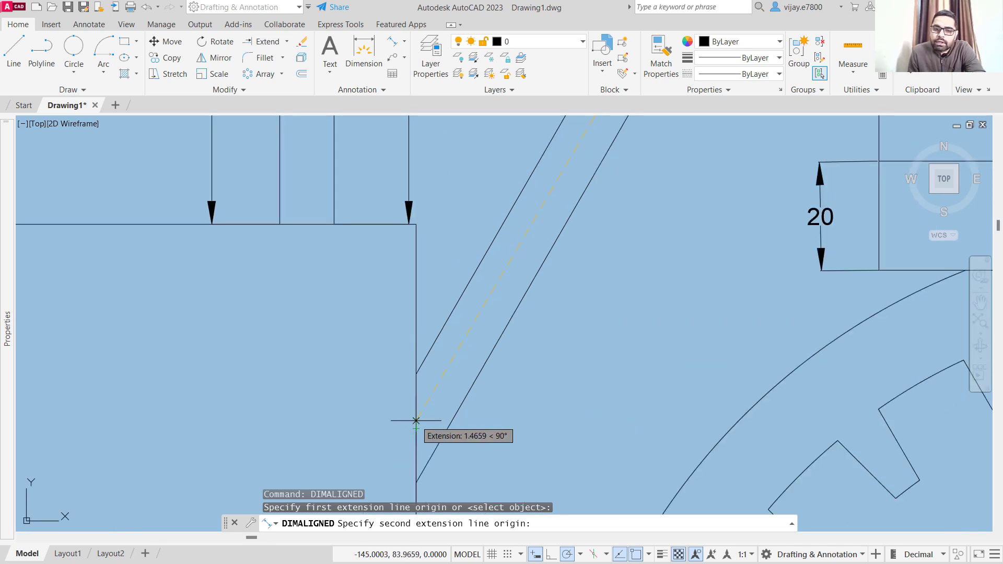
scroll(415, 422, down, 2)
click(416, 425)
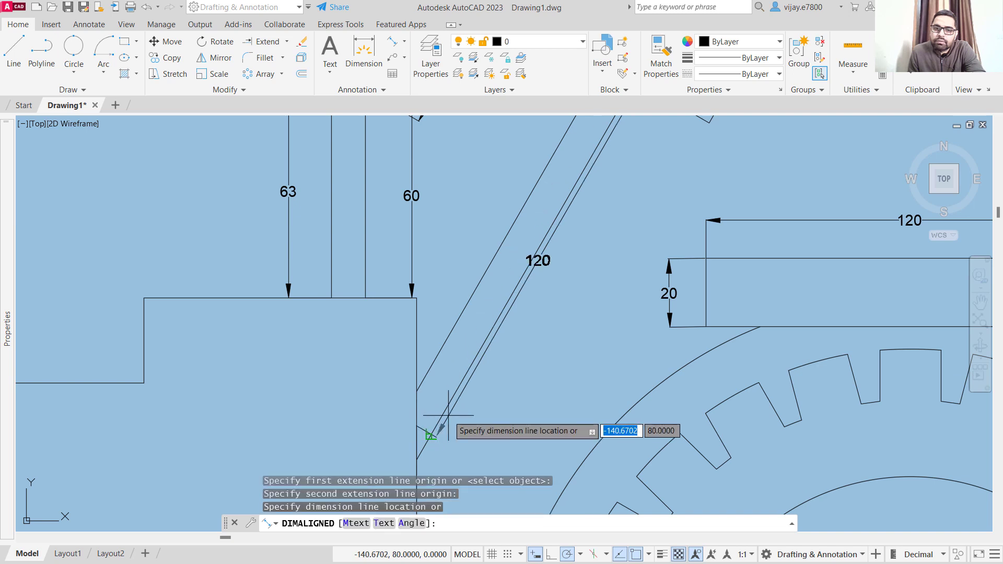
click(471, 443)
scroll(431, 397, down, 2)
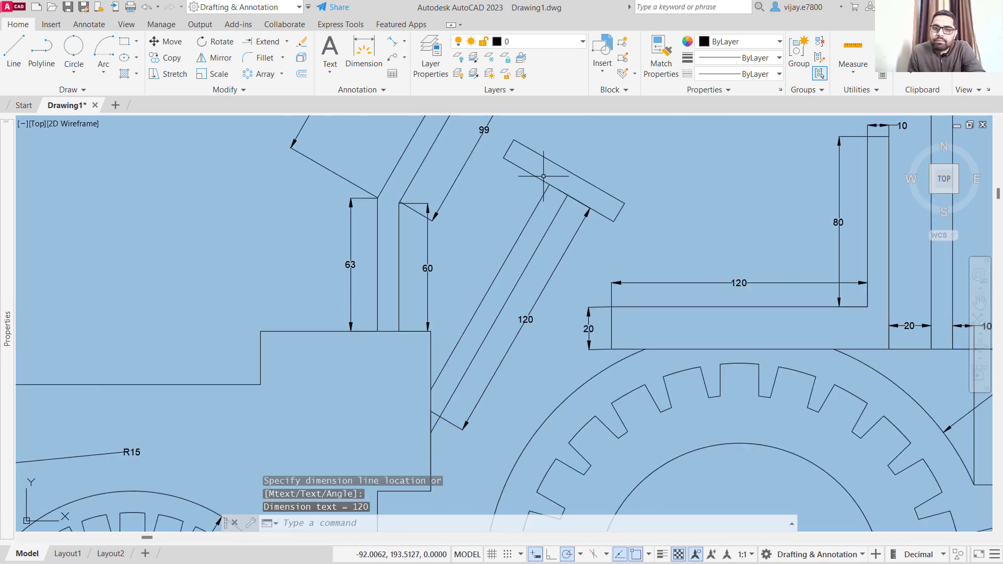
Add an aligned dimension across the steering column's width at the steering wheel, placed just beyond the wheel's upper edge.
right_click(497, 226)
click(505, 228)
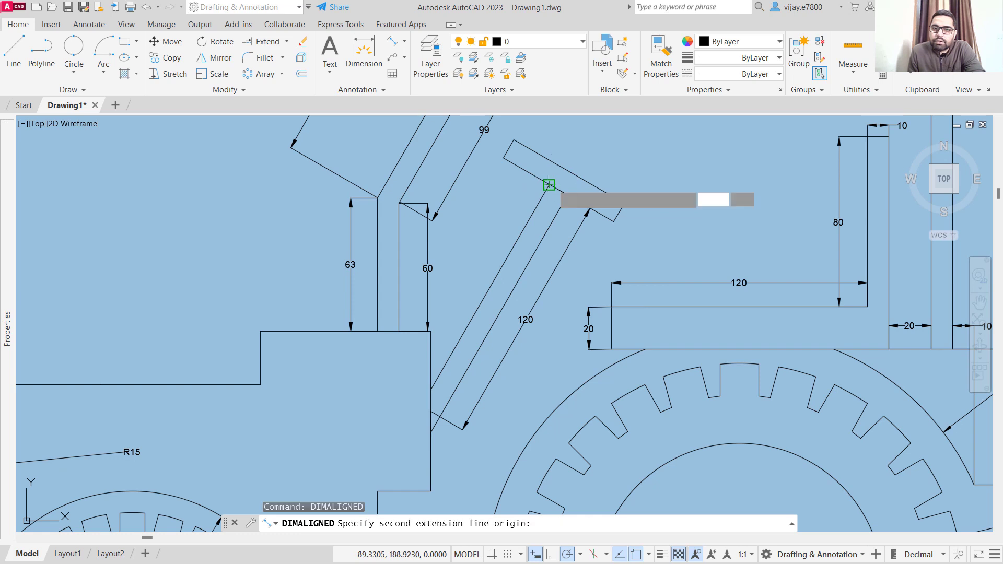
click(553, 185)
click(567, 196)
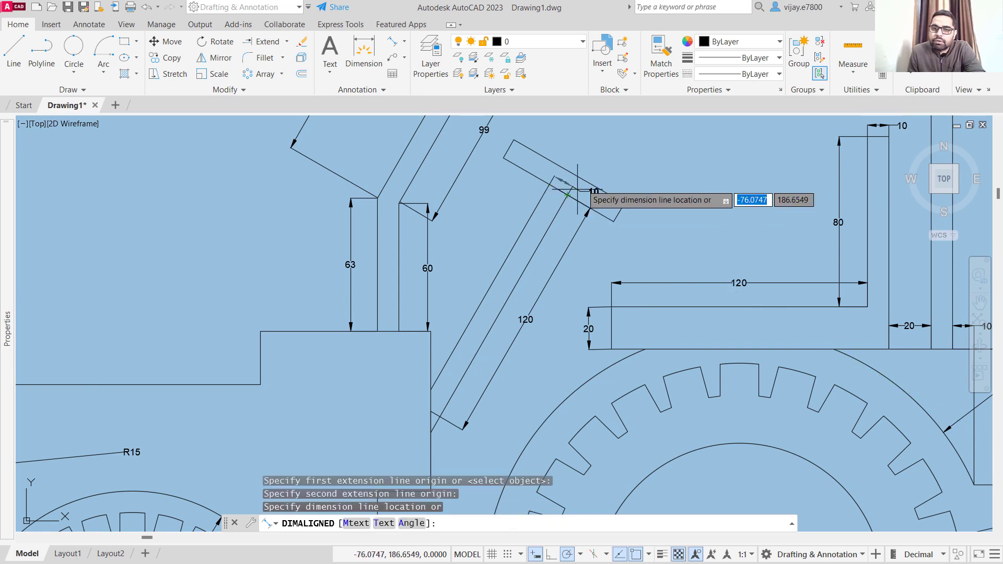
click(602, 161)
Add an aligned dimension to the steering wheel's long upper edge, placed parallel above it beyond the column width dimension.
right_click(659, 184)
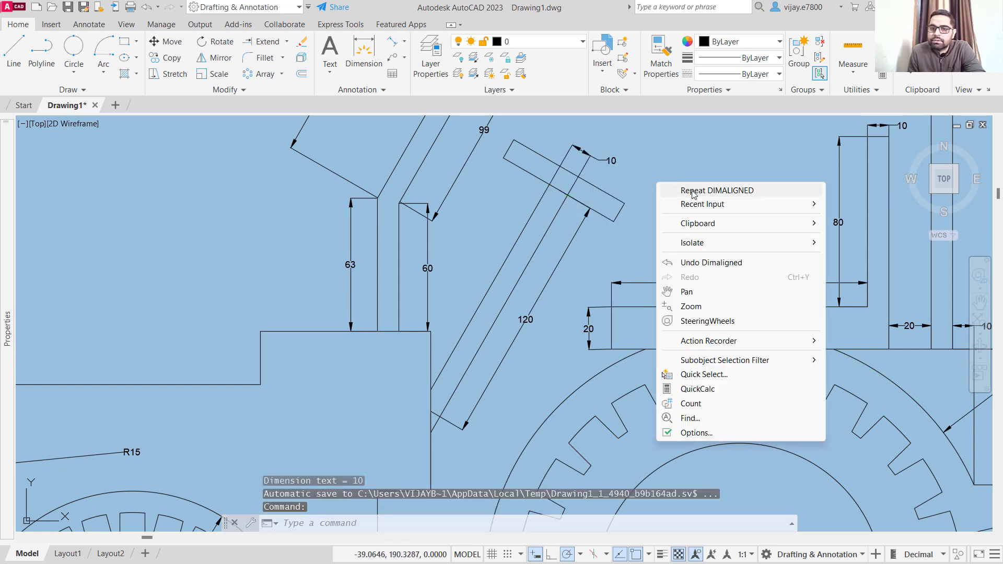
click(694, 192)
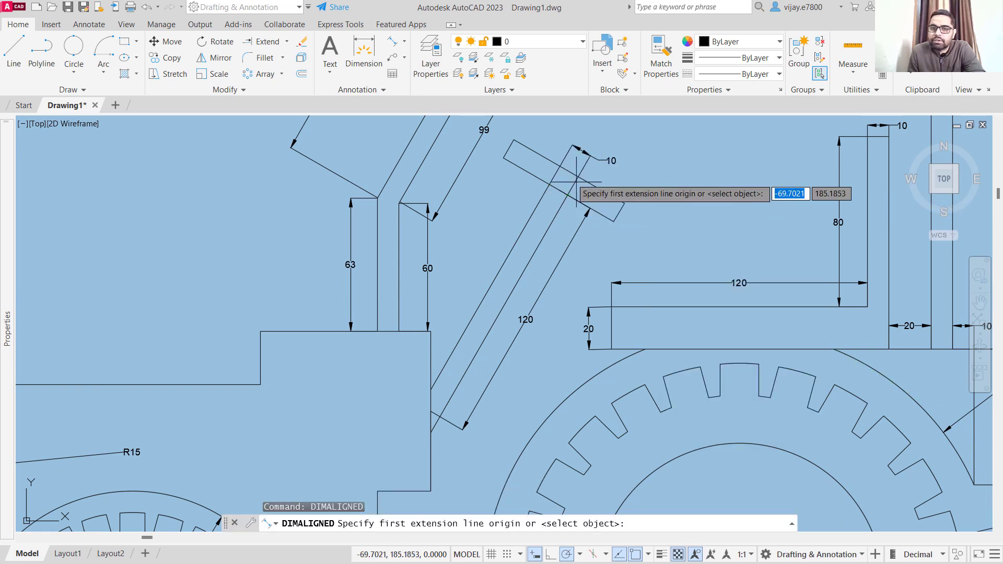
click(513, 139)
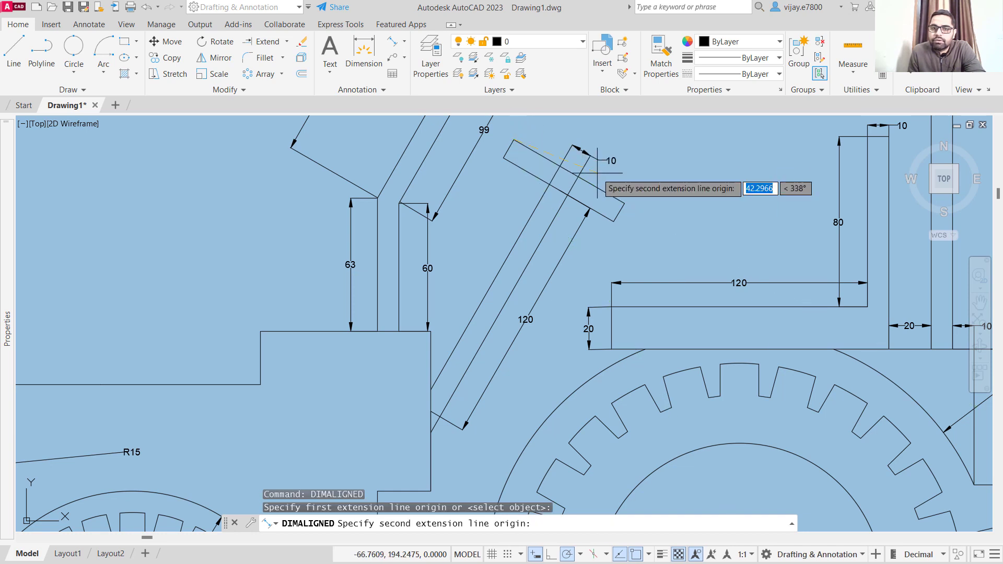
click(624, 203)
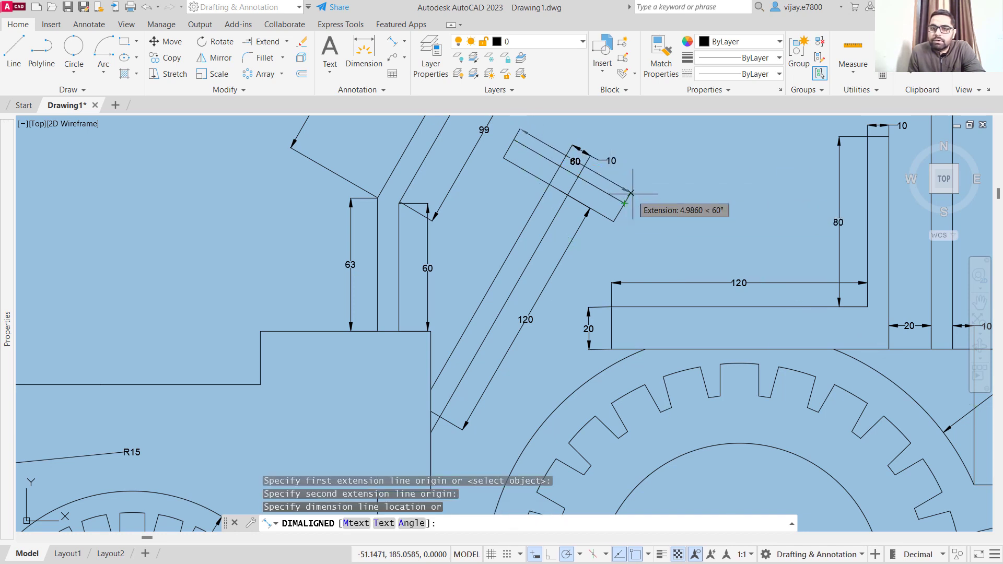
click(659, 171)
scroll(586, 252, down, 2)
mouse_move(534, 250)
middle_down()
mouse_move(636, 166)
mouse_move(637, 176)
middle_up()
right_click(418, 213)
click(432, 222)
click(590, 228)
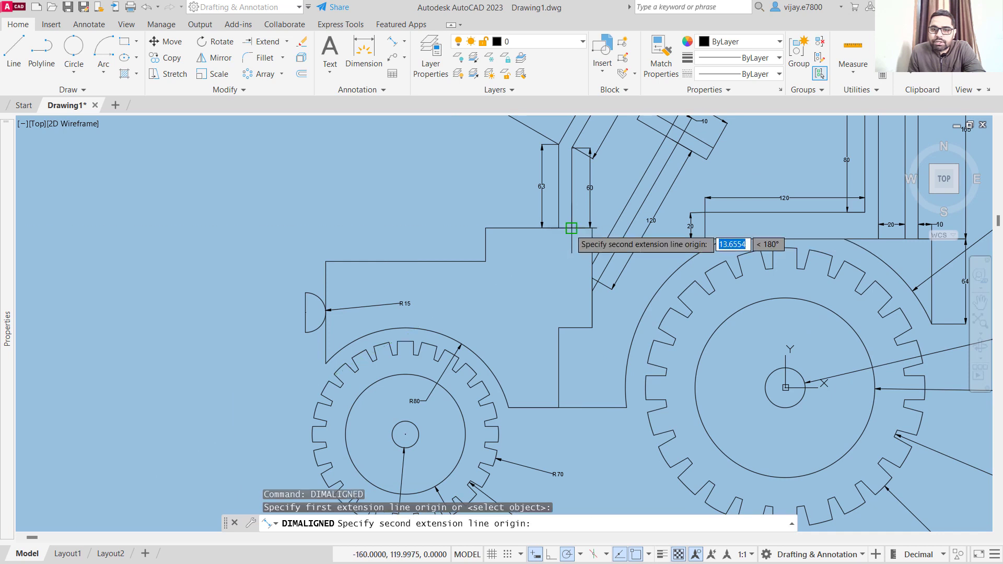
click(571, 228)
scroll(571, 237, up, 5)
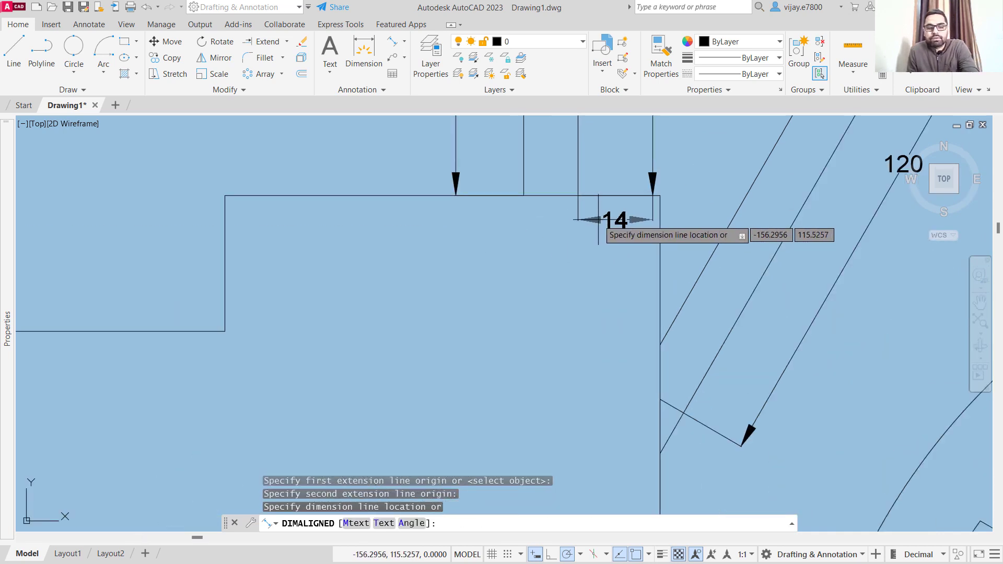
key(Escape)
Add an aligned dimension from the bonnet's upper rear corner to the front pillar's inner line, placed just below the bonnet's top edge.
right_click(626, 198)
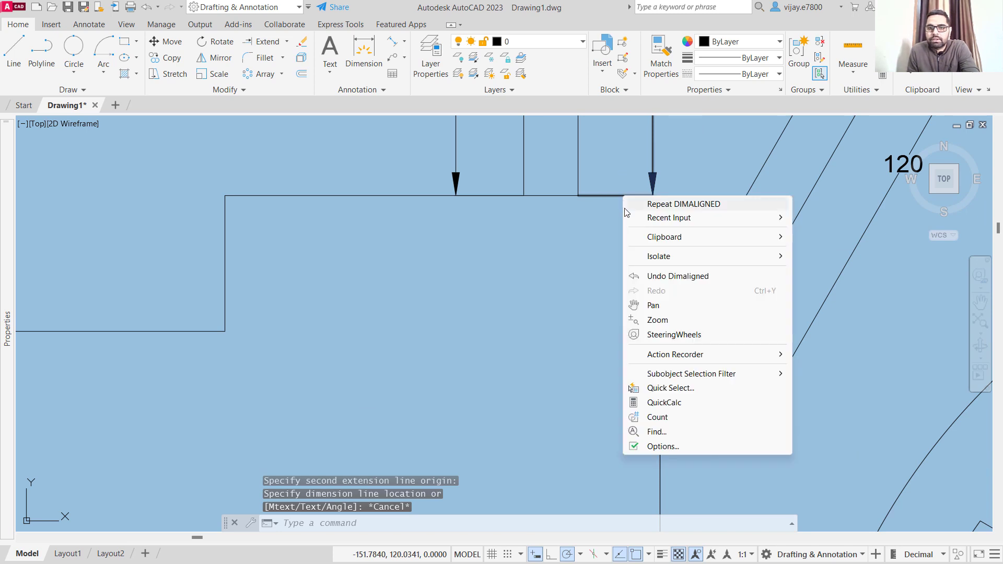
click(626, 205)
scroll(651, 203, up, 4)
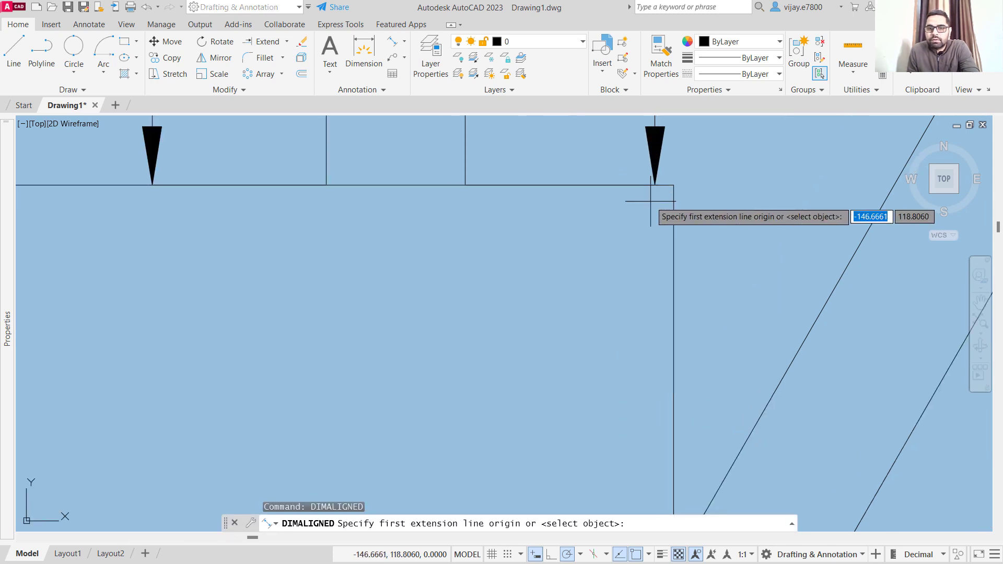
click(673, 185)
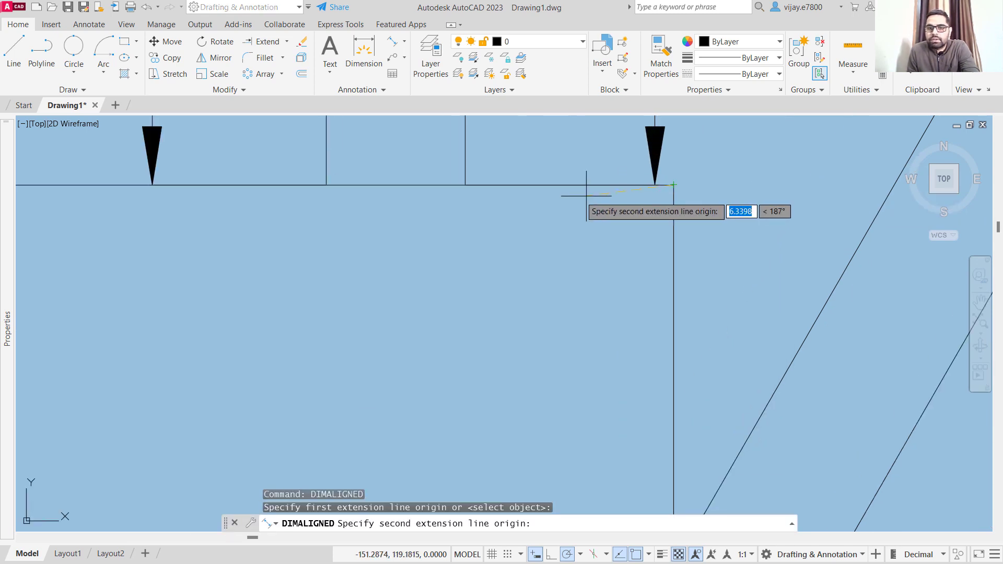
click(464, 186)
click(570, 243)
Add an aligned dimension across the front pillar's base between its inner and outer lines, placed in line with the neighbouring bonnet dimension.
right_click(389, 276)
click(429, 281)
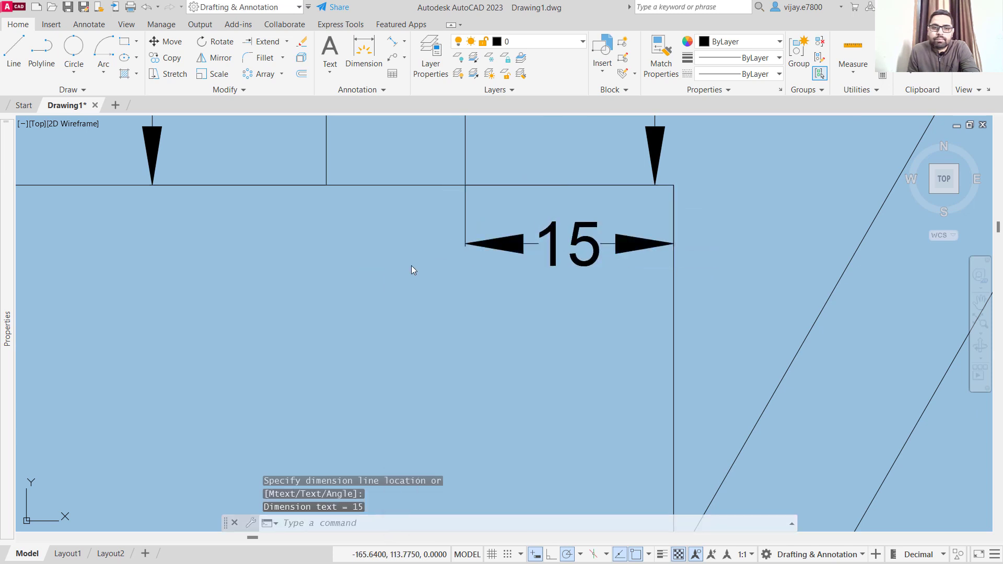
click(465, 185)
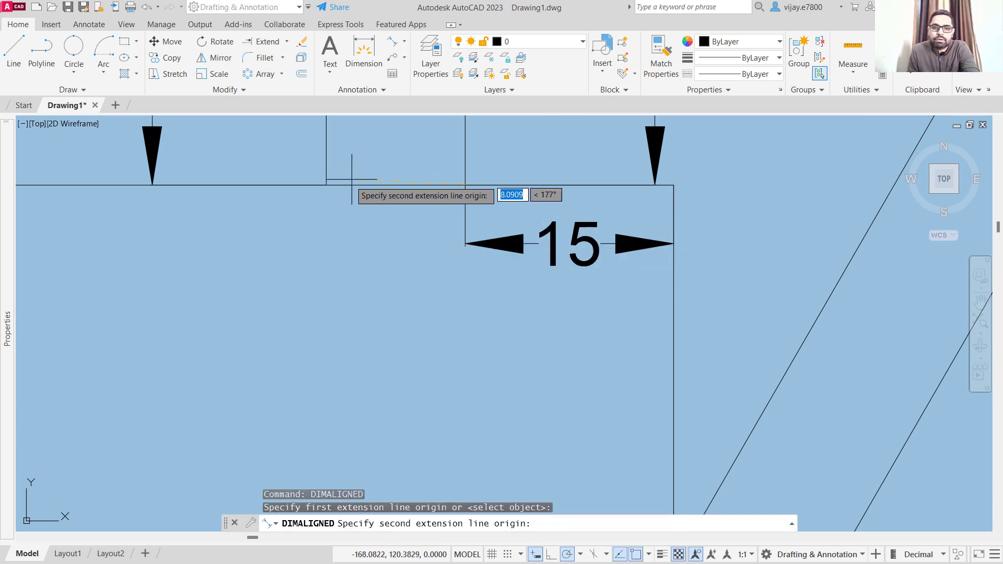
click(326, 185)
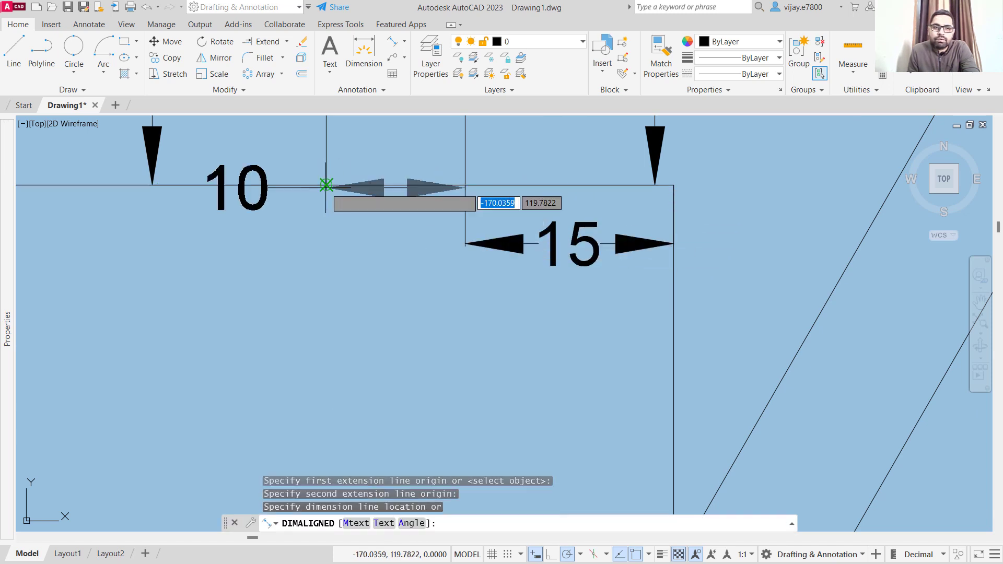
click(337, 243)
Add an aligned dimension from the front pillar's outer line to the raised bonnet section's front corner, in line with the neighbouring dimensions.
scroll(351, 272, down, 2)
middle_drag(327, 314, 497, 291)
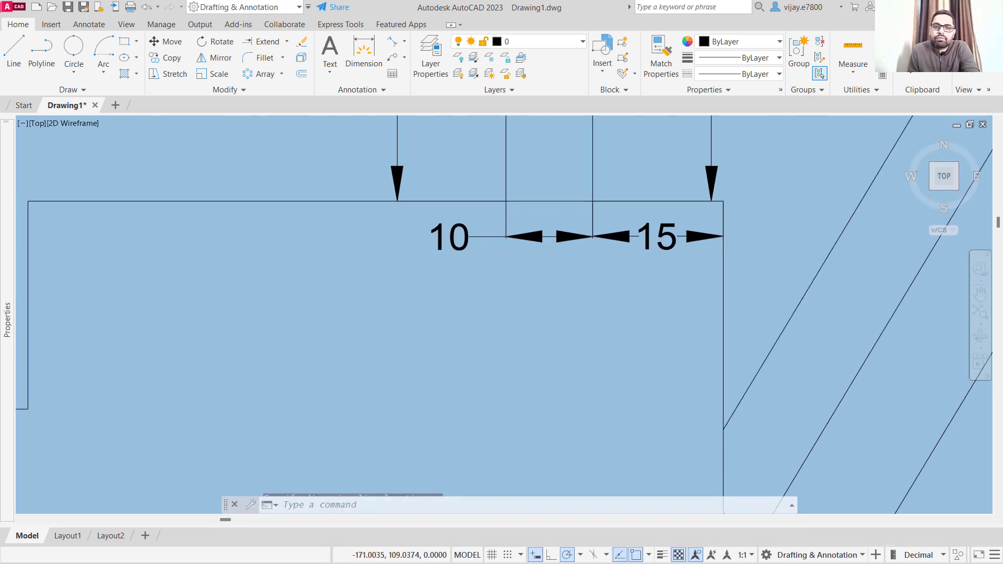
right_click(385, 268)
click(424, 274)
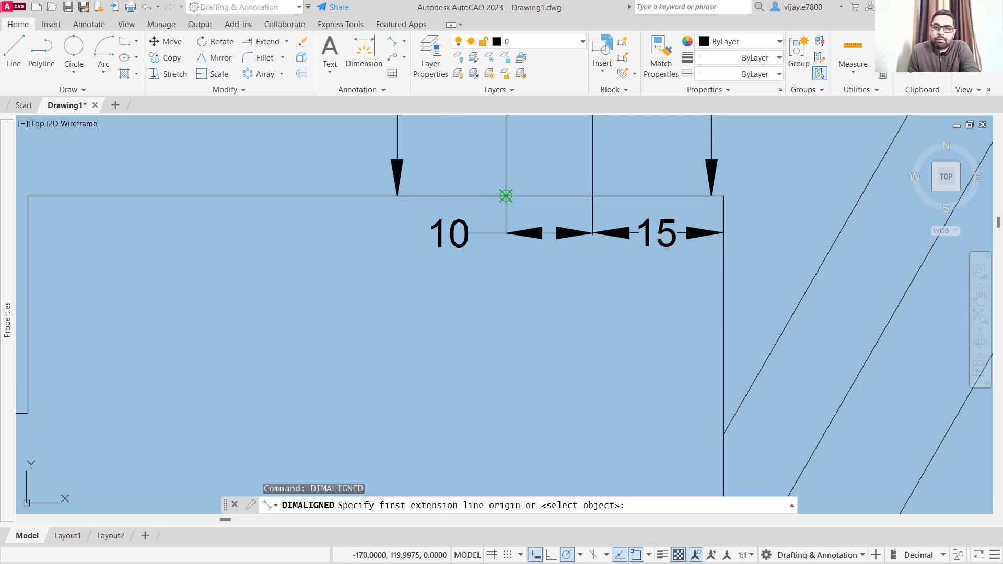
click(506, 196)
scroll(209, 224, down, 2)
middle_drag(206, 227, 442, 274)
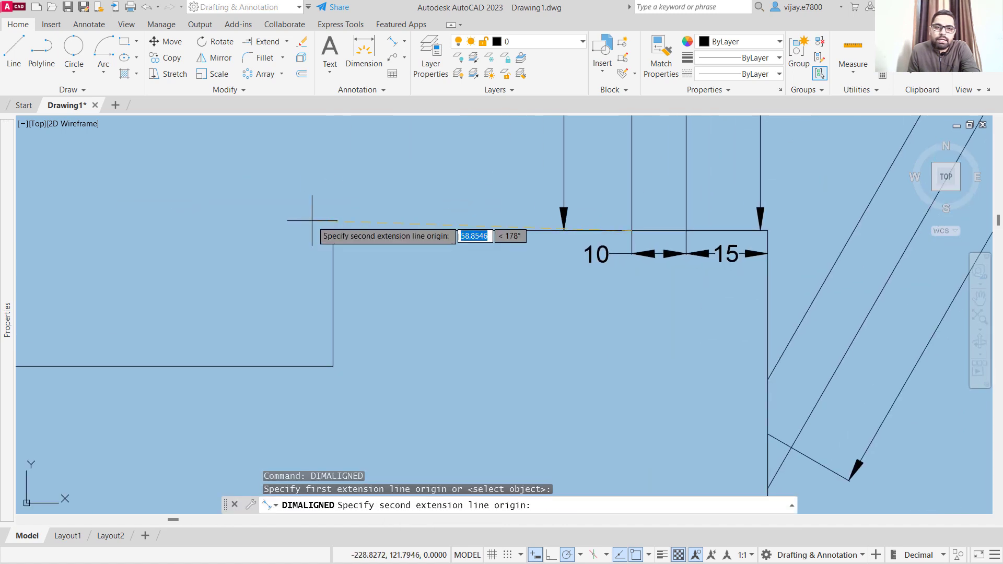
click(333, 230)
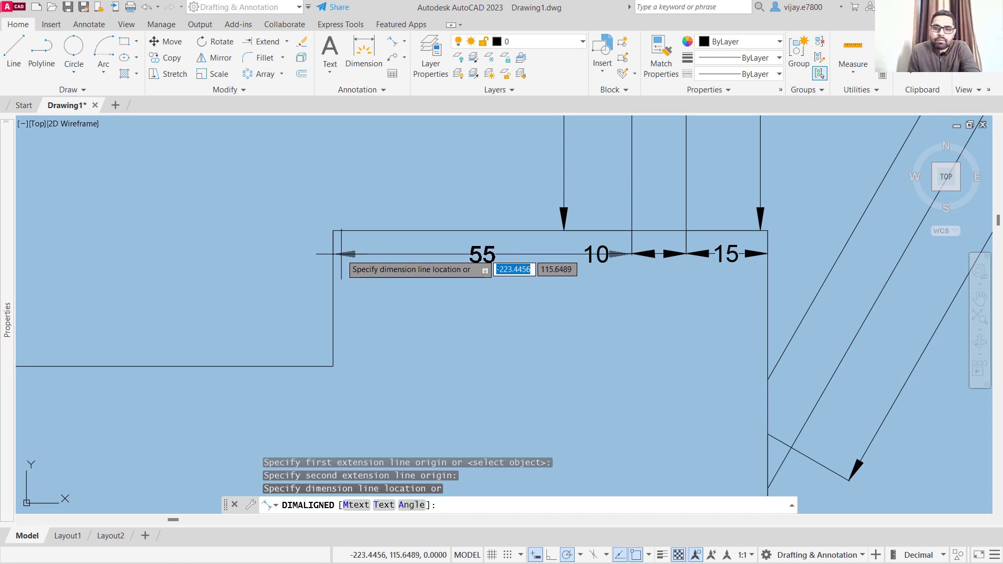
click(342, 255)
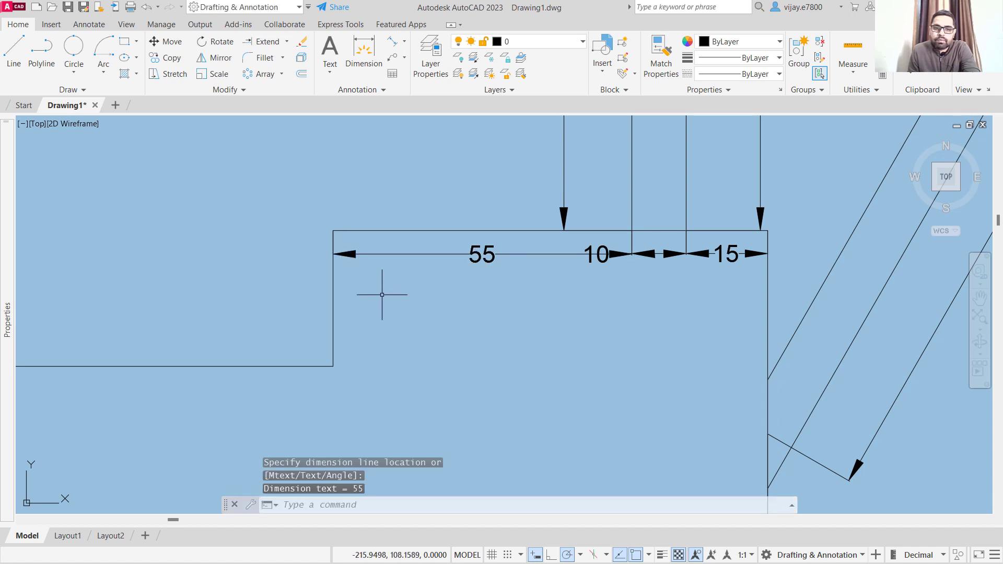
Add an aligned dimension to the vertical step at the front of the raised bonnet section, placed just behind the step line.
right_click(504, 71)
click(504, 65)
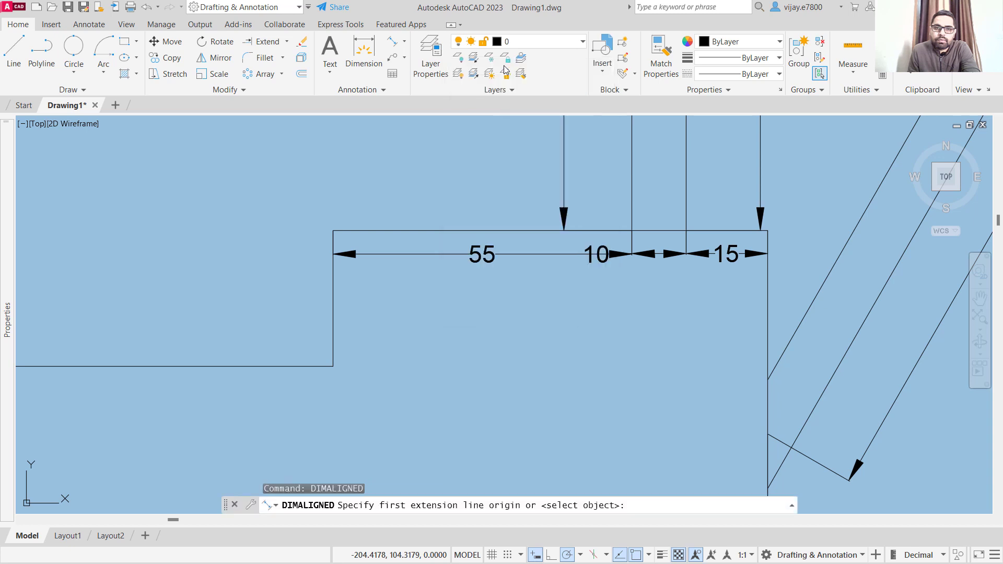
click(333, 231)
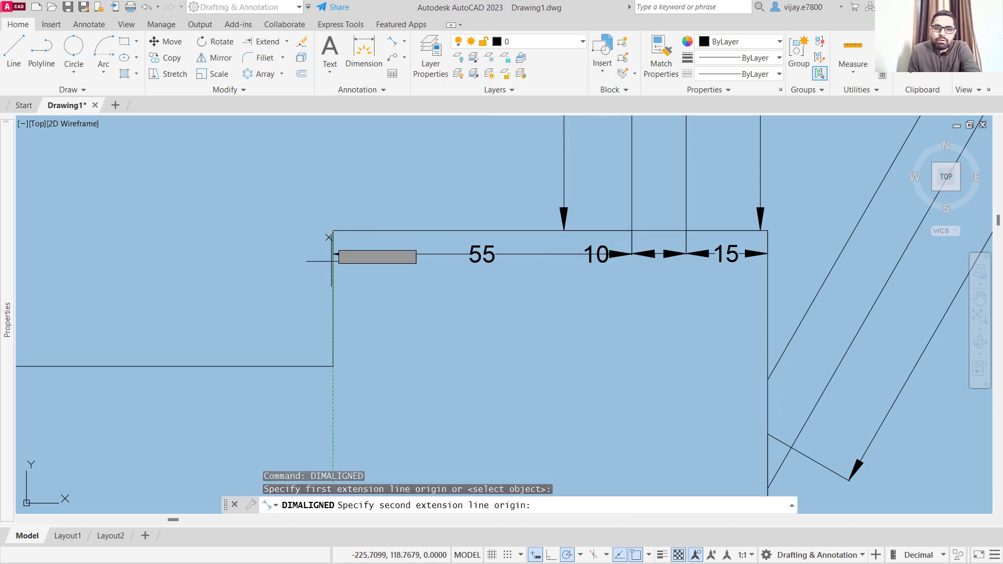
click(333, 366)
click(371, 355)
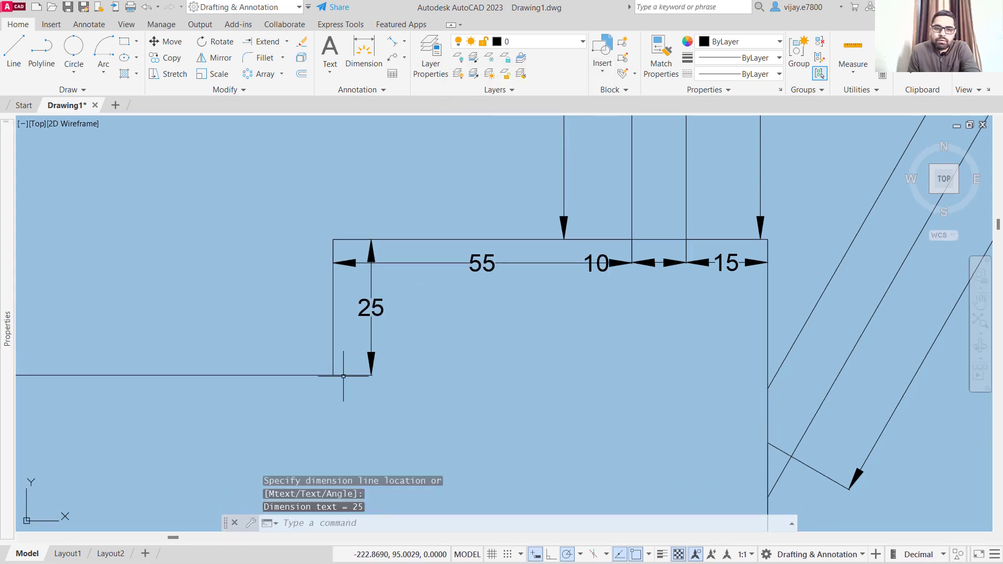
Add an aligned dimension to the lower bonnet's top edge from the step to the front corner, placed just below the edge.
middle_drag(319, 407, 531, 271)
scroll(531, 271, up, 2)
right_click(534, 277)
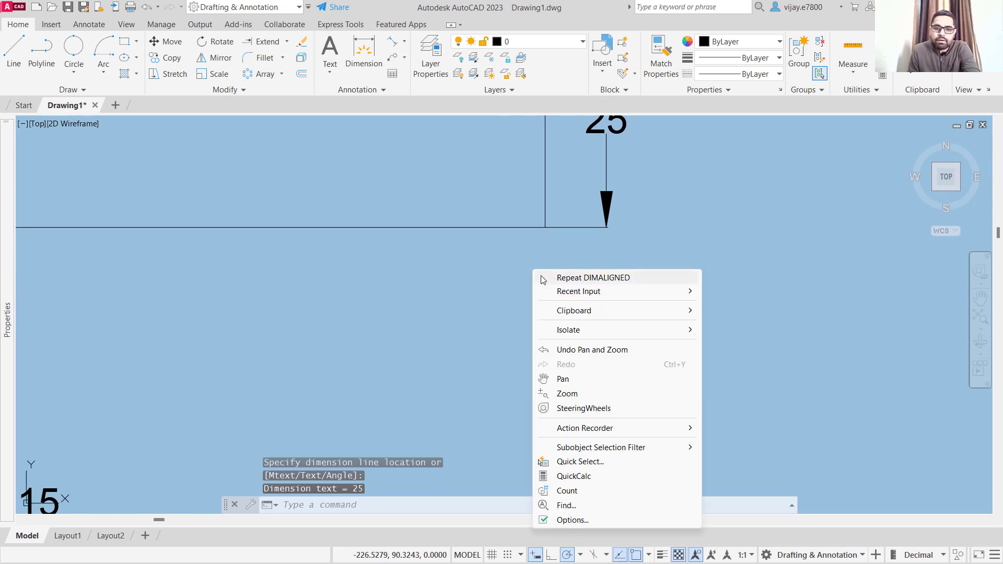
click(542, 278)
click(545, 228)
scroll(376, 293, down, 4)
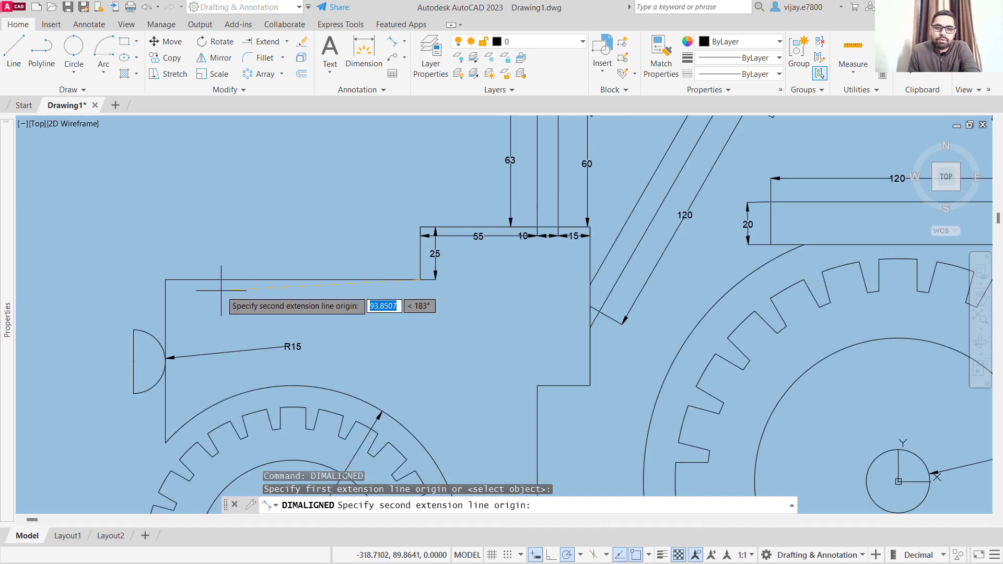
click(165, 280)
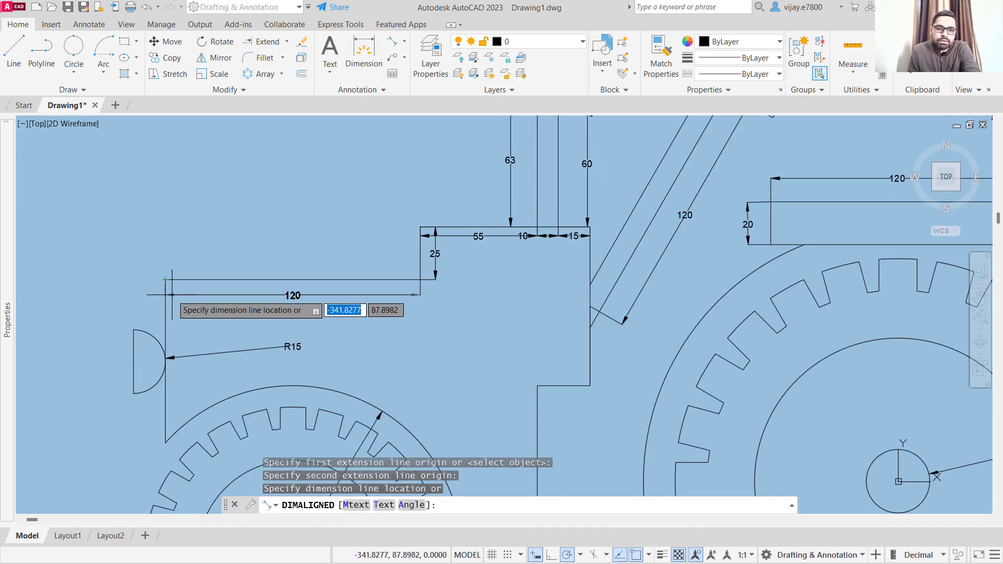
click(172, 296)
Add an aligned dimension from the bonnet's front upper corner down to the headlight's contact point, placed inside the bonnet.
right_click(195, 319)
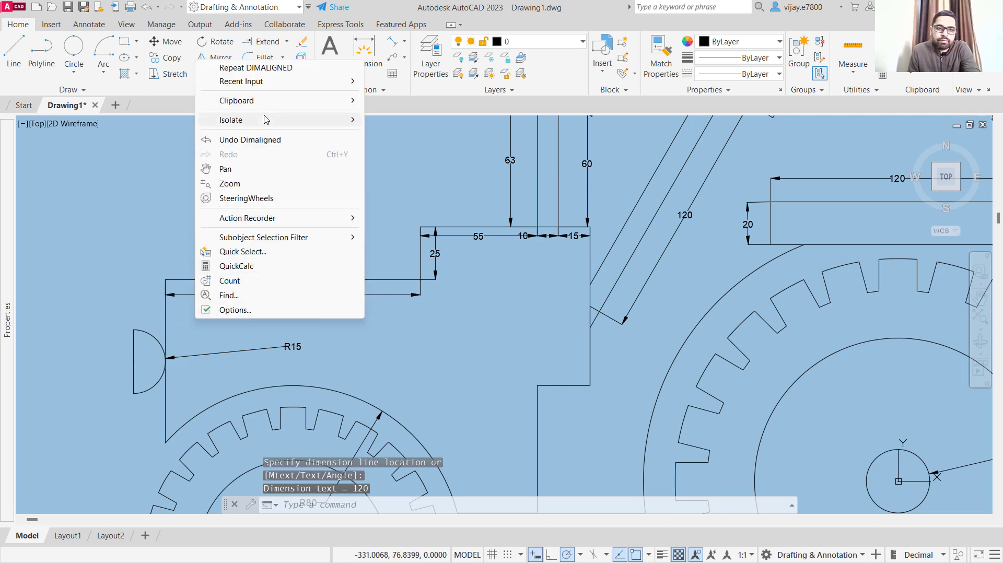
click(264, 68)
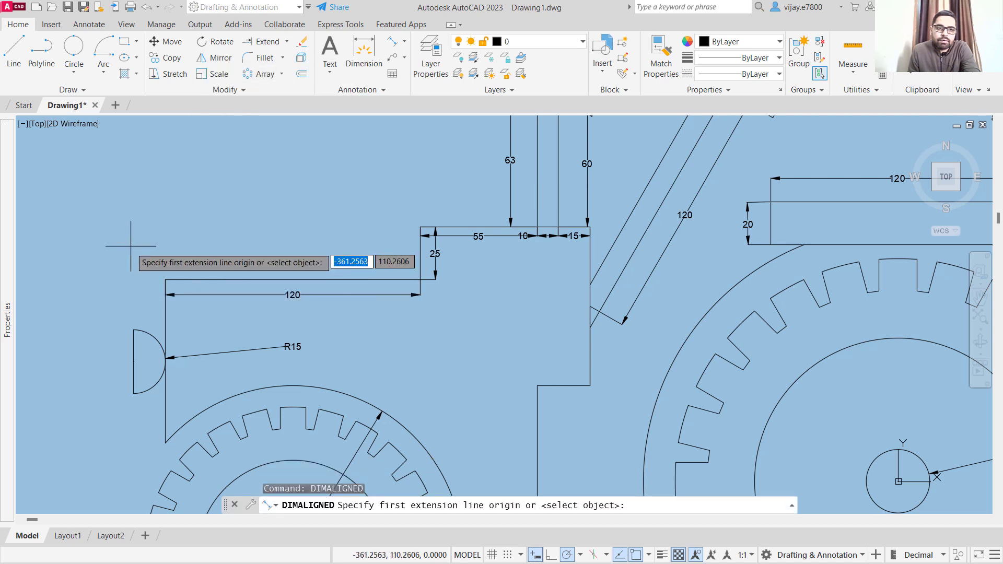
click(165, 281)
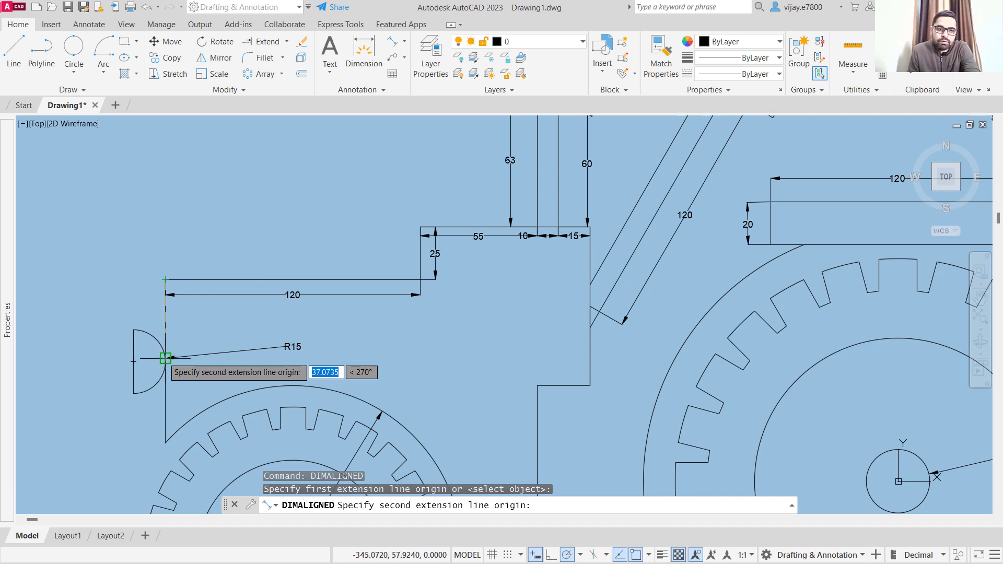
click(166, 359)
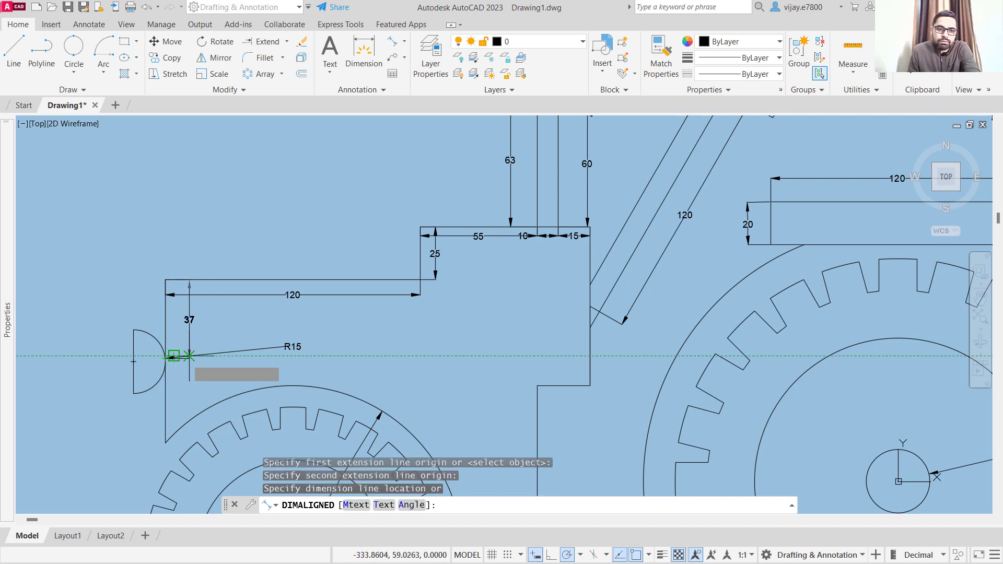
click(196, 362)
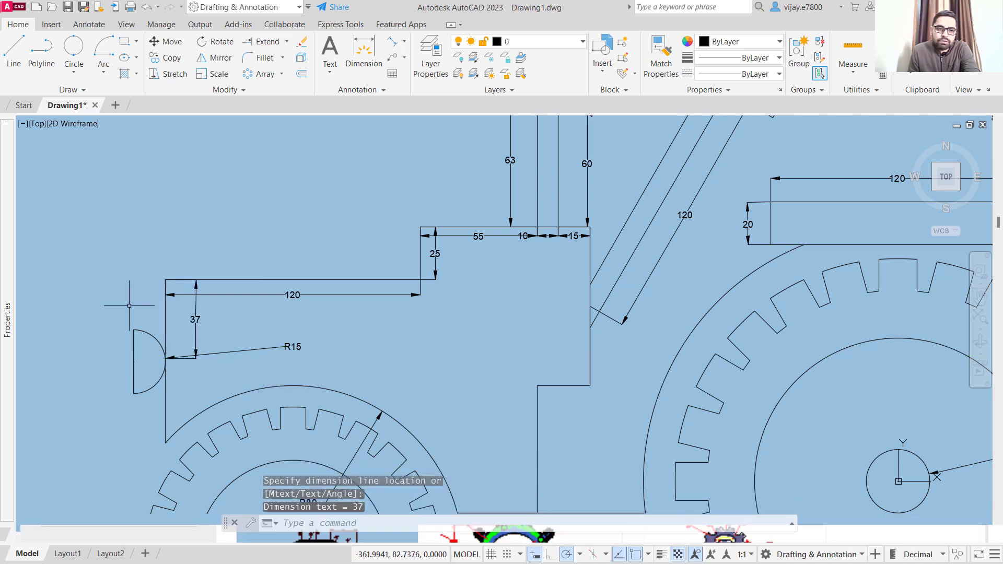
Add an aligned dimension to the bonnet's full front edge, from upper corner to wheel arch, placed in front of the headlight.
right_click(133, 305)
click(181, 55)
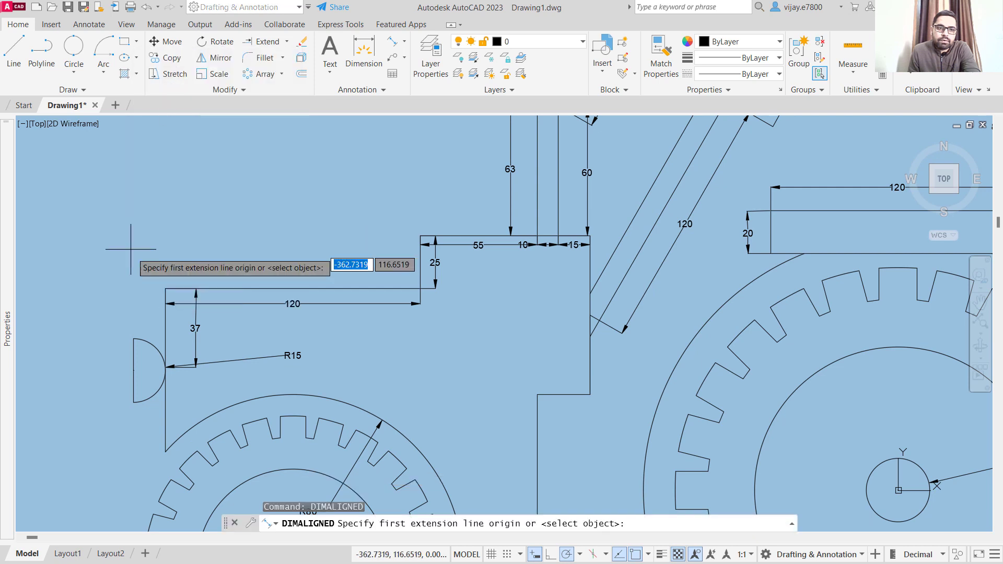
click(166, 288)
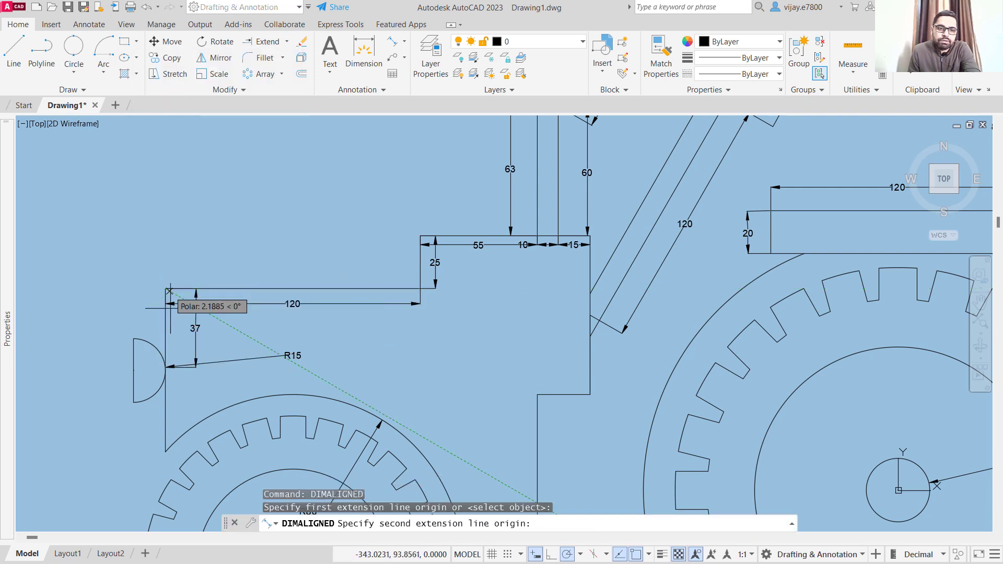
click(165, 448)
click(102, 443)
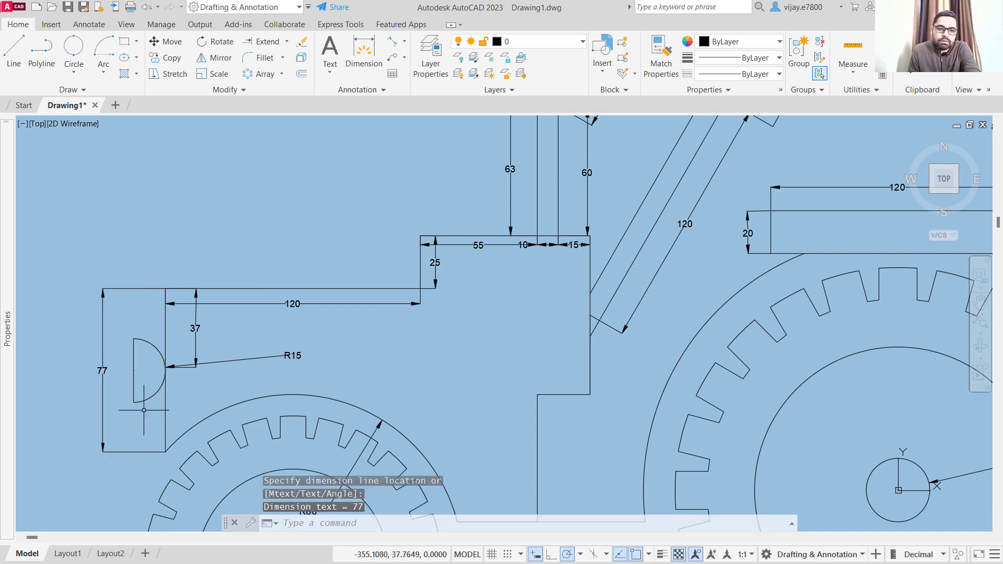
Add an aligned dimension along the chassis bottom edge from the front wheel arch to the vertical body line, placed below the edge.
scroll(161, 268, down, 2)
scroll(337, 352, up, 2)
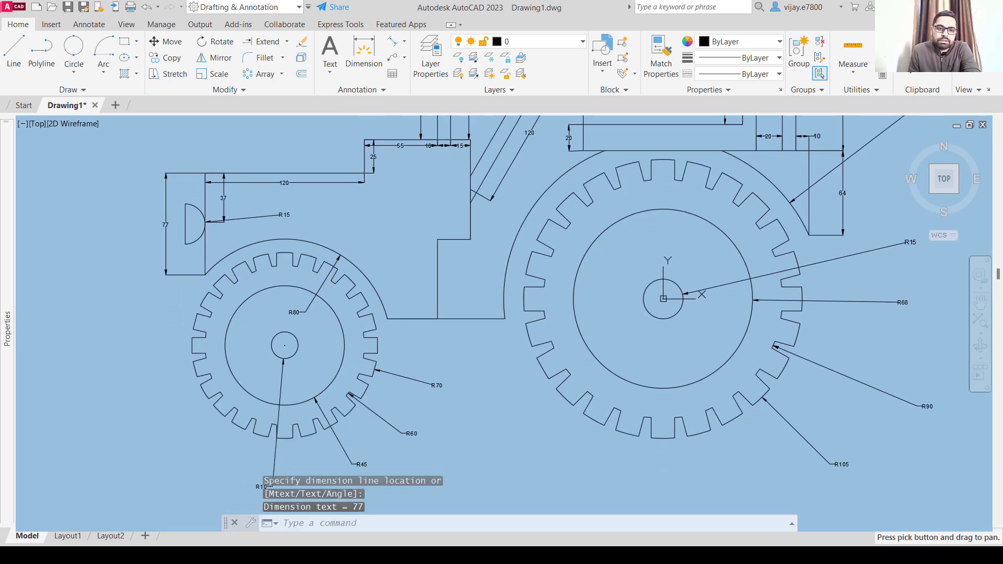
right_click(440, 368)
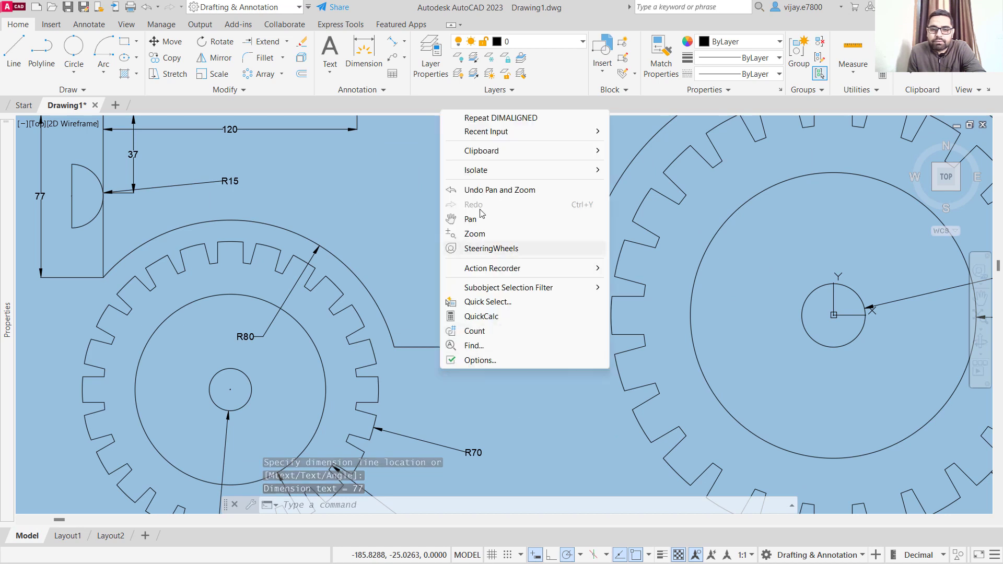
click(497, 120)
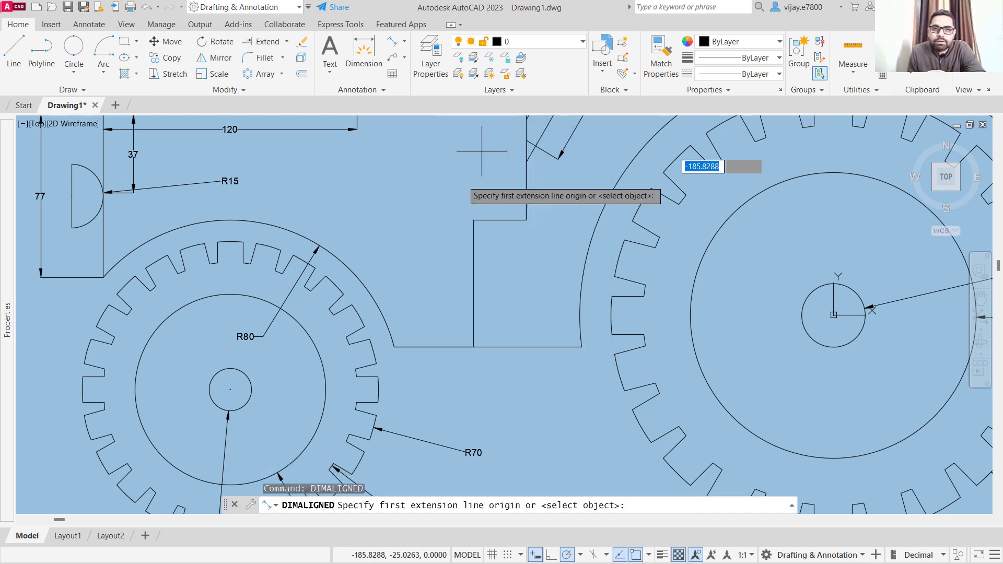
click(395, 346)
click(473, 347)
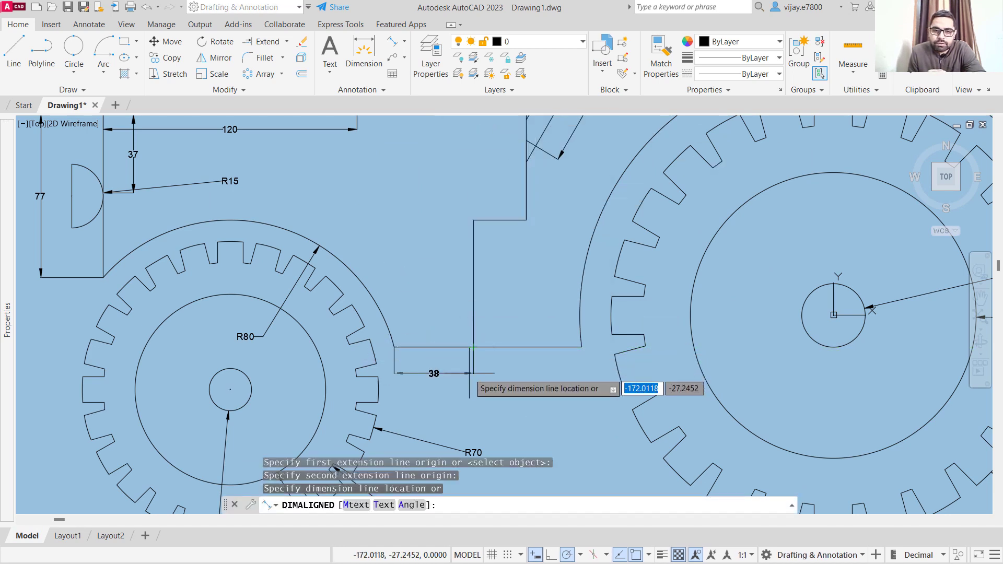
click(433, 372)
right_click(415, 236)
click(438, 242)
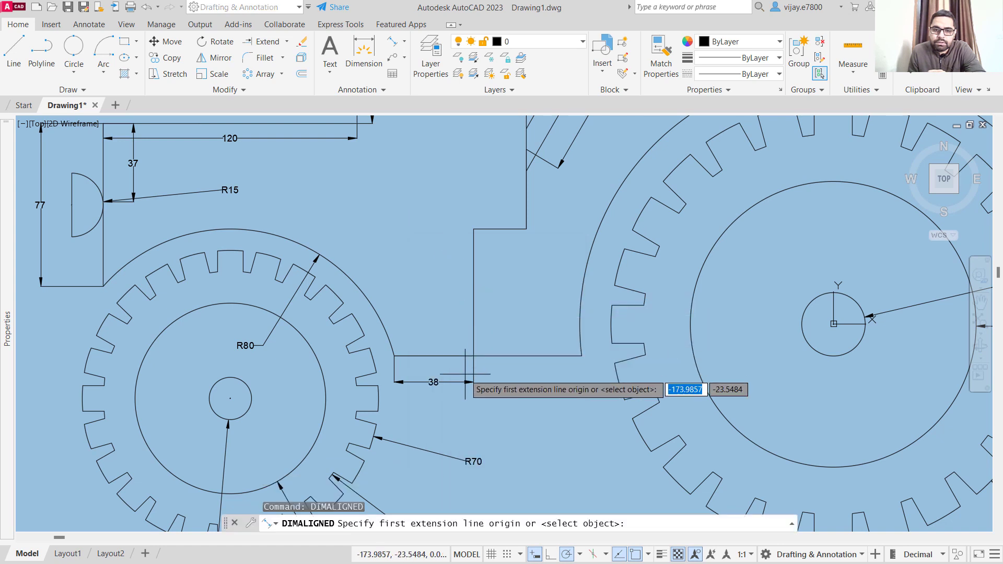
click(468, 356)
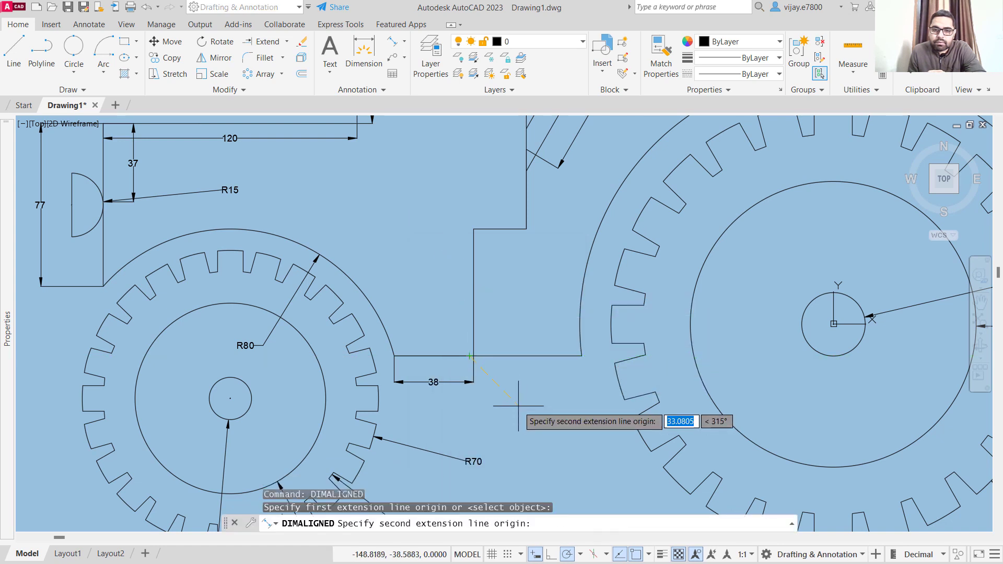
key(ctrl+z)
key(Escape)
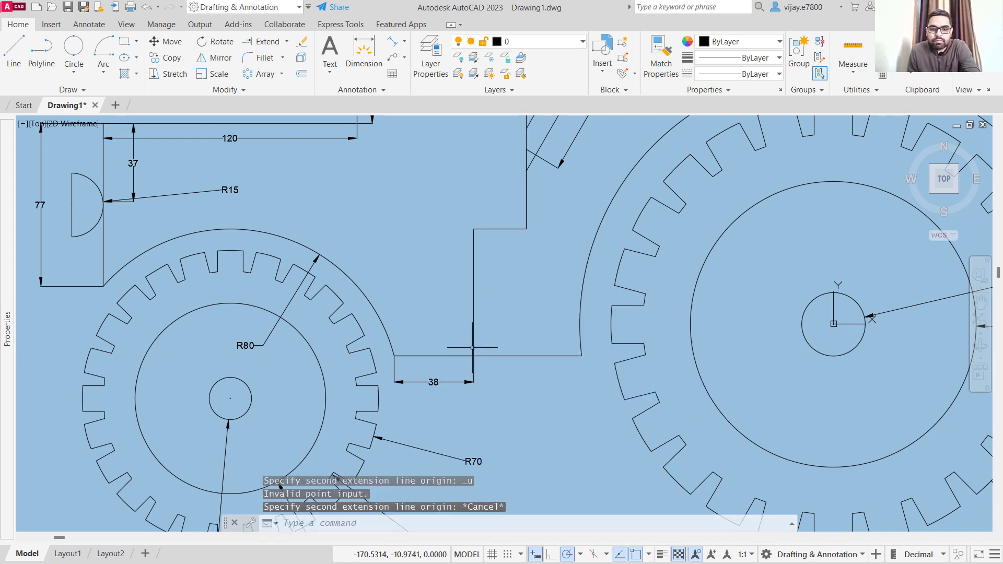
Add an aligned dimension along the chassis bottom edge from the vertical body line to the rear fender, in line with the neighbouring dimension.
right_click(532, 145)
click(532, 98)
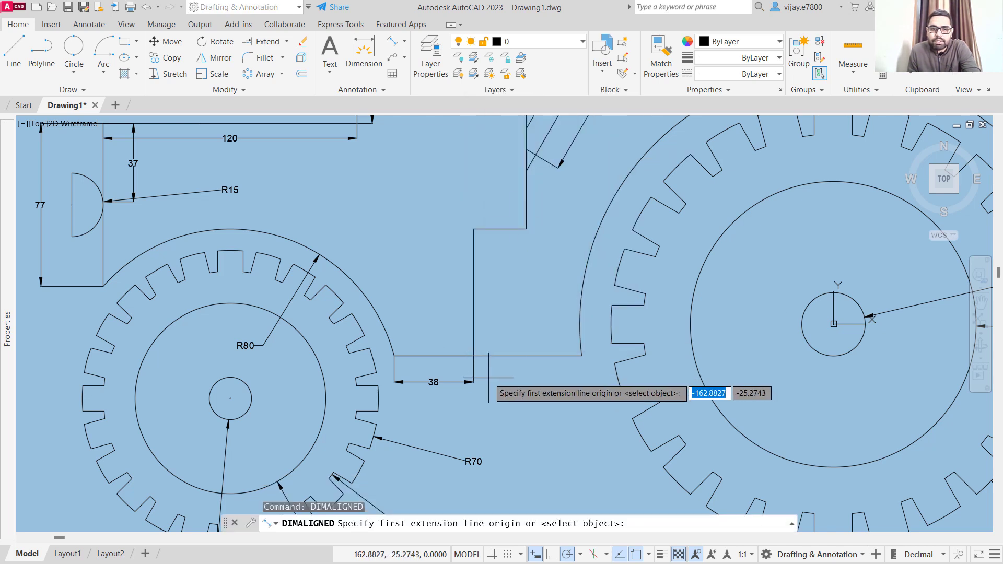
click(474, 356)
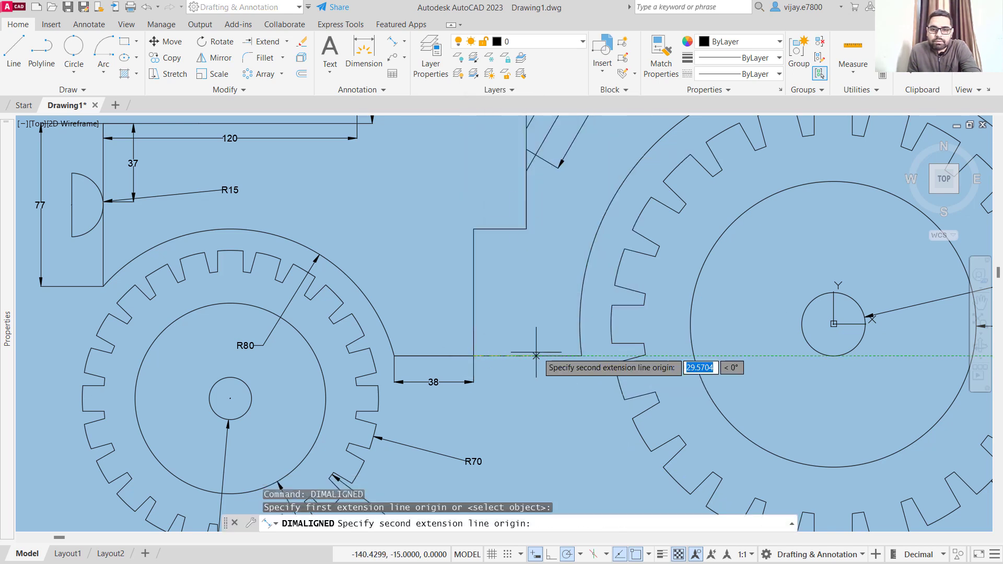
click(580, 356)
click(577, 381)
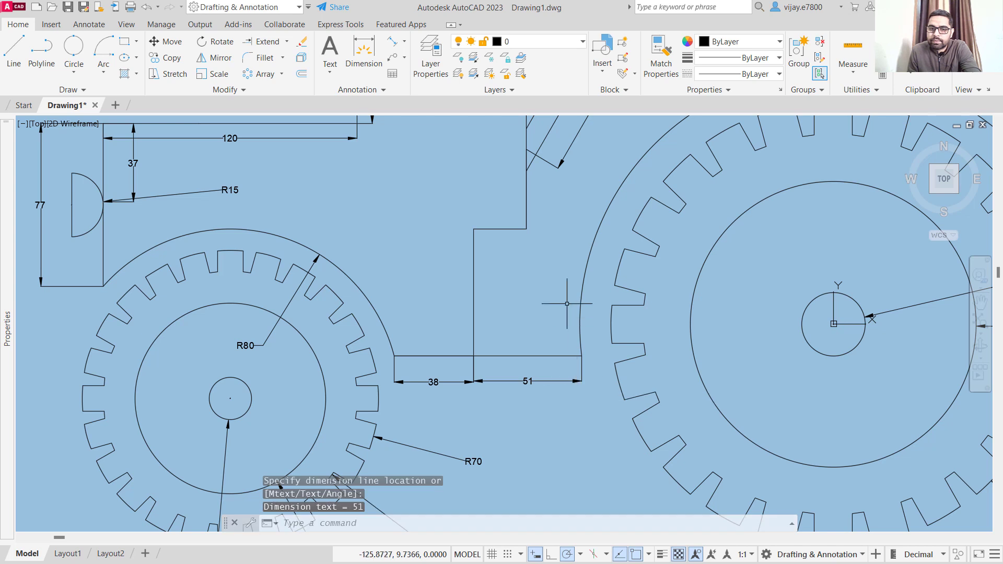
Add an aligned dimension to the vertical body line between the chassis bottom edge and the ledge, placed on its front side.
right_click(572, 304)
click(605, 313)
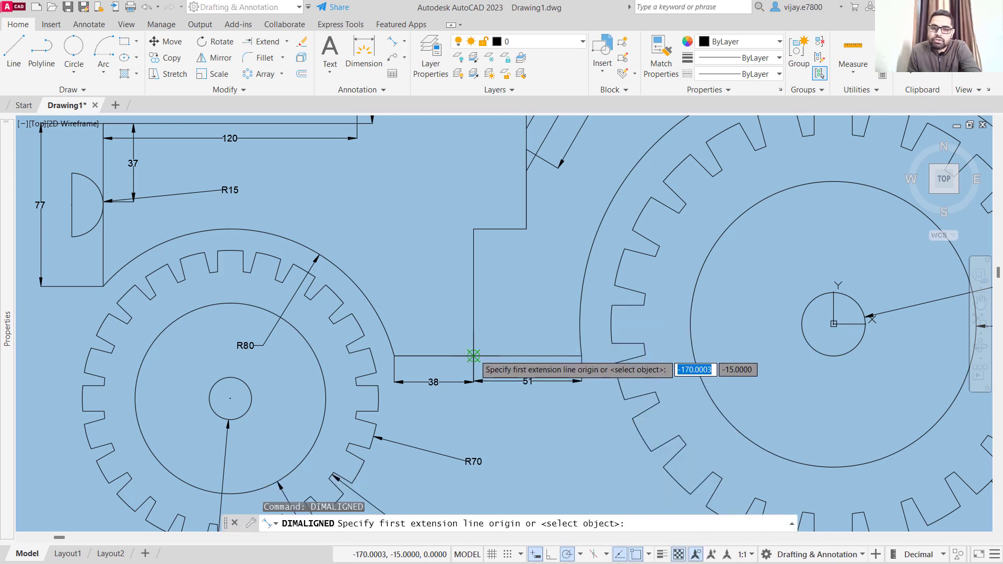
click(474, 356)
click(474, 228)
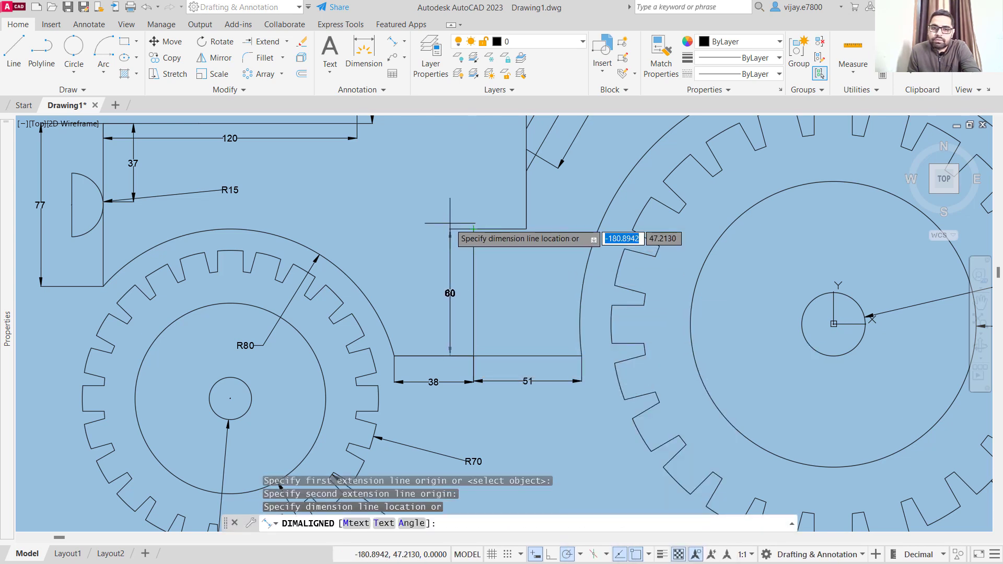
click(448, 229)
Add an aligned dimension to the short horizontal ledge beneath the bonnet's rear edge, placed just below the ledge.
right_click(407, 184)
click(434, 198)
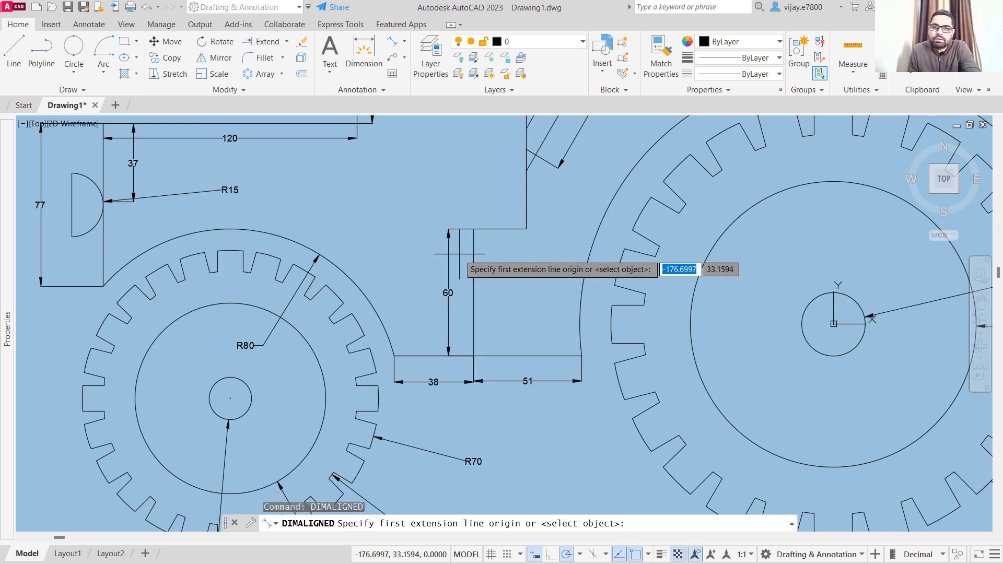
click(474, 228)
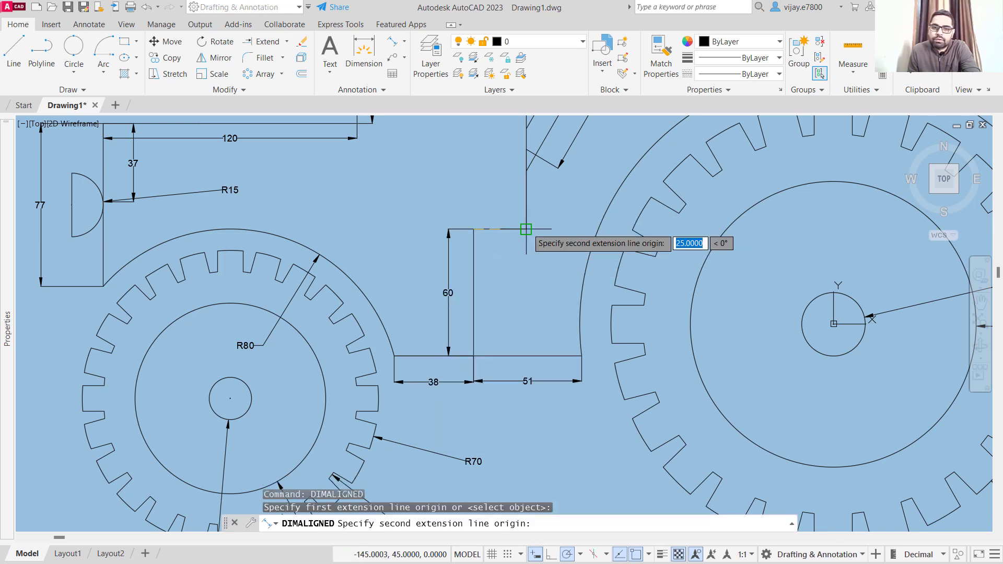
click(526, 229)
click(526, 249)
Try to add an aligned dimension up the bonnet's rear edge from the ledge to the steering column's front edge.
right_click(481, 173)
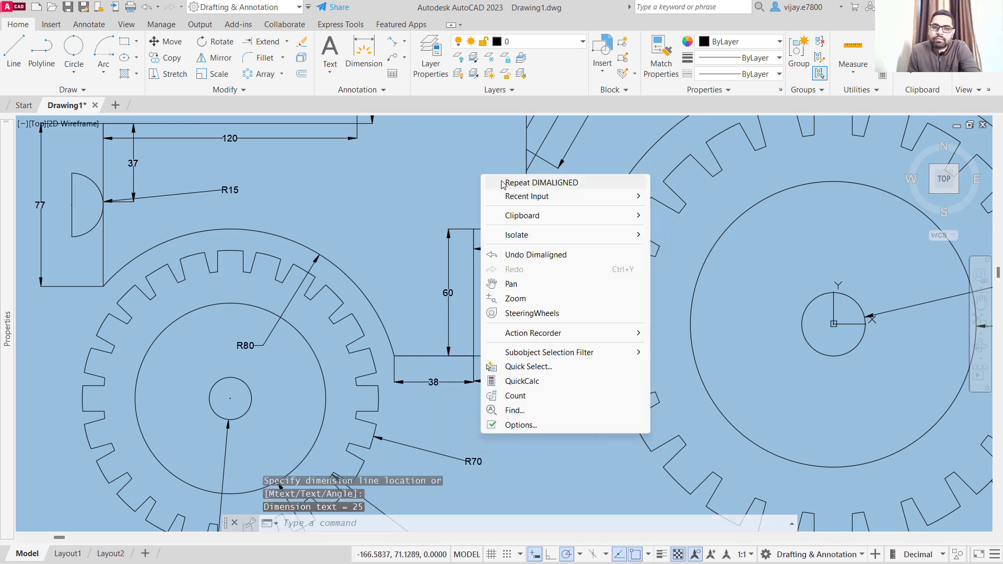
click(512, 180)
scroll(470, 173, down, 3)
scroll(449, 290, up, 2)
scroll(450, 290, up, 4)
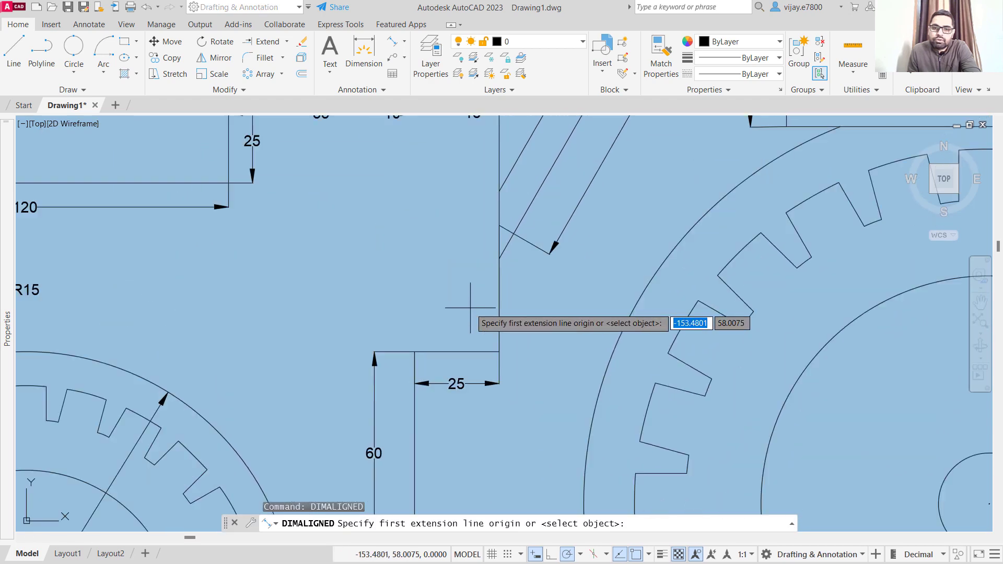
click(500, 351)
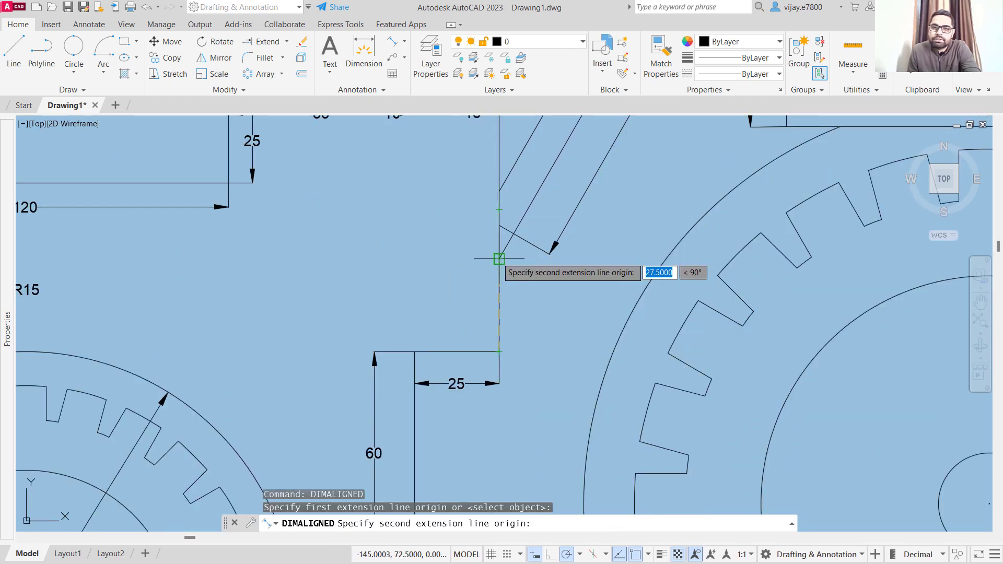
scroll(499, 190, down, 2)
click(499, 190)
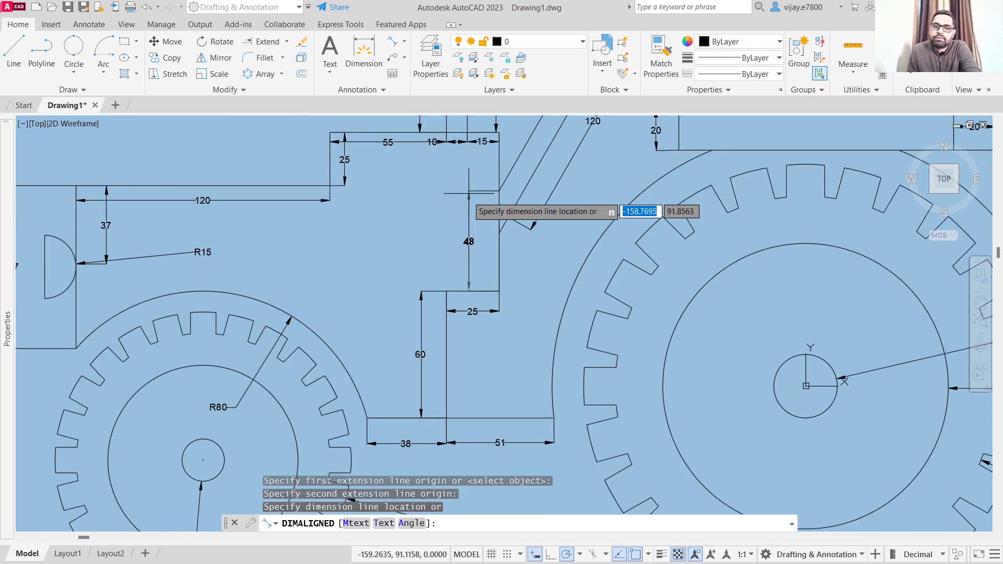
scroll(468, 237, down, 2)
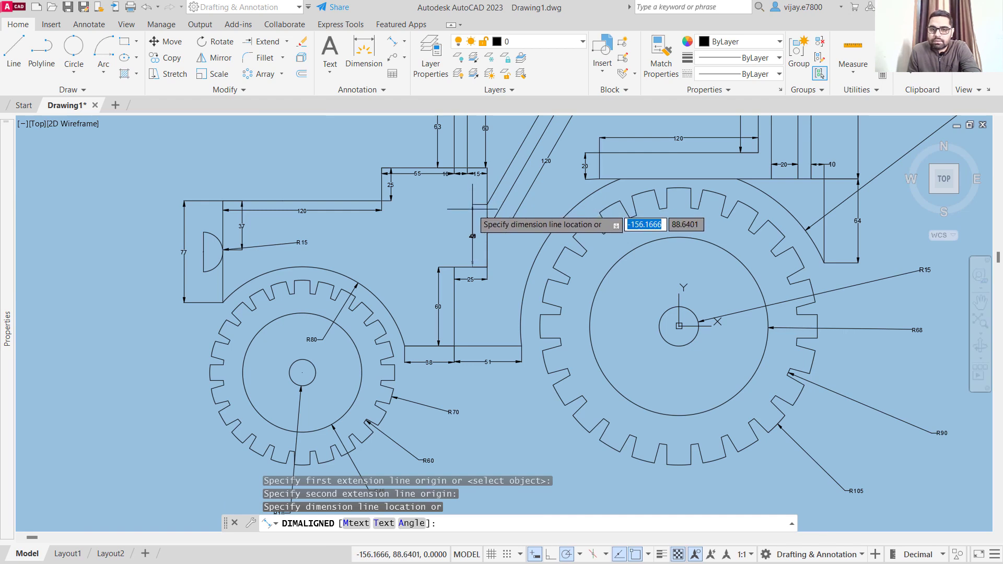
click(472, 237)
Undo the last aligned dimension on the bonnet's rear edge.
key(ctrl+z)
scroll(415, 347, up, 2)
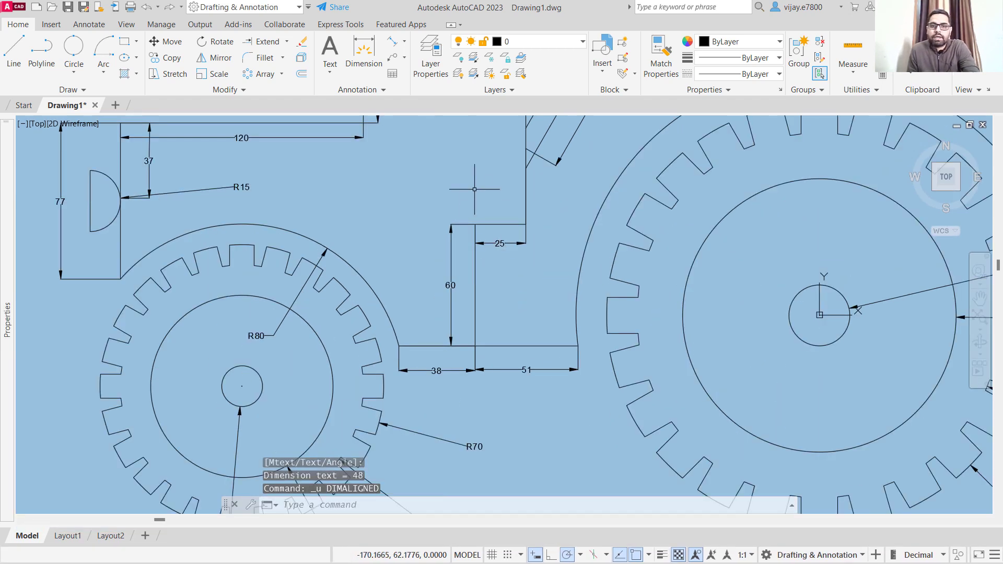
middle_drag(475, 189, 413, 315)
scroll(412, 318, up, 2)
scroll(412, 318, down, 2)
right_click(410, 299)
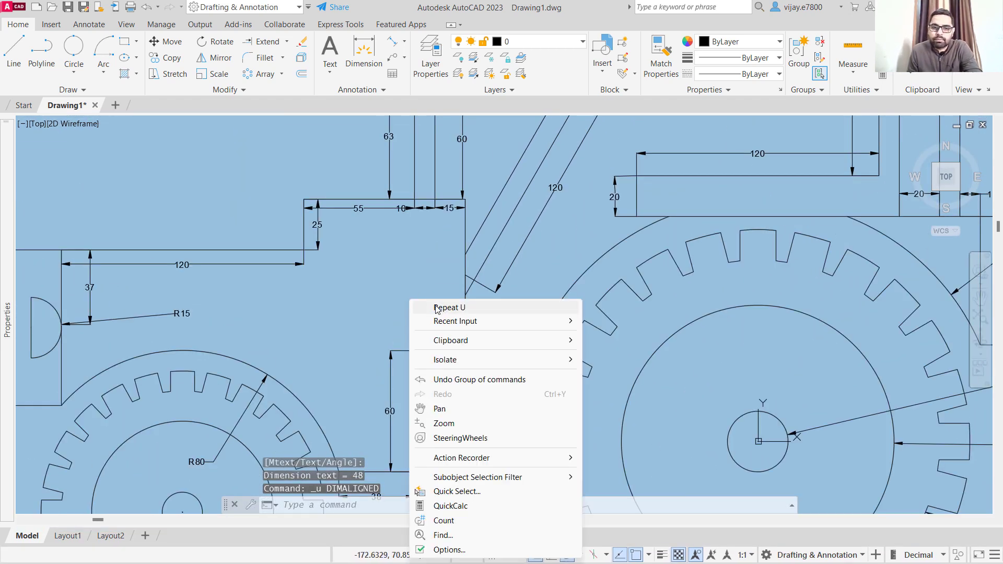
click(438, 308)
scroll(511, 220, up, 2)
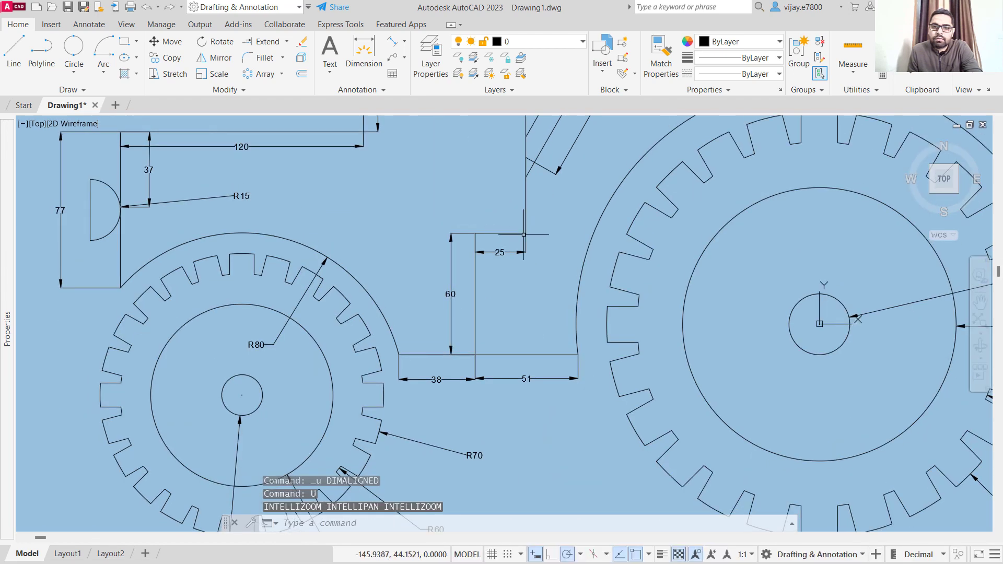
Add an aligned dimension up the bonnet's rear edge from the ledge to the extension line origin of the steering column's 120 dimension, placed on the front side.
click(390, 46)
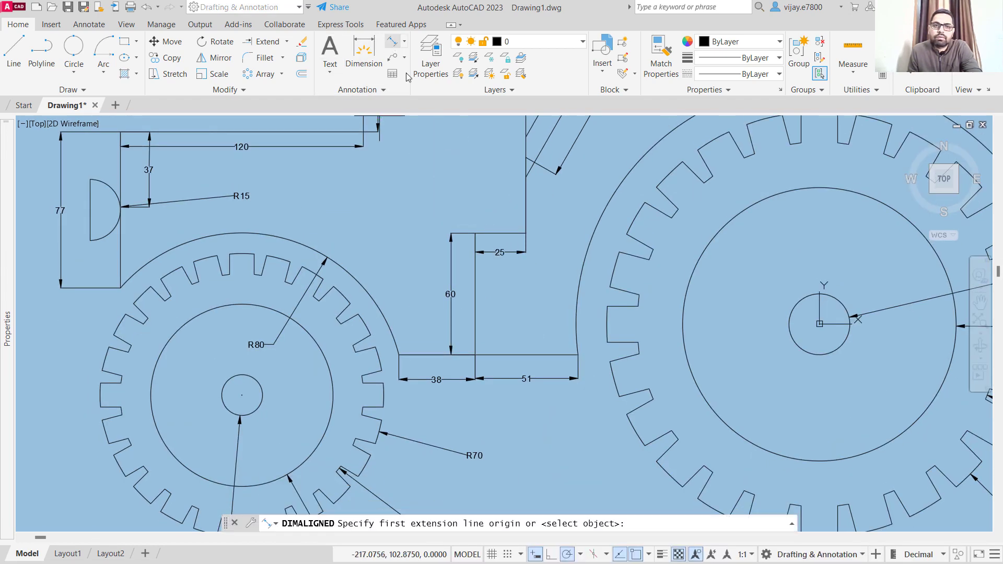
click(526, 233)
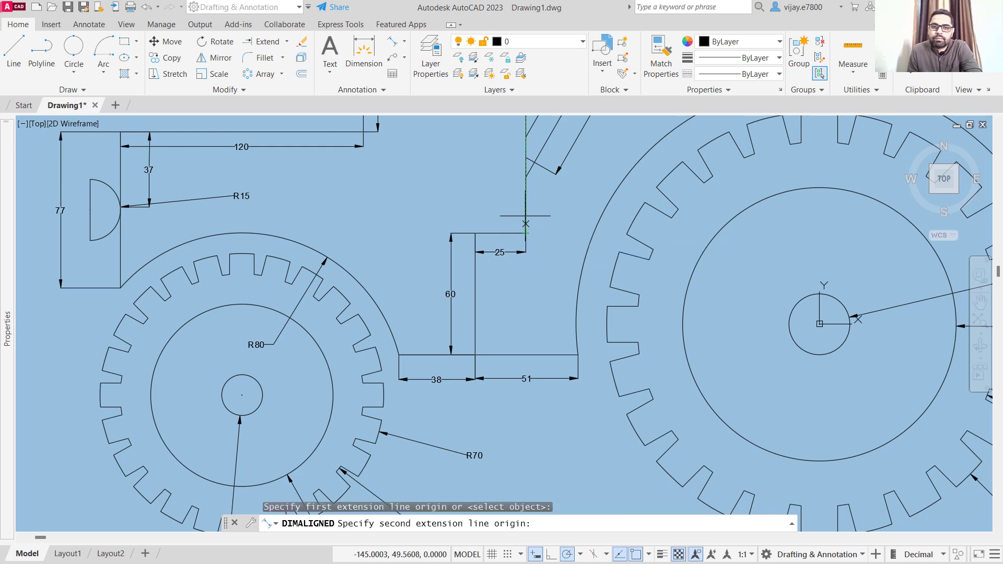
click(526, 157)
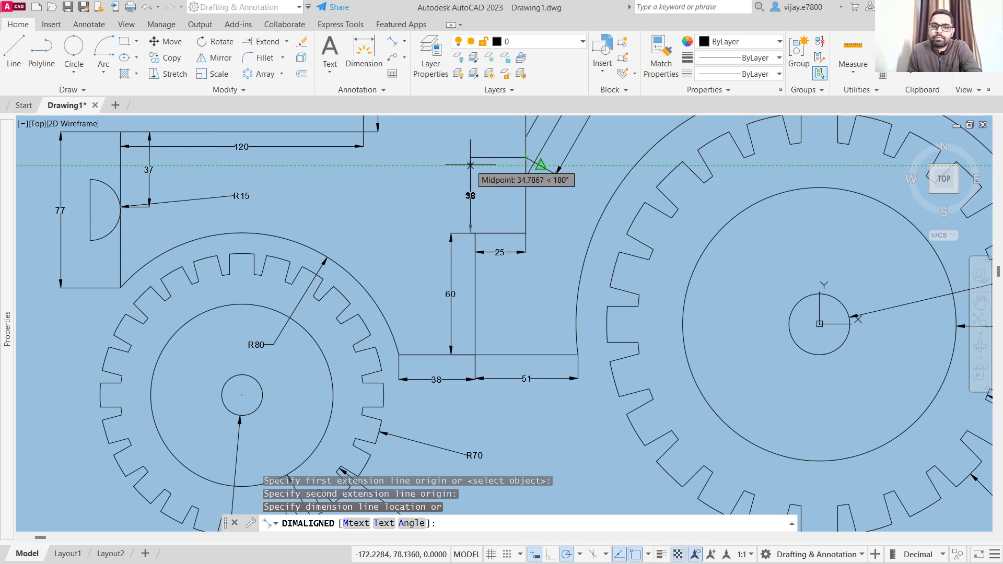
click(491, 166)
right_click(448, 166)
click(459, 172)
scroll(453, 171, down, 2)
scroll(453, 171, up, 2)
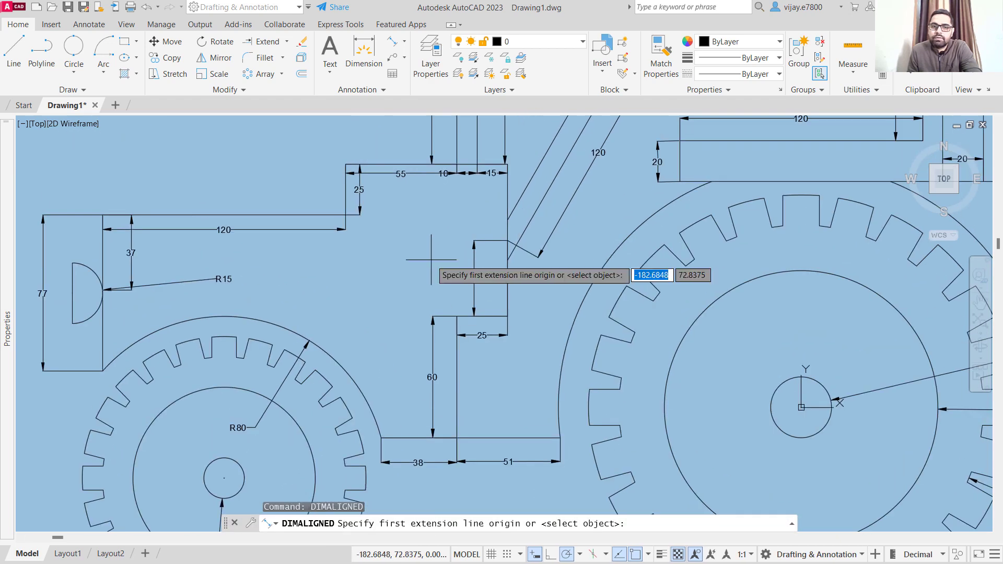
click(497, 211)
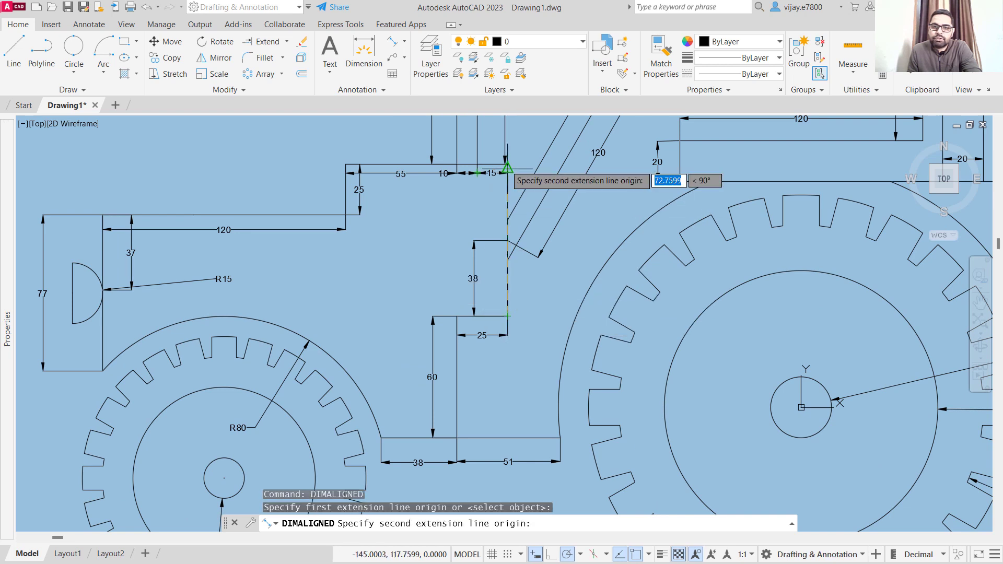
click(507, 165)
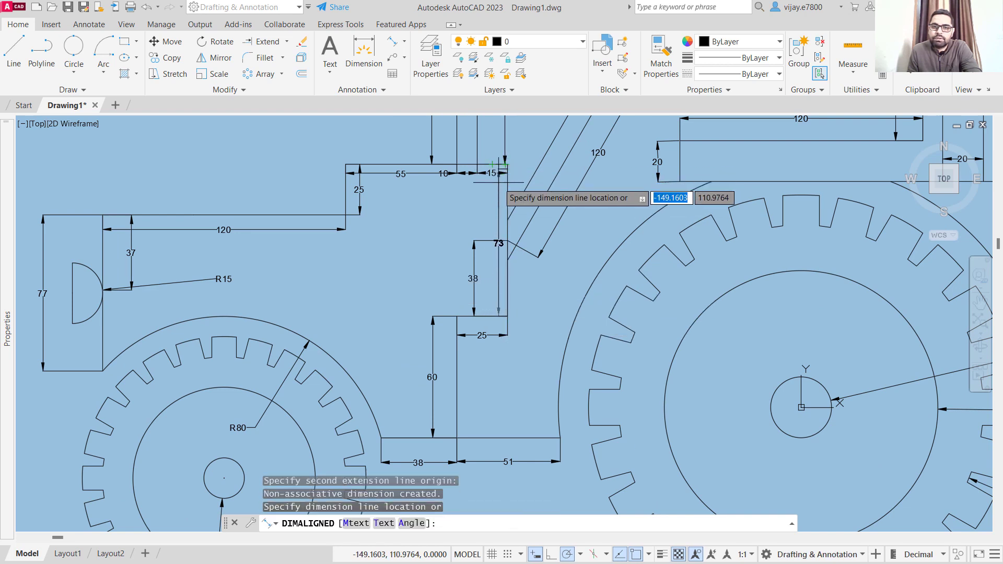
scroll(495, 179, up, 3)
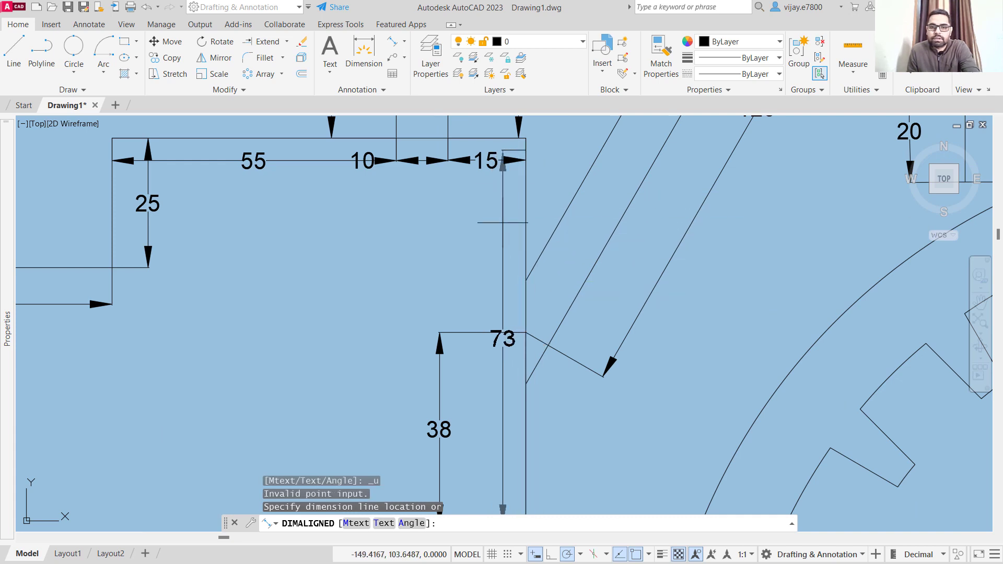
key(Escape)
scroll(507, 282, down, 3)
Add an aligned dimension along the bonnet's full rear edge from the ledge to the upper corner, placed on the front side.
right_click(527, 354)
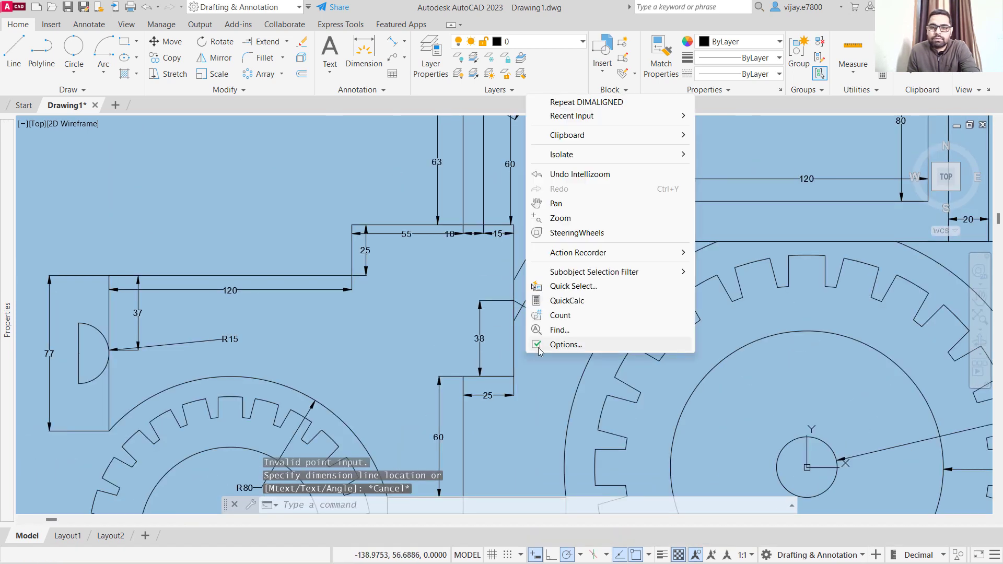
click(572, 104)
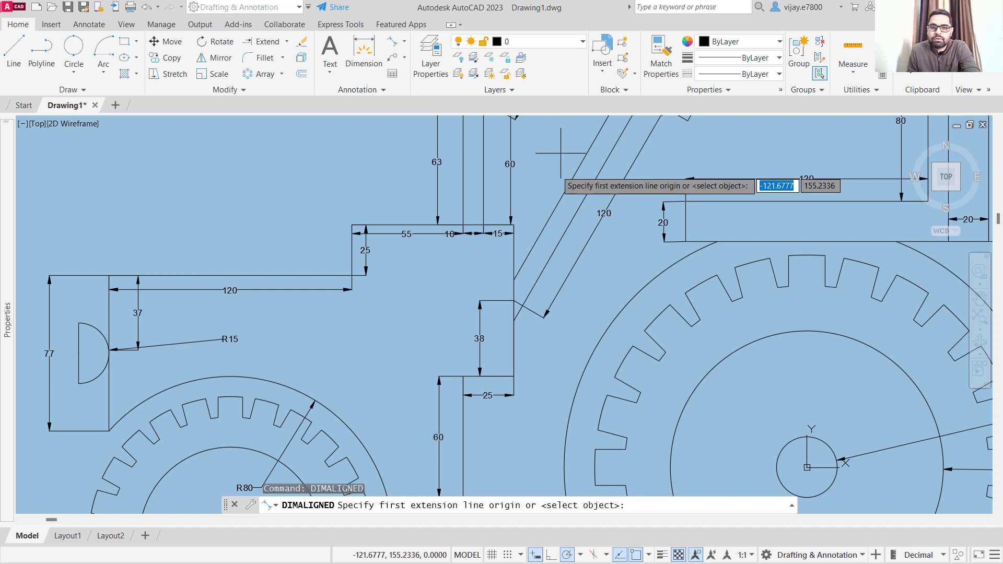
click(514, 377)
scroll(508, 250, up, 5)
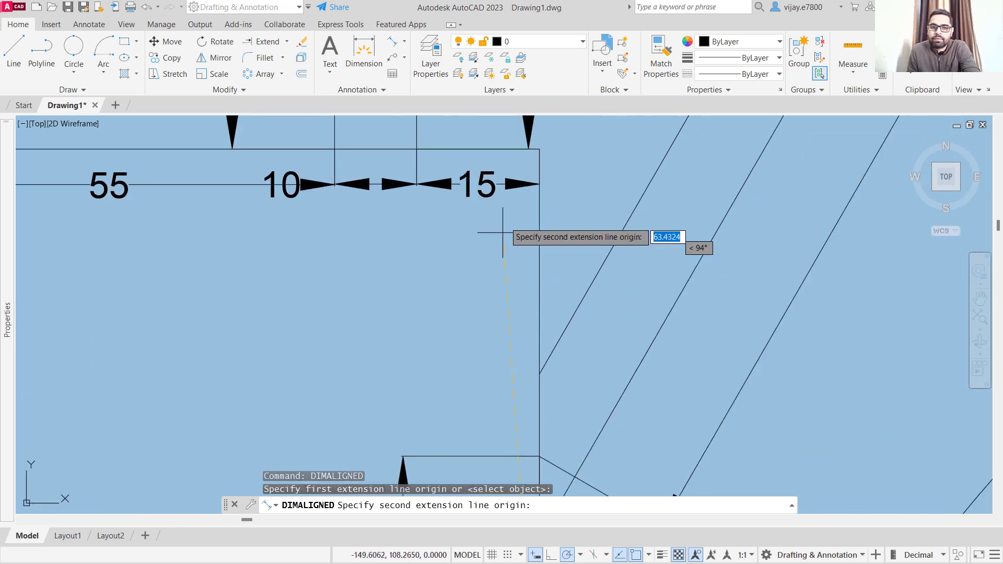
click(538, 150)
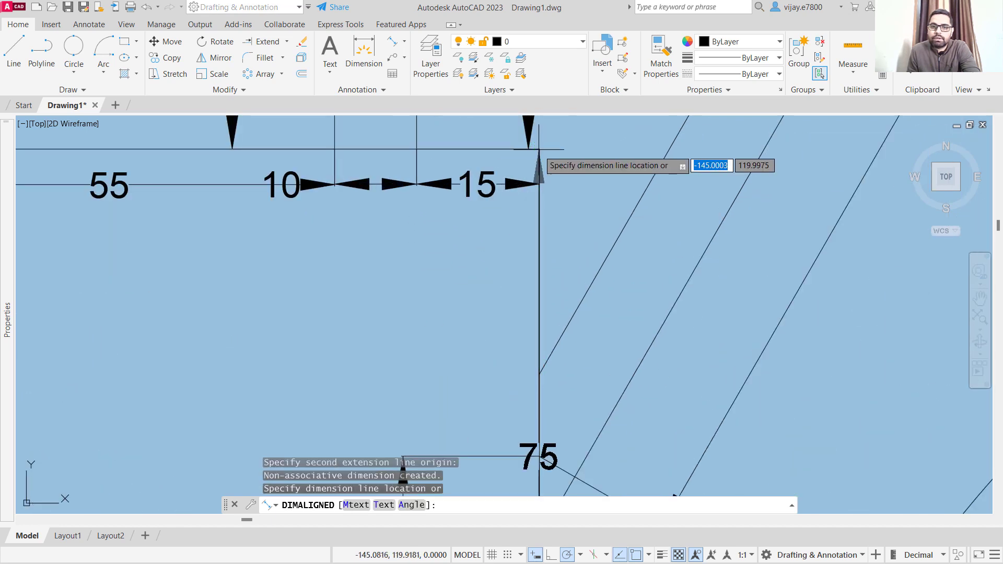
scroll(501, 184, down, 2)
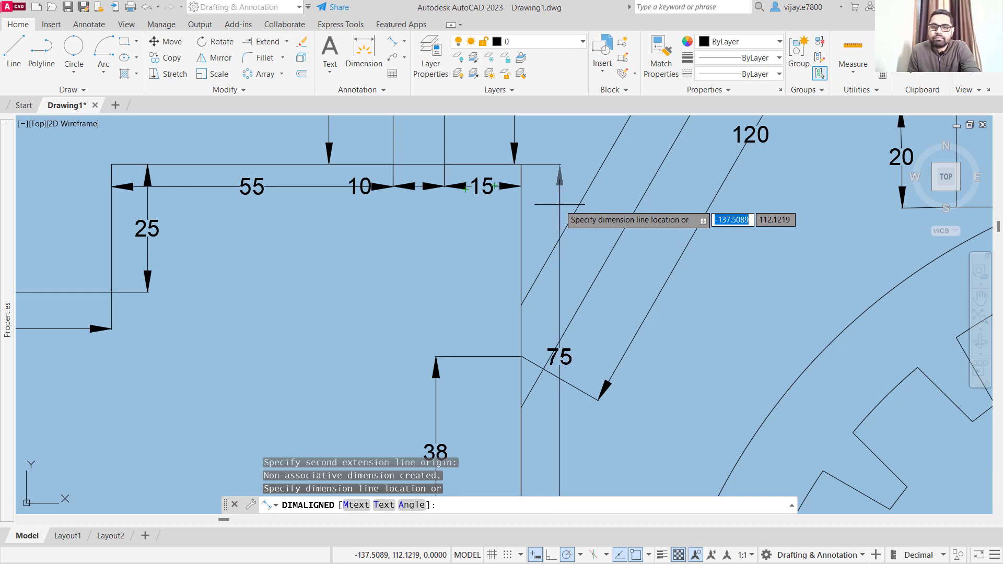
click(451, 211)
scroll(528, 284, down, 4)
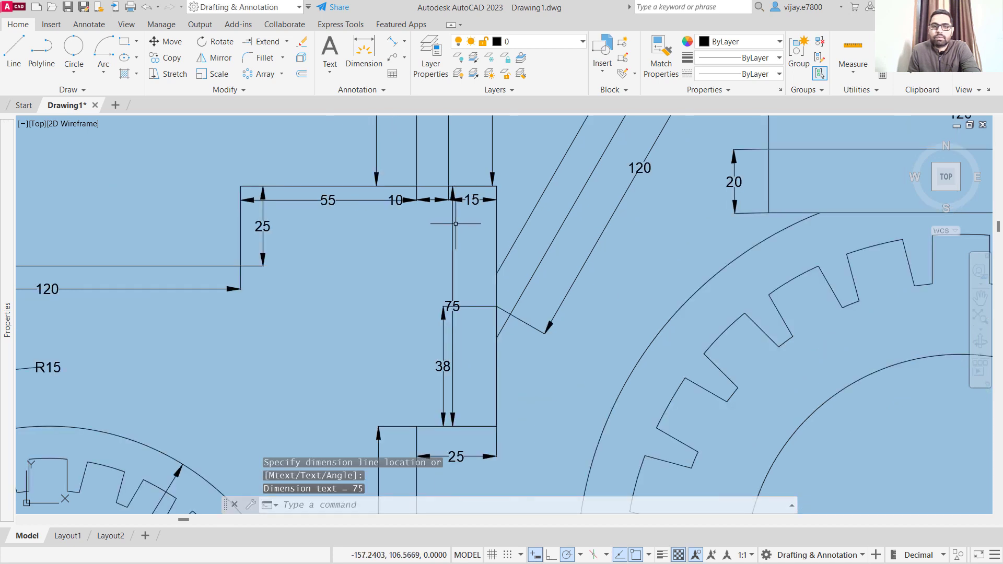
Select all radius and aligned dimensions with Select Similar and move them to the Dimensions layer.
scroll(554, 320, down, 2)
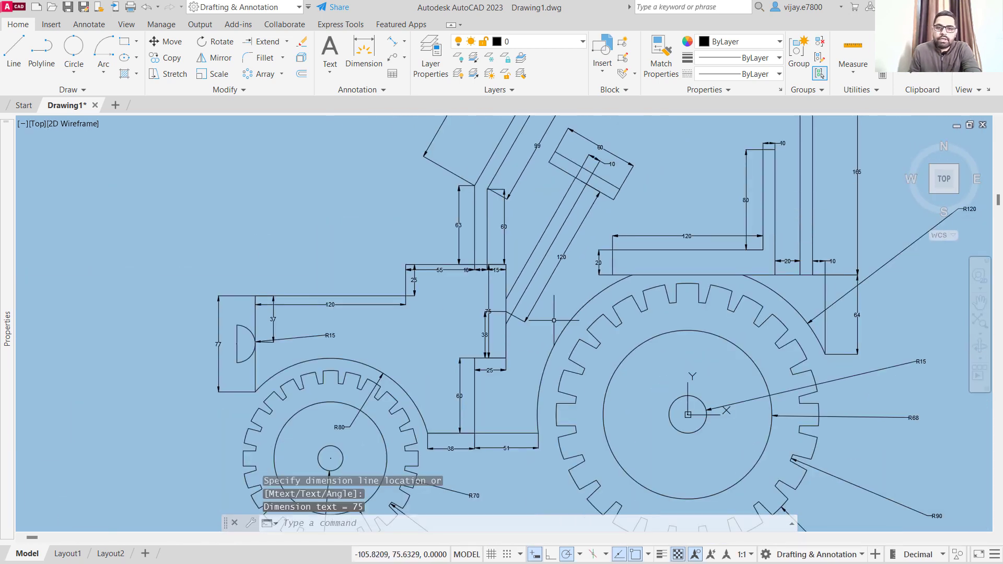
scroll(733, 316, down, 2)
click(940, 463)
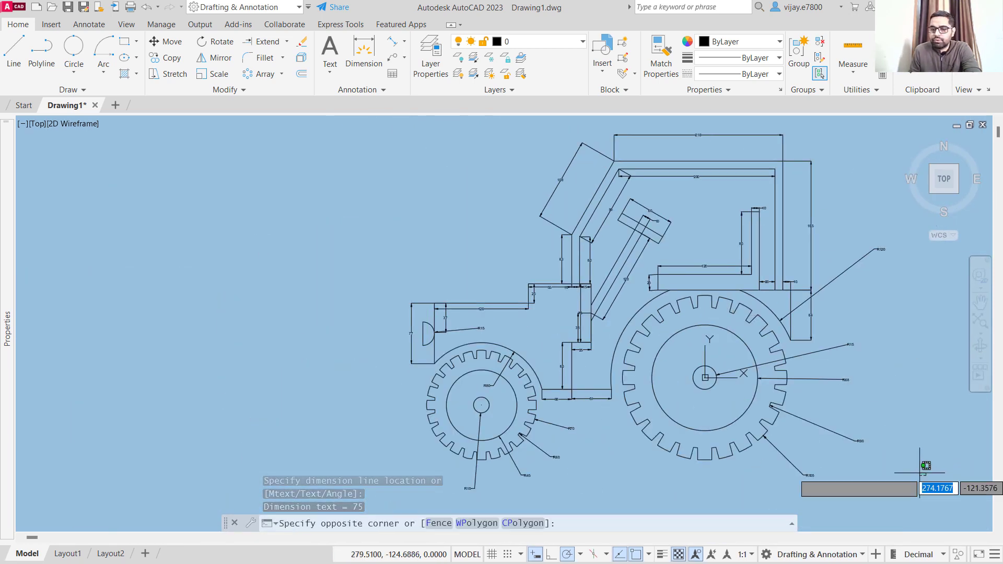
click(810, 355)
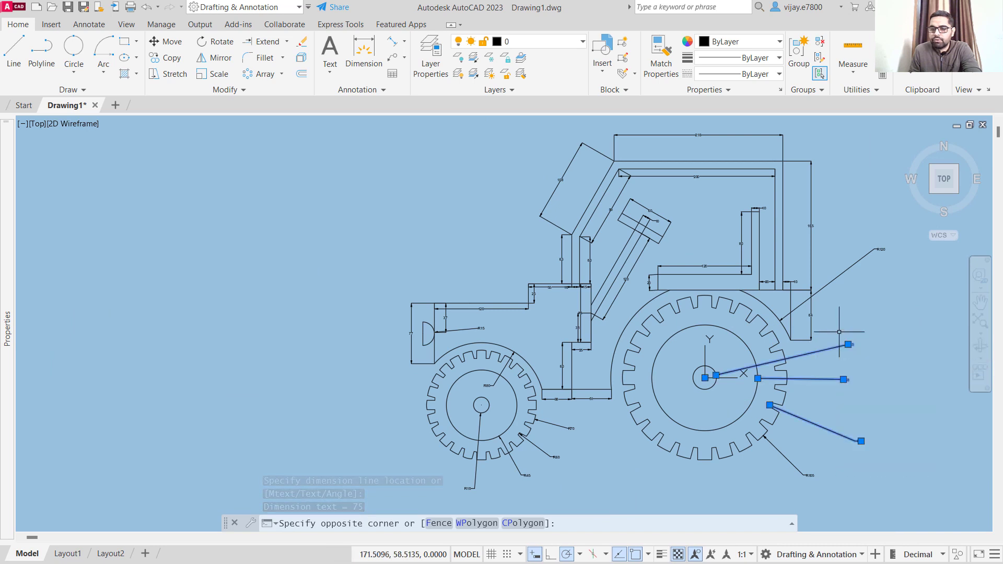
click(831, 264)
click(795, 241)
click(861, 285)
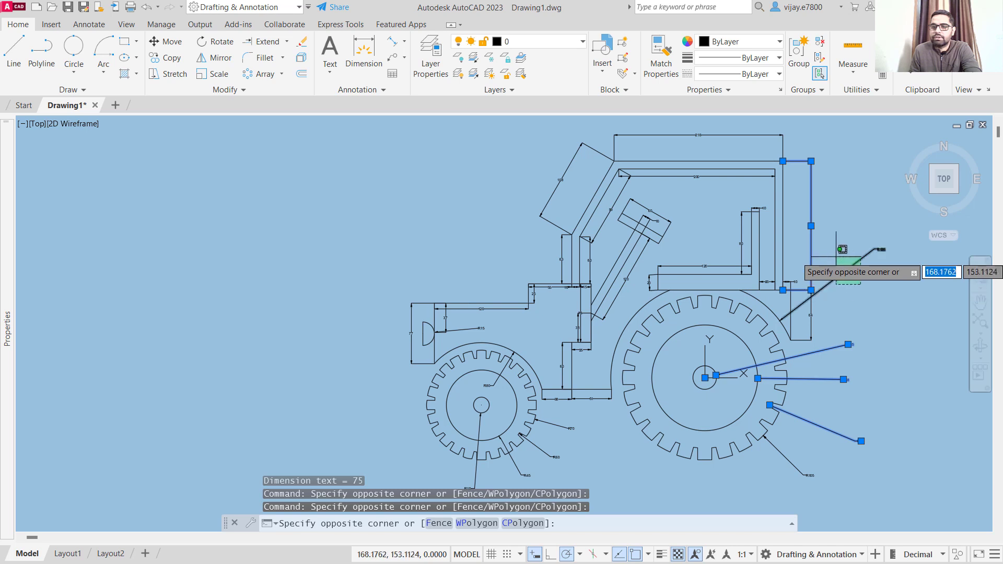
click(843, 252)
right_click(811, 272)
click(857, 431)
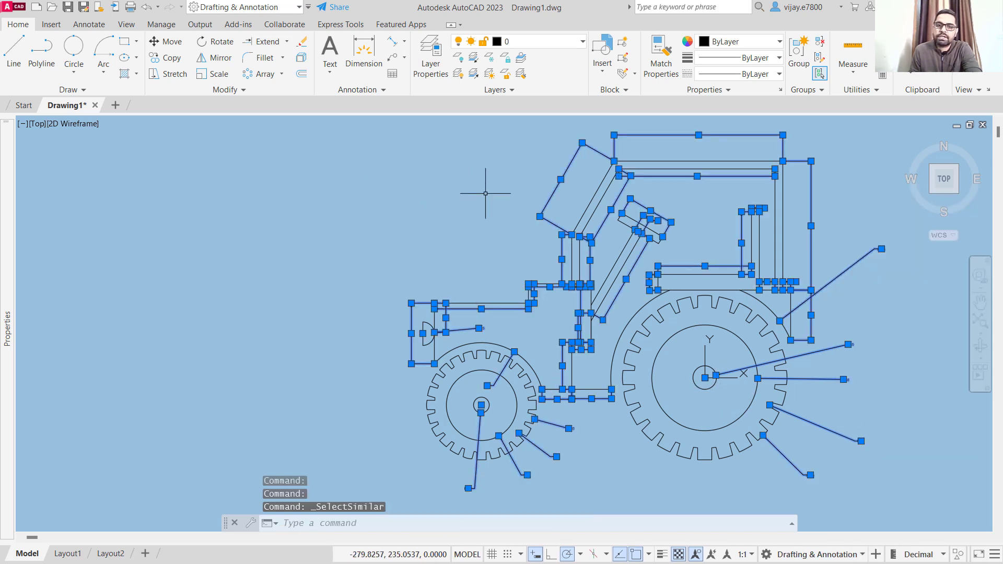
click(527, 42)
click(525, 90)
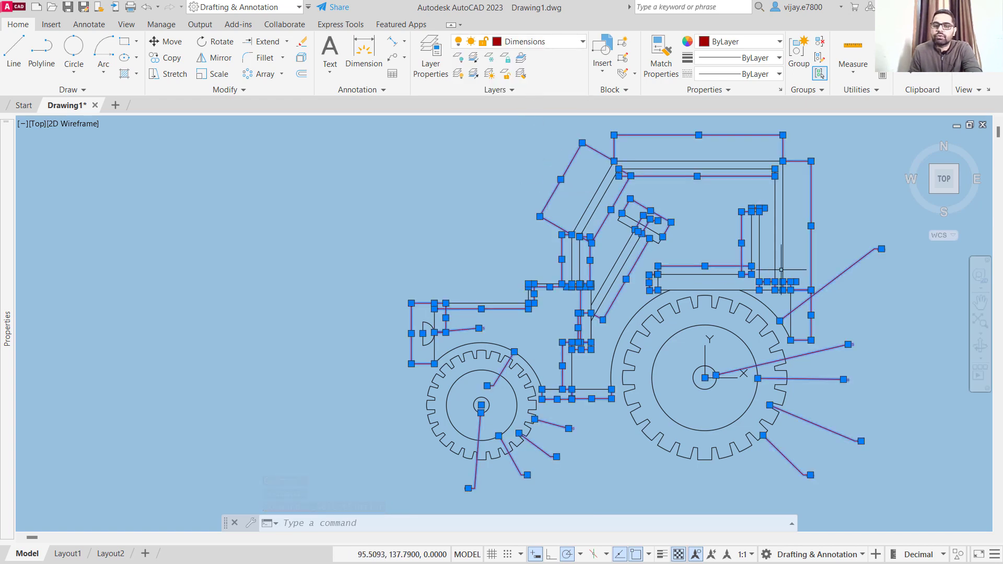
scroll(917, 317, up, 2)
scroll(889, 321, down, 2)
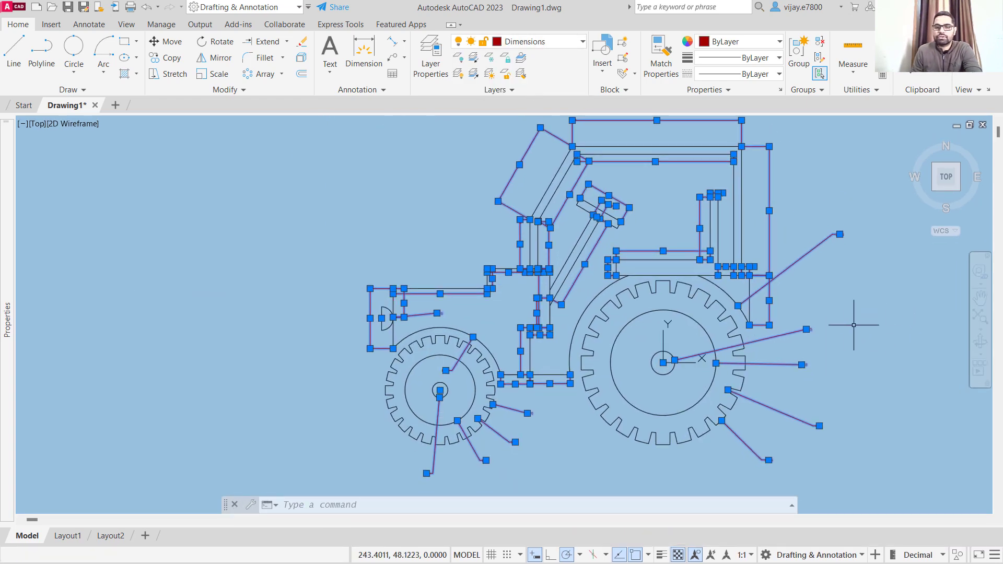
key(Escape)
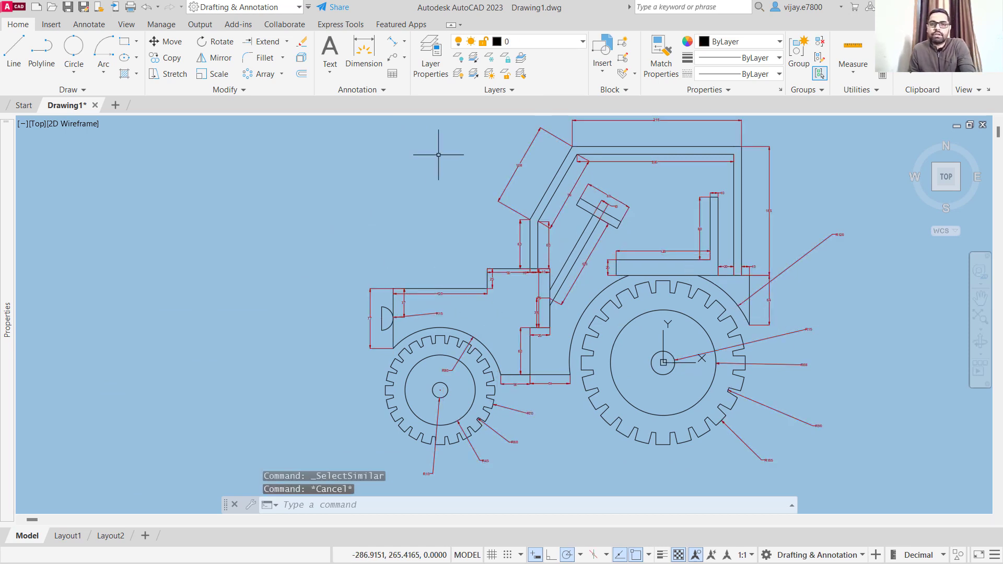
Turn off the Dimensions layer, keeping layer 0 current.
click(522, 43)
click(460, 89)
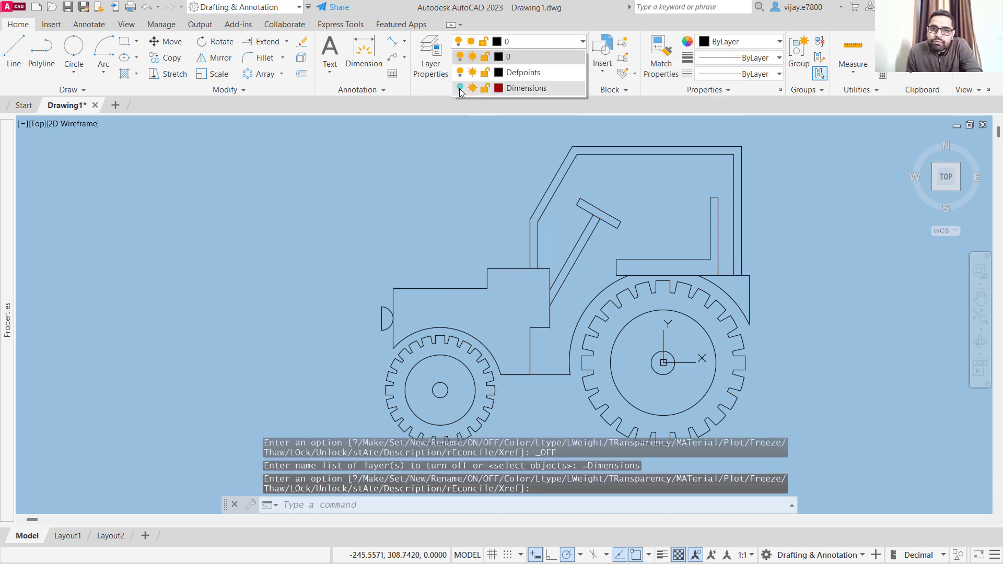
click(484, 234)
key(Escape)
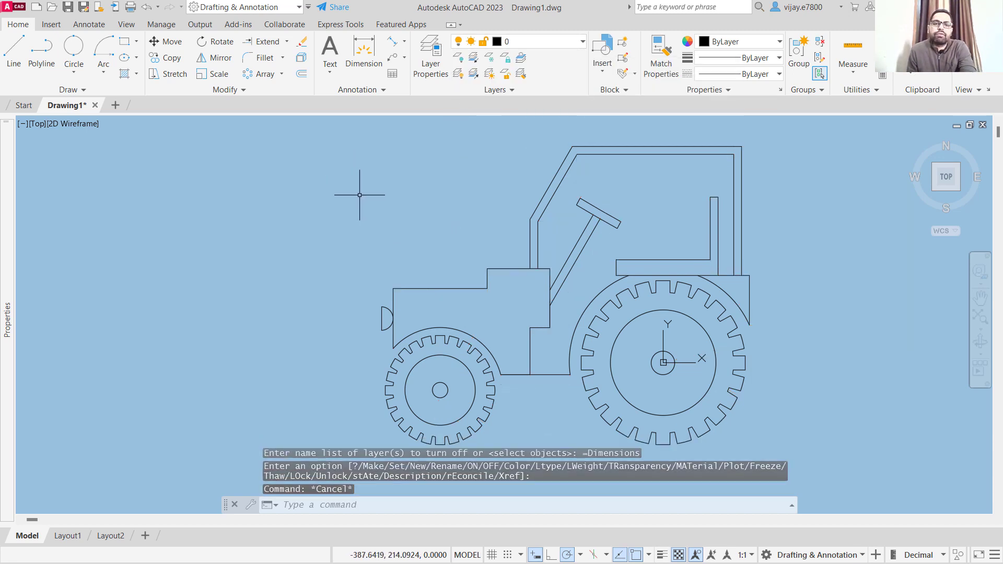
Fill the front and rear tyres with a solid hatch in colour 0,0,0 at transparency 35.
scroll(320, 246, up, 2)
mouse_move(320, 247)
middle_down()
mouse_move(107, 190)
mouse_move(191, 204)
middle_up()
scroll(113, 193, down, 4)
scroll(117, 197, up, 2)
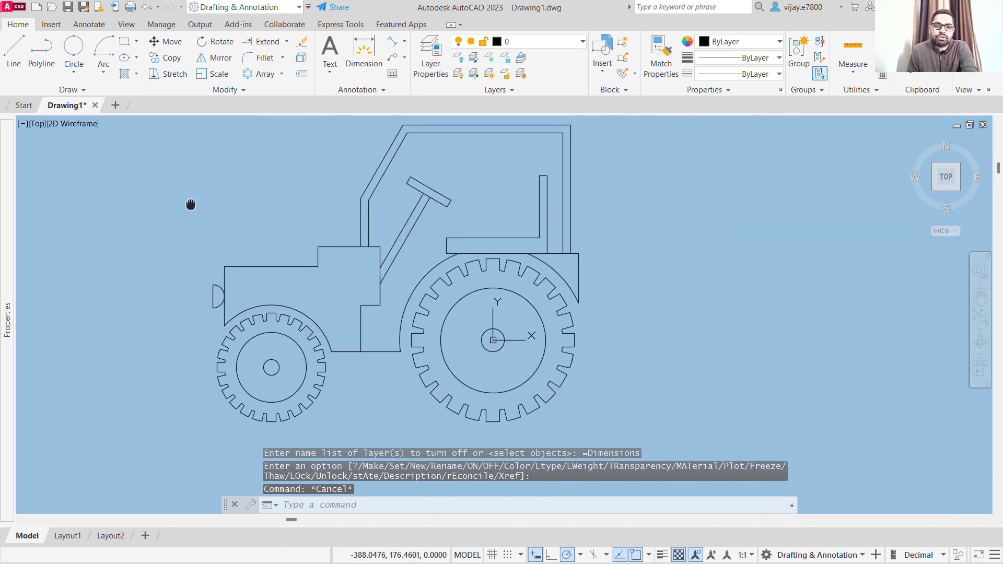
click(125, 74)
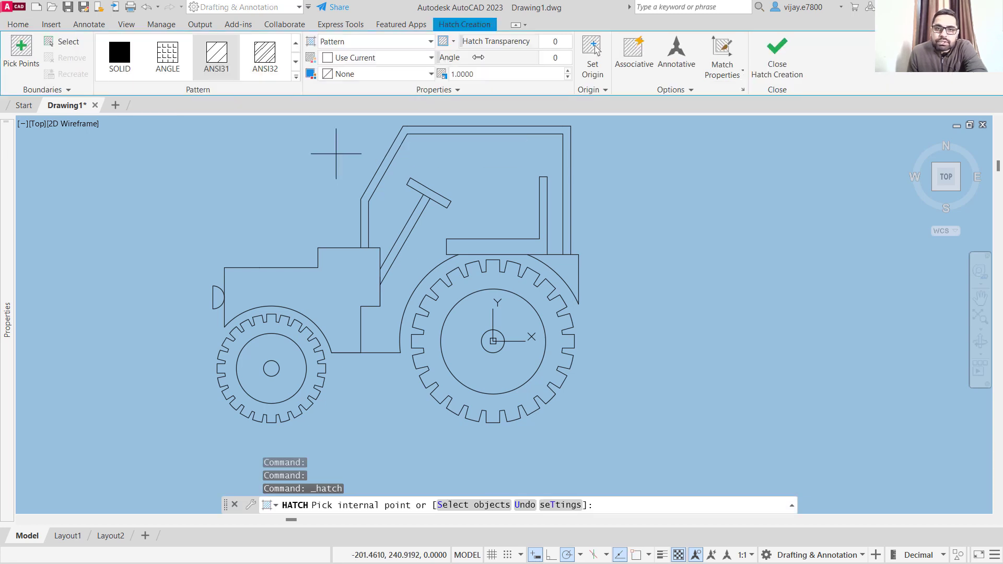
click(400, 46)
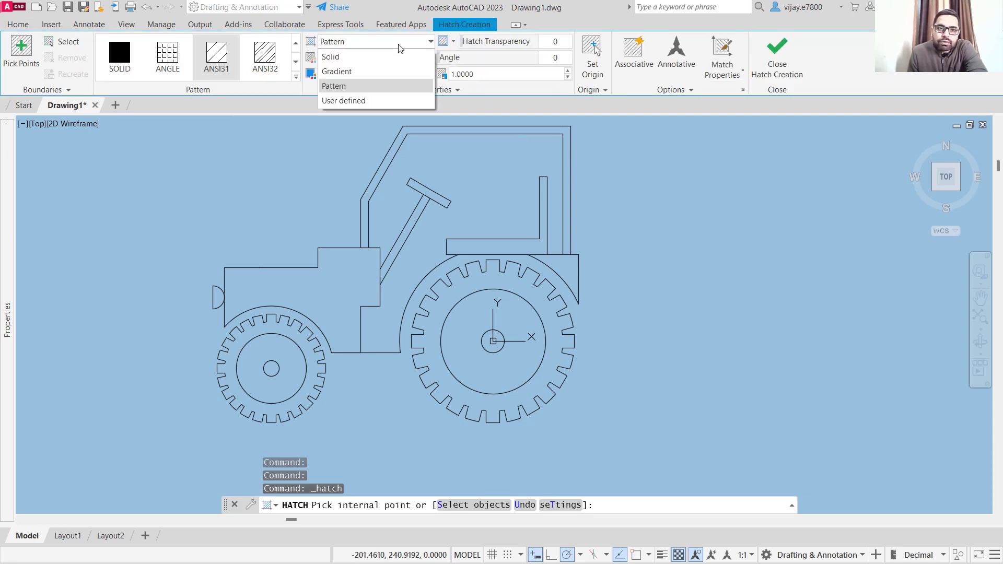
click(331, 57)
click(365, 62)
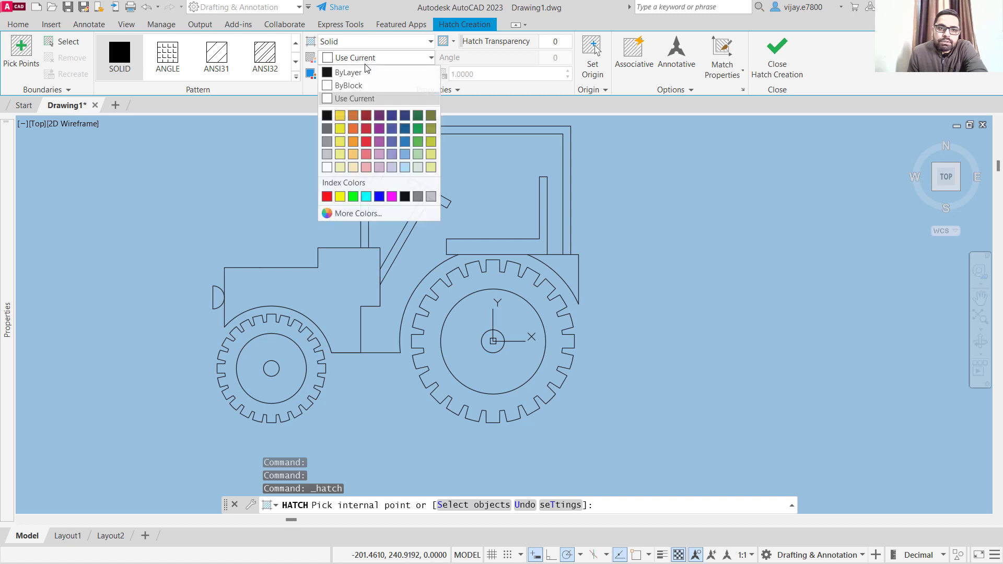
click(326, 116)
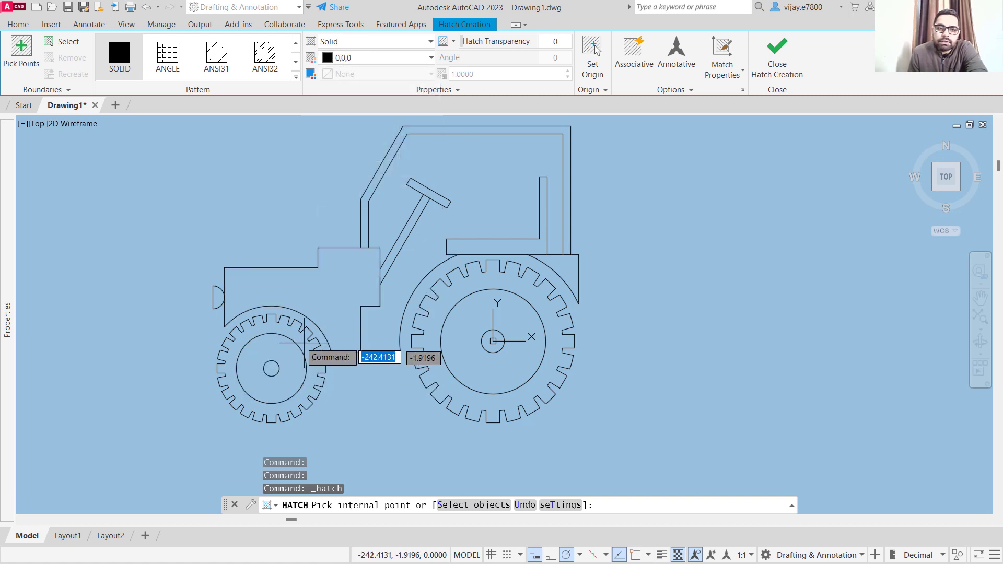
click(290, 329)
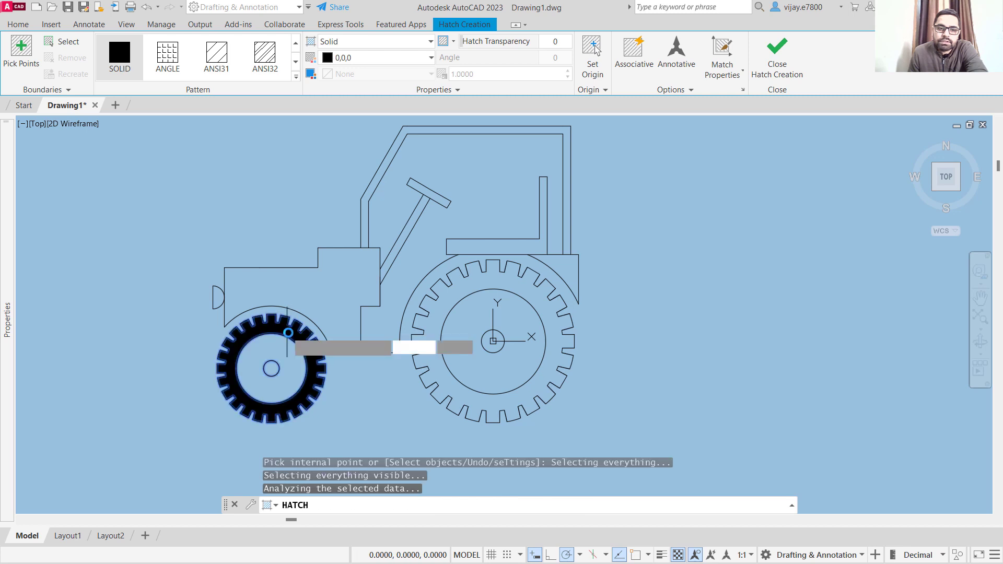
click(518, 295)
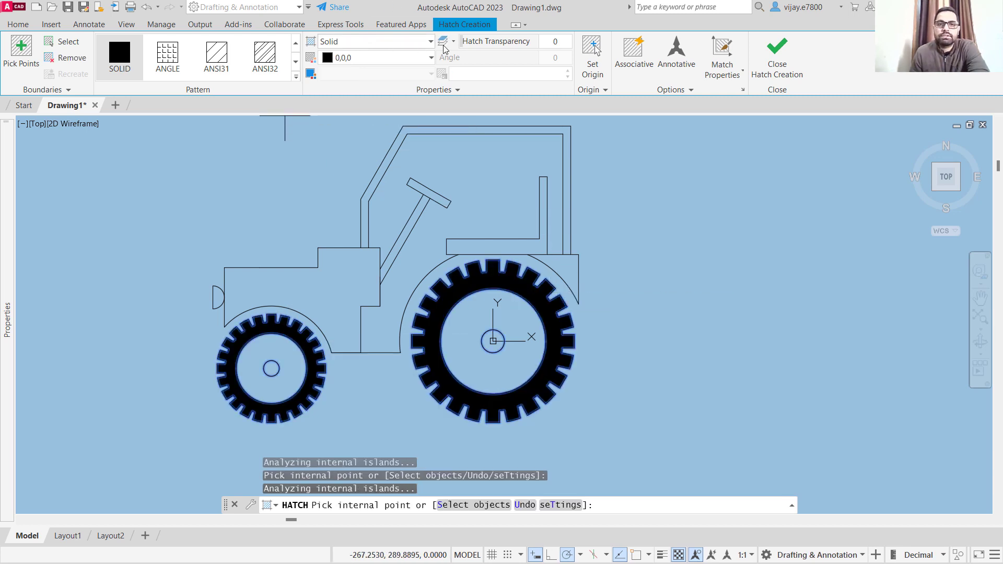
drag(465, 43, 519, 49)
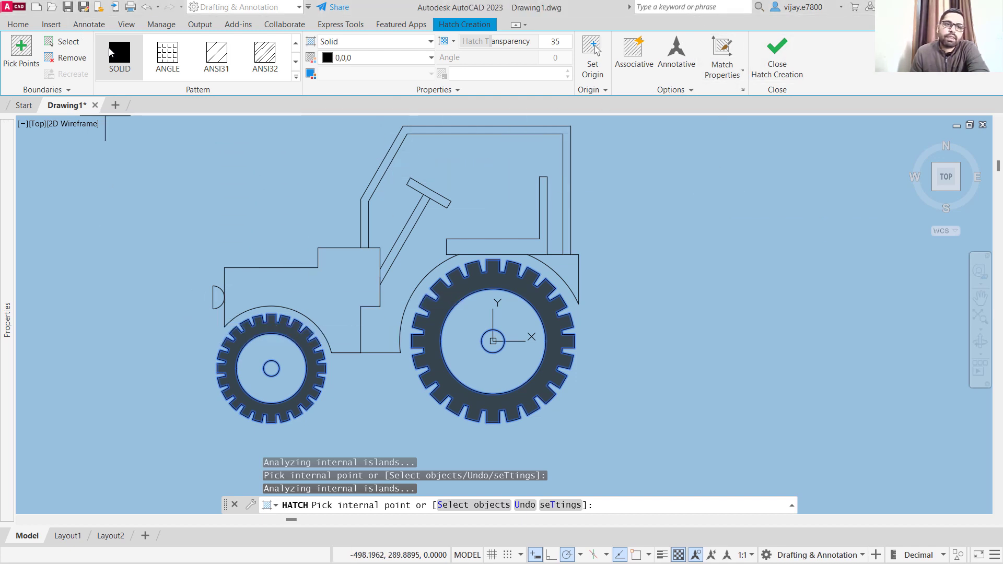
click(776, 67)
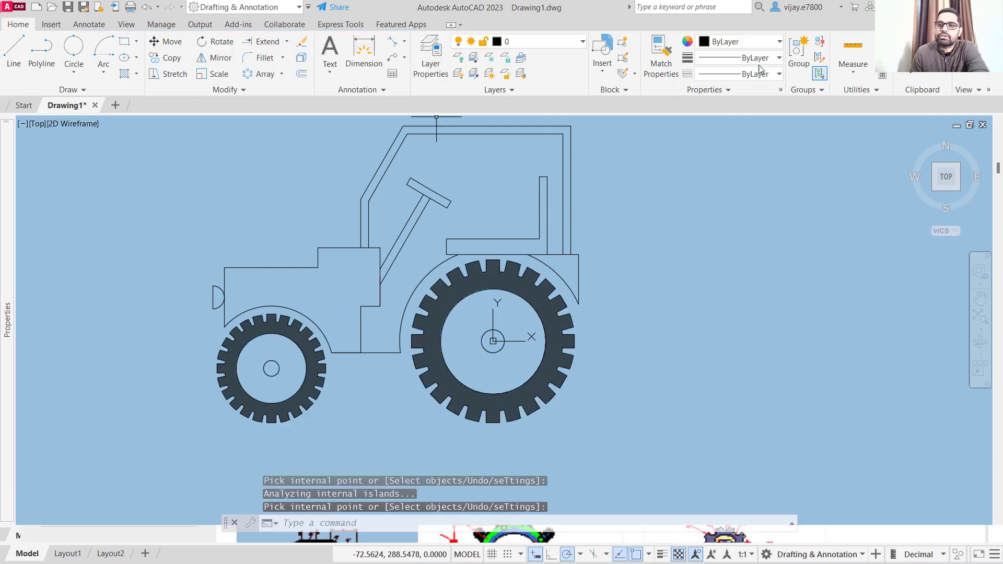
Fill the bonnet, seat and rear mudguard with a solid hatch in colour 248,153,30.
click(125, 75)
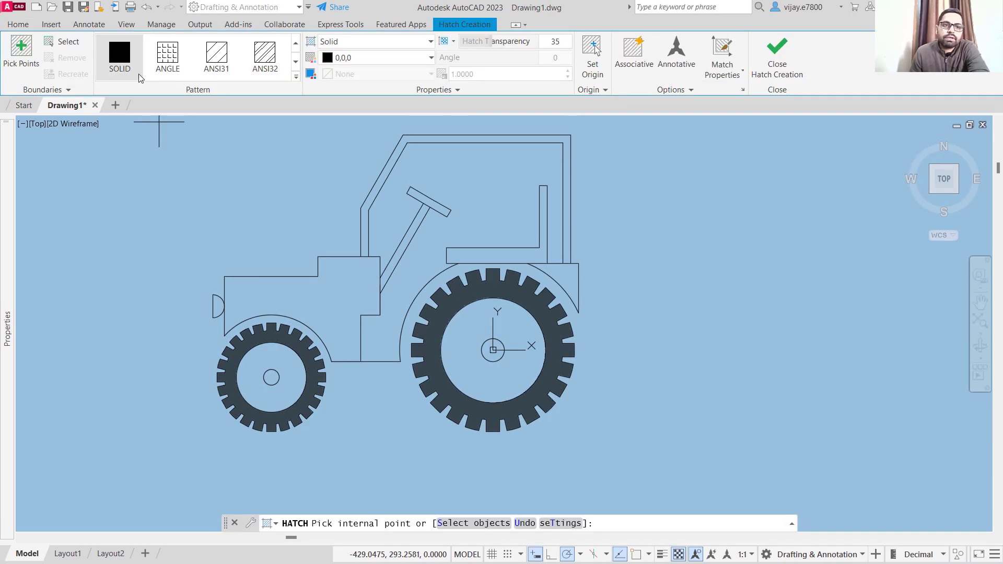
click(368, 44)
click(349, 57)
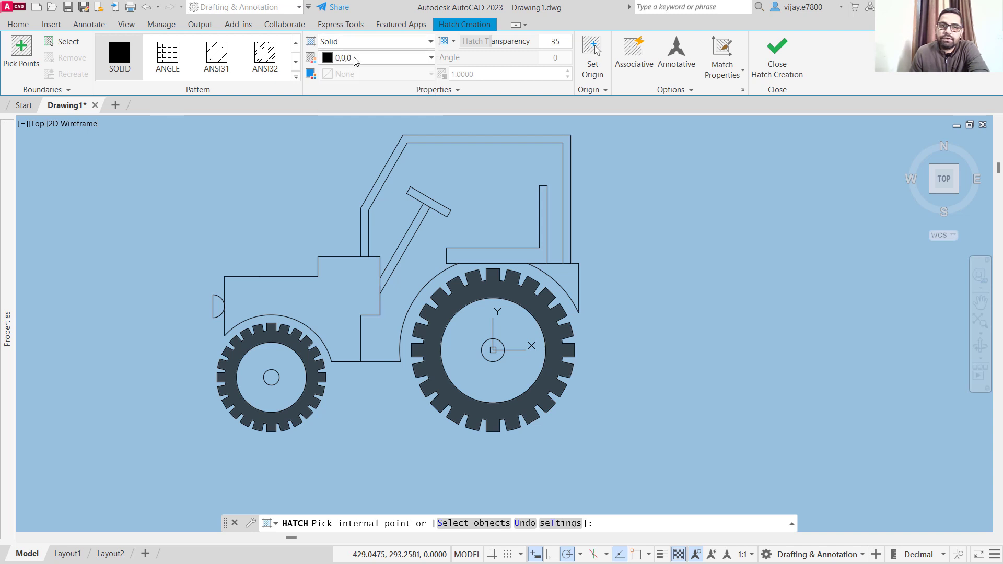
click(363, 58)
click(350, 146)
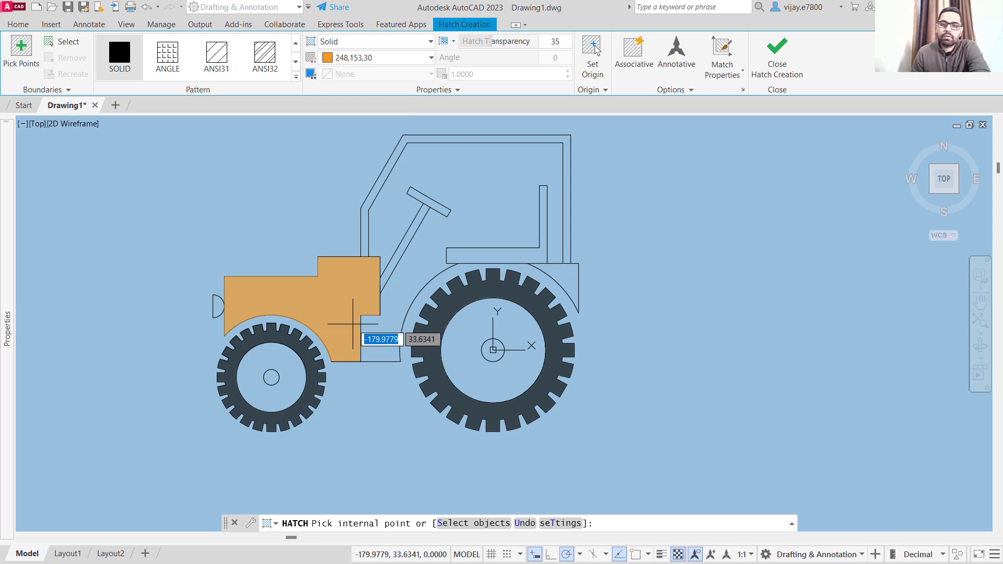
click(352, 323)
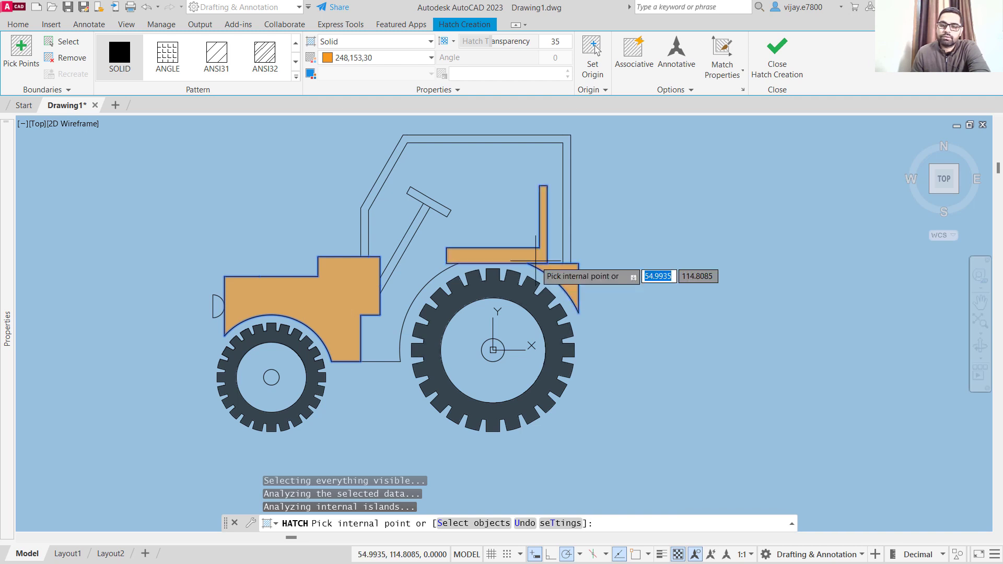
Try to fill the cab frame with the same orange hatch and inspect the possible gap at its front bend, then end the hatch.
click(568, 246)
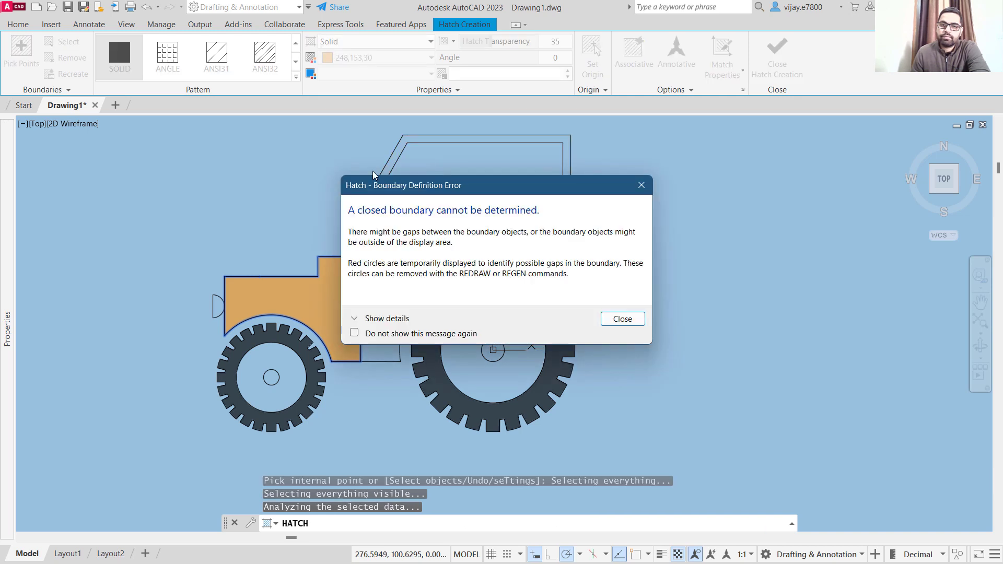
click(621, 319)
scroll(392, 242, up, 6)
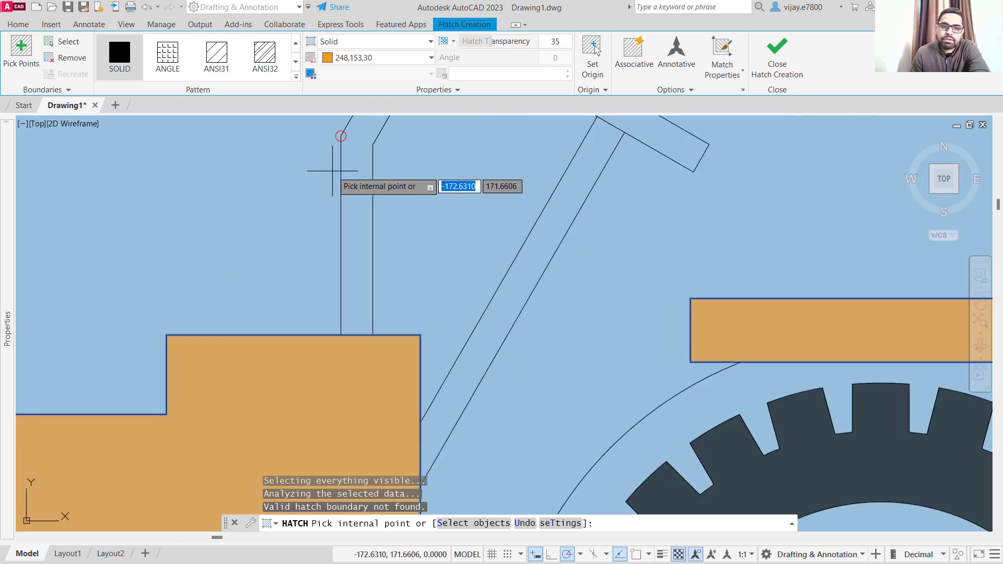
scroll(332, 171, up, 4)
scroll(382, 303, up, 3)
scroll(538, 333, up, 3)
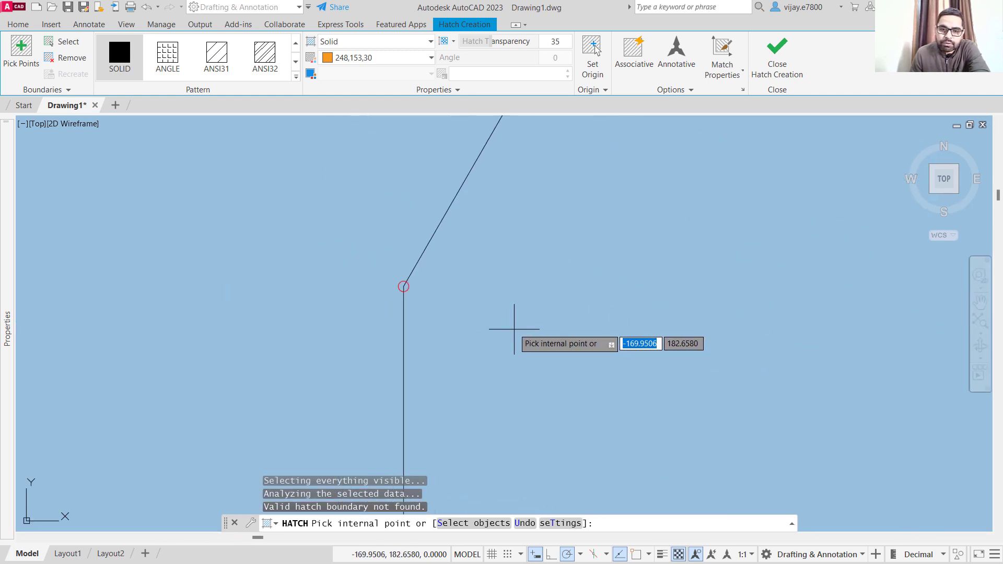
scroll(413, 295, up, 5)
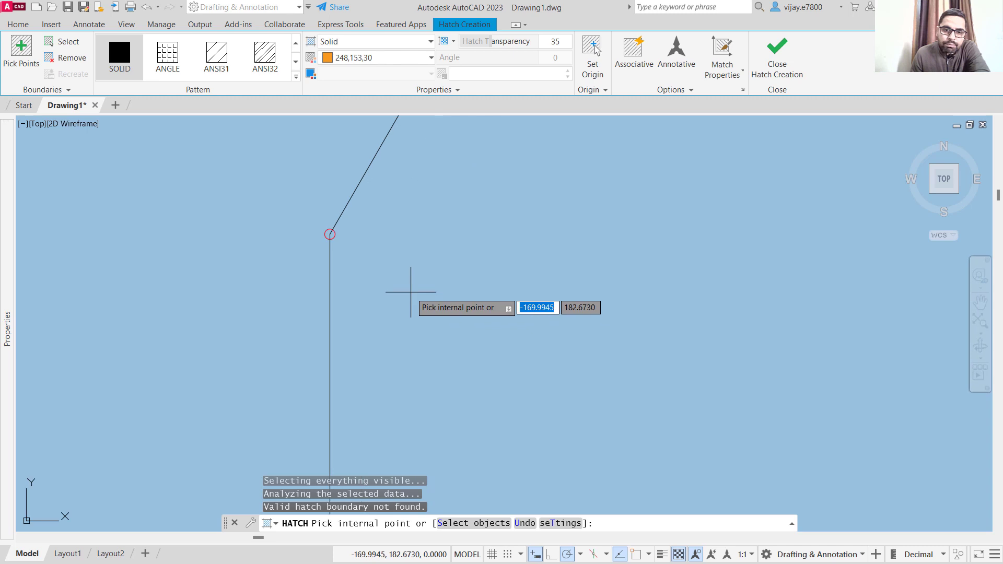
click(776, 62)
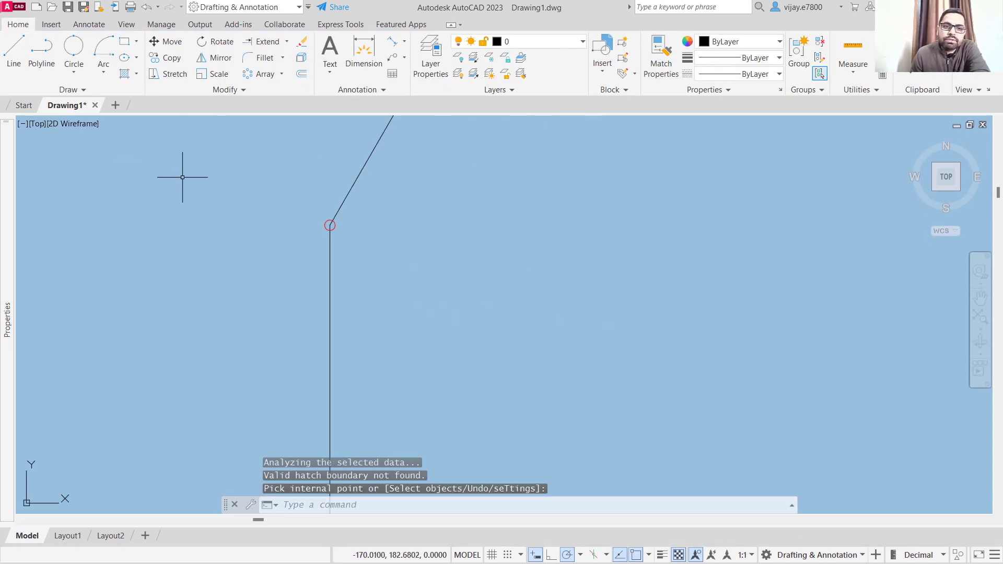
click(260, 43)
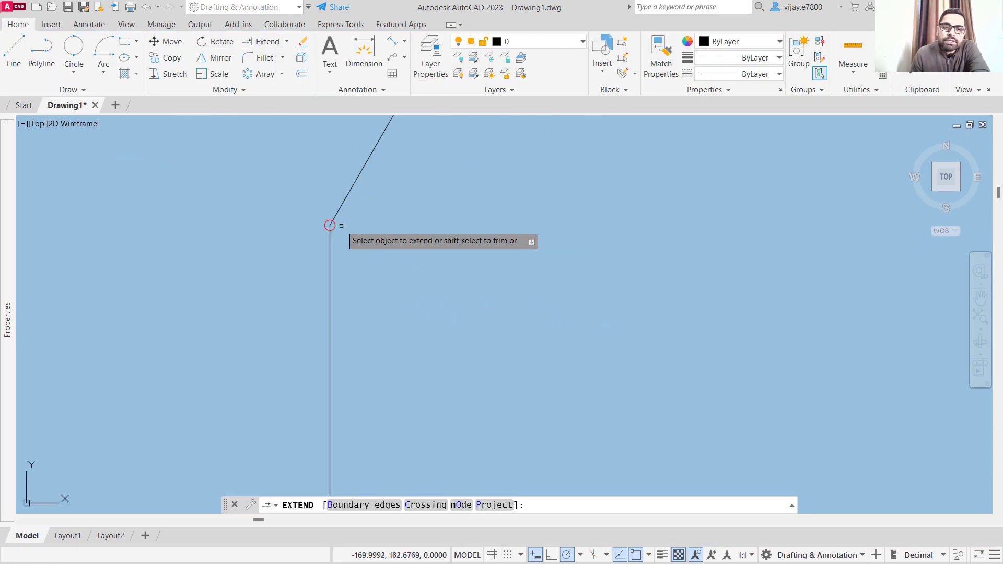
mouse_move(336, 239)
middle_down()
mouse_move(345, 283)
mouse_move(378, 313)
middle_up()
mouse_move(425, 348)
middle_down()
mouse_move(457, 222)
mouse_move(408, 220)
mouse_move(376, 405)
middle_up()
scroll(436, 233, down, 12)
scroll(458, 336, up, 8)
scroll(374, 405, up, 2)
scroll(326, 234, up, 2)
middle_drag(326, 235, 389, 553)
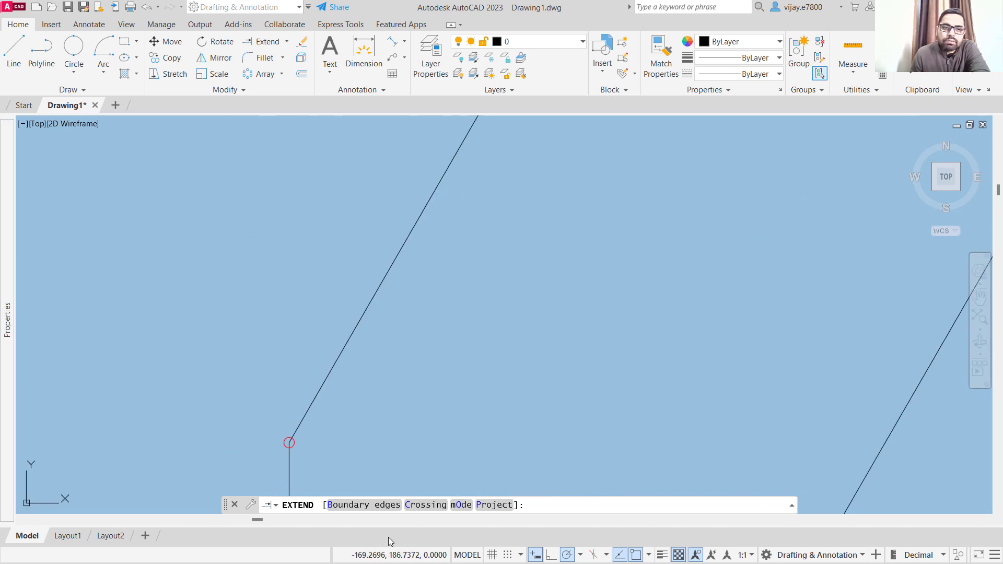
Draw short line segments over the outer corner of the cab frame's front bend, covering the ends of the vertical and slanted edges.
click(24, 54)
scroll(274, 413, up, 2)
click(259, 458)
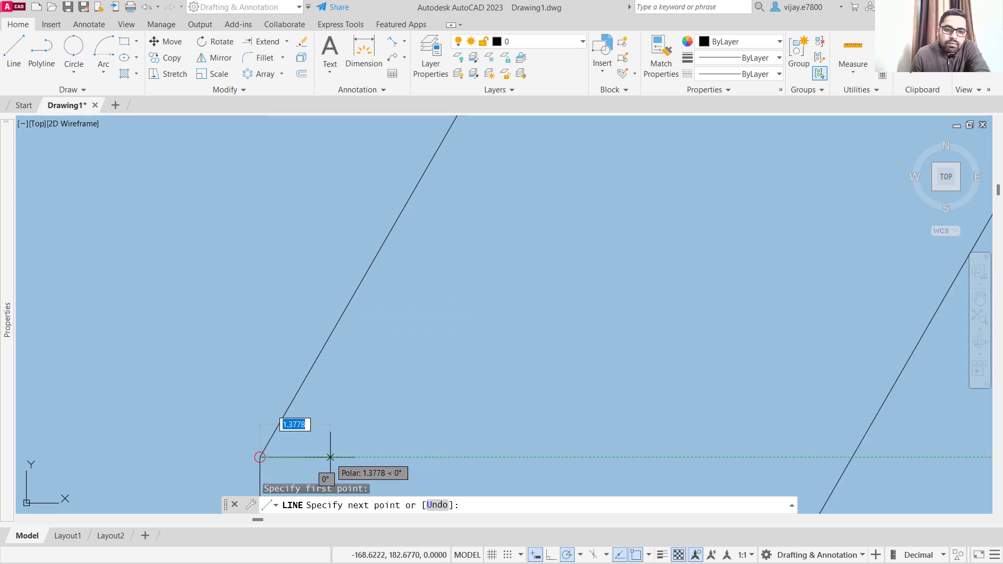
scroll(267, 467, down, 3)
middle_drag(314, 457, 356, 305)
click(325, 351)
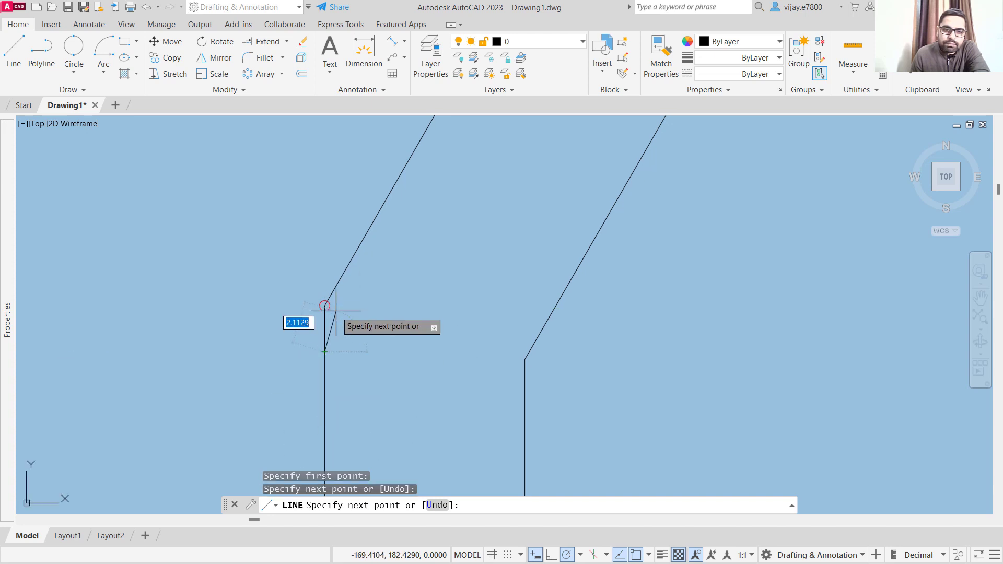
click(324, 306)
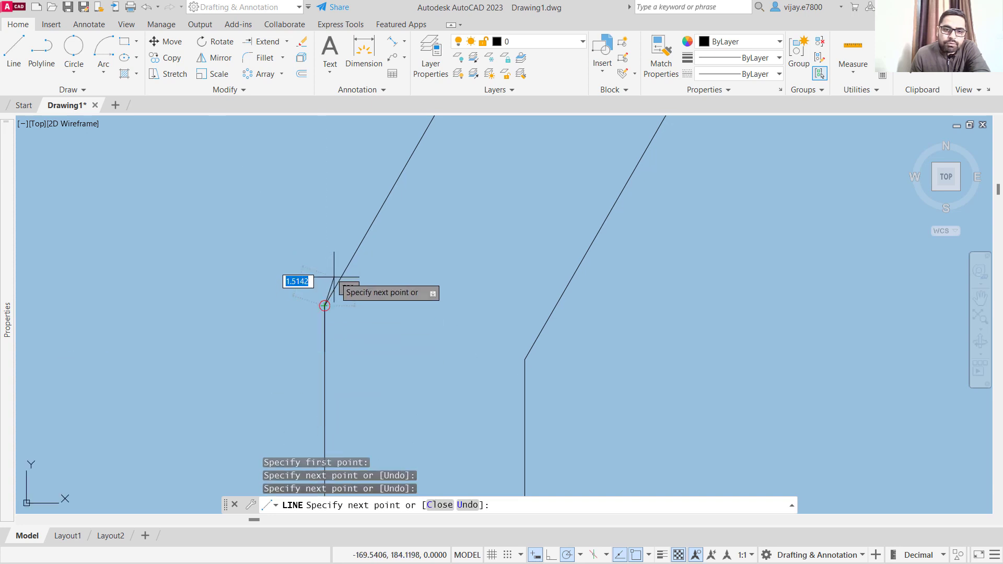
right_click(246, 231)
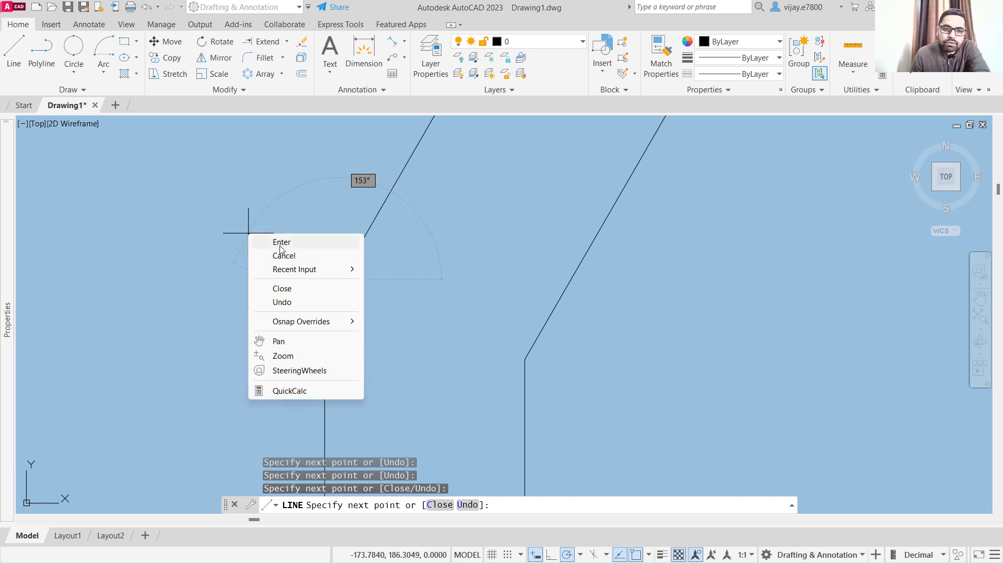
click(279, 240)
Try again to fill the cab frame with the orange solid hatch and read the boundary error's details.
scroll(329, 326, up, 4)
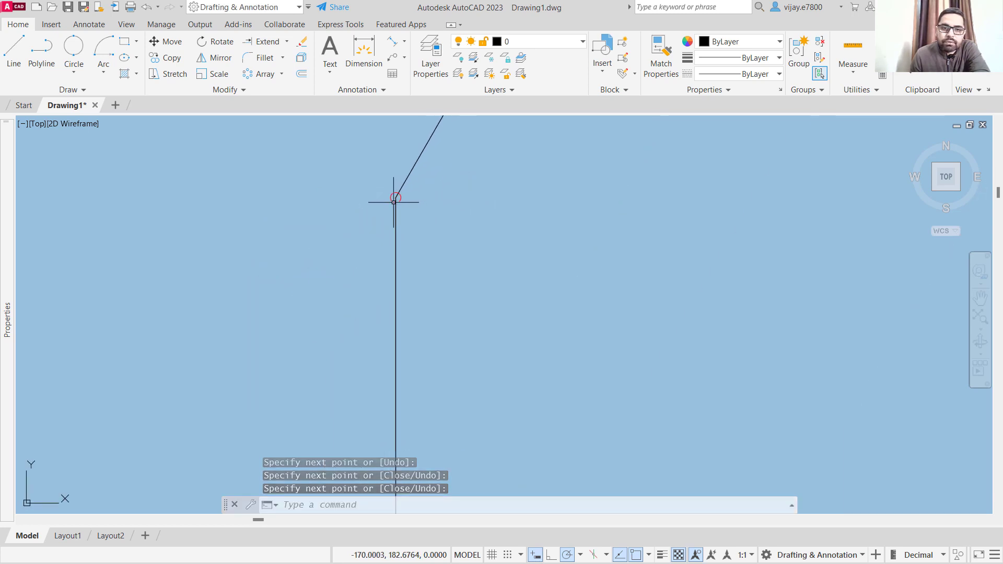
middle_drag(392, 198, 404, 238)
scroll(477, 282, down, 5)
middle_drag(550, 317, 392, 285)
scroll(392, 284, down, 1)
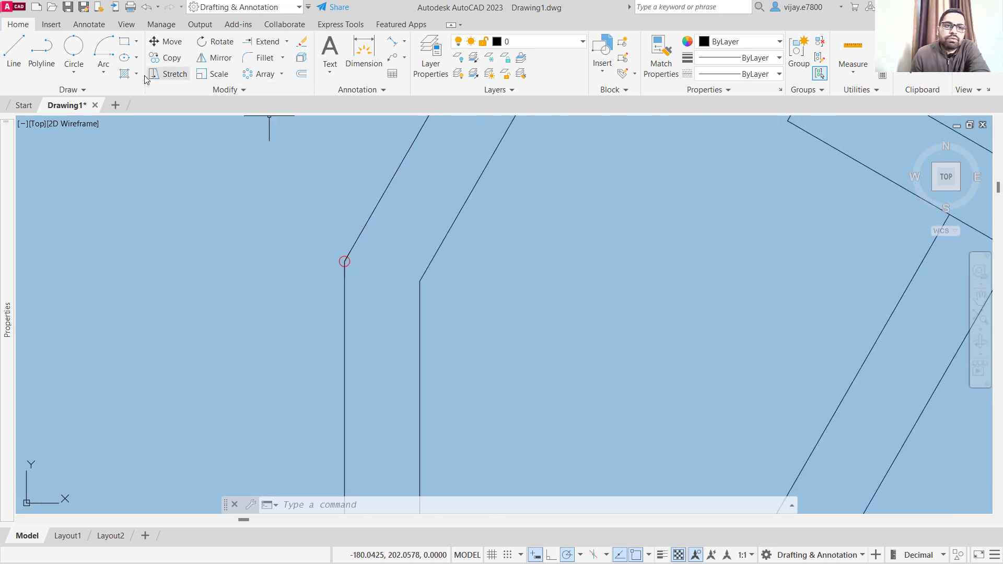
click(124, 77)
click(409, 291)
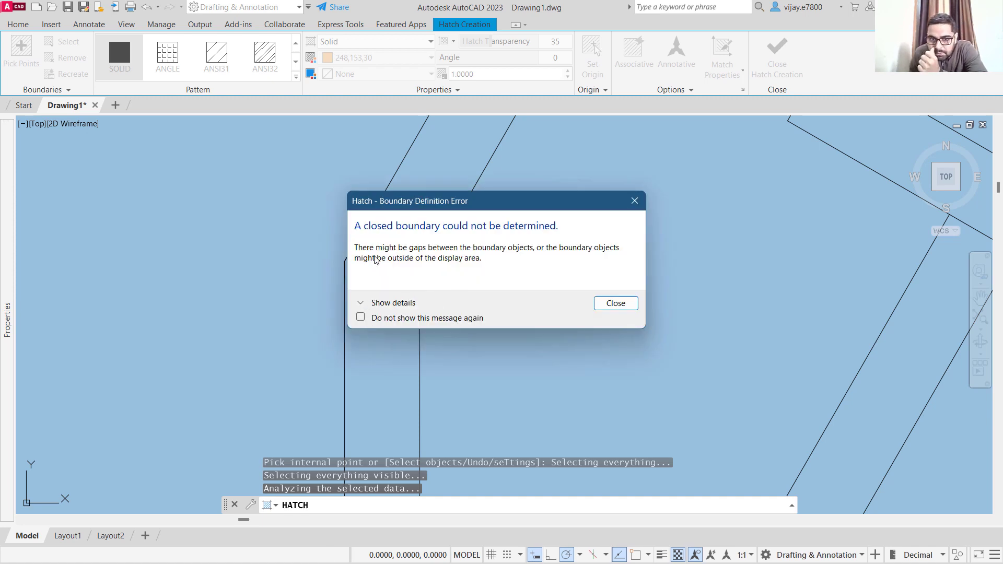
click(377, 304)
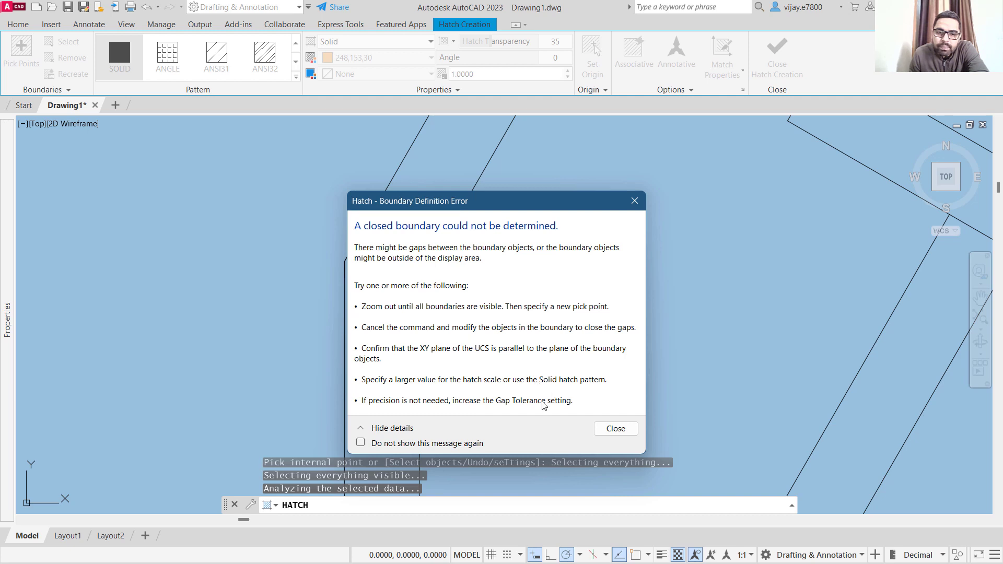
click(616, 429)
Draw connected lines across the cab frame's front roof corner, along the roof's outer edge and across its rear corner.
scroll(522, 303, down, 5)
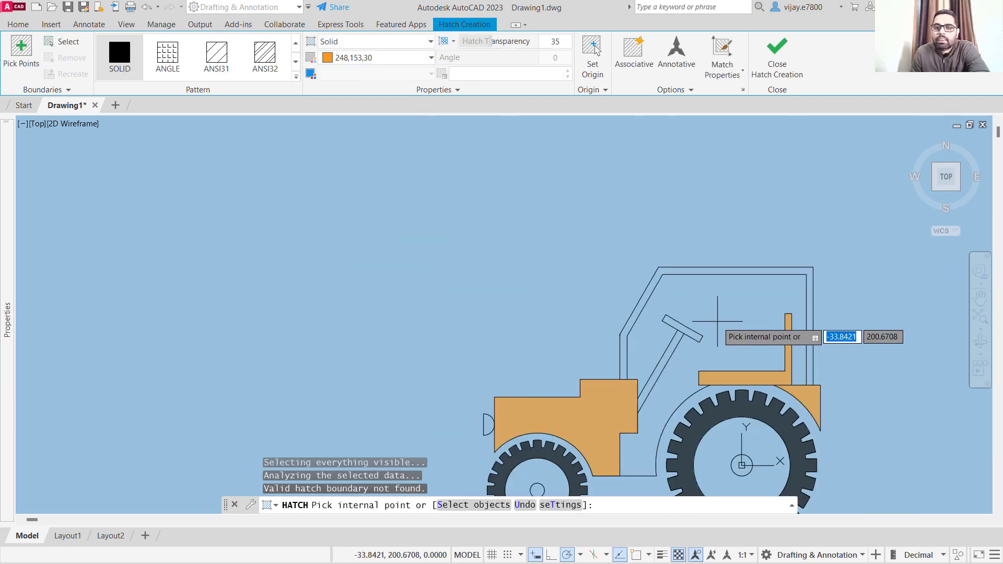
scroll(718, 321, up, 2)
scroll(626, 351, down, 1)
scroll(409, 219, up, 3)
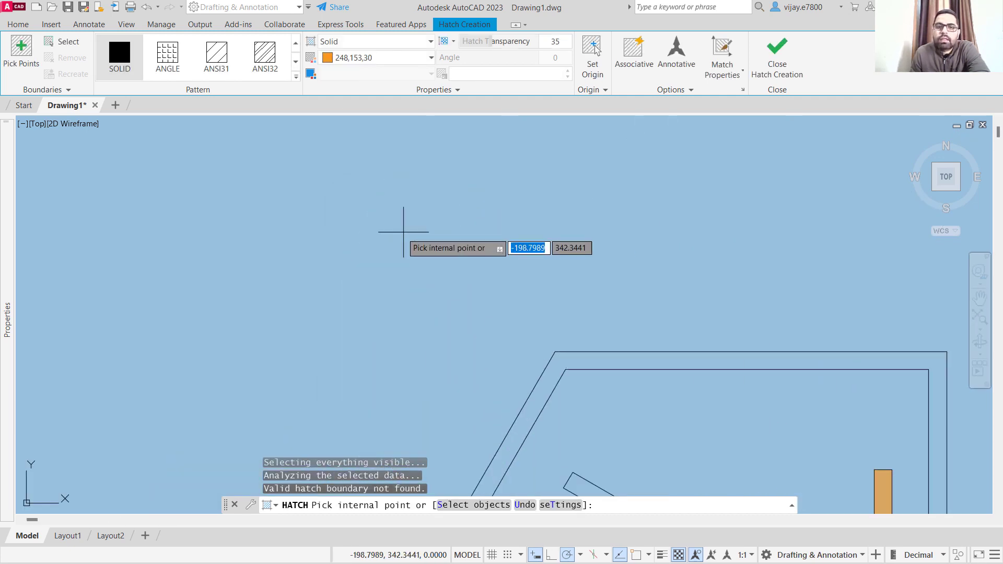
click(6, 27)
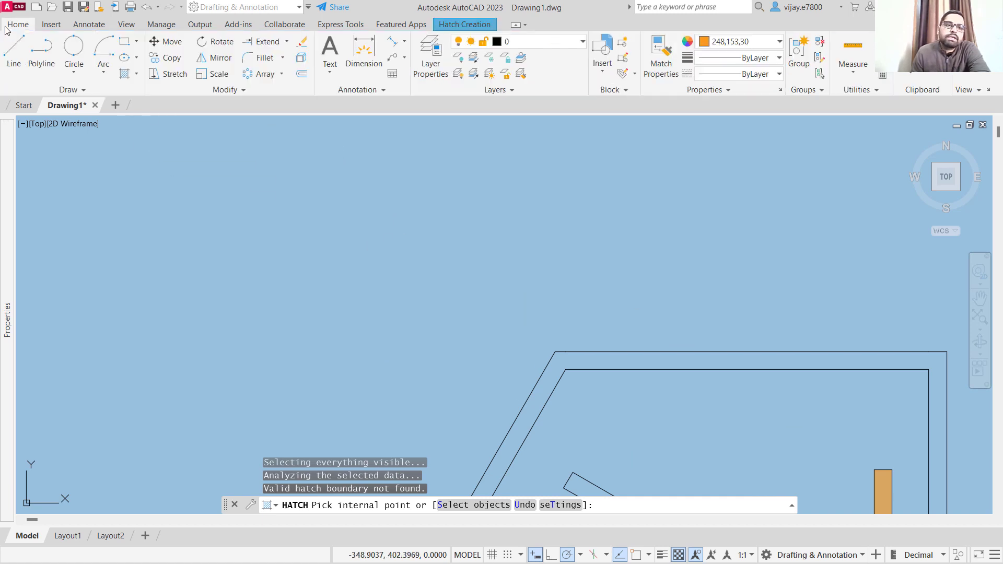
click(15, 57)
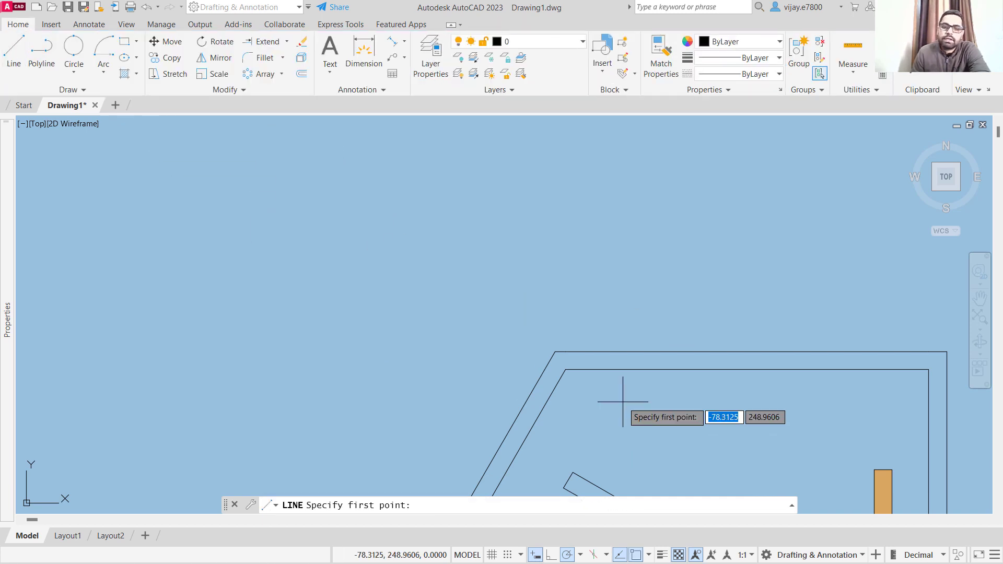
click(553, 357)
click(555, 352)
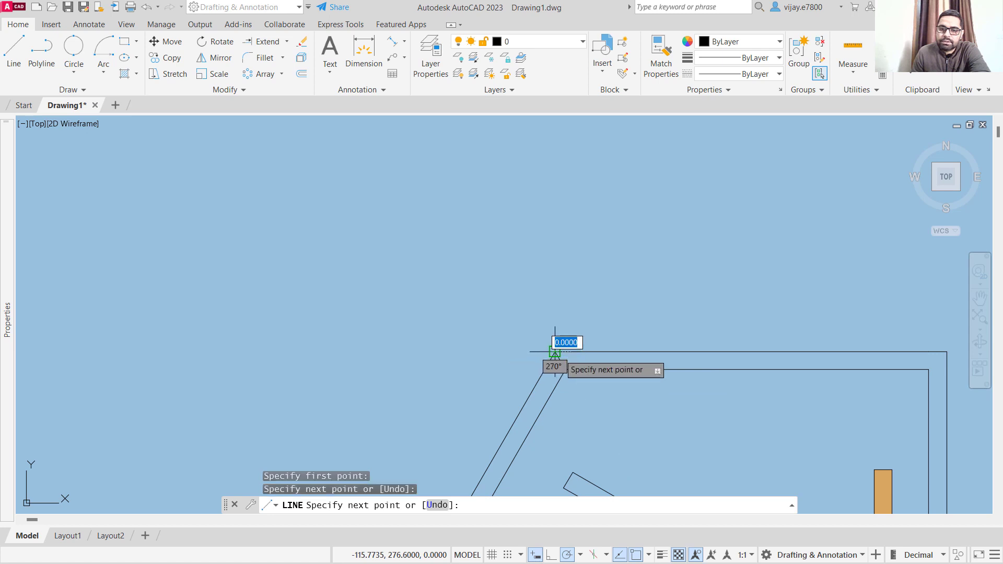
click(943, 353)
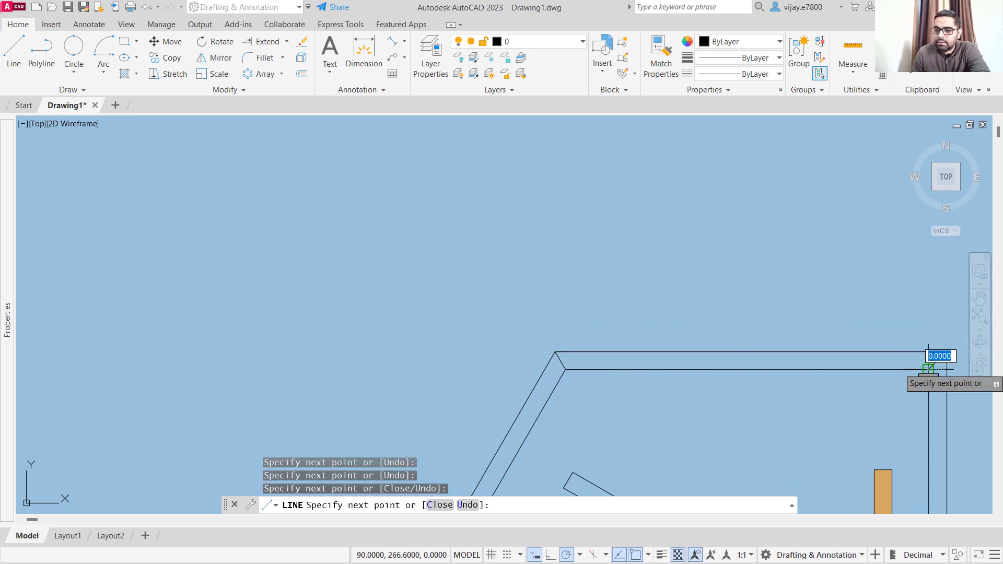
scroll(929, 369, down, 3)
right_click(925, 410)
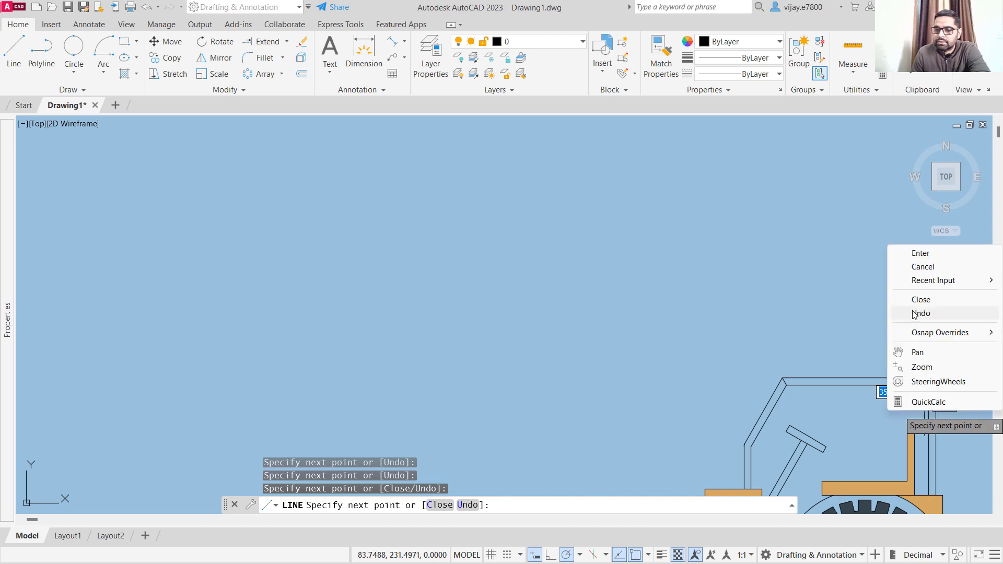
click(920, 253)
Fill the cab frame's roof bar and vertical rear post with the solid hatch in colour 248,153,30.
middle_drag(909, 291, 577, 164)
scroll(577, 164, up, 2)
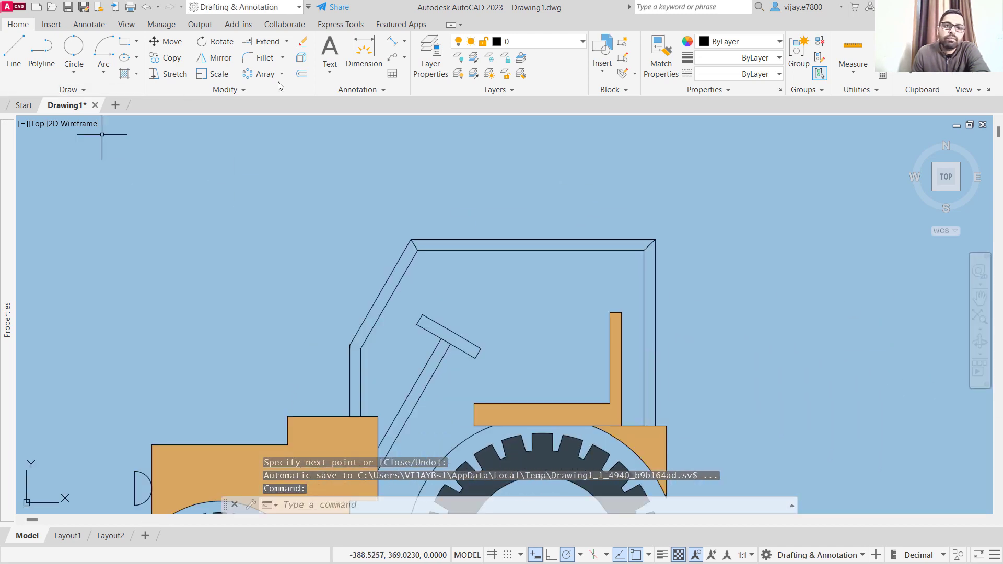
click(126, 75)
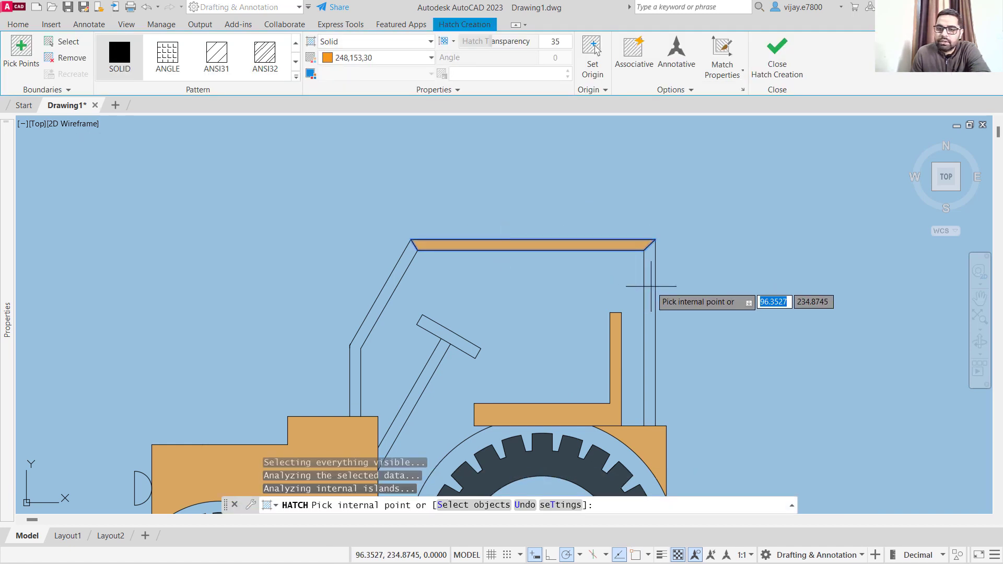
Try to fill the cab frame's slanted front section, inspect the marked gaps at its inner corners, and end the hatch.
click(396, 275)
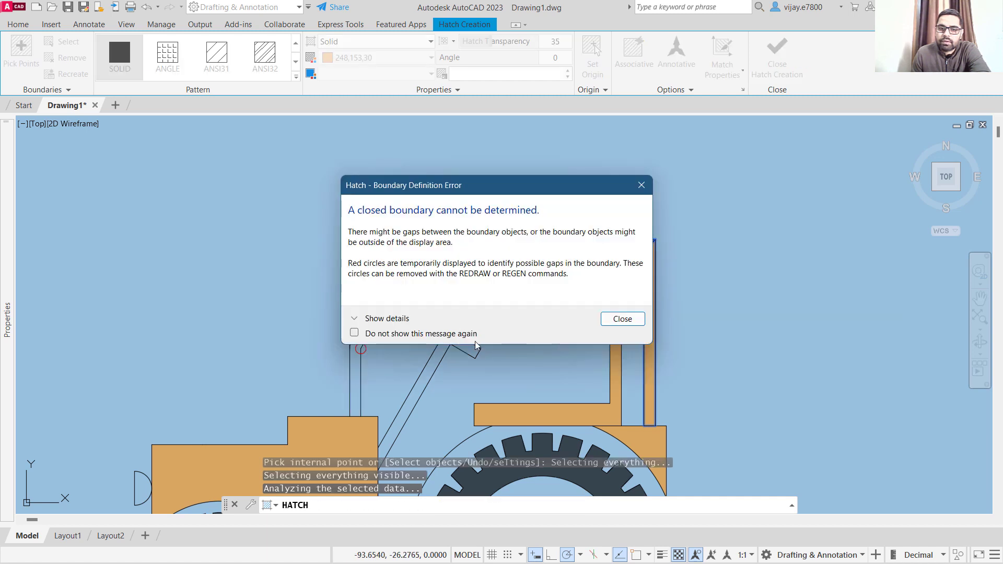
click(613, 321)
scroll(413, 293, up, 5)
scroll(436, 224, up, 3)
scroll(431, 261, up, 8)
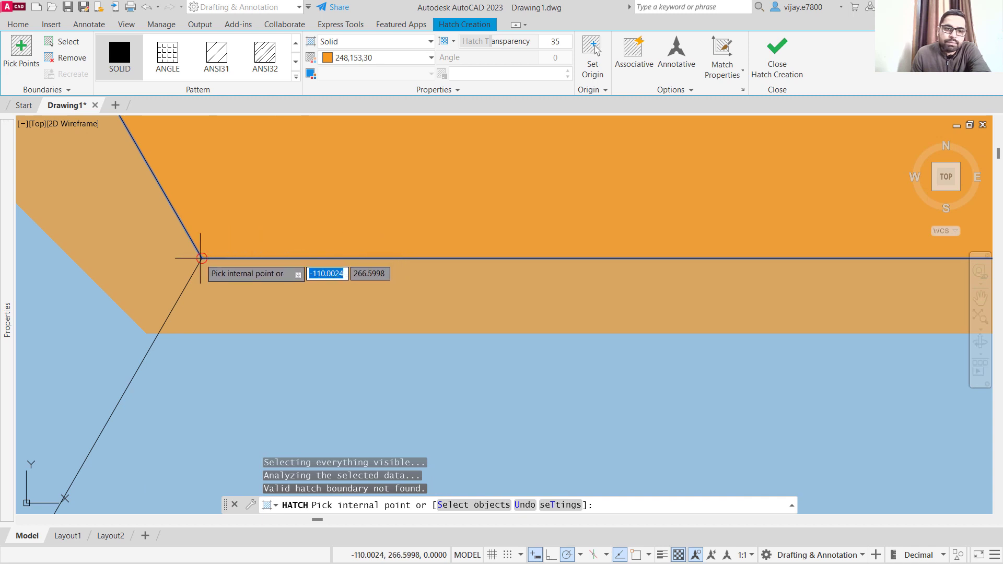
scroll(156, 266, down, 5)
scroll(247, 323, up, 2)
mouse_move(235, 381)
middle_down()
mouse_move(594, 174)
mouse_move(586, 161)
middle_up()
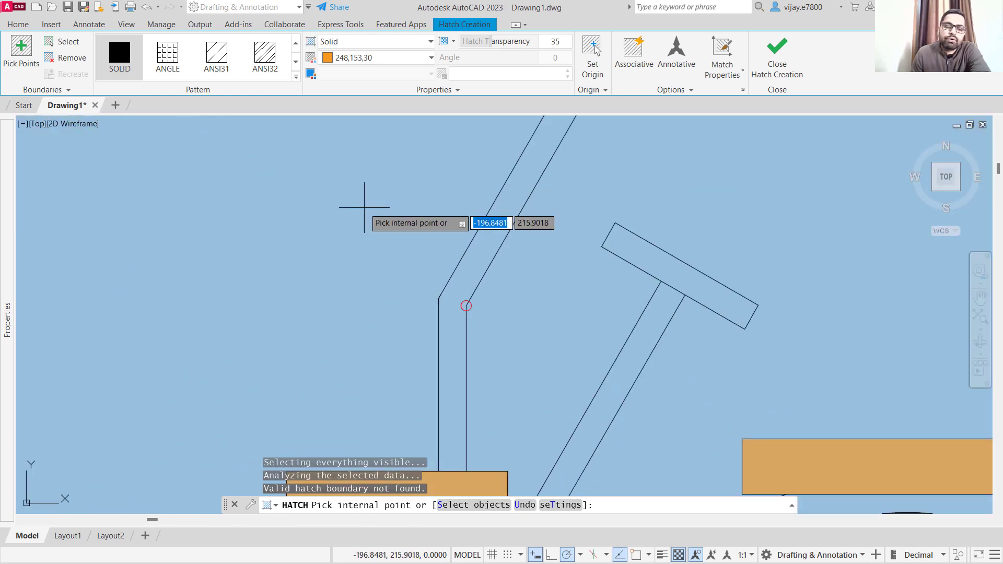
click(780, 56)
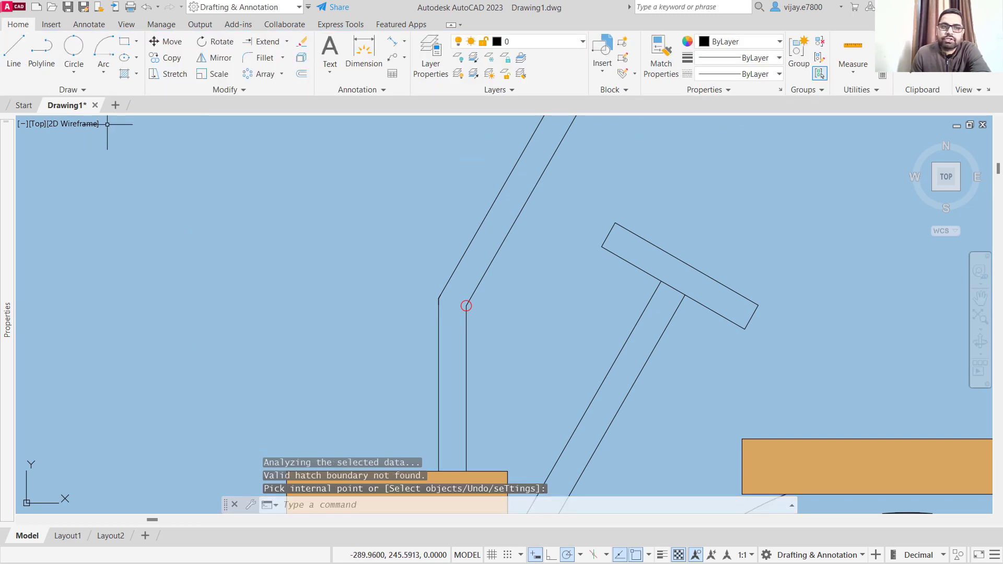
Trace the cab frame's slanted front section with connected lines through its four corners, from the front bend to the roof corner and back.
click(14, 55)
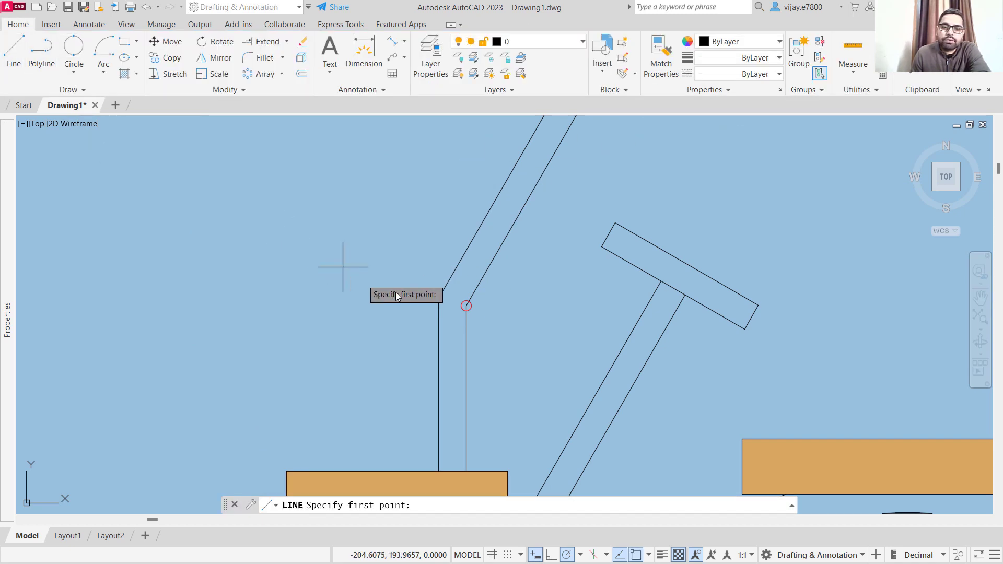
click(466, 306)
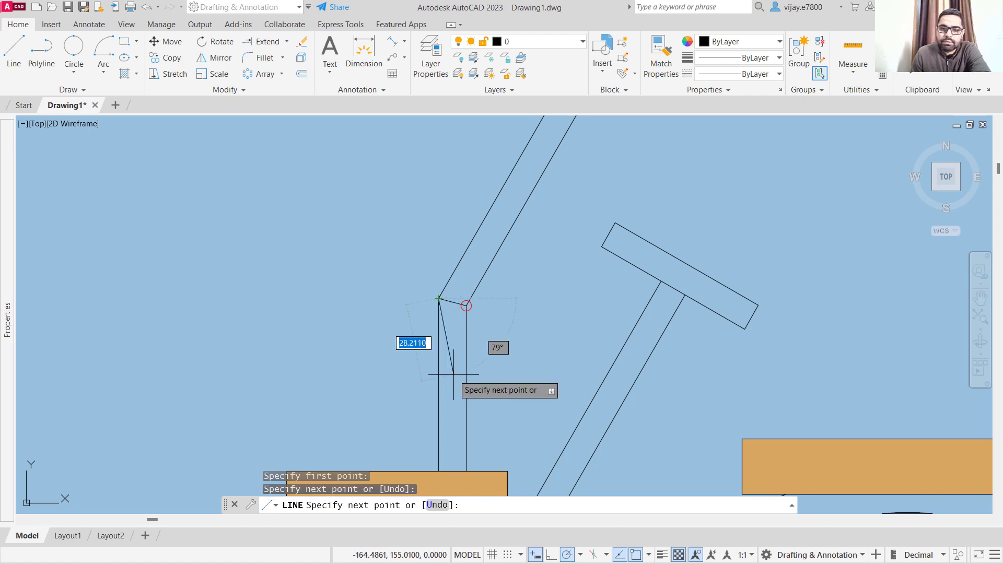
scroll(421, 292, down, 5)
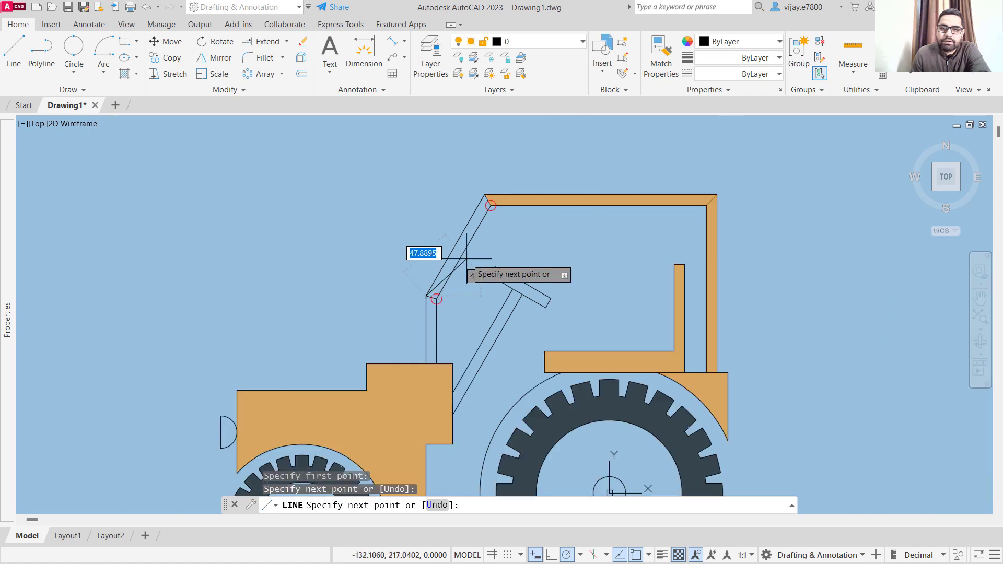
click(486, 199)
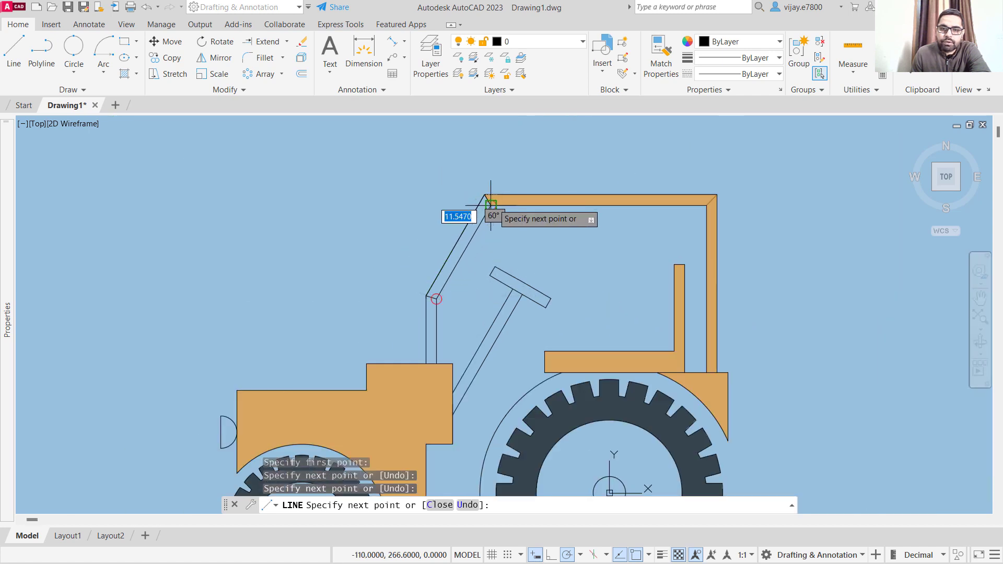
click(437, 300)
right_click(352, 226)
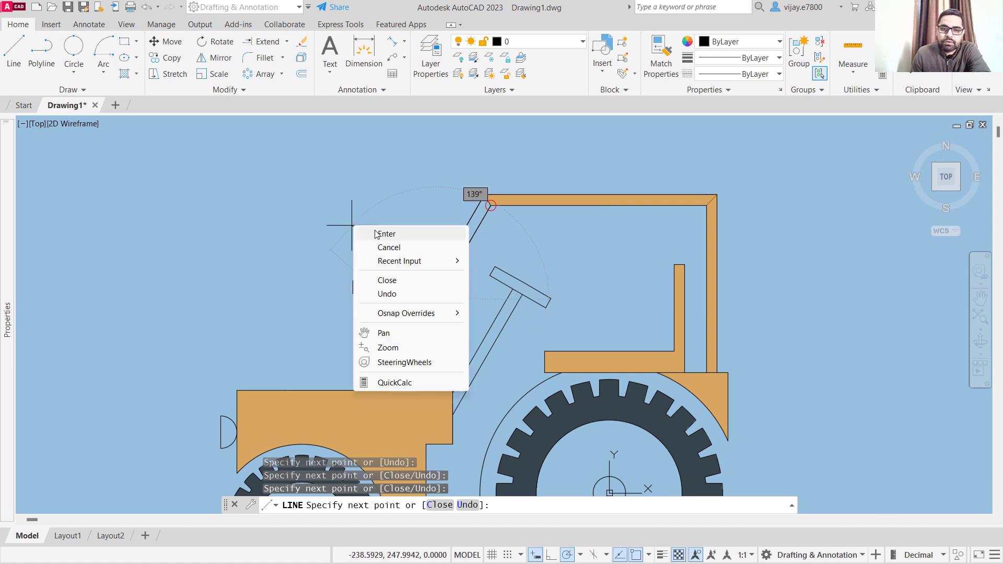
click(377, 234)
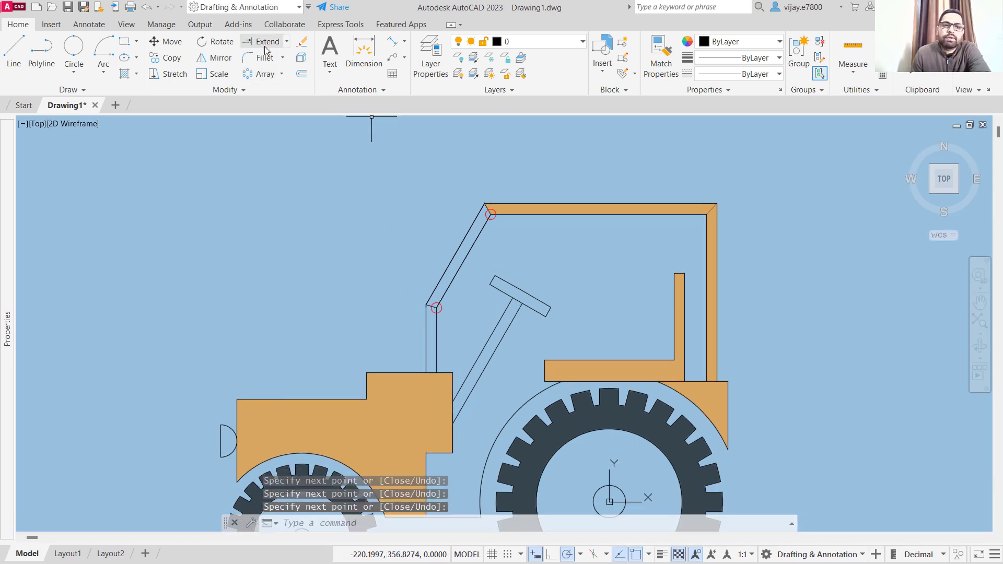
Fill the slanted front section with the orange solid hatch, try filling the vertical front post as well, and end the hatch.
click(128, 73)
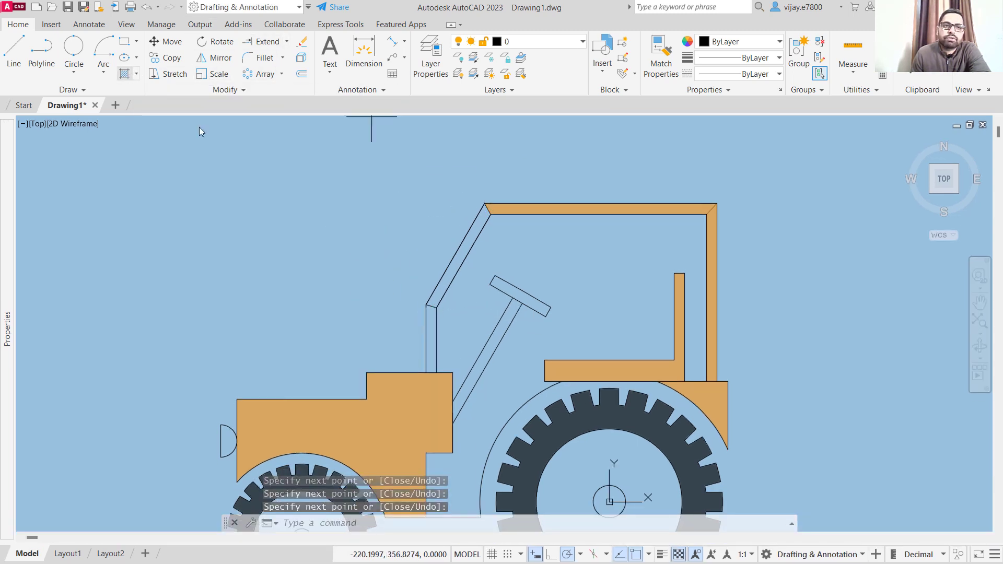
click(459, 264)
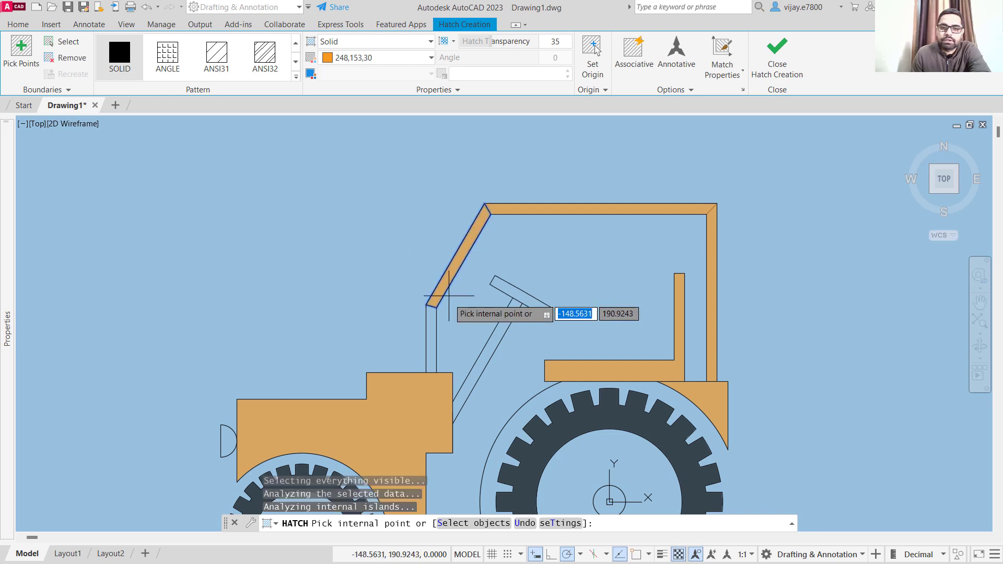
click(431, 328)
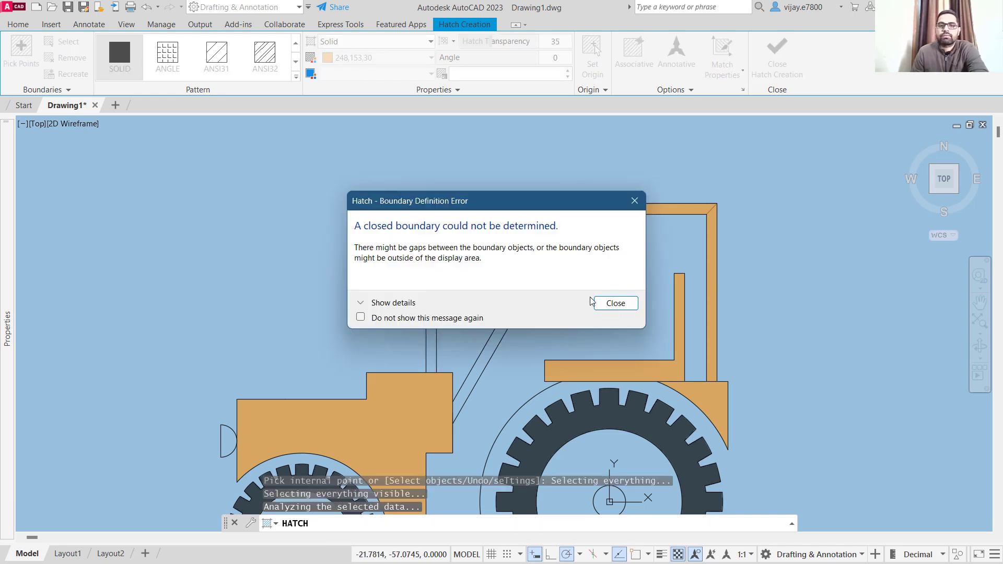
click(616, 304)
scroll(407, 340, up, 5)
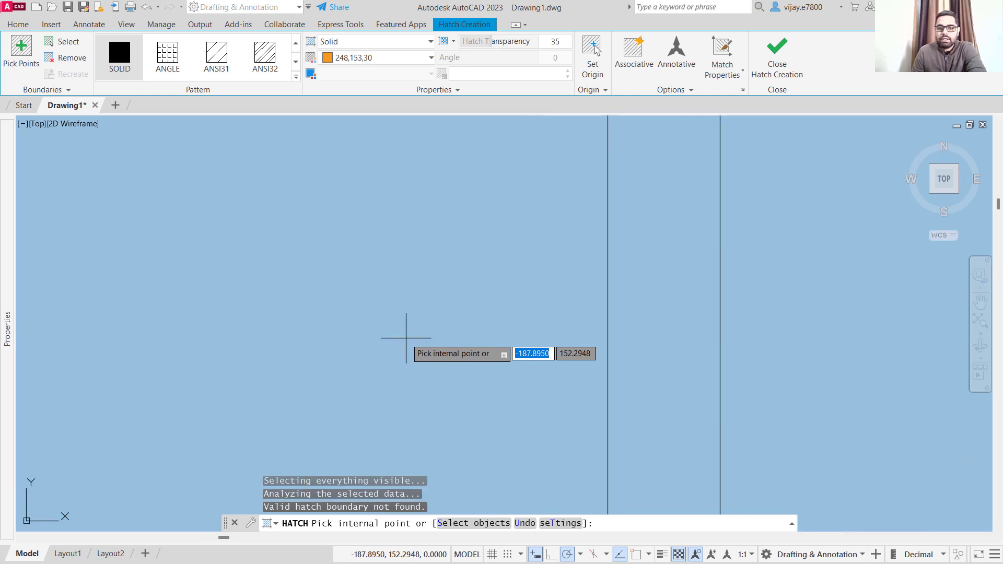
scroll(392, 336, down, 2)
scroll(574, 390, down, 2)
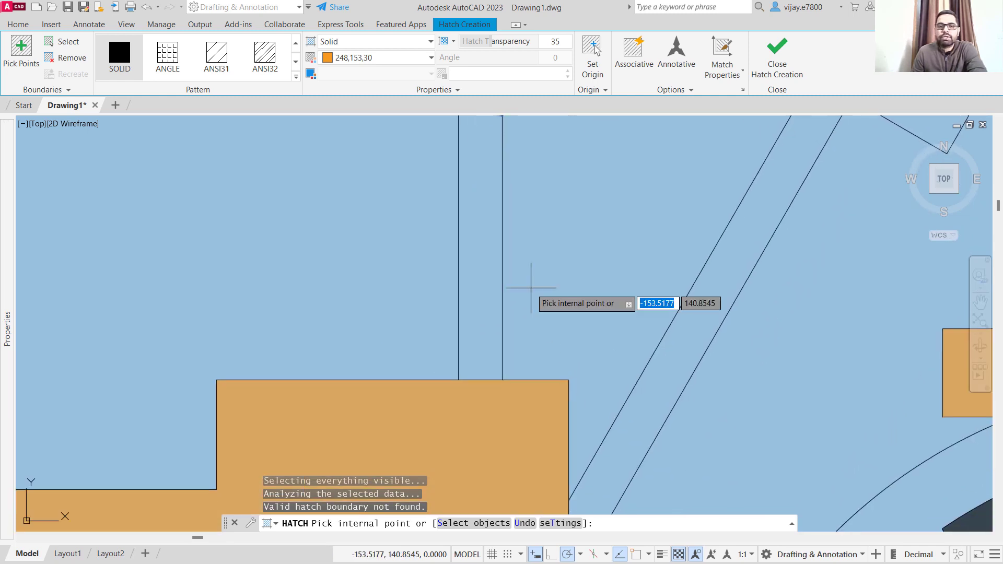
scroll(496, 282, down, 3)
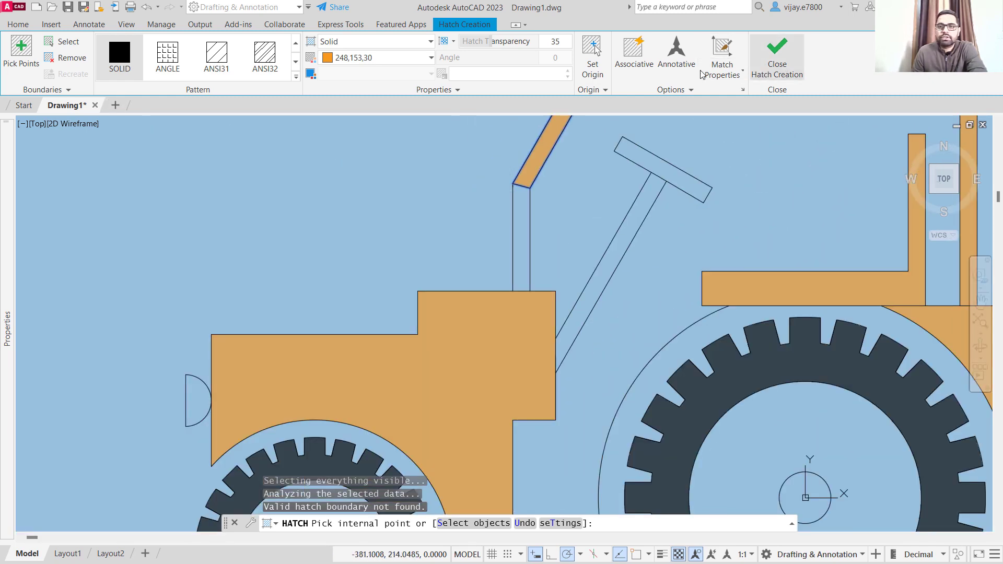
click(777, 58)
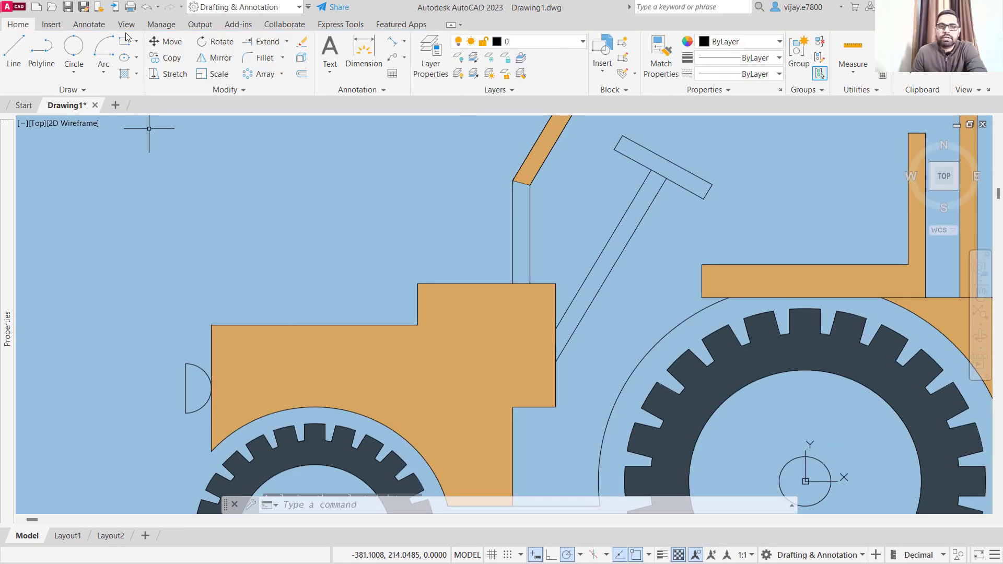
Trace a closed line outline around the cab frame's vertical front post, from the bend down to the bonnet and back.
click(16, 50)
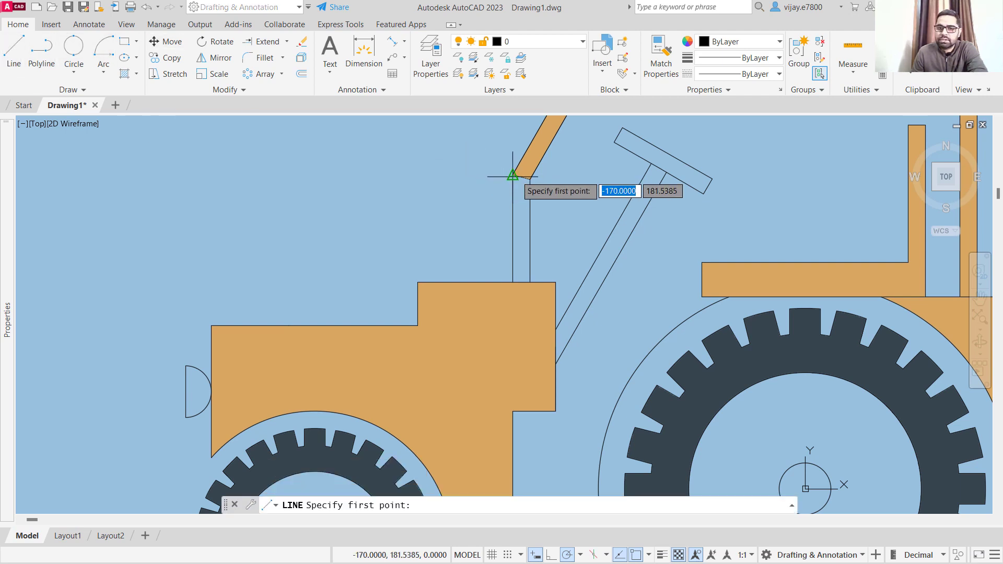
scroll(512, 176, up, 4)
click(491, 182)
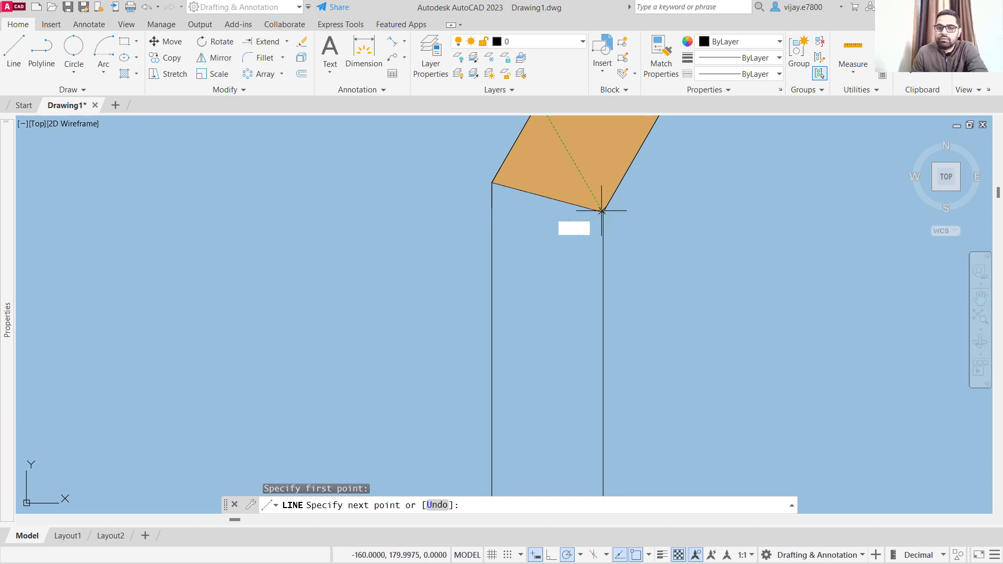
click(602, 212)
scroll(627, 268, down, 8)
scroll(619, 292, up, 8)
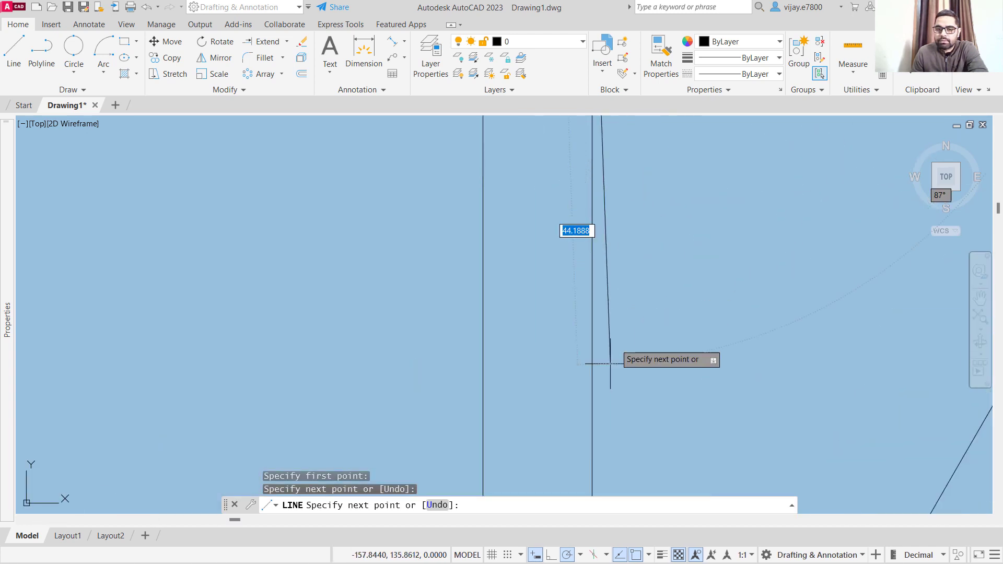
scroll(623, 315, down, 6)
click(597, 431)
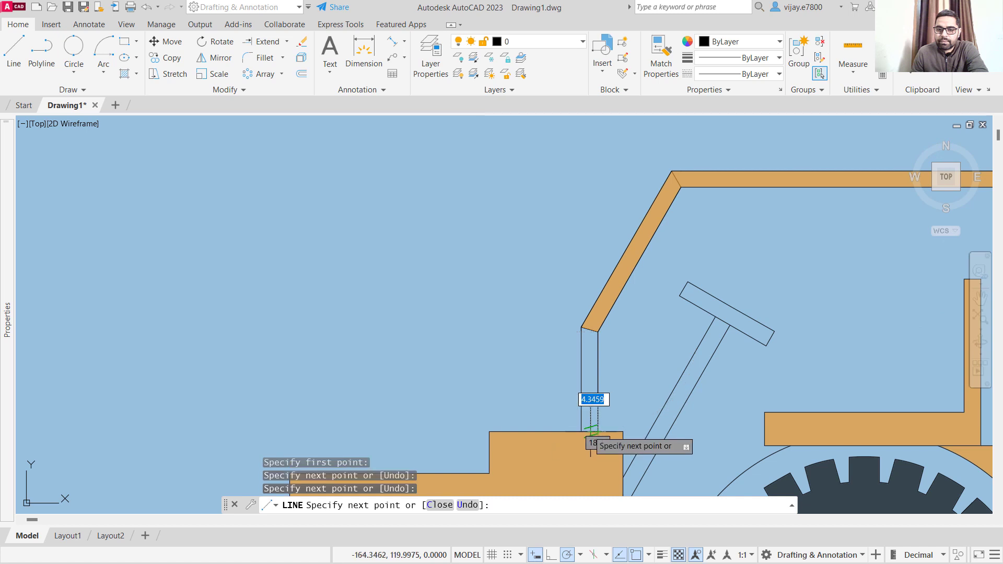
click(581, 431)
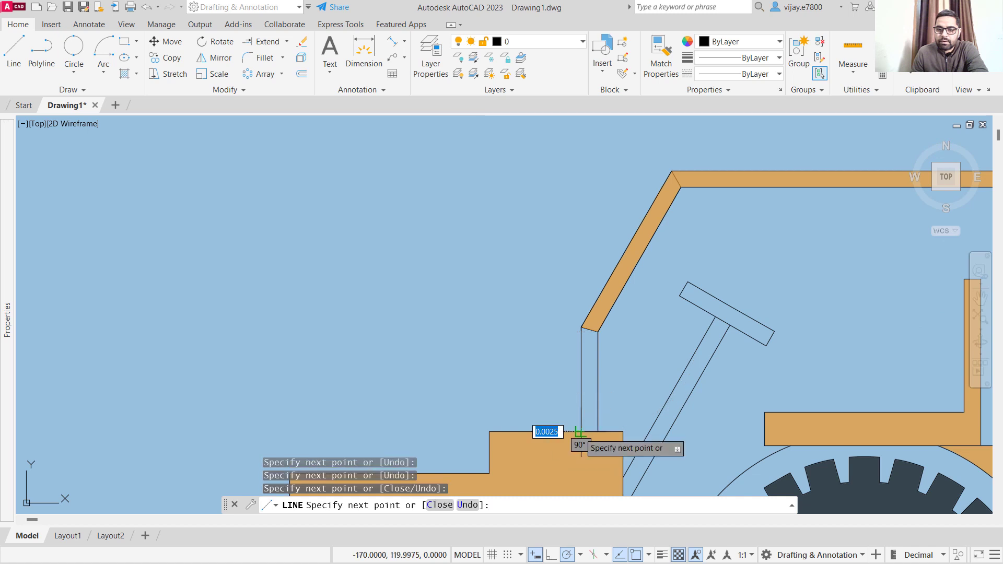
click(582, 328)
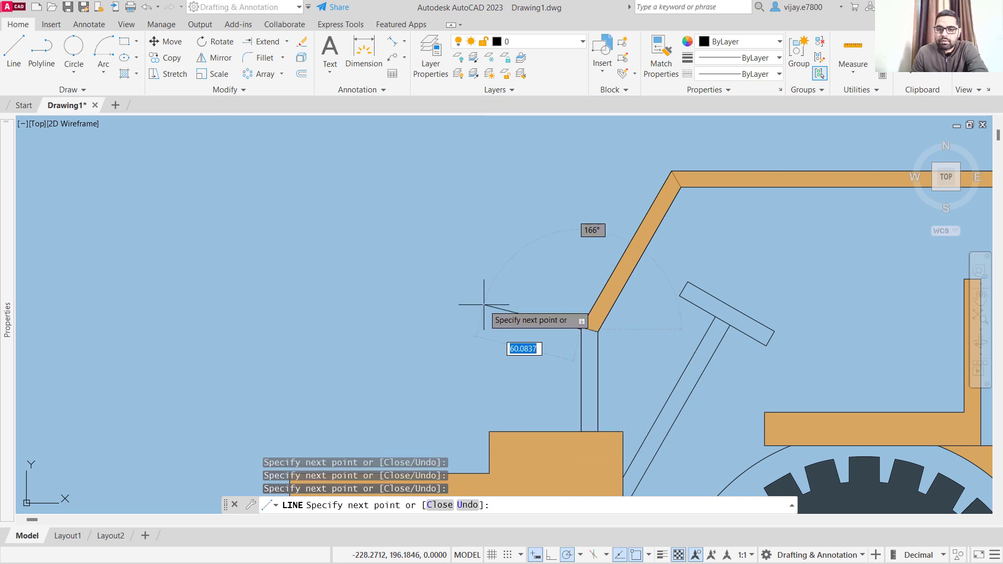
scroll(575, 324, up, 4)
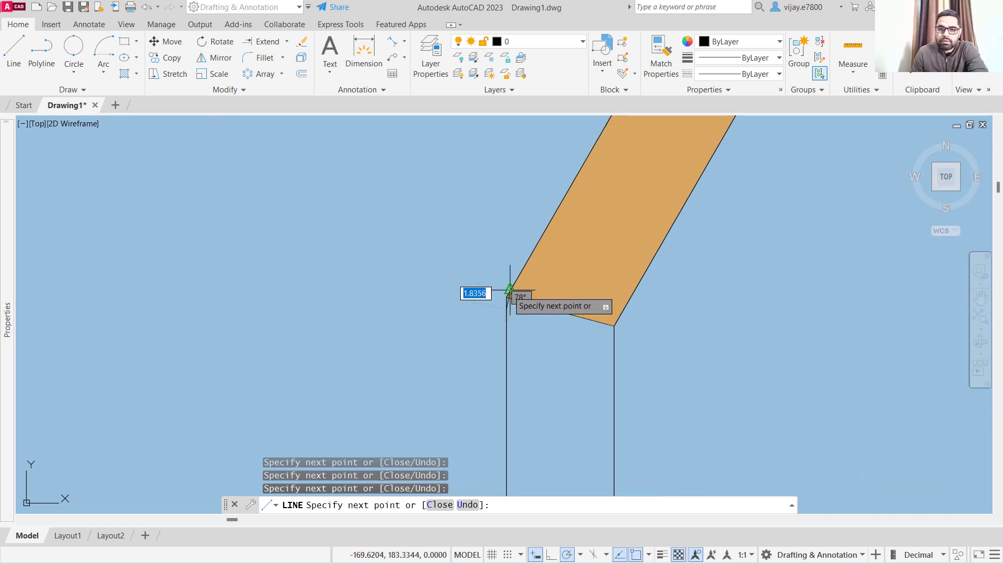
right_click(423, 254)
click(455, 262)
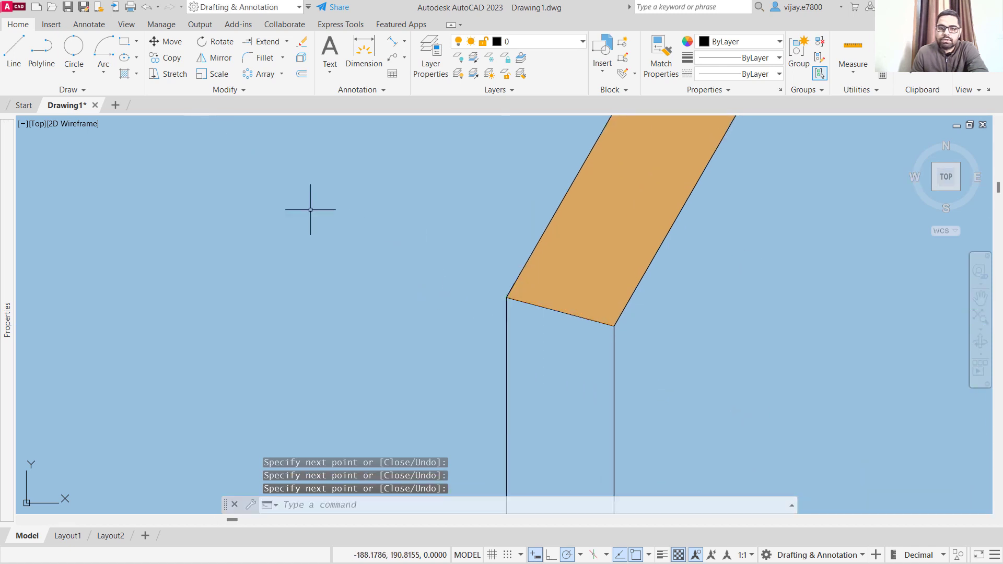
Try to fill the cab frame's vertical front post with the orange solid hatch, inspect the gaps marked at its base, and end the hatch.
click(126, 75)
click(576, 417)
click(622, 319)
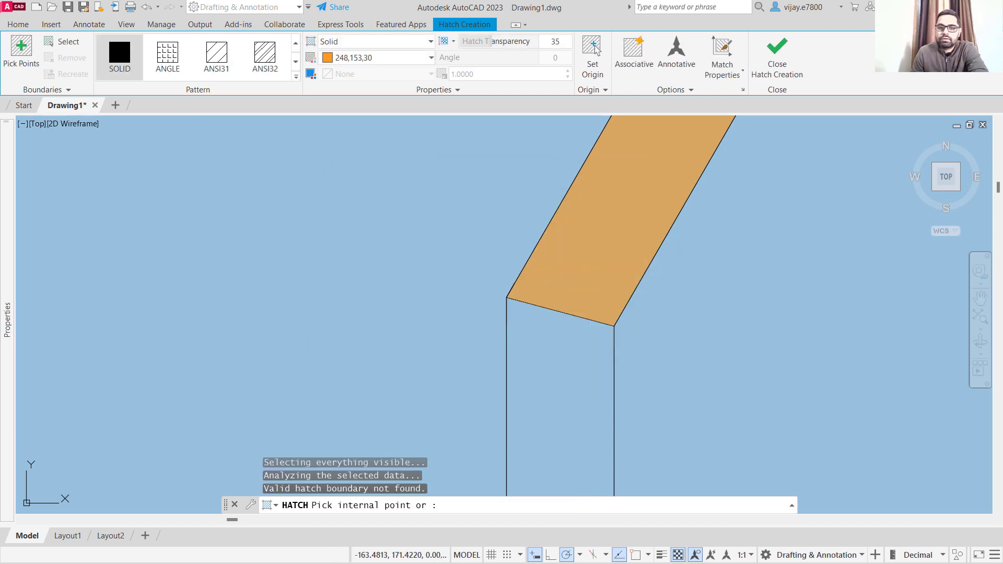
scroll(738, 421, down, 6)
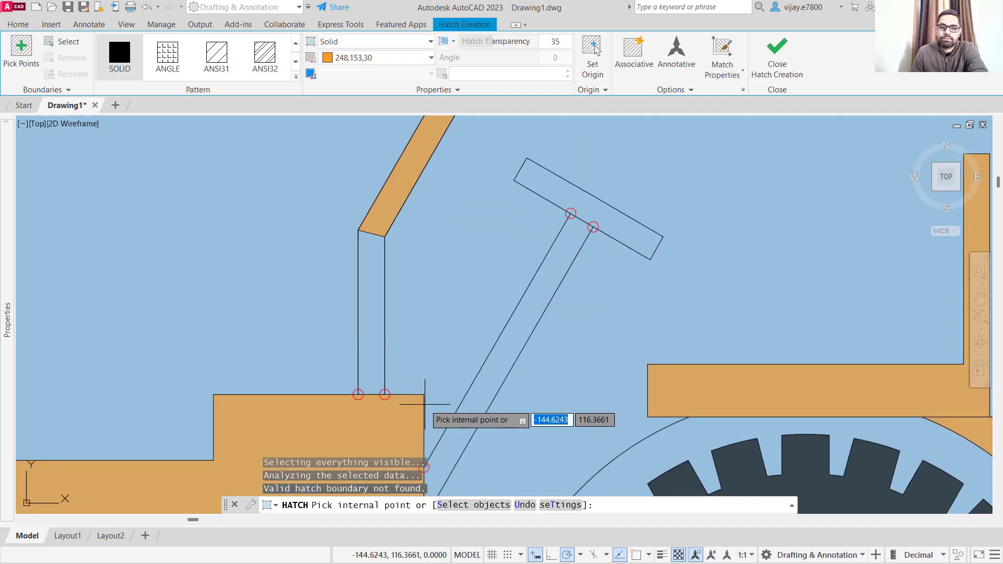
scroll(415, 397, up, 8)
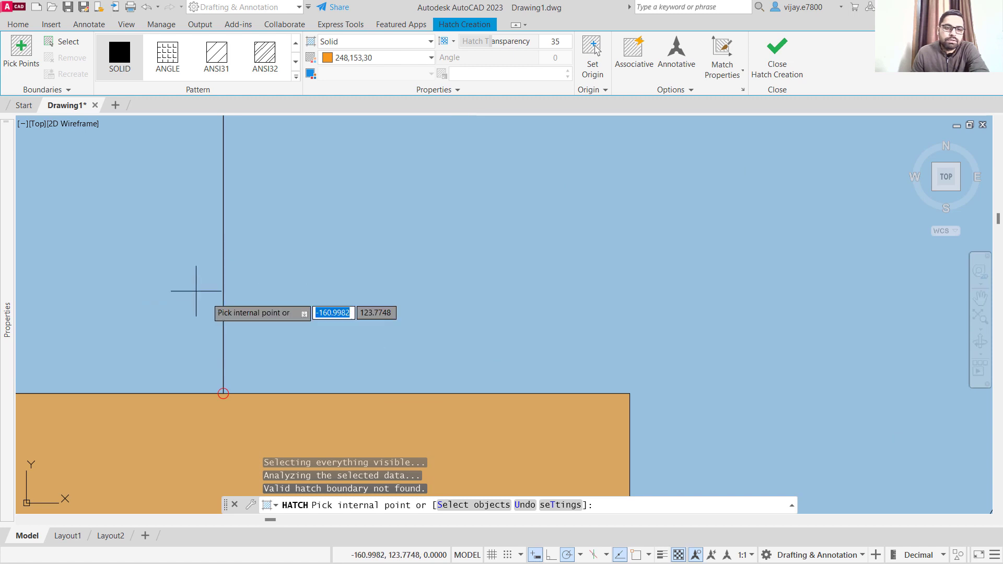
scroll(411, 292, down, 8)
middle_drag(370, 225, 444, 321)
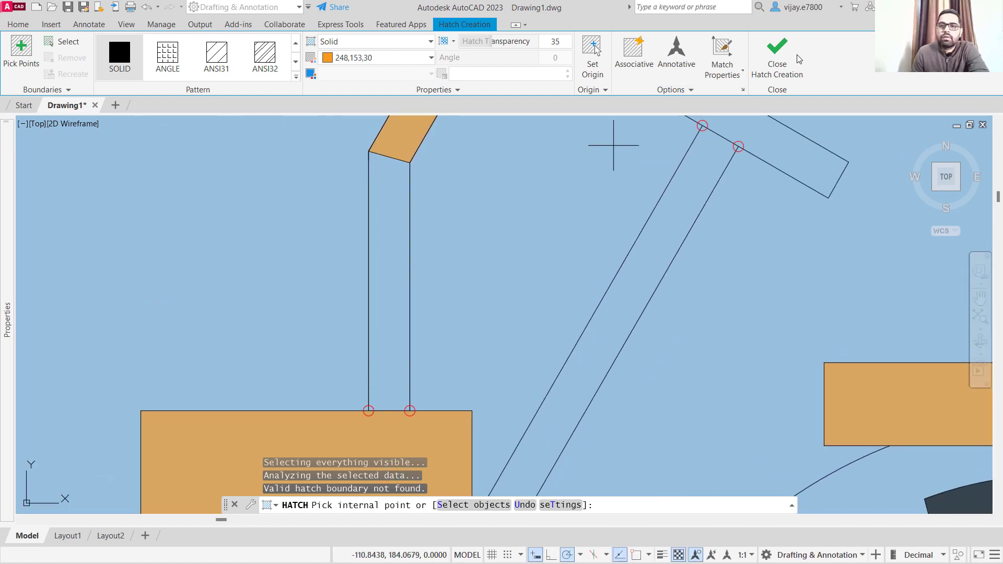
click(777, 56)
Draw connected lines across the front post's upper bend, down its rear edge and forward along the bonnet to its front base corner.
mouse_move(3, 179)
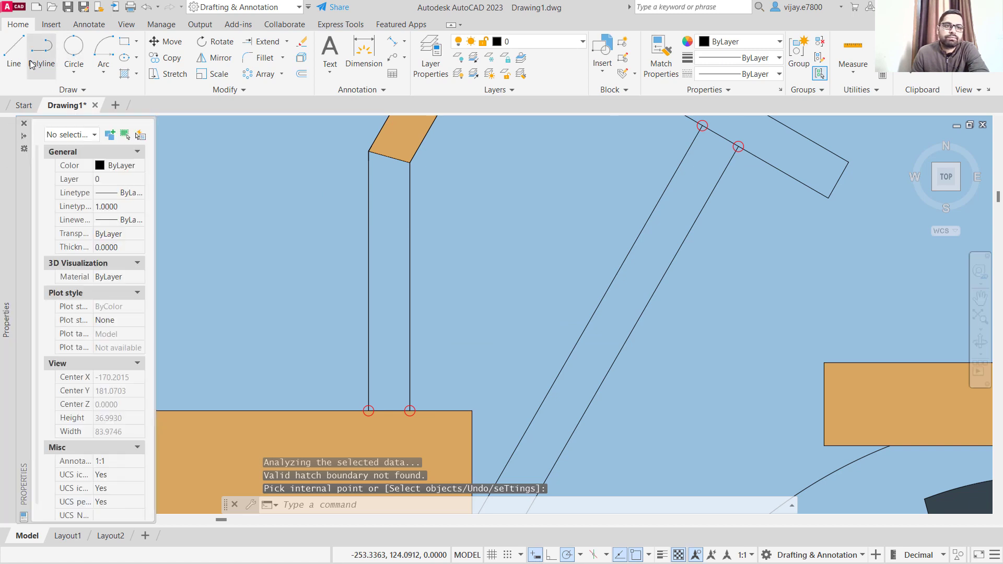
click(14, 58)
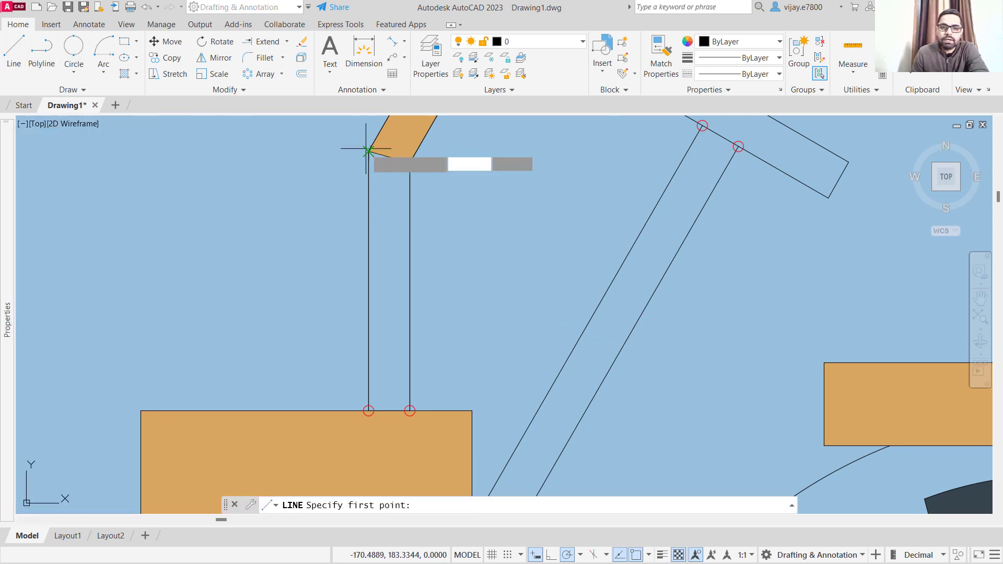
click(368, 151)
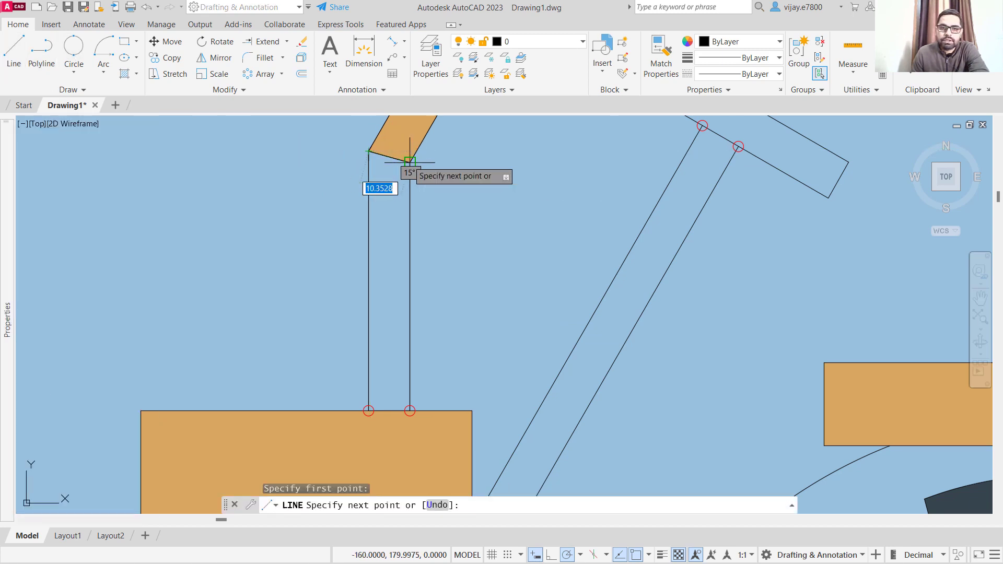
scroll(410, 162, up, 10)
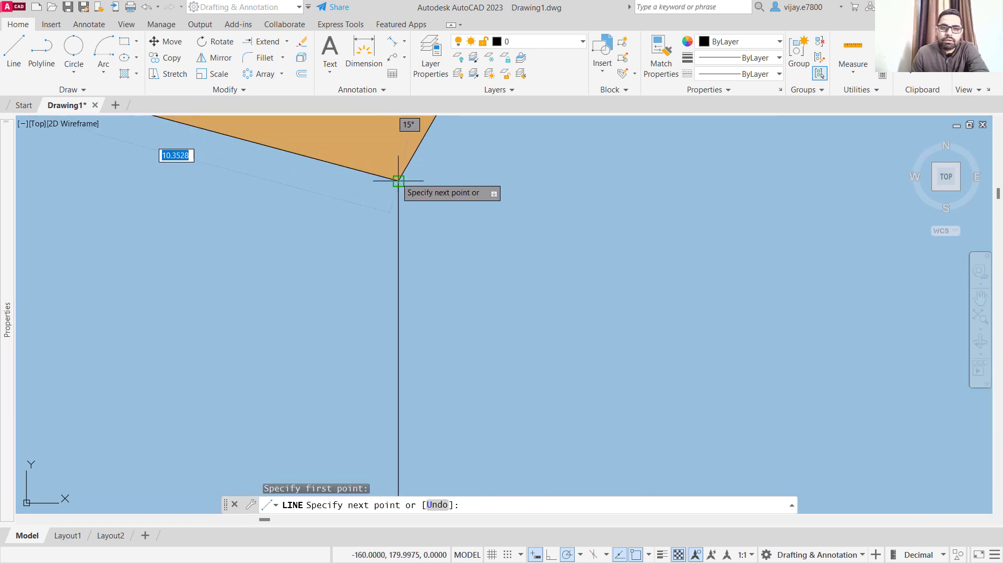
click(398, 181)
scroll(396, 264, down, 9)
middle_drag(411, 424, 471, 199)
click(455, 278)
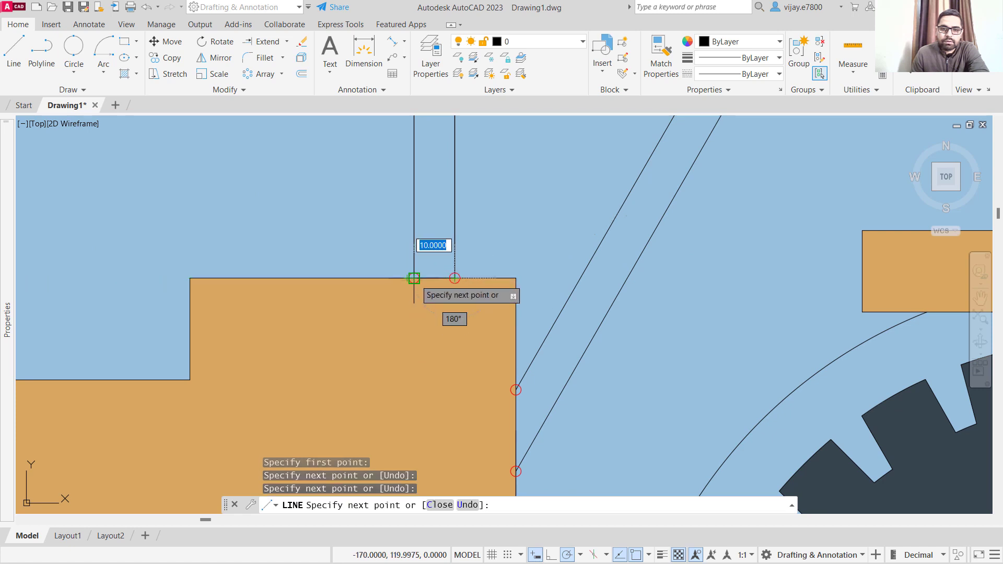
scroll(414, 278, up, 10)
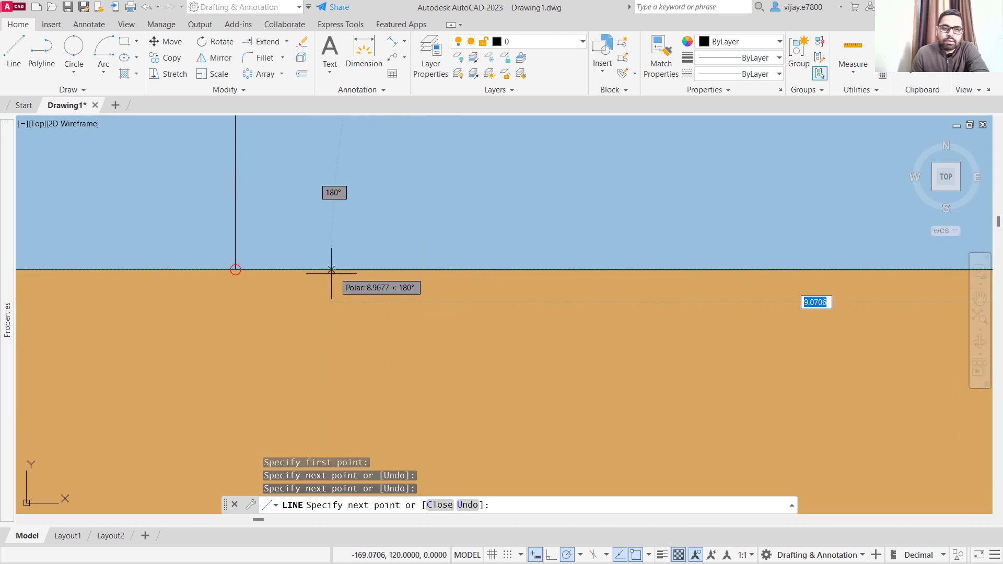
click(236, 269)
Continue the outline up the post's front edge to the bend, across to the rear corner, and end the line.
scroll(246, 212, down, 5)
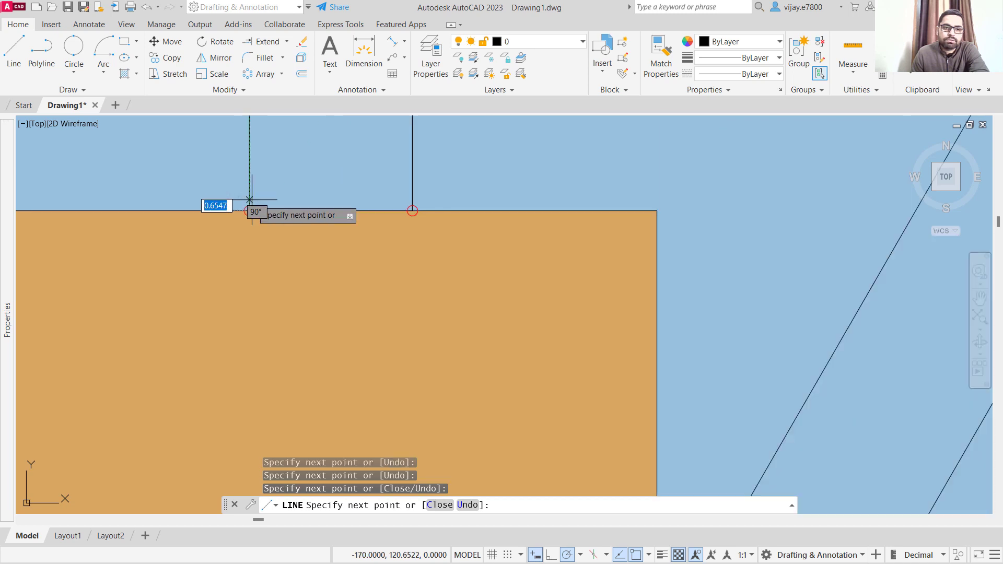
middle_drag(278, 219, 269, 440)
middle_drag(245, 184, 273, 403)
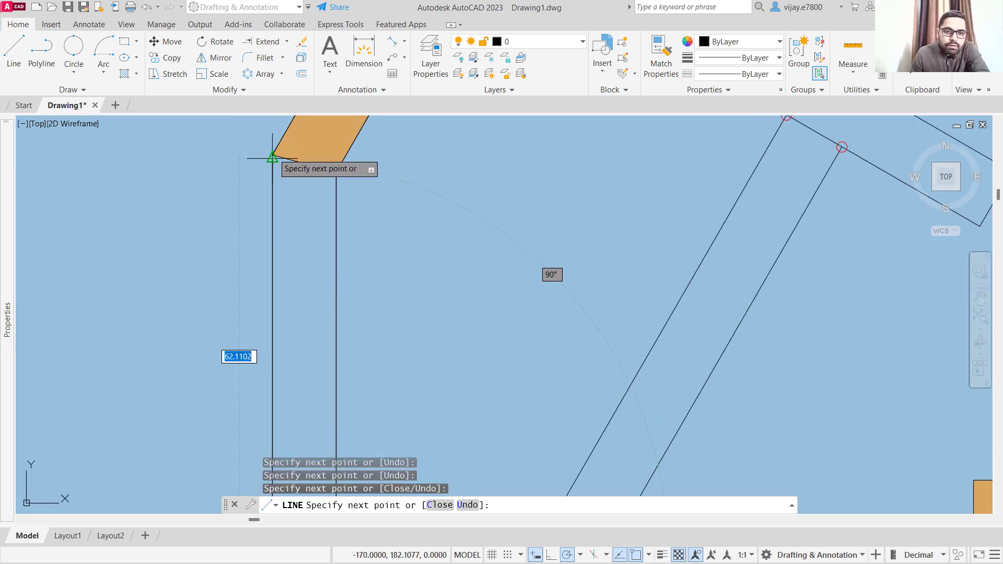
scroll(269, 157, up, 5)
scroll(269, 150, down, 2)
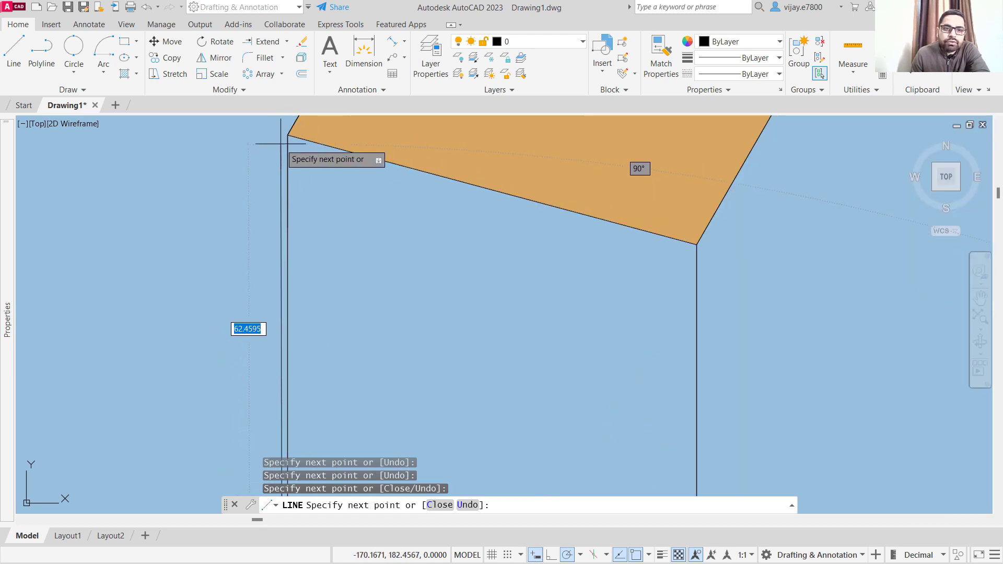
scroll(282, 144, up, 3)
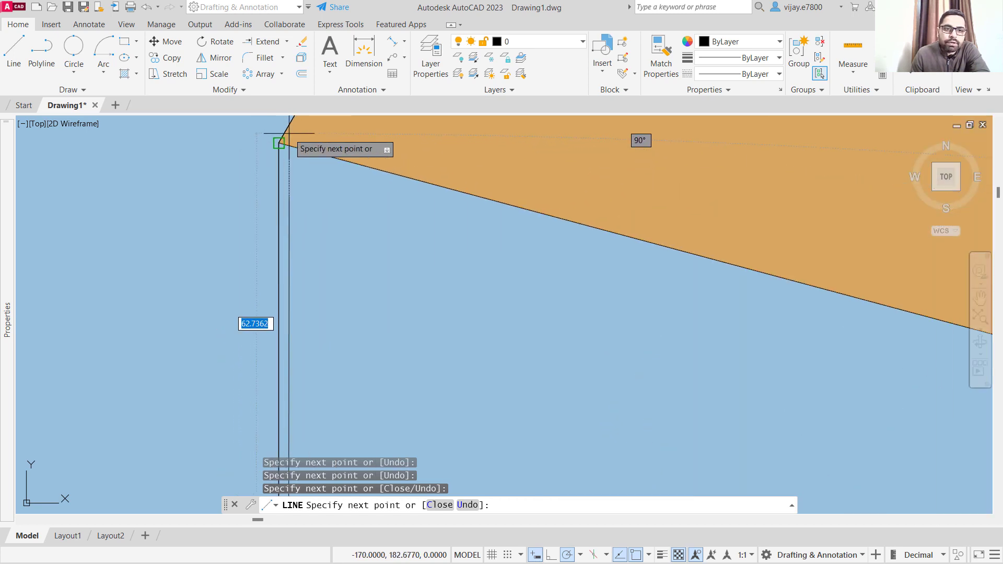
click(261, 159)
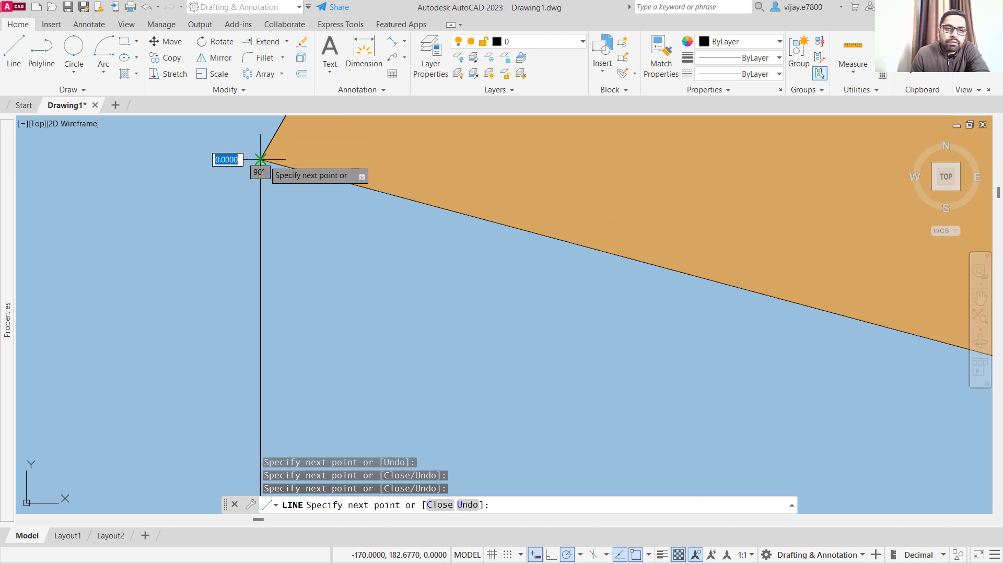
middle_drag(488, 203, 876, 280)
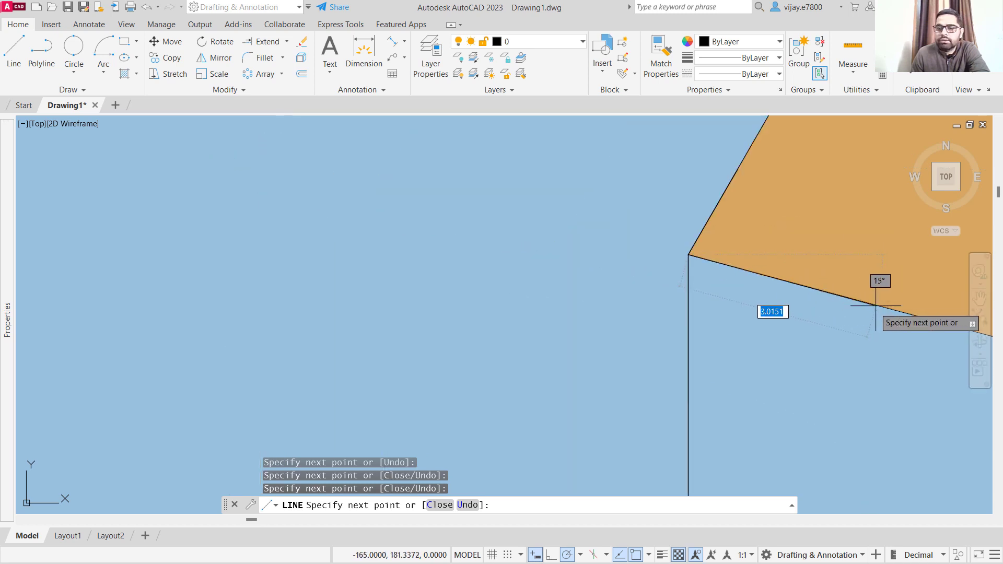
middle_drag(864, 331, 459, 280)
click(914, 385)
right_click(768, 389)
click(783, 399)
scroll(305, 212, down, 2)
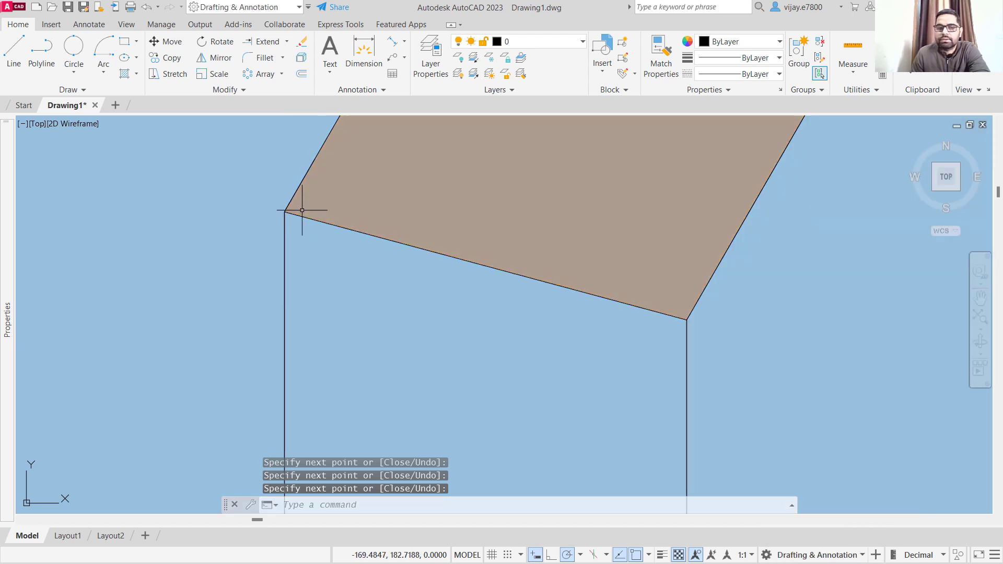
Retry the orange solid fill on the retraced front post, inspect the gaps marked where it meets the bonnet, and end the hatch.
click(125, 74)
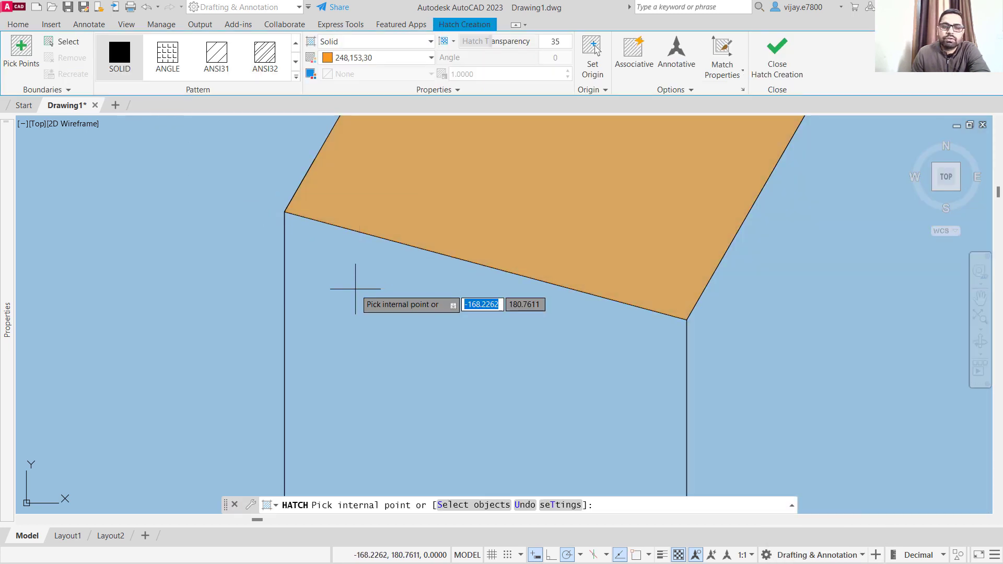
click(355, 289)
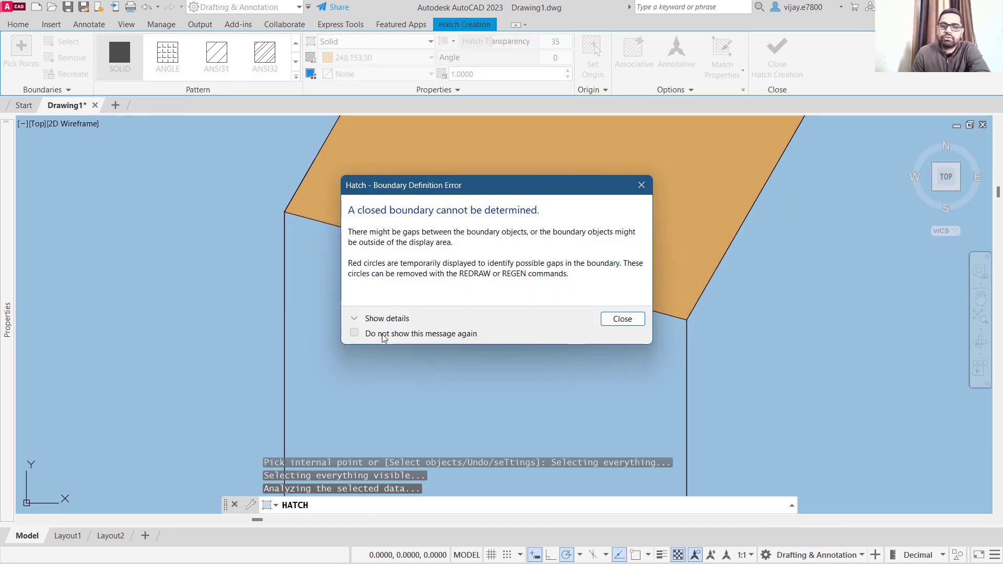
click(607, 322)
scroll(557, 337, down, 4)
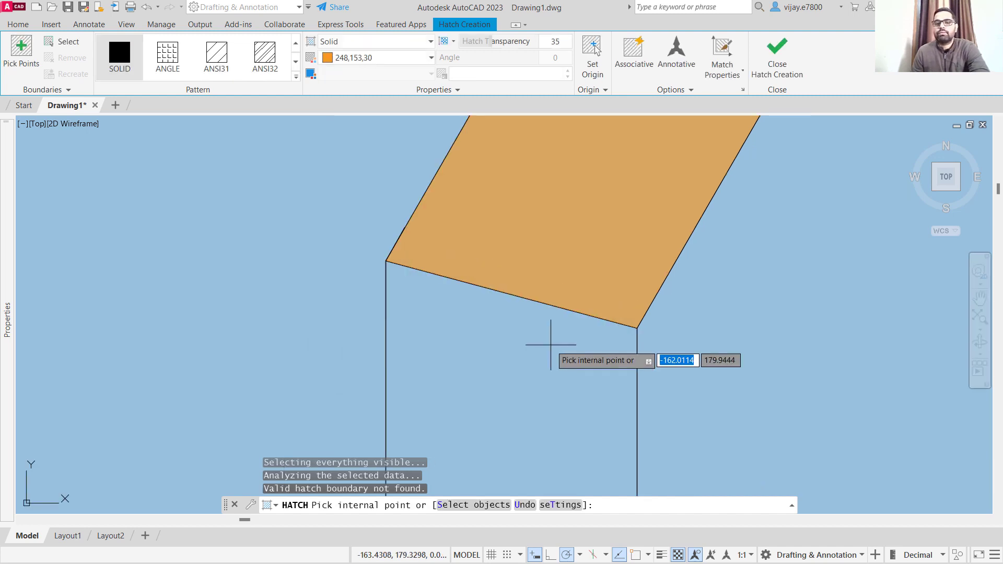
middle_drag(525, 389, 407, 223)
scroll(324, 213, down, 5)
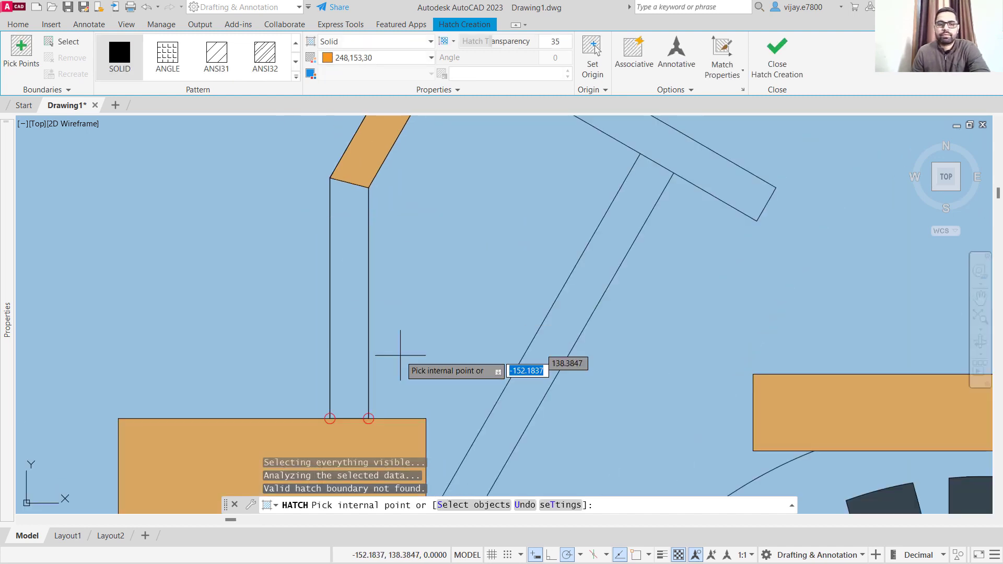
scroll(358, 402, up, 3)
scroll(358, 425, up, 3)
scroll(285, 273, up, 2)
scroll(242, 229, down, 2)
mouse_move(241, 229)
middle_down()
mouse_move(303, 254)
mouse_move(374, 358)
middle_up()
scroll(350, 309, down, 3)
scroll(361, 309, down, 5)
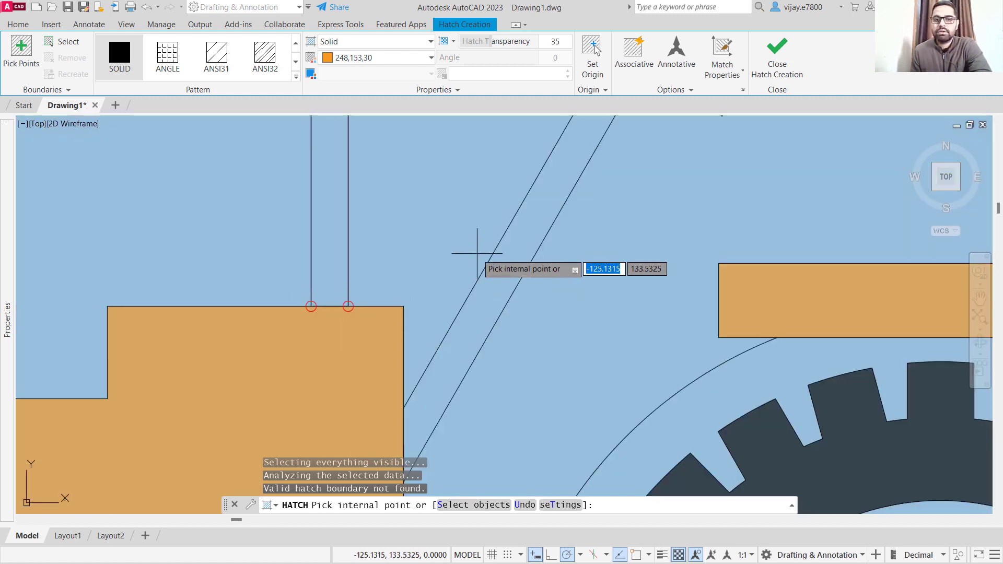
click(777, 57)
Fill the steering column and steering wheel with a solid hatch in blue 69,84,165 and end the hatch.
scroll(534, 318, down, 2)
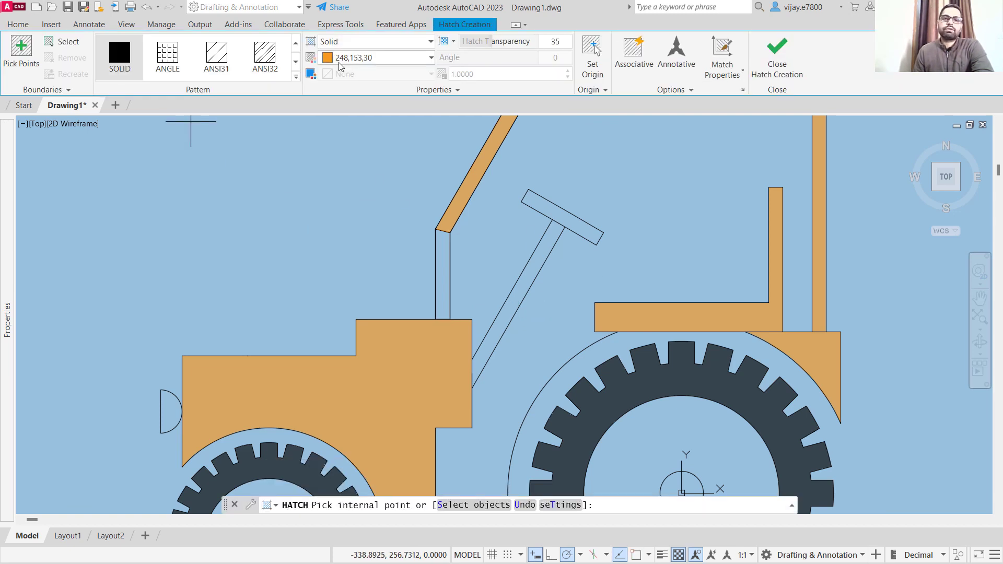
click(379, 44)
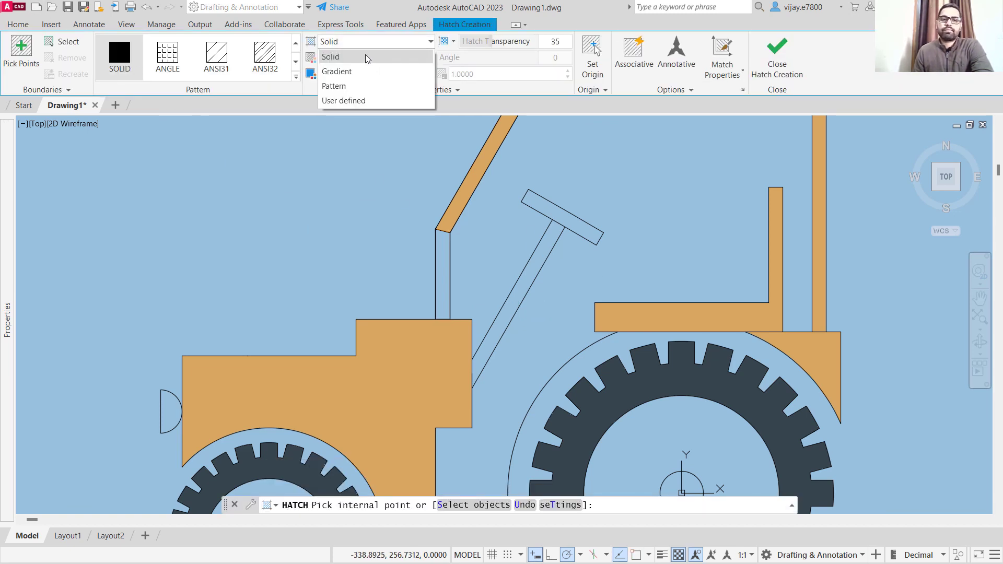
click(365, 56)
click(372, 58)
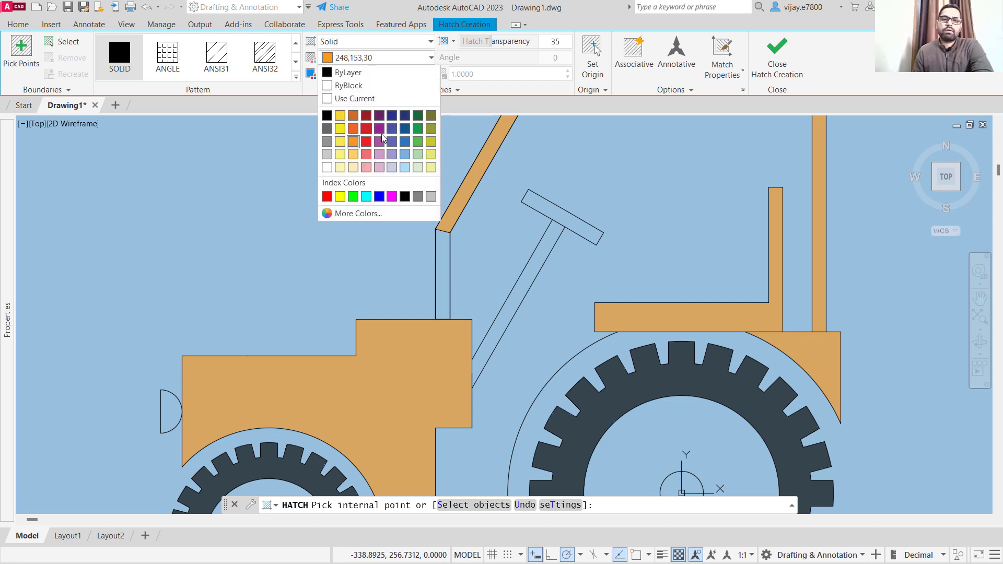
click(391, 129)
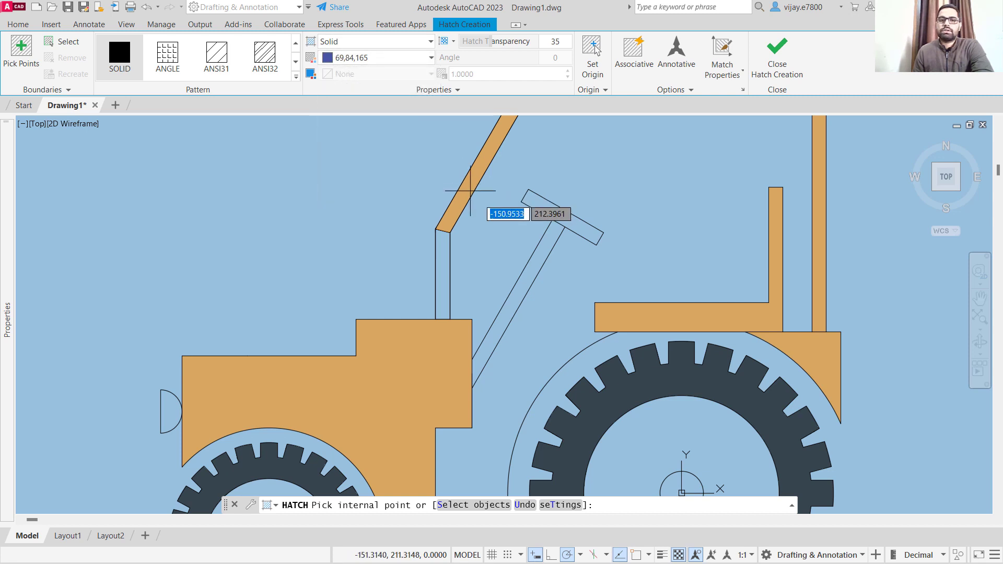
click(537, 256)
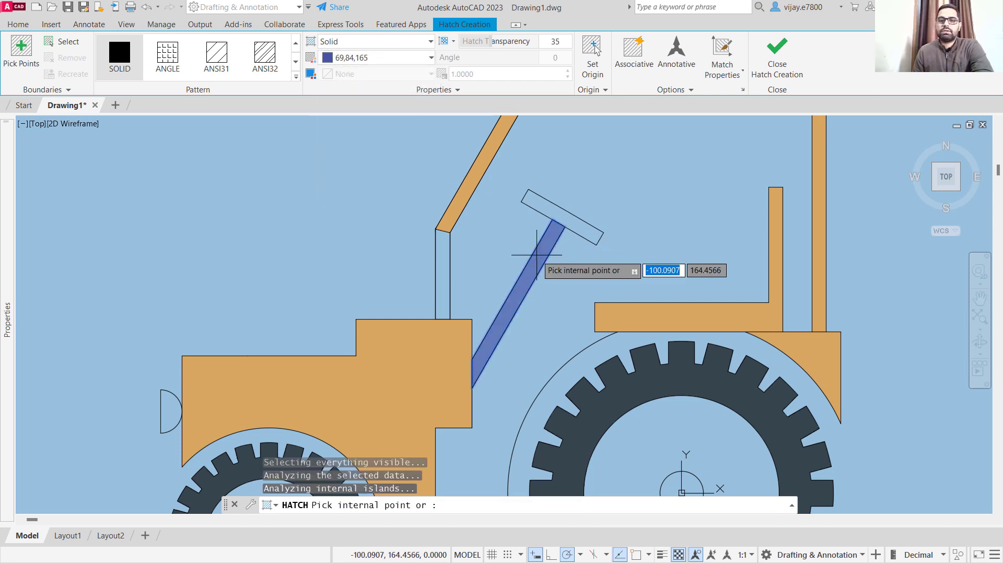
click(571, 220)
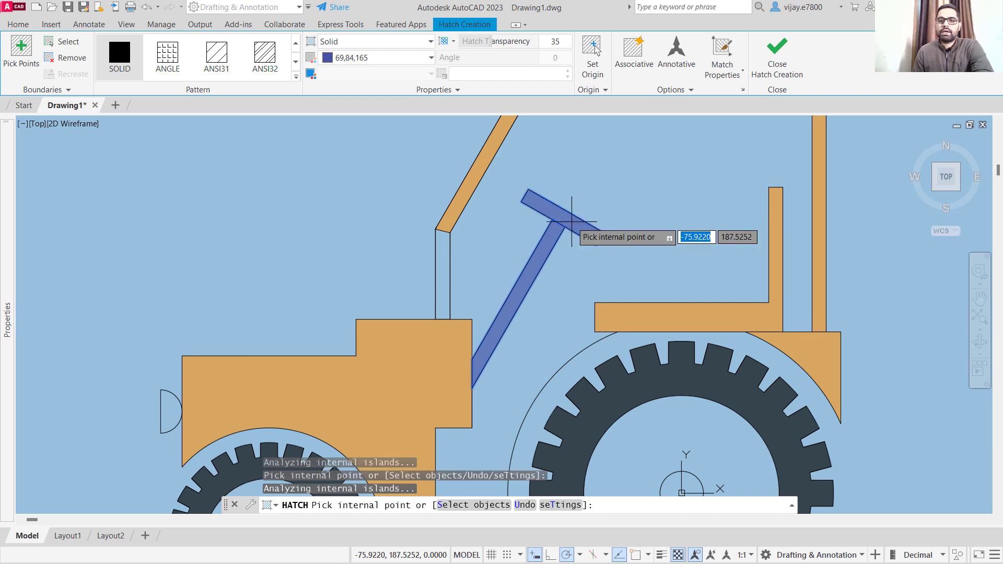
click(775, 63)
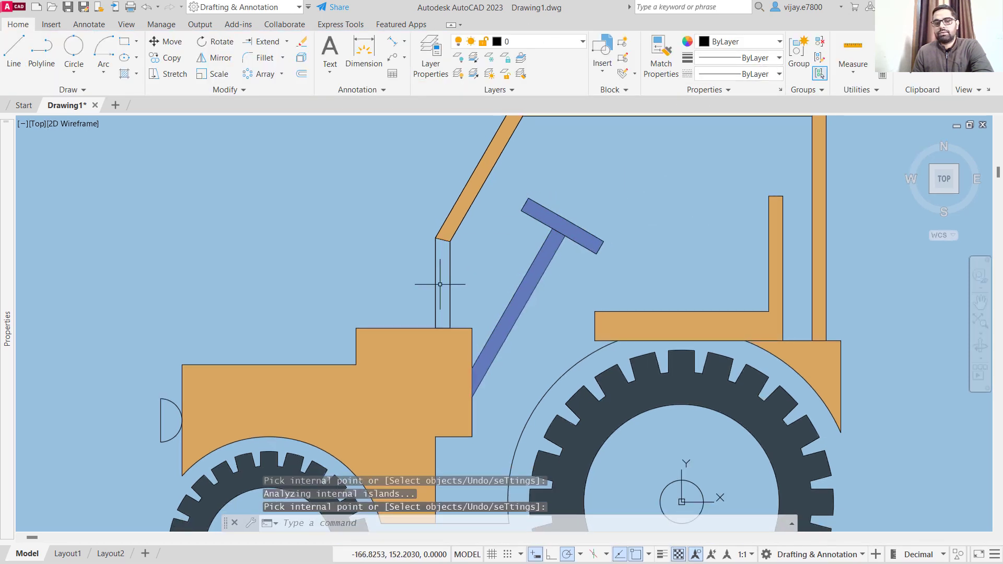
Fill the cab's vertical front post with a solid hatch in orange 248,153,30 and end the hatch.
scroll(519, 316, down, 3)
scroll(459, 298, up, 3)
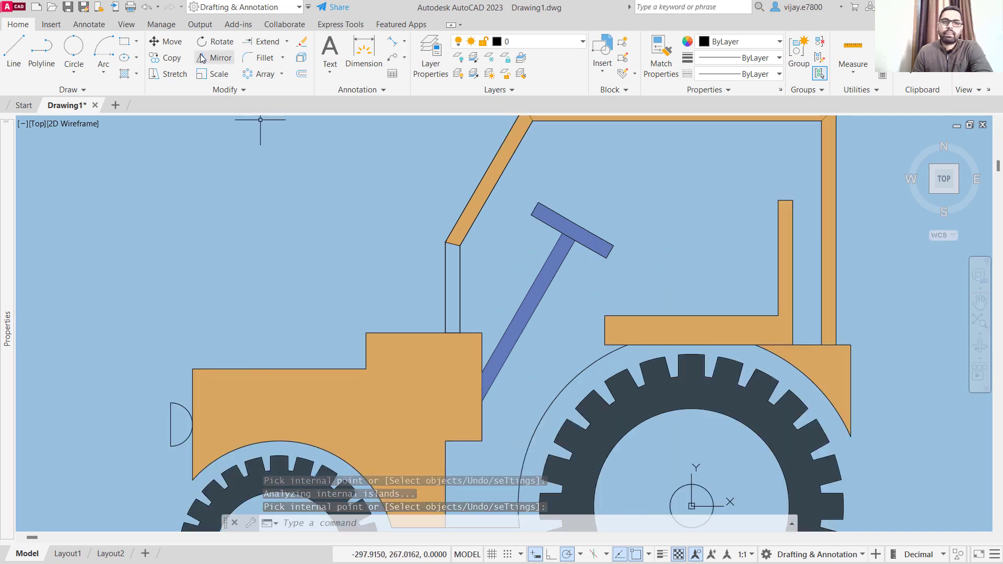
click(127, 75)
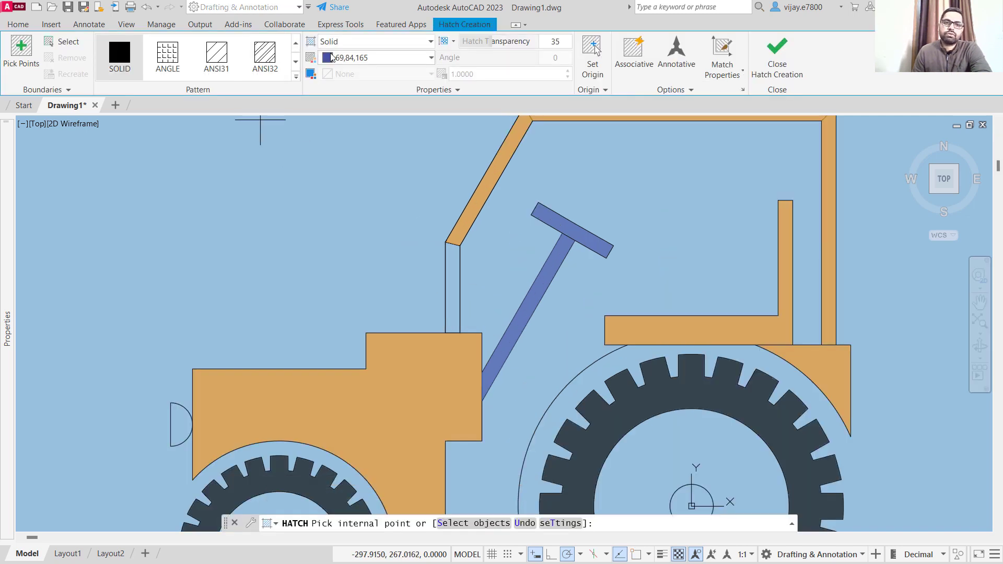
click(343, 47)
click(339, 53)
click(376, 57)
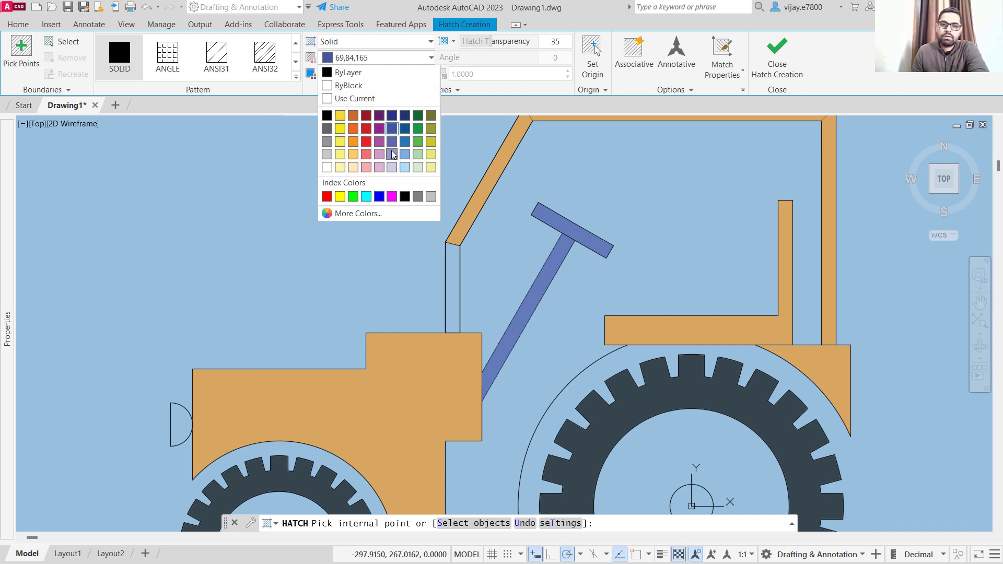
click(353, 155)
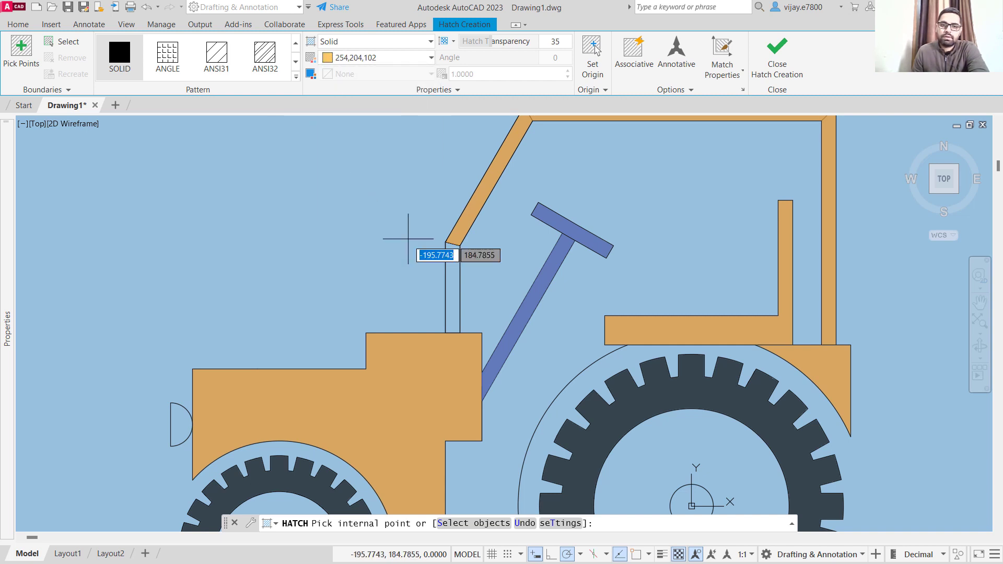
click(454, 276)
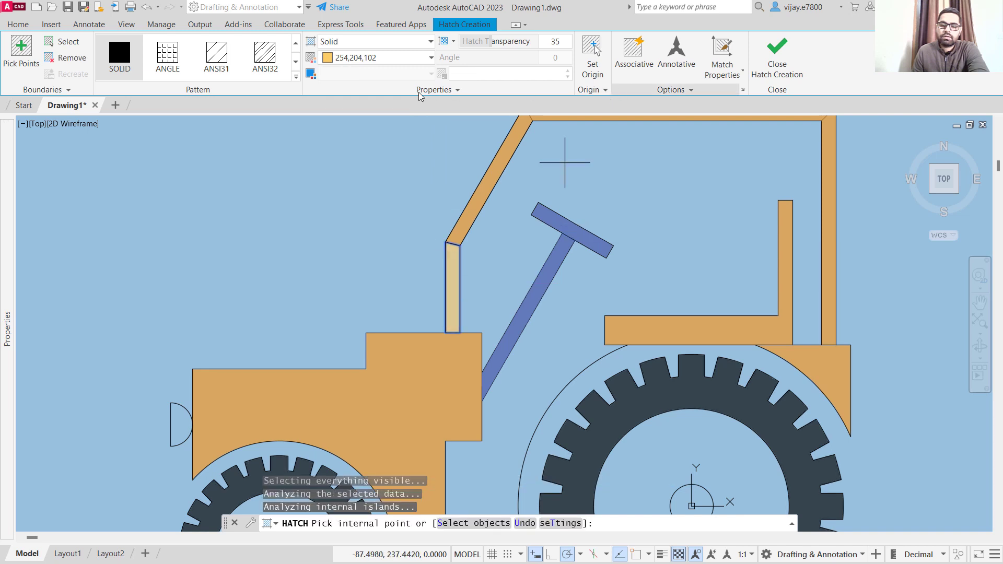
click(369, 58)
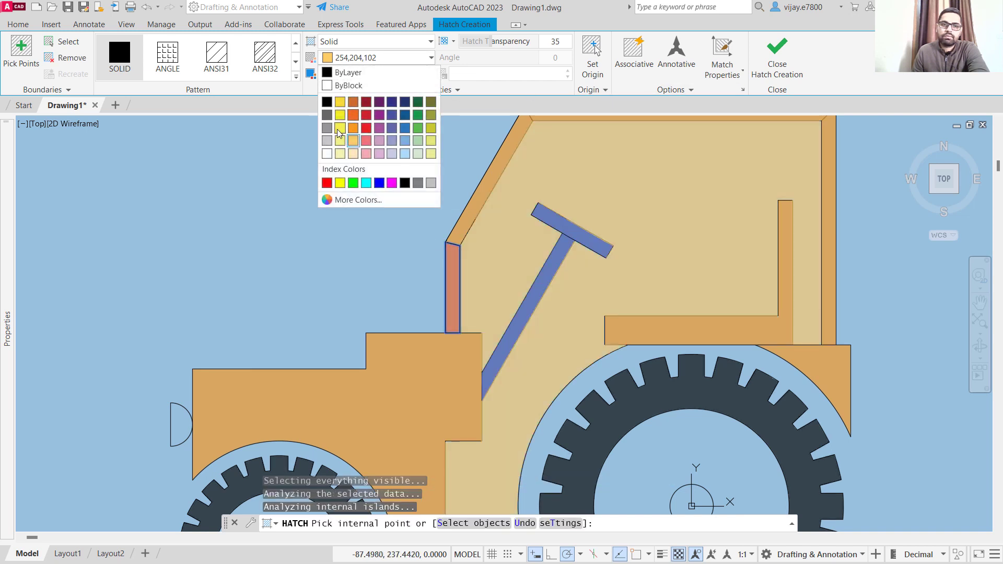
click(353, 128)
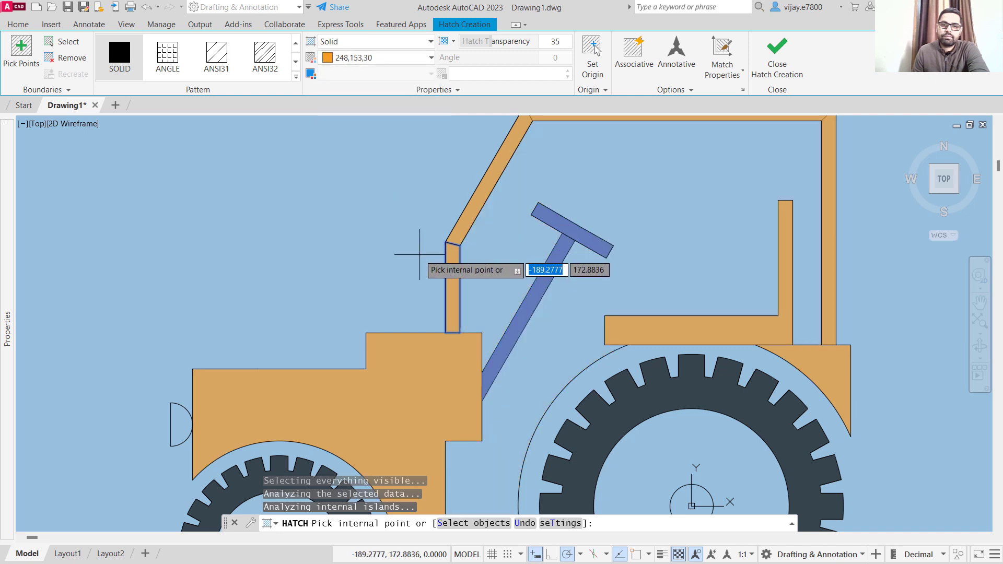
click(788, 80)
Try a solid fill on the open cab interior in green 88,186,72 and in cream 254,234,185, and undo it.
scroll(543, 215, down, 4)
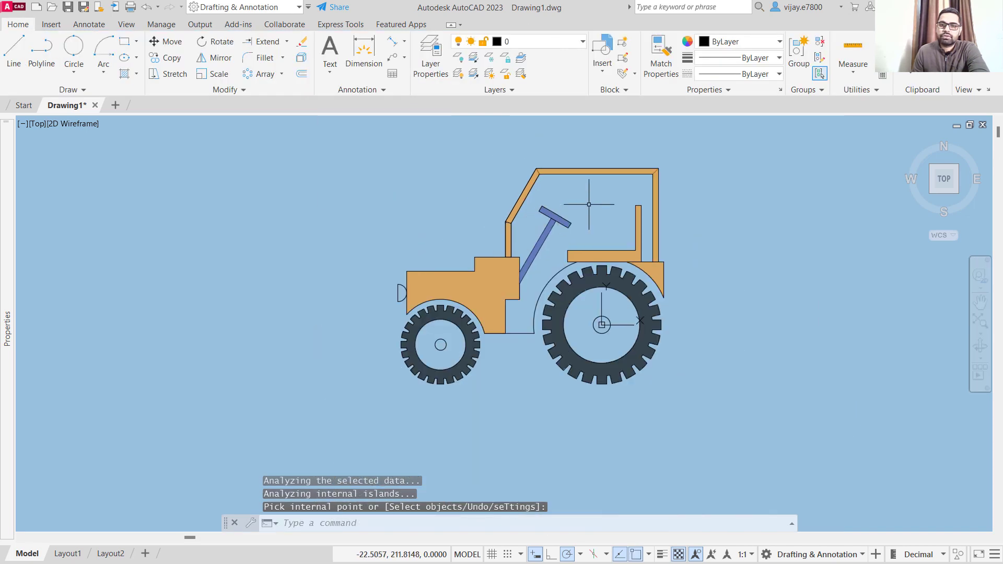
scroll(512, 173, up, 2)
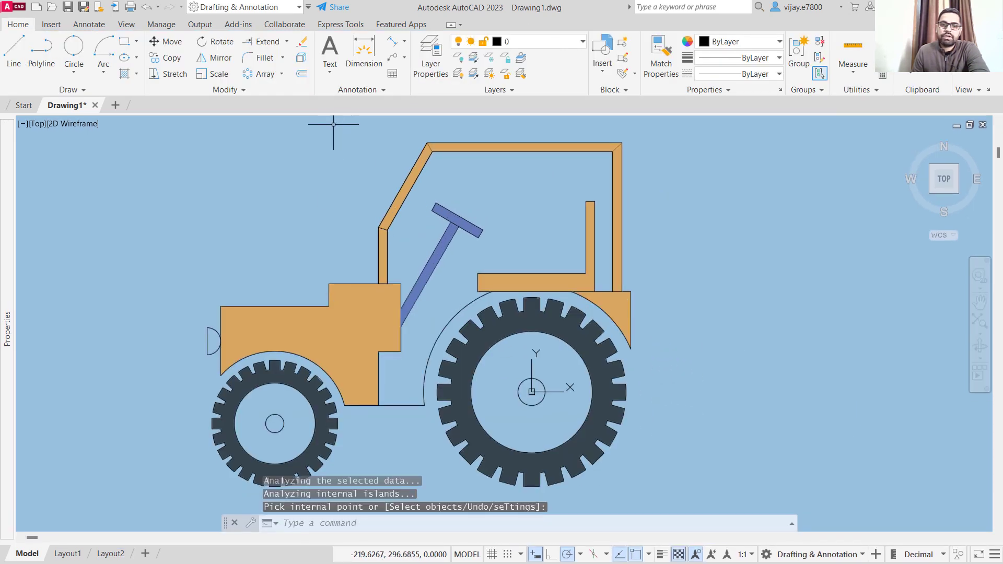
click(125, 75)
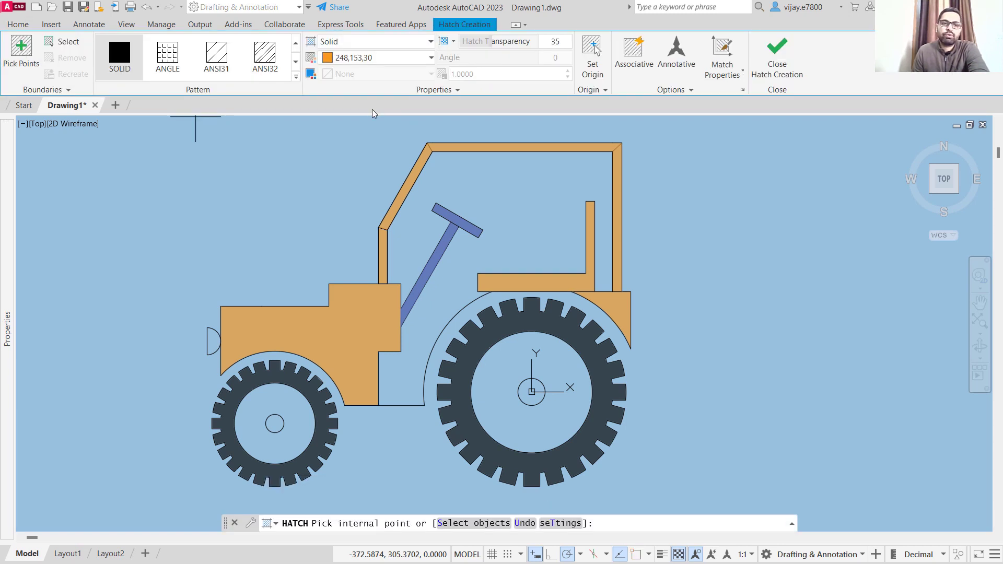
click(352, 58)
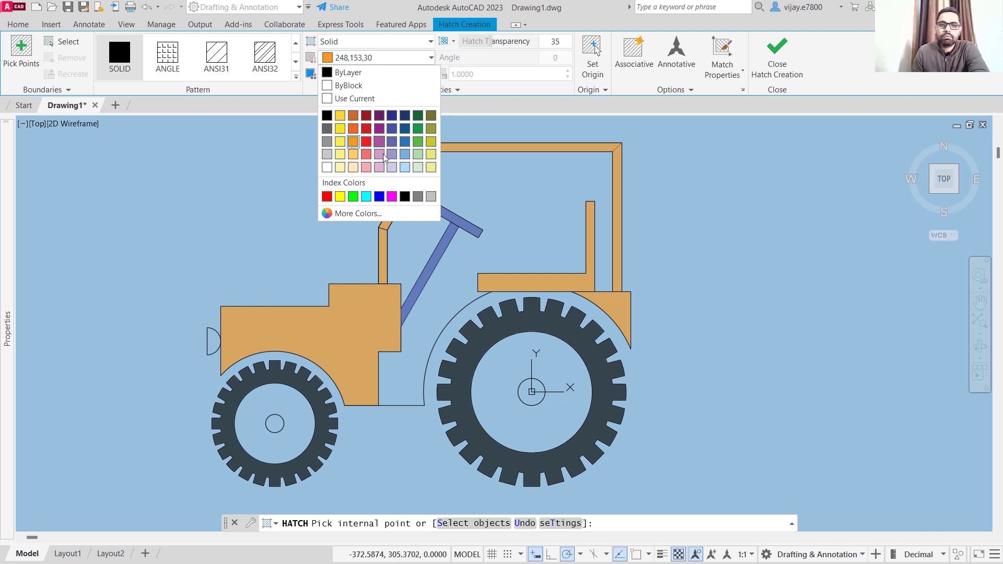
click(418, 143)
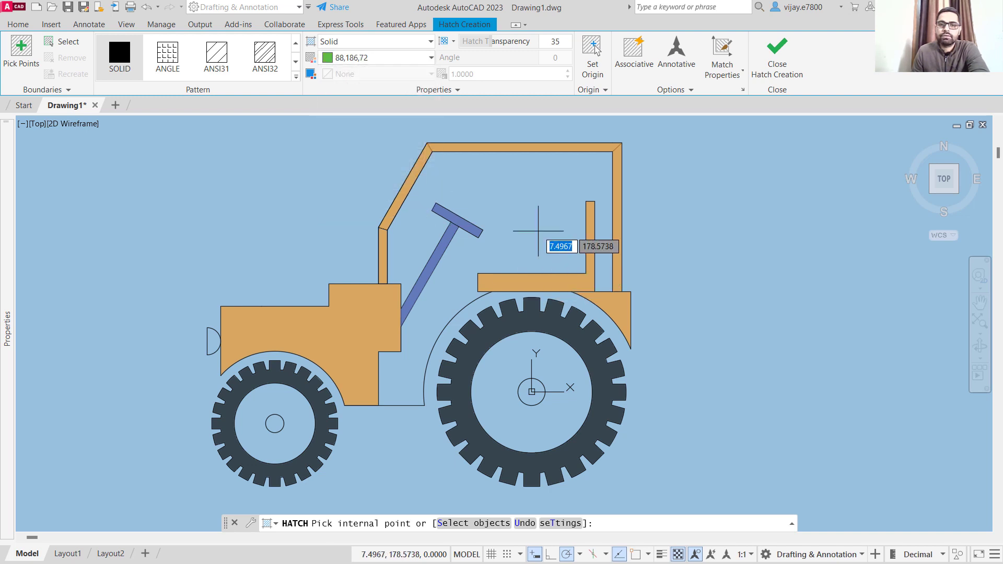
click(594, 157)
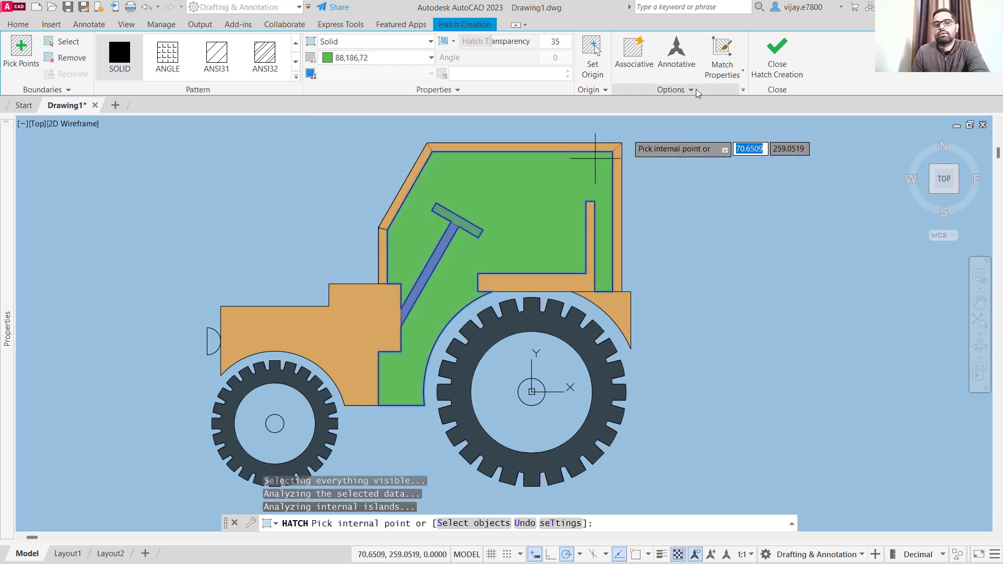
click(378, 58)
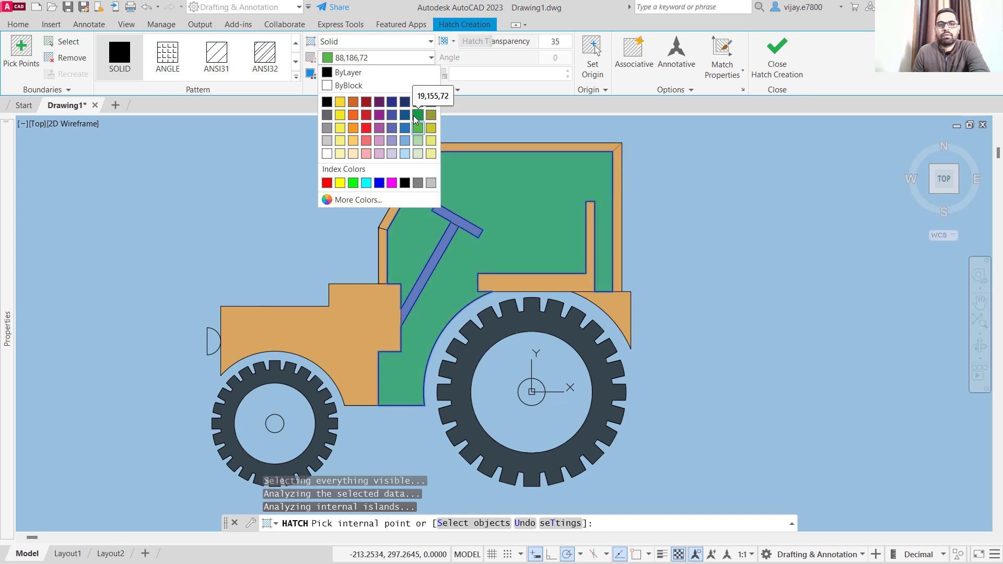
click(354, 154)
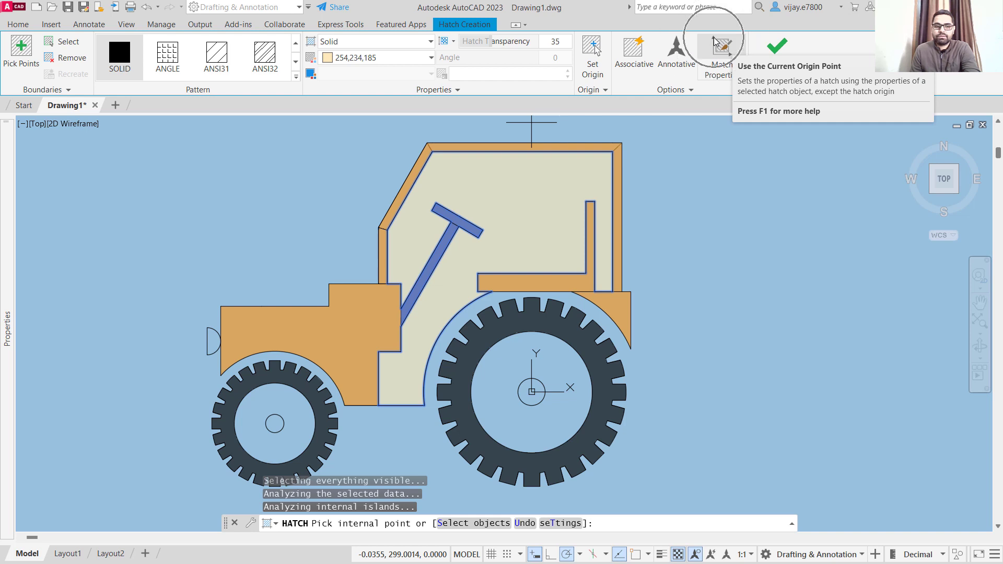
key(ctrl+z)
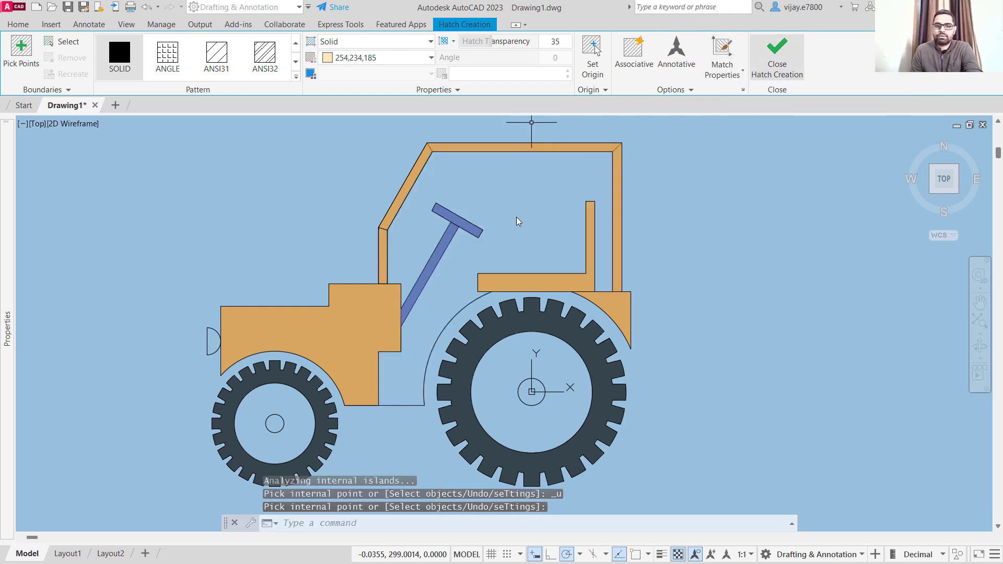
key(Return)
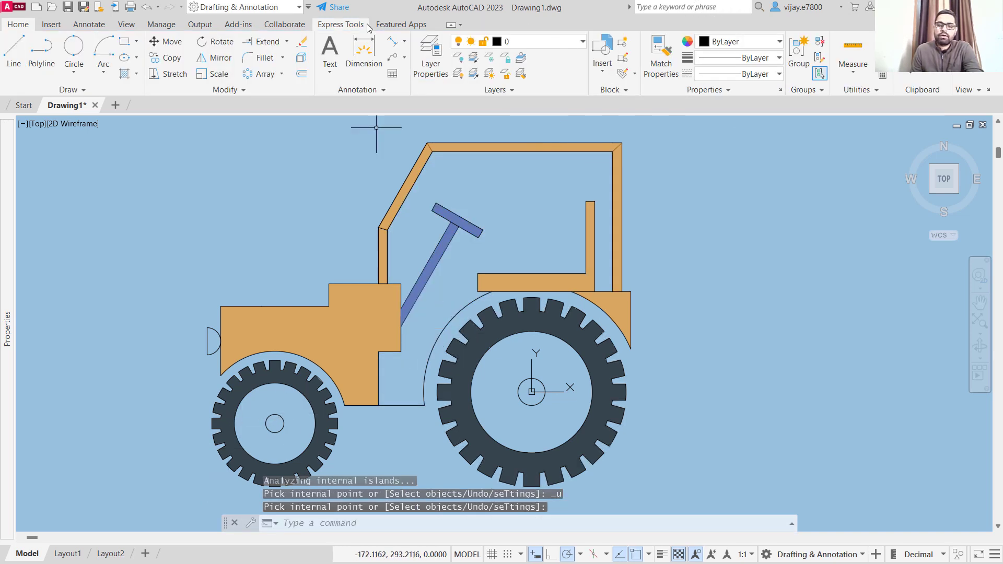
Fill the half-round headlight at the bonnet's front with a solid hatch in black 0,0,0 and end the hatch.
click(128, 77)
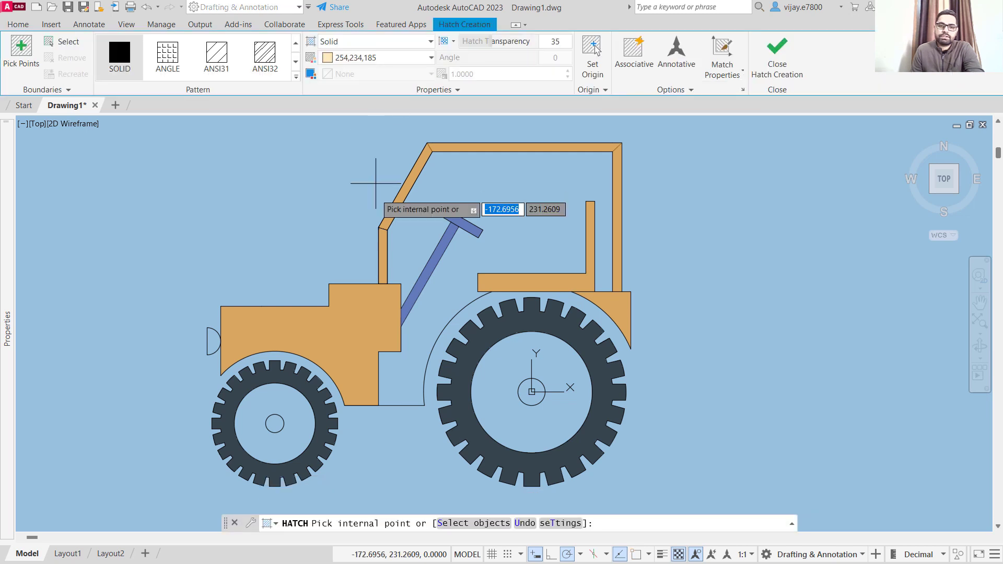
click(336, 56)
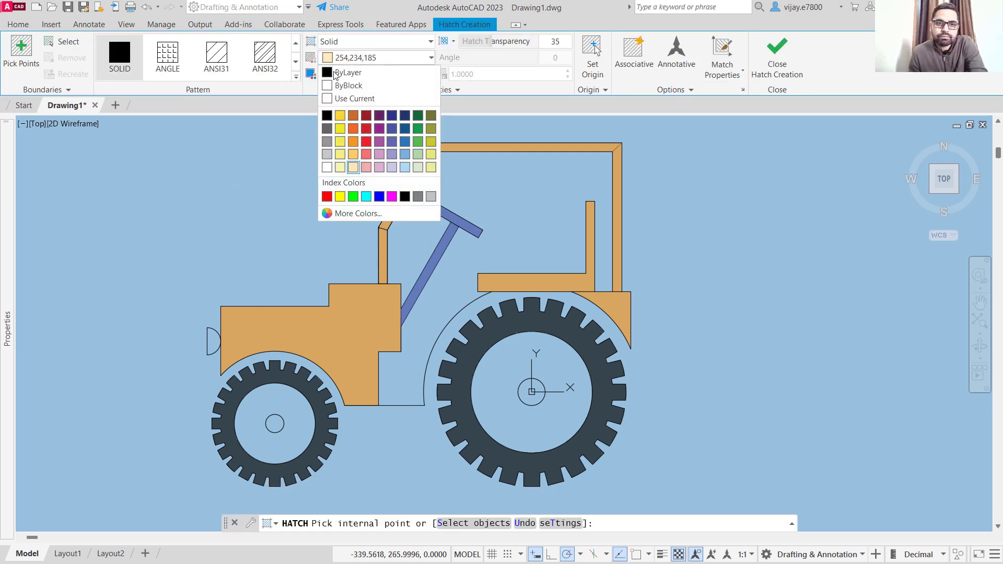
click(328, 116)
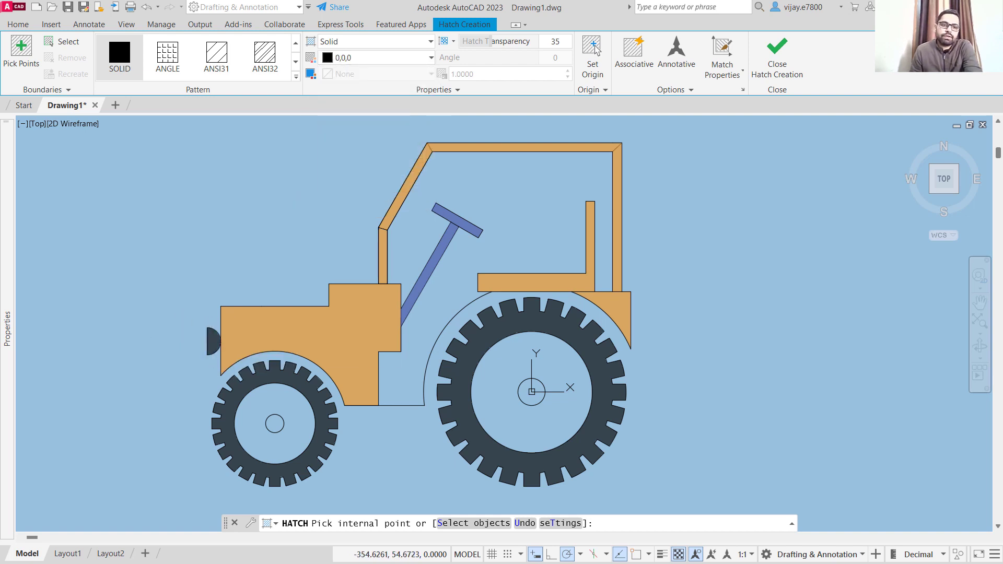
click(211, 343)
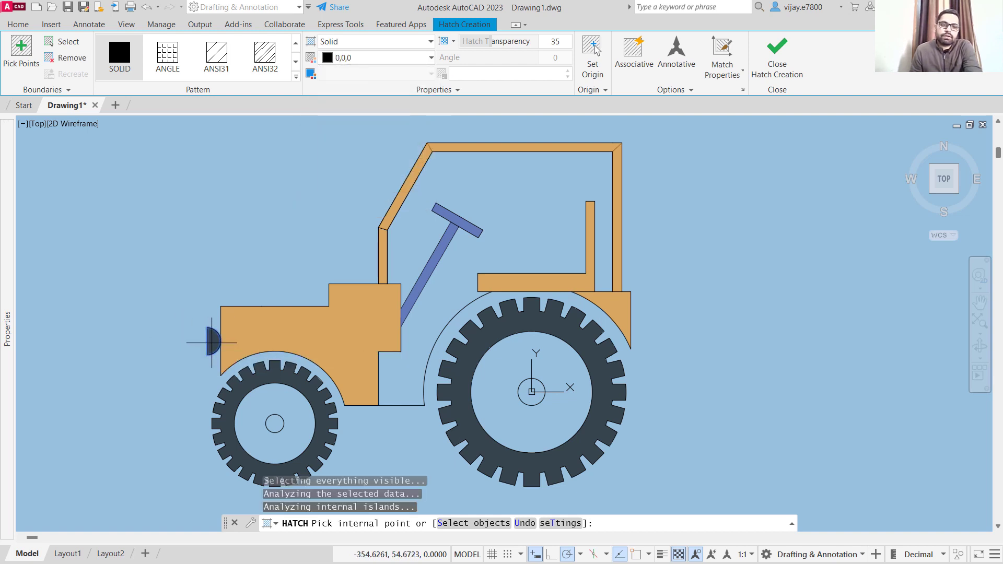
click(777, 57)
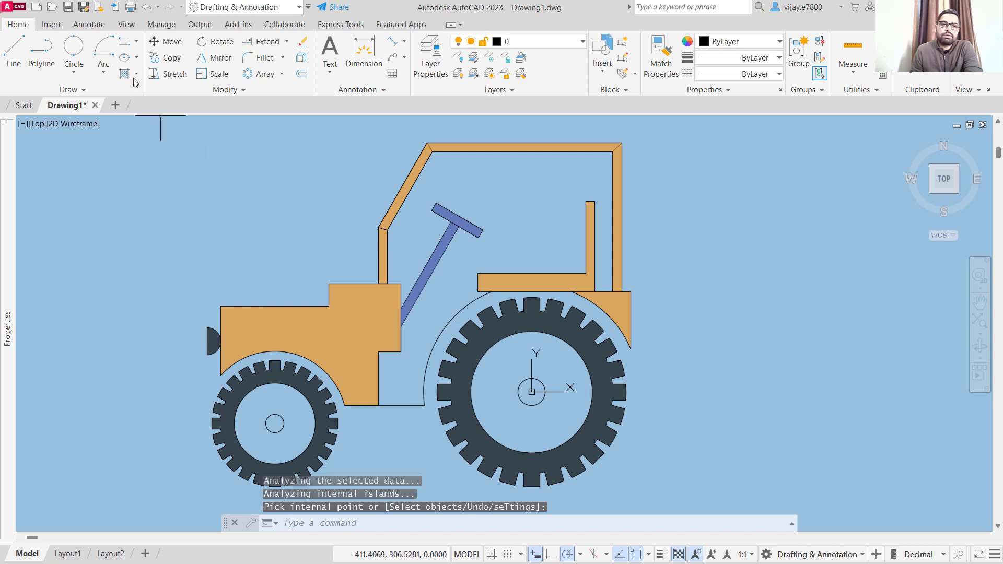
Fill the front and rear wheel discs around their hubs with a GR_LINEAR gradient hatch from white 255,255,255 to grey colour 8.
click(124, 77)
click(331, 44)
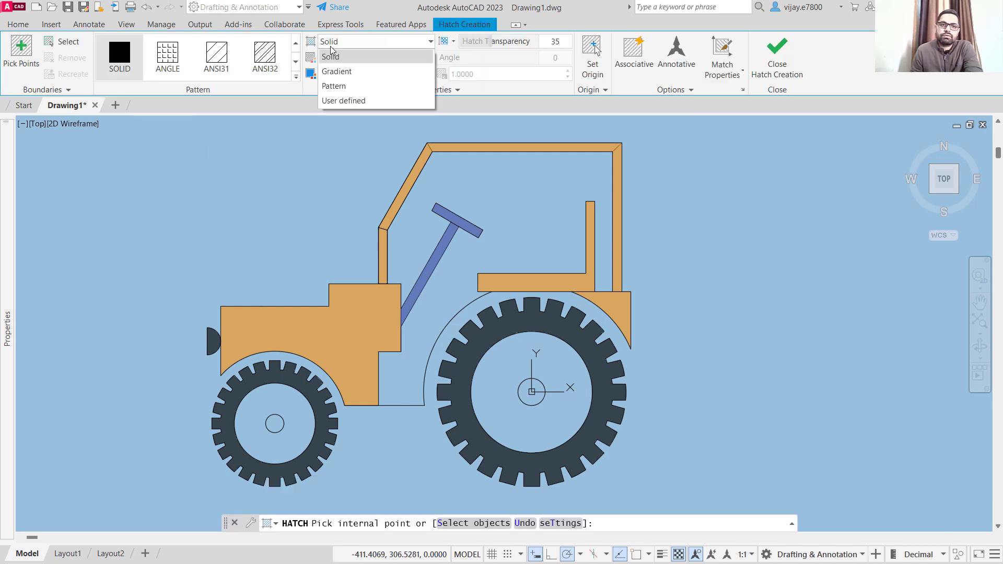
click(331, 73)
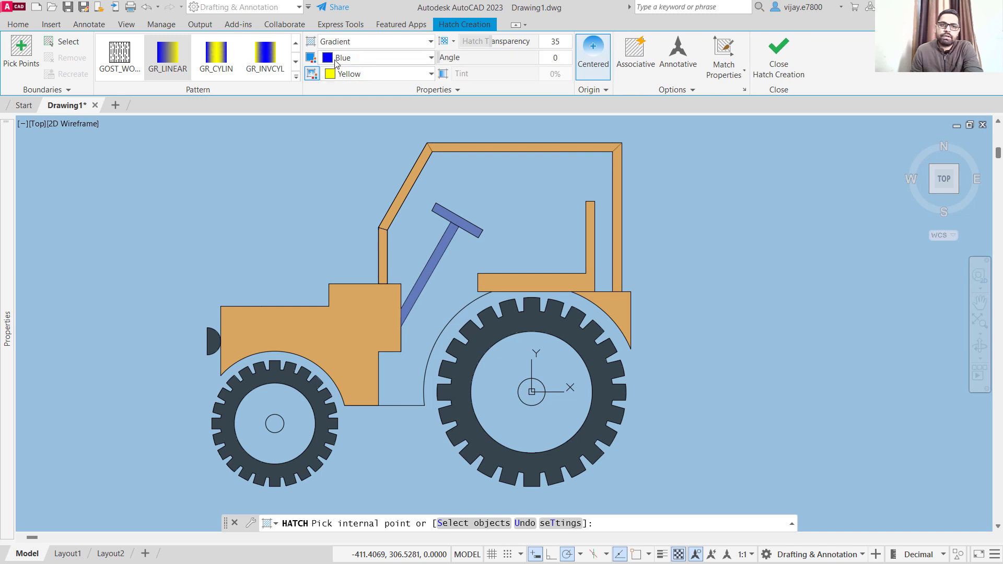
click(336, 59)
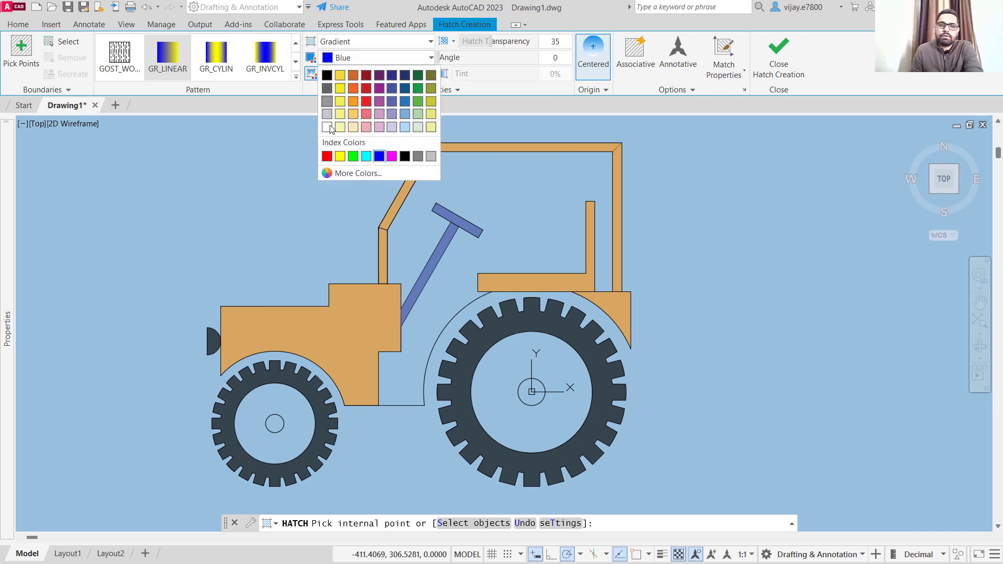
click(328, 127)
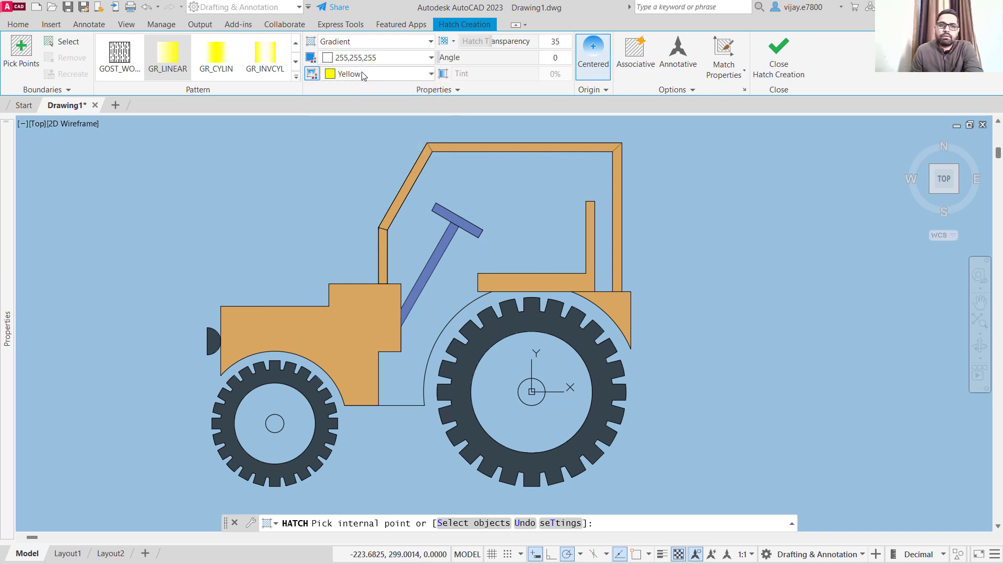
click(364, 76)
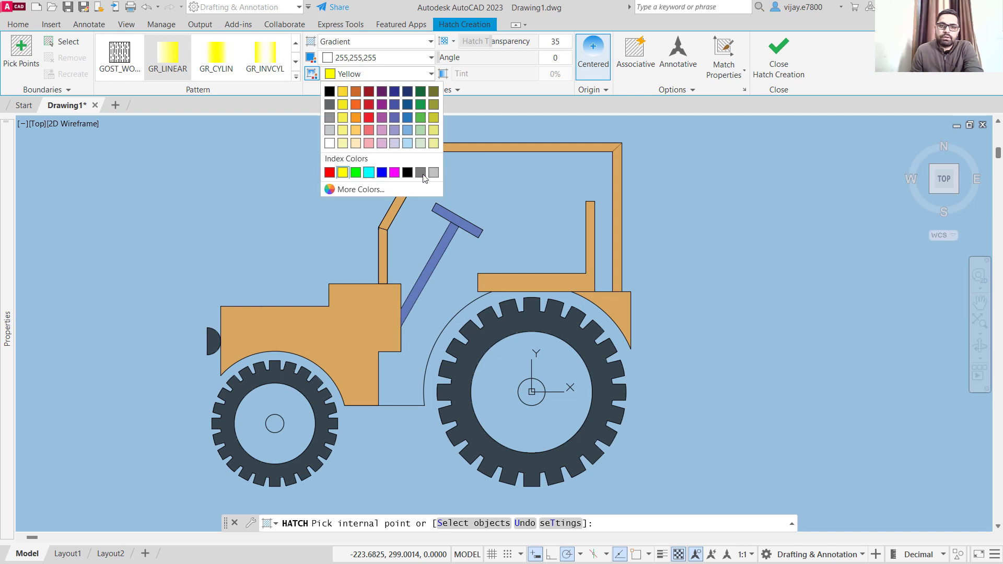
click(421, 174)
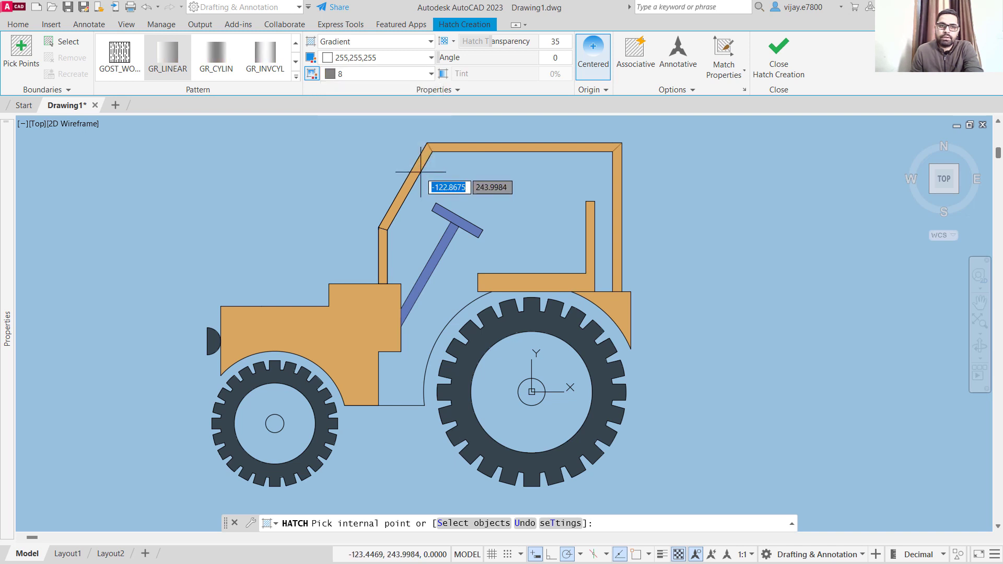
click(241, 423)
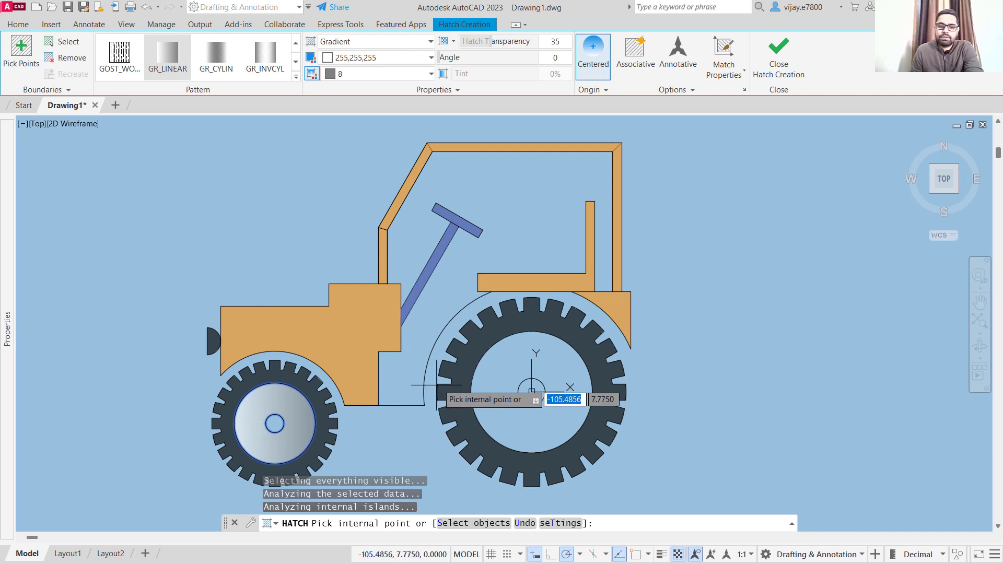
click(511, 375)
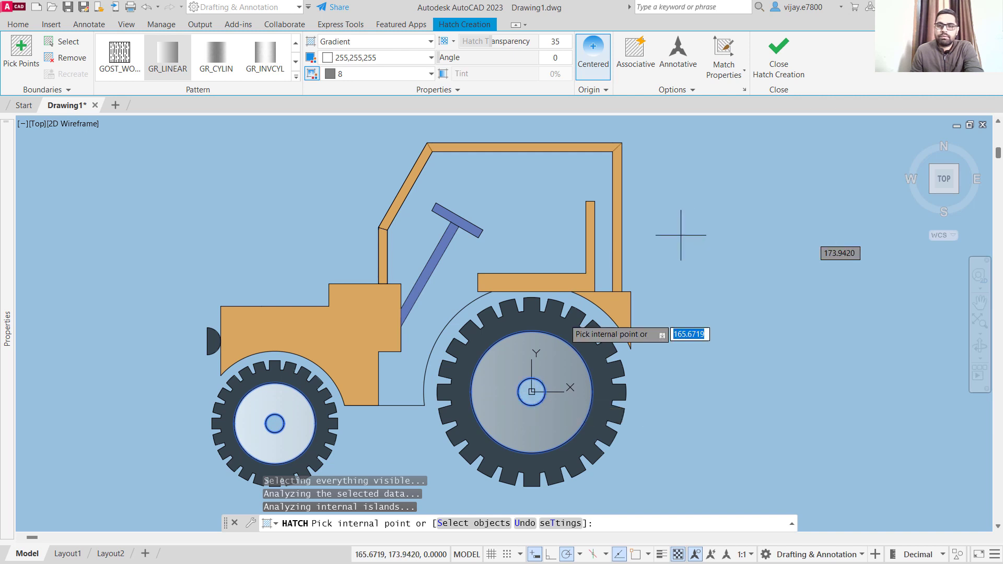
click(778, 51)
Turn on the hidden layer that holds the tractor's dimensions.
scroll(642, 213, down, 2)
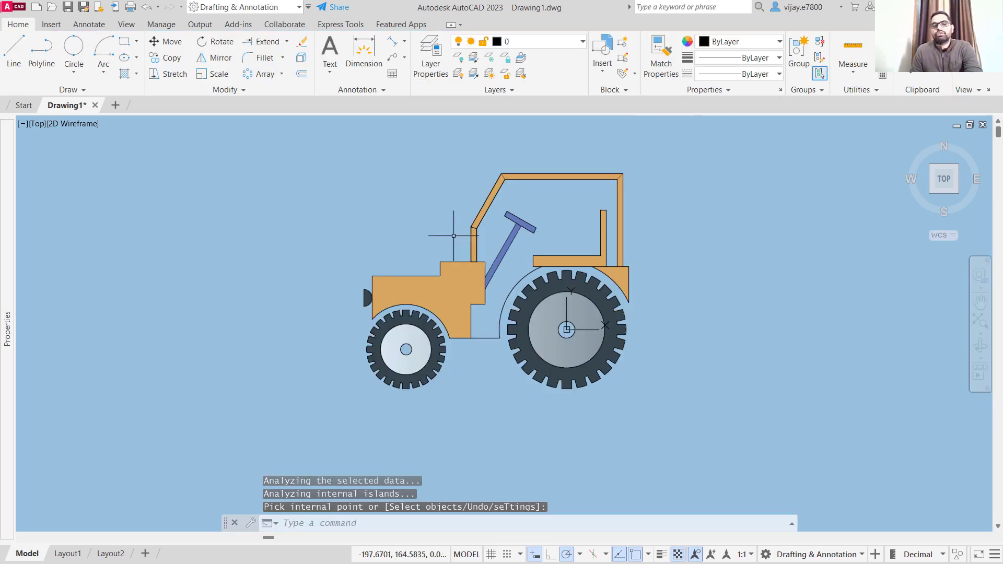
middle_drag(421, 220, 287, 282)
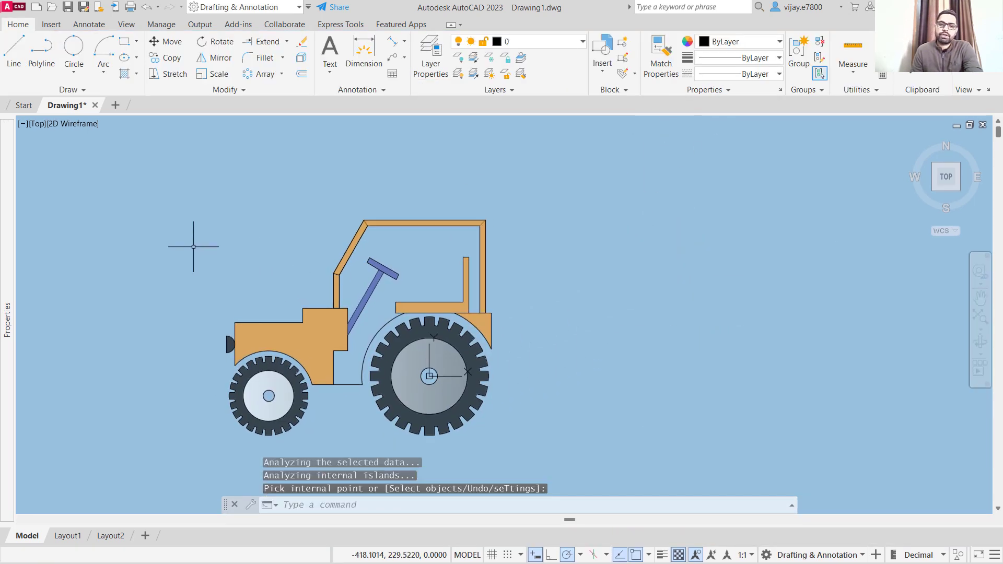
scroll(237, 257, up, 2)
scroll(399, 168, down, 4)
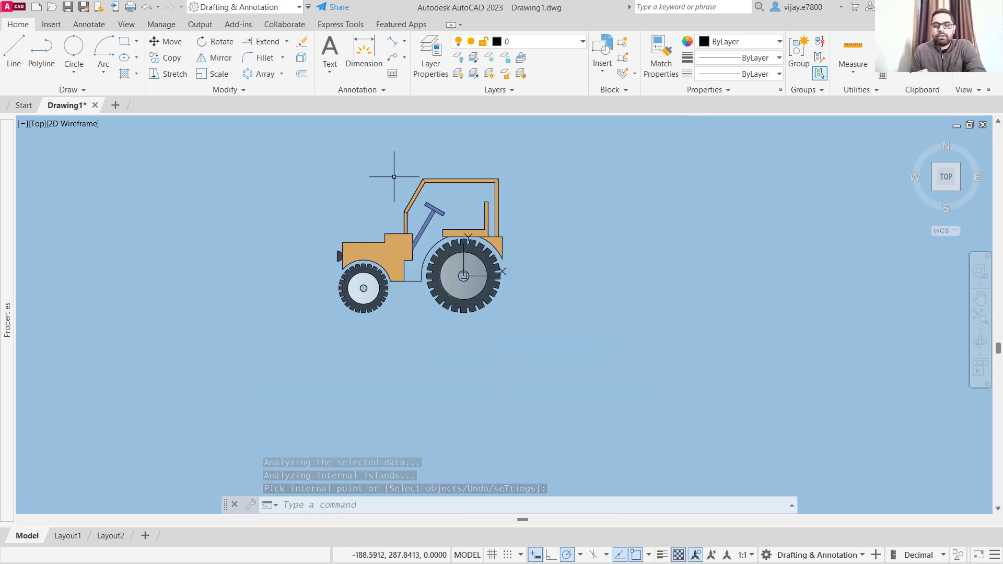
scroll(373, 181, up, 2)
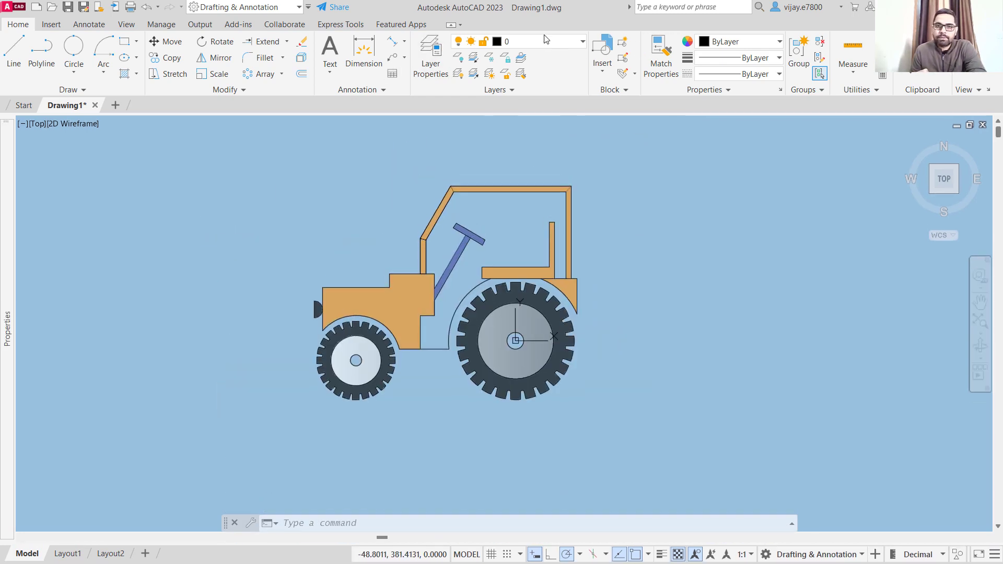
click(546, 43)
click(459, 88)
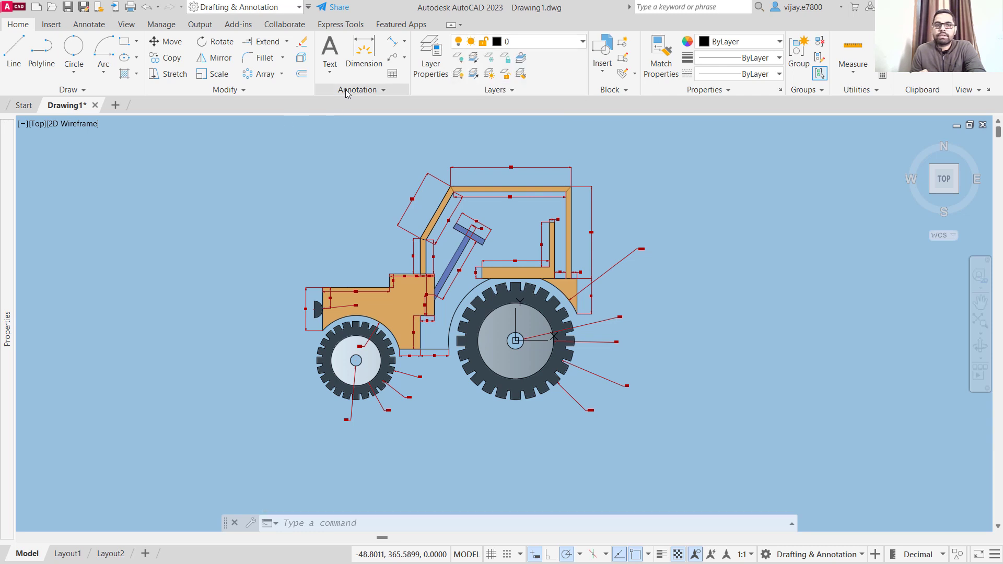
Select all the radius dimensions and all the linear and aligned dimensions on the tractor by selecting similar objects.
click(681, 443)
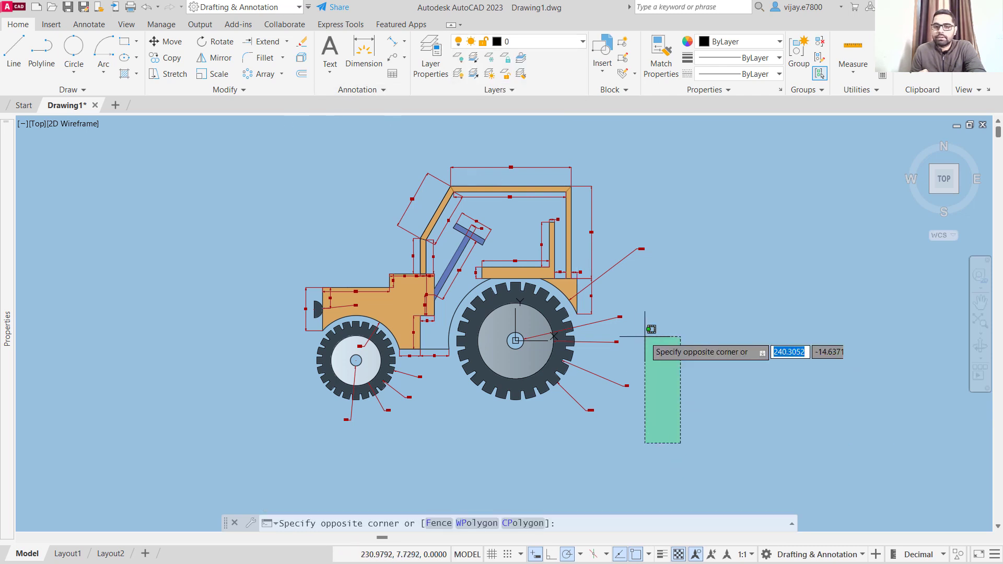
click(617, 291)
right_click(613, 337)
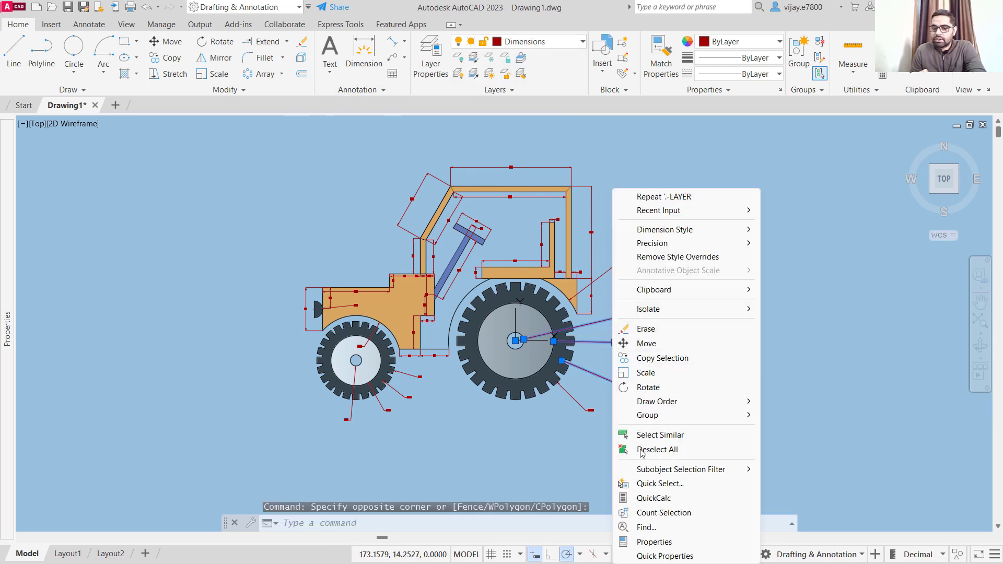
click(655, 437)
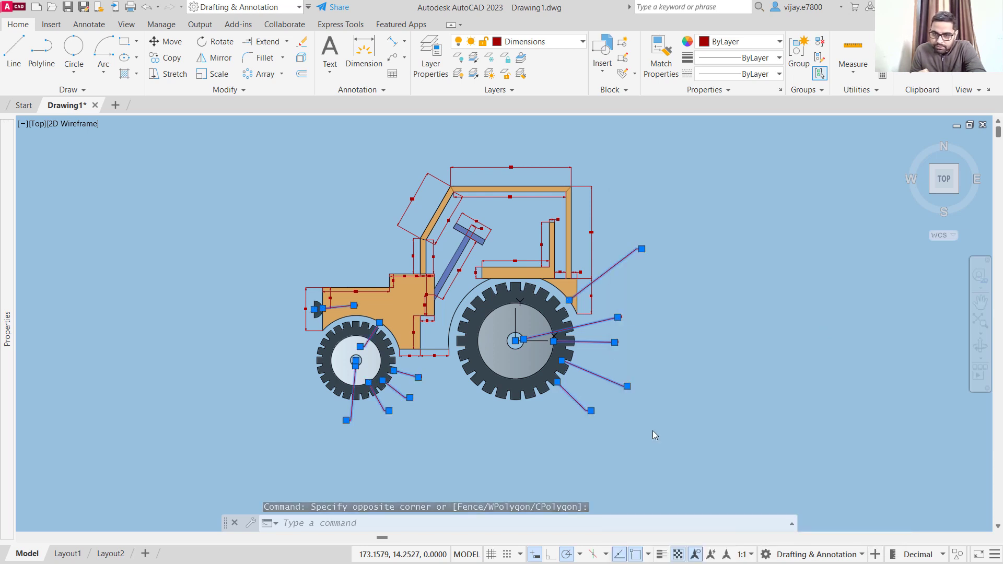
click(621, 228)
click(588, 195)
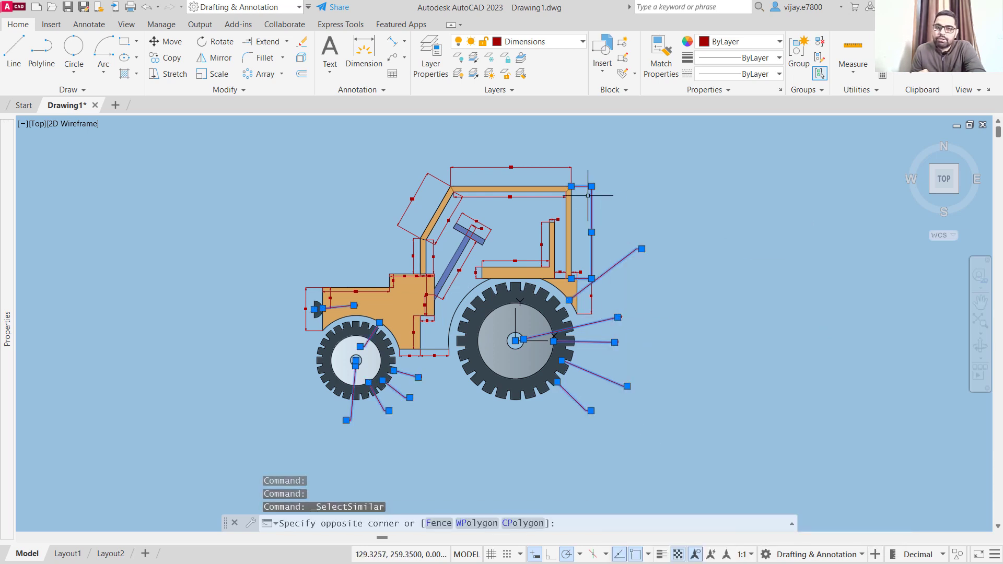
right_click(588, 195)
click(639, 436)
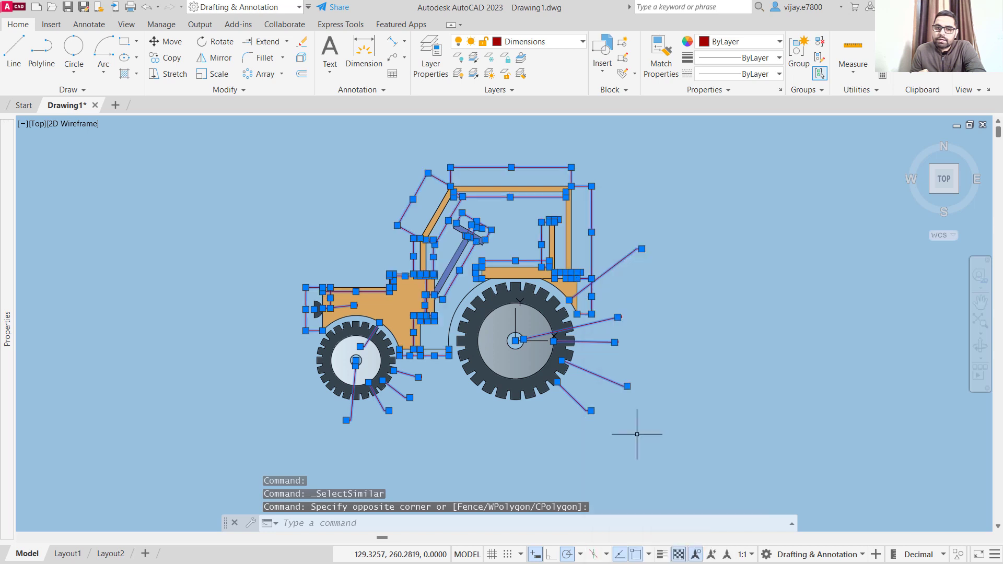
Modify the Standard dimension style, setting both the text height and the arrow size to 8.18.
click(359, 92)
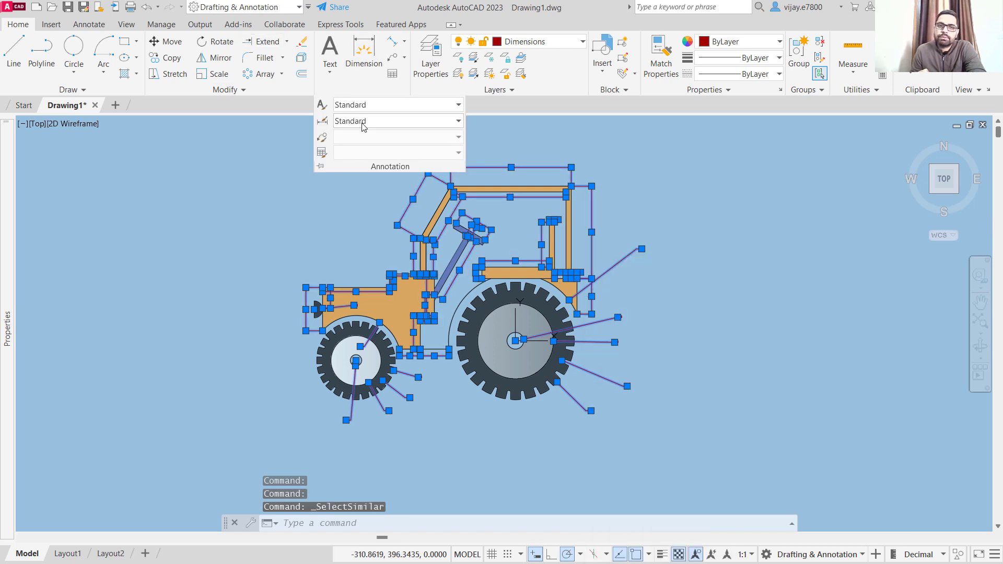
click(322, 121)
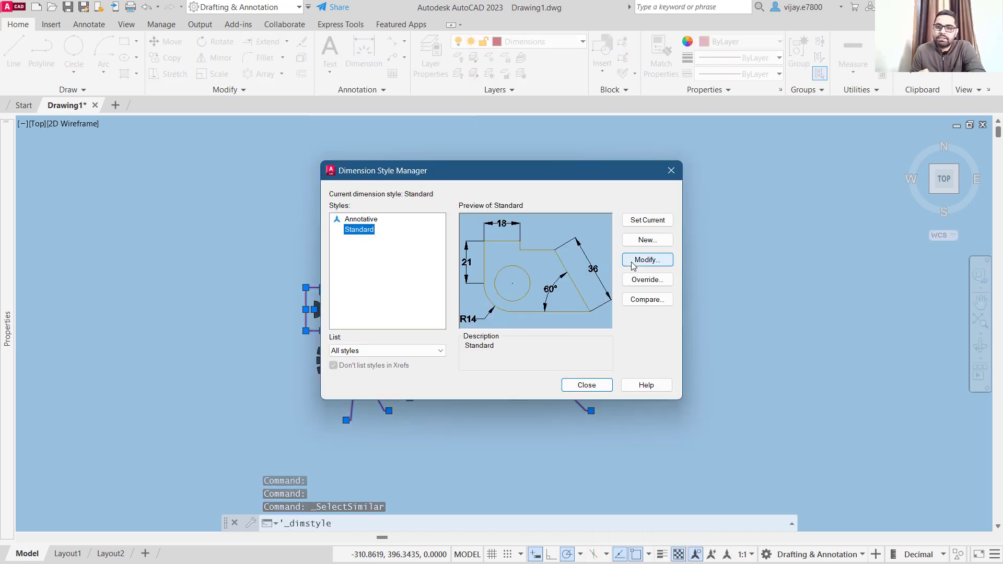
key(Return)
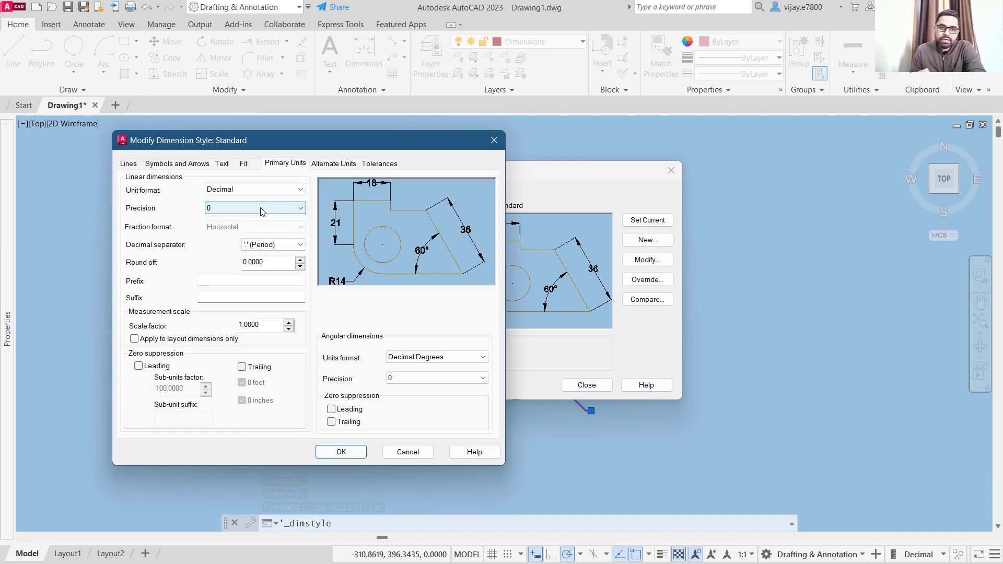
click(231, 167)
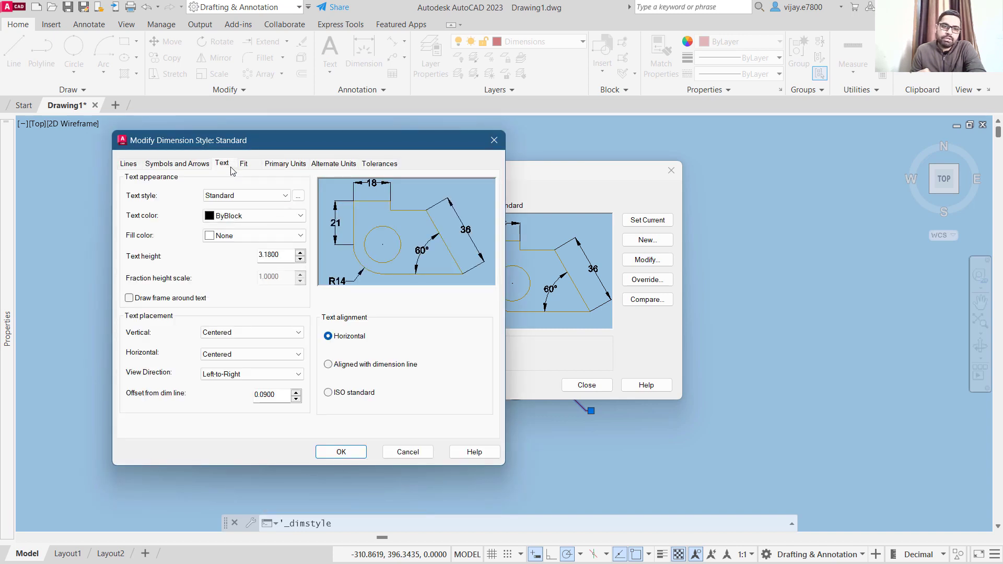
click(264, 254)
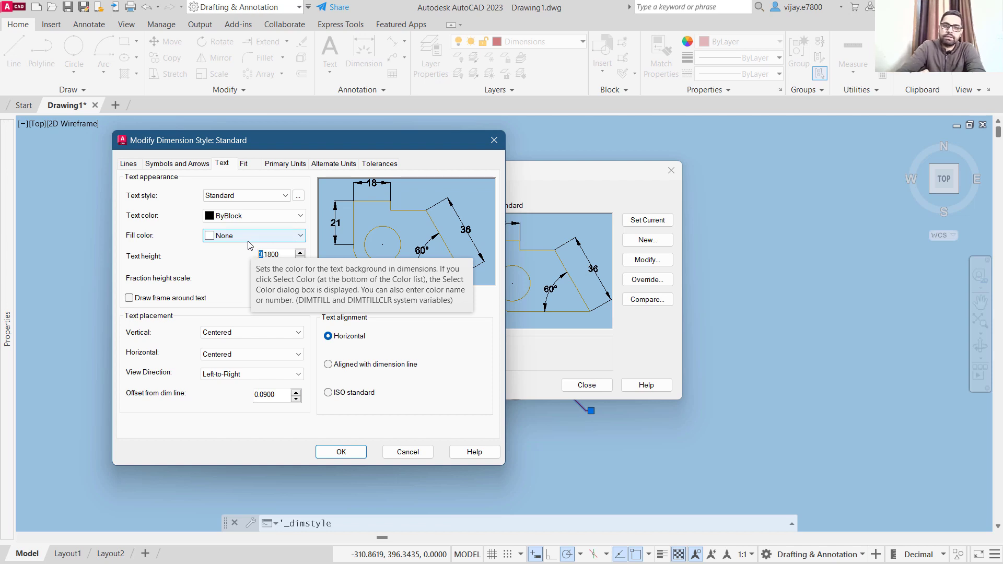
text(8)
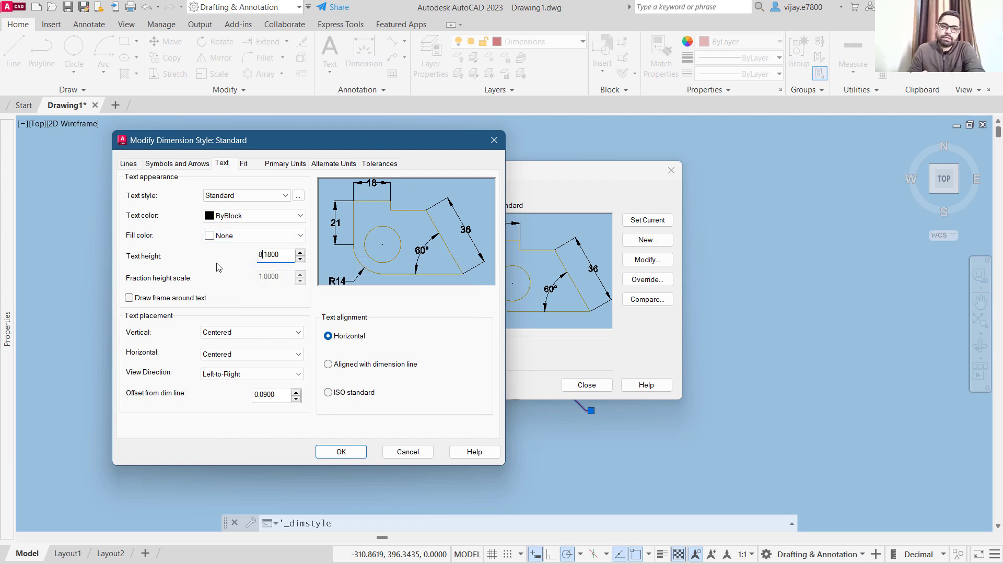
click(200, 165)
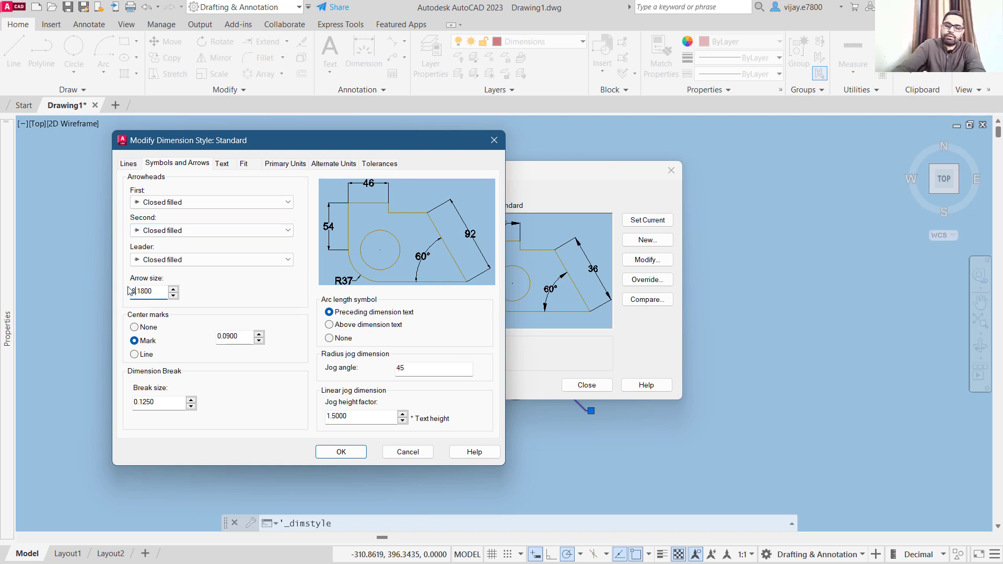
click(363, 453)
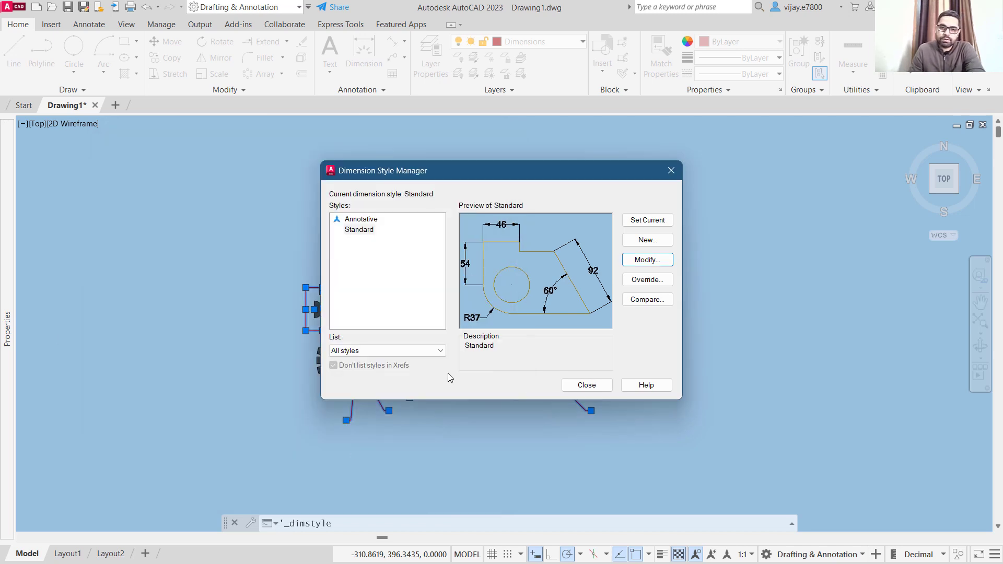
click(585, 385)
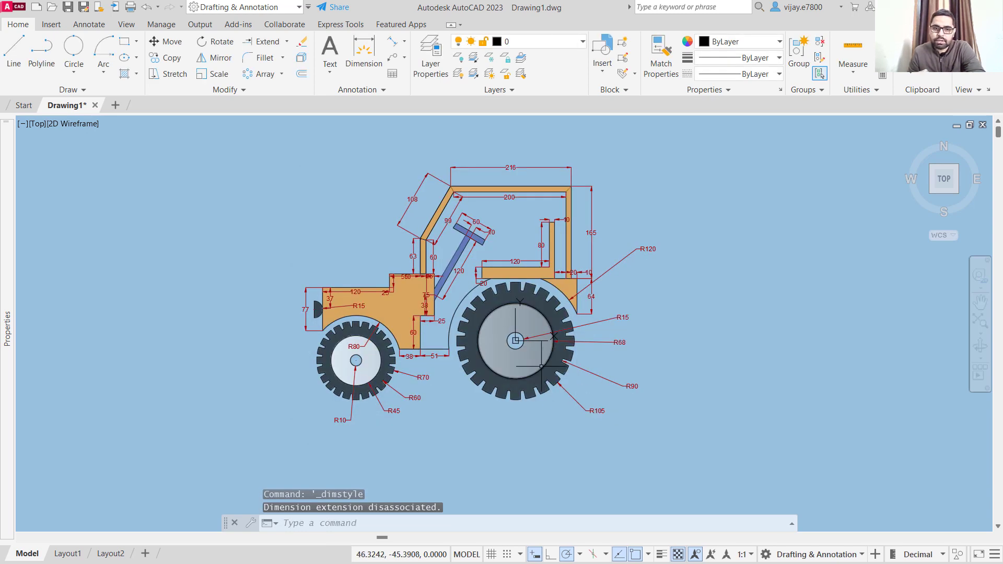
Move the vertical 38 dimension behind the bonnet outward so it lines up with the 60 dimension below it.
scroll(457, 330, up, 2)
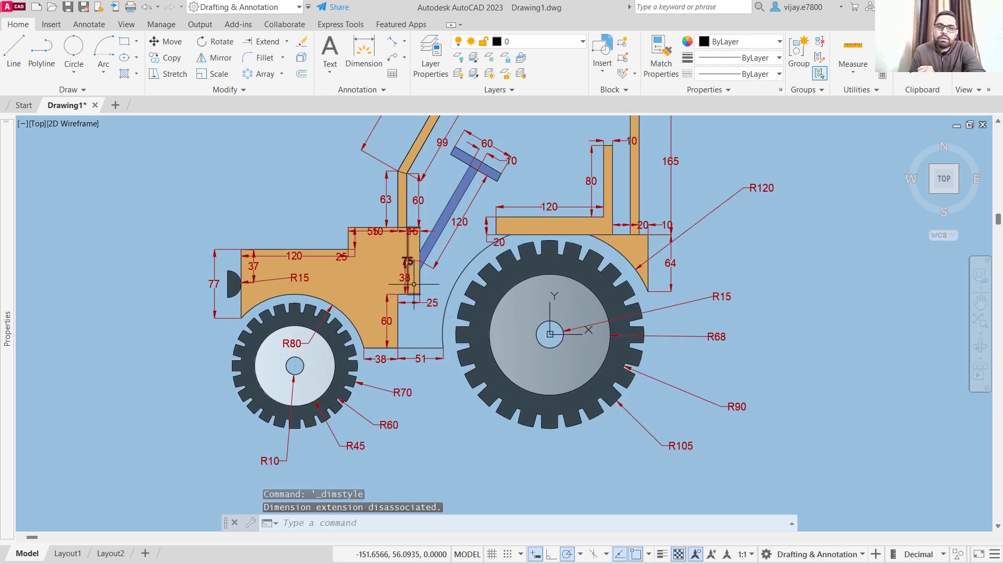
scroll(408, 279, up, 6)
click(388, 267)
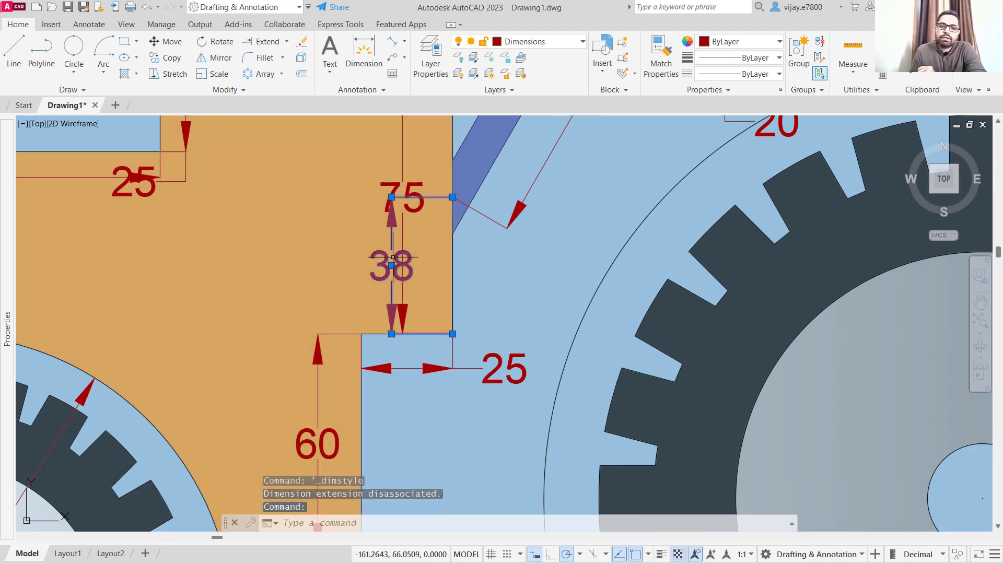
click(390, 267)
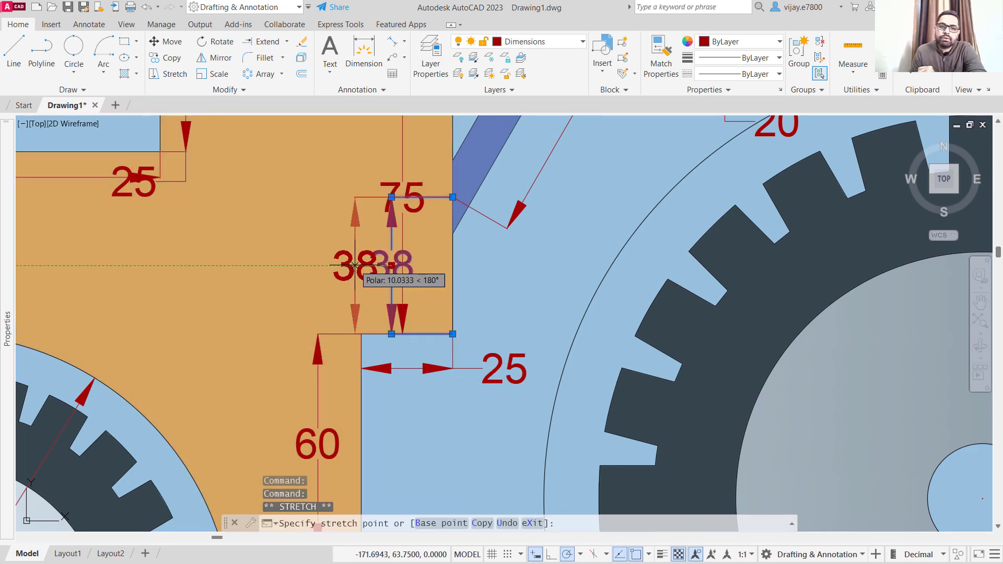
click(317, 267)
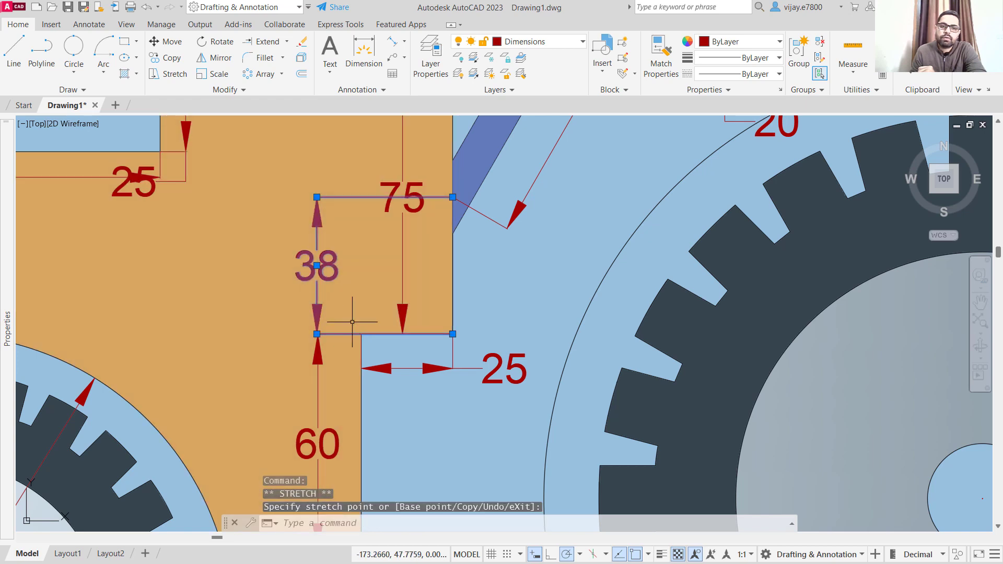
scroll(361, 317, down, 8)
key(Escape)
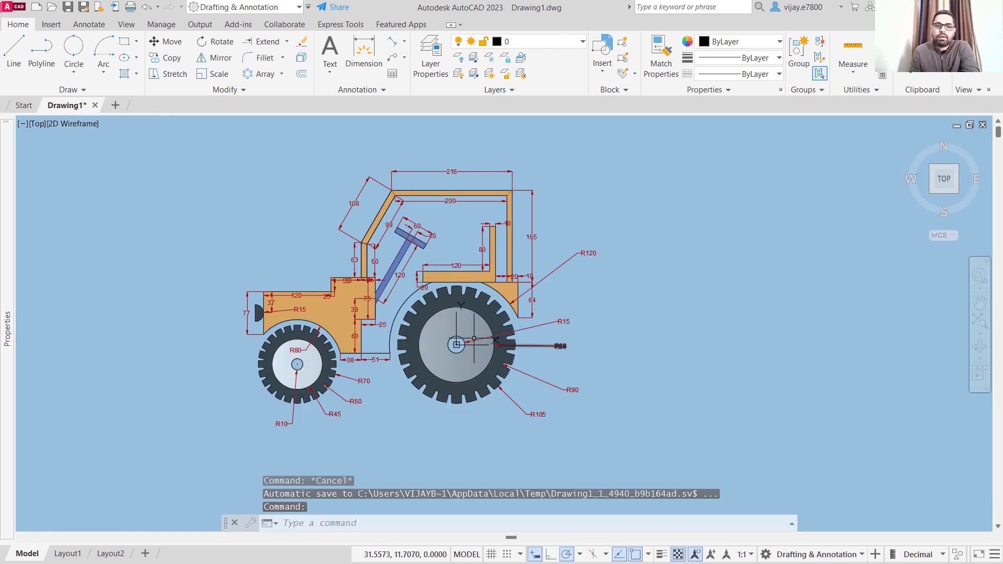
Move the overlapping 15 and 10 dimensions at the cab pillar's base down to separate levels, clear of the 55 dimension.
scroll(473, 337, up, 6)
middle_drag(456, 300, 730, 458)
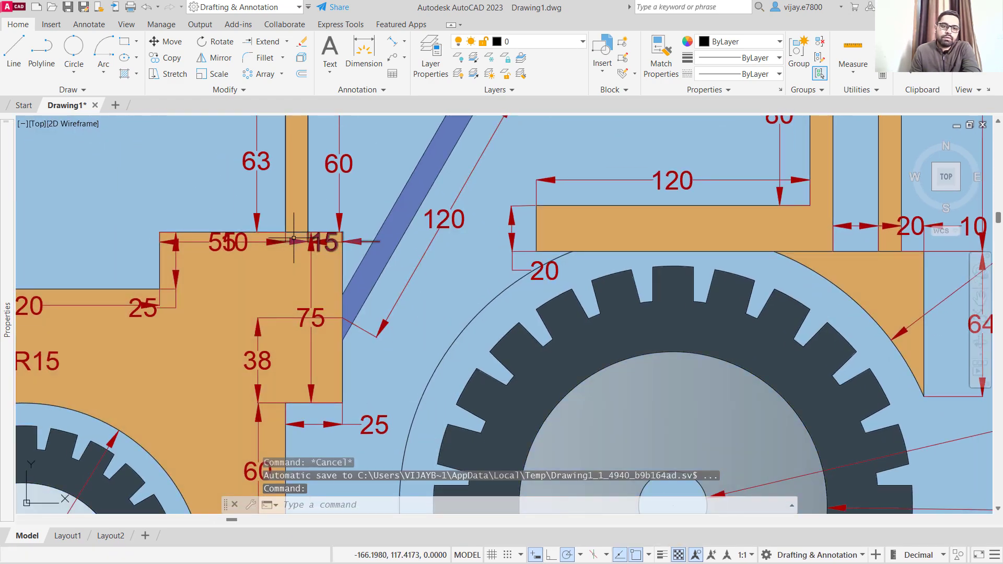
click(326, 241)
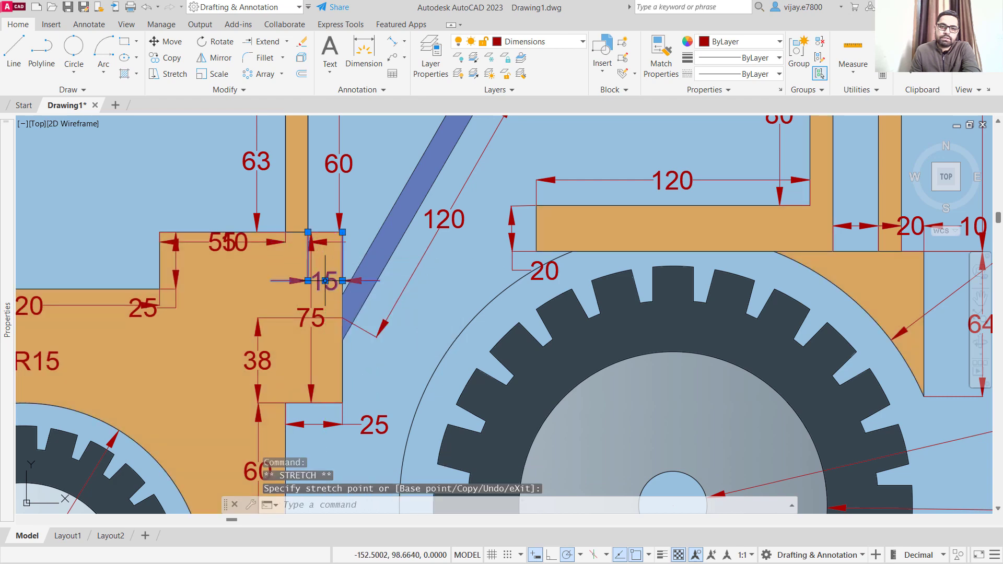
scroll(274, 280, up, 2)
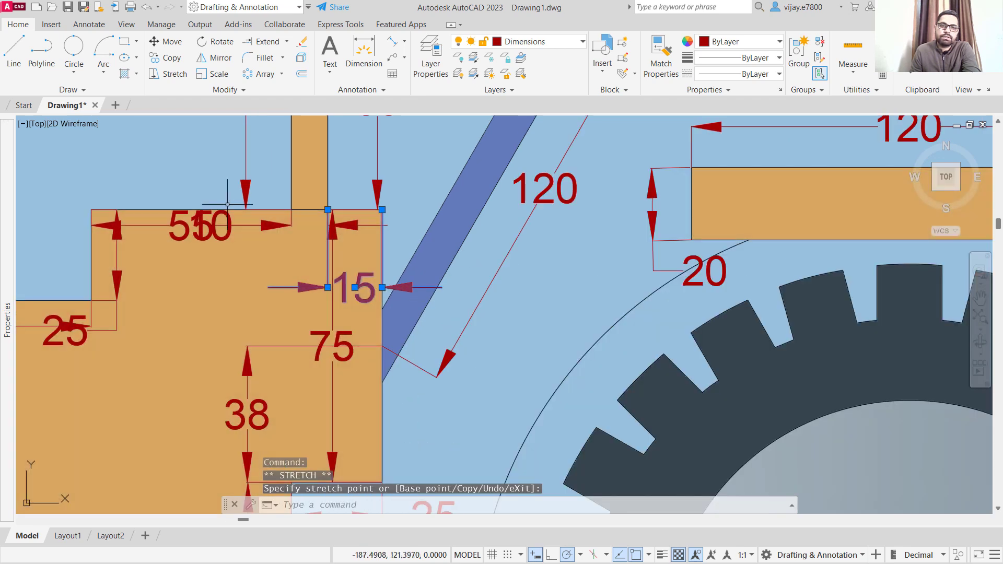
click(346, 224)
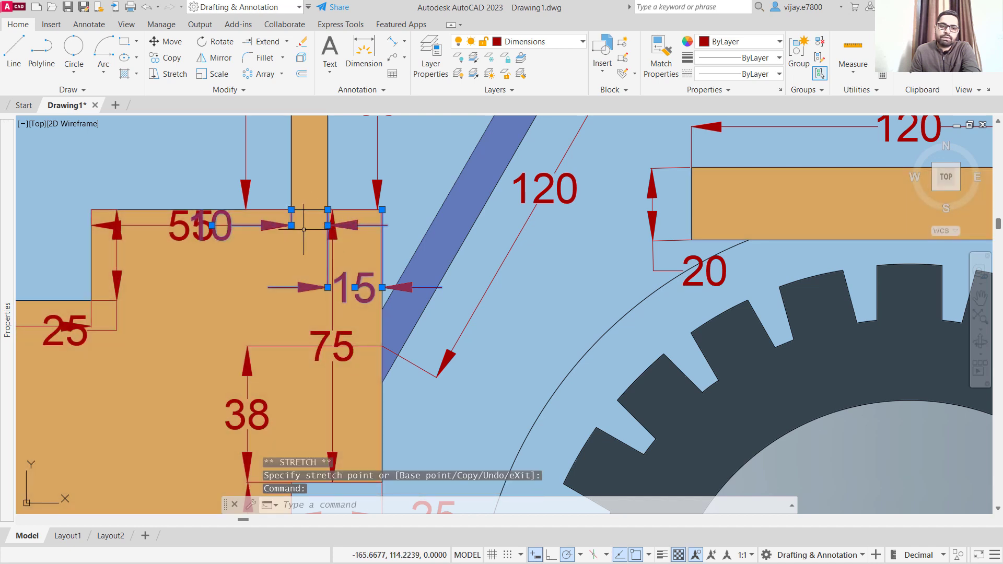
click(211, 225)
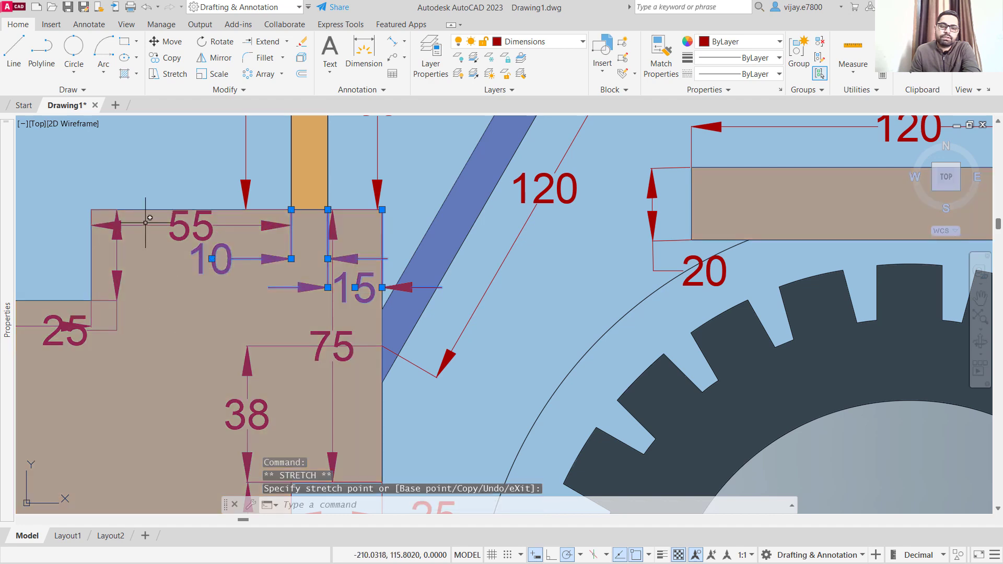
key(Escape)
scroll(160, 206, down, 3)
scroll(407, 236, down, 4)
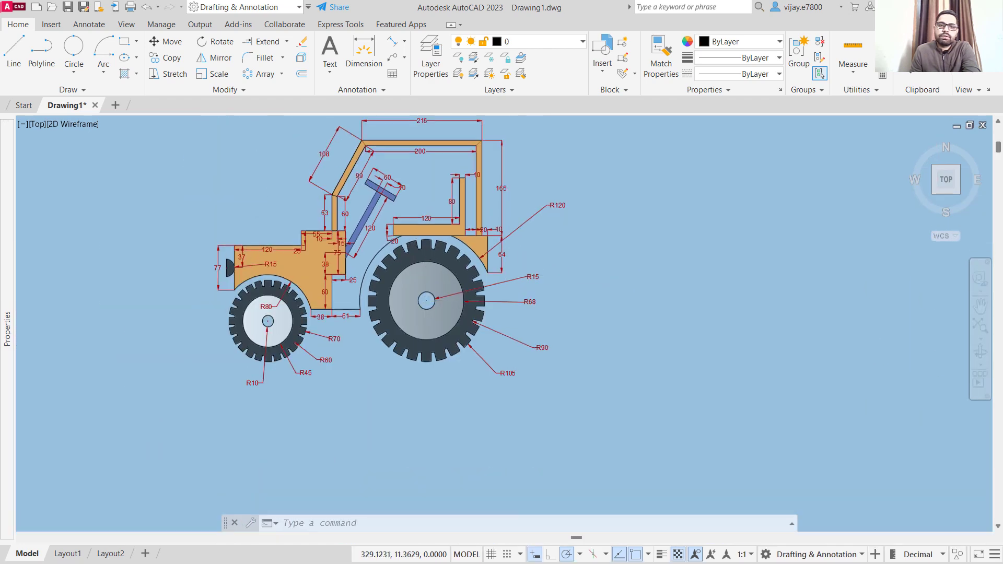
scroll(634, 244, up, 2)
middle_drag(634, 244, 764, 271)
scroll(773, 278, down, 2)
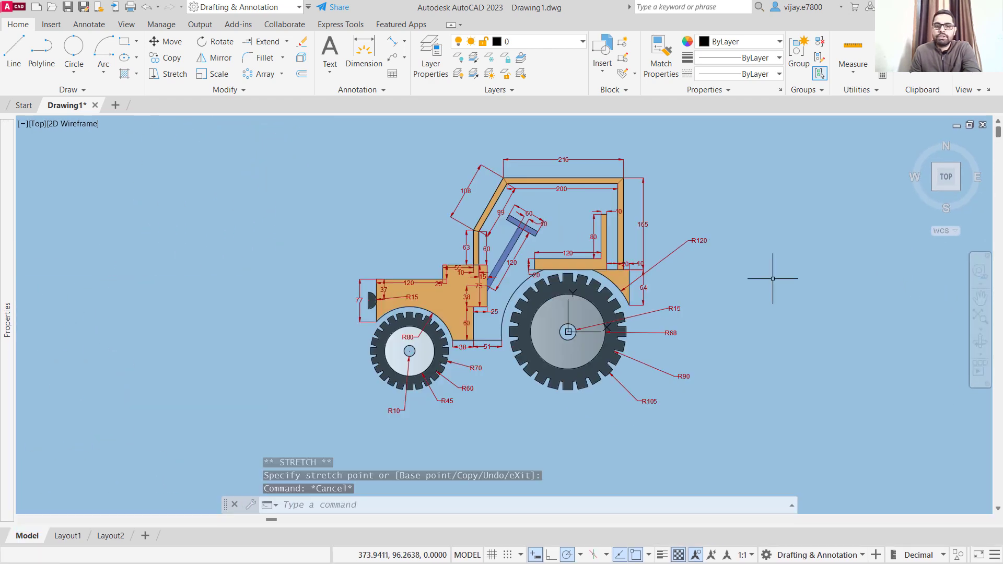